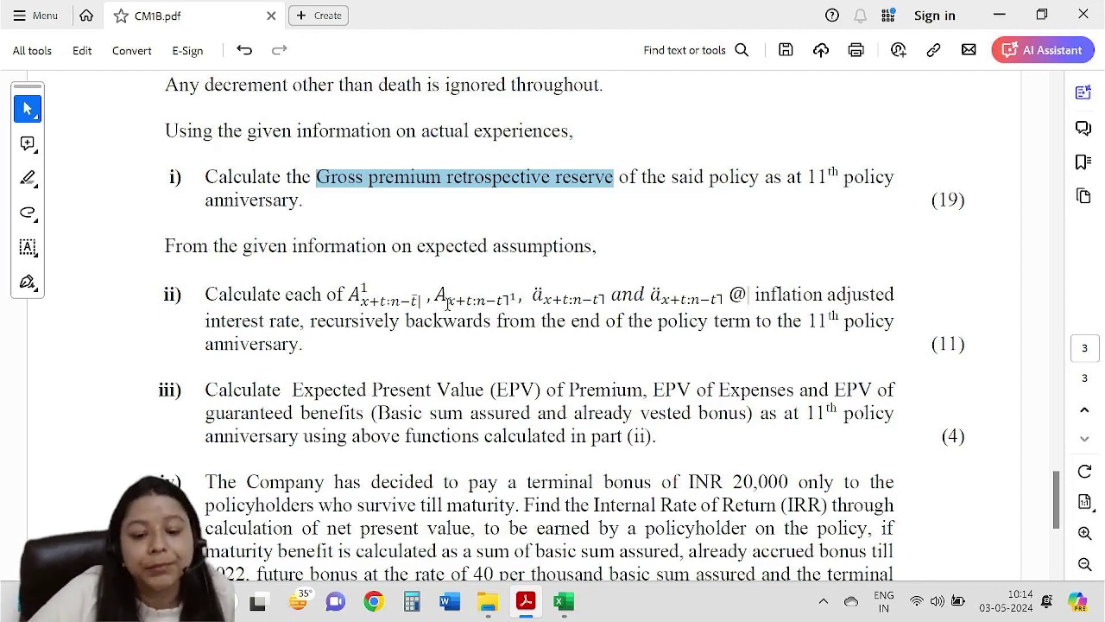
Switch to the Excel workbook and examine the expected mortality, expected expenses and fixed initial expenses on the Q.3 Input sheet.
{"action": "left_click", "coordinate": [469, 255]}
{"action": "left_click", "coordinate": [563, 602]}
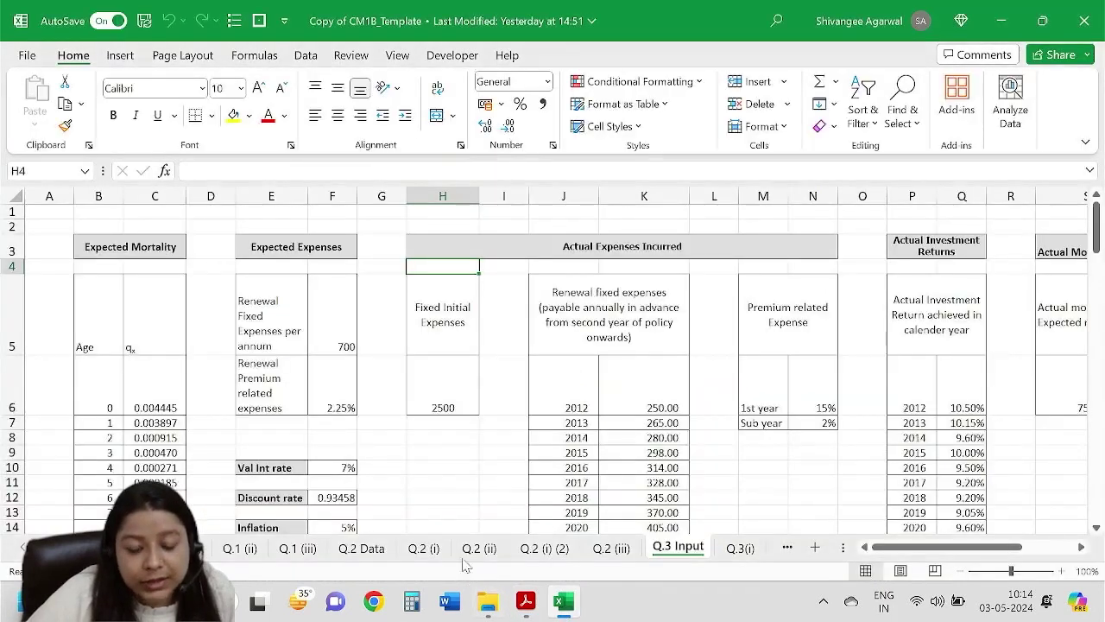
{"action": "scroll", "coordinate": [540, 498], "scroll_direction": "up", "scroll_amount": 1}
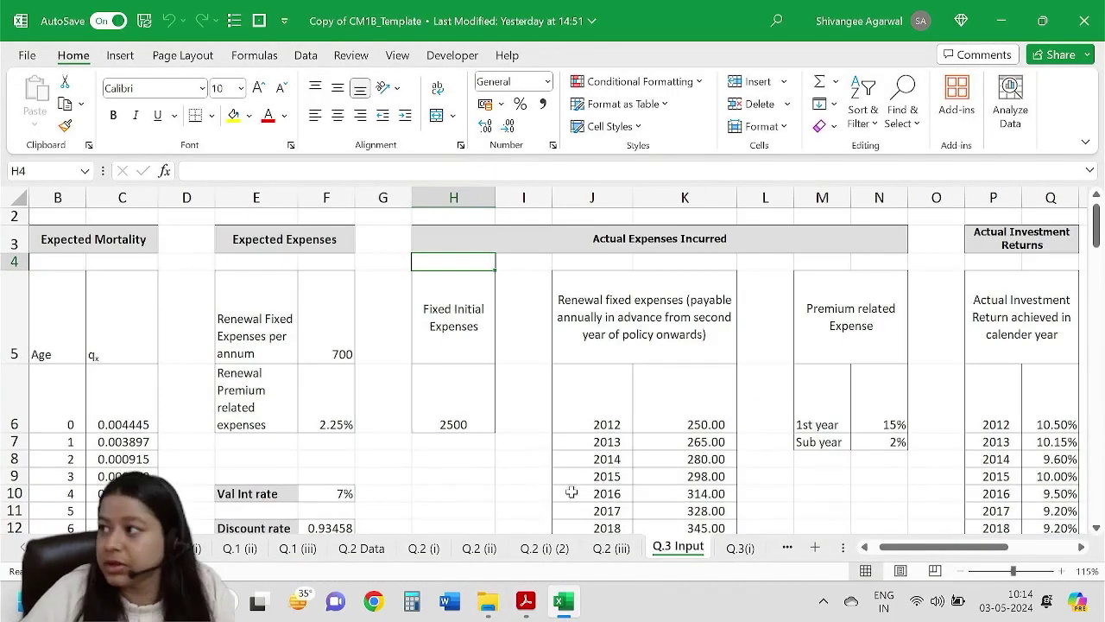
{"action": "mouse_move", "coordinate": [843, 547]}
{"action": "left_mouse_down"}
{"action": "mouse_move", "coordinate": [803, 550]}
{"action": "mouse_move", "coordinate": [846, 550]}
{"action": "left_mouse_up"}
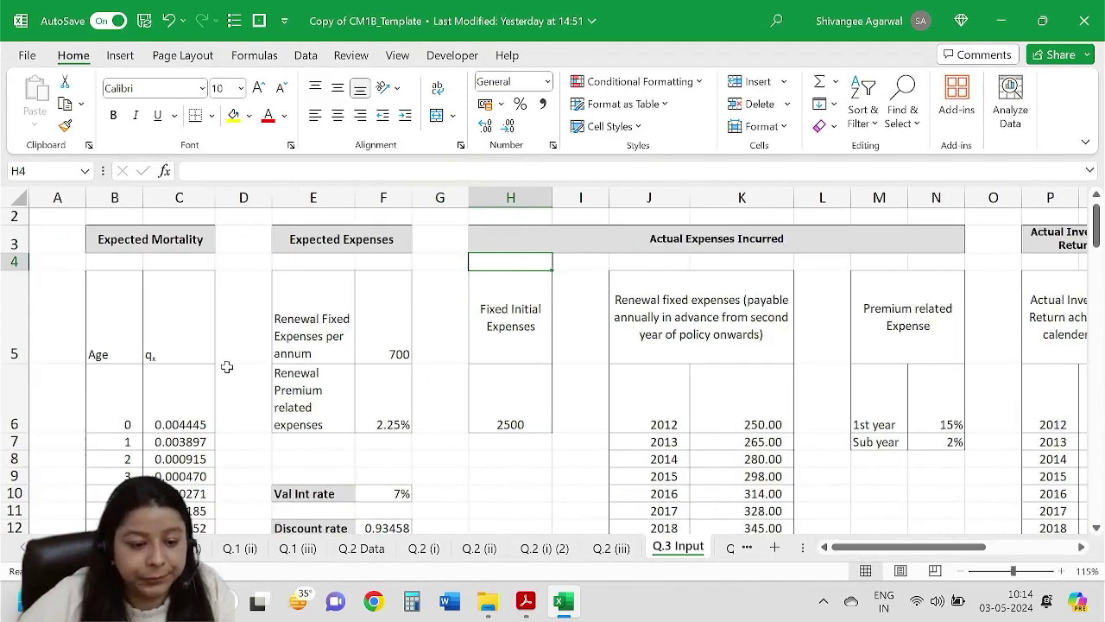
{"action": "scroll", "coordinate": [203, 346], "scroll_direction": "down", "scroll_amount": 2}
{"action": "scroll", "coordinate": [190, 321], "scroll_direction": "up", "scroll_amount": 3}
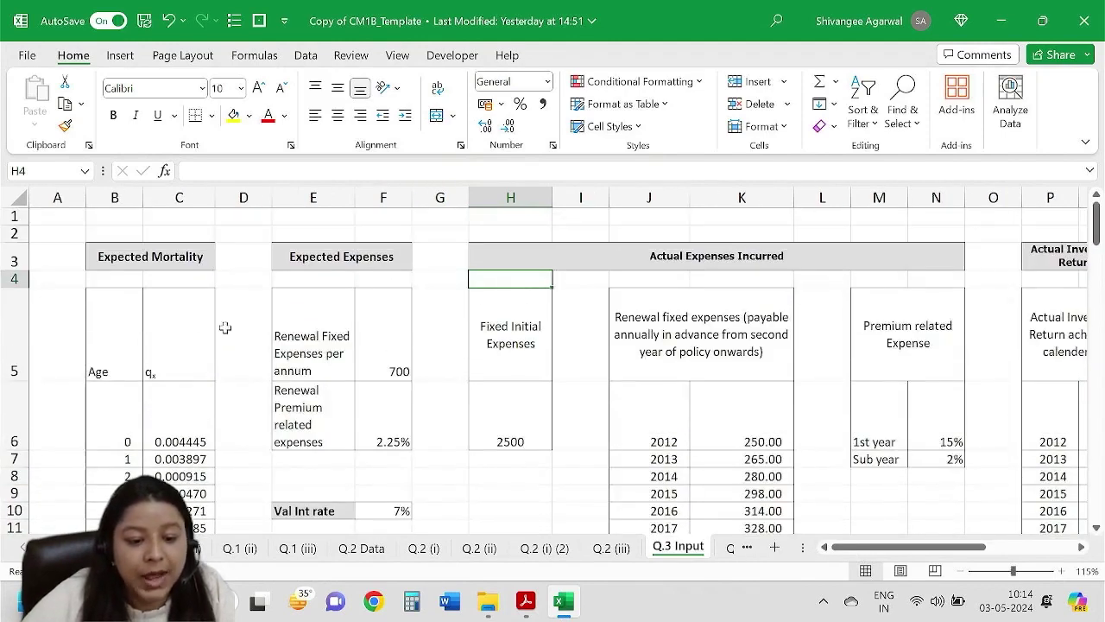
{"action": "scroll", "coordinate": [341, 360], "scroll_direction": "down", "scroll_amount": 1}
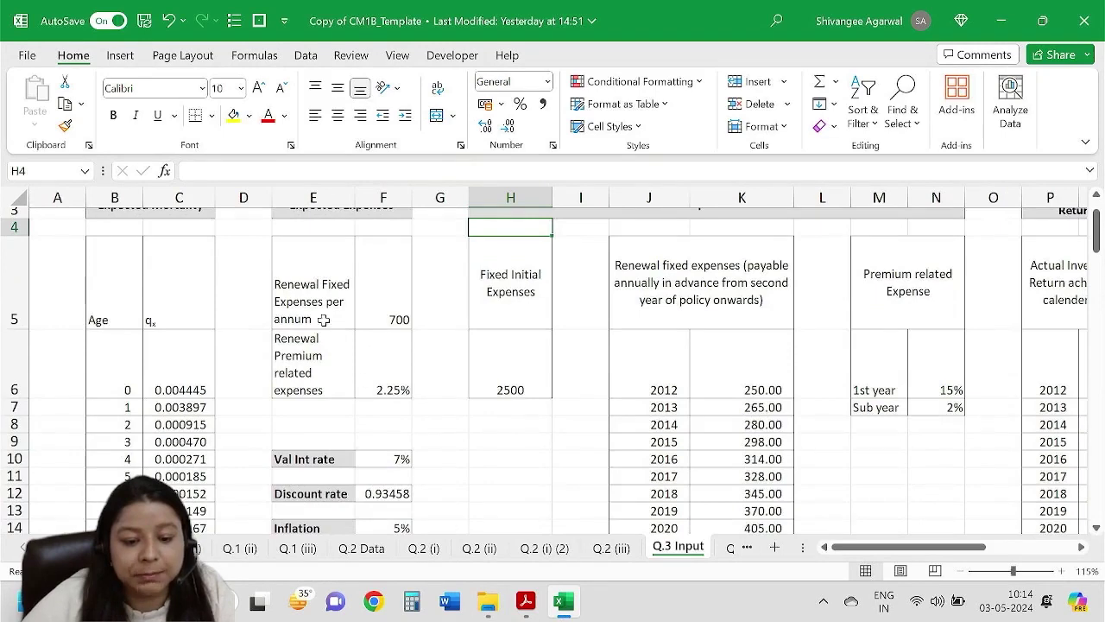
{"action": "left_click", "coordinate": [370, 291]}
{"action": "left_click", "coordinate": [400, 363]}
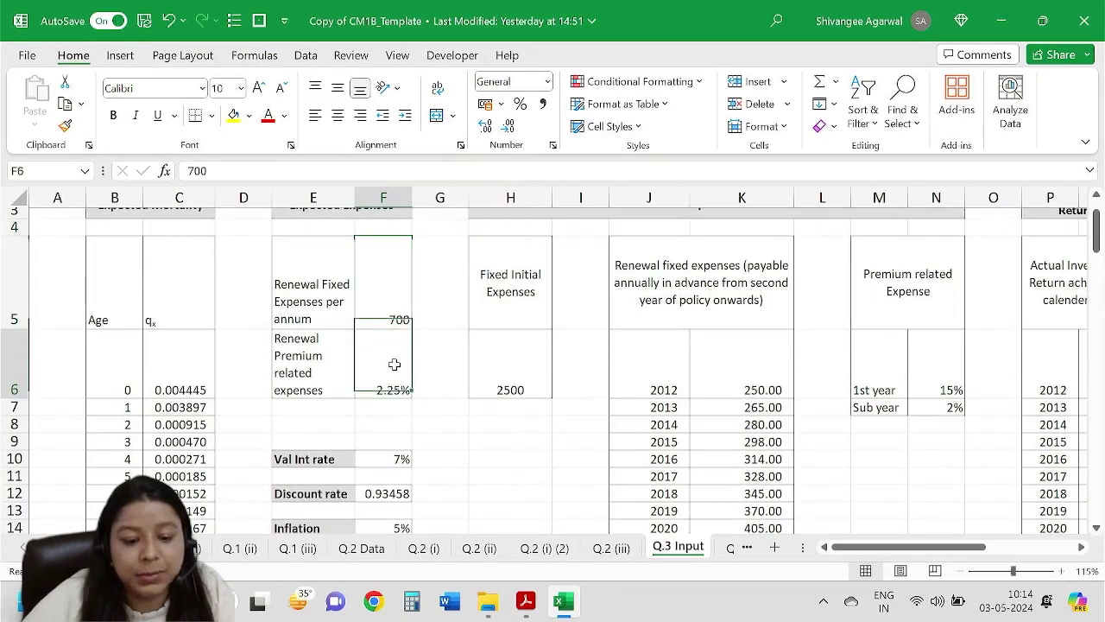
{"action": "scroll", "coordinate": [392, 362], "scroll_direction": "down", "scroll_amount": 2}
{"action": "scroll", "coordinate": [395, 360], "scroll_direction": "up", "scroll_amount": 3}
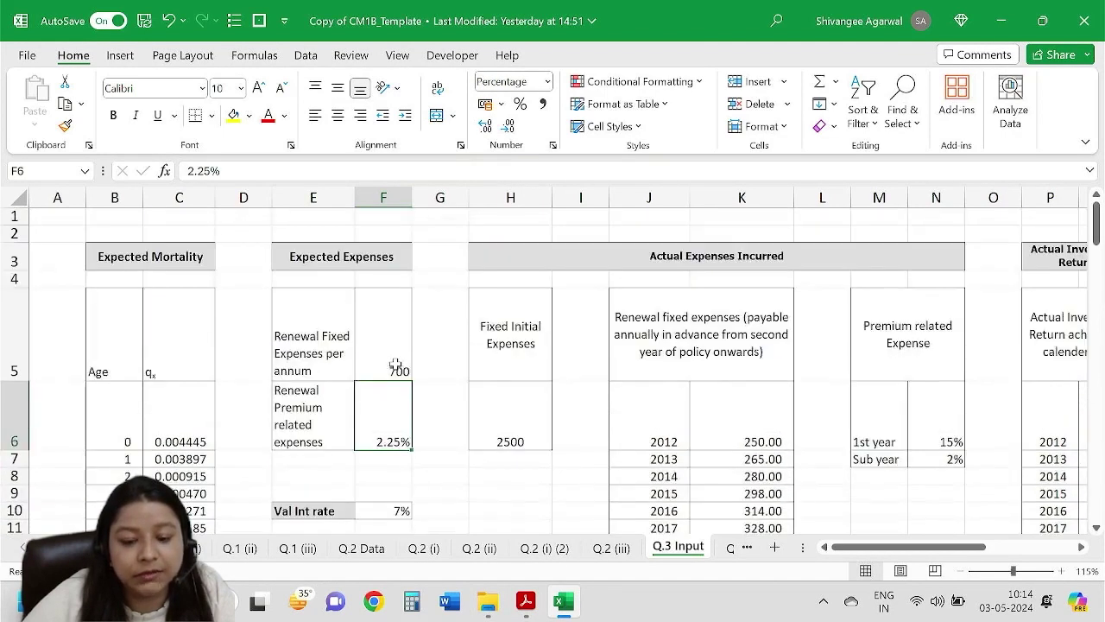
{"action": "left_click", "coordinate": [504, 425]}
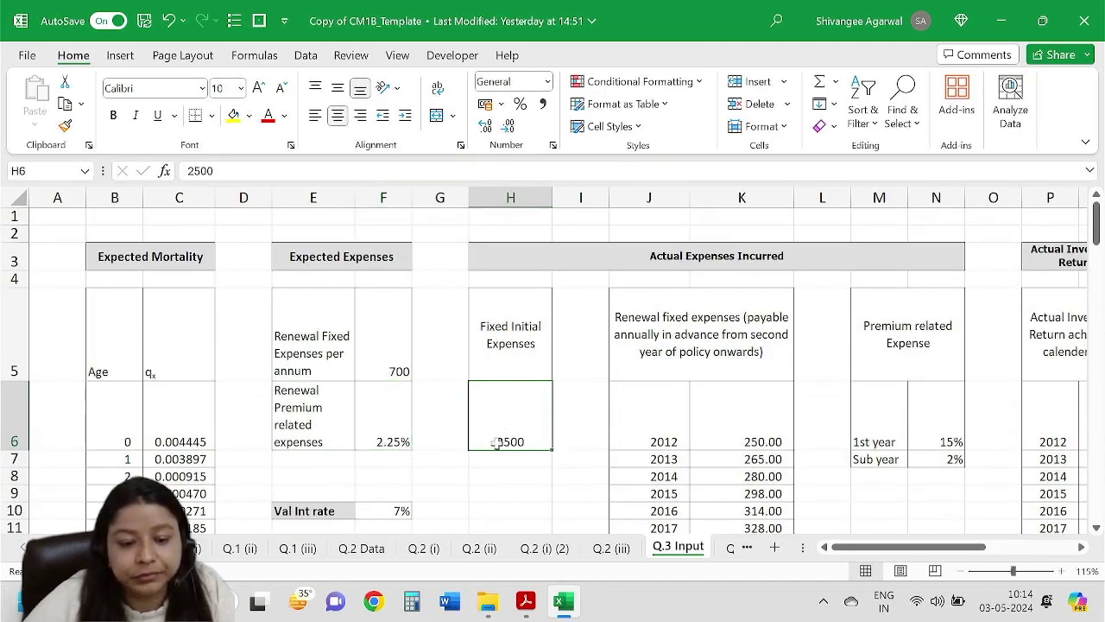
Examine the valuation interest rate, the discount rate formula and the inflation assumption on the Q.3 Input sheet.
{"action": "scroll", "coordinate": [496, 441], "scroll_direction": "down", "scroll_amount": 2}
{"action": "left_click_drag", "start_coordinate": [383, 337], "coordinate": [384, 442]}
{"action": "left_click", "coordinate": [371, 354]}
{"action": "left_click", "coordinate": [386, 389]}
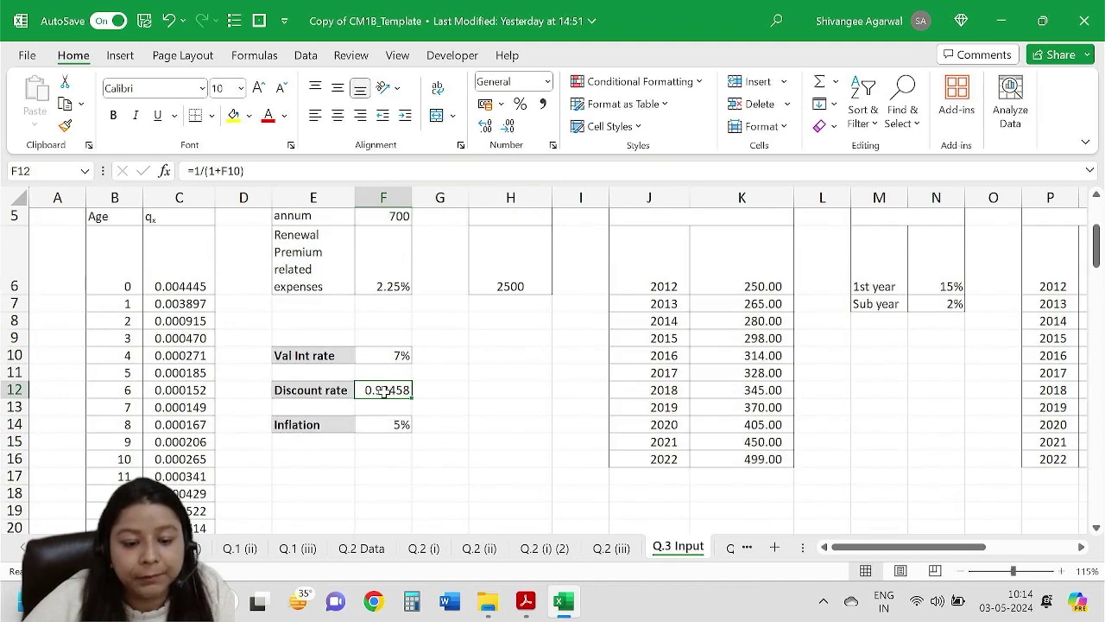
{"action": "double_click", "coordinate": [383, 391]}
{"action": "key", "text": "Return"}
{"action": "left_click", "coordinate": [403, 424]}
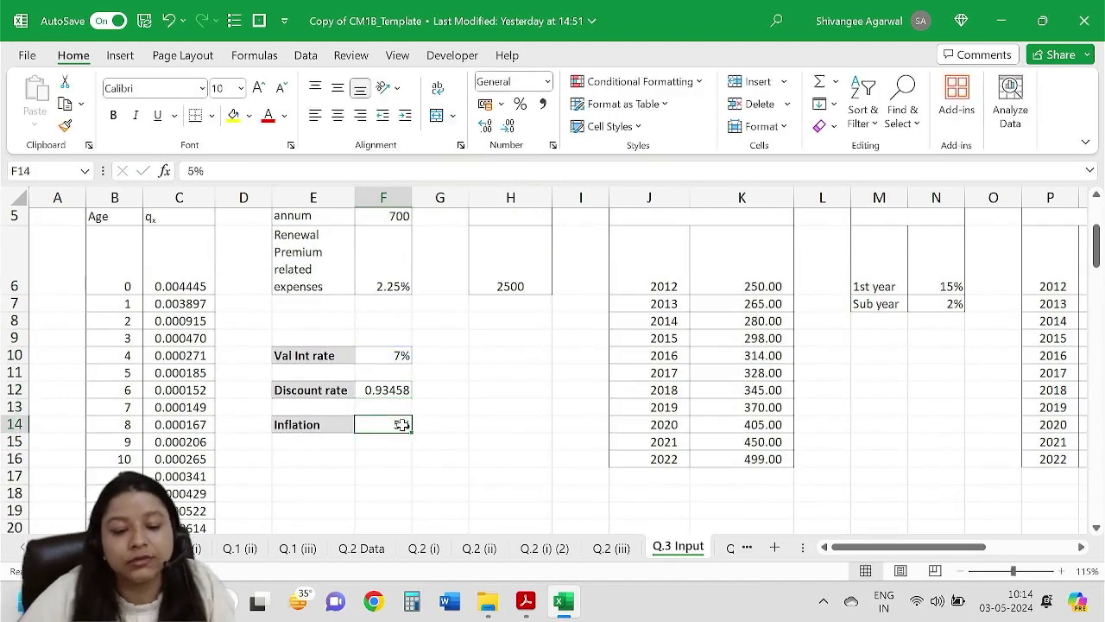
Examine the yearly actual renewal fixed expenses and the premium related expense rates on the input sheet.
{"action": "scroll", "coordinate": [647, 445], "scroll_direction": "up", "scroll_amount": 2}
{"action": "left_click", "coordinate": [650, 340]}
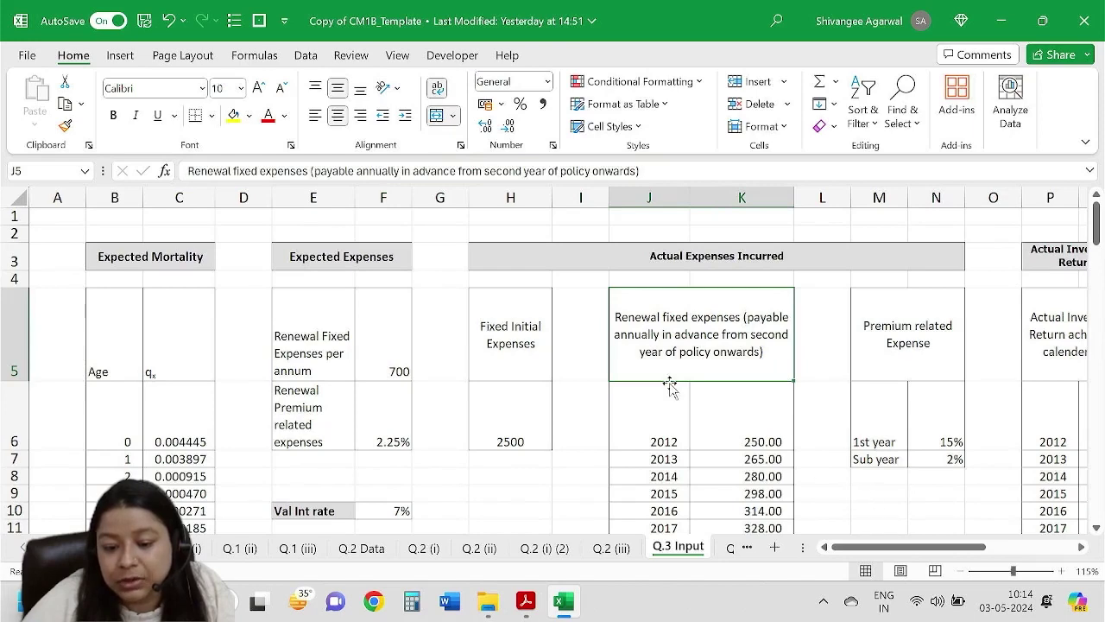
{"action": "scroll", "coordinate": [671, 371], "scroll_direction": "down", "scroll_amount": 2}
{"action": "scroll", "coordinate": [611, 376], "scroll_direction": "up", "scroll_amount": 1}
{"action": "left_click_drag", "start_coordinate": [500, 307], "coordinate": [892, 500]}
{"action": "left_click", "coordinate": [891, 388]}
{"action": "left_click_drag", "start_coordinate": [900, 546], "coordinate": [966, 546]}
{"action": "scroll", "coordinate": [681, 306], "scroll_direction": "up", "scroll_amount": 1}
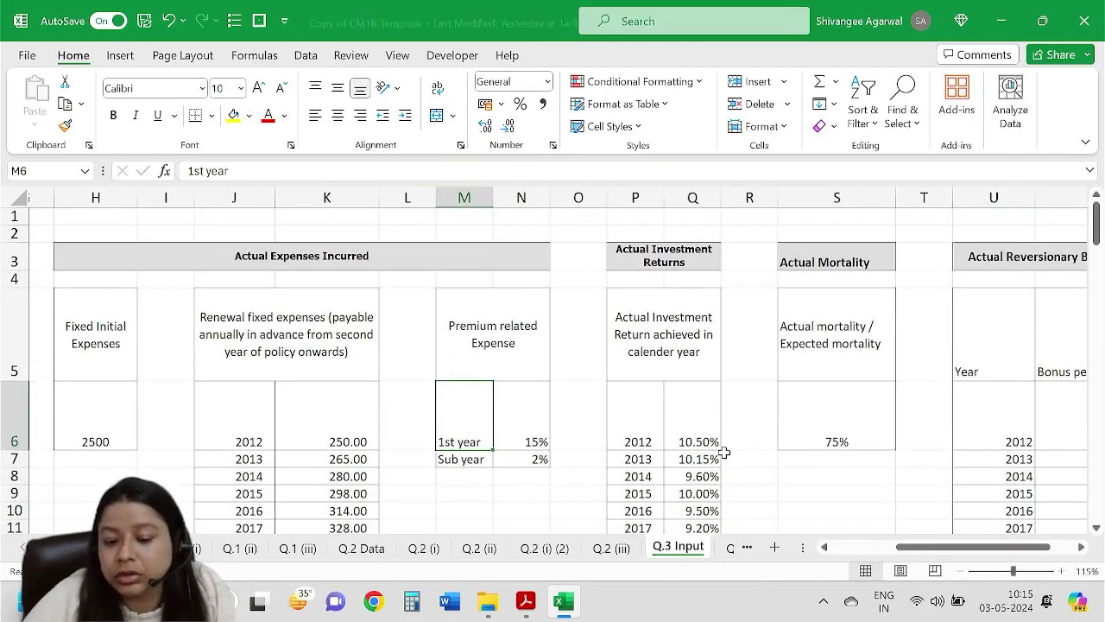
Examine the actual-to-expected mortality ratio and the table of actual reversionary bonuses declared per thousand sum assured.
{"action": "left_click", "coordinate": [846, 431]}
{"action": "left_click_drag", "start_coordinate": [906, 545], "coordinate": [932, 546]}
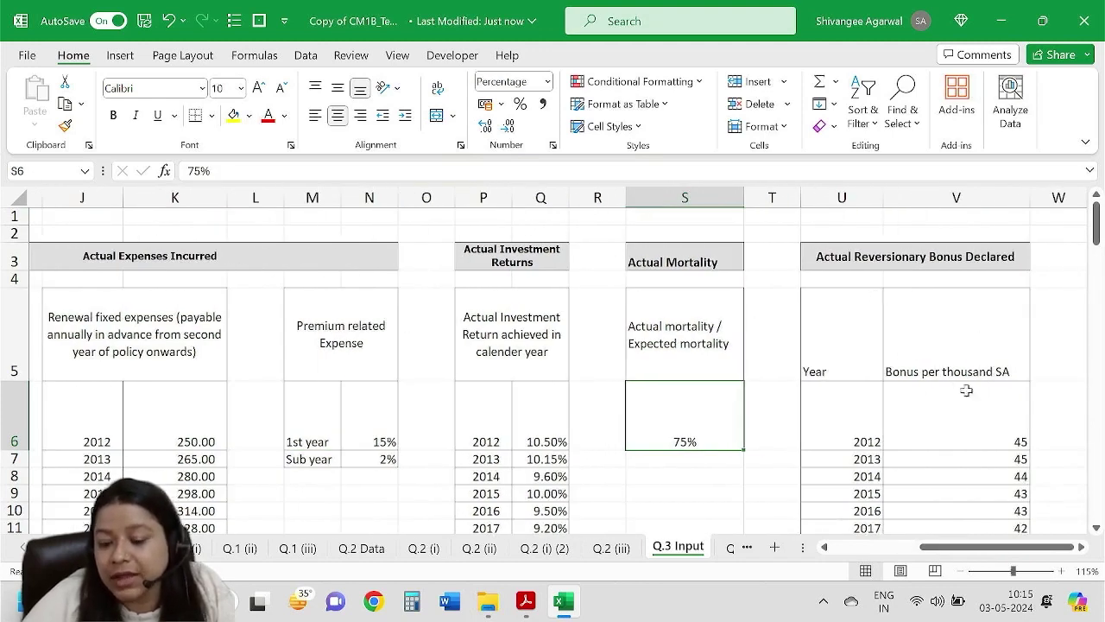
{"action": "scroll", "coordinate": [935, 388], "scroll_direction": "down", "scroll_amount": 2}
{"action": "scroll", "coordinate": [936, 397], "scroll_direction": "up", "scroll_amount": 2}
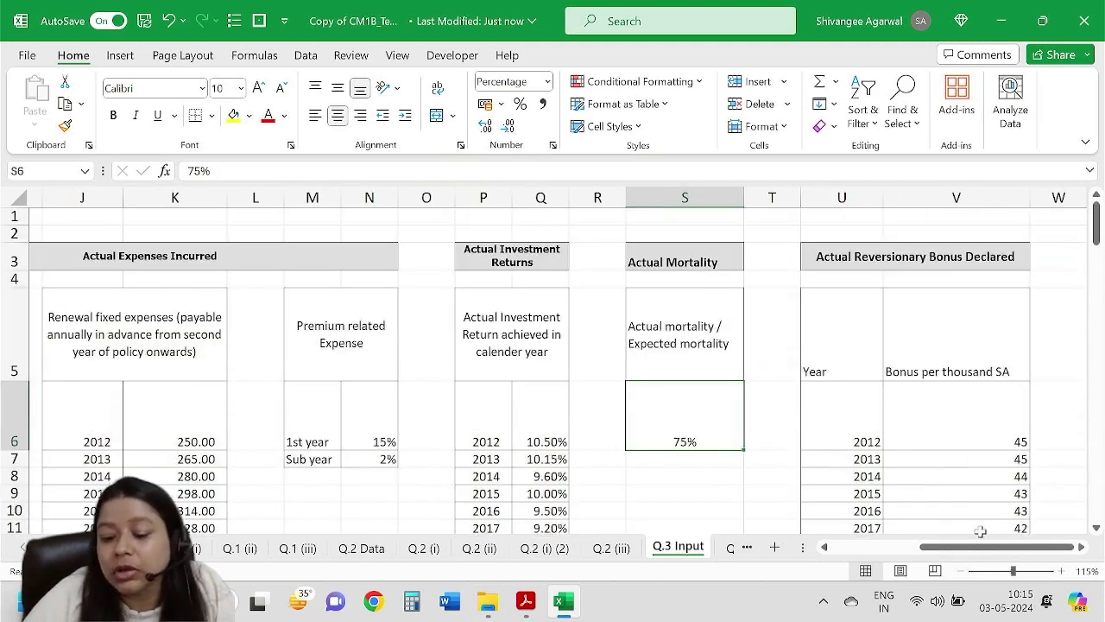
{"action": "scroll", "coordinate": [913, 553], "scroll_direction": "left", "scroll_amount": 5}
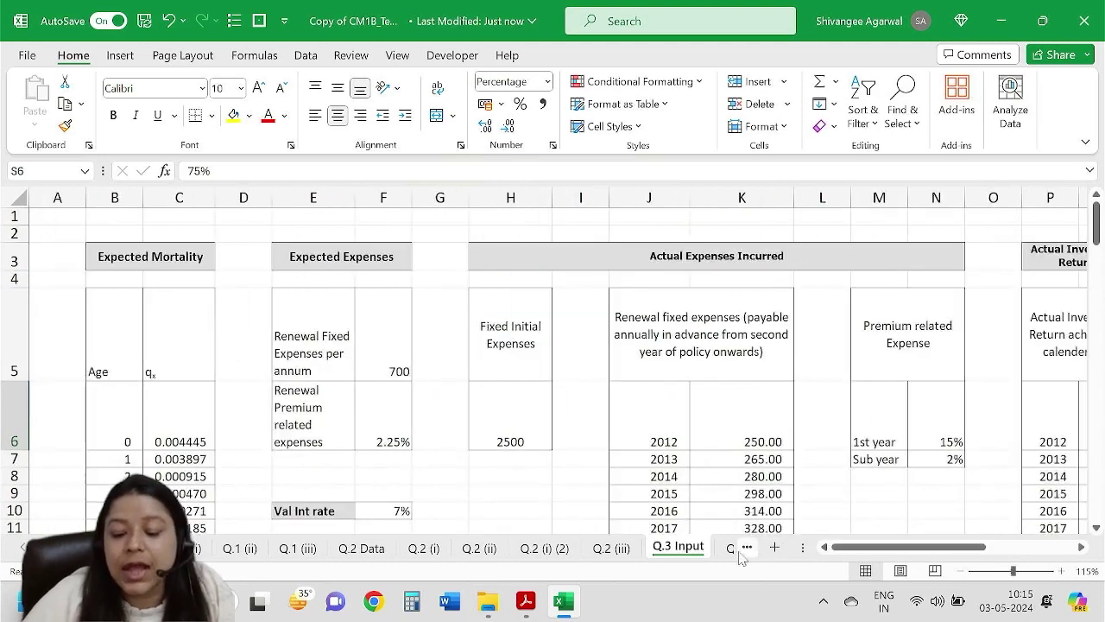
Open the Q.3(i) sheet, reread parts (i) to (iv) of the question in CM1B.pdf, and return to the workbook.
{"action": "left_click", "coordinate": [728, 549]}
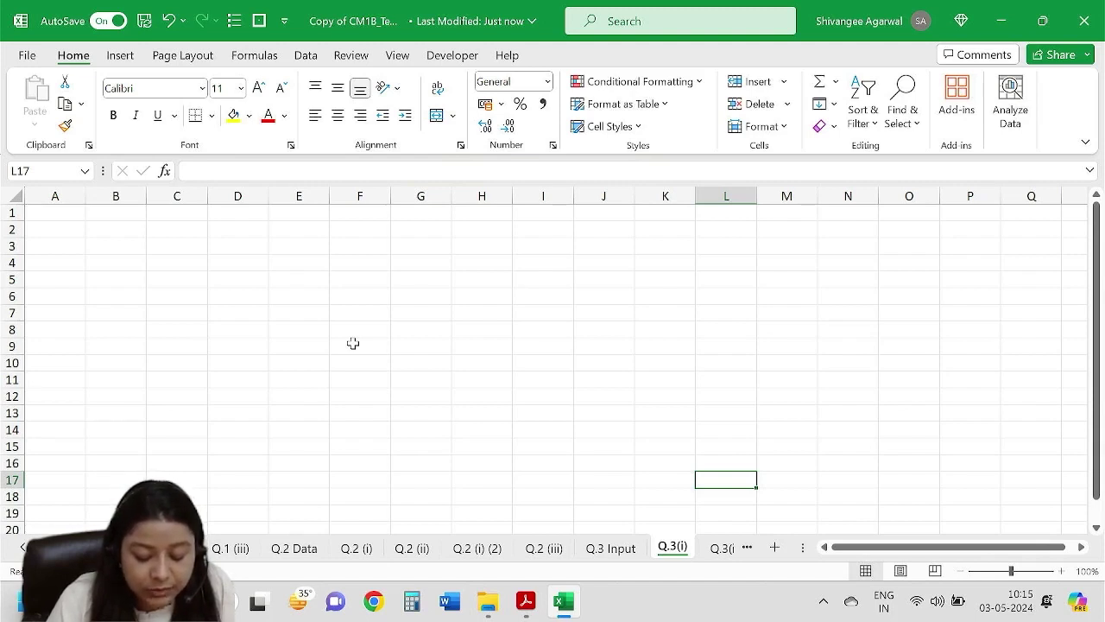
{"action": "key", "text": "alt+Tab"}
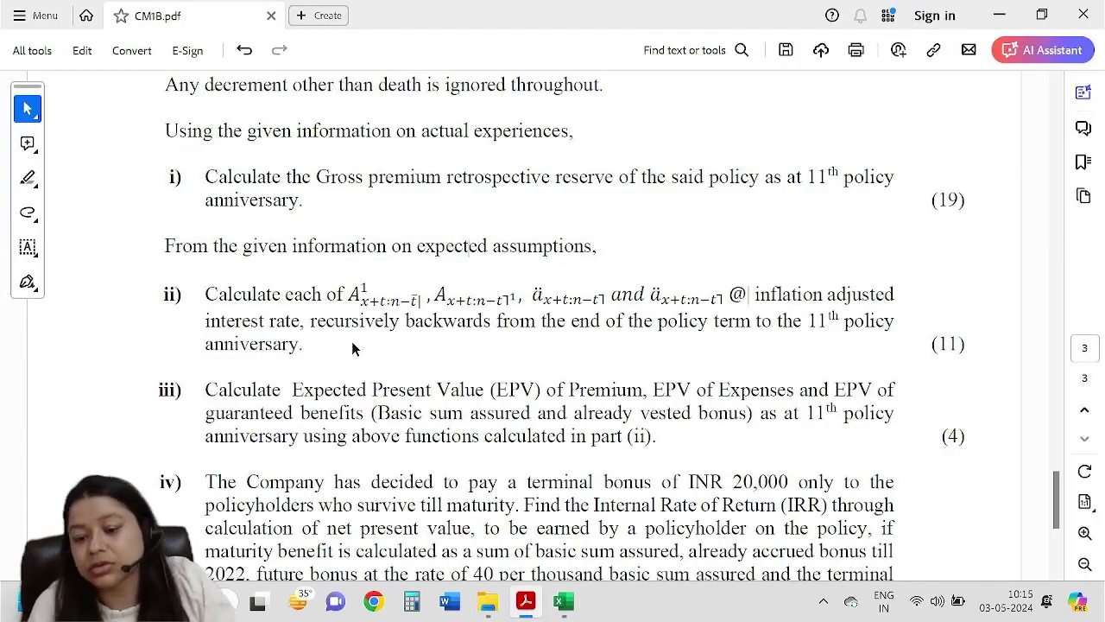
{"action": "scroll", "coordinate": [379, 311], "scroll_direction": "down", "scroll_amount": 3}
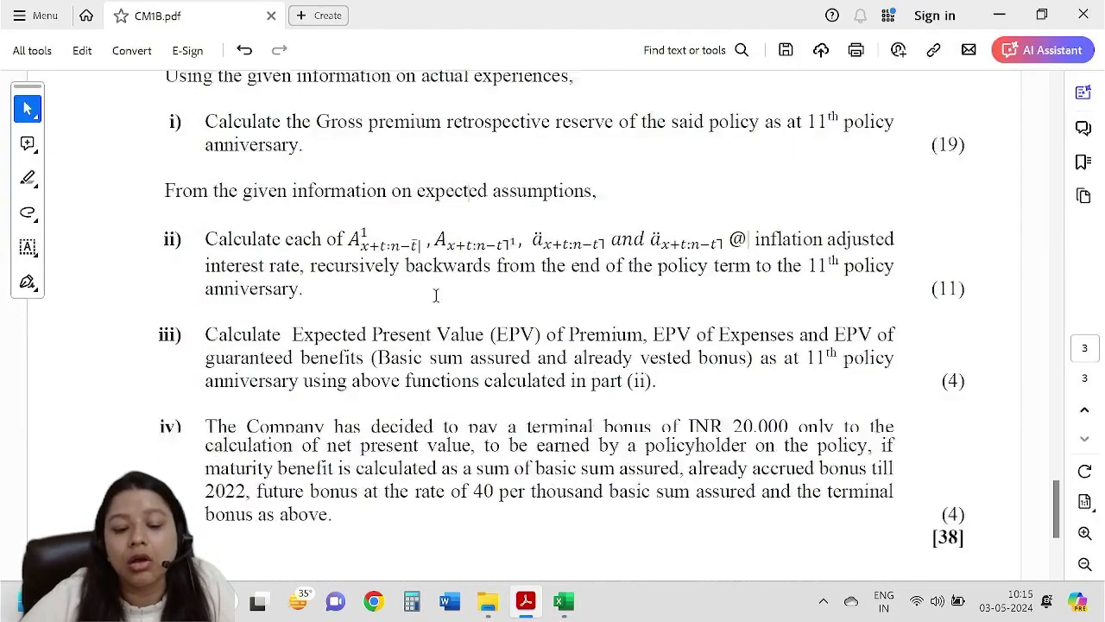
{"action": "scroll", "coordinate": [475, 288], "scroll_direction": "up", "scroll_amount": 4}
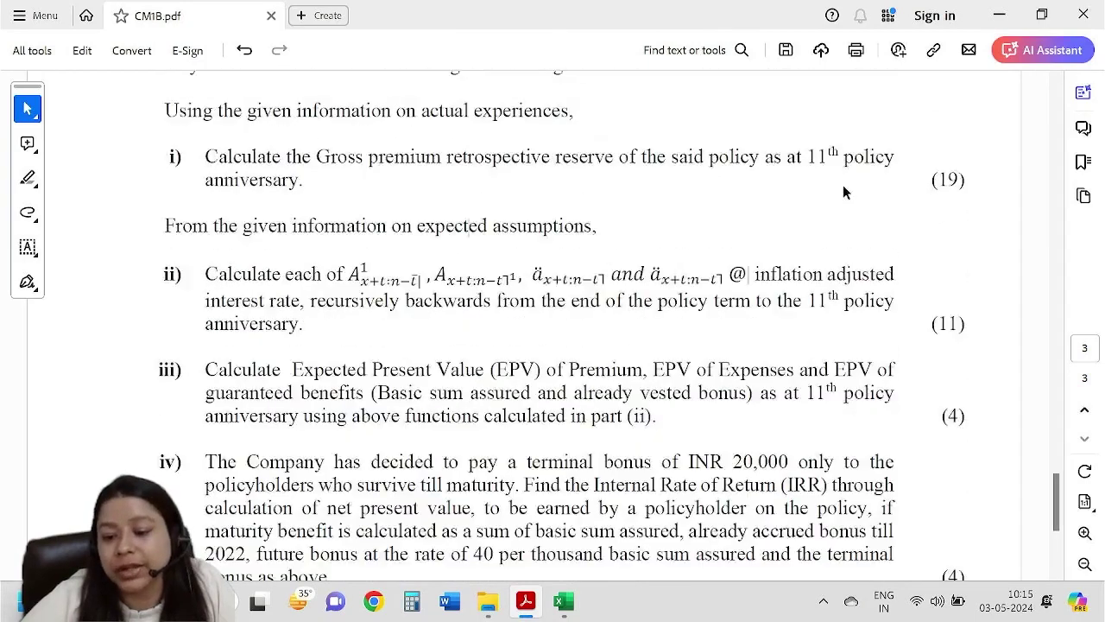
{"action": "scroll", "coordinate": [930, 210], "scroll_direction": "down", "scroll_amount": 2}
{"action": "scroll", "coordinate": [751, 204], "scroll_direction": "up", "scroll_amount": 2}
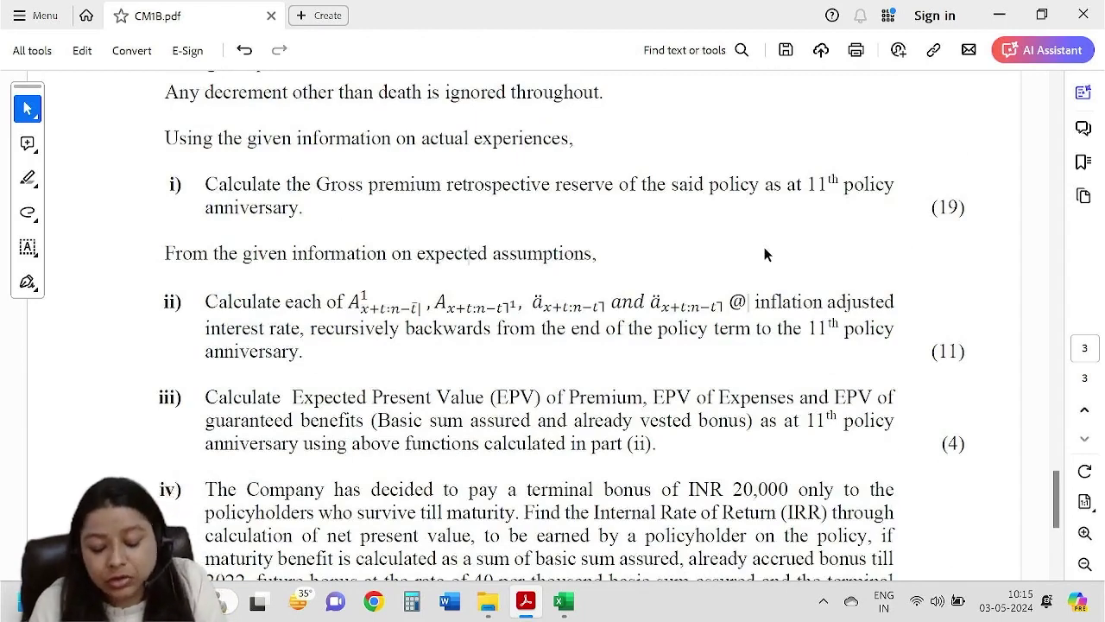
{"action": "key", "text": "alt+Tab"}
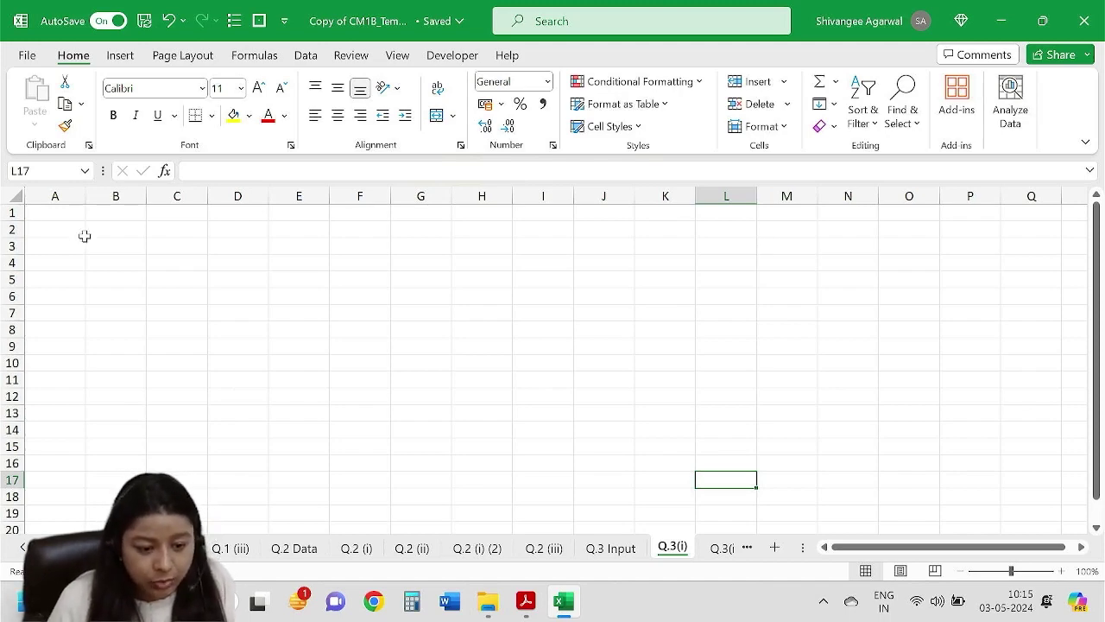
Enter the column heading "time t" in cell B2 of the Q.3(i) sheet.
{"action": "scroll", "coordinate": [212, 301], "scroll_direction": "up", "scroll_amount": 2}
{"action": "scroll", "coordinate": [212, 302], "scroll_direction": "up", "scroll_amount": 2}
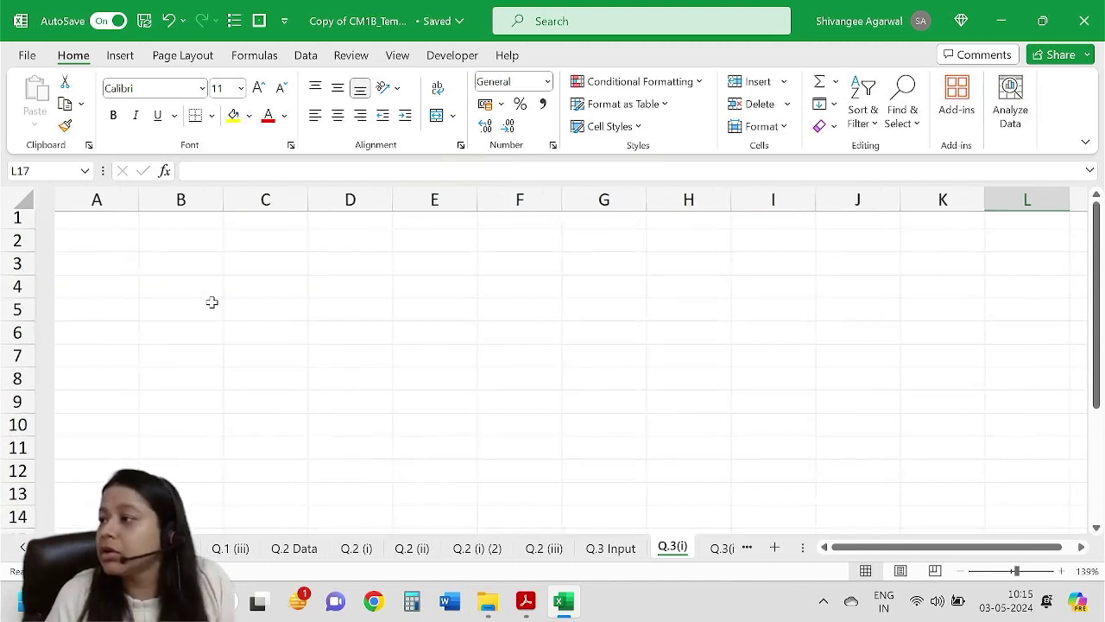
{"action": "scroll", "coordinate": [123, 303], "scroll_direction": "up", "scroll_amount": 1}
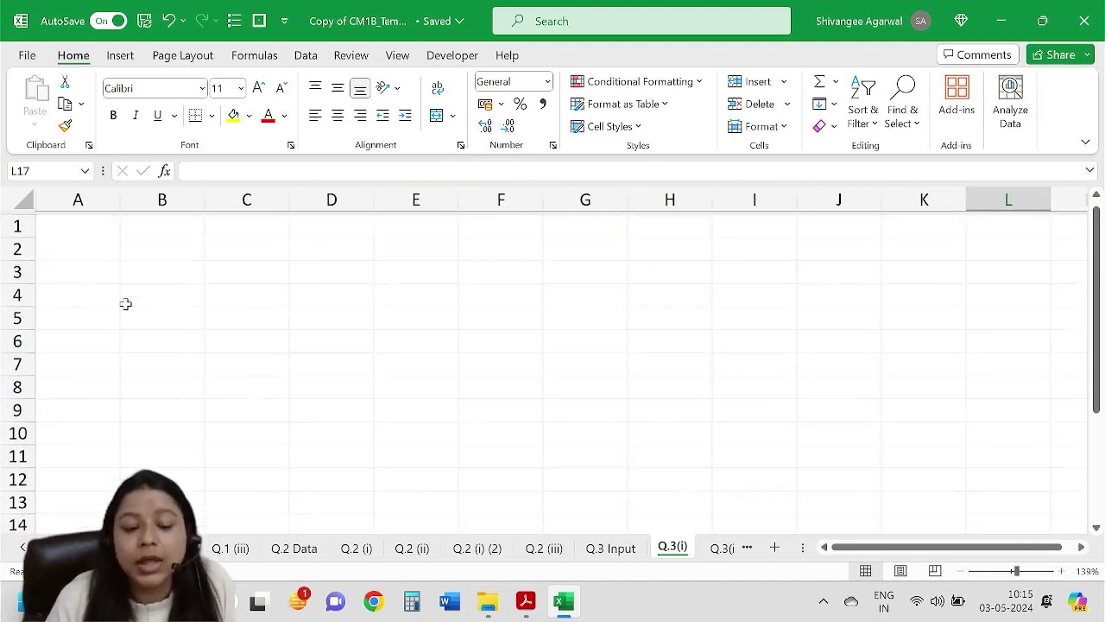
{"action": "left_click", "coordinate": [160, 247]}
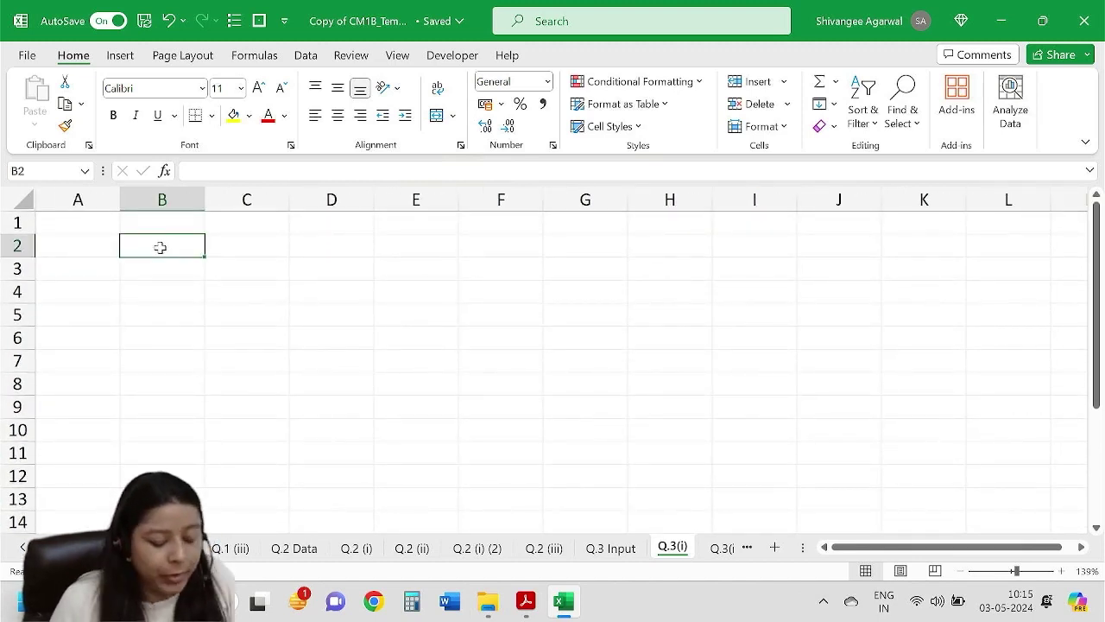
{"action": "type", "text": "t"}
{"action": "key", "text": "Return"}
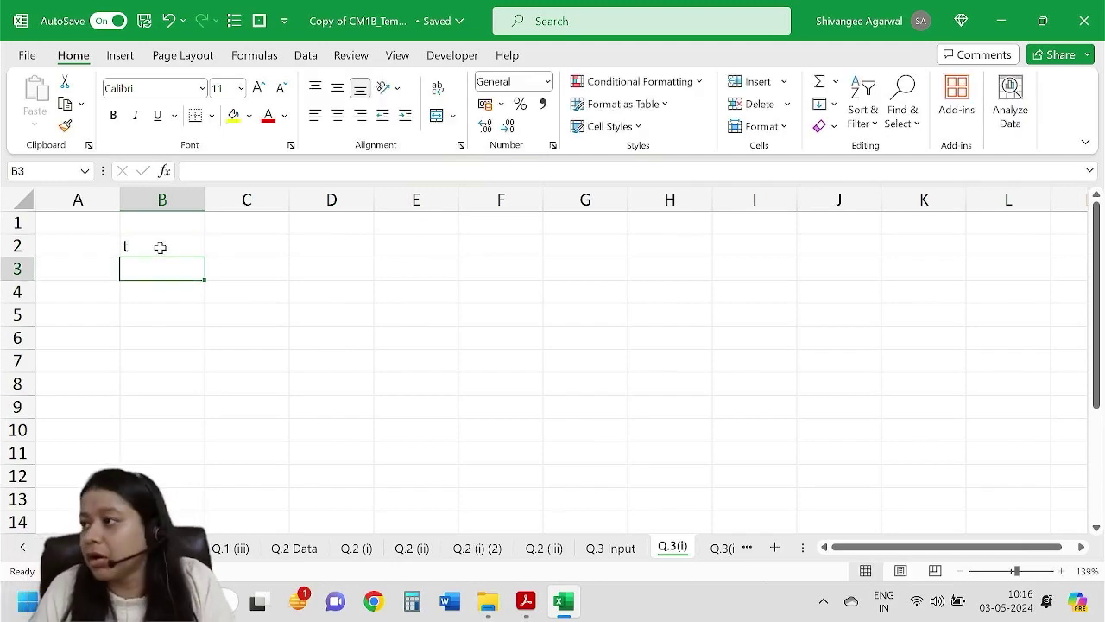
{"action": "key", "text": "alt+Tab"}
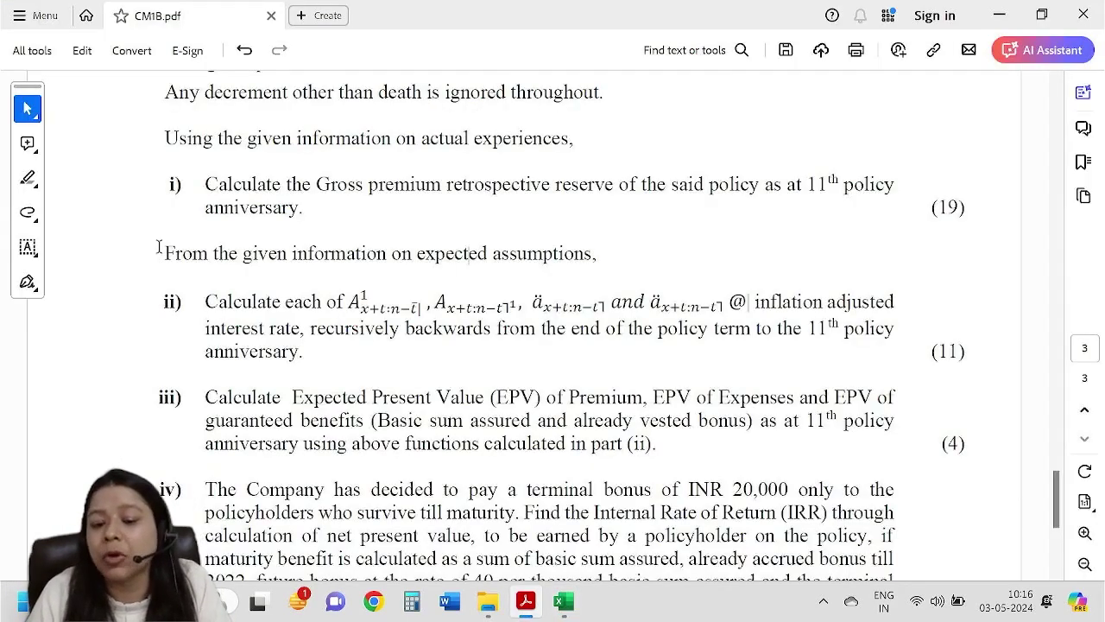
{"action": "key", "text": "alt+Tab"}
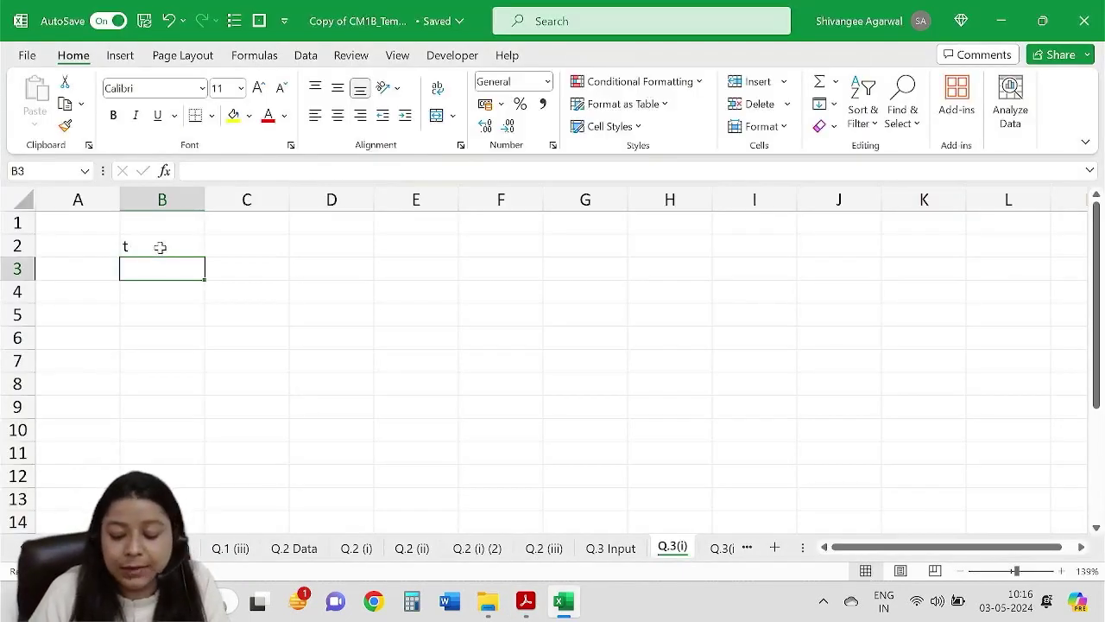
{"action": "left_click", "coordinate": [160, 247]}
{"action": "type", "text": "time"}
{"action": "key", "text": "Return"}
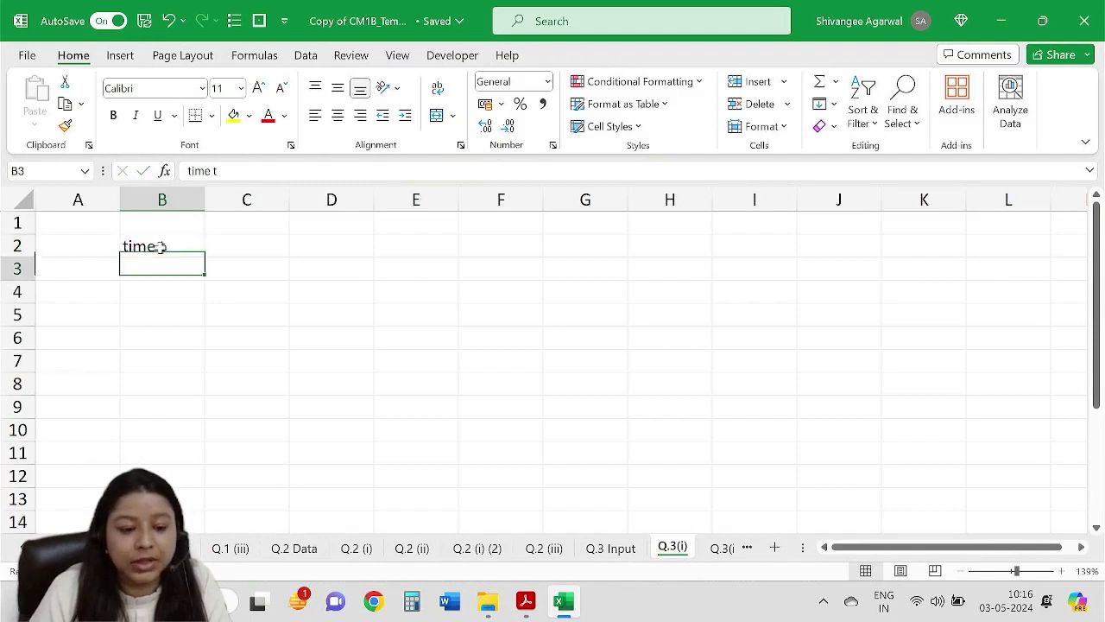
Fill cells B3 to B13 below the time heading with the series 1 to 11.
{"action": "type", "text": "1"}
{"action": "key", "text": "Return"}
{"action": "type", "text": "2"}
{"action": "key", "text": "Return"}
{"action": "type", "text": "3"}
{"action": "key", "text": "Return"}
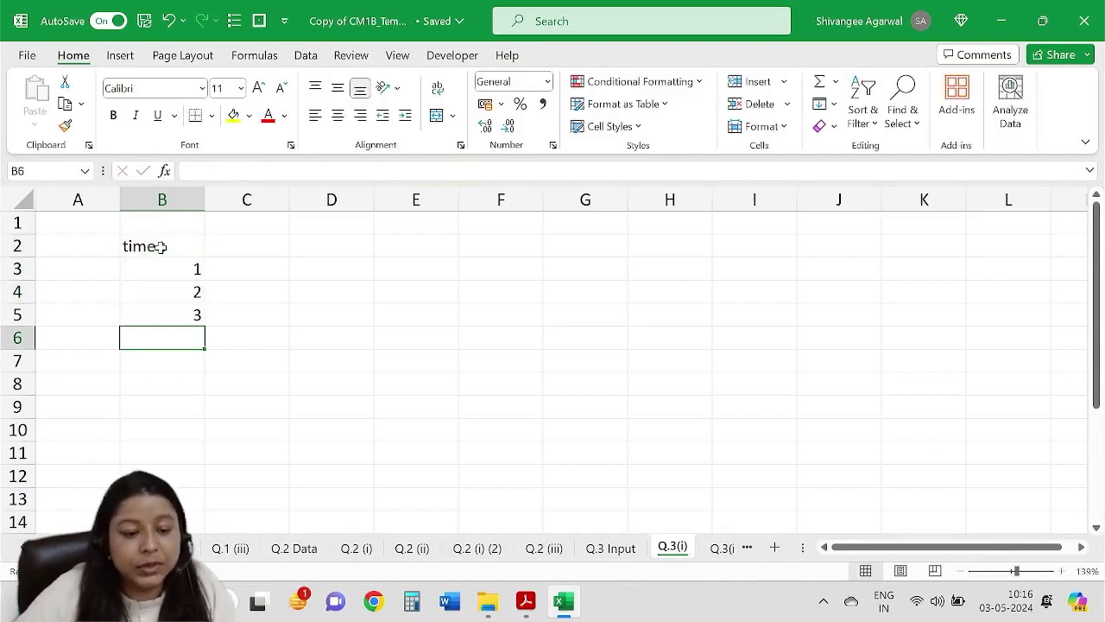
{"action": "left_click_drag", "start_coordinate": [149, 260], "coordinate": [195, 507]}
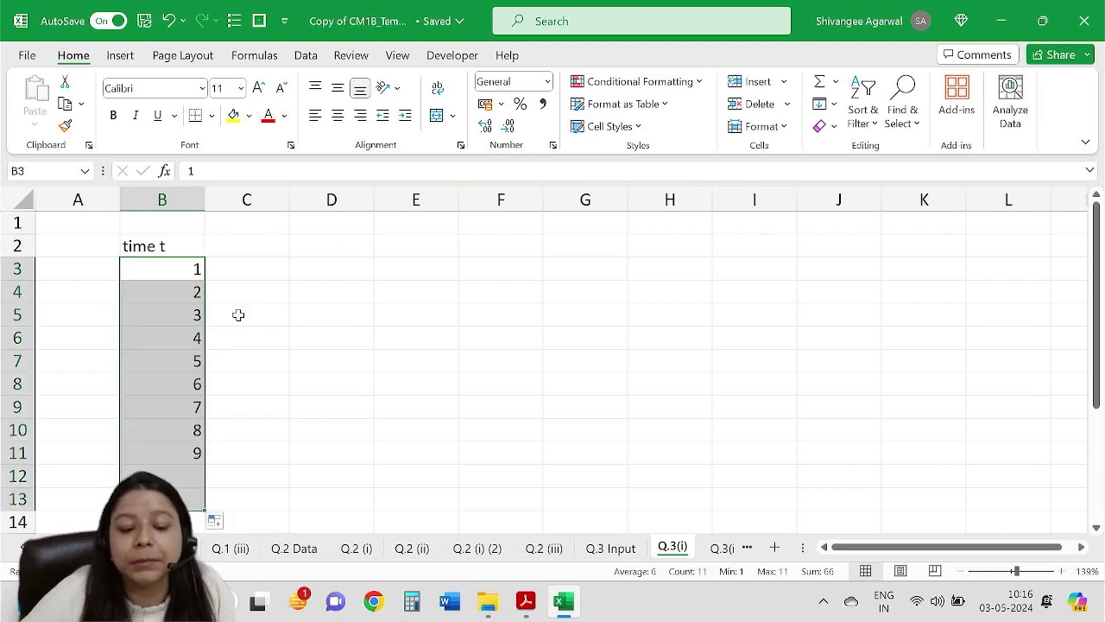
Enter the column heading "Policy years" in cell C2.
{"action": "left_click", "coordinate": [232, 248]}
{"action": "type", "text": "P"}
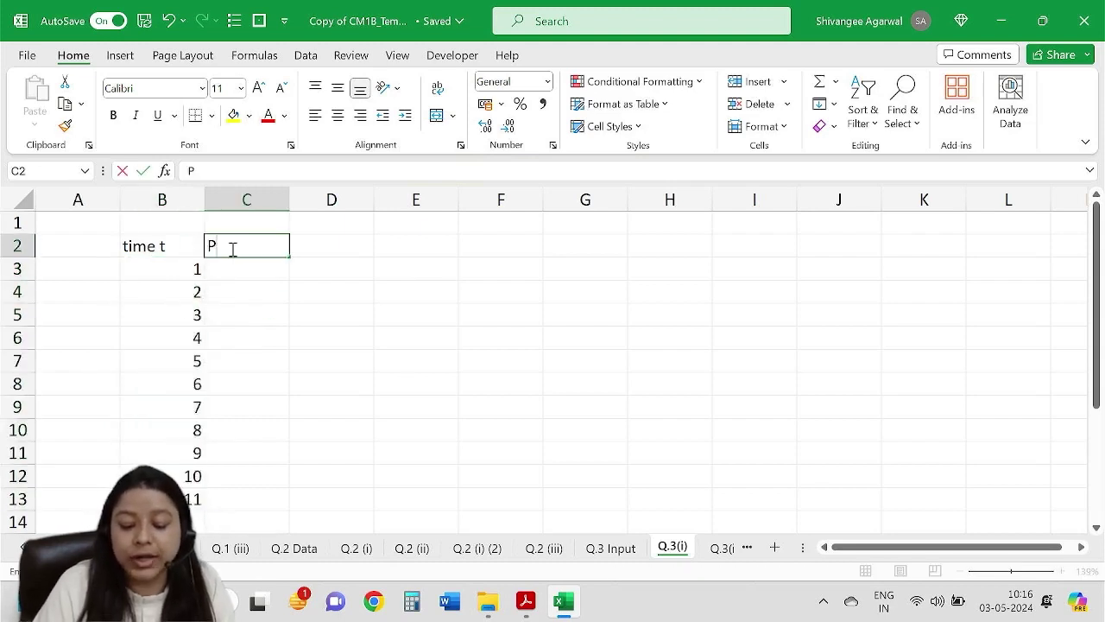
{"action": "type", "text": "olicy years"}
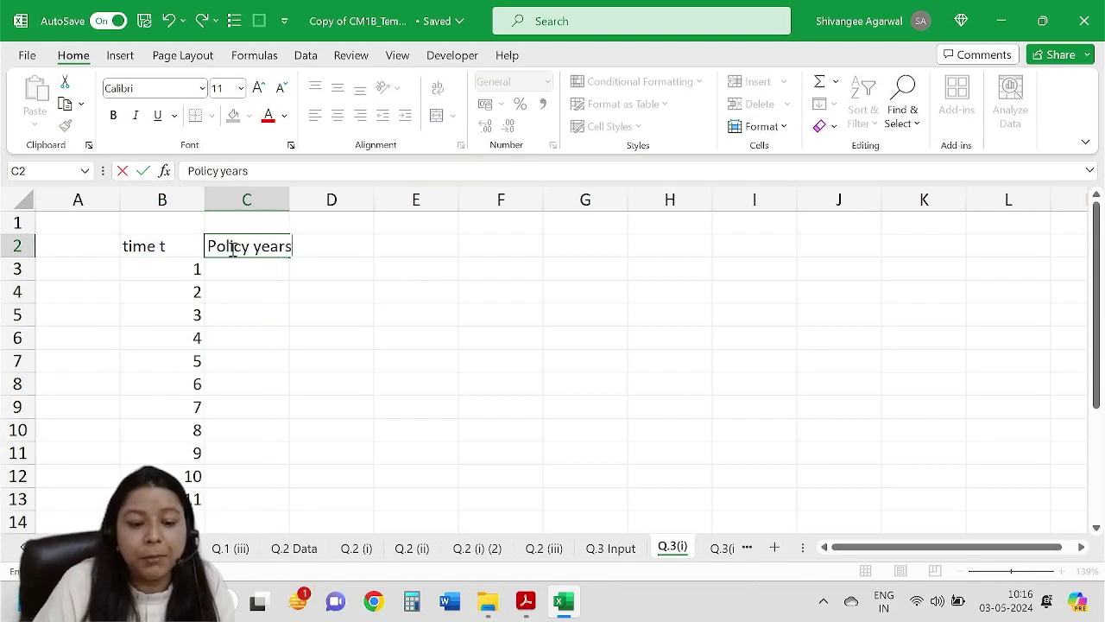
{"action": "key", "text": "Return"}
Check the policy details and experience period in CM1B.pdf, and return to the Q.3(i) sheet.
{"action": "key", "text": "alt+Tab"}
{"action": "scroll", "coordinate": [352, 203], "scroll_direction": "up", "scroll_amount": 5}
{"action": "scroll", "coordinate": [633, 191], "scroll_direction": "up", "scroll_amount": 4}
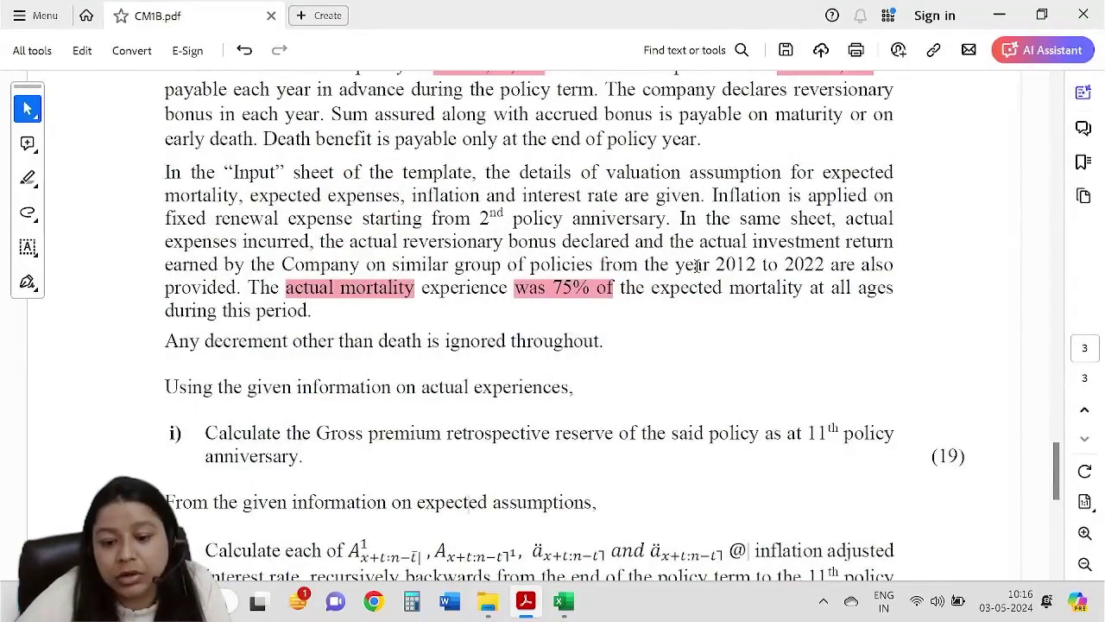
{"action": "left_click_drag", "start_coordinate": [226, 126], "coordinate": [342, 128]}
{"action": "scroll", "coordinate": [463, 289], "scroll_direction": "down", "scroll_amount": 3}
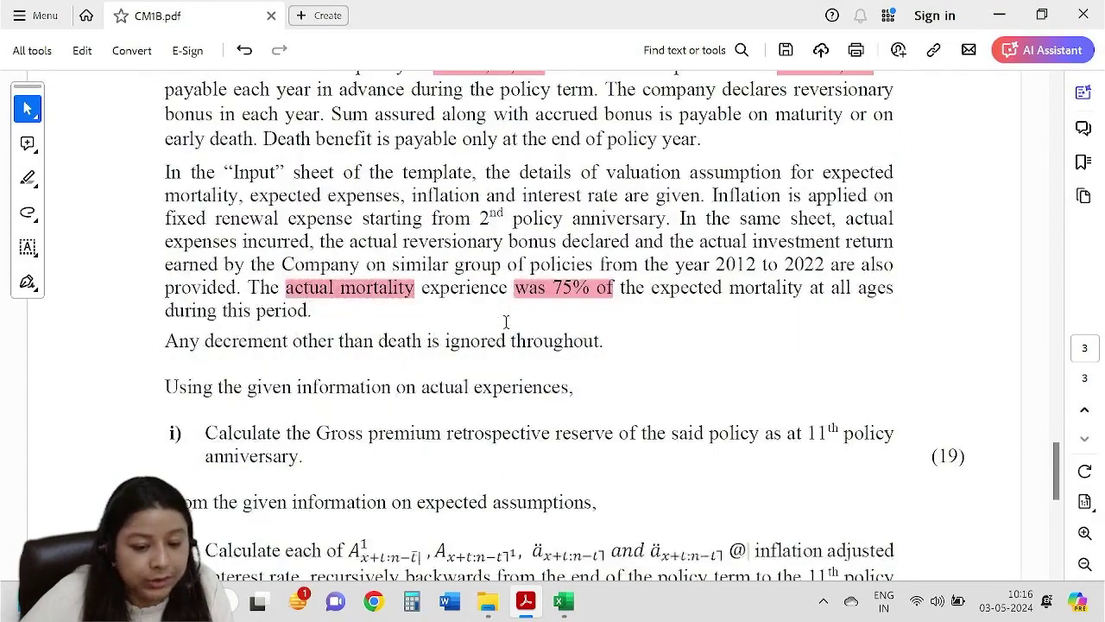
{"action": "key", "text": "alt+Tab"}
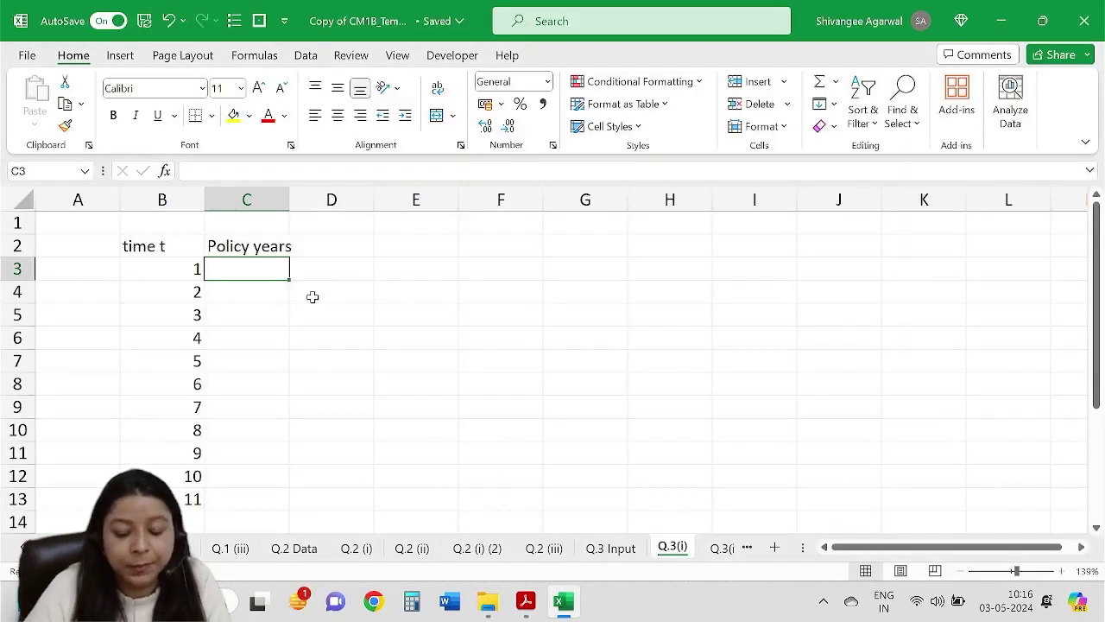
Fill cells C3 to C13 under the Policy years heading with 2012 and fit column C's width to its contents.
{"action": "type", "text": "2012"}
{"action": "key", "text": "Return"}
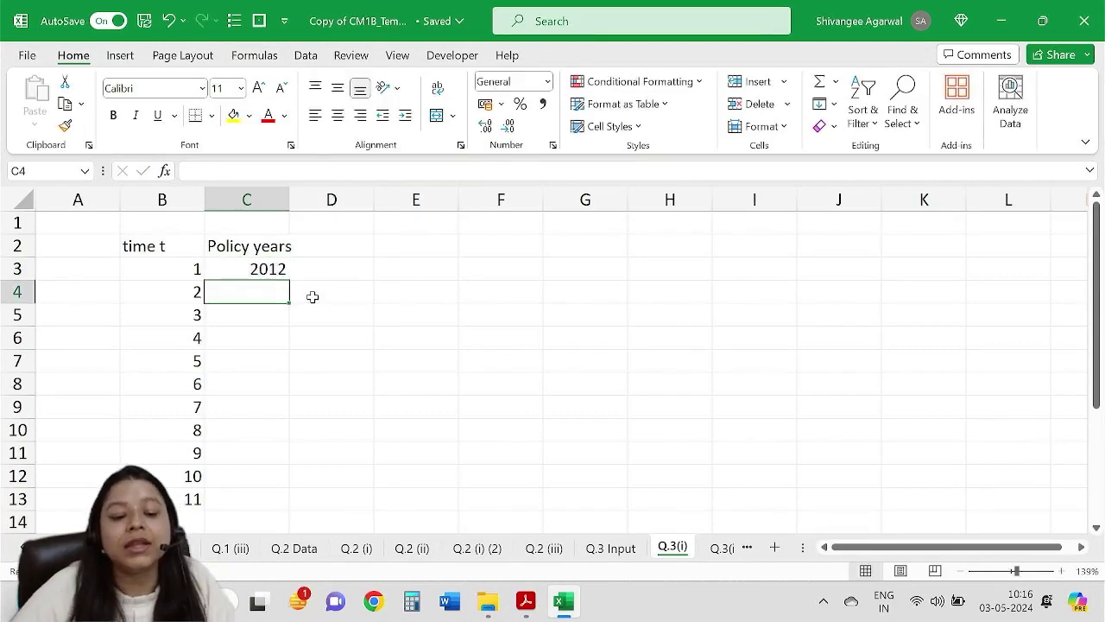
{"action": "left_click", "coordinate": [267, 267]}
{"action": "left_click", "coordinate": [610, 548]}
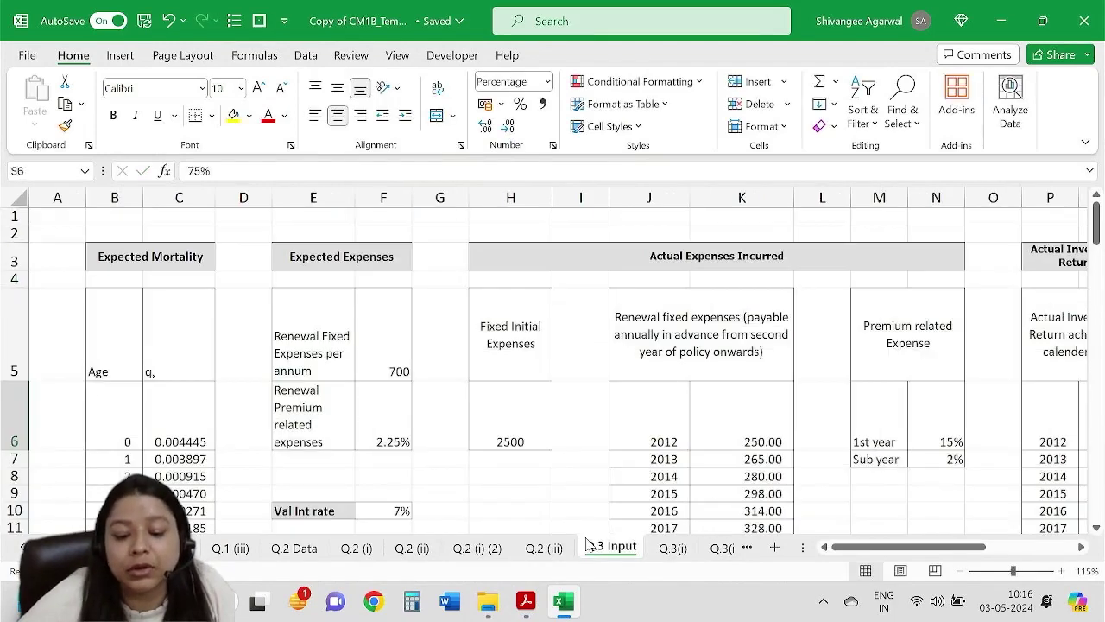
{"action": "scroll", "coordinate": [642, 414], "scroll_direction": "down", "scroll_amount": 1}
{"action": "left_click", "coordinate": [673, 547]}
{"action": "left_click_drag", "start_coordinate": [290, 278], "coordinate": [285, 508]}
{"action": "double_click", "coordinate": [289, 197]}
Enter the column headings "Age" in D2, "Basic SA" in E2 and "Rev. Bonus" in F2.
{"action": "left_click", "coordinate": [329, 246]}
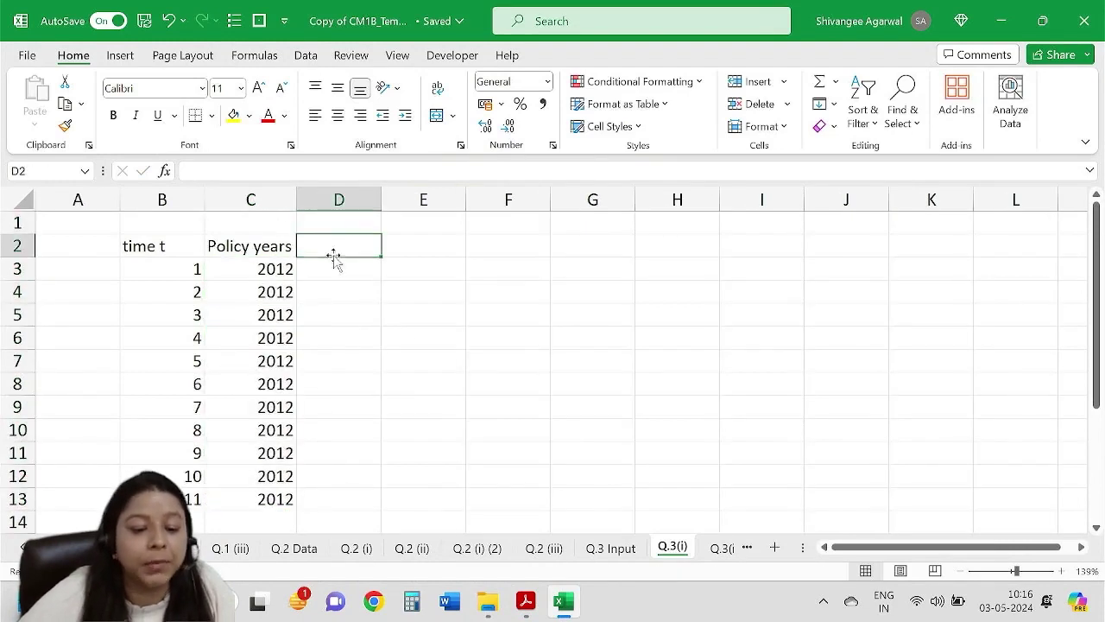
{"action": "type", "text": "Age"}
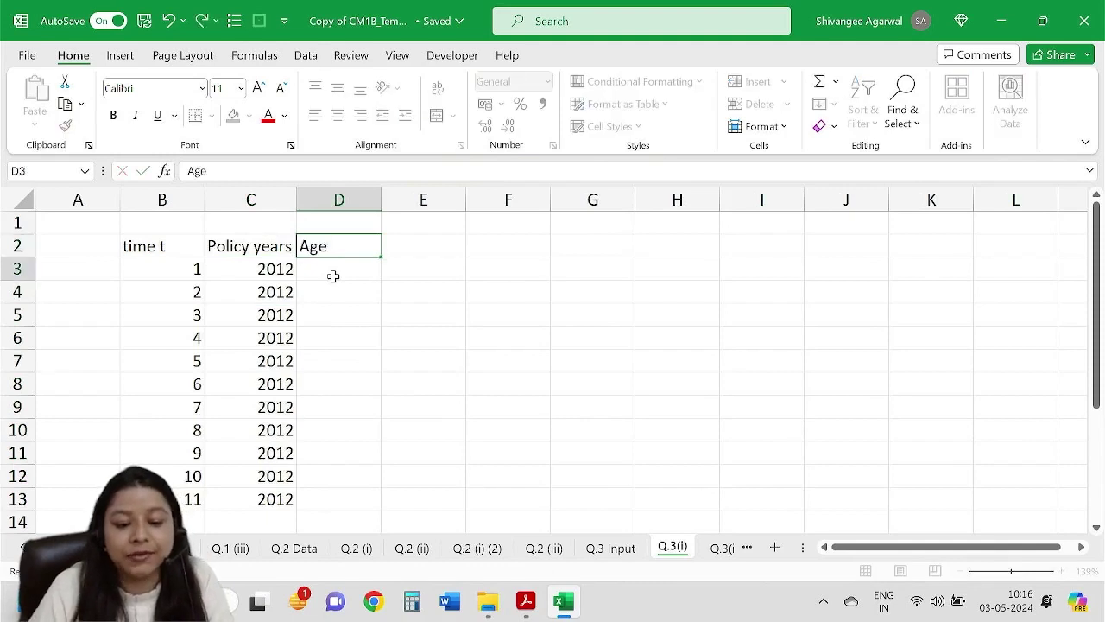
{"action": "key", "text": "Return"}
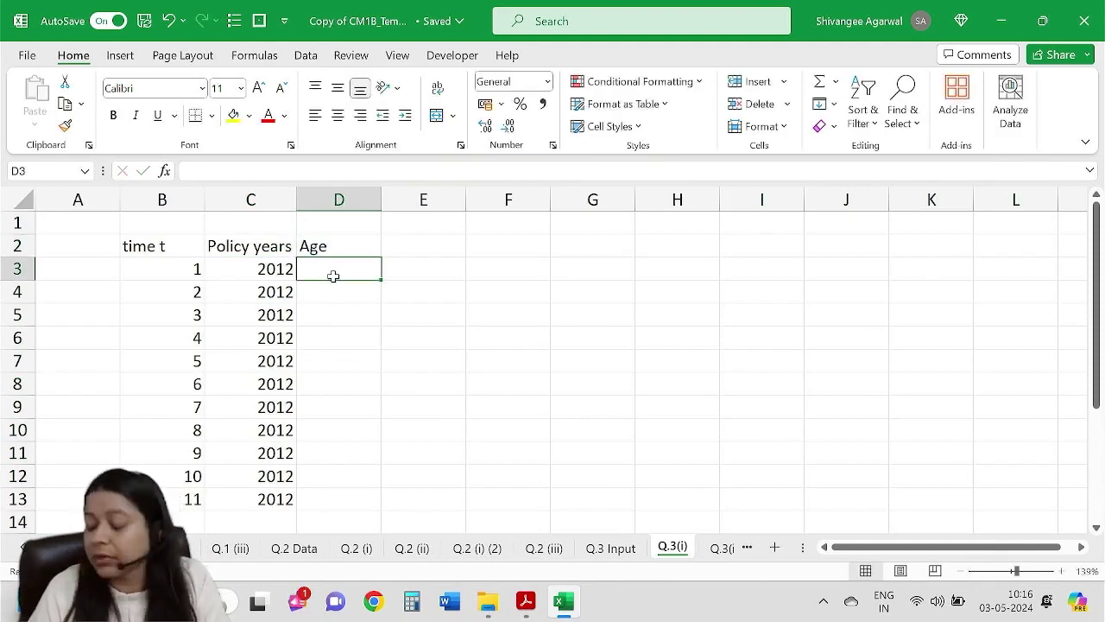
{"action": "key", "text": "Up"}
{"action": "key", "text": "Right"}
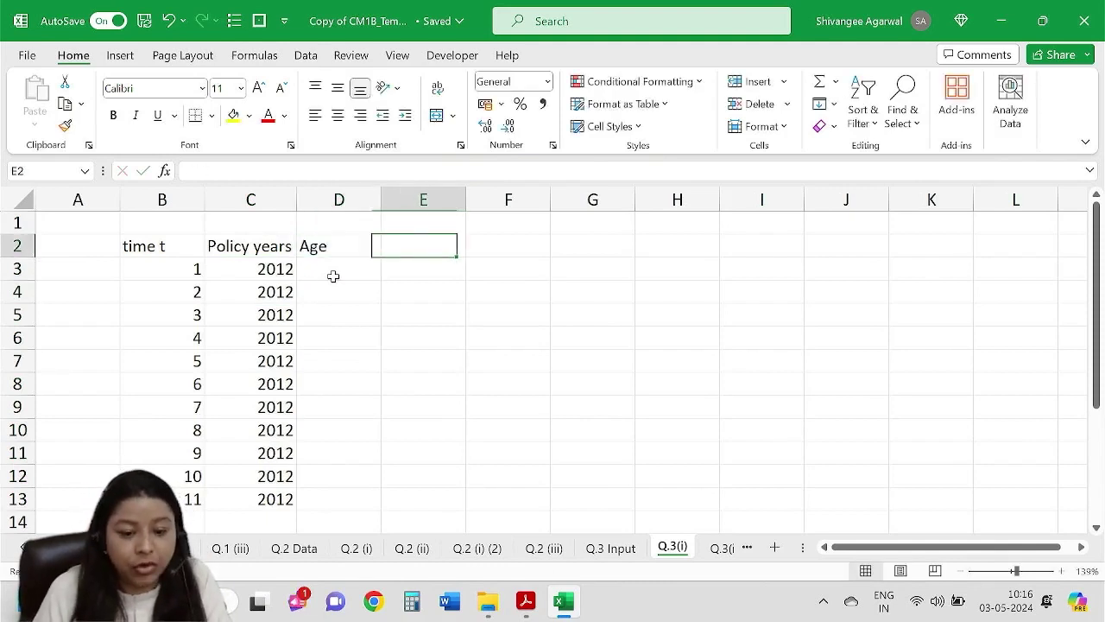
{"action": "type", "text": "Bas"}
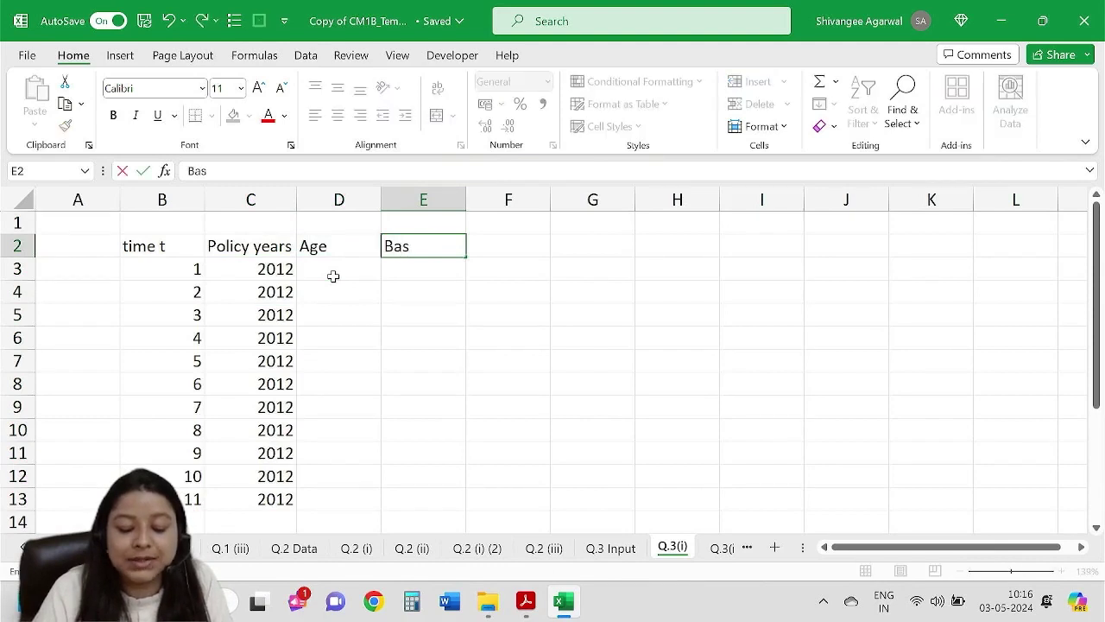
{"action": "type", "text": "ic SA"}
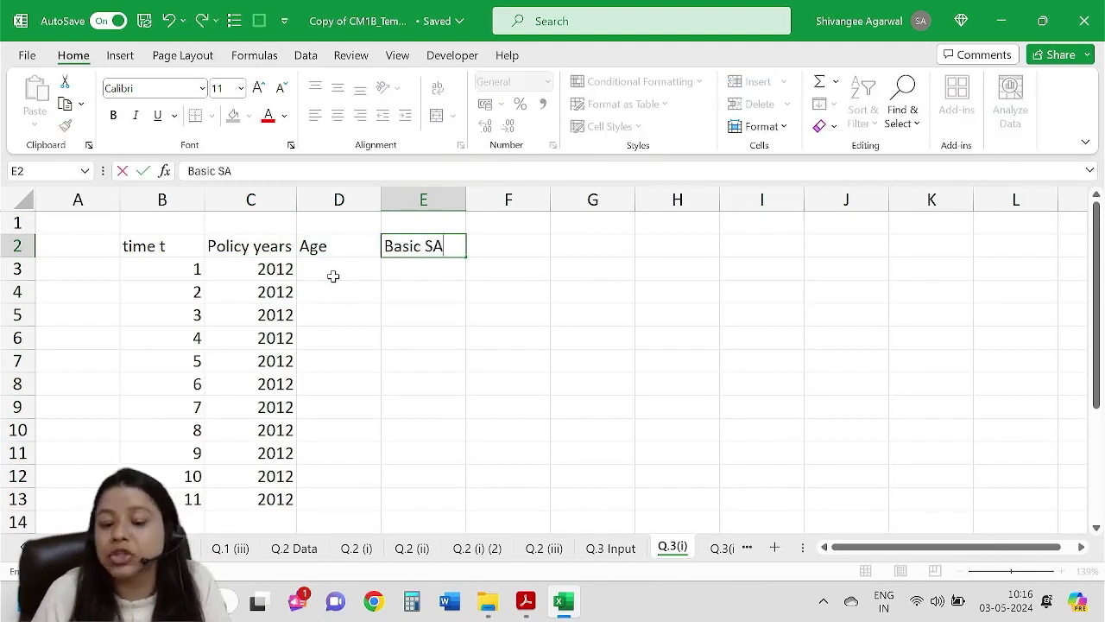
{"action": "key", "text": "Tab"}
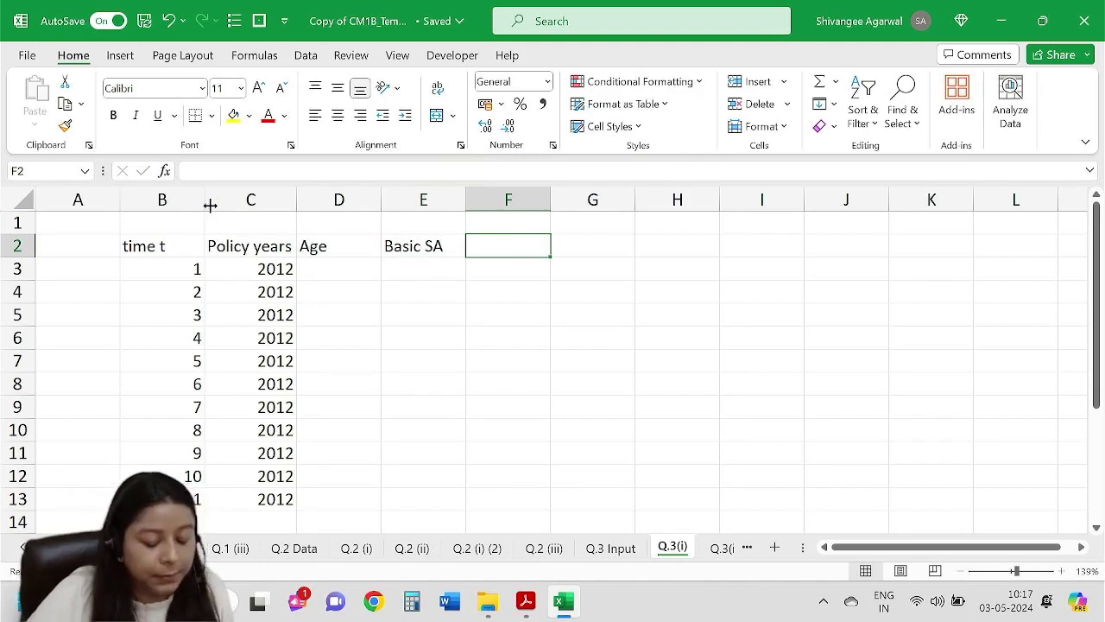
{"action": "type", "text": "Rev. Bonus"}
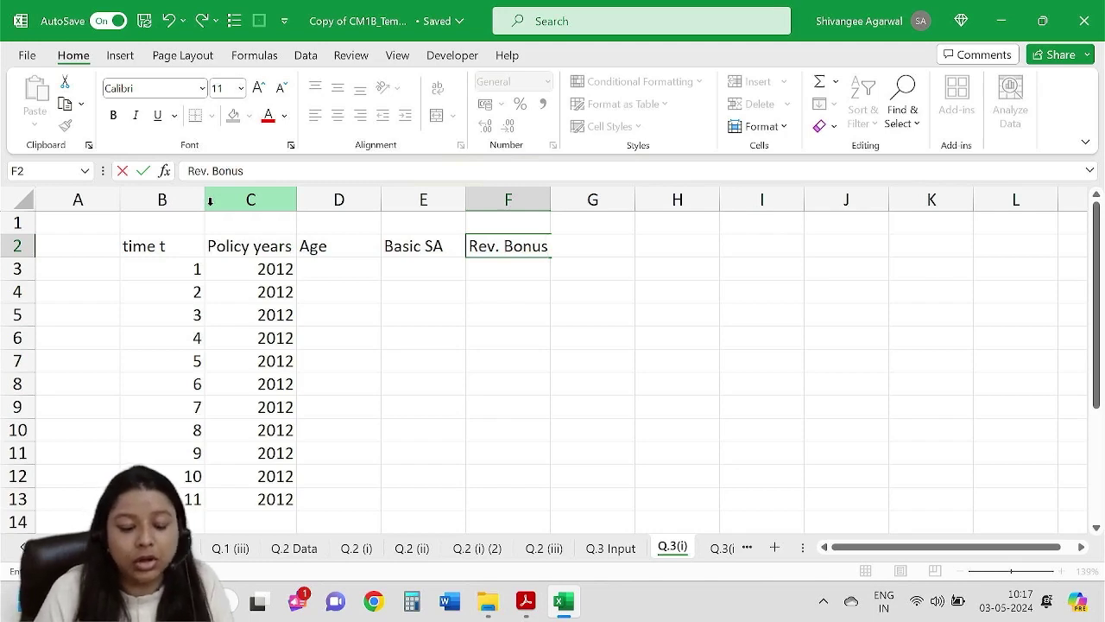
Examine the actual experience tables on the Q.3 Input sheet, especially the reversionary bonus declared per thousand sum assured.
{"action": "left_click", "coordinate": [610, 548]}
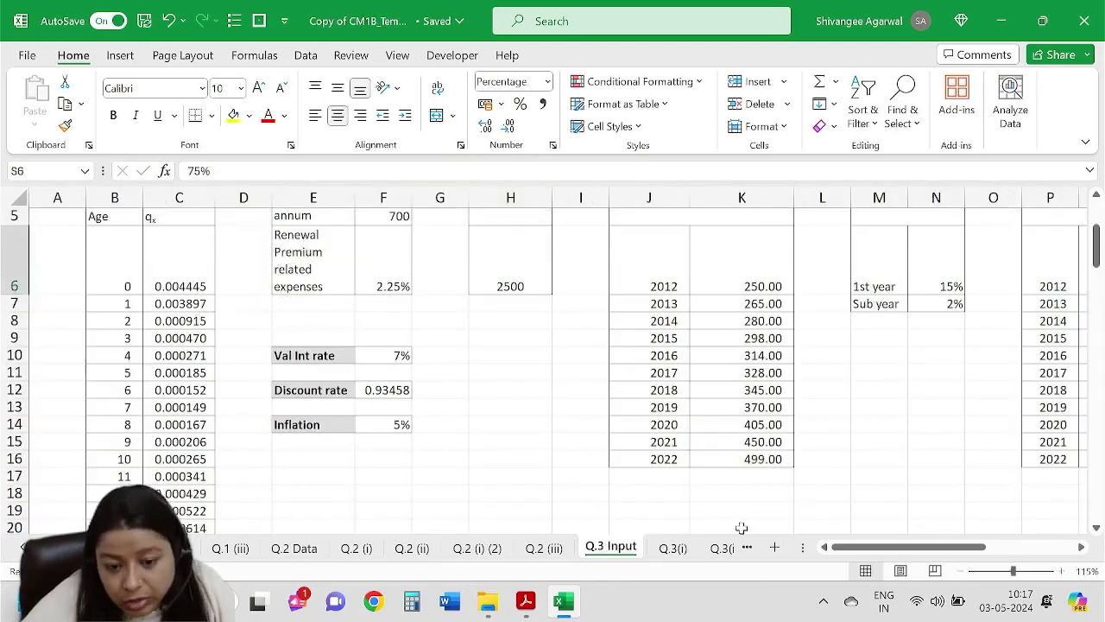
{"action": "scroll", "coordinate": [311, 401], "scroll_direction": "up", "scroll_amount": 2}
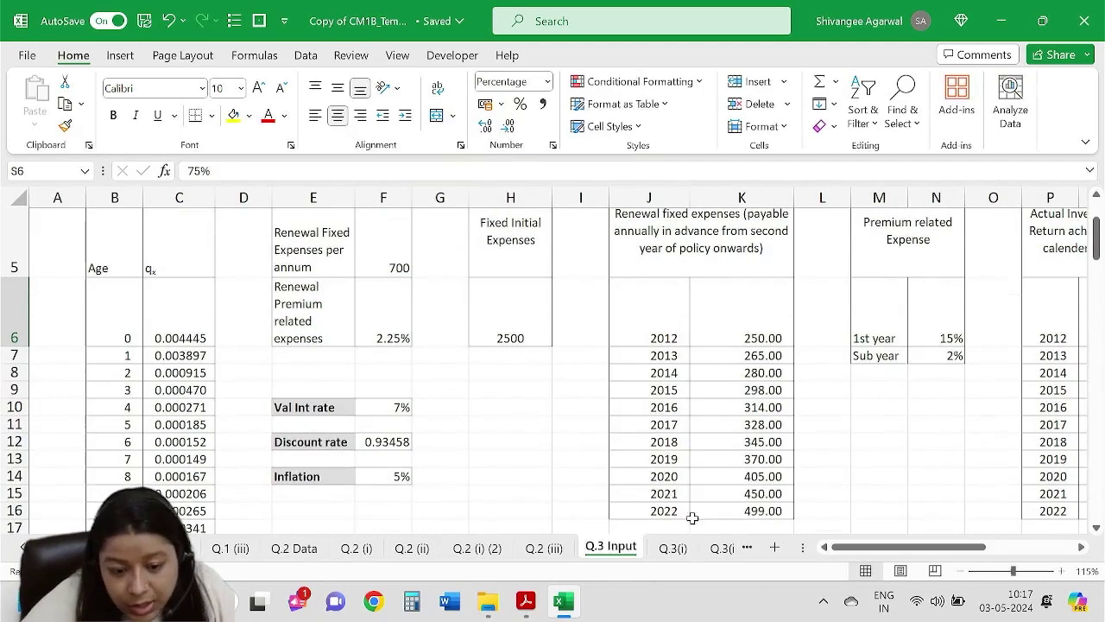
{"action": "left_click_drag", "start_coordinate": [886, 547], "coordinate": [922, 552]}
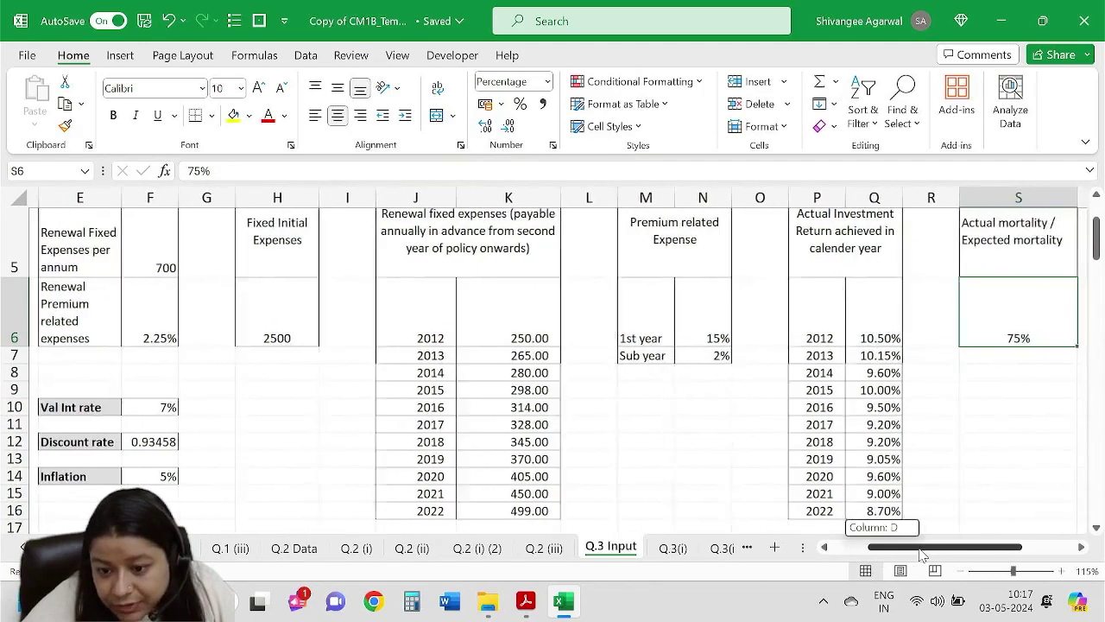
{"action": "scroll", "coordinate": [851, 337], "scroll_direction": "up", "scroll_amount": 2}
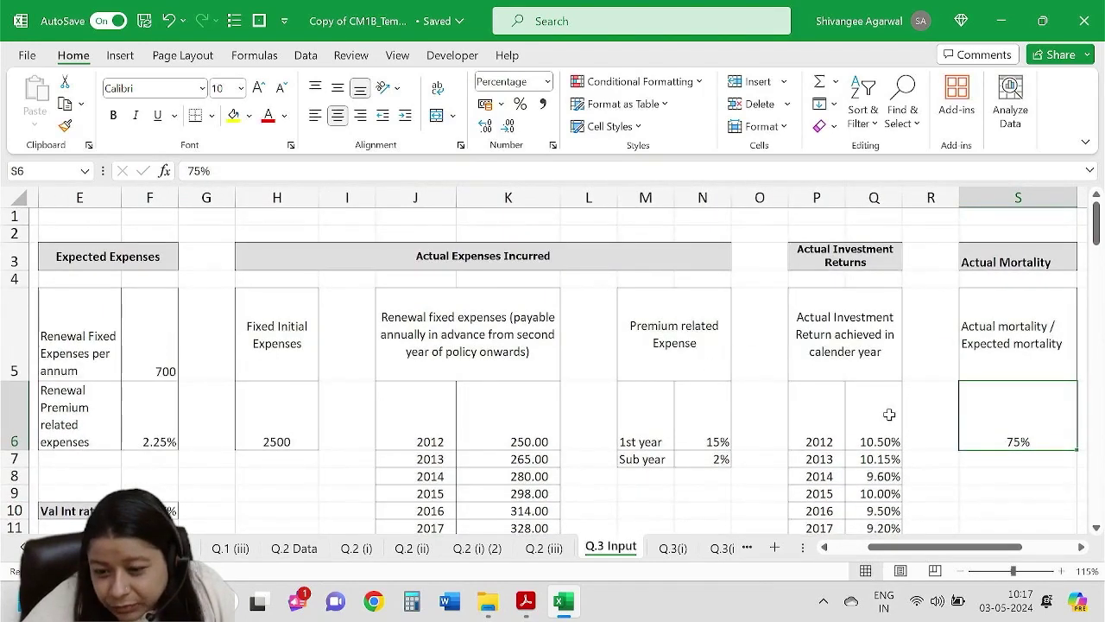
{"action": "left_click_drag", "start_coordinate": [967, 547], "coordinate": [1027, 557]}
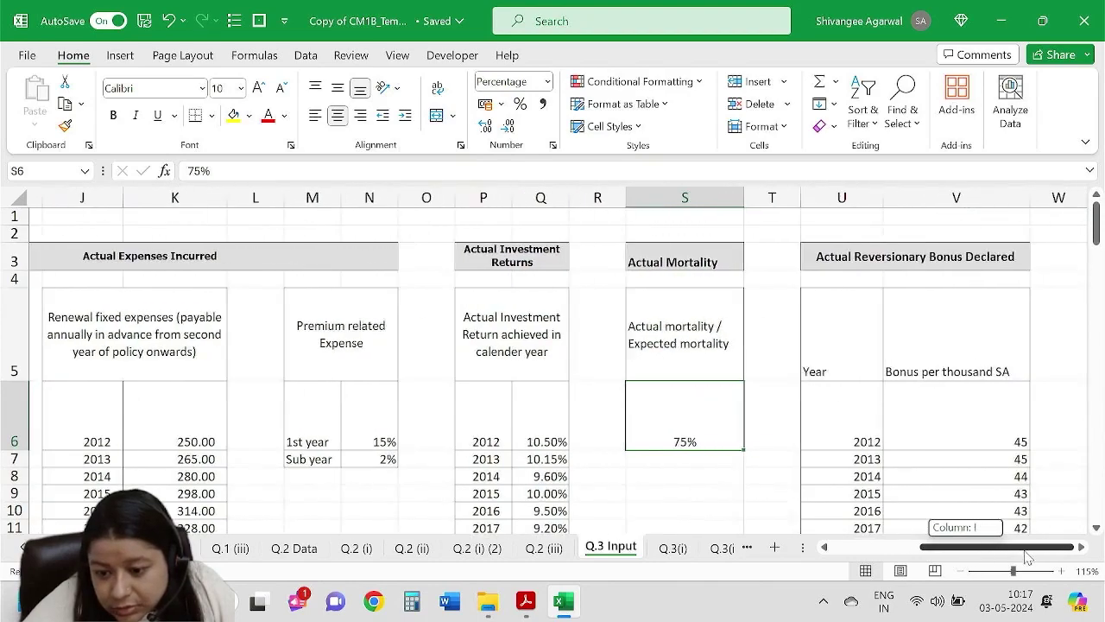
{"action": "scroll", "coordinate": [981, 400], "scroll_direction": "down", "scroll_amount": 2}
{"action": "scroll", "coordinate": [981, 401], "scroll_direction": "up", "scroll_amount": 2}
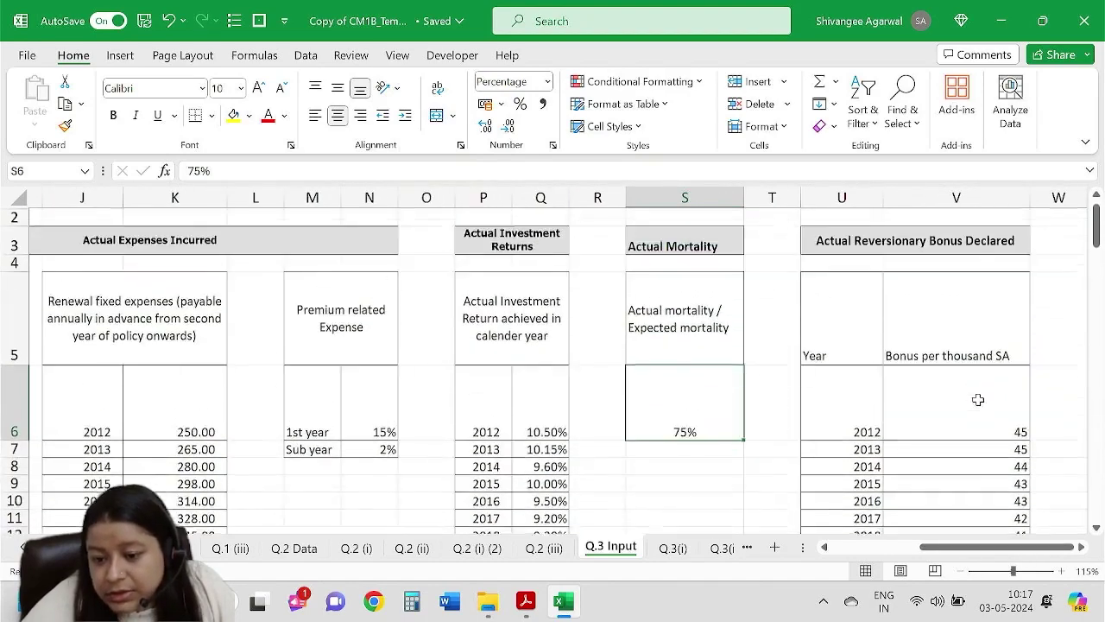
{"action": "left_click", "coordinate": [928, 359]}
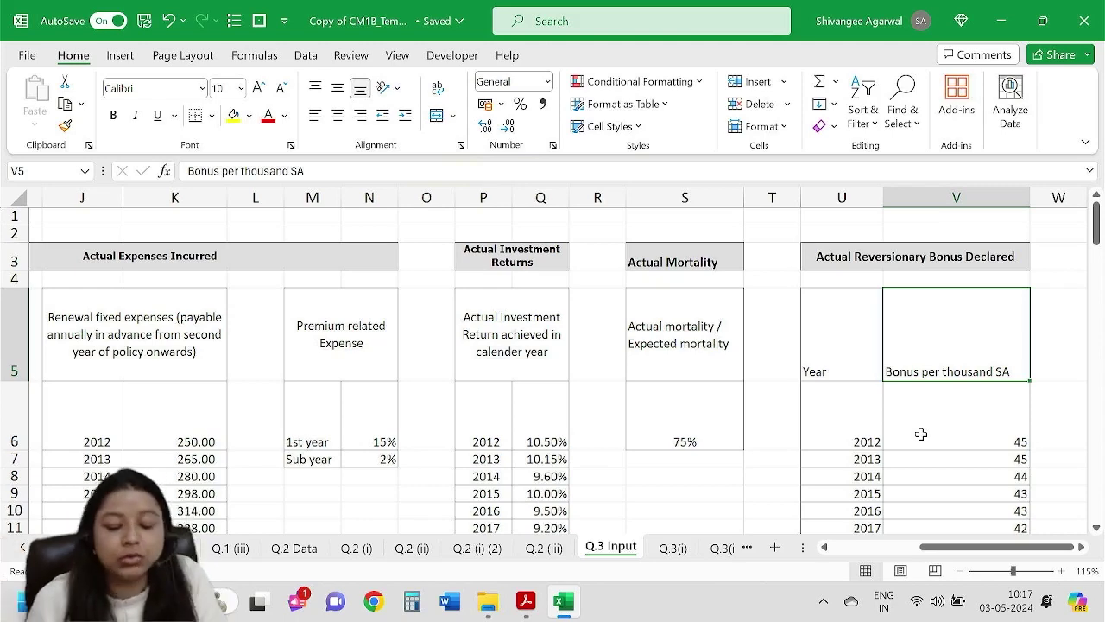
{"action": "key", "text": "alt+Tab"}
{"action": "key", "text": "alt+Tab"}
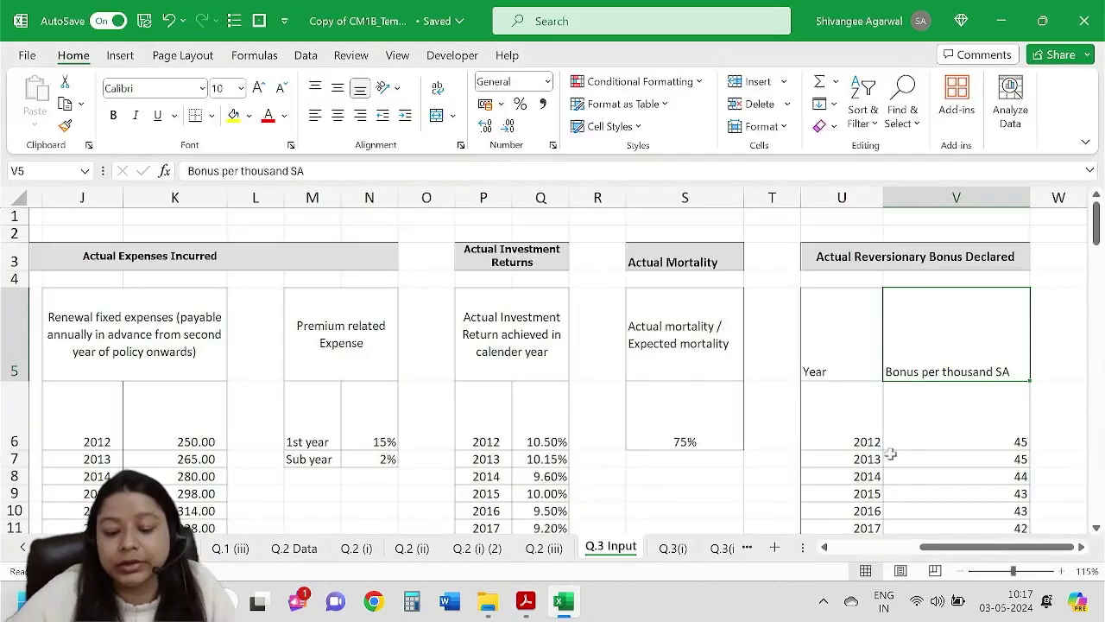
Return to the Q.3(i) sheet and extend the heading in F2 to "Rev. Bonus rate".
{"action": "left_click", "coordinate": [673, 547]}
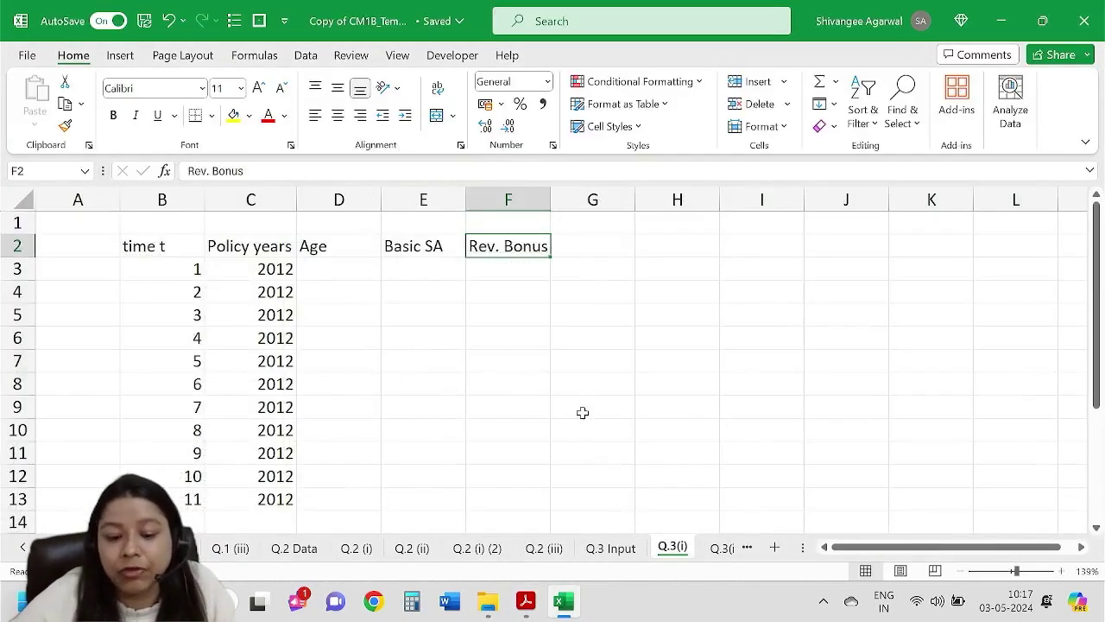
{"action": "left_click", "coordinate": [293, 177]}
{"action": "type", "text": "rate"}
{"action": "key", "text": "Return"}
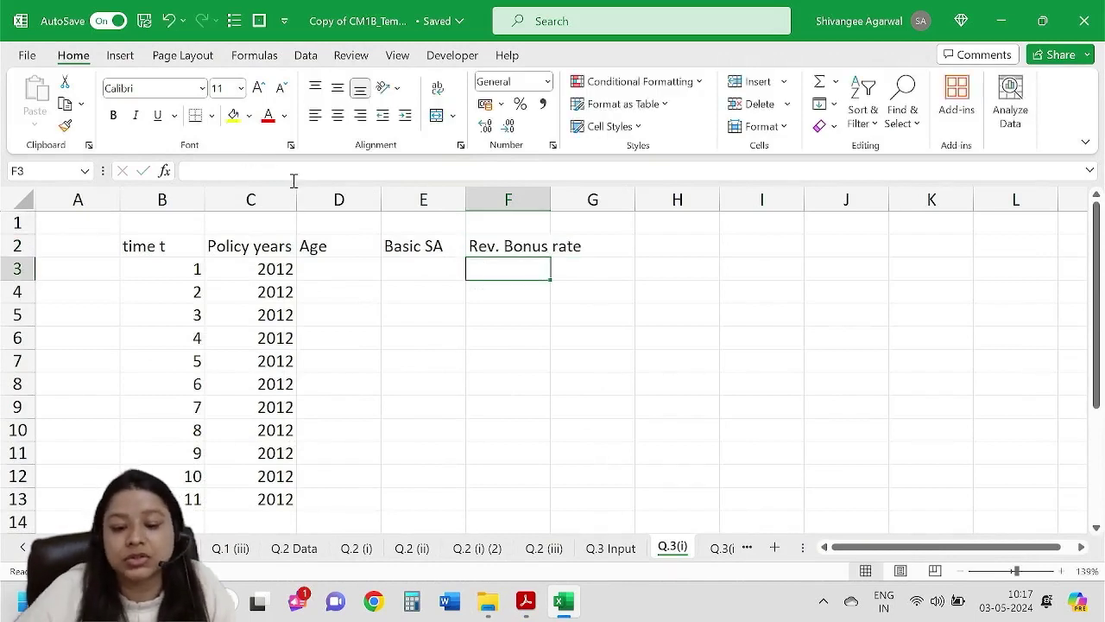
Wrap the text and centre the headings across row 2.
{"action": "left_click", "coordinate": [11, 246]}
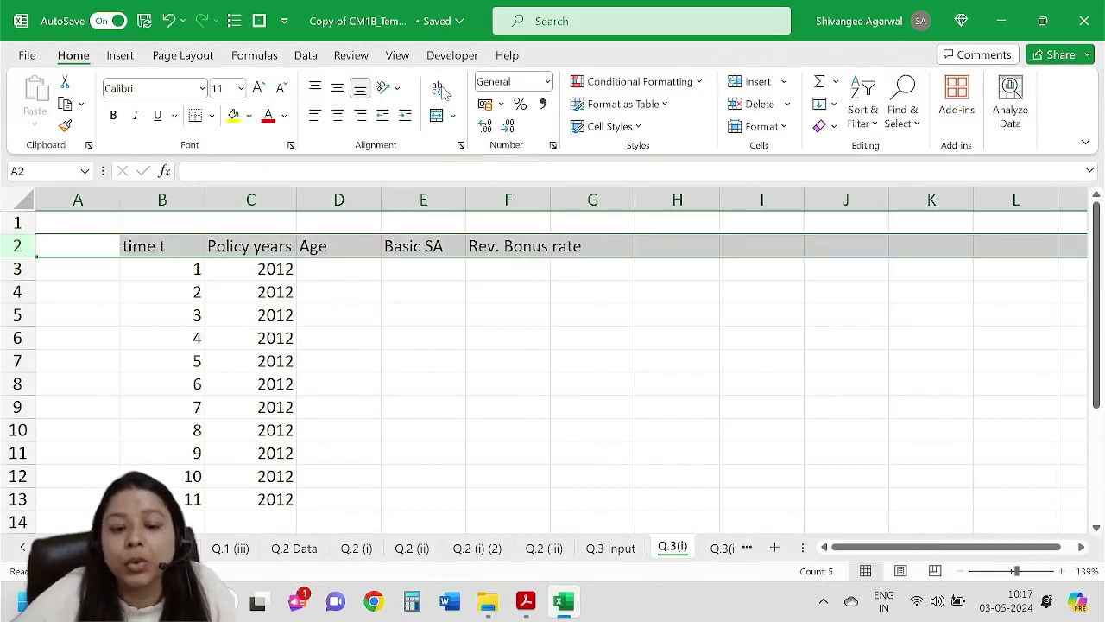
{"action": "left_click", "coordinate": [437, 88]}
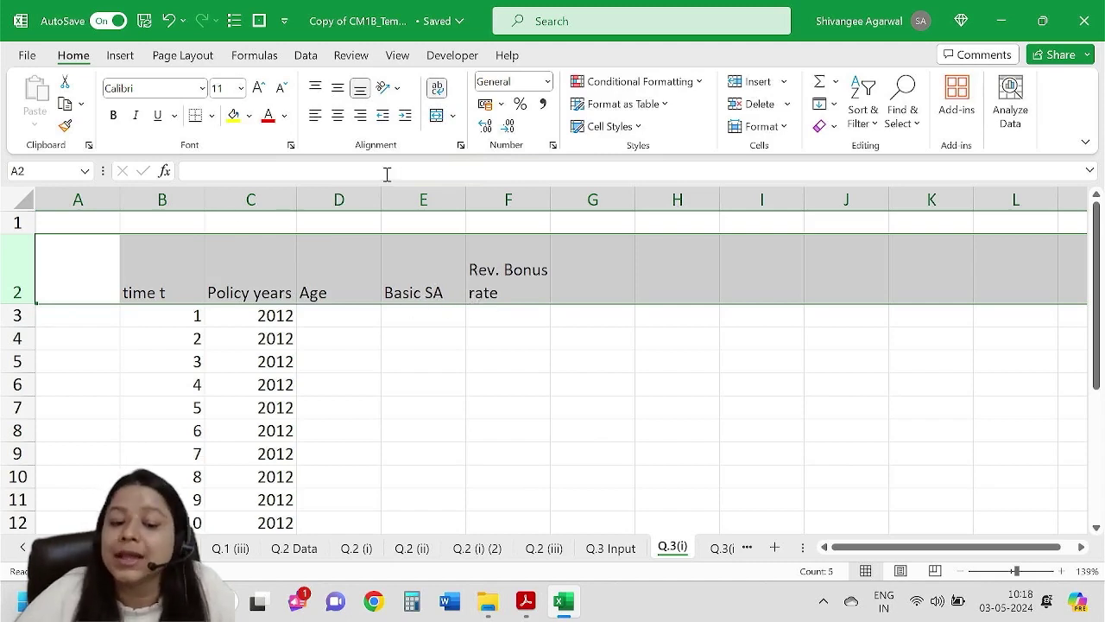
{"action": "left_click", "coordinate": [341, 118]}
Enter the heading "Cumulative bonus" in G2 and widen column G slightly so the word "Cumulative" fits on one line.
{"action": "left_click", "coordinate": [582, 288]}
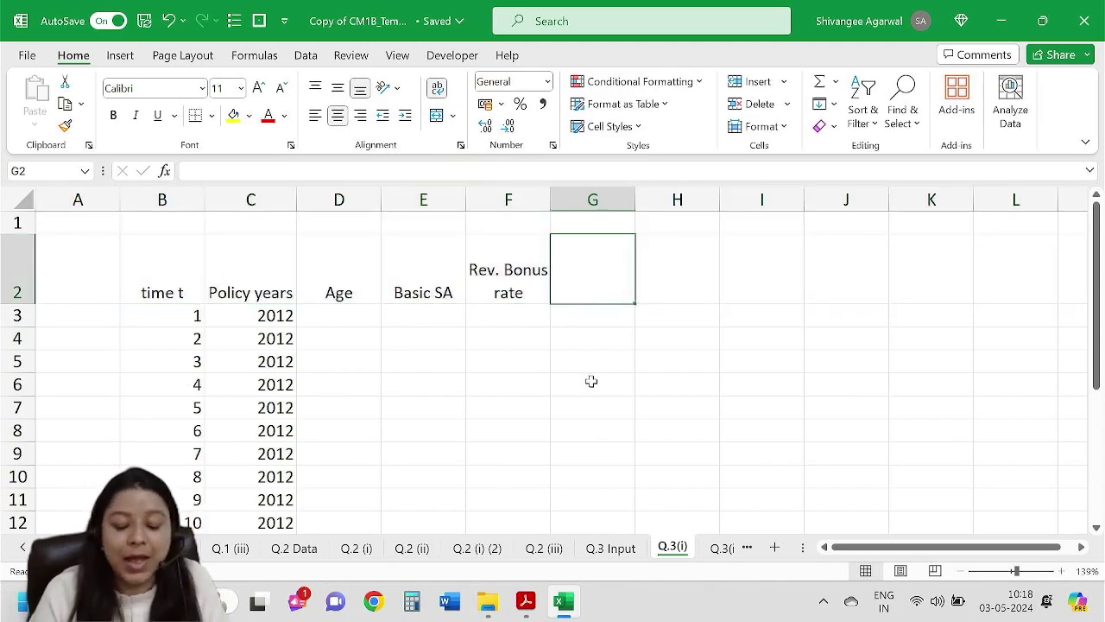
{"action": "type", "text": "Cumulative"}
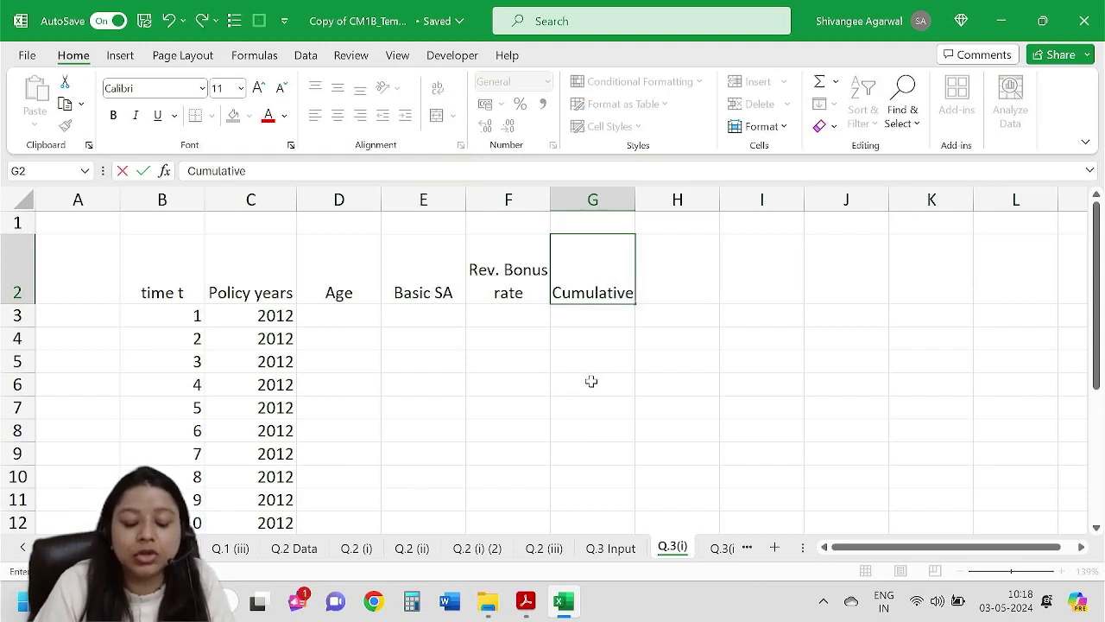
{"action": "type", "text": " bonu"}
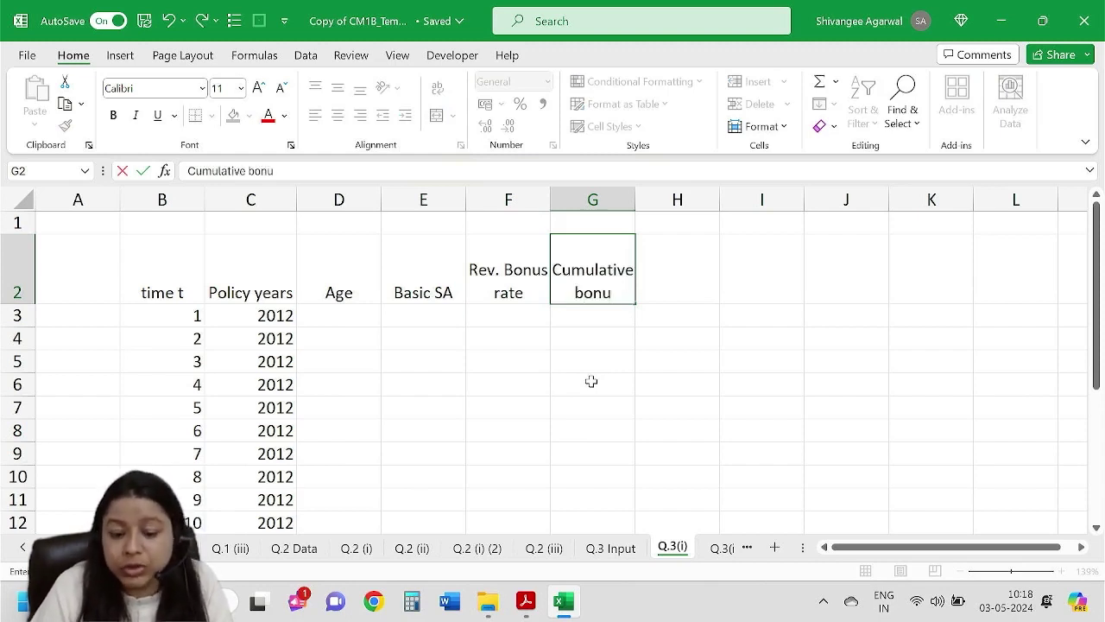
{"action": "type", "text": "s"}
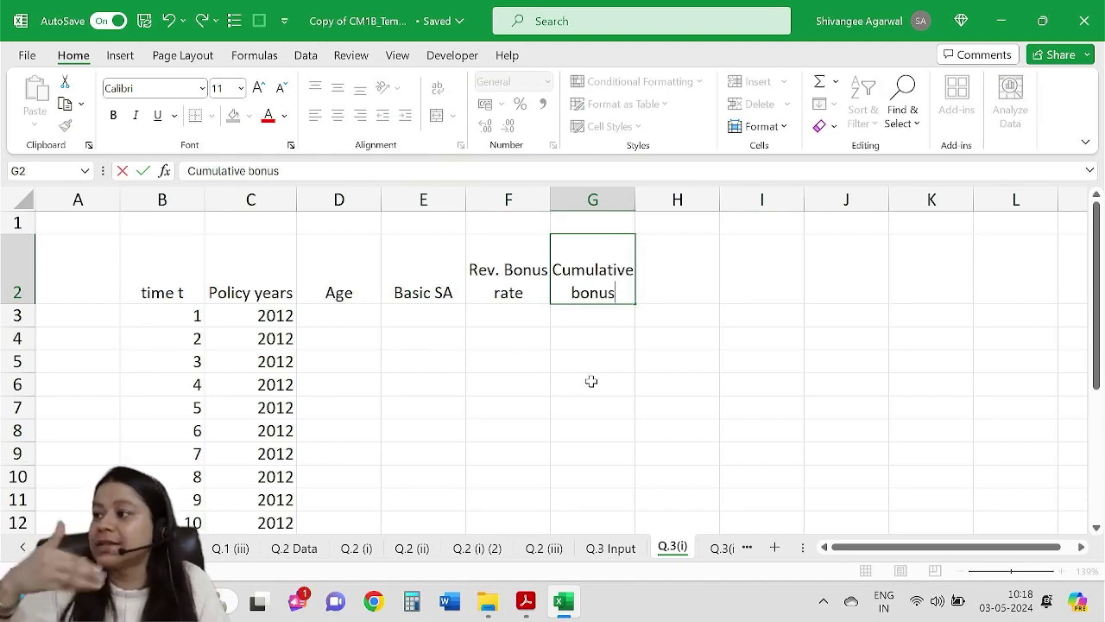
{"action": "key", "text": "Tab"}
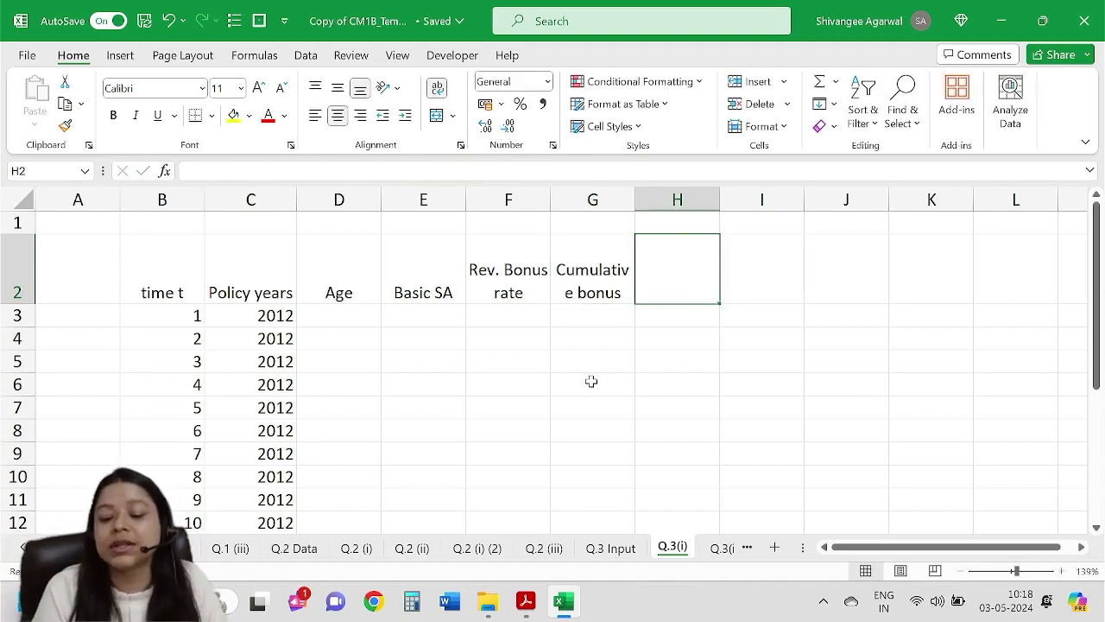
{"action": "left_click_drag", "start_coordinate": [634, 207], "coordinate": [642, 208]}
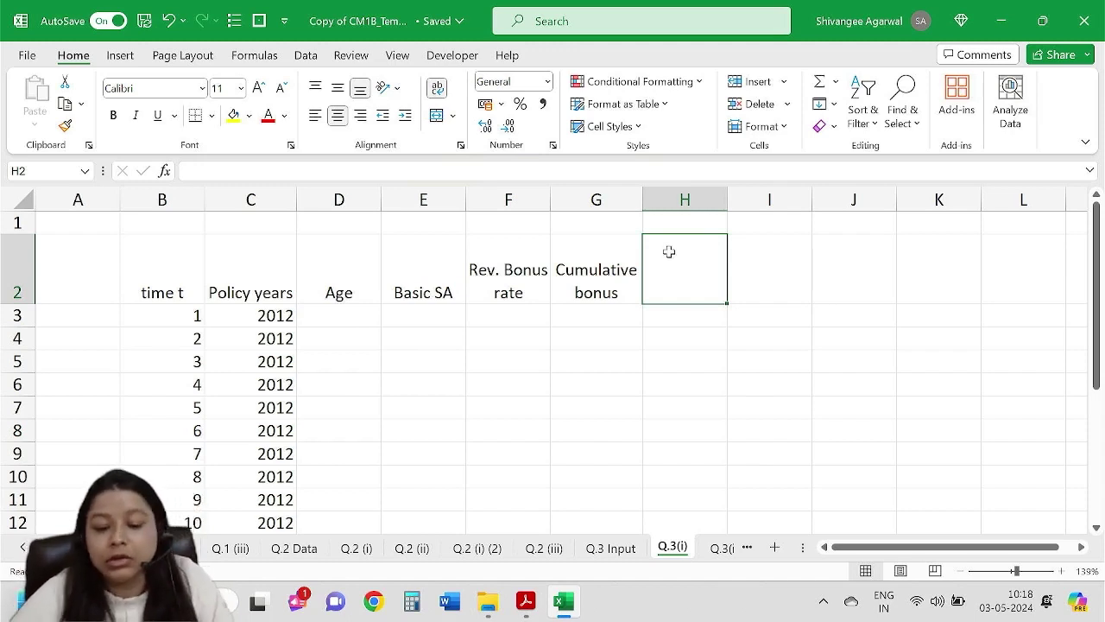
Fill cells D3 to D13 under the Age heading with consecutive ages starting at 30.
{"action": "left_click", "coordinate": [330, 315]}
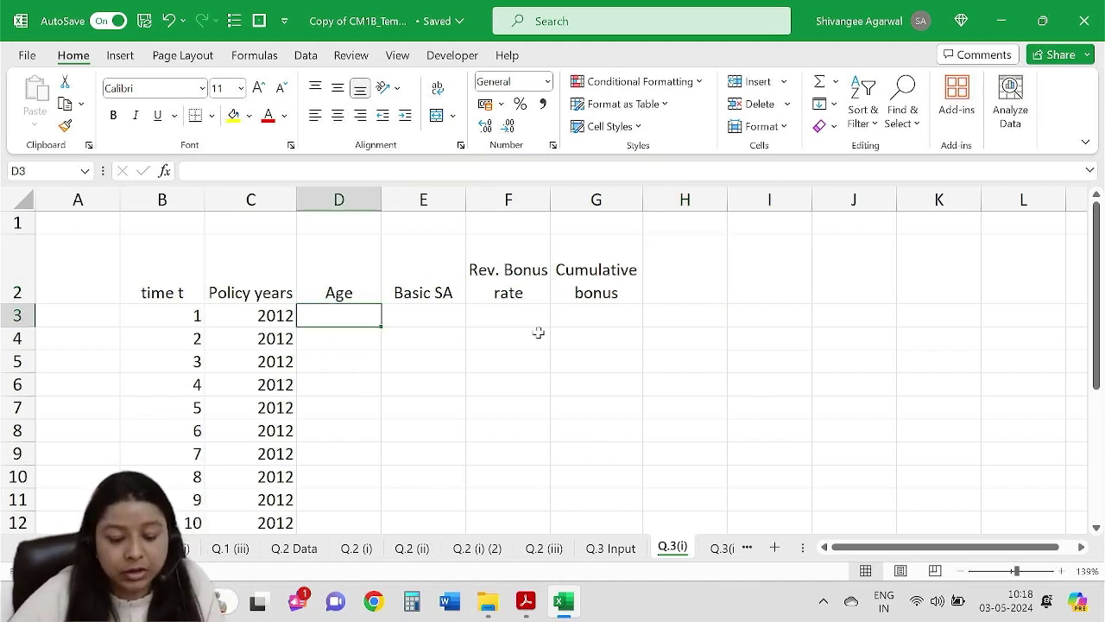
{"action": "type", "text": "30"}
{"action": "key", "text": "Return"}
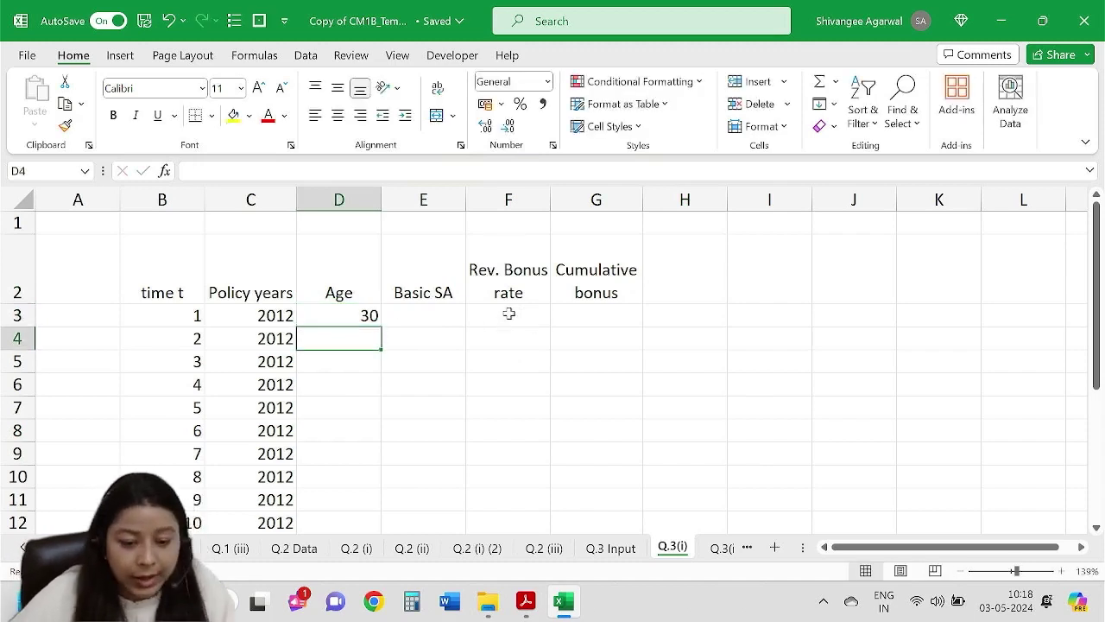
{"action": "type", "text": "31"}
{"action": "key", "text": "Return"}
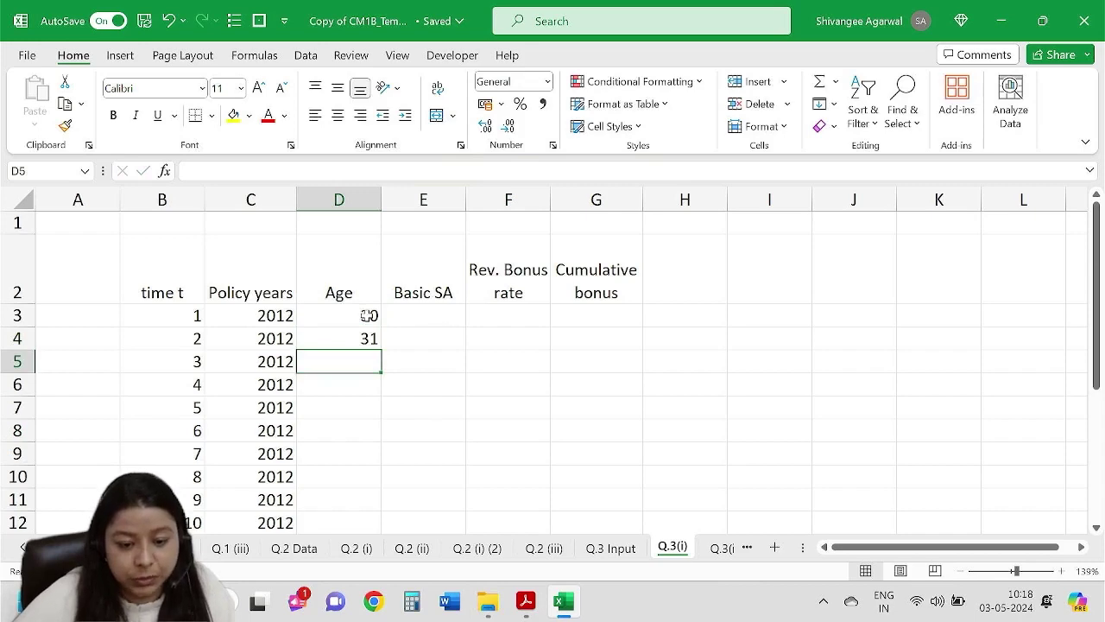
{"action": "left_click_drag", "start_coordinate": [365, 316], "coordinate": [371, 339]}
{"action": "left_click", "coordinate": [391, 360]}
{"action": "double_click", "coordinate": [382, 352]}
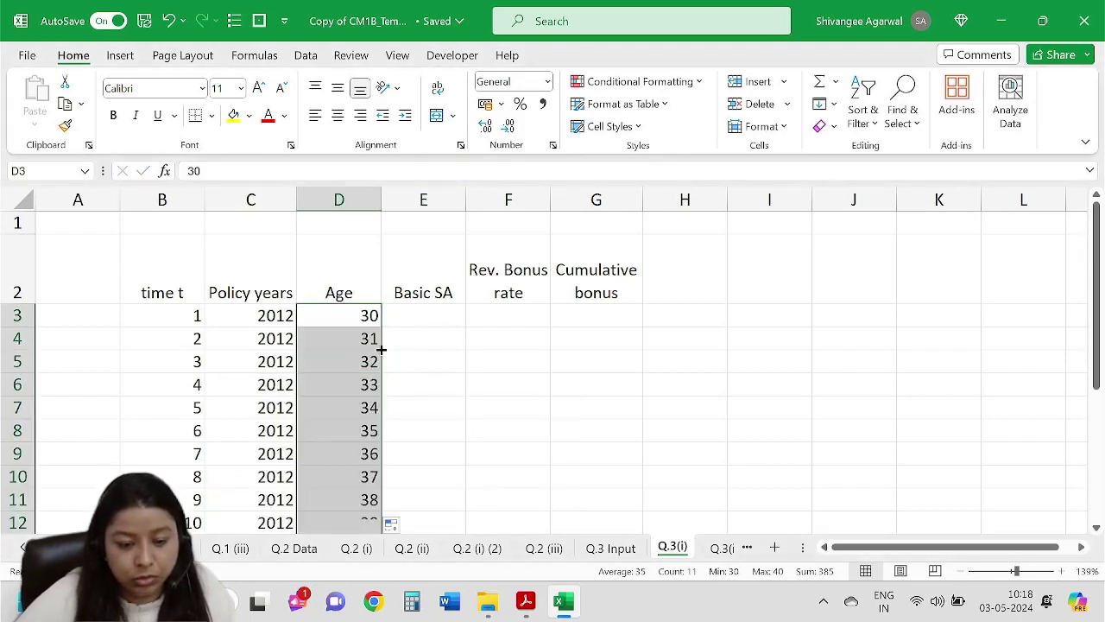
Check the Q.3 Input sheet and the question PDF for the policy's basic sum assured, and return to the Q.3(i) sheet.
{"action": "left_click", "coordinate": [409, 317]}
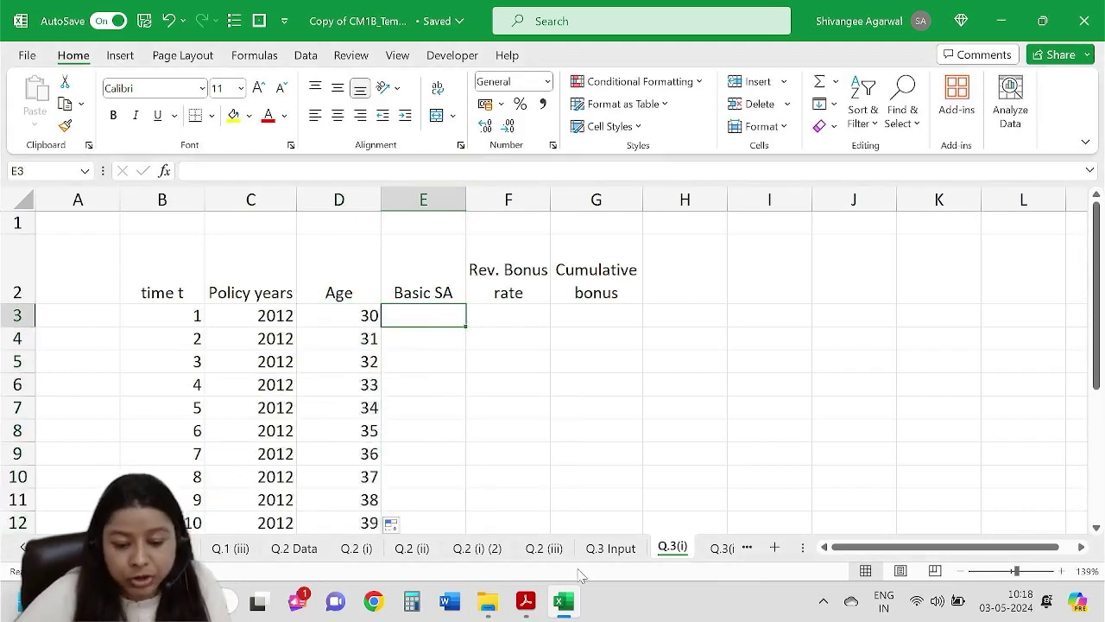
{"action": "left_click", "coordinate": [610, 552]}
{"action": "left_click_drag", "start_coordinate": [928, 546], "coordinate": [842, 547]}
{"action": "scroll", "coordinate": [492, 466], "scroll_direction": "down", "scroll_amount": 2}
{"action": "scroll", "coordinate": [492, 466], "scroll_direction": "down", "scroll_amount": 2}
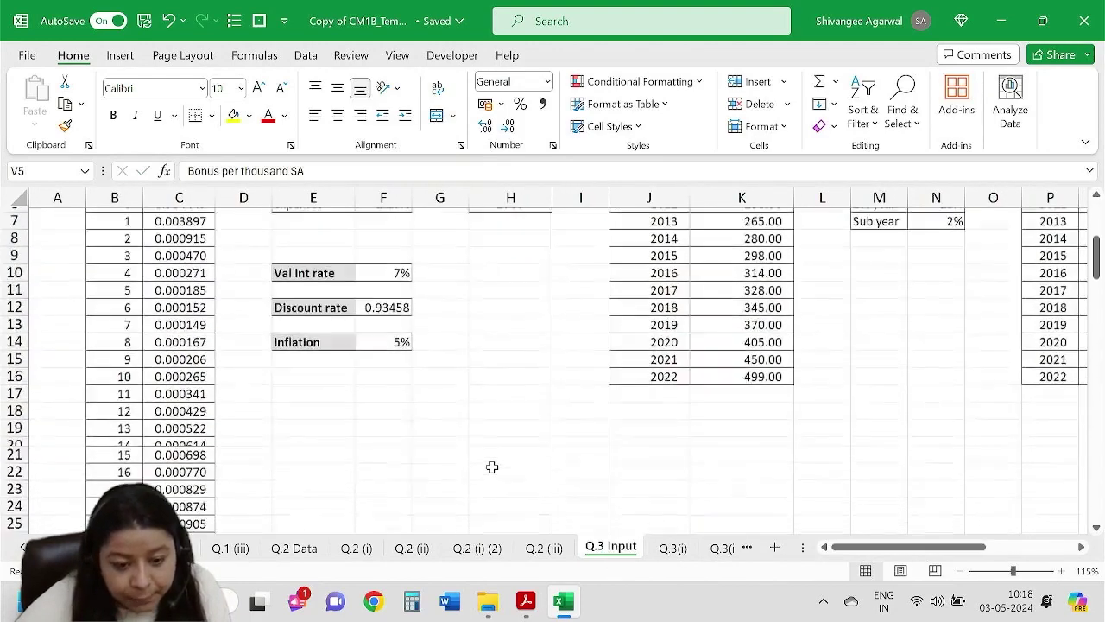
{"action": "scroll", "coordinate": [492, 466], "scroll_direction": "up", "scroll_amount": 4}
{"action": "scroll", "coordinate": [777, 521], "scroll_direction": "down", "scroll_amount": 2}
{"action": "scroll", "coordinate": [774, 510], "scroll_direction": "up", "scroll_amount": 2}
{"action": "key", "text": "alt+Tab"}
{"action": "scroll", "coordinate": [514, 370], "scroll_direction": "up", "scroll_amount": 1}
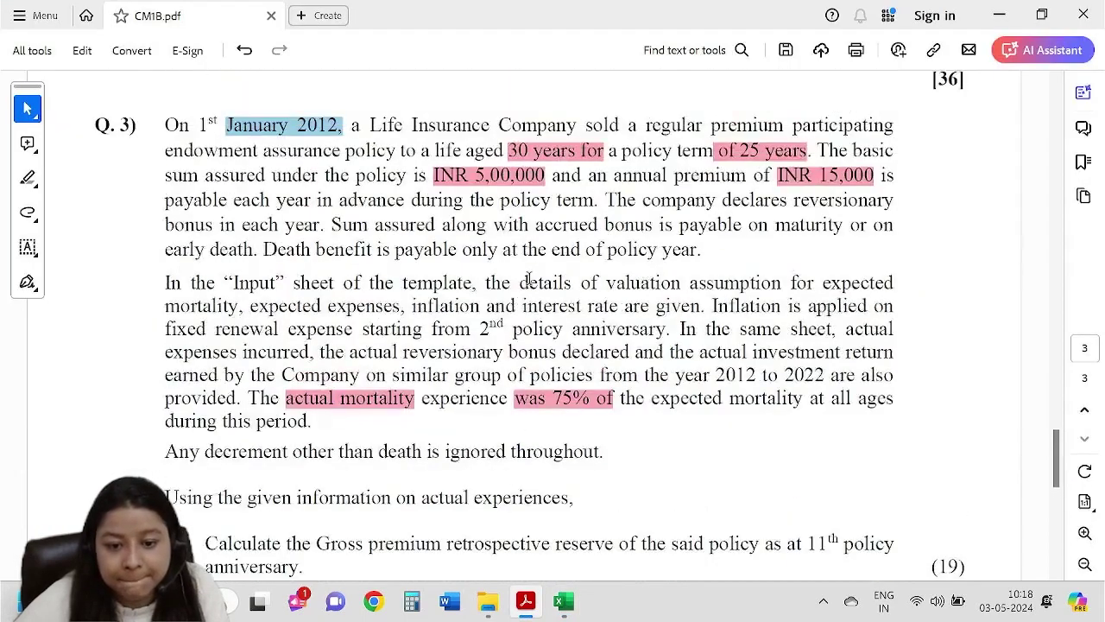
{"action": "key", "text": "alt+Tab"}
{"action": "key", "text": "ctrl+Page_Down"}
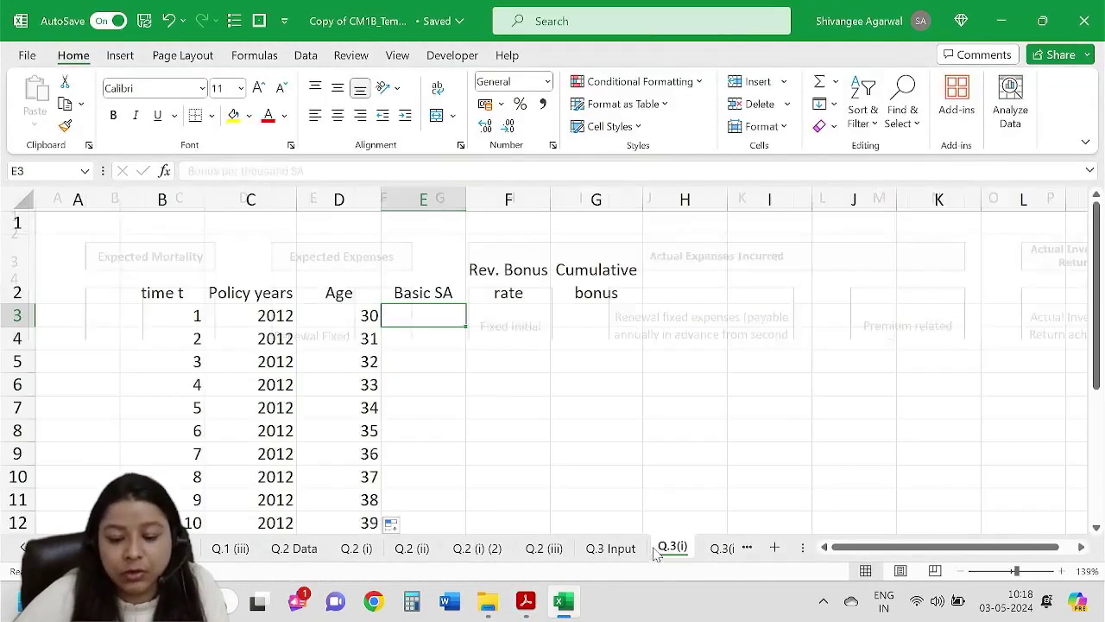
Enter 5,00,000 in E3 and fill it down the Basic SA column alongside the ages.
{"action": "type", "text": "50"}
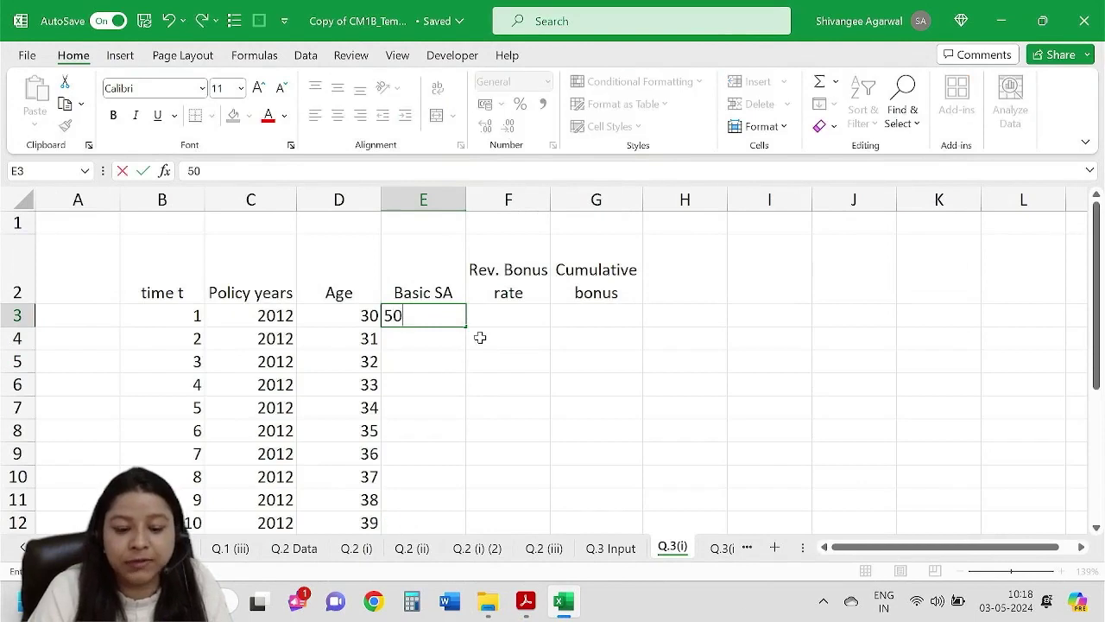
{"action": "type", "text": "0000"}
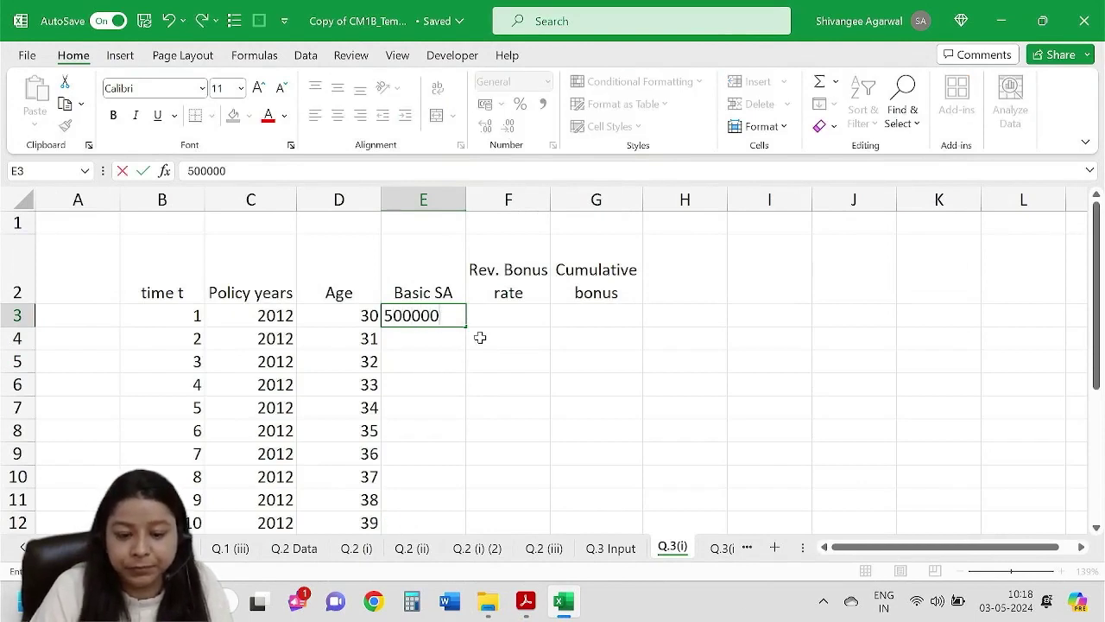
{"action": "key", "text": "BackSpace"}
{"action": "key", "text": "BackSpace"}
{"action": "key", "text": "BackSpace"}
{"action": "key", "text": "BackSpace"}
{"action": "key", "text": "BackSpace"}
{"action": "type", "text": ",00,000"}
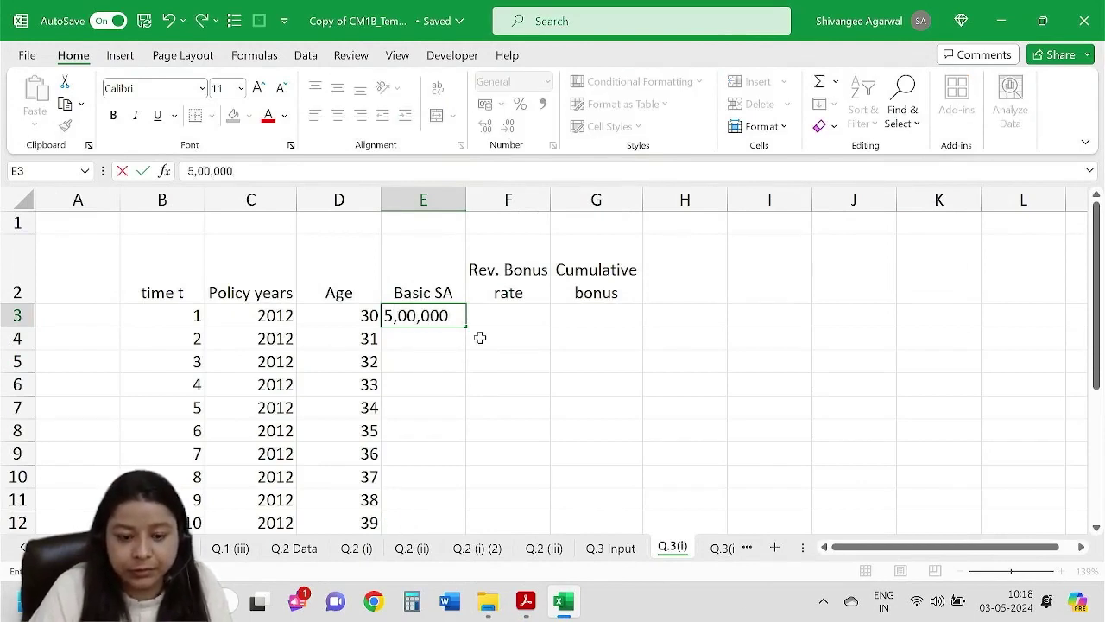
{"action": "key", "text": "Return"}
{"action": "left_click", "coordinate": [457, 317]}
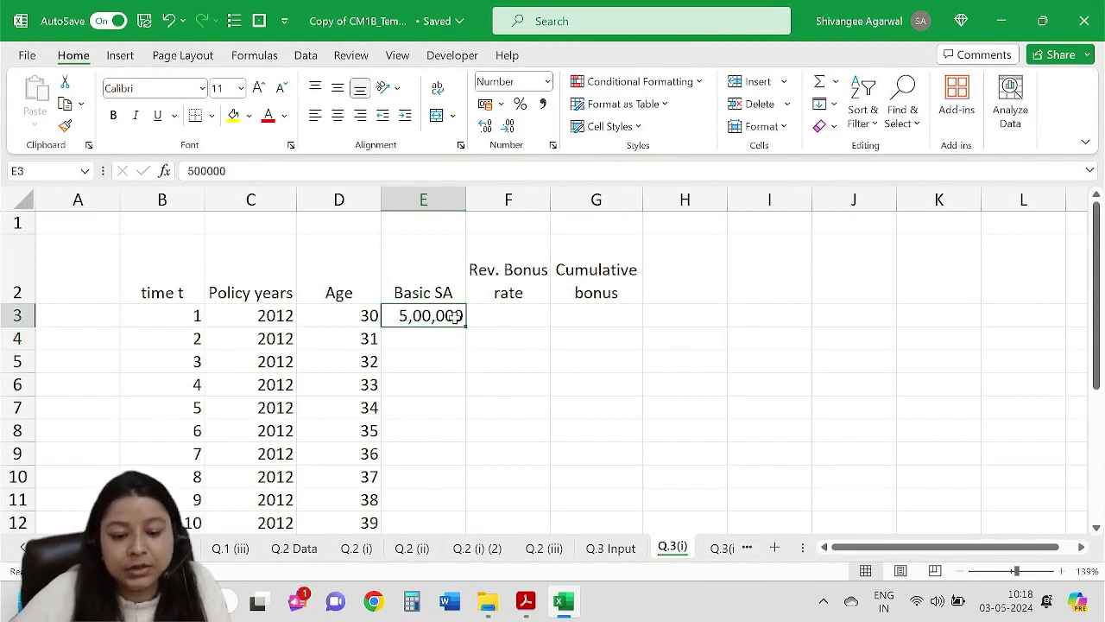
{"action": "double_click", "coordinate": [465, 326]}
Examine the yearly bonus per thousand SA table on the Q.3 Input sheet and return to the Q.3(i) sheet.
{"action": "left_click", "coordinate": [483, 323]}
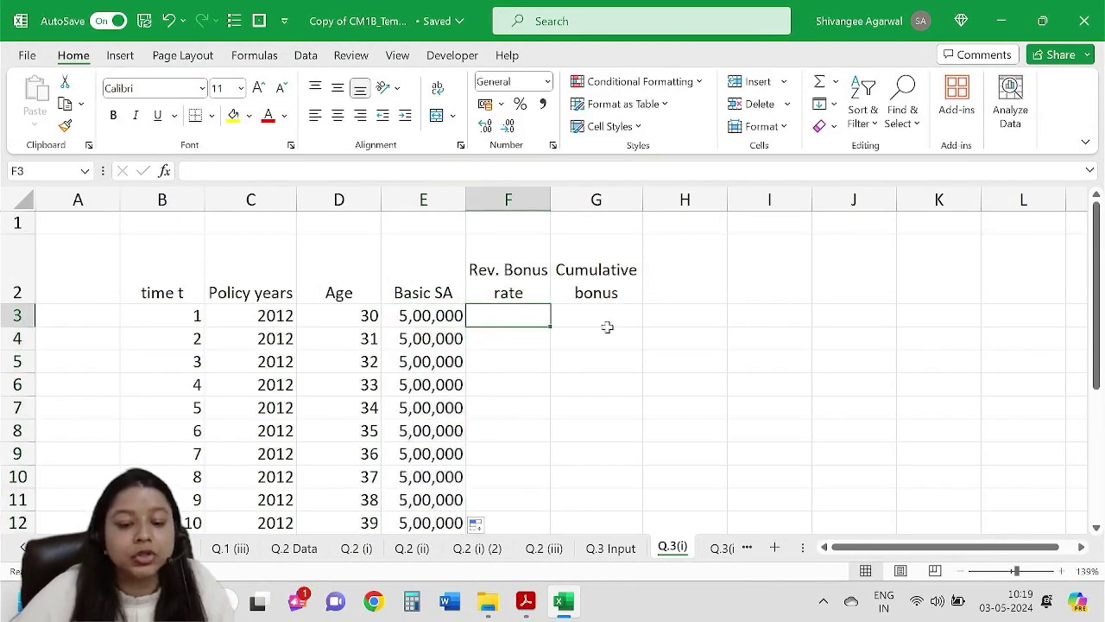
{"action": "type", "text": "="}
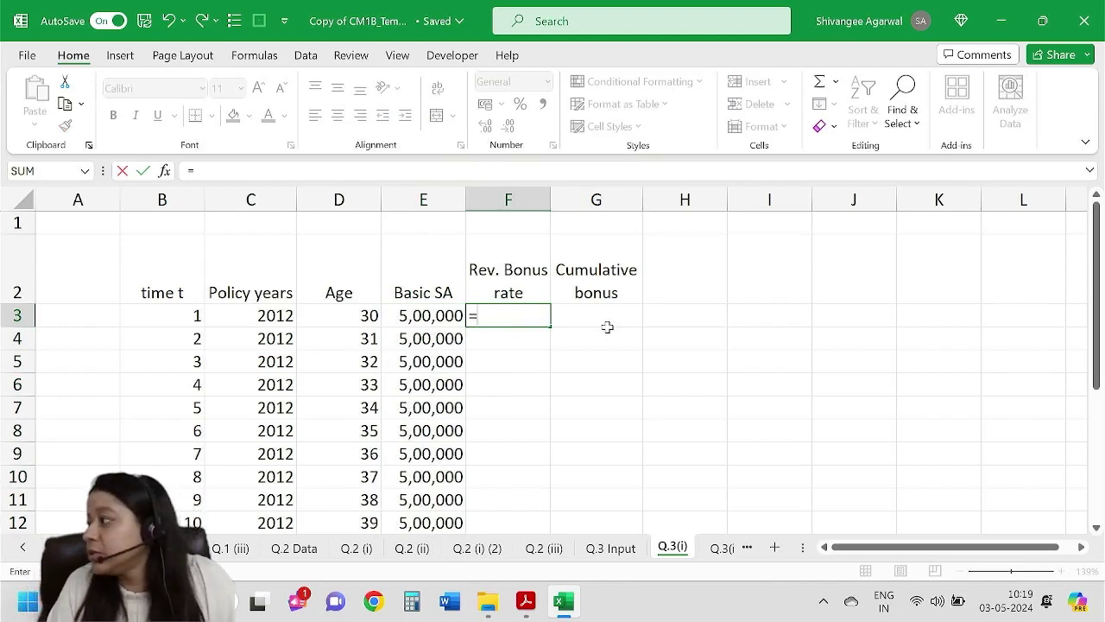
{"action": "key", "text": "Escape"}
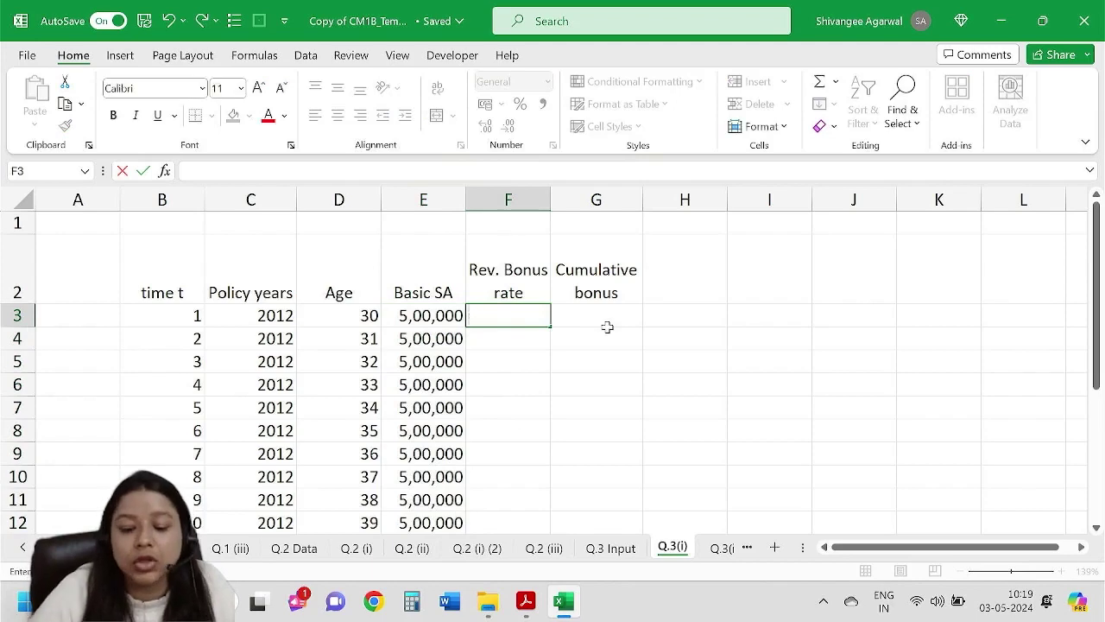
{"action": "left_click", "coordinate": [614, 548]}
{"action": "left_click_drag", "start_coordinate": [872, 547], "coordinate": [959, 547]}
{"action": "scroll", "coordinate": [979, 483], "scroll_direction": "down", "scroll_amount": 2}
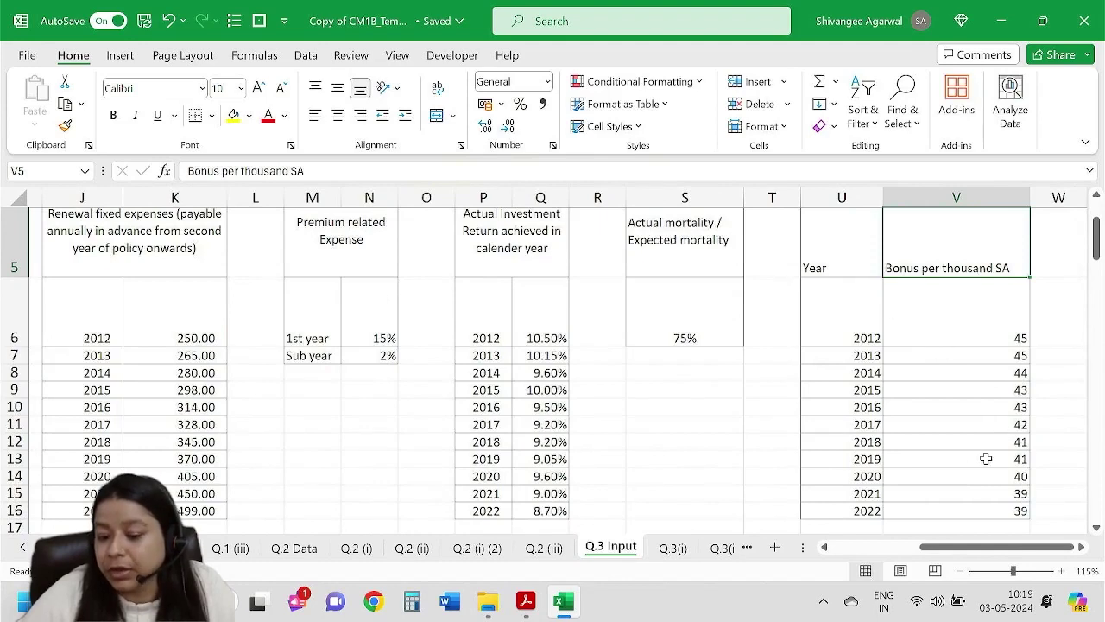
{"action": "left_click", "coordinate": [673, 547]}
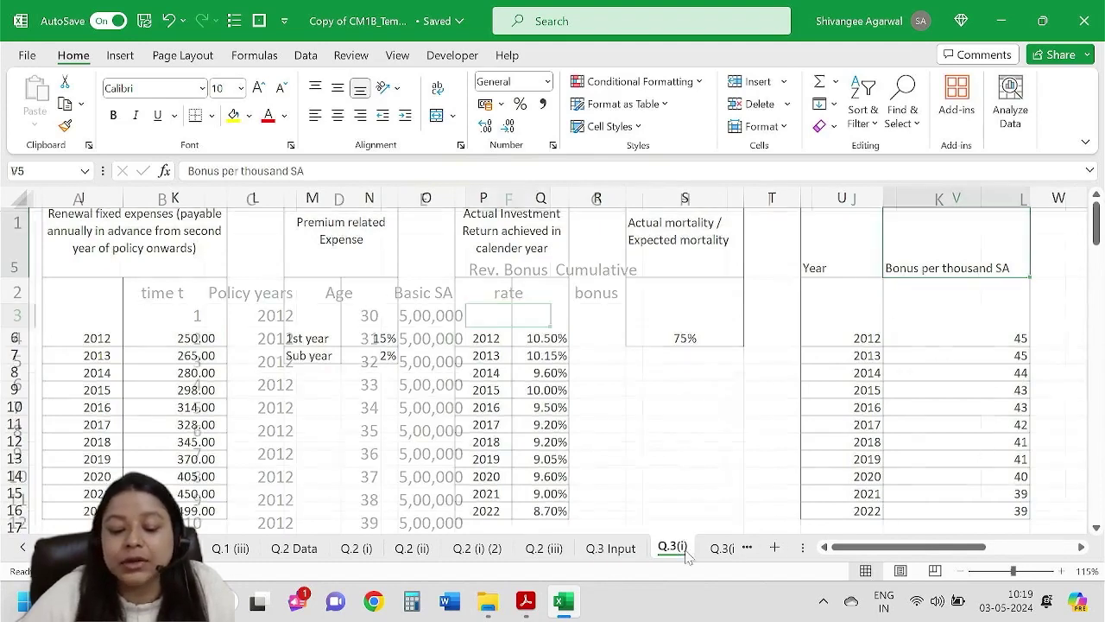
In F3, look up the policy year's bonus rate with =VLOOKUP(C3,'Q.3 Input'!$U$5:$V$16,2,FALSE).
{"action": "type", "text": "=vl"}
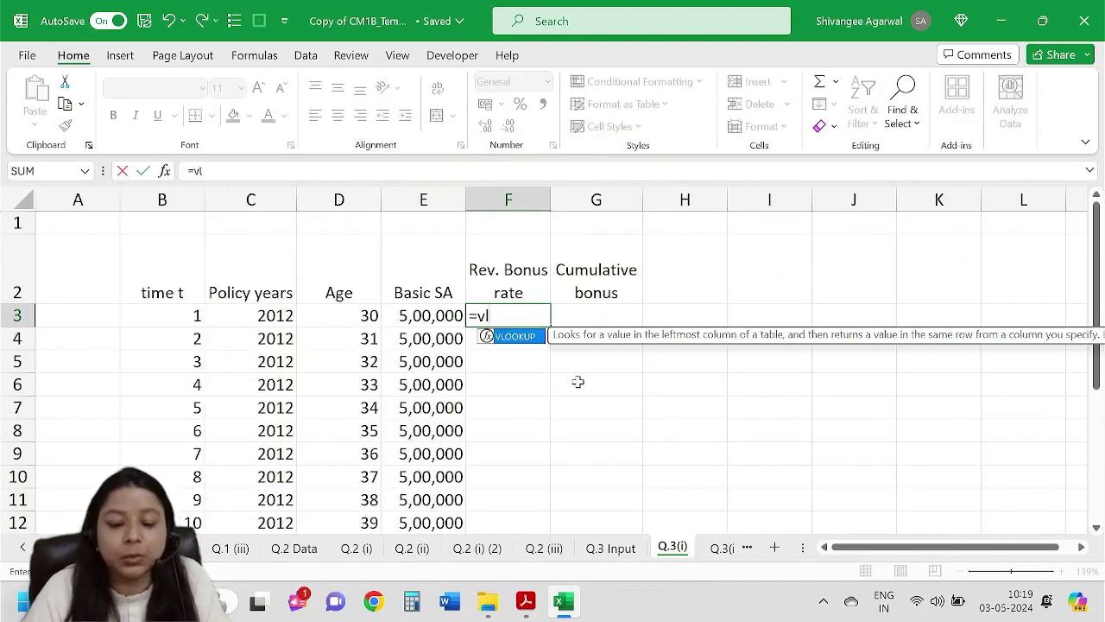
{"action": "key", "text": "Tab"}
{"action": "key", "text": "Left"}
{"action": "key", "text": "Left"}
{"action": "key", "text": "Left"}
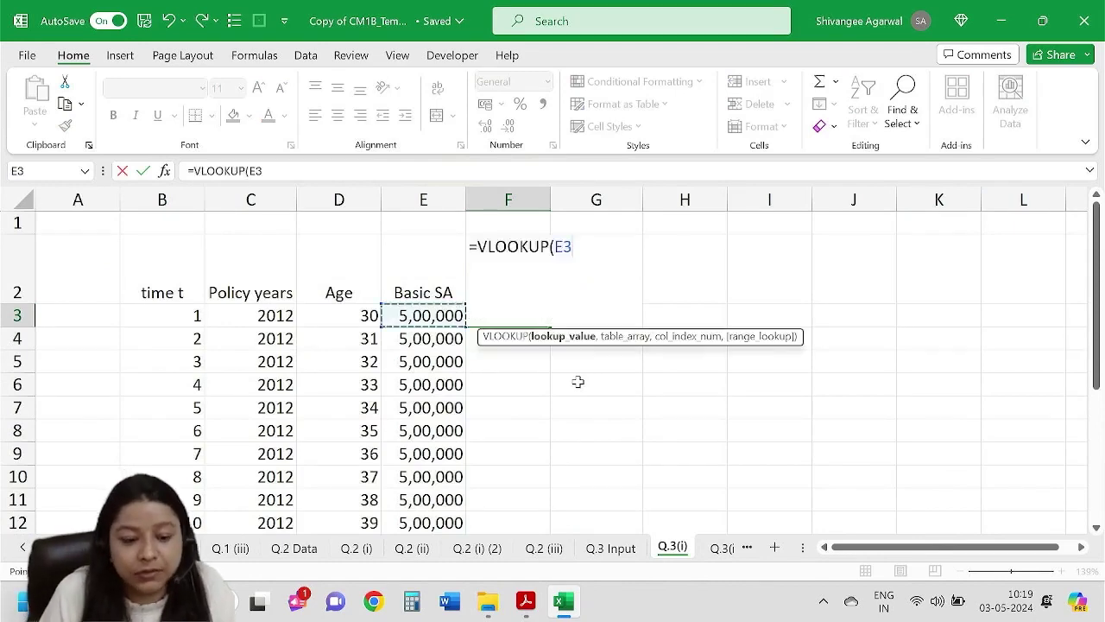
{"action": "type", "text": ","}
{"action": "key", "text": "ctrl+Page_Up"}
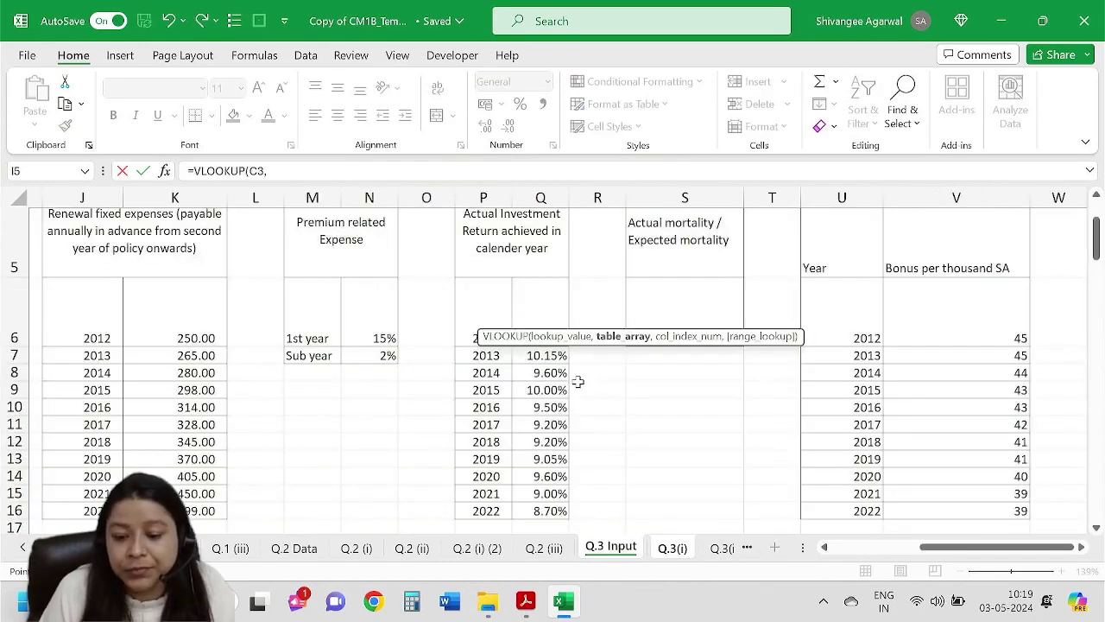
{"action": "left_click_drag", "start_coordinate": [846, 261], "coordinate": [845, 260]}
{"action": "key", "text": "ctrl+shift+Down"}
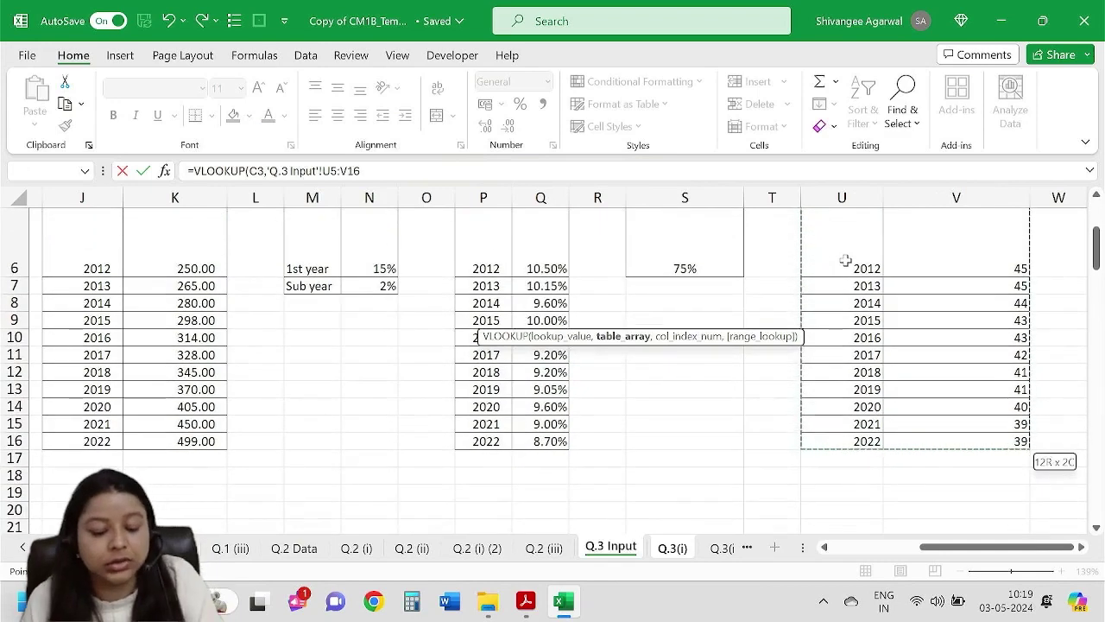
{"action": "key", "text": "F4"}
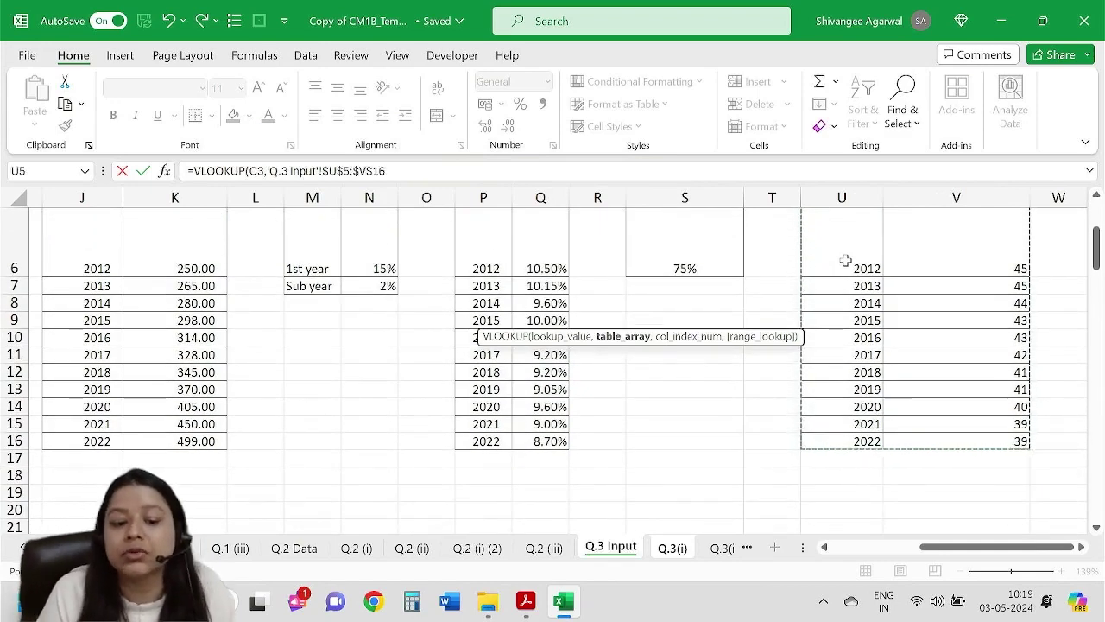
{"action": "type", "text": ","}
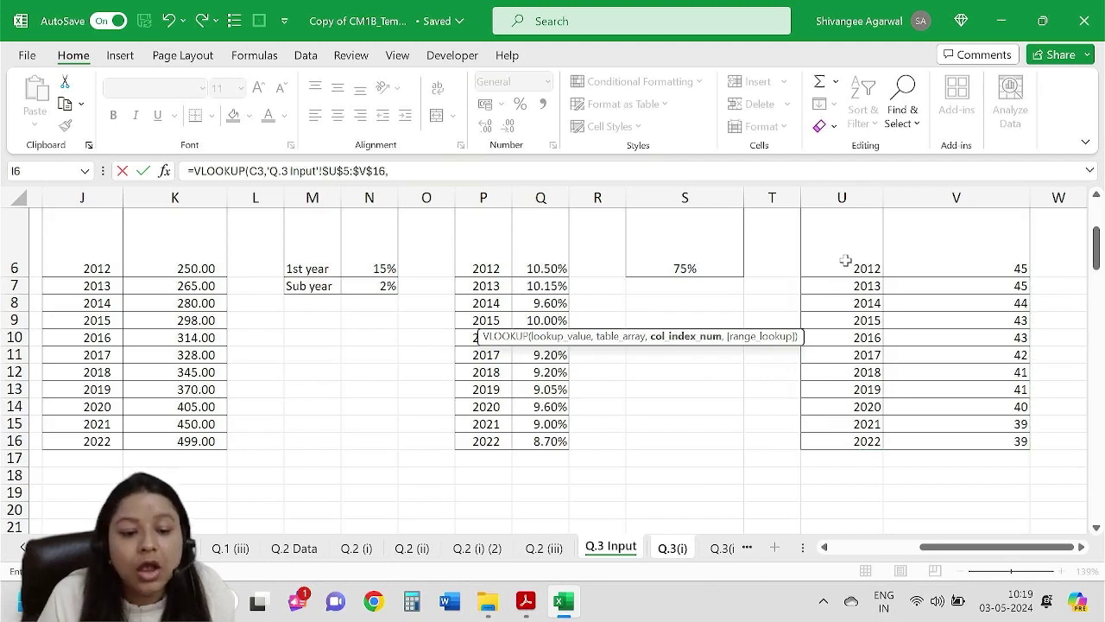
{"action": "type", "text": "2,0"}
{"action": "key", "text": "BackSpace"}
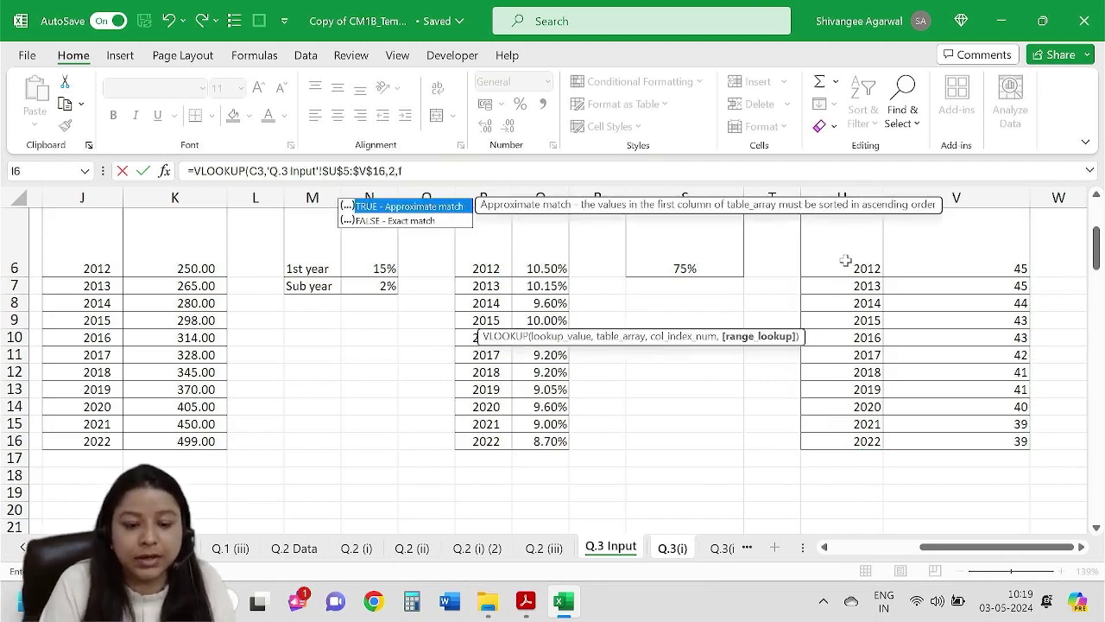
{"action": "type", "text": "fa"}
{"action": "key", "text": "Tab"}
{"action": "key", "text": "Return"}
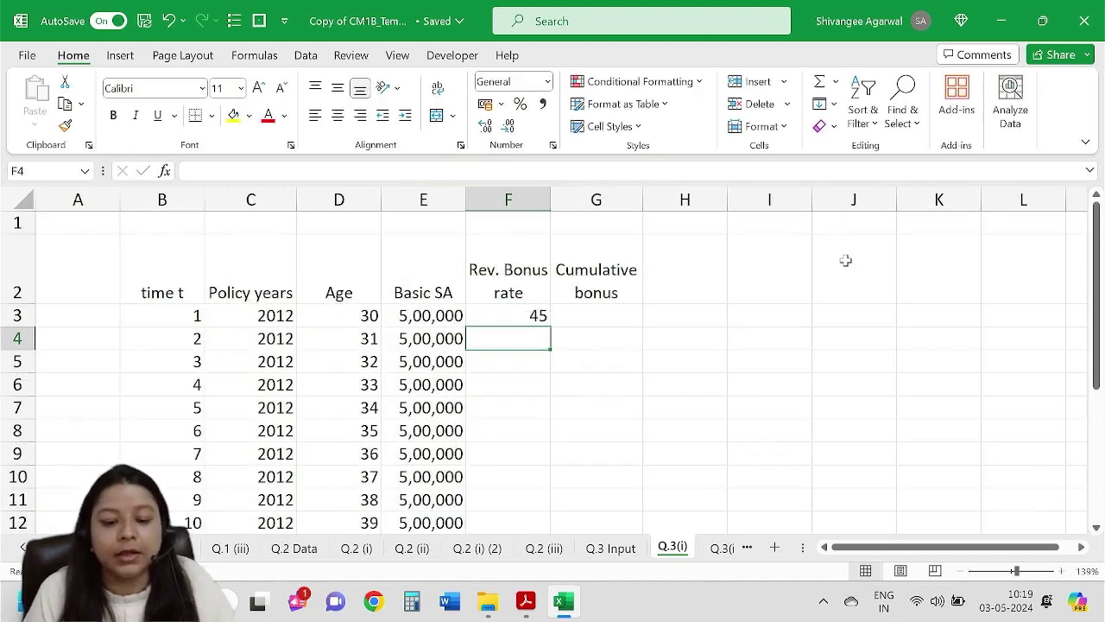
Fill the F3 lookup down the Rev. Bonus rate column to row 13 and compare it with the Q.3 Input bonus table.
{"action": "left_click", "coordinate": [537, 315]}
{"action": "double_click", "coordinate": [549, 326]}
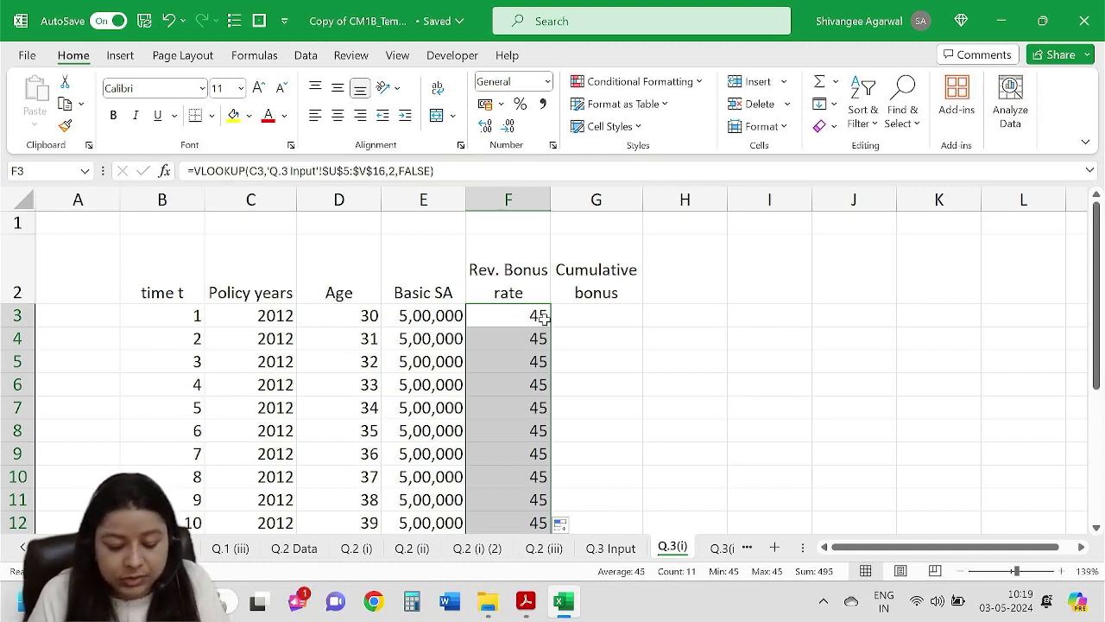
{"action": "key", "text": "ctrl+Page_Up"}
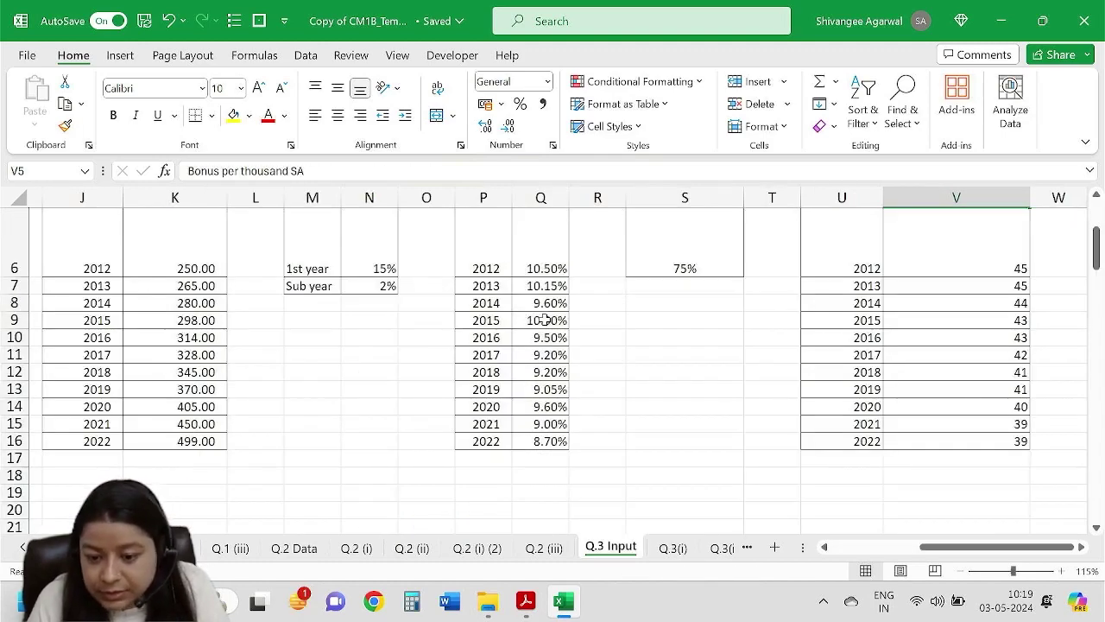
{"action": "key", "text": "ctrl+Page_Down"}
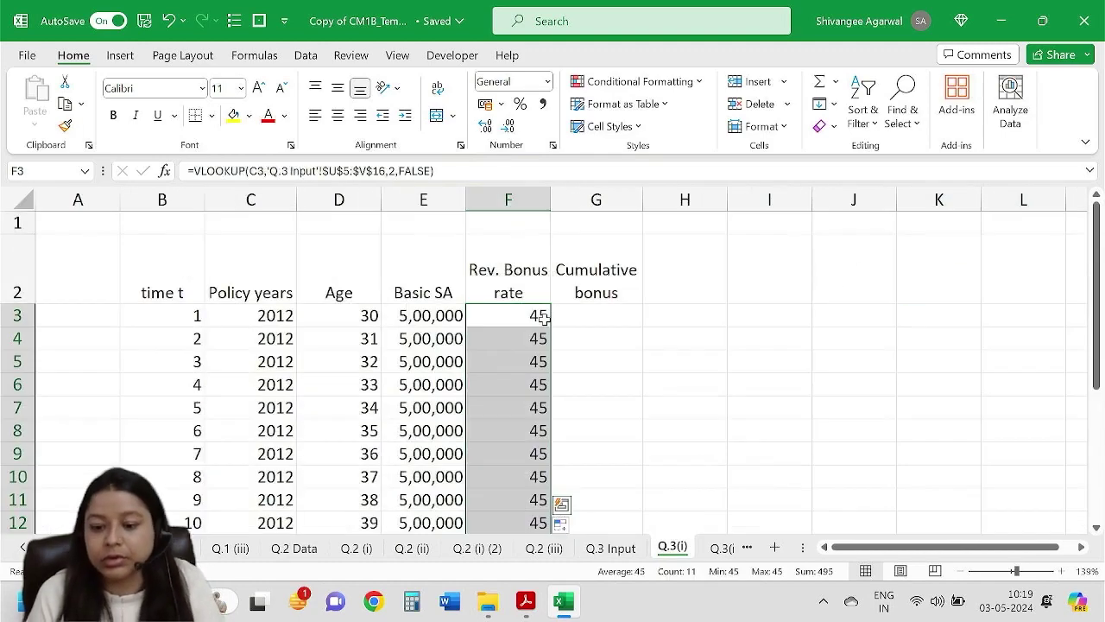
Calculate the first year's bonus in G3 under Cumulative bonus with =E3*F3/1000.
{"action": "left_click", "coordinate": [587, 333]}
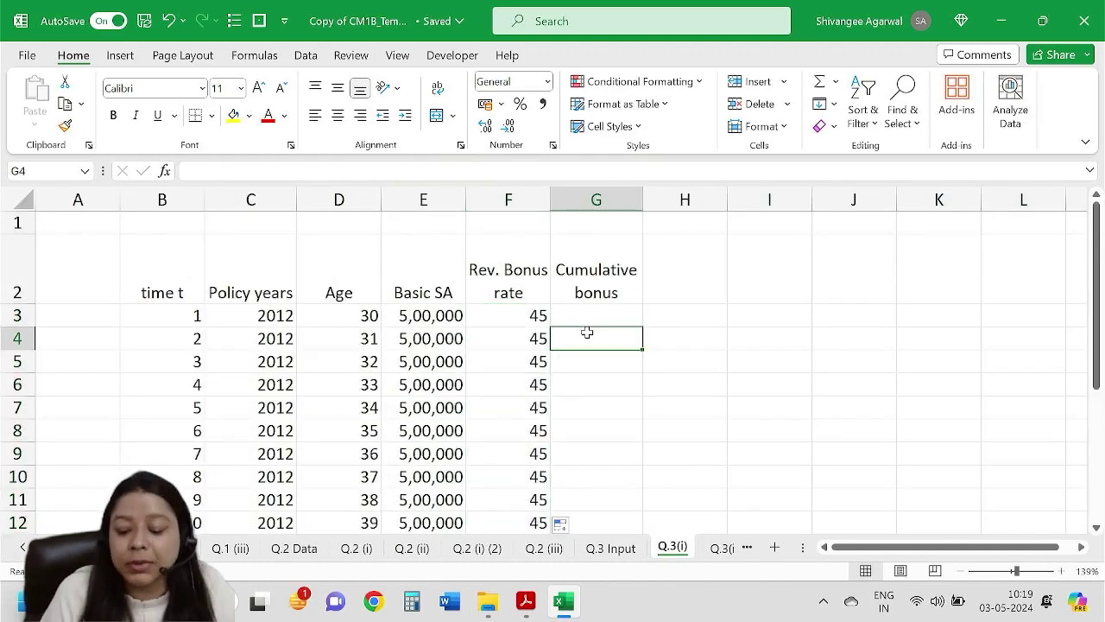
{"action": "key", "text": "Up"}
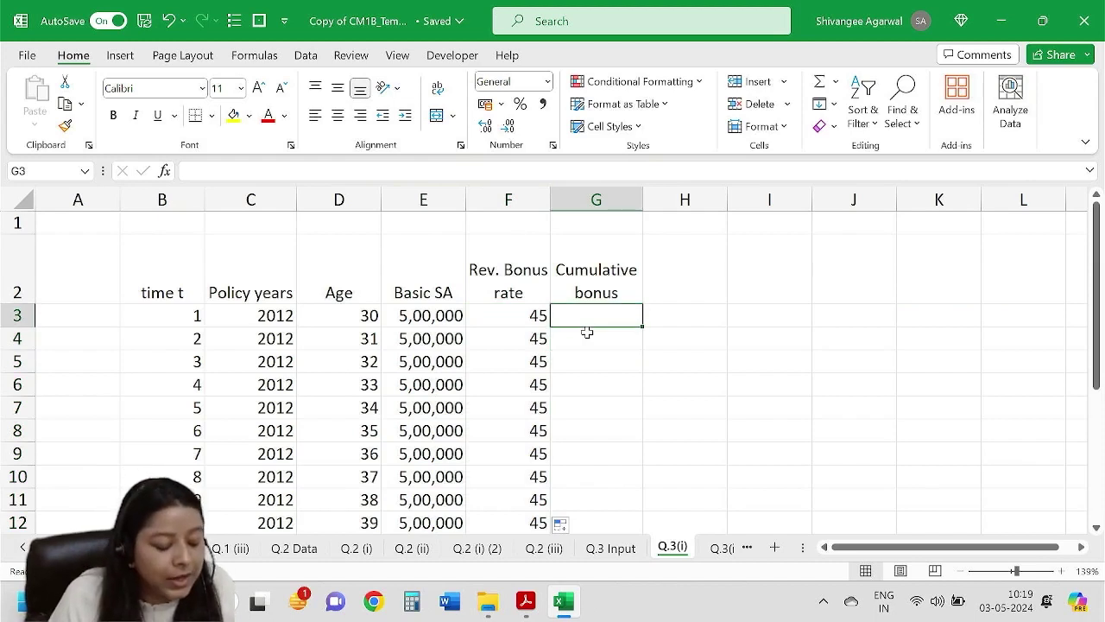
{"action": "type", "text": "="}
{"action": "key", "text": "Left"}
{"action": "key", "text": "Left"}
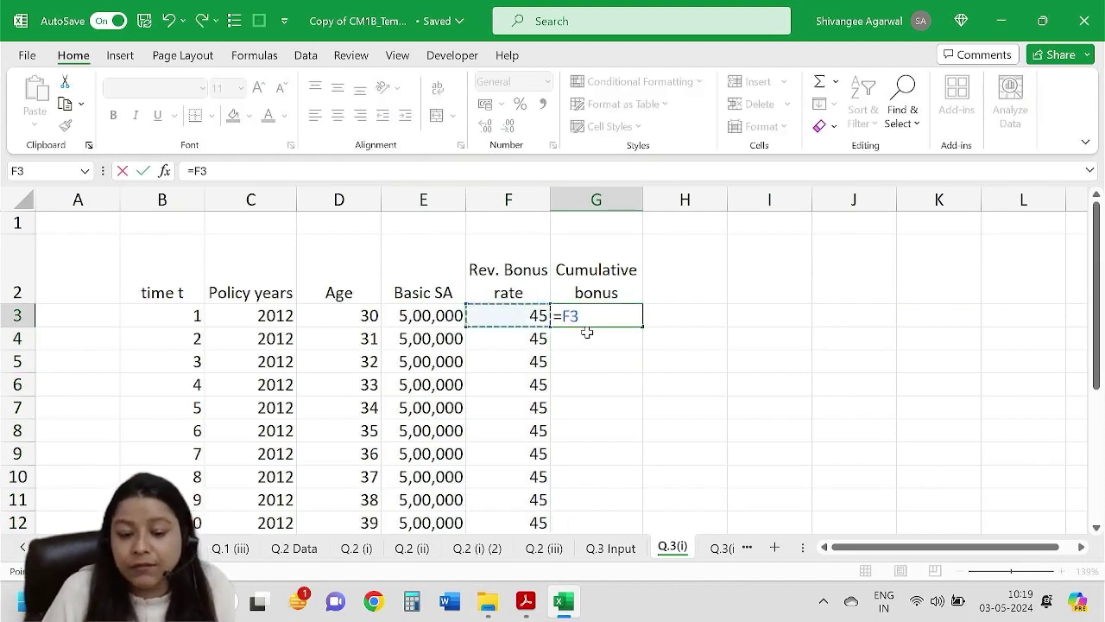
{"action": "type", "text": "*"}
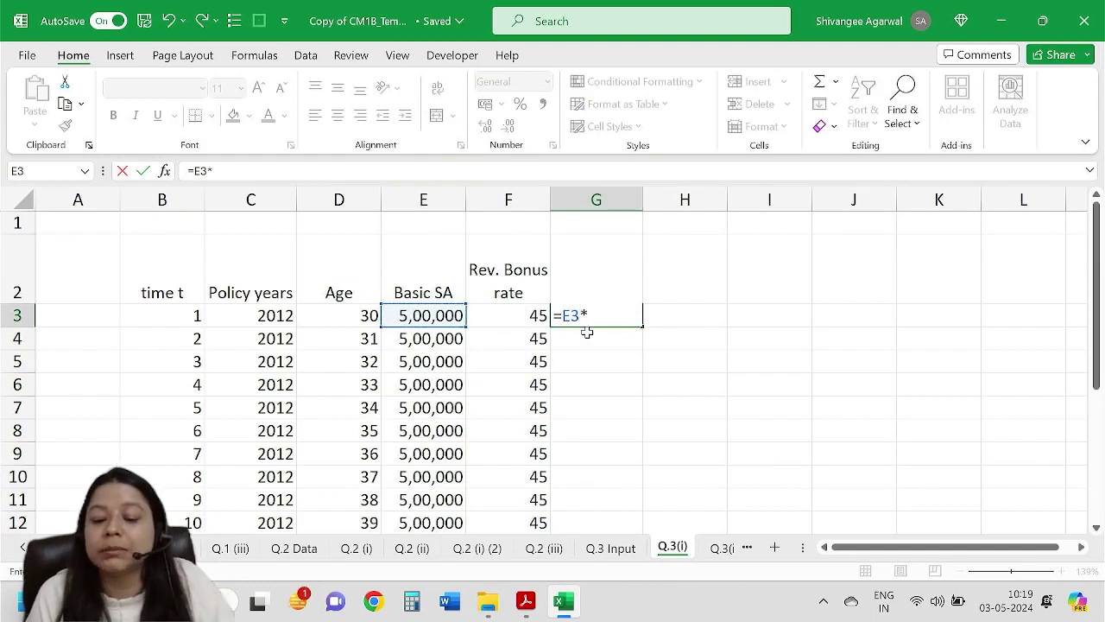
{"action": "key", "text": "Left"}
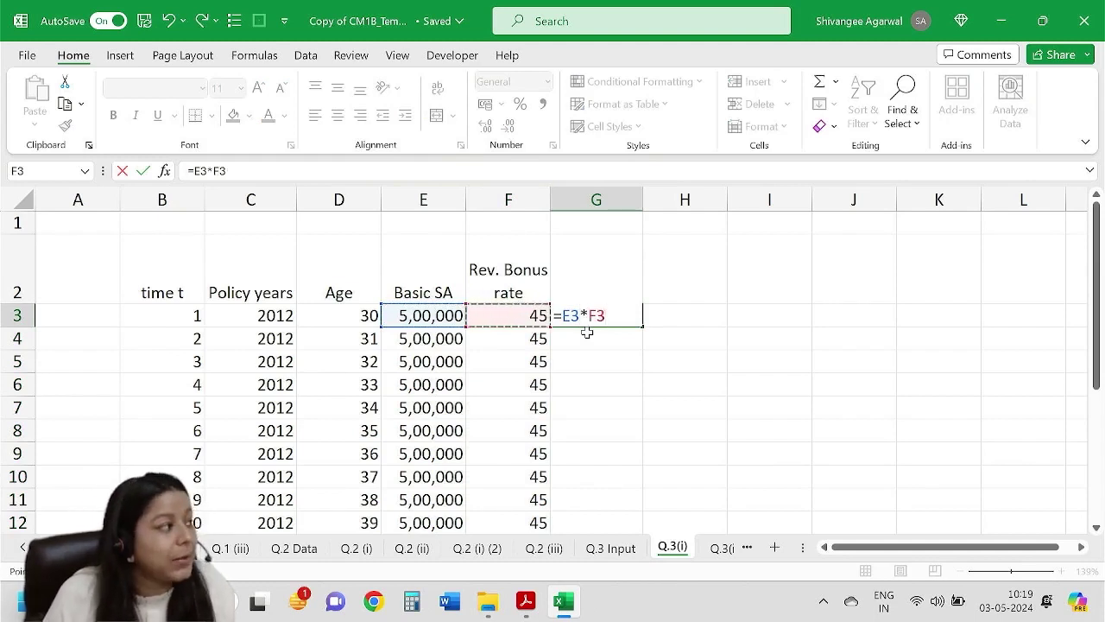
{"action": "type", "text": "/1000"}
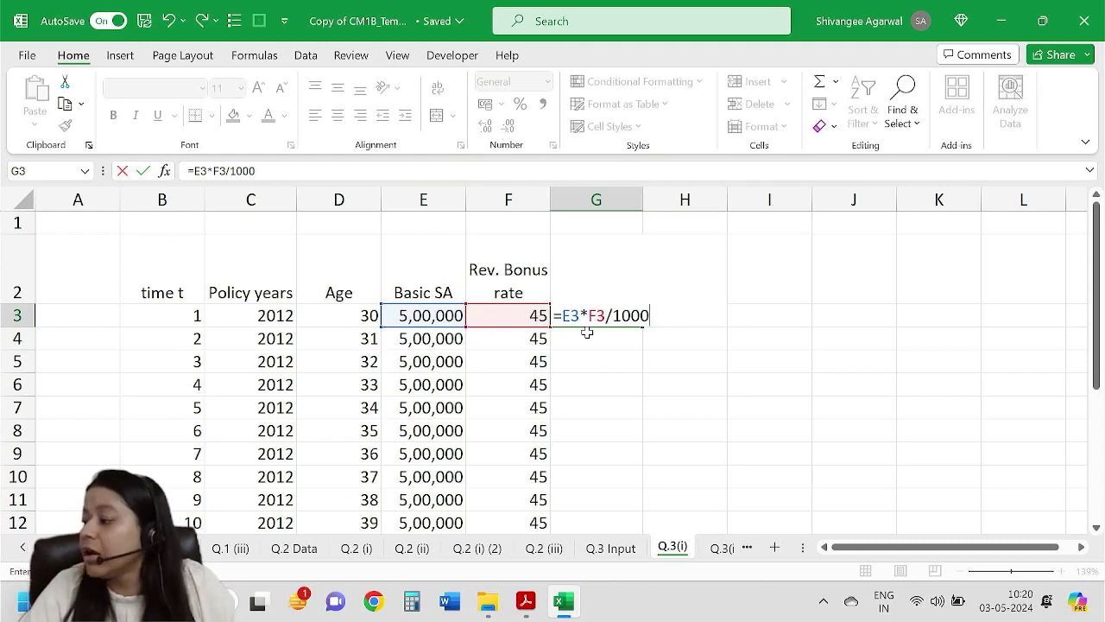
{"action": "key", "text": "Return"}
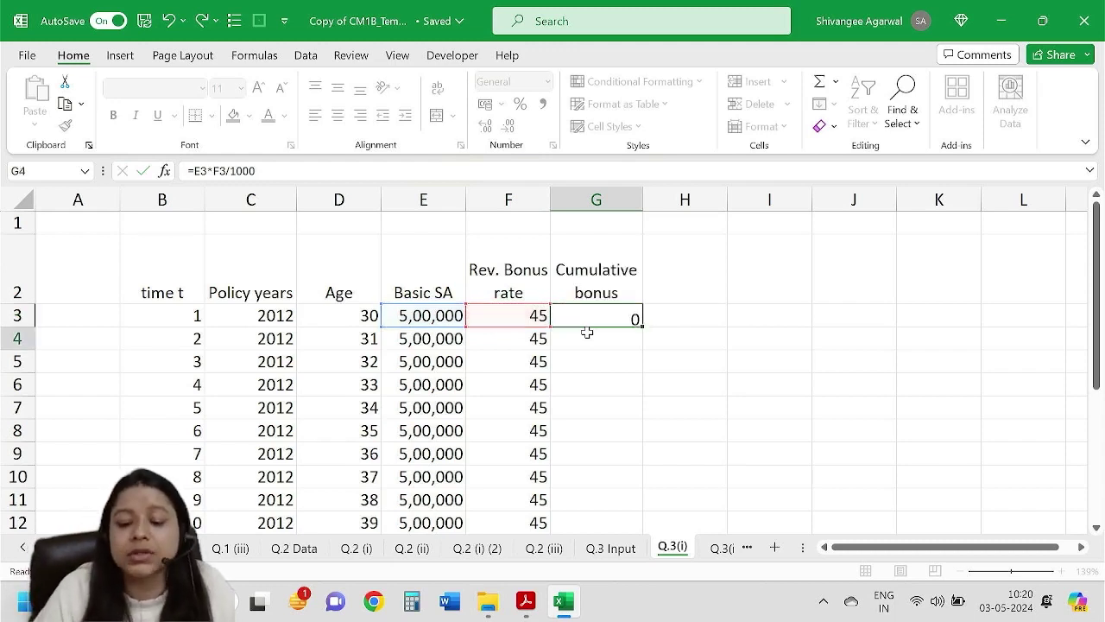
{"action": "left_click", "coordinate": [618, 315]}
{"action": "double_click", "coordinate": [642, 323]}
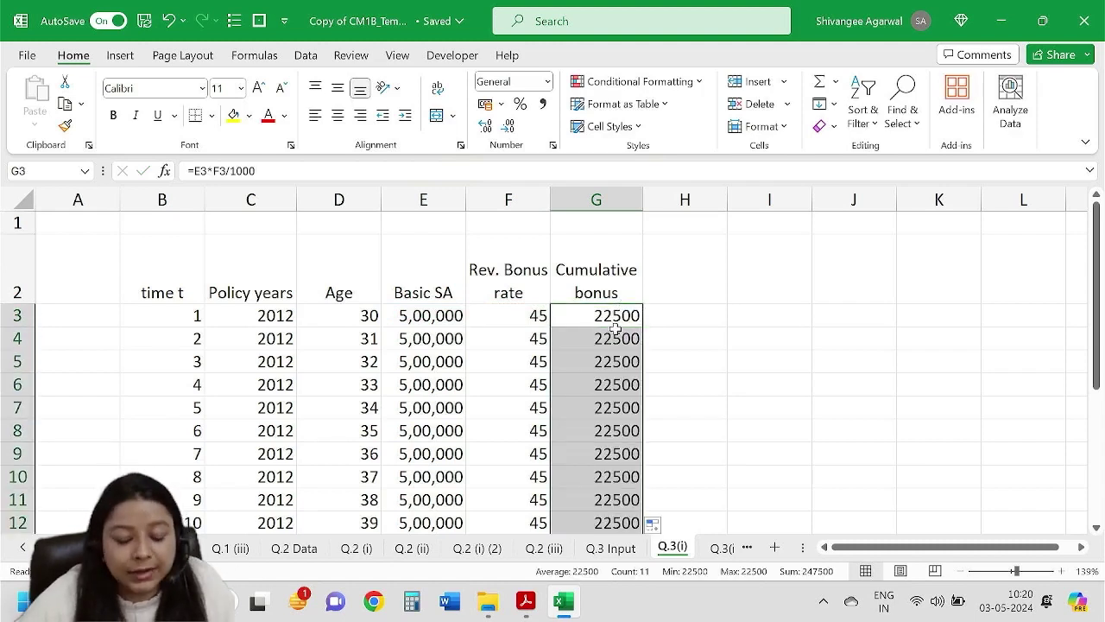
{"action": "key", "text": "ctrl+z"}
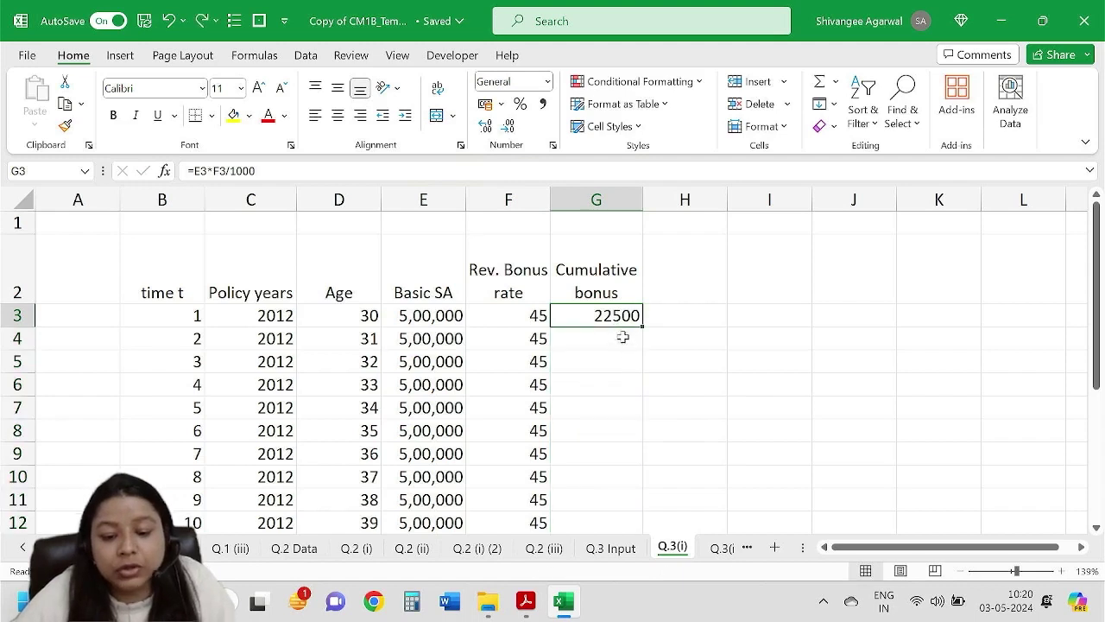
{"action": "left_click", "coordinate": [616, 339]}
{"action": "double_click", "coordinate": [622, 337]}
{"action": "left_click", "coordinate": [677, 370]}
Calculate the second year's cumulative bonus in G4 with =E4*F4/1000+G3.
{"action": "left_click", "coordinate": [635, 325]}
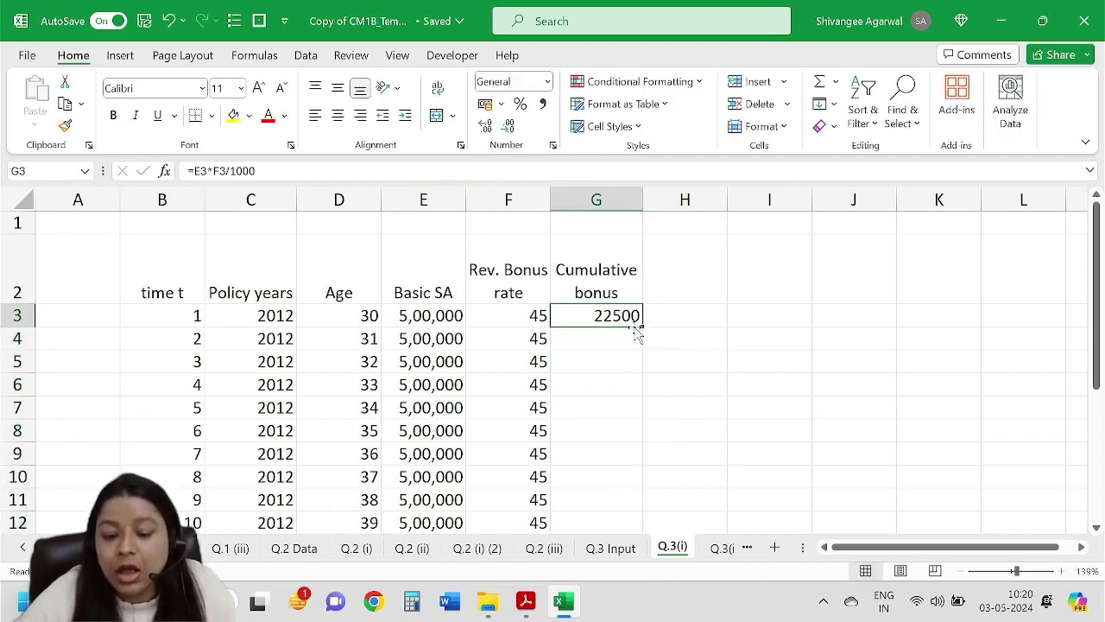
{"action": "left_click_drag", "start_coordinate": [641, 335], "coordinate": [651, 360]}
{"action": "double_click", "coordinate": [631, 338]}
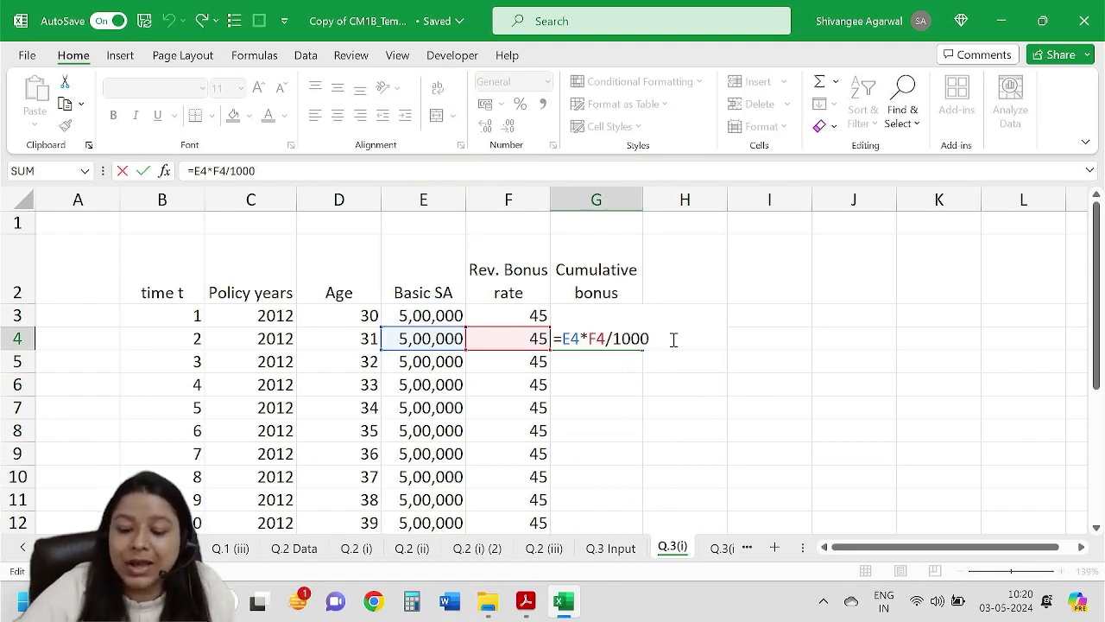
{"action": "type", "text": "+"}
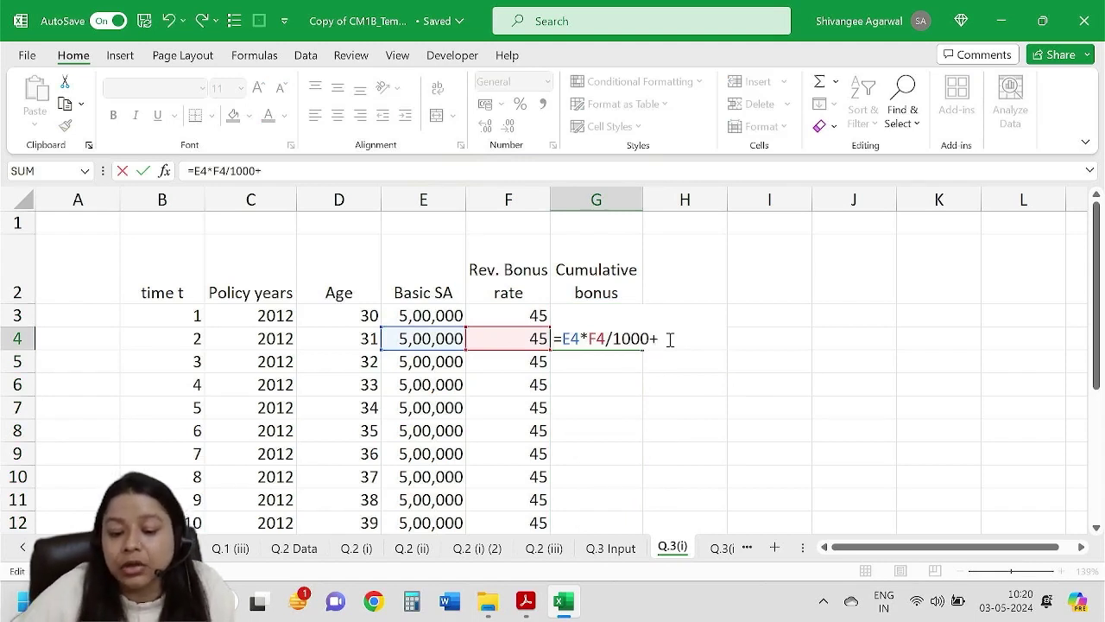
{"action": "left_click", "coordinate": [527, 320]}
{"action": "key", "text": "Right"}
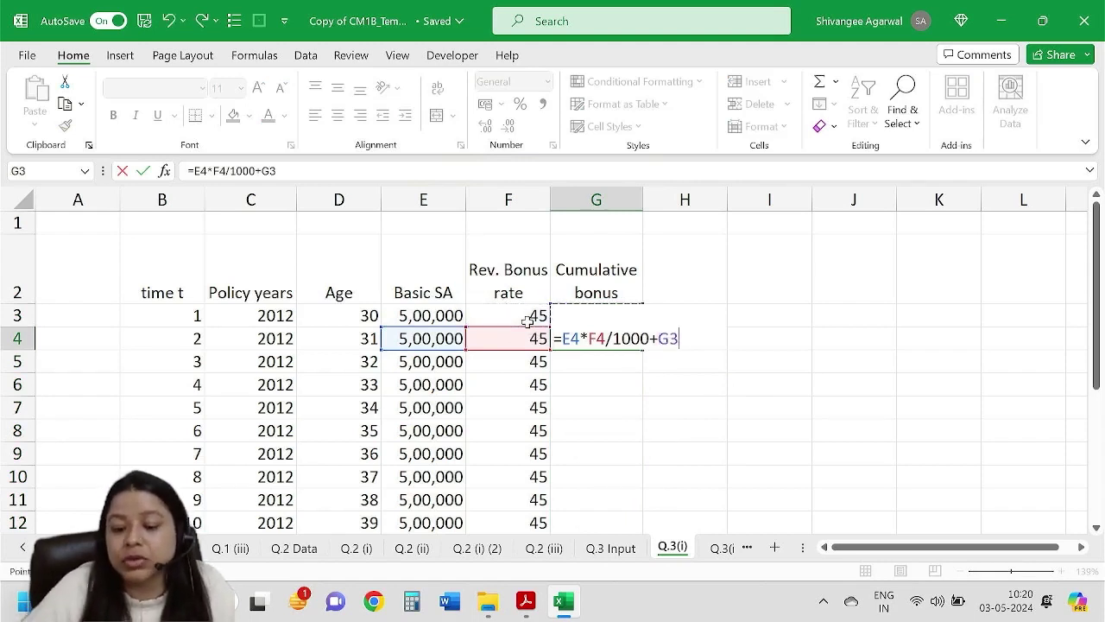
{"action": "key", "text": "Return"}
Highlight the first year's cumulative bonus cell G3 with yellow fill.
{"action": "left_click", "coordinate": [609, 337]}
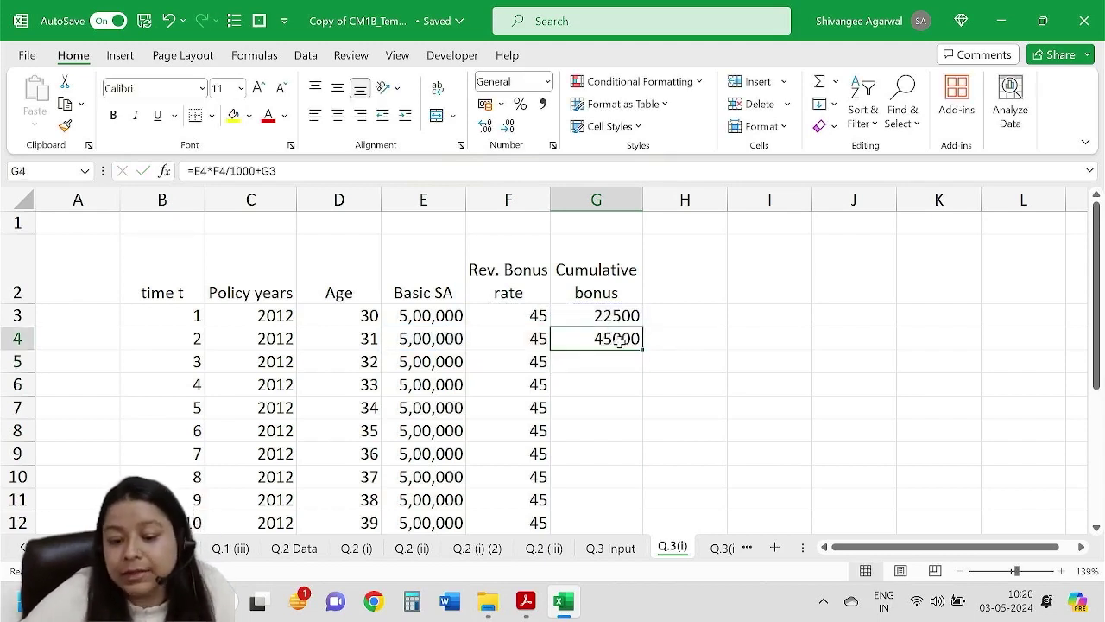
{"action": "left_click", "coordinate": [609, 313]}
{"action": "left_click", "coordinate": [233, 115]}
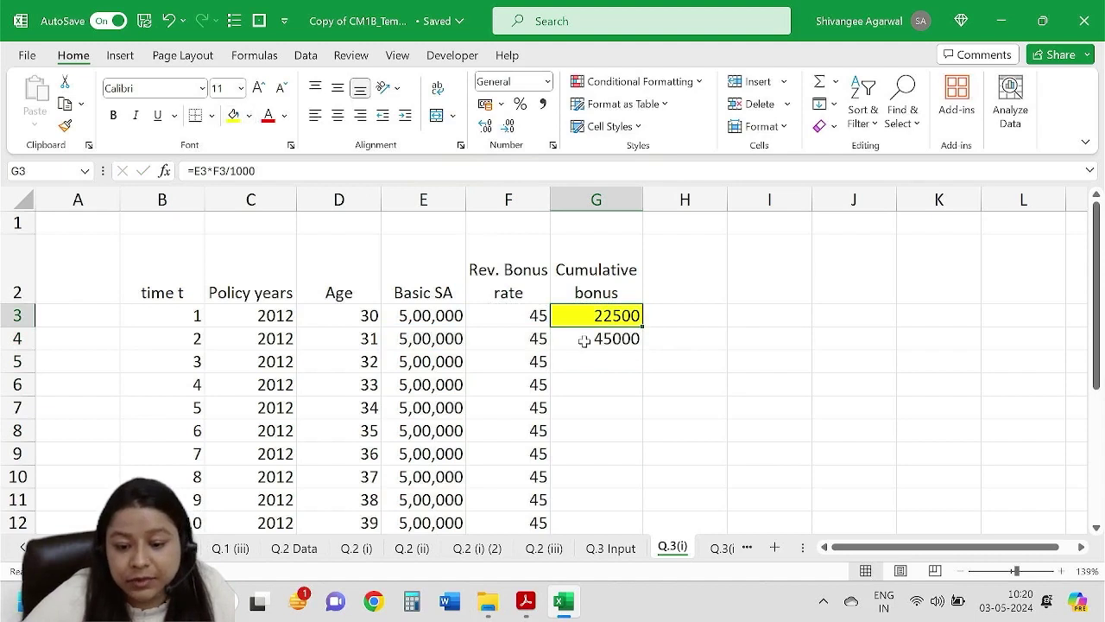
Fill the G4 formula down the Cumulative bonus column and review the formula in G4.
{"action": "left_click", "coordinate": [616, 343]}
{"action": "left_click_drag", "start_coordinate": [642, 348], "coordinate": [637, 520]}
{"action": "key", "text": "F2"}
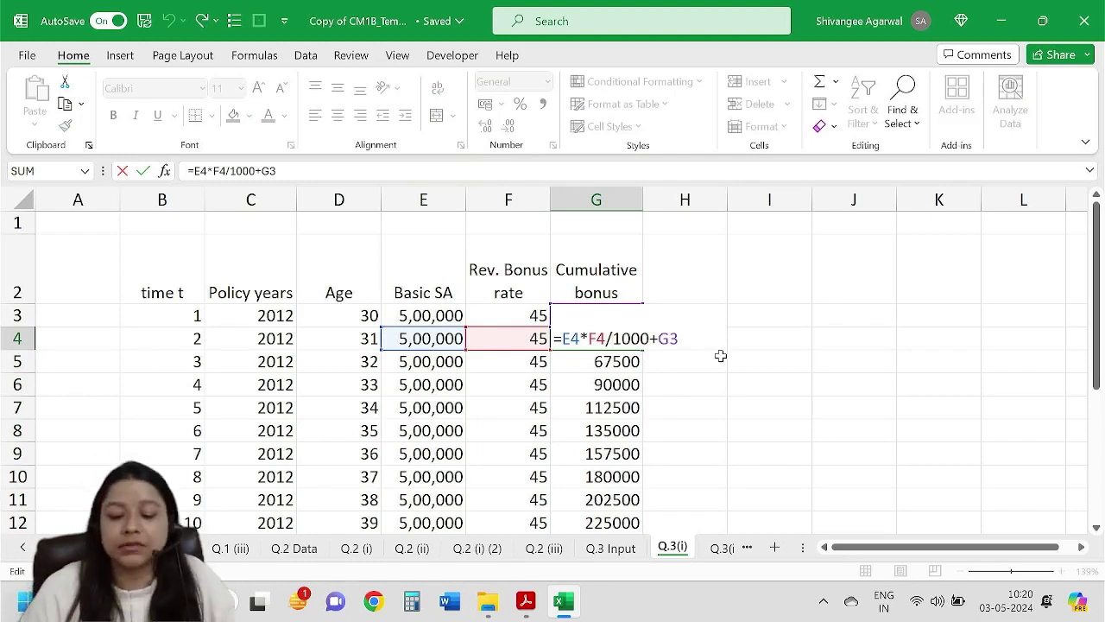
{"action": "key", "text": "Return"}
Enter the note tV in G1 above the Cumulative bonus header.
{"action": "left_click", "coordinate": [686, 300]}
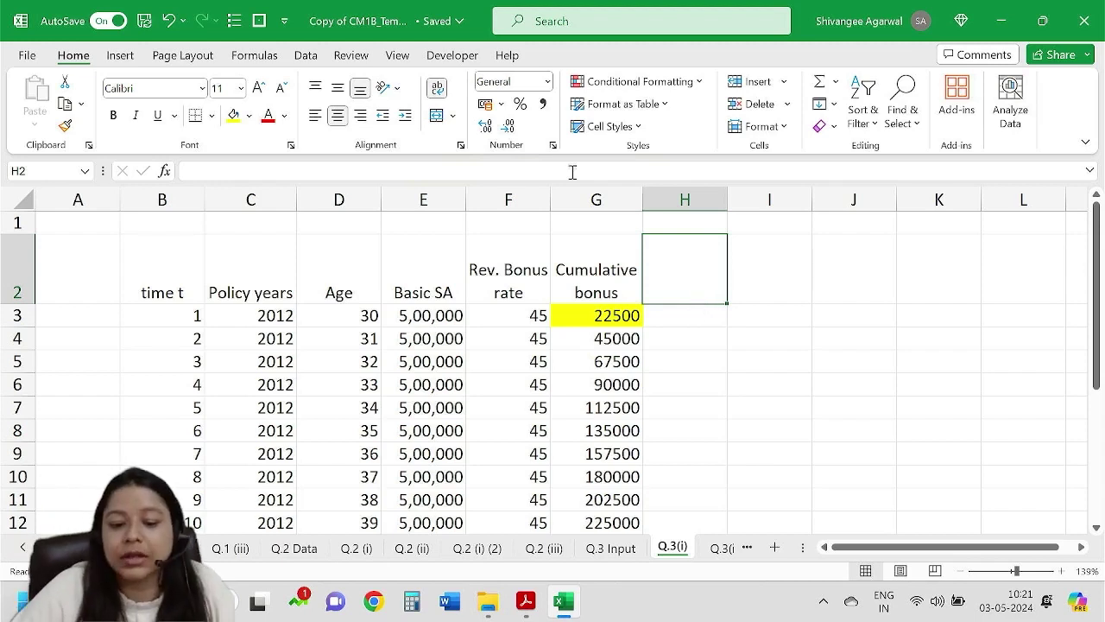
{"action": "left_click", "coordinate": [606, 228]}
{"action": "type", "text": "tV"}
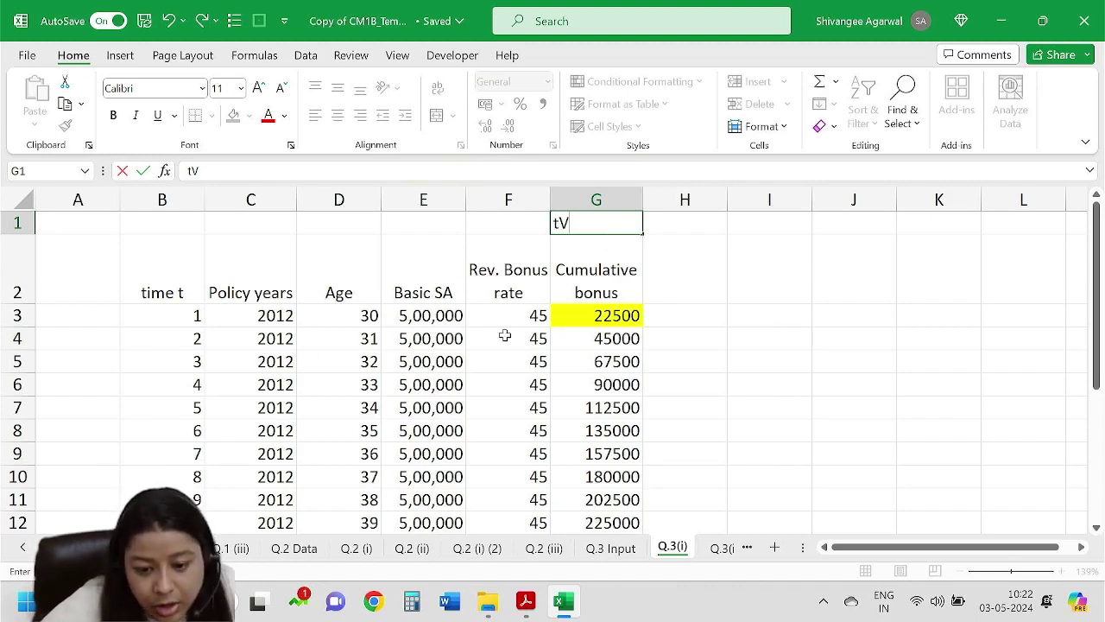
Set the second policy year in C4 to 2013 and fill the yearly series from C3:C4 down the Policy years column.
{"action": "left_click", "coordinate": [275, 337]}
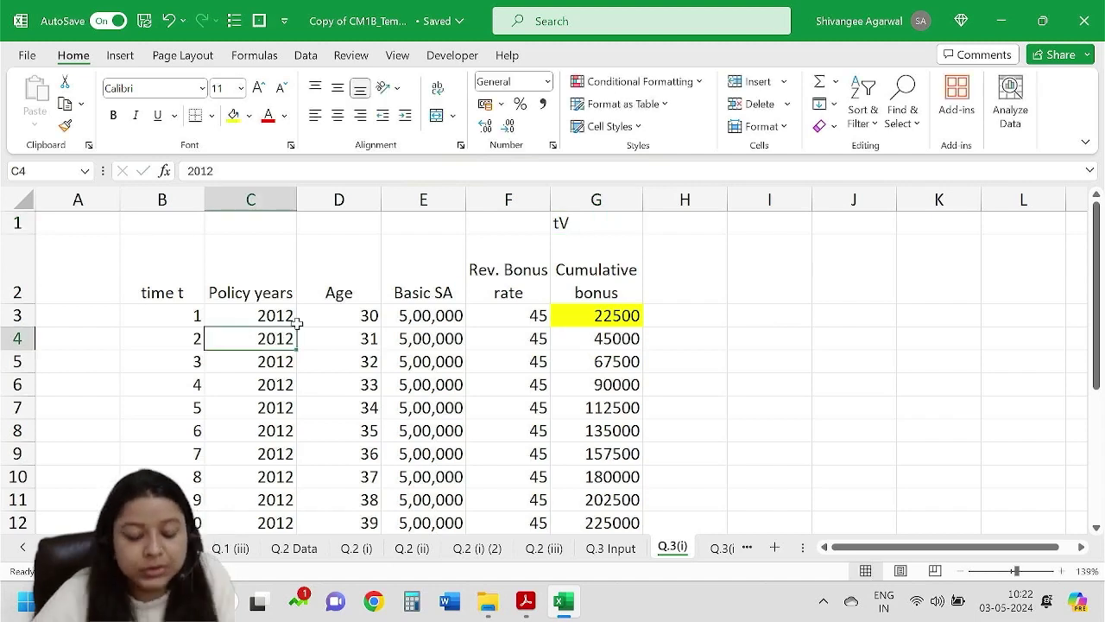
{"action": "type", "text": "2013"}
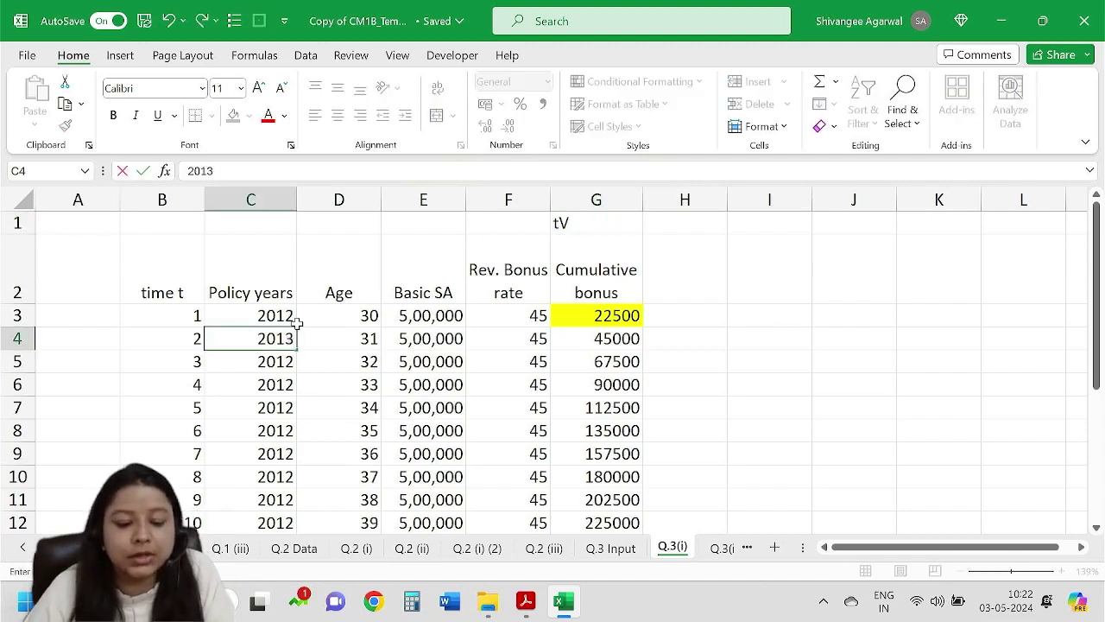
{"action": "key", "text": "Return"}
{"action": "left_click_drag", "start_coordinate": [262, 321], "coordinate": [294, 348]}
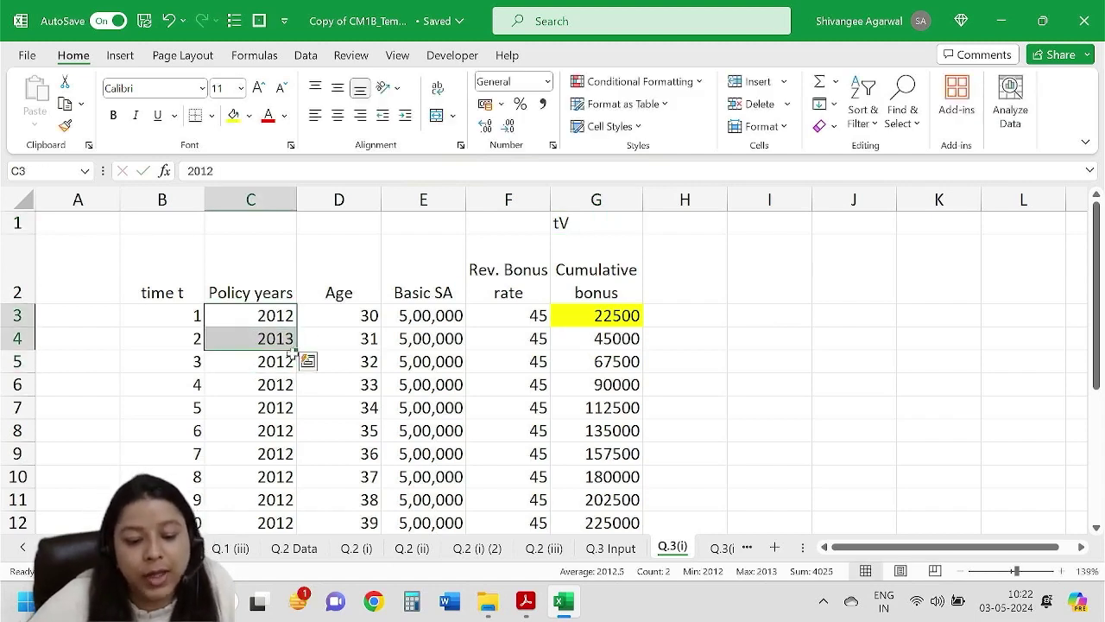
{"action": "double_click", "coordinate": [296, 349]}
{"action": "left_click", "coordinate": [292, 348]}
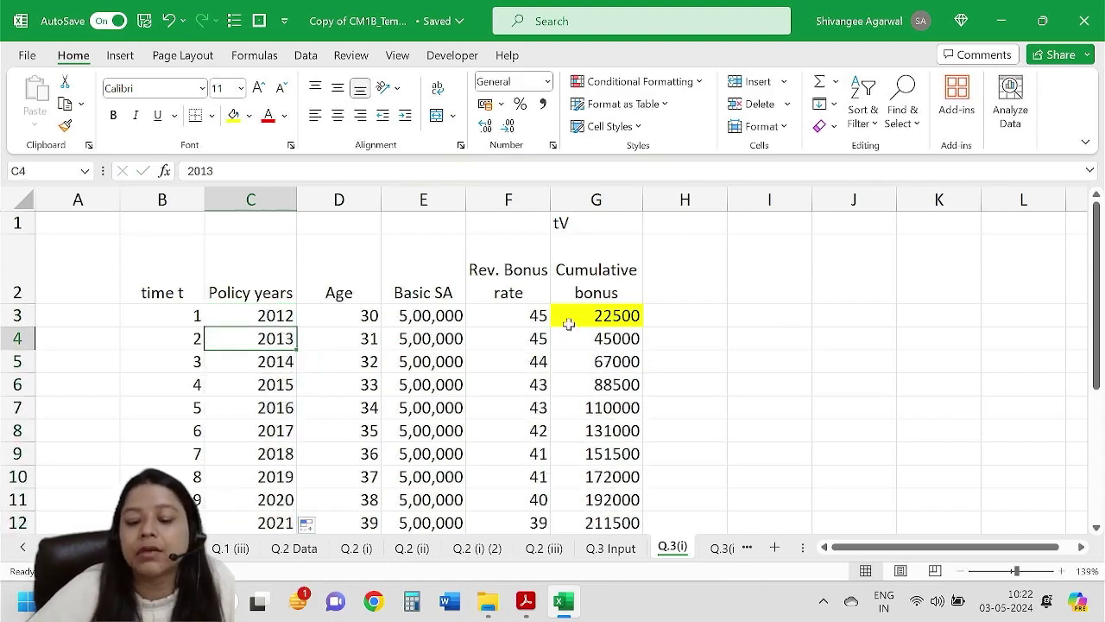
{"action": "scroll", "coordinate": [547, 429], "scroll_direction": "down", "scroll_amount": 2}
{"action": "scroll", "coordinate": [547, 429], "scroll_direction": "up", "scroll_amount": 2}
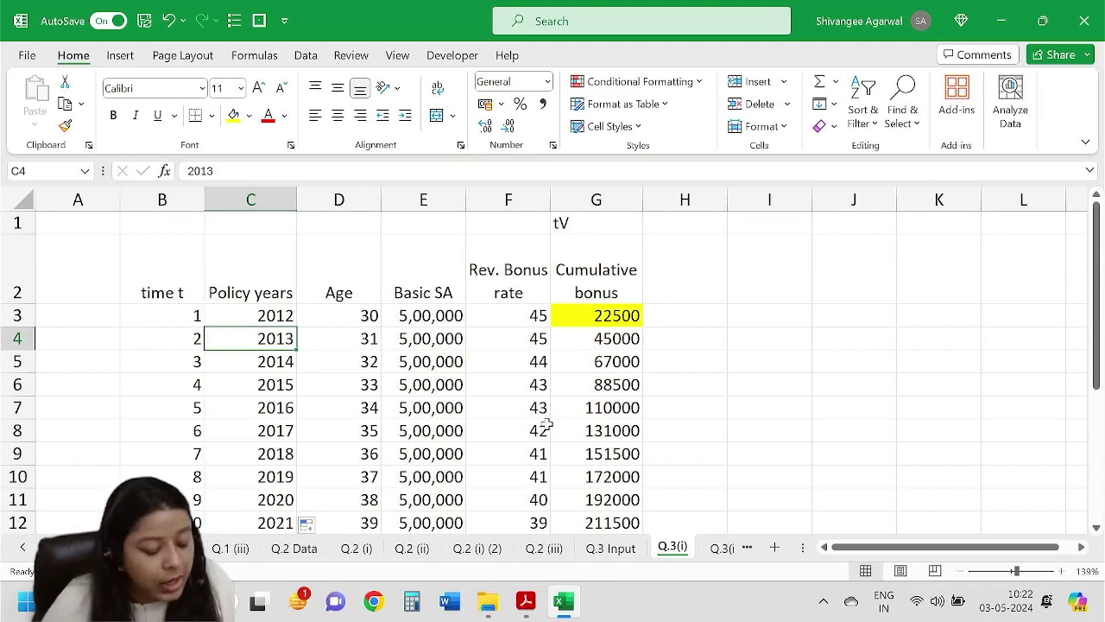
Enter the column header "Gross ploicy value t-1V" in H2.
{"action": "left_click", "coordinate": [673, 285]}
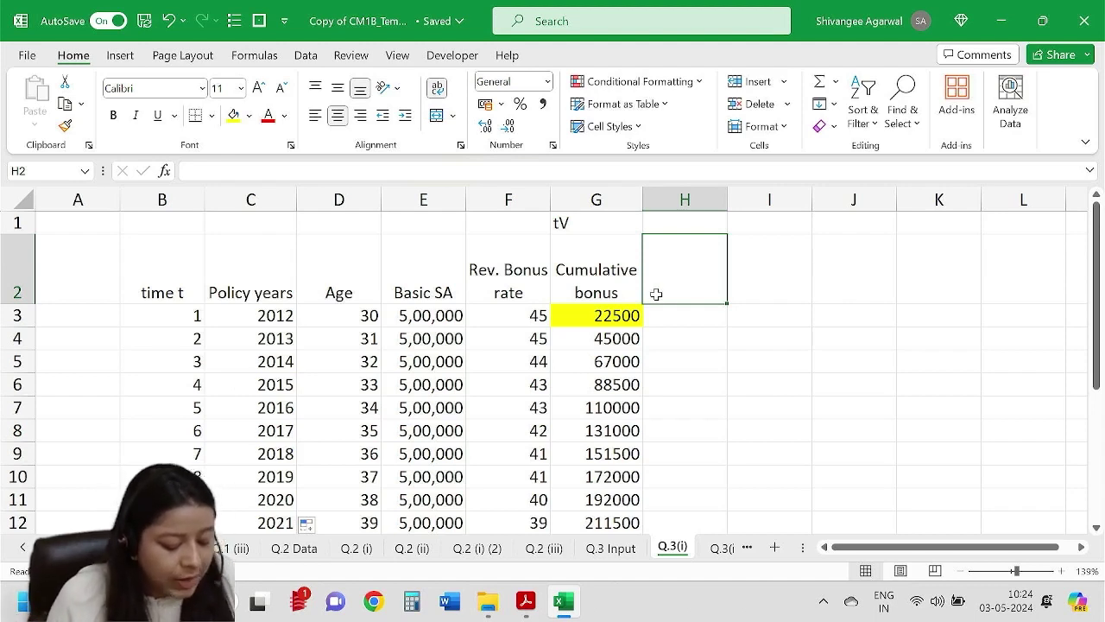
{"action": "type", "text": "Grso"}
{"action": "key", "text": "BackSpace"}
{"action": "key", "text": "BackSpace"}
{"action": "key", "text": "BackSpace"}
{"action": "type", "text": "ross"}
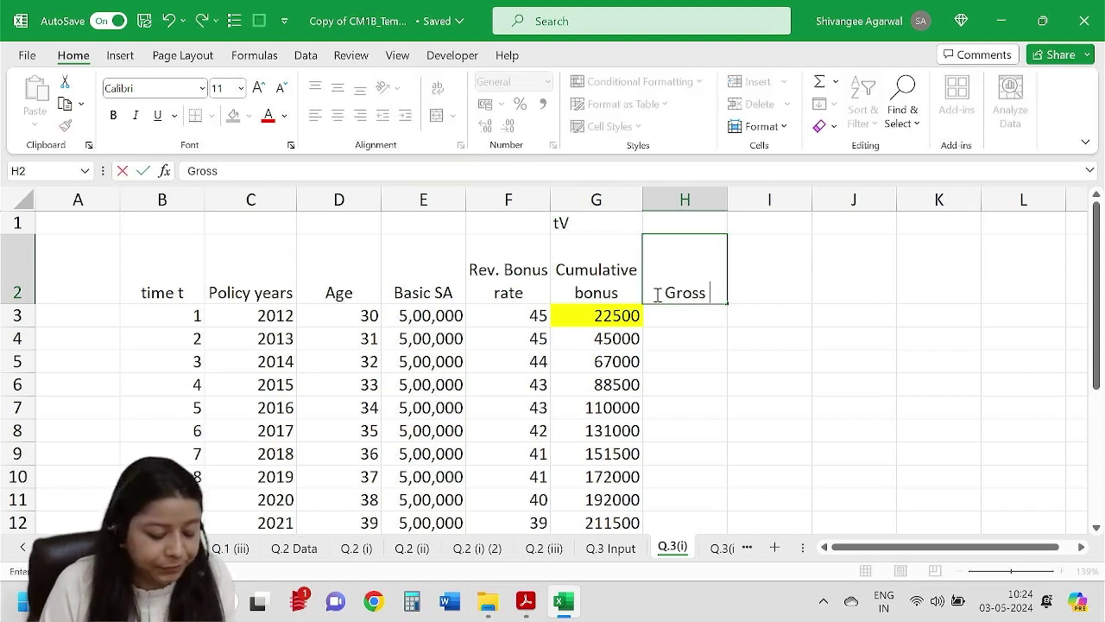
{"action": "type", "text": " ploi"}
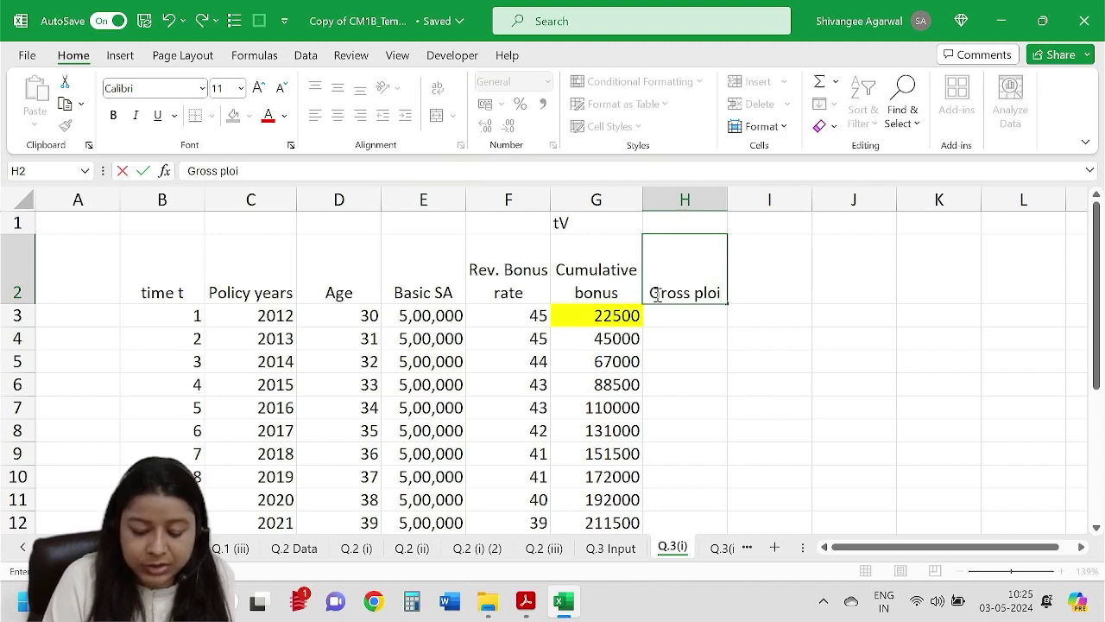
{"action": "type", "text": "cy value"}
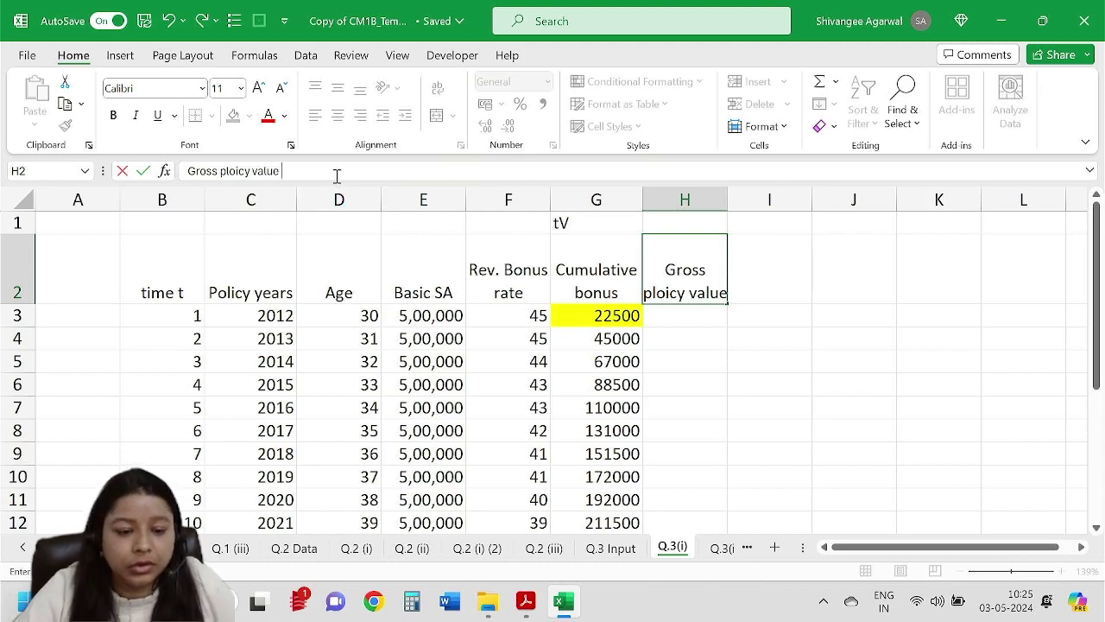
{"action": "type", "text": "t-1V"}
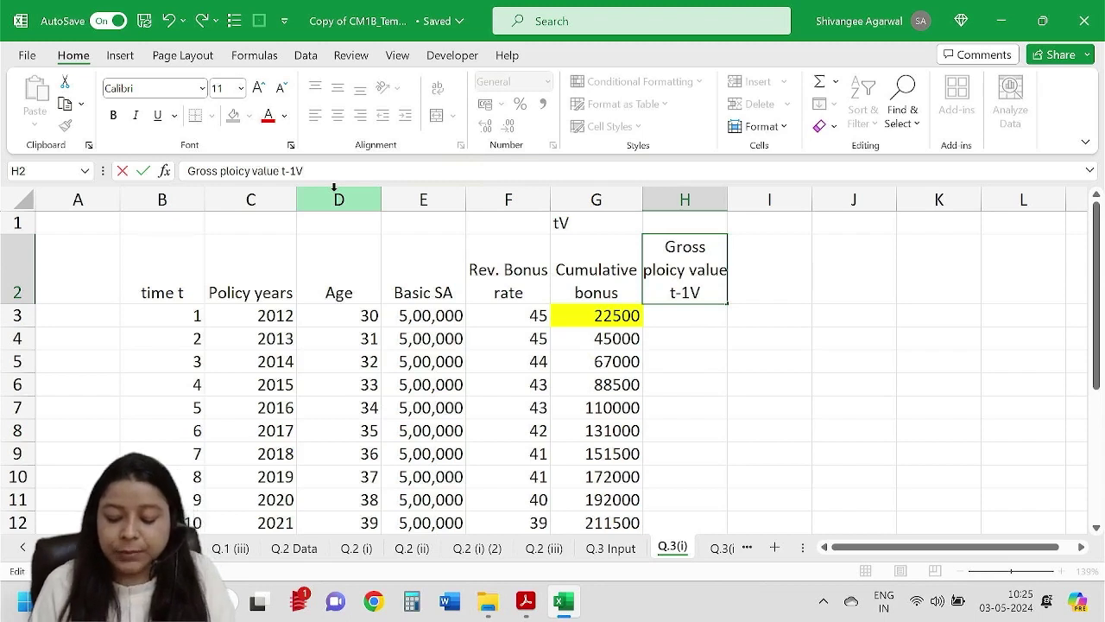
{"action": "key", "text": "Return"}
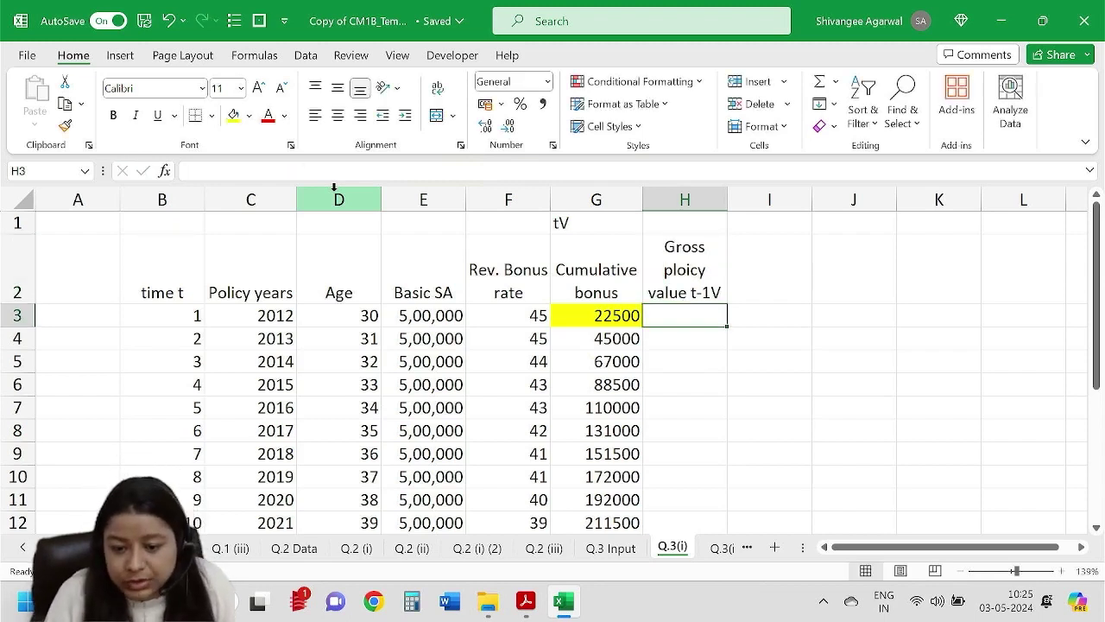
Correct the H2 header to "Gross policy value t-1V" and enter 0 as the first year's value in H3.
{"action": "left_click", "coordinate": [678, 257]}
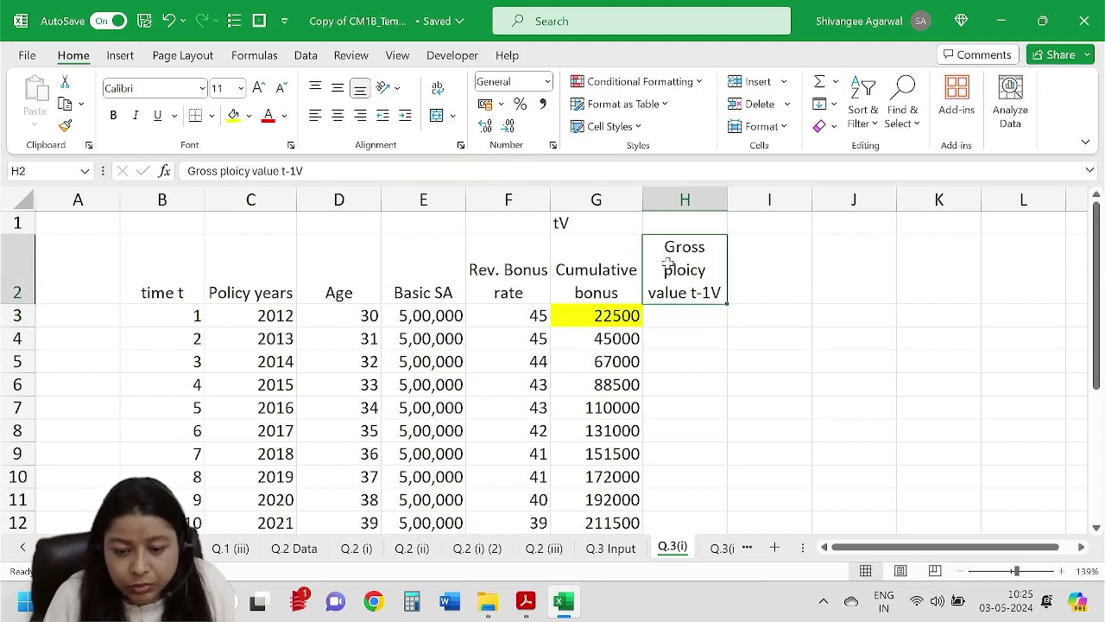
{"action": "left_click", "coordinate": [245, 176]}
{"action": "key", "text": "BackSpace"}
{"action": "key", "text": "BackSpace"}
{"action": "key", "text": "BackSpace"}
{"action": "type", "text": "oli"}
{"action": "key", "text": "Return"}
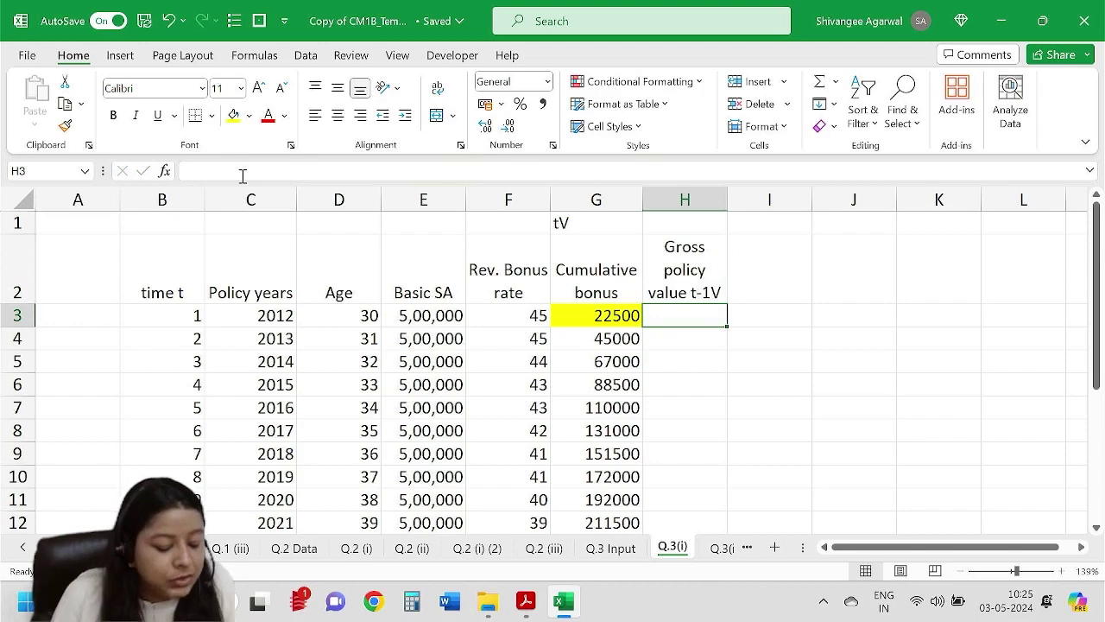
{"action": "type", "text": "0"}
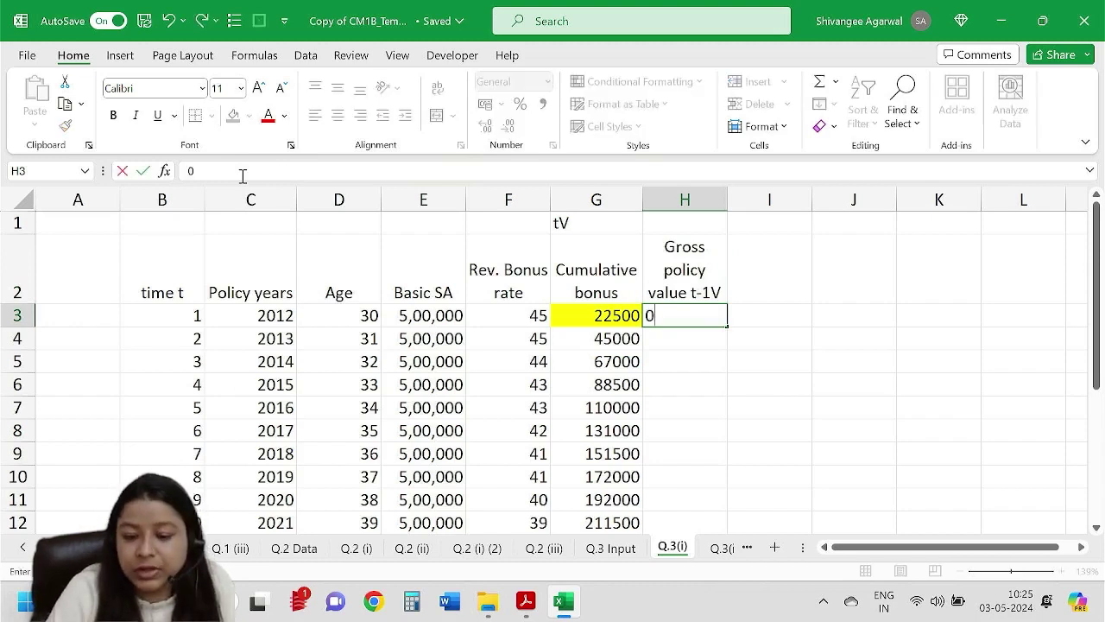
{"action": "key", "text": "Return"}
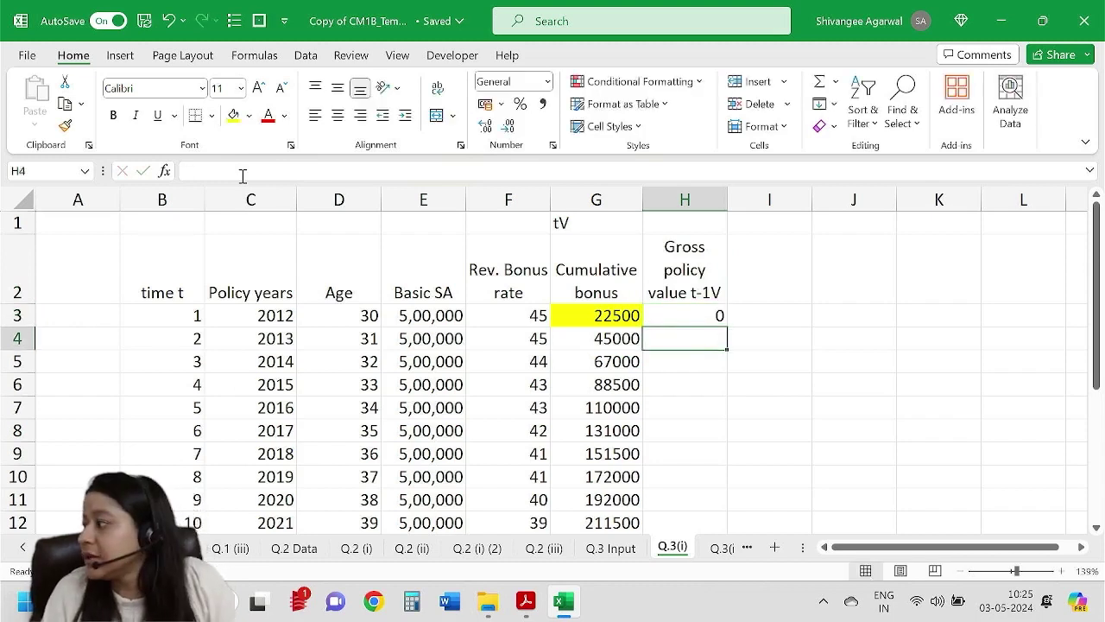
Add b/f on a new line at the end of the gross policy value header in H2.
{"action": "left_click", "coordinate": [662, 253]}
{"action": "left_click", "coordinate": [326, 171]}
{"action": "key", "text": "alt+Return"}
{"action": "type", "text": "b/f"}
{"action": "key", "text": "Return"}
{"action": "key", "text": "Return"}
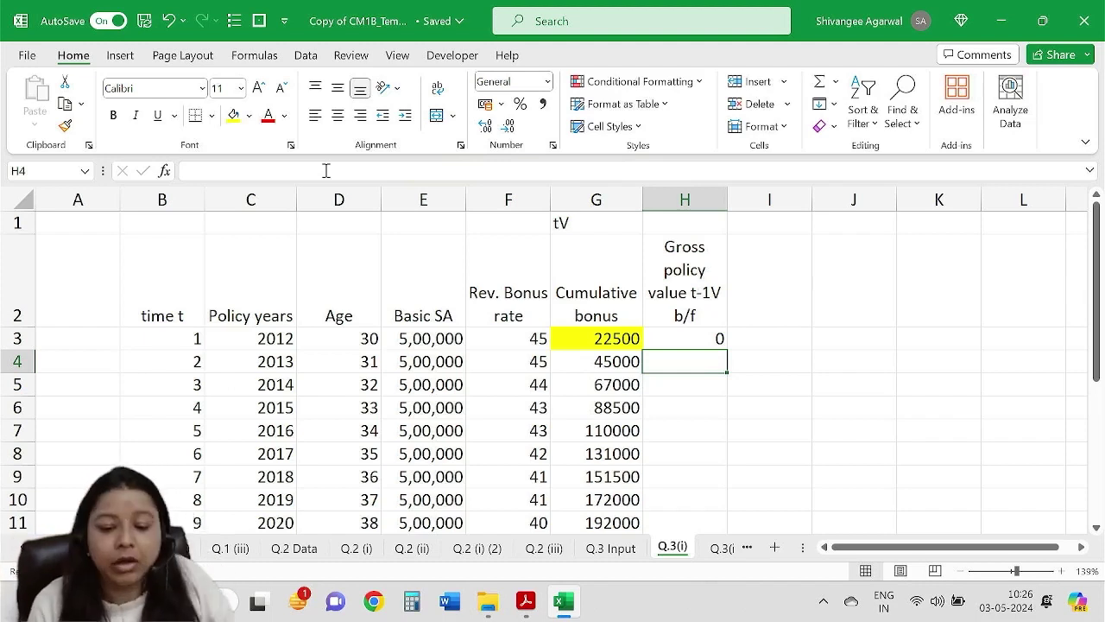
Enter the header Premium in I2 and check the annual premium in the Q. 3 text of CM1B.pdf, returning to the workbook.
{"action": "left_click", "coordinate": [774, 260]}
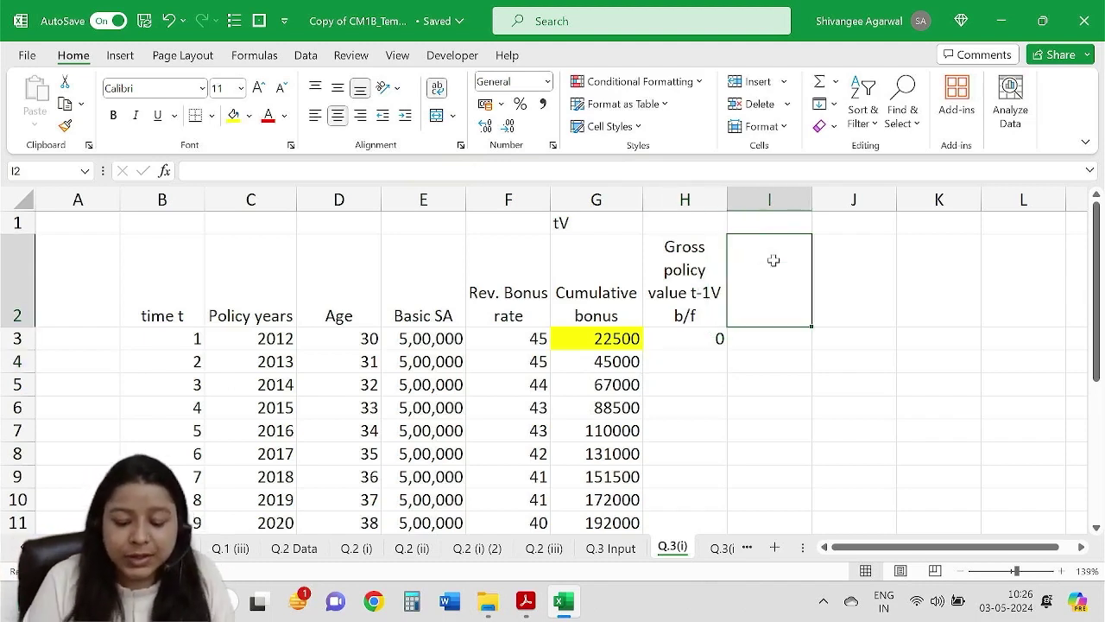
{"action": "type", "text": "Premium"}
{"action": "key", "text": "Return"}
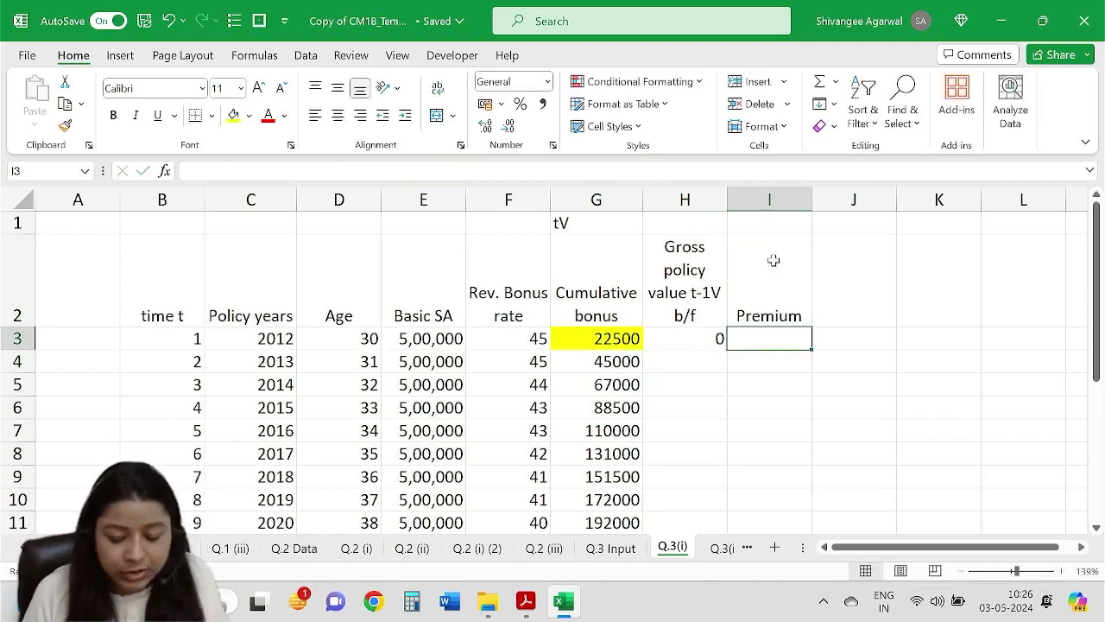
{"action": "key", "text": "alt+Tab"}
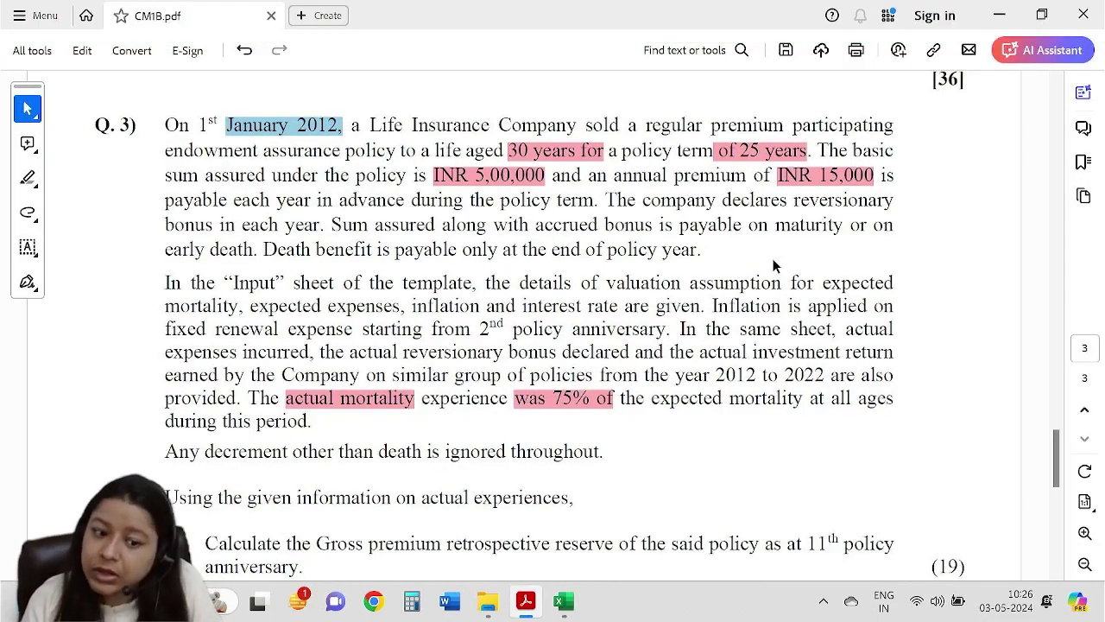
{"action": "key", "text": "alt+Tab"}
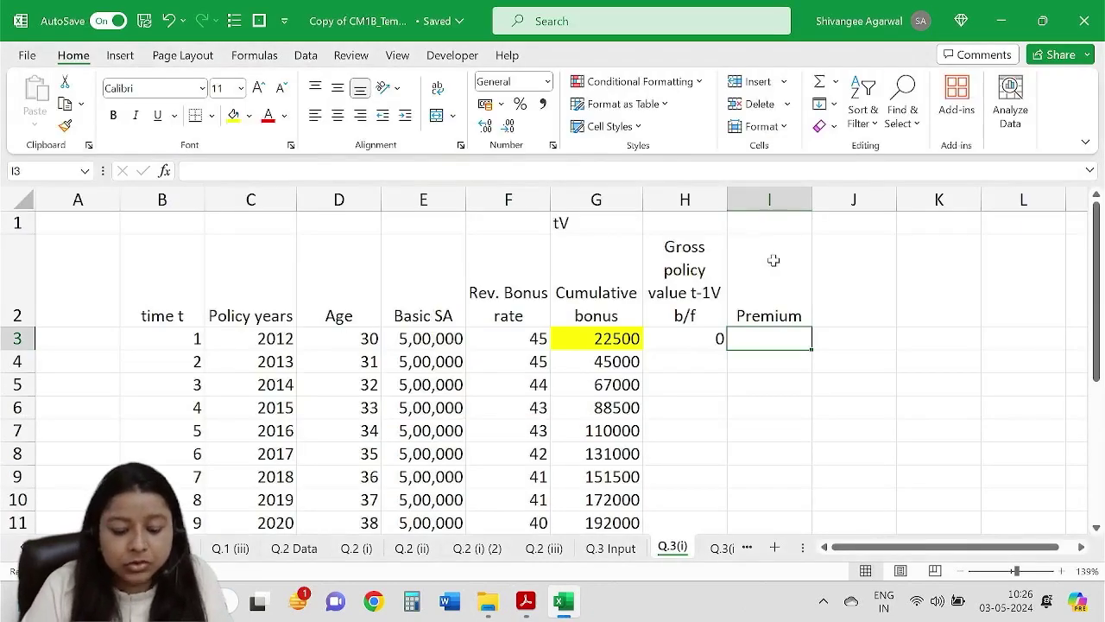
{"action": "type", "text": "="}
{"action": "key", "text": "ctrl+Page_Up"}
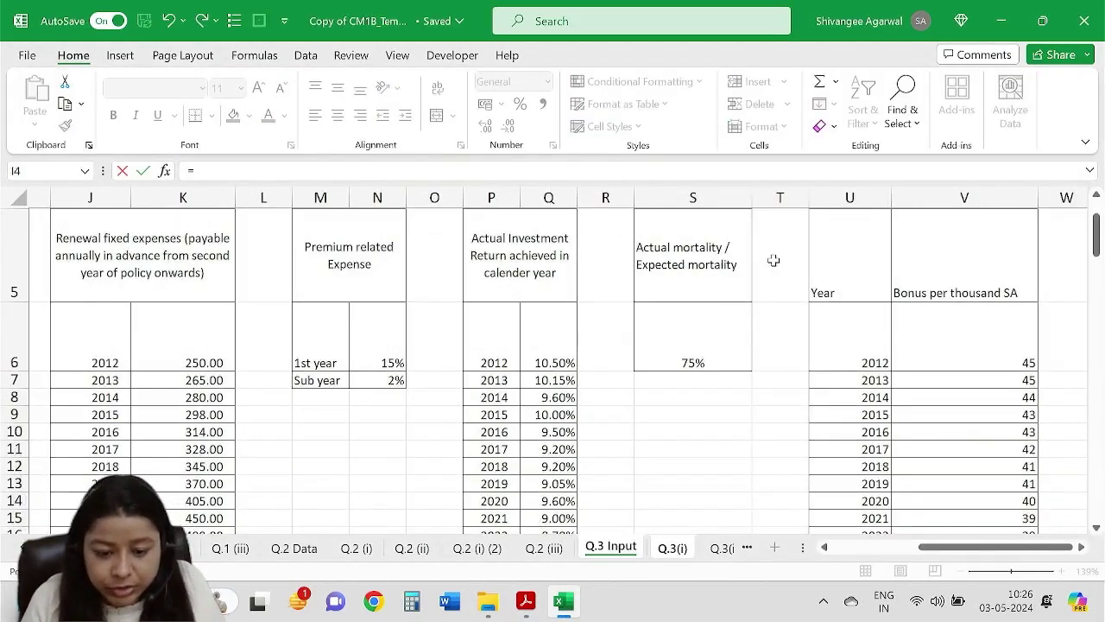
{"action": "scroll", "coordinate": [546, 409], "scroll_direction": "left", "scroll_amount": 5}
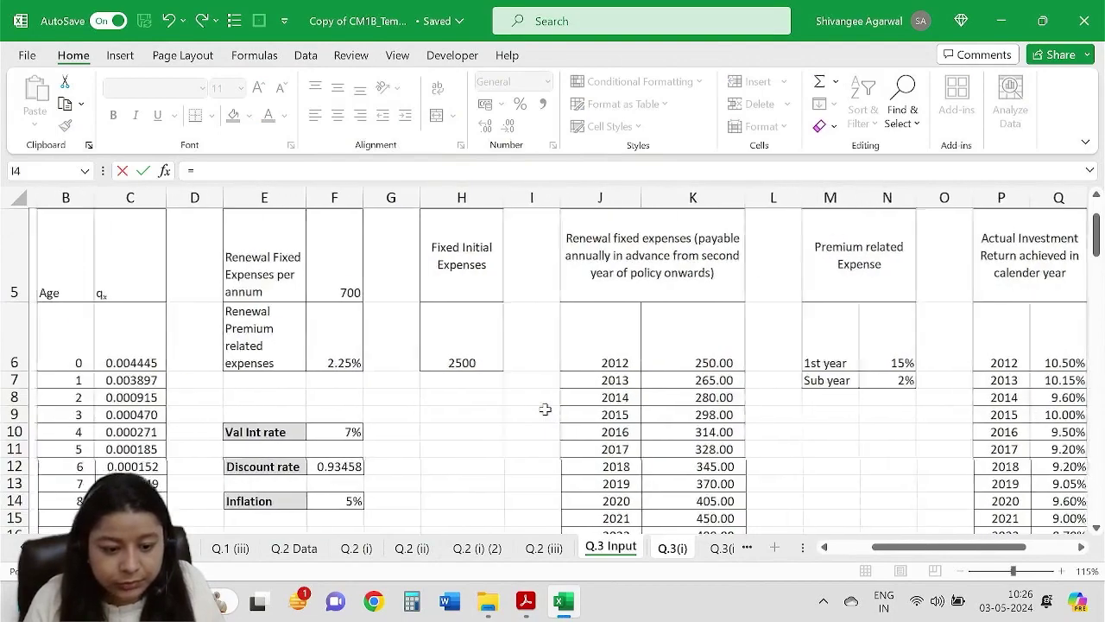
{"action": "scroll", "coordinate": [545, 409], "scroll_direction": "right", "scroll_amount": 6}
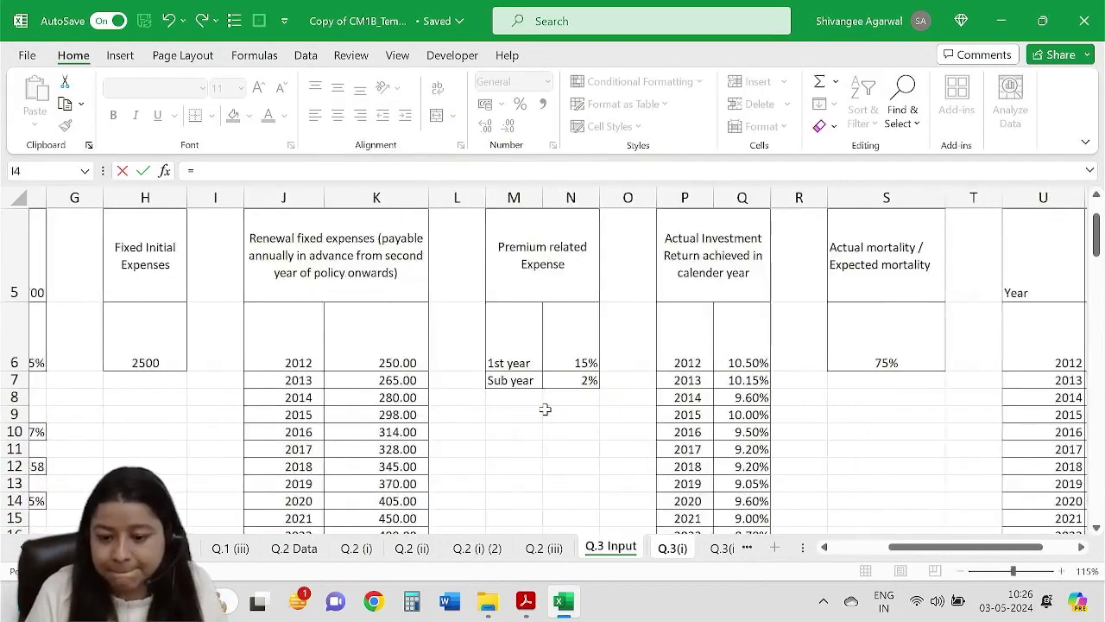
{"action": "key", "text": "Return"}
Enter the annual premium as =15000 in I3 and fill it down the Premium column.
{"action": "key", "text": "Up"}
{"action": "type", "text": "=15000"}
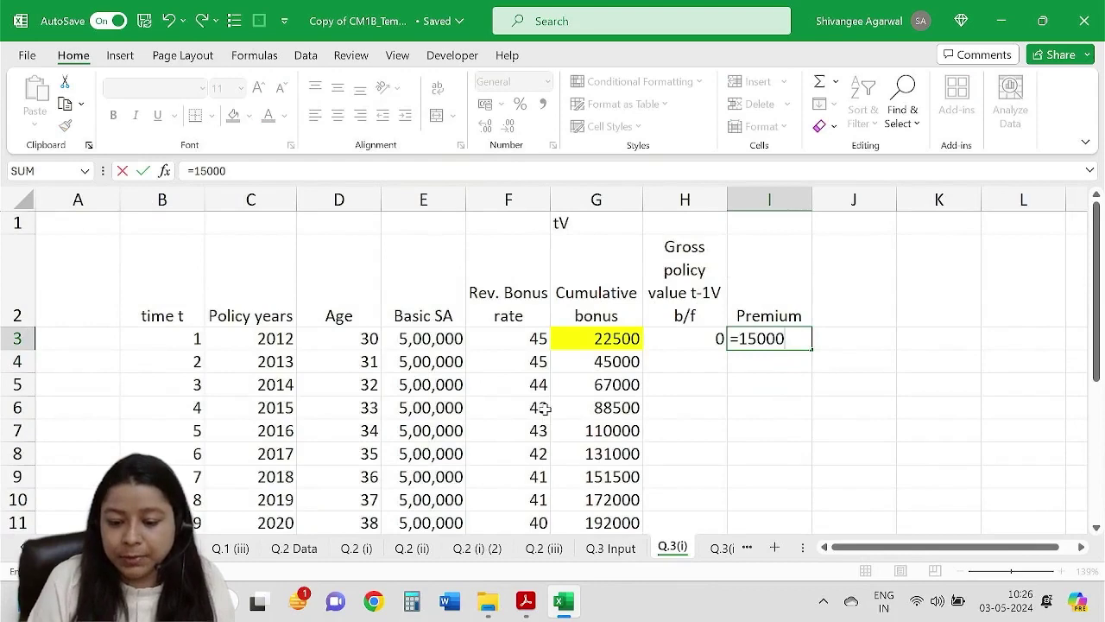
{"action": "key", "text": "Return"}
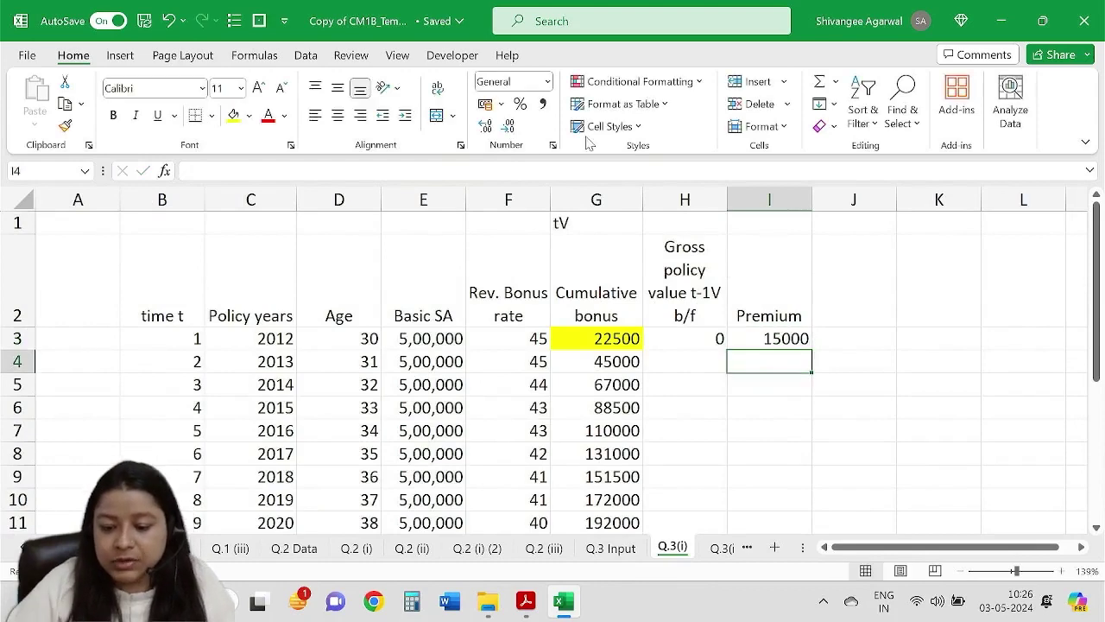
{"action": "left_click", "coordinate": [784, 342]}
{"action": "left_click_drag", "start_coordinate": [809, 348], "coordinate": [812, 459]}
Enter the header Expenses in J2, beside the Premium column.
{"action": "scroll", "coordinate": [826, 326], "scroll_direction": "up", "scroll_amount": 1}
{"action": "left_click", "coordinate": [864, 285]}
{"action": "double_click", "coordinate": [864, 285]}
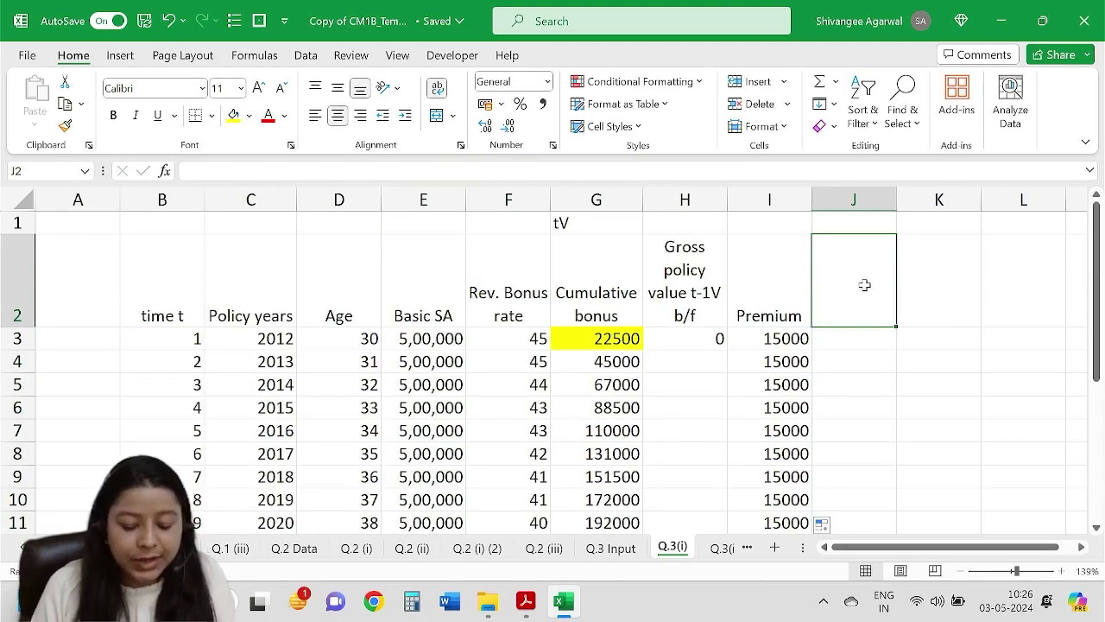
{"action": "type", "text": "Expens"}
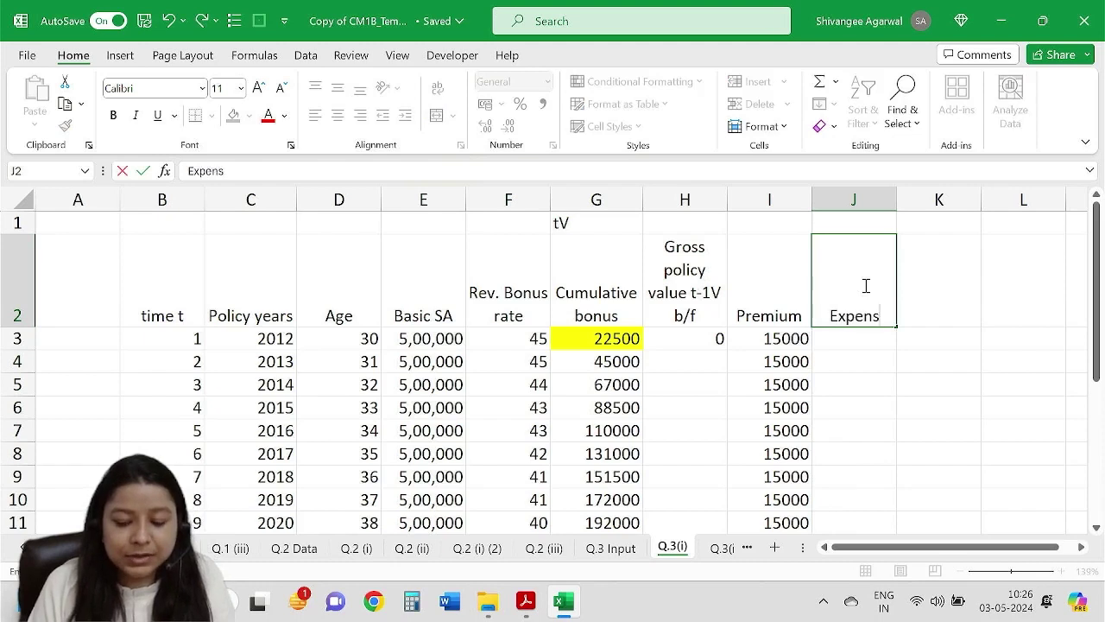
{"action": "type", "text": "es"}
{"action": "key", "text": "Return"}
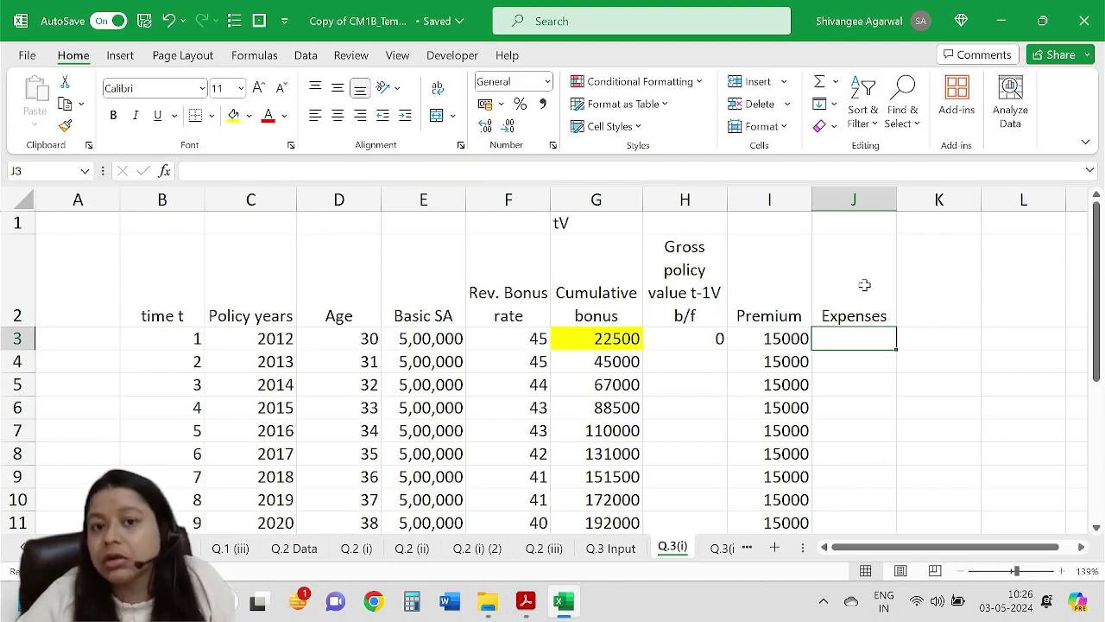
Look up the actual expenses on the Q.3 Input sheet and link J3 to the fixed initial expenses with ='Q.3 Input'!H6.
{"action": "left_click", "coordinate": [613, 547]}
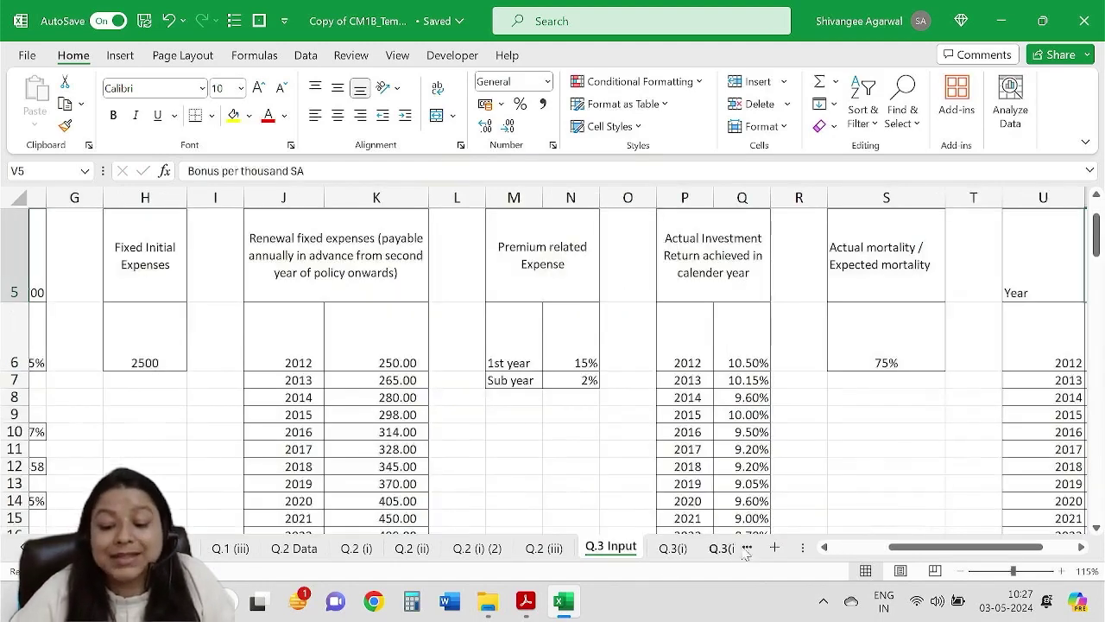
{"action": "left_click_drag", "start_coordinate": [958, 546], "coordinate": [894, 546]}
{"action": "scroll", "coordinate": [484, 417], "scroll_direction": "up", "scroll_amount": 2}
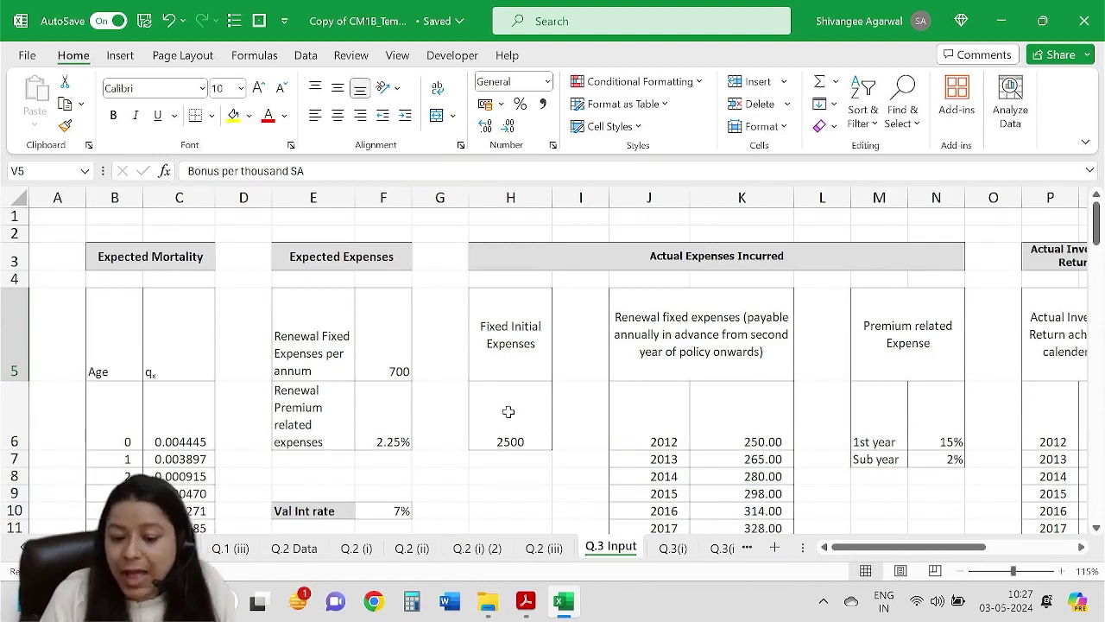
{"action": "left_click", "coordinate": [508, 412]}
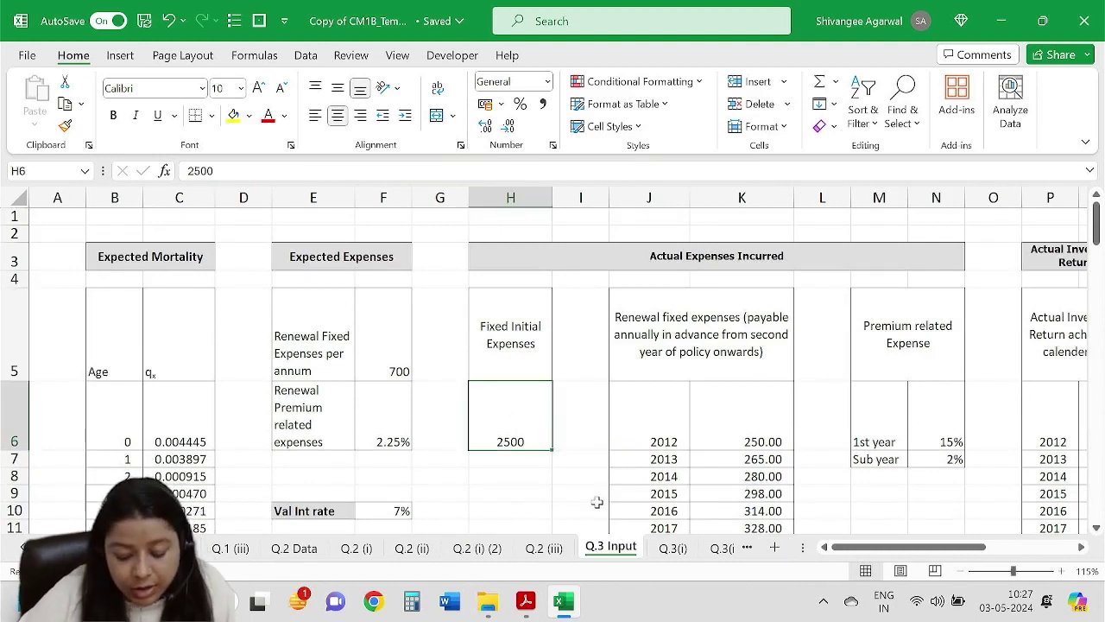
{"action": "left_click", "coordinate": [673, 547]}
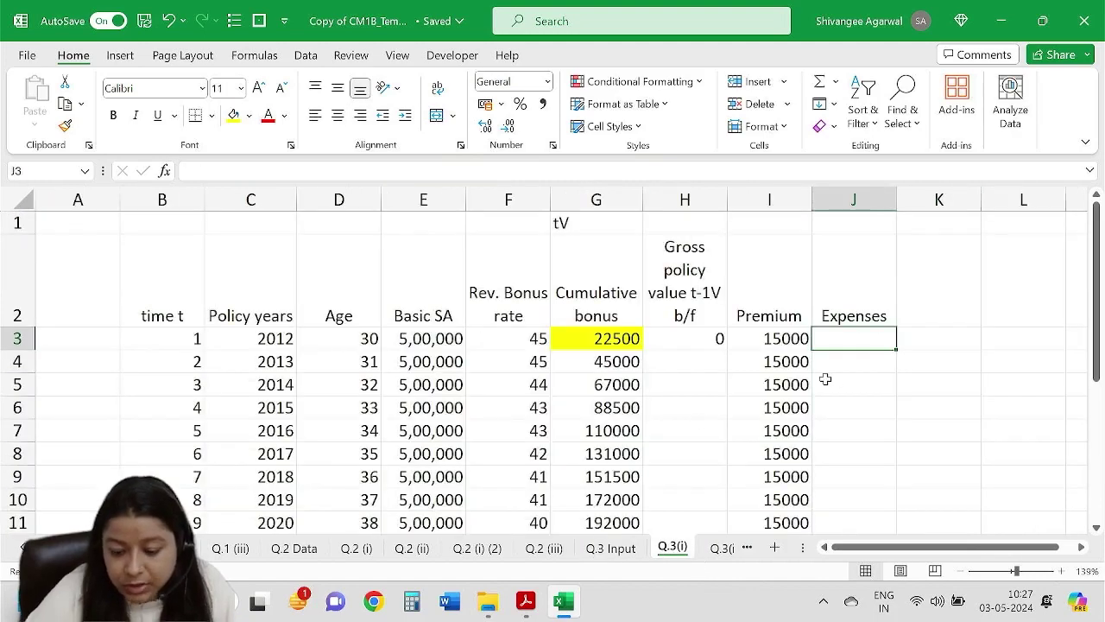
{"action": "type", "text": "="}
{"action": "key", "text": "ctrl+Page_Up"}
{"action": "left_click", "coordinate": [525, 431]}
{"action": "key", "text": "Return"}
Link J4 to the 2013 renewal fixed expense with ='Q.3 Input'!K7 and fill it down the Expenses column.
{"action": "type", "text": "="}
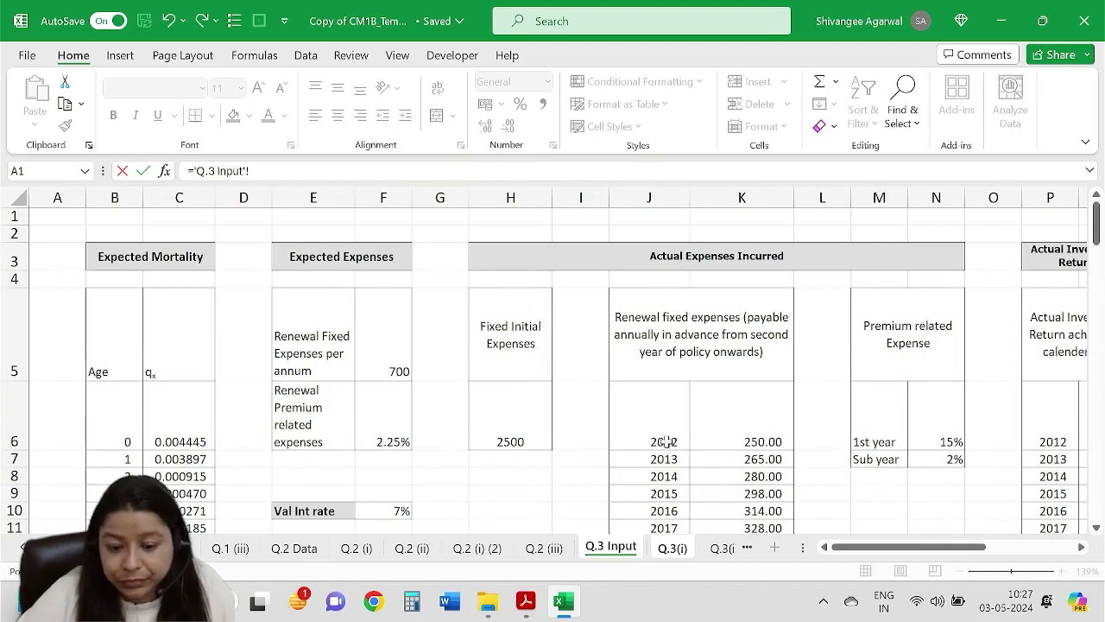
{"action": "scroll", "coordinate": [451, 449], "scroll_direction": "down", "scroll_amount": 1}
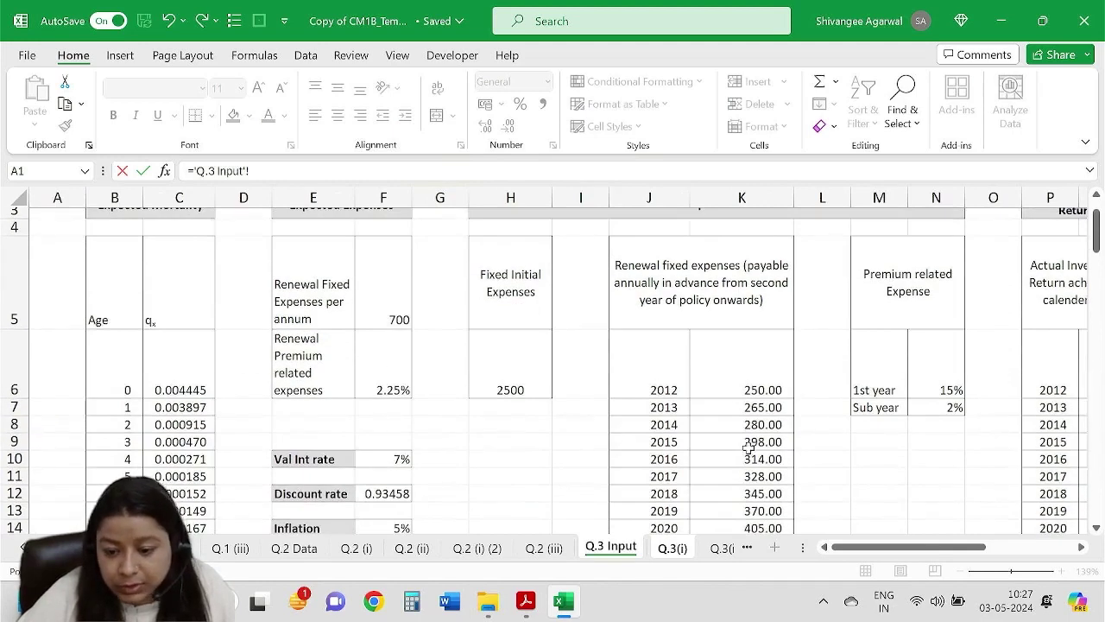
{"action": "left_click", "coordinate": [743, 373]}
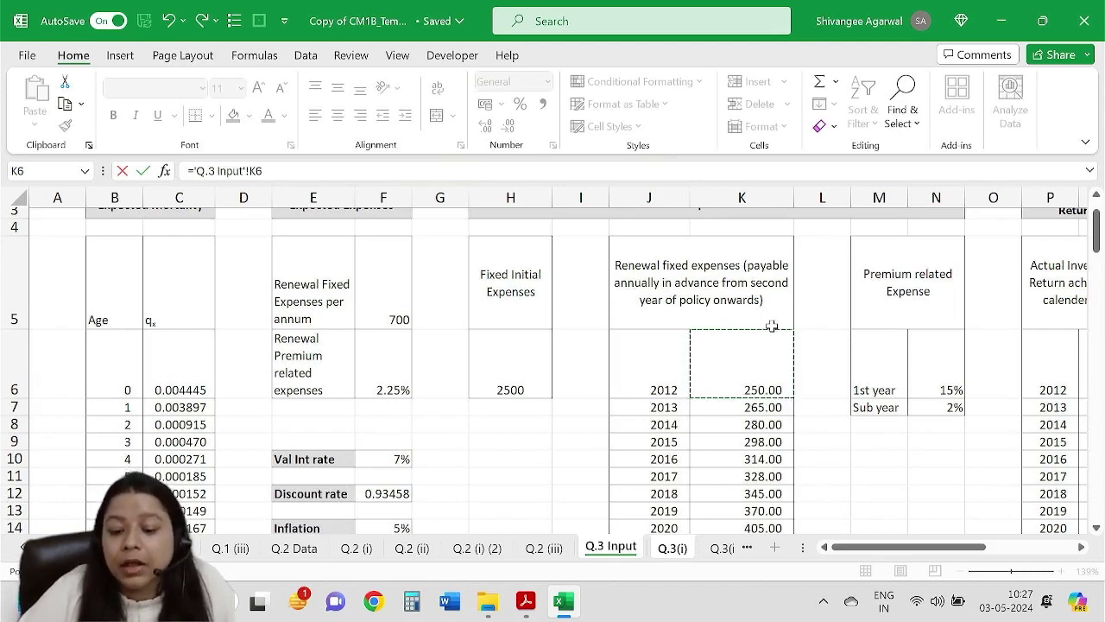
{"action": "left_click", "coordinate": [751, 406]}
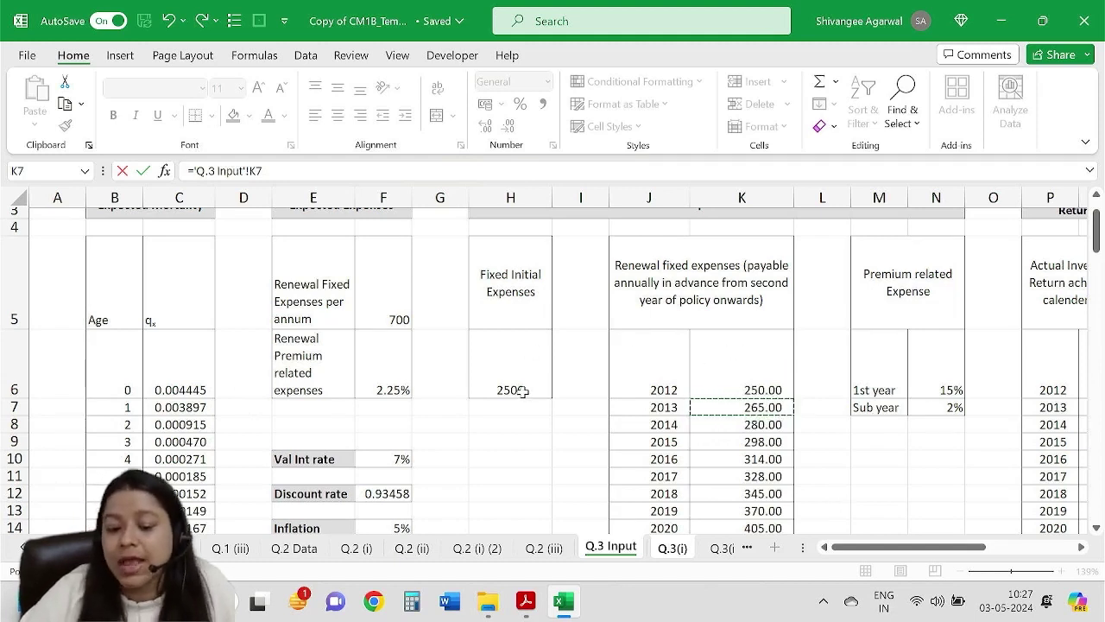
{"action": "key", "text": "Return"}
{"action": "left_click", "coordinate": [839, 358]}
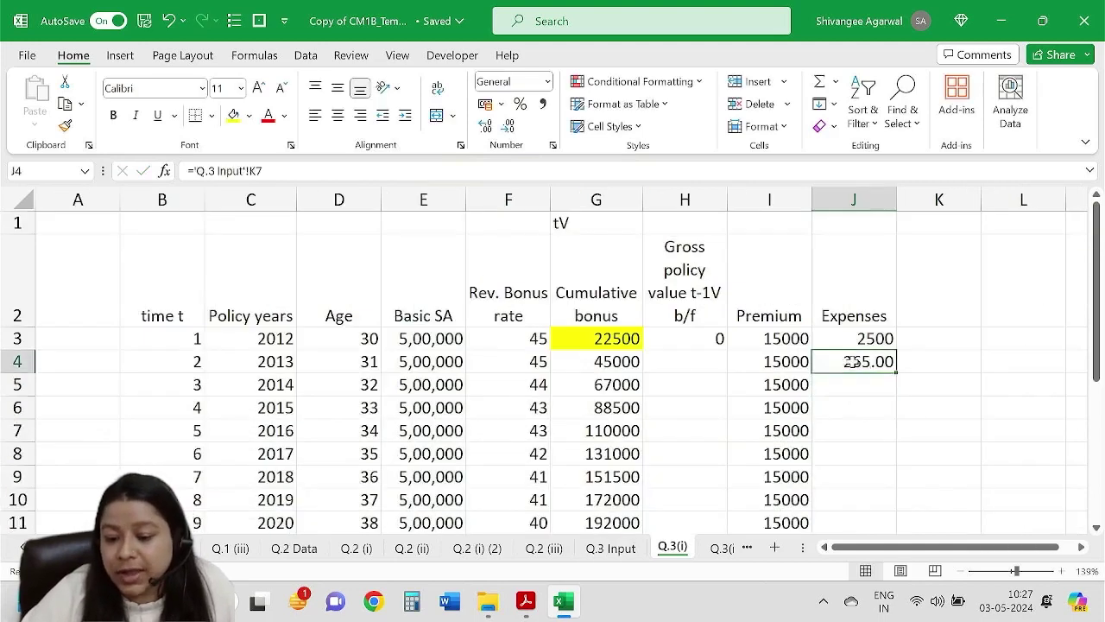
{"action": "double_click", "coordinate": [897, 370]}
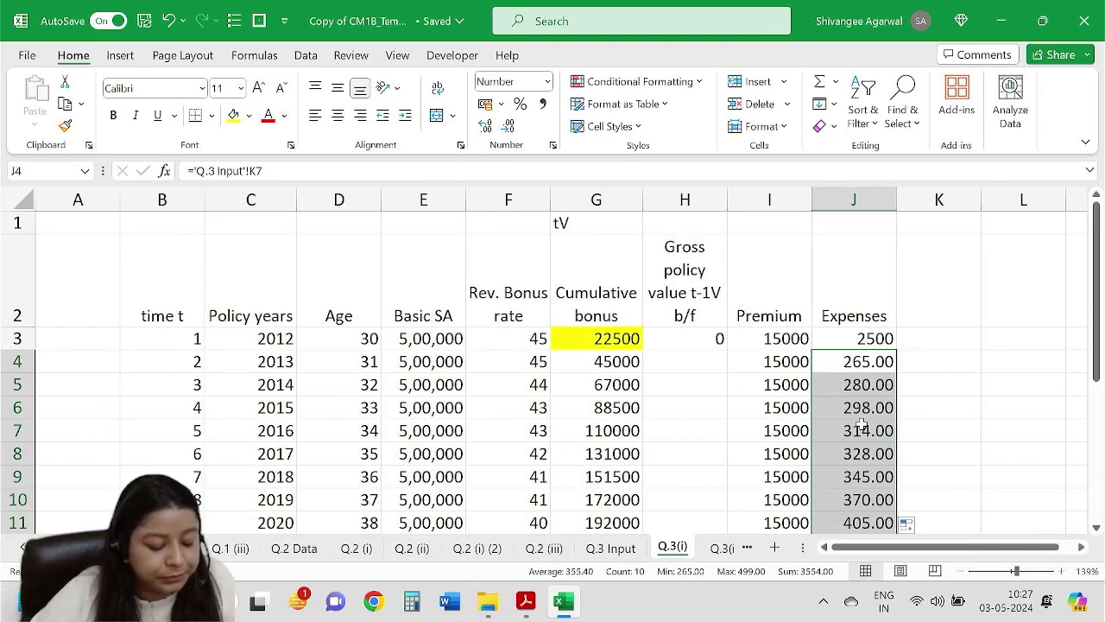
Format the first-year expense in J3 with two decimal places and fit column J's width to its contents.
{"action": "left_click", "coordinate": [876, 338]}
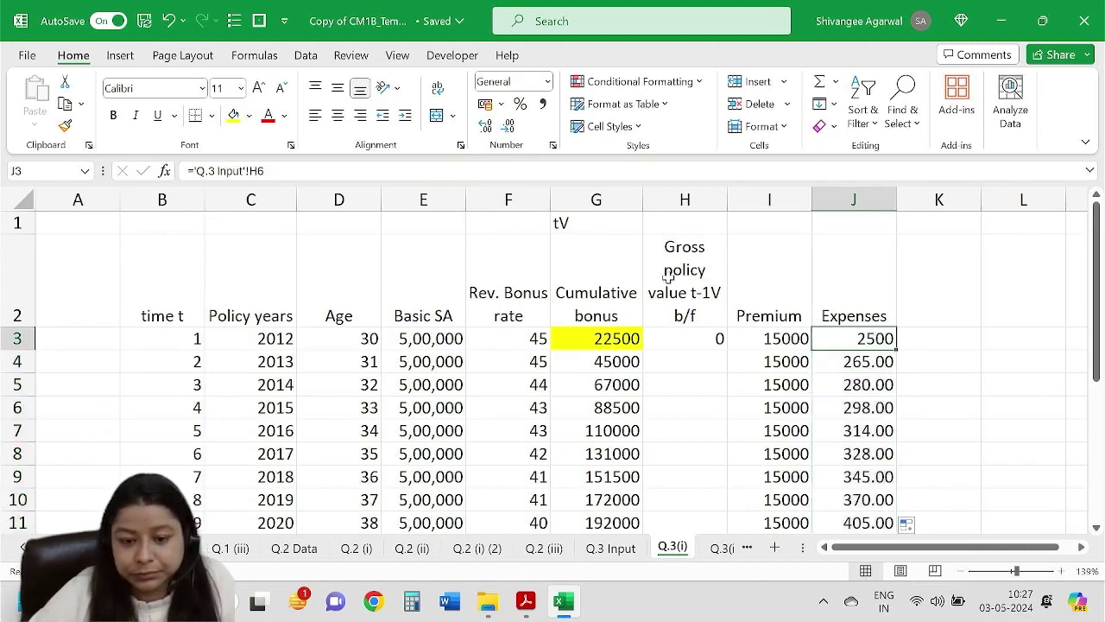
{"action": "left_click", "coordinate": [486, 126]}
{"action": "left_click", "coordinate": [486, 126]}
{"action": "left_click", "coordinate": [509, 126]}
{"action": "left_click", "coordinate": [509, 126]}
{"action": "left_click", "coordinate": [509, 126]}
{"action": "left_click", "coordinate": [510, 126]}
{"action": "left_click", "coordinate": [509, 126]}
{"action": "double_click", "coordinate": [924, 203]}
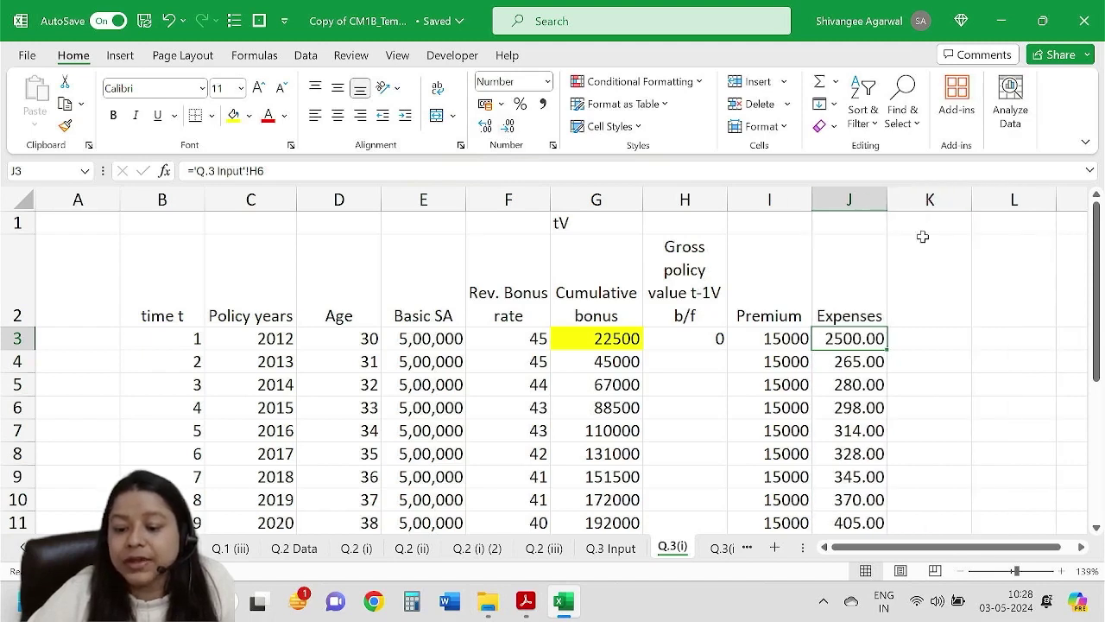
Examine the first-year and subsequent-year premium related expense rates on the Q.3 Input sheet, returning to Q.3(i).
{"action": "left_click", "coordinate": [922, 275]}
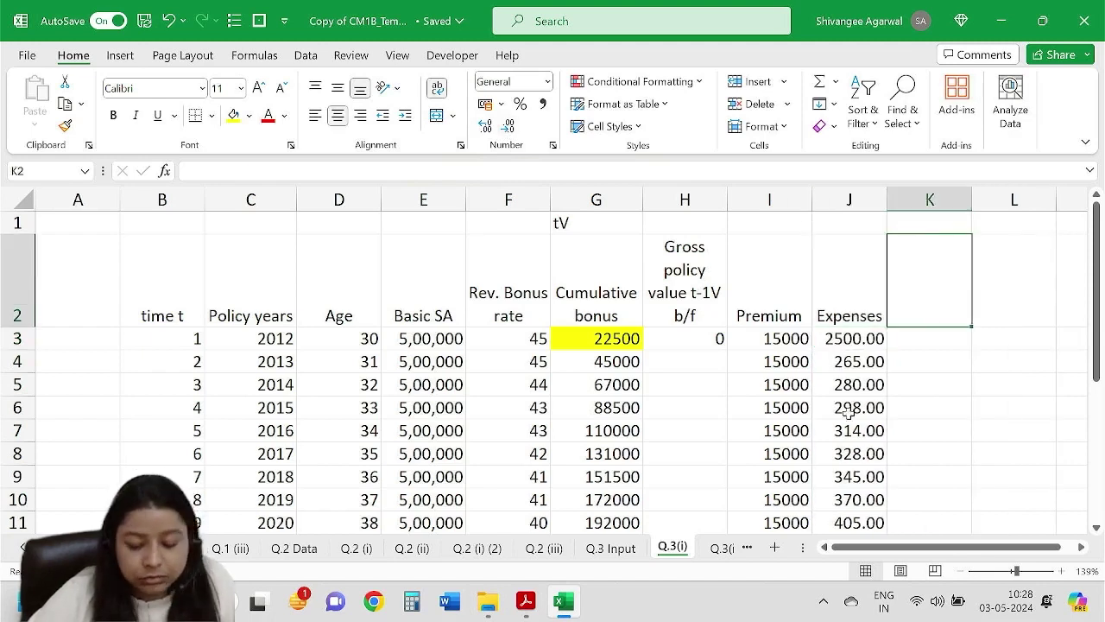
{"action": "left_click", "coordinate": [620, 549]}
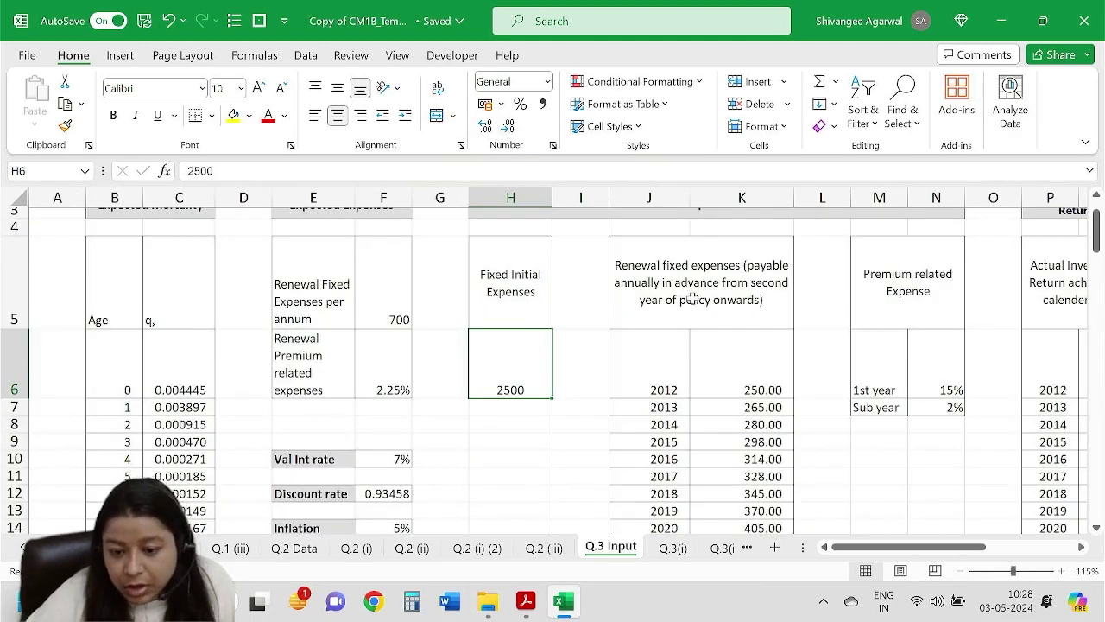
{"action": "left_click_drag", "start_coordinate": [916, 299], "coordinate": [933, 444]}
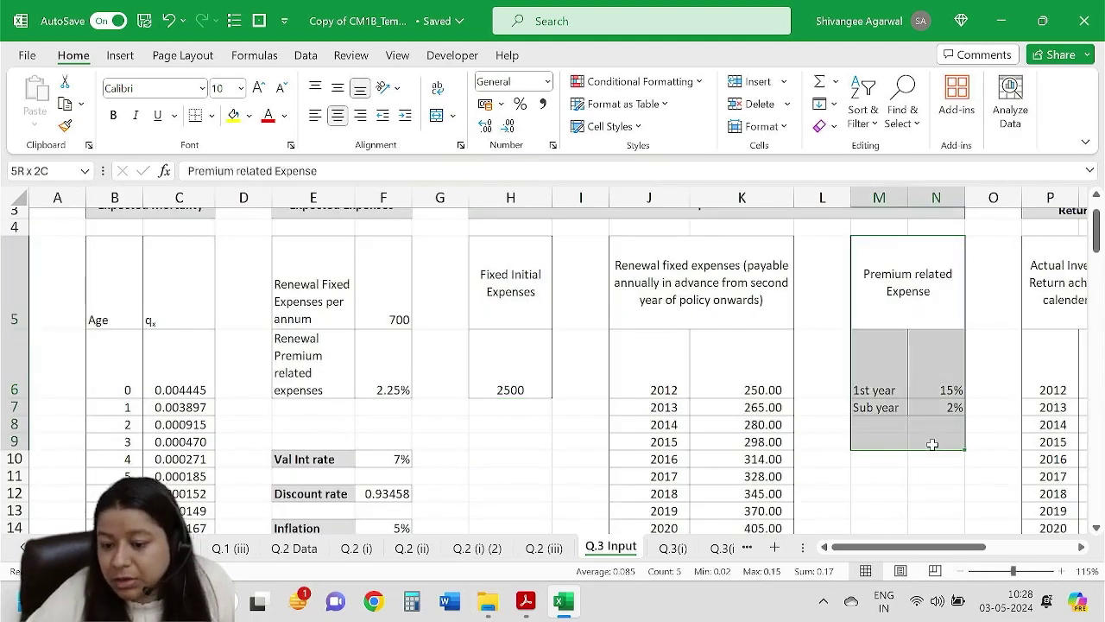
{"action": "left_click", "coordinate": [933, 375]}
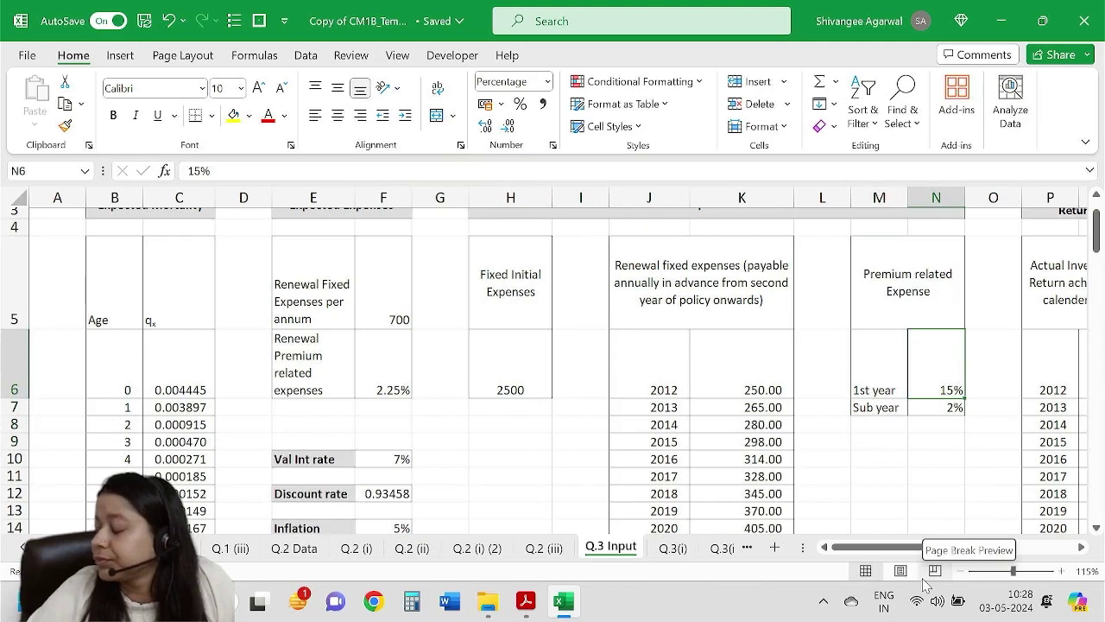
{"action": "scroll", "coordinate": [728, 328], "scroll_direction": "up", "scroll_amount": 1}
{"action": "left_click", "coordinate": [572, 252]}
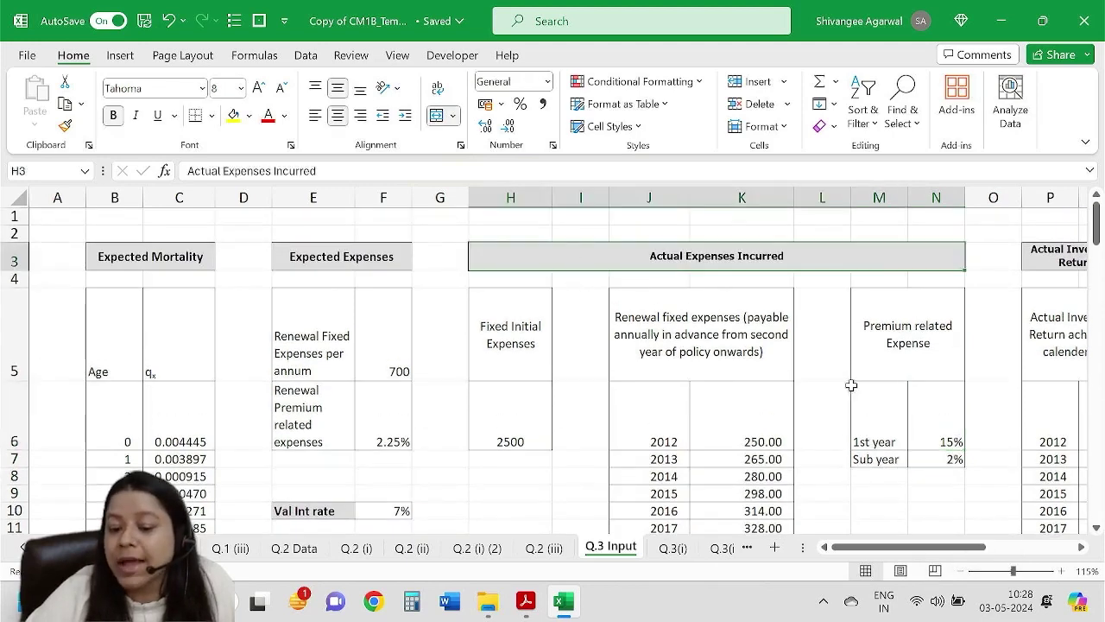
{"action": "scroll", "coordinate": [850, 362], "scroll_direction": "down", "scroll_amount": 1}
{"action": "left_click", "coordinate": [946, 318]}
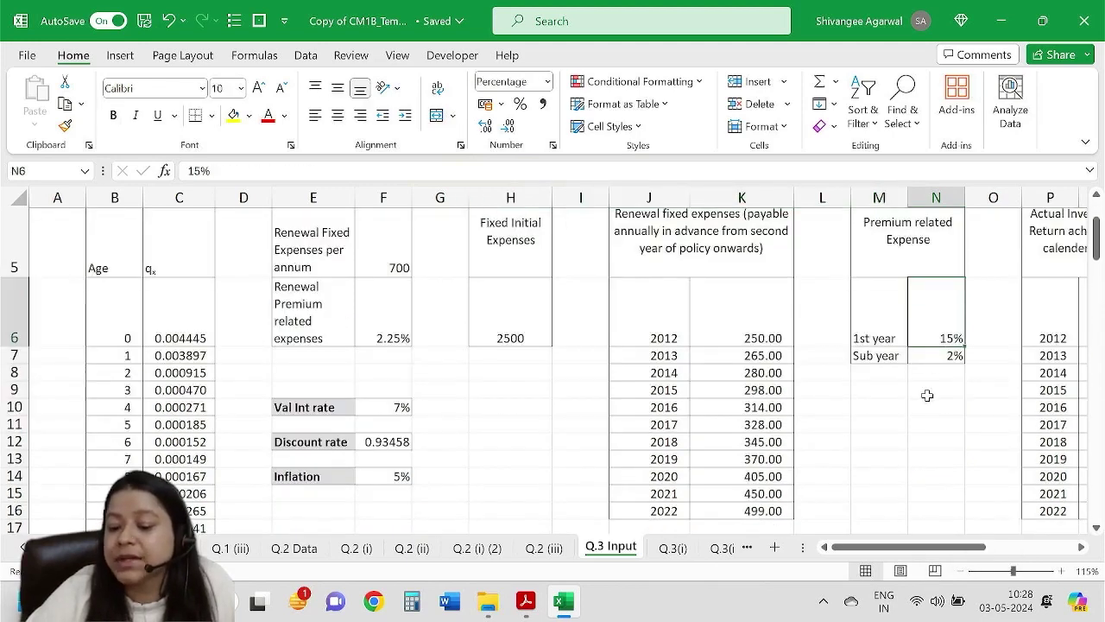
{"action": "left_click", "coordinate": [937, 357]}
{"action": "left_click", "coordinate": [673, 547]}
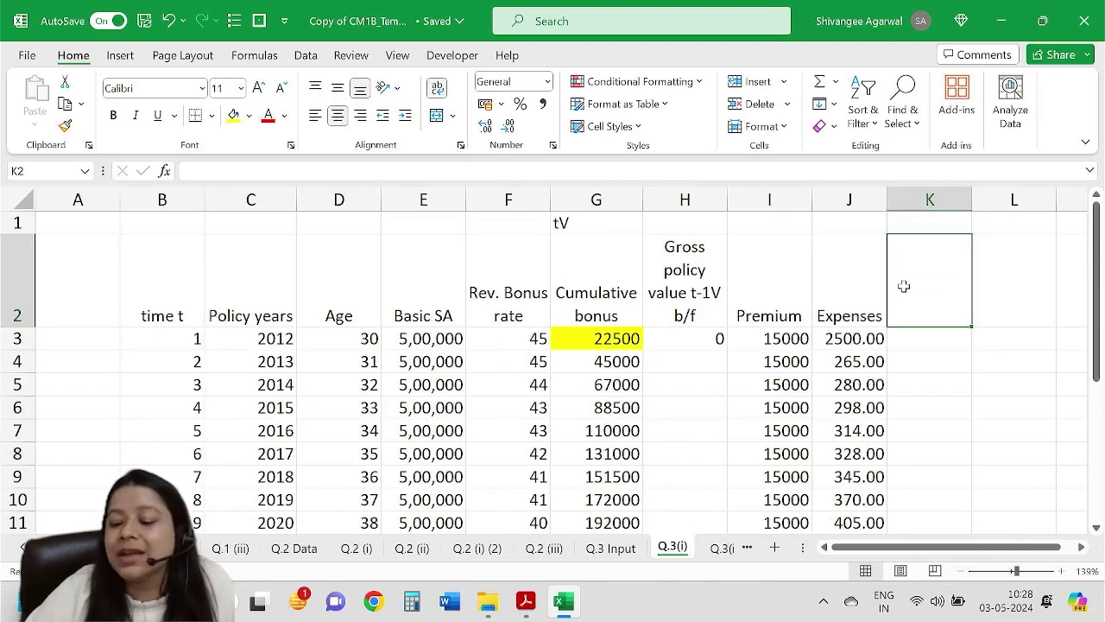
Widen column J slightly and enter the header "Premium rel. expenses" in K2.
{"action": "left_click_drag", "start_coordinate": [887, 200], "coordinate": [893, 199]}
{"action": "type", "text": "Premium"}
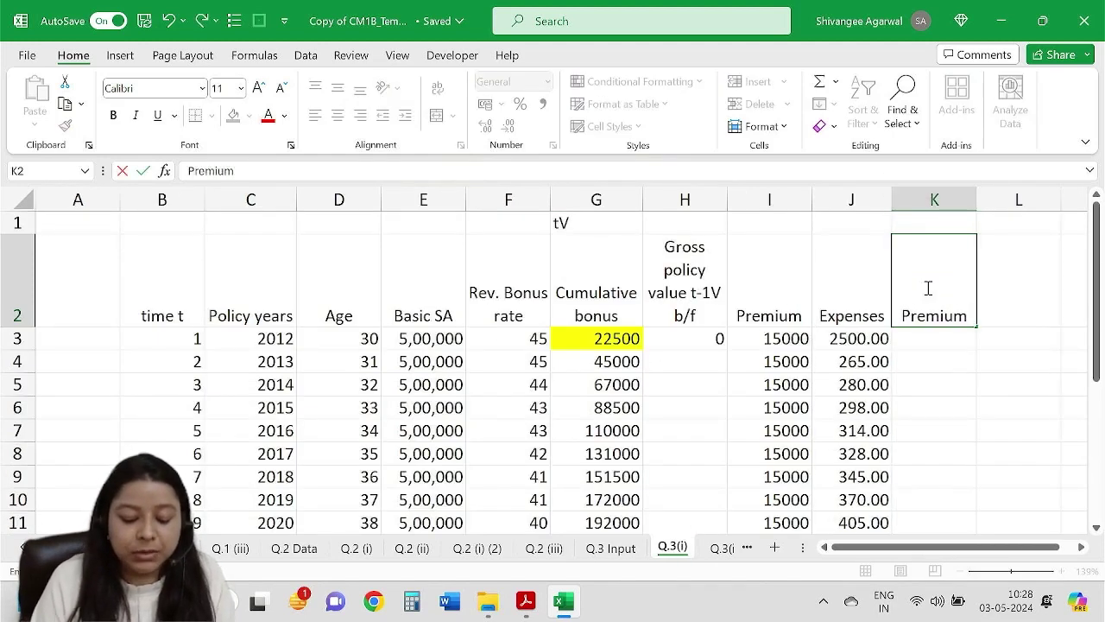
{"action": "type", "text": " rel. expen"}
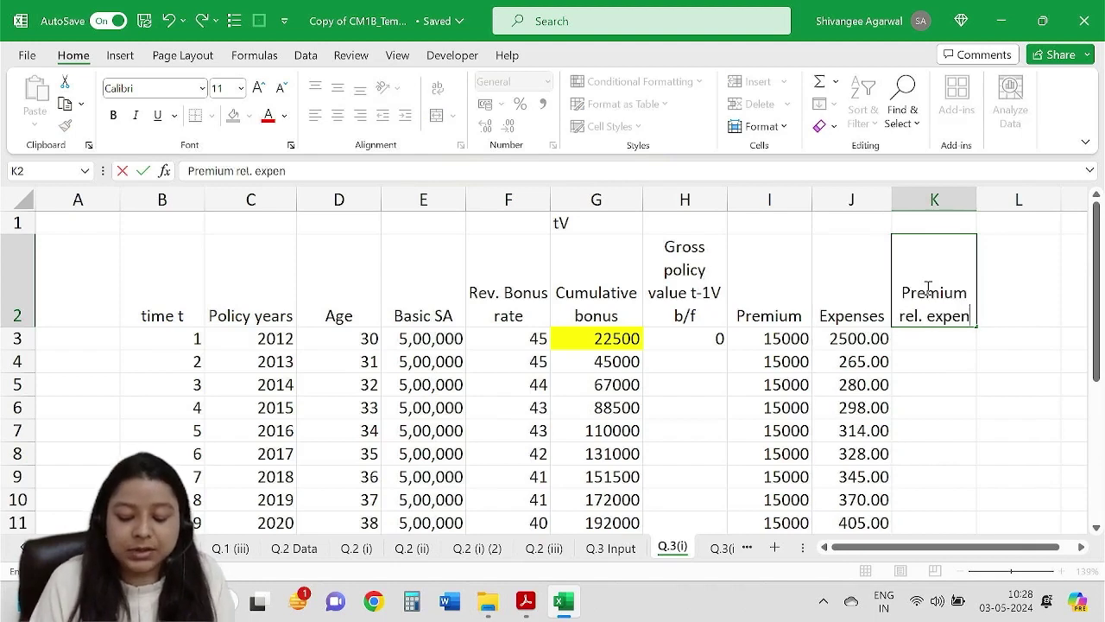
{"action": "type", "text": "ses"}
{"action": "key", "text": "Return"}
Calculate the first year's premium related expense in K3 as =I3*'Q.3 Input'!N6.
{"action": "type", "text": "="}
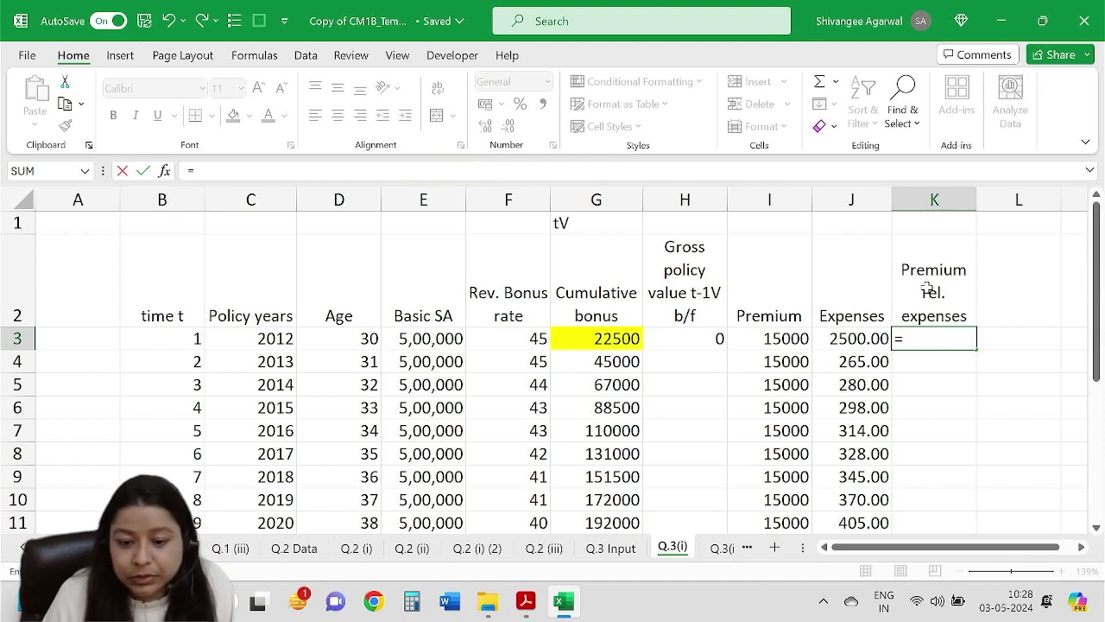
{"action": "key", "text": "Left"}
{"action": "key", "text": "Left"}
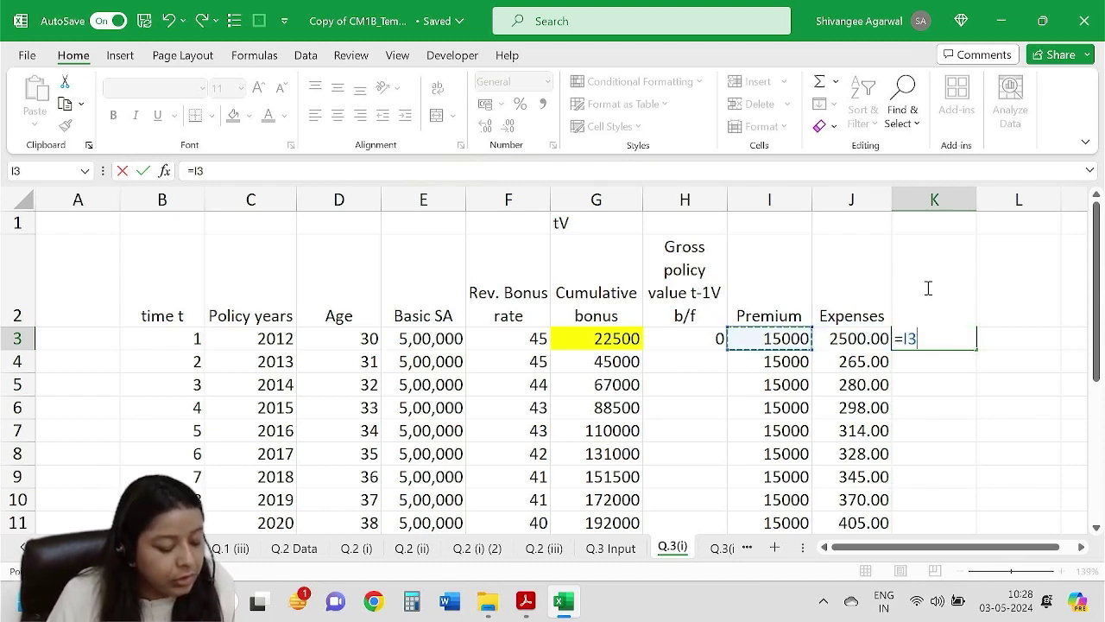
{"action": "key", "text": "Left"}
{"action": "key", "text": "Left"}
{"action": "key", "text": "Right"}
{"action": "key", "text": "Right"}
{"action": "key", "text": "Right"}
{"action": "key", "text": "Left"}
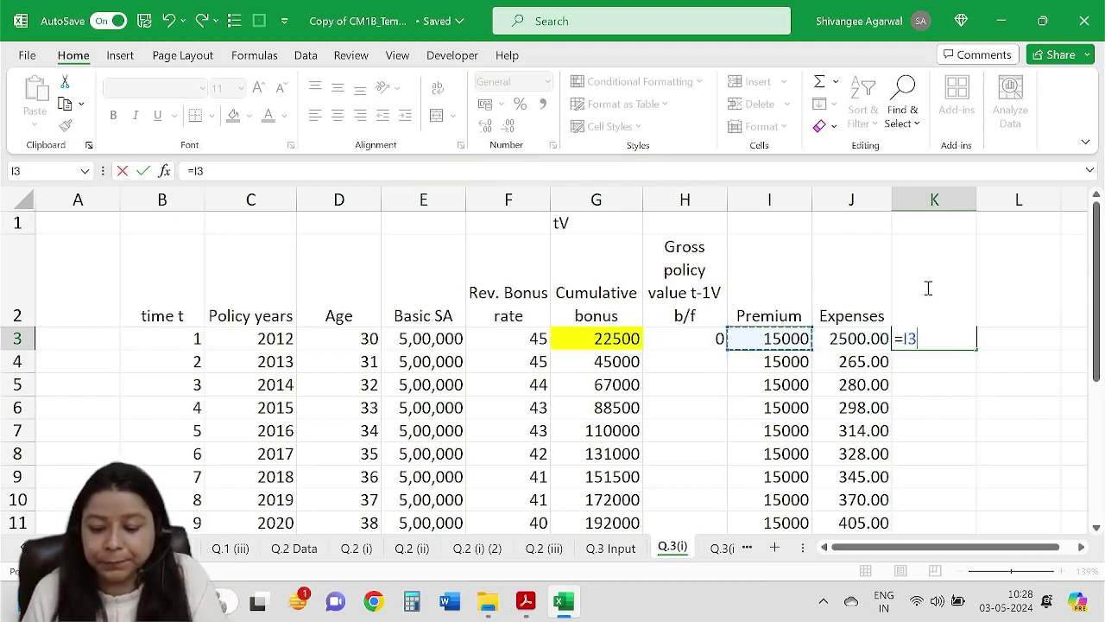
{"action": "type", "text": "*"}
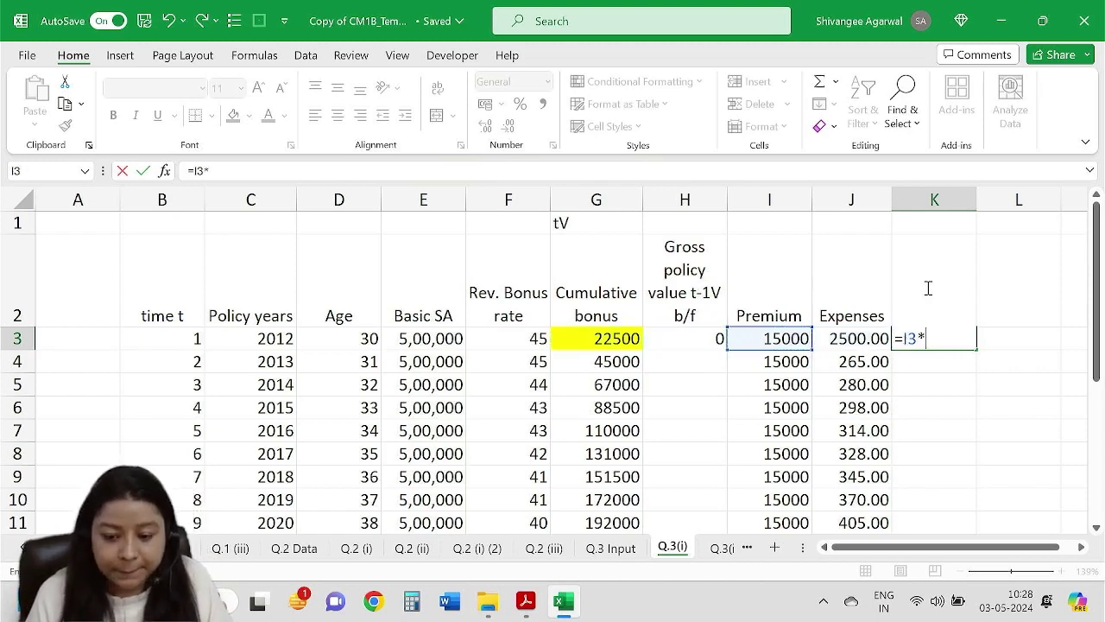
{"action": "key", "text": "ctrl+Page_Up"}
{"action": "scroll", "coordinate": [952, 395], "scroll_direction": "up", "scroll_amount": 1}
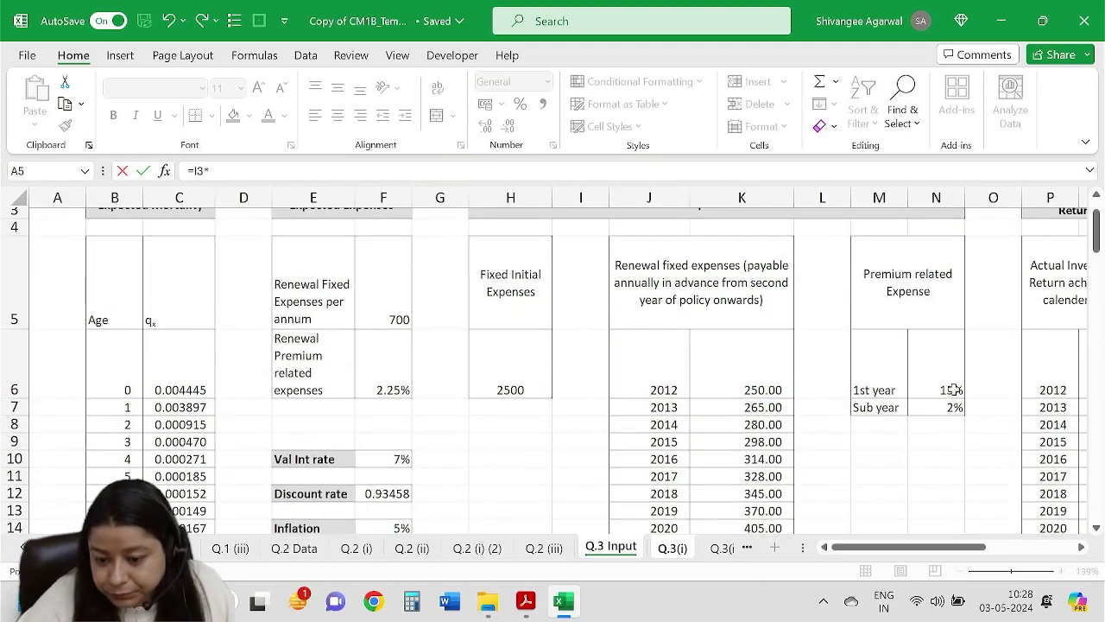
{"action": "left_click", "coordinate": [952, 395]}
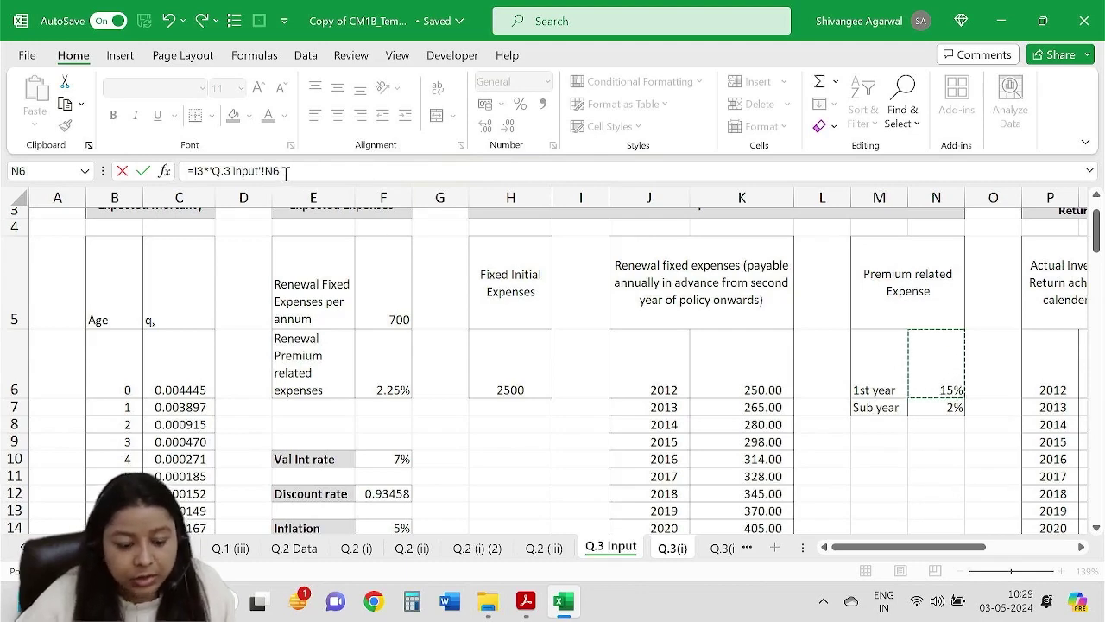
{"action": "key", "text": "Return"}
Calculate the second year's premium related expense in K4 as =I4*'Q.3 Input'!$N$7, with the rate reference absolute.
{"action": "type", "text": "="}
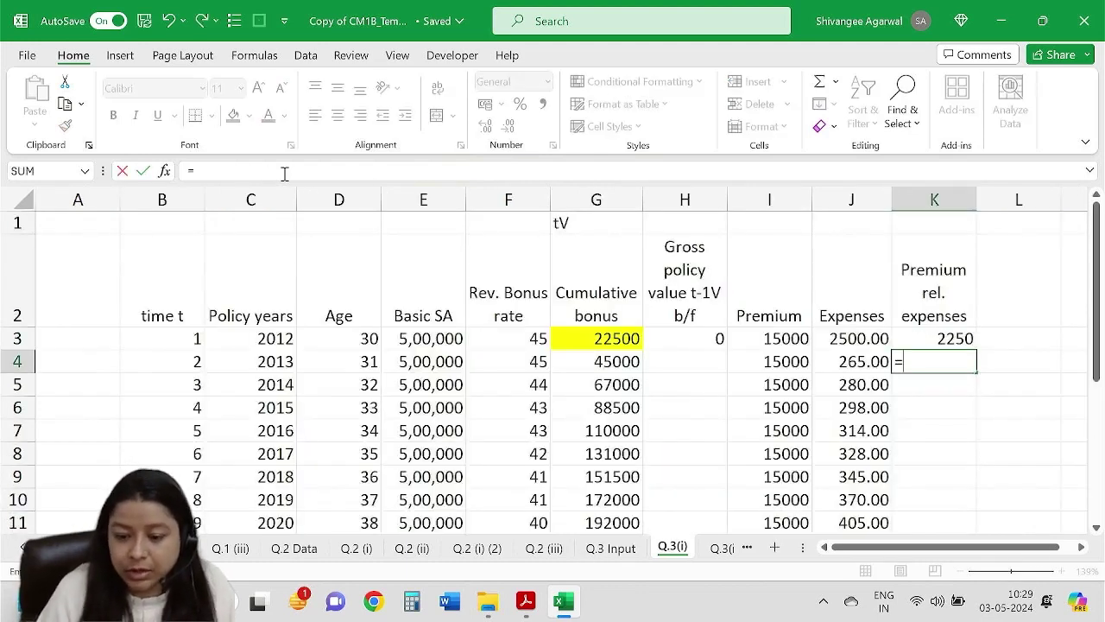
{"action": "key", "text": "Left"}
{"action": "key", "text": "Left"}
{"action": "type", "text": "*"}
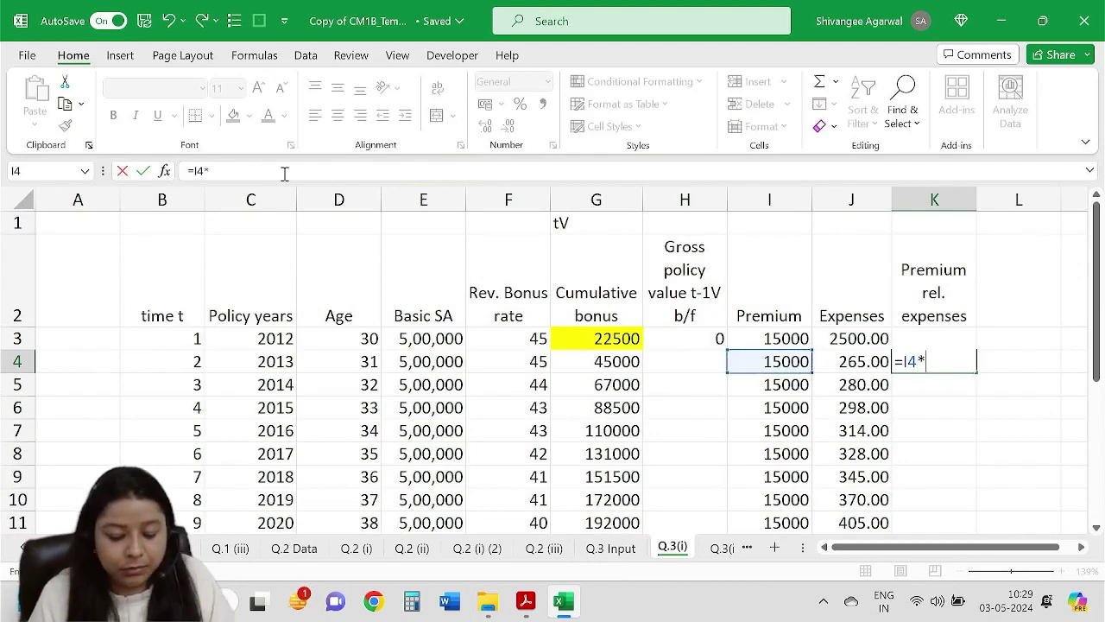
{"action": "key", "text": "ctrl+Page_Up"}
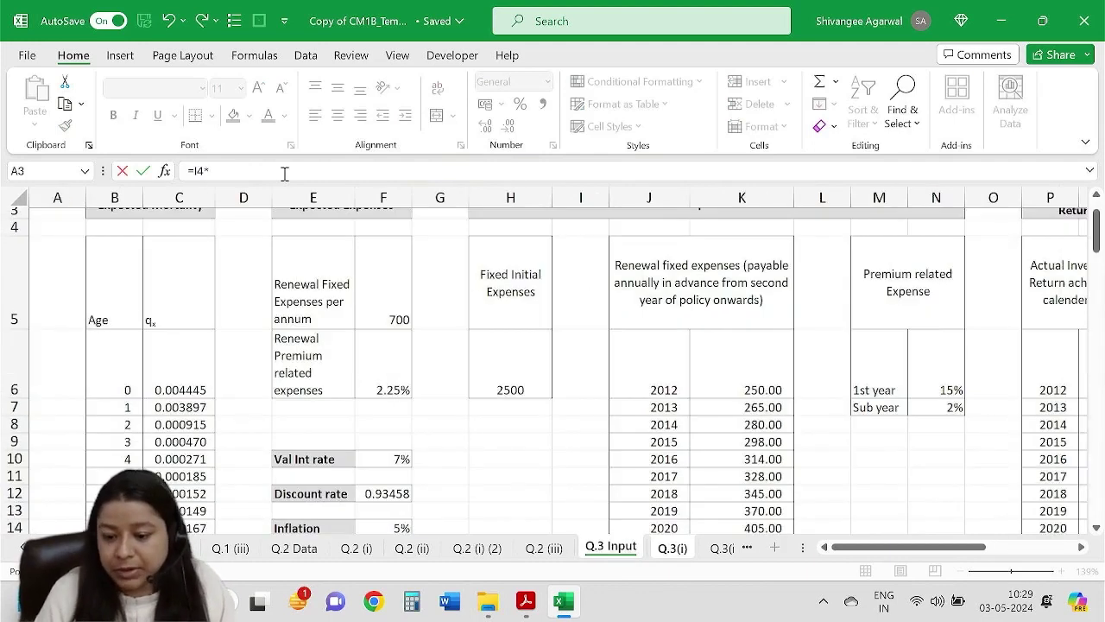
{"action": "left_click", "coordinate": [933, 408]}
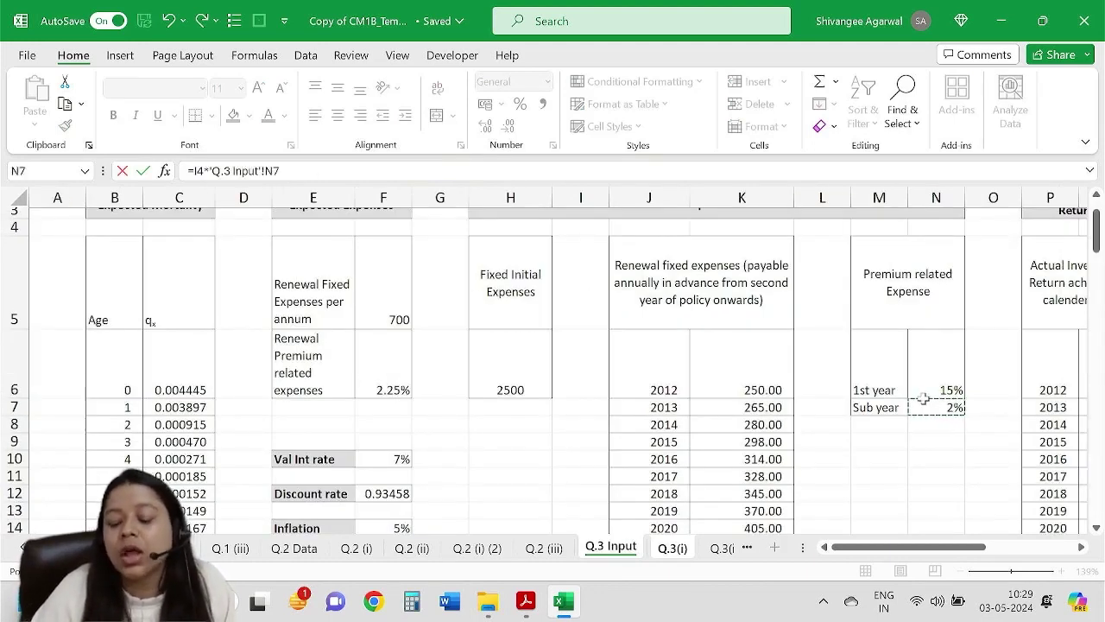
{"action": "key", "text": "Return"}
{"action": "left_click", "coordinate": [962, 363]}
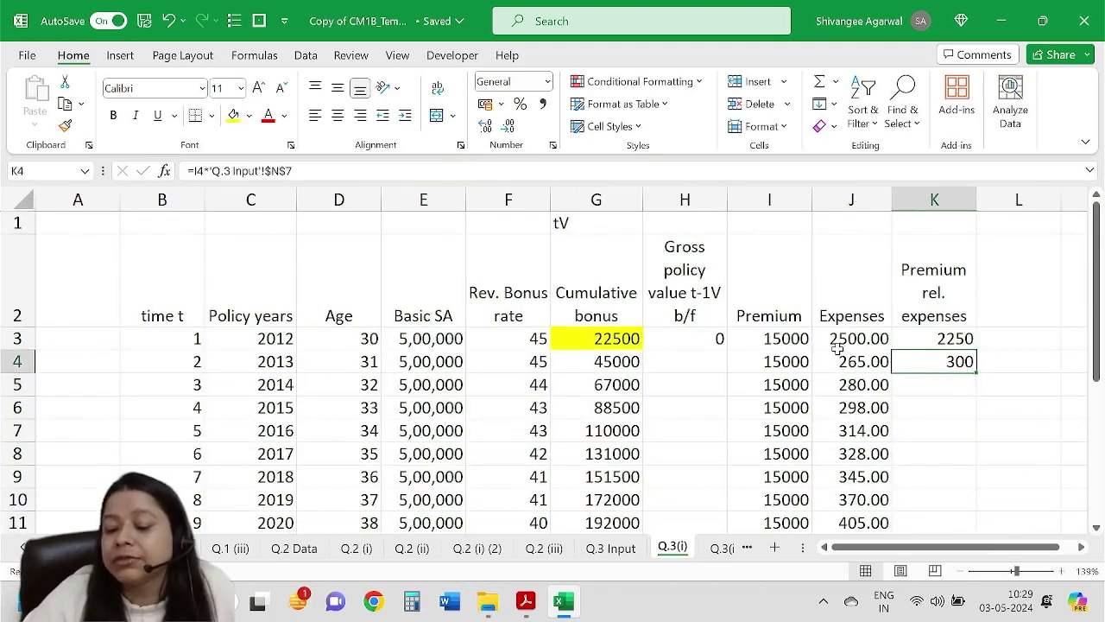
Copy the premium related expense formula in K4 down through the remaining policy years, after rechecking the rates on Q.3 Input.
{"action": "left_click", "coordinate": [122, 342]}
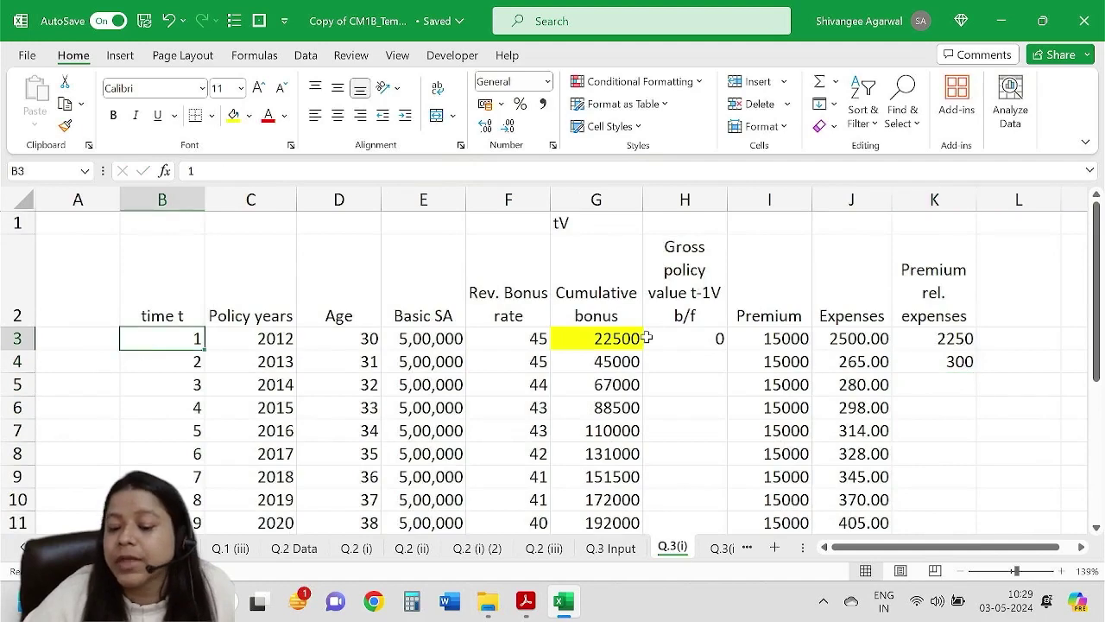
{"action": "left_click", "coordinate": [916, 334]}
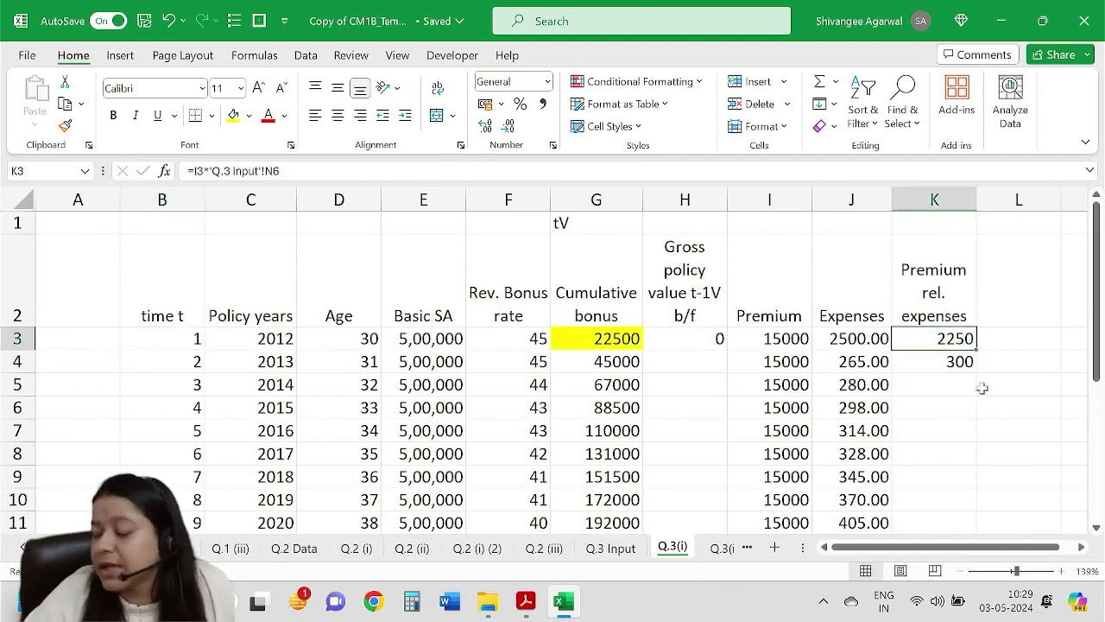
{"action": "left_click", "coordinate": [610, 547]}
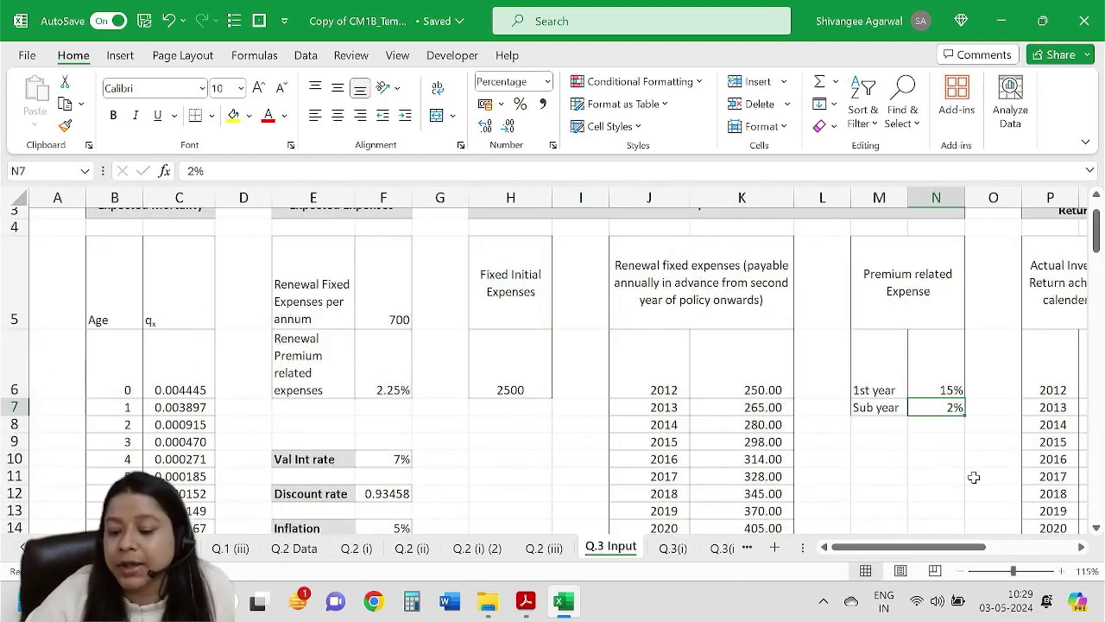
{"action": "left_click", "coordinate": [677, 549]}
{"action": "left_click", "coordinate": [953, 366]}
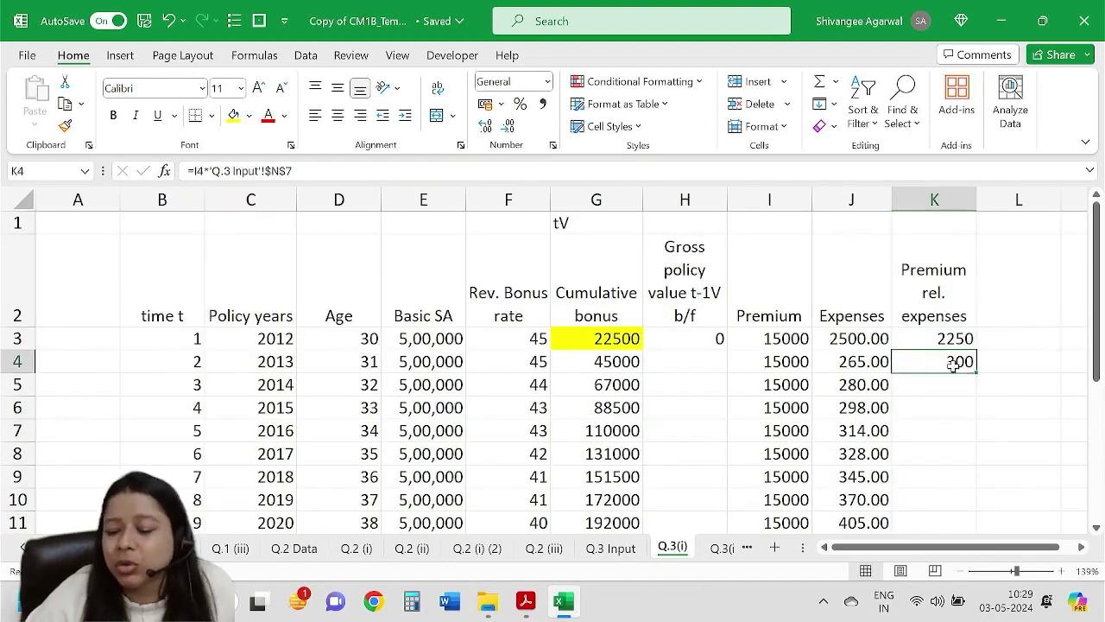
{"action": "double_click", "coordinate": [977, 372]}
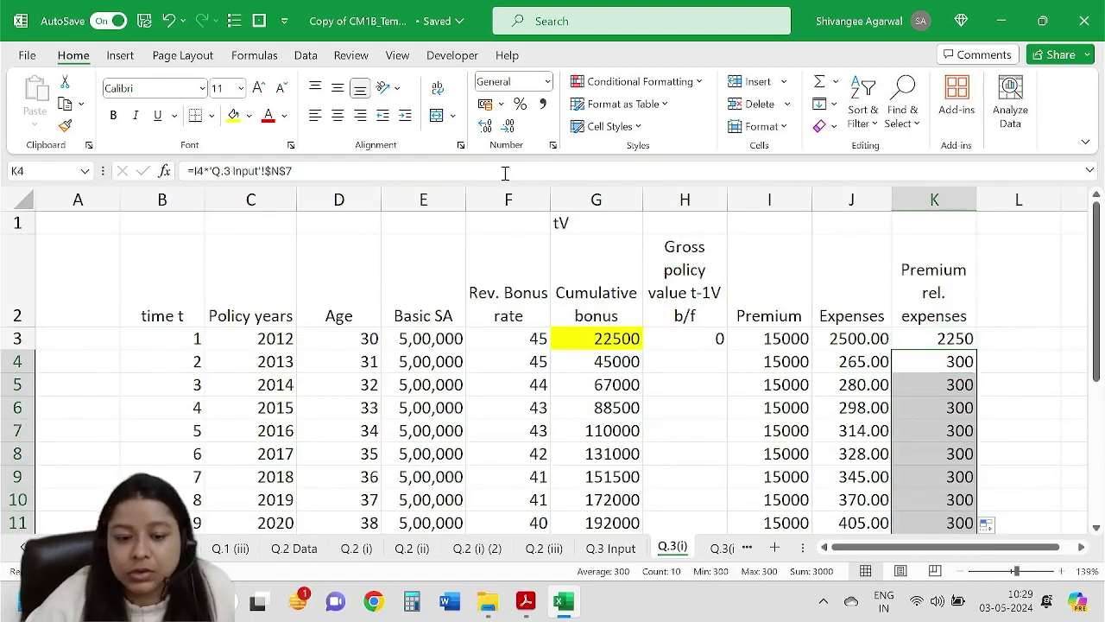
Format the premium related expenses from K4 downward with two decimal places and fit column K's width.
{"action": "left_click", "coordinate": [485, 125]}
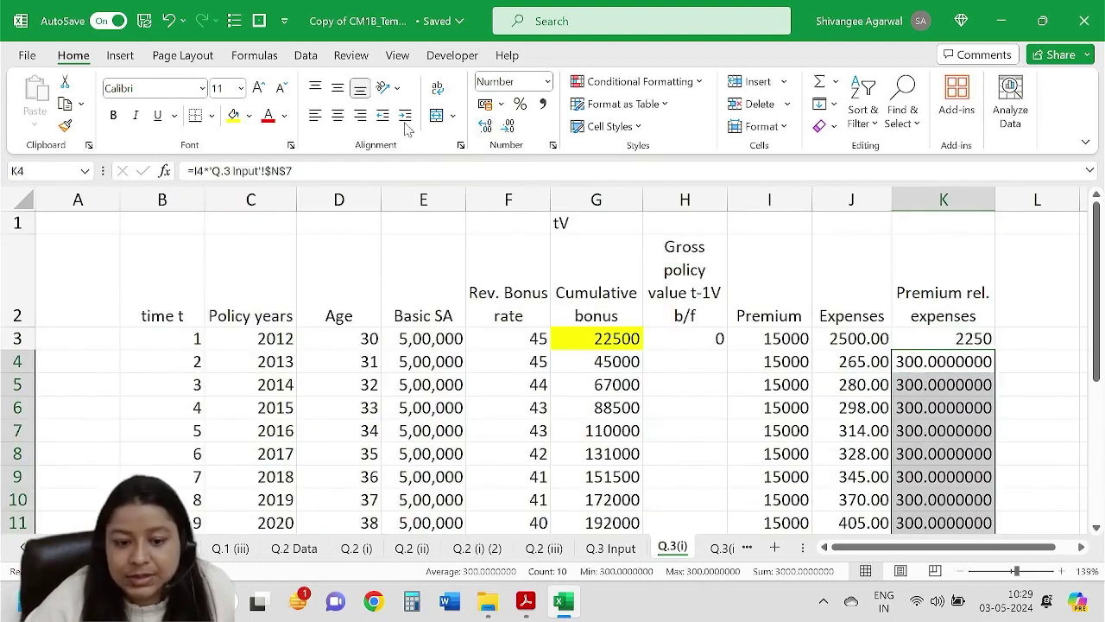
{"action": "left_click", "coordinate": [508, 125]}
{"action": "left_click", "coordinate": [508, 125]}
{"action": "left_click", "coordinate": [508, 125]}
{"action": "left_click", "coordinate": [508, 125]}
{"action": "left_click", "coordinate": [509, 126]}
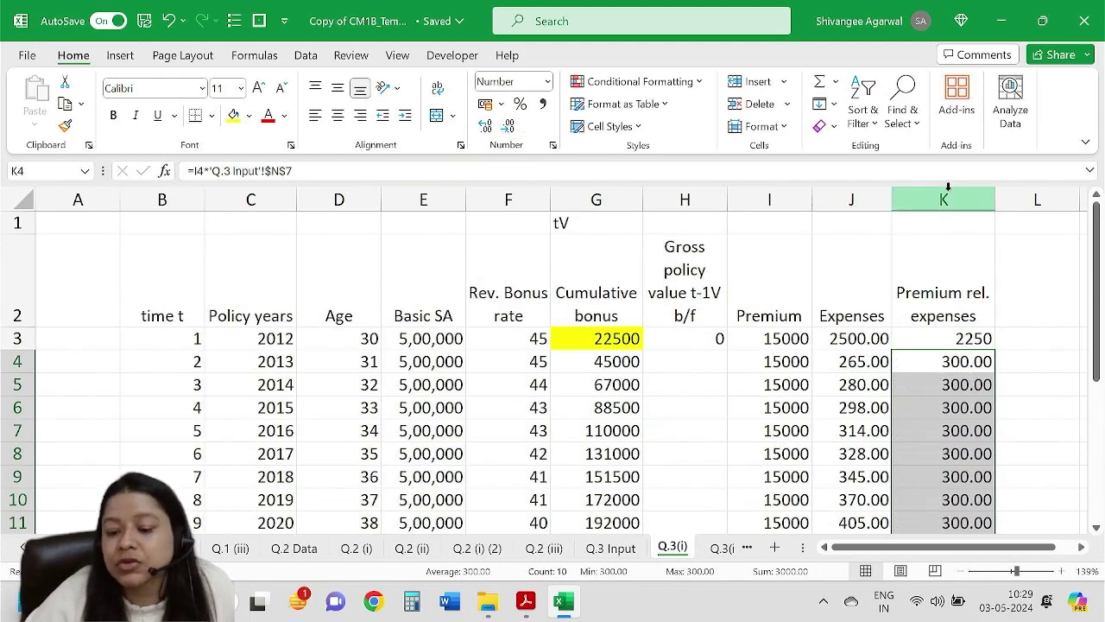
{"action": "double_click", "coordinate": [995, 197]}
Format the first year's premium related expense in K3 with two decimal places.
{"action": "left_click", "coordinate": [941, 337]}
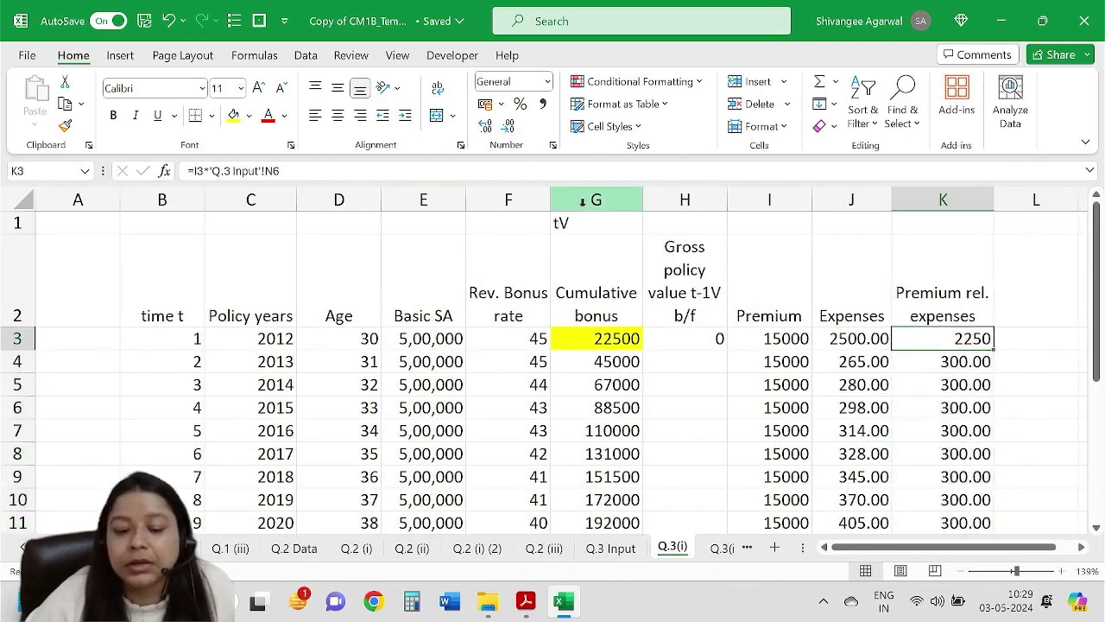
{"action": "left_click", "coordinate": [485, 125]}
{"action": "left_click", "coordinate": [508, 125]}
{"action": "left_click", "coordinate": [509, 125]}
{"action": "left_click", "coordinate": [508, 125]}
{"action": "left_click", "coordinate": [508, 126]}
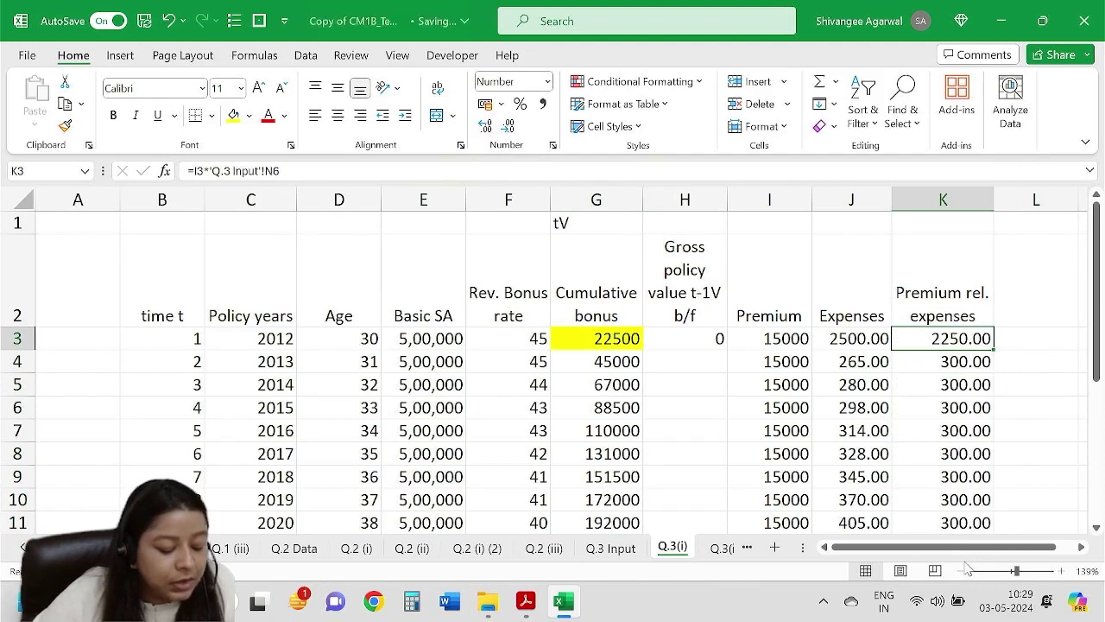
Enter the header "Investment return" in L2.
{"action": "left_click", "coordinate": [1038, 302]}
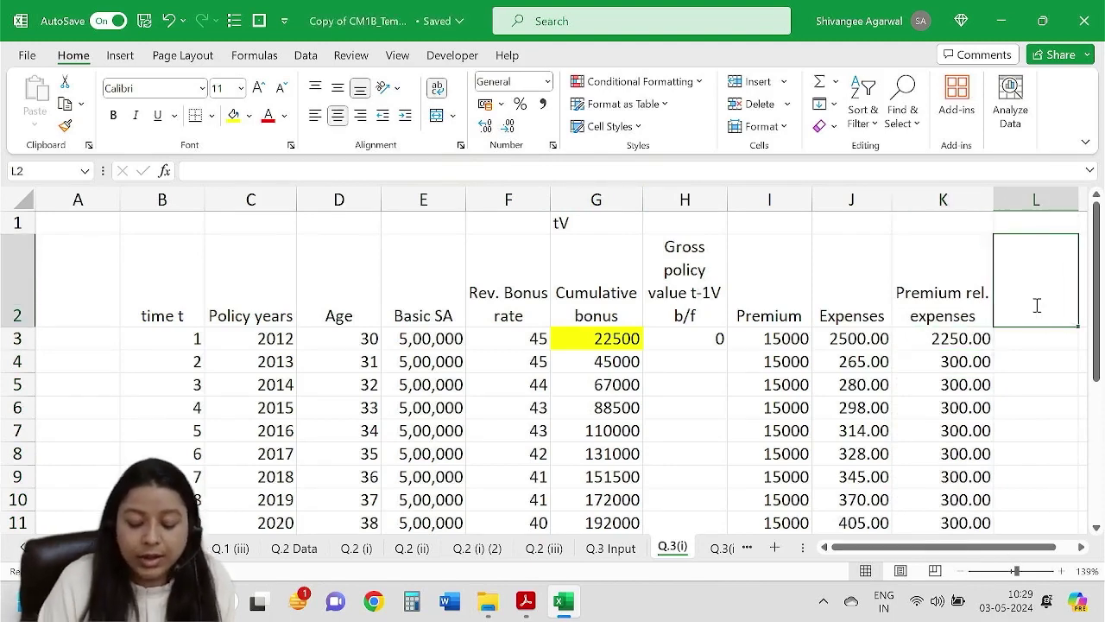
{"action": "type", "text": "Investe"}
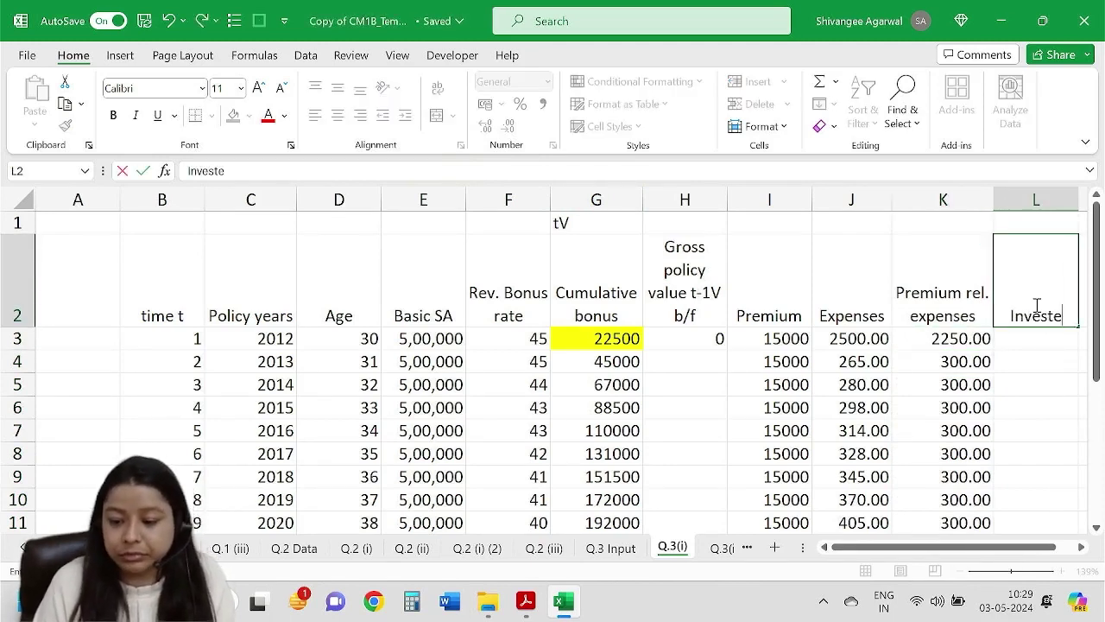
{"action": "key", "text": "BackSpace"}
{"action": "type", "text": "ment"}
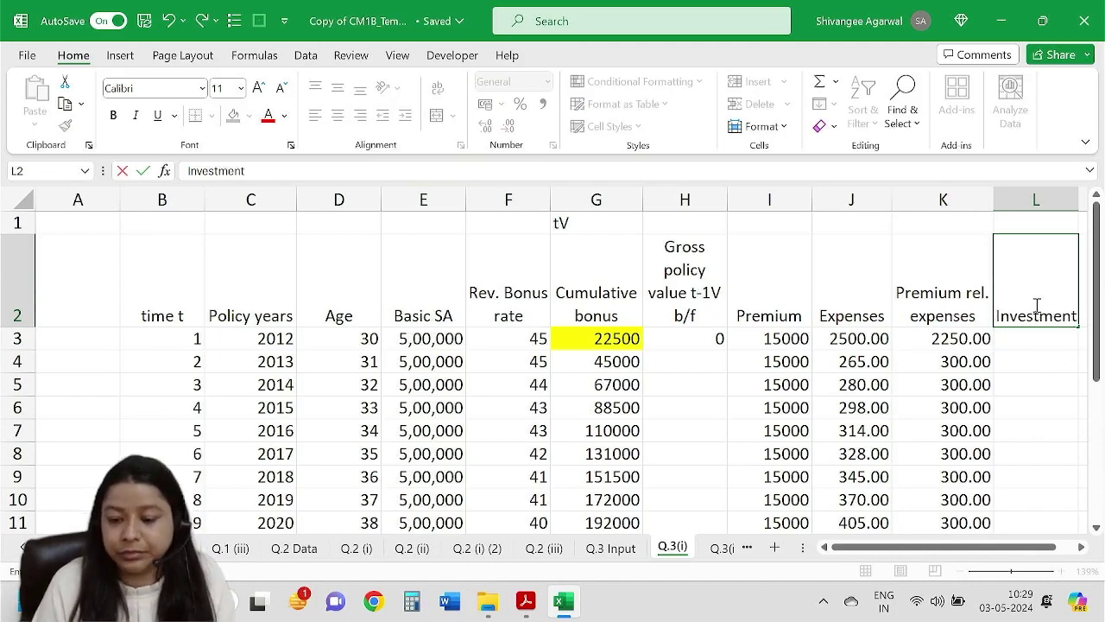
{"action": "left_click_drag", "start_coordinate": [872, 546], "coordinate": [889, 542]}
{"action": "type", "text": "return"}
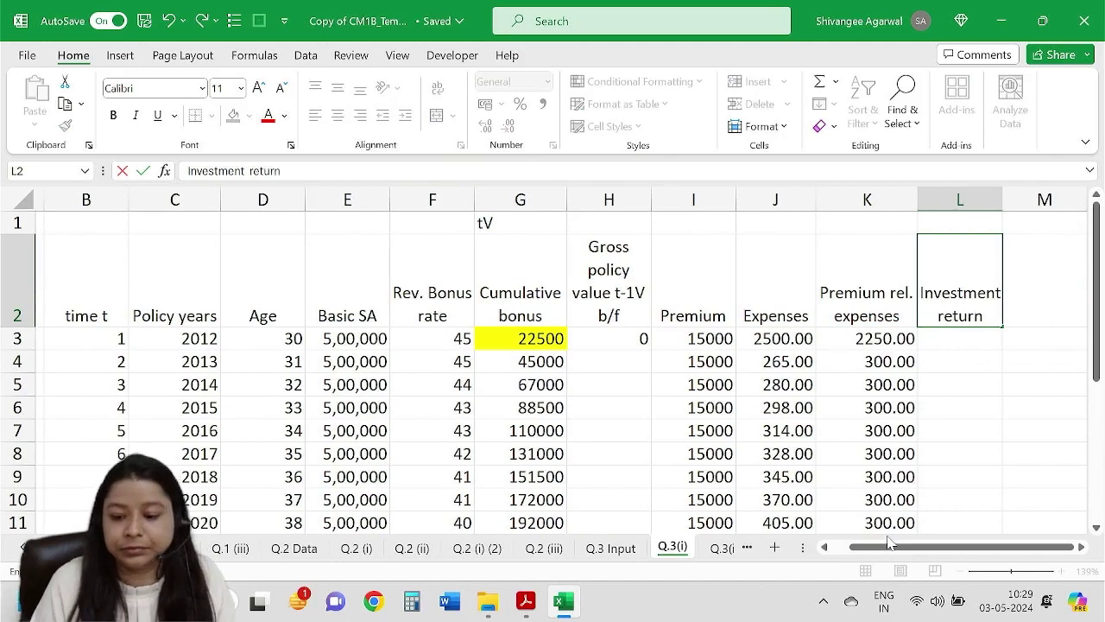
{"action": "key", "text": "Return"}
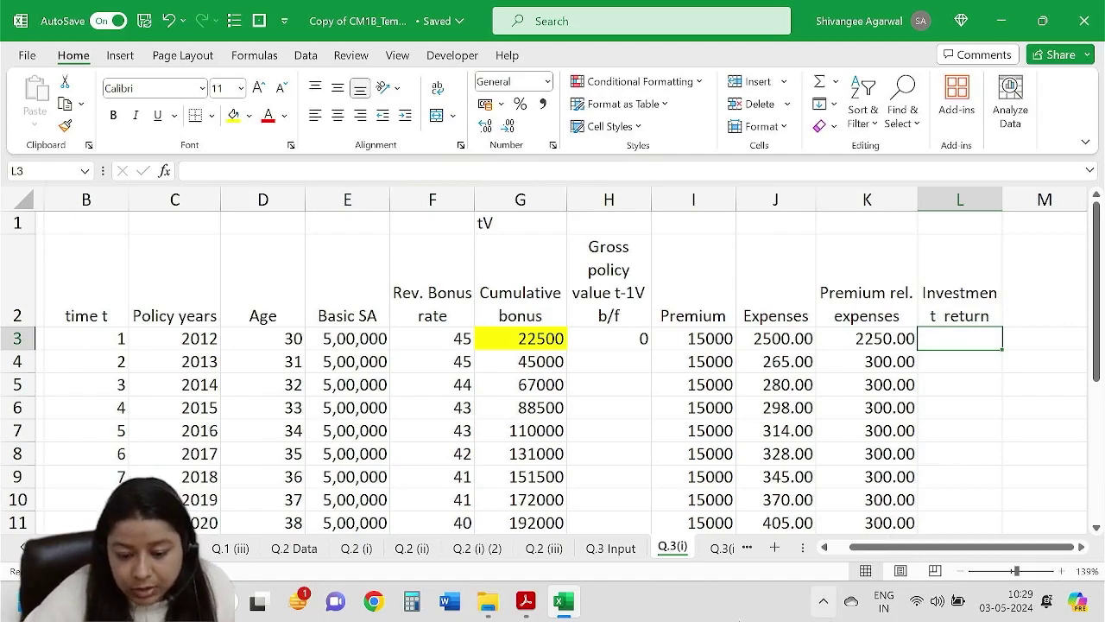
Examine the actual investment returns by calendar year on Q.3 Input and the question text in the CM1B PDF, returning to Q.3(i).
{"action": "left_click", "coordinate": [631, 555]}
{"action": "left_click_drag", "start_coordinate": [898, 547], "coordinate": [923, 552]}
{"action": "scroll", "coordinate": [827, 391], "scroll_direction": "up", "scroll_amount": 1}
{"action": "left_click", "coordinate": [751, 350]}
{"action": "left_click_drag", "start_coordinate": [751, 350], "coordinate": [777, 475]}
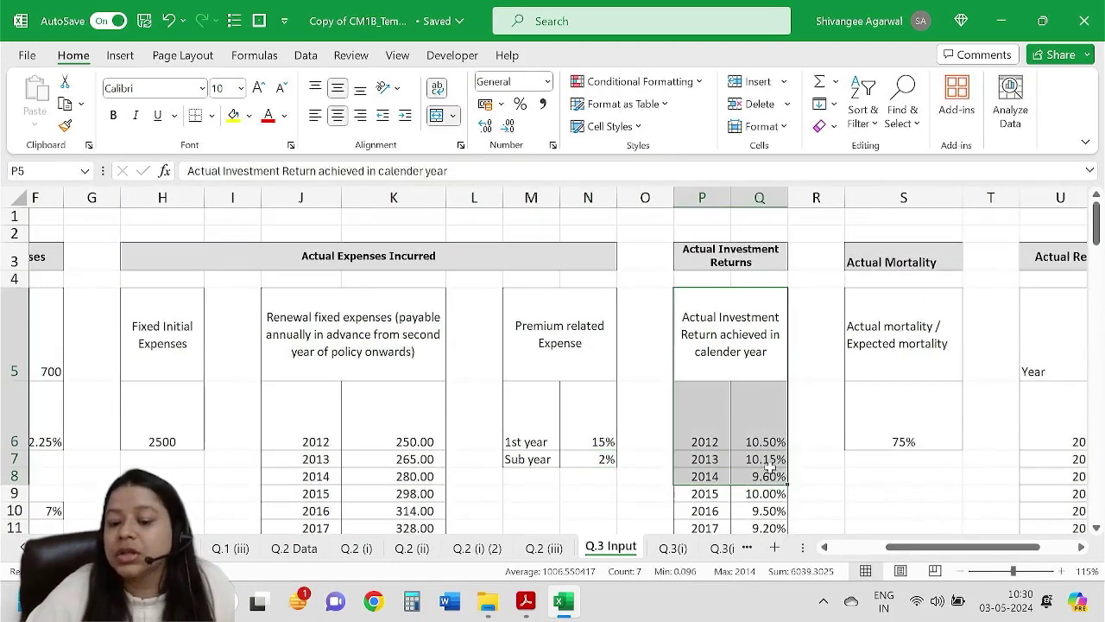
{"action": "left_click", "coordinate": [747, 425]}
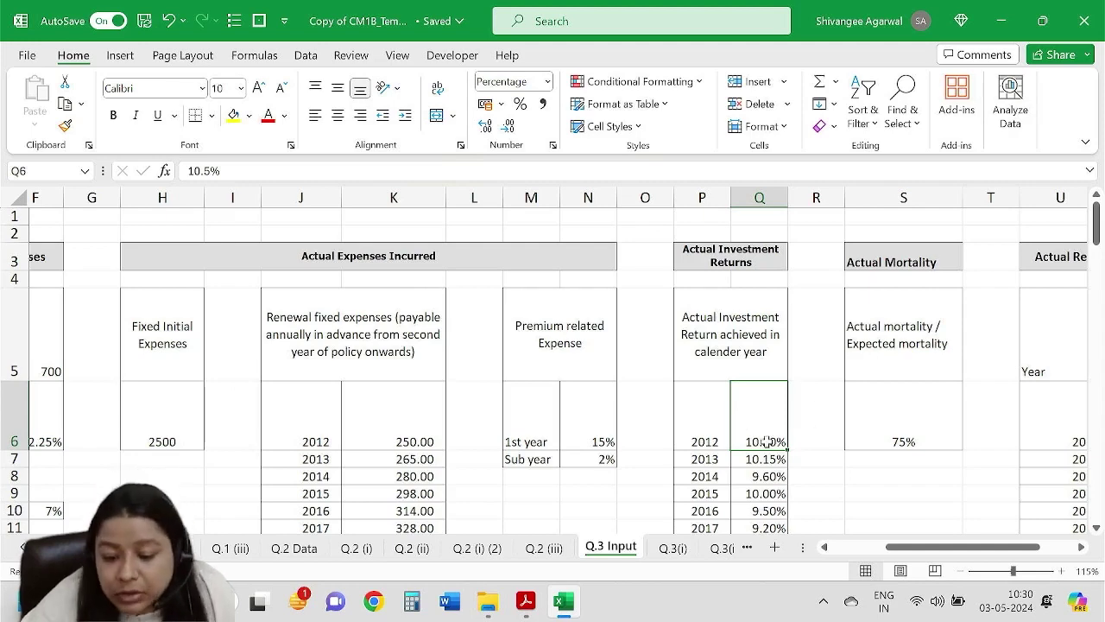
{"action": "scroll", "coordinate": [751, 428], "scroll_direction": "down", "scroll_amount": 1}
{"action": "scroll", "coordinate": [750, 429], "scroll_direction": "down", "scroll_amount": 1}
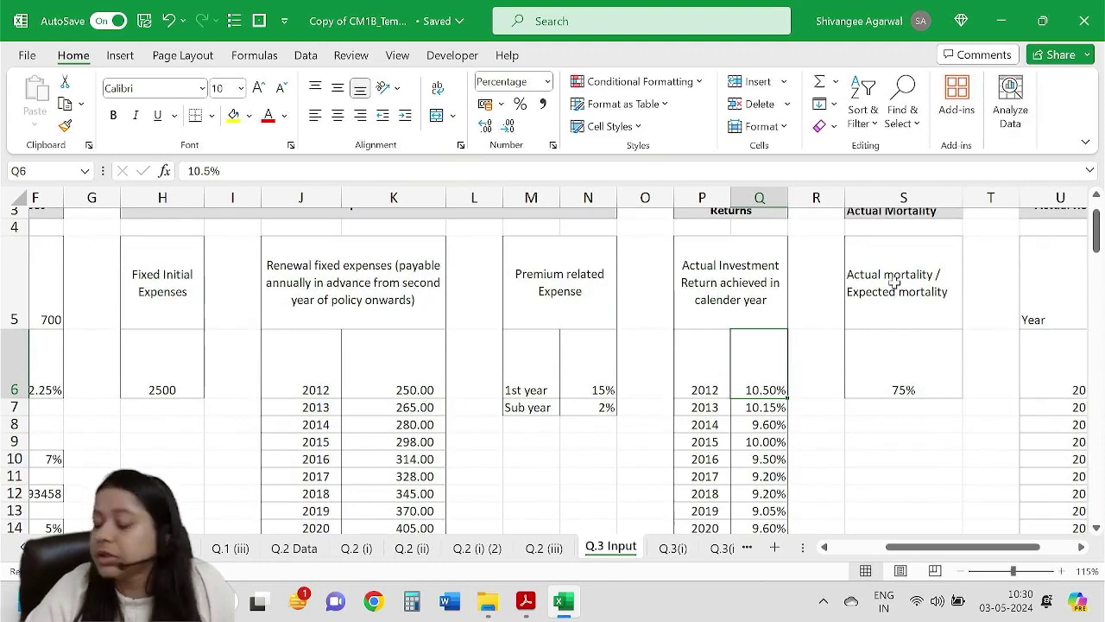
{"action": "key", "text": "alt+Tab"}
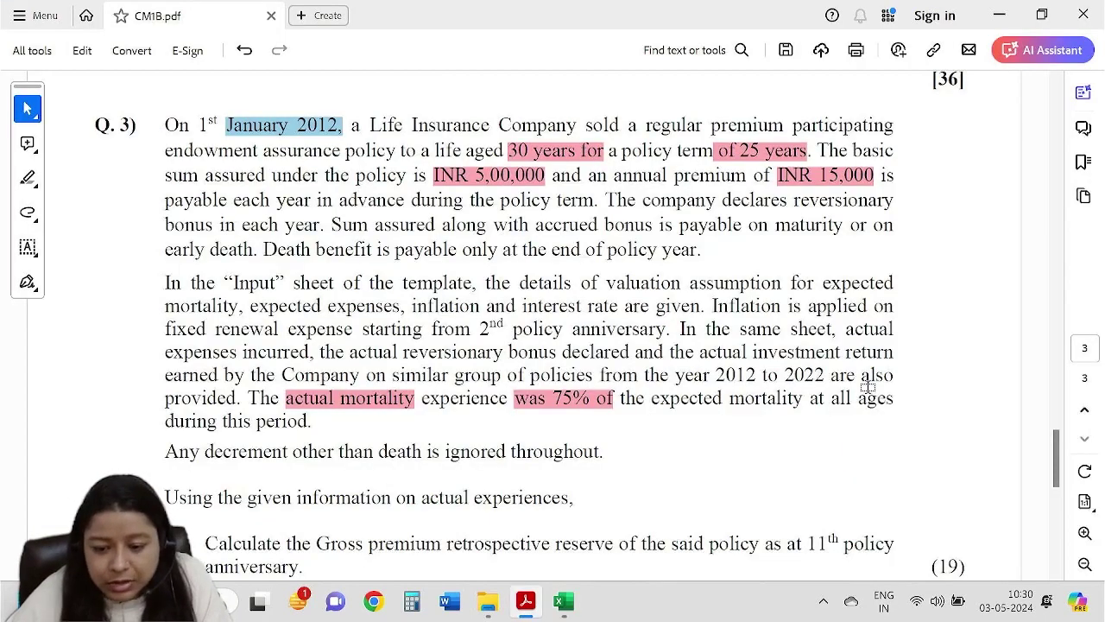
{"action": "key", "text": "alt+Tab"}
{"action": "left_click", "coordinate": [666, 551]}
Replace the L2 header with "(t-1V + P - Exp)@ at end of year".
{"action": "left_click", "coordinate": [932, 315]}
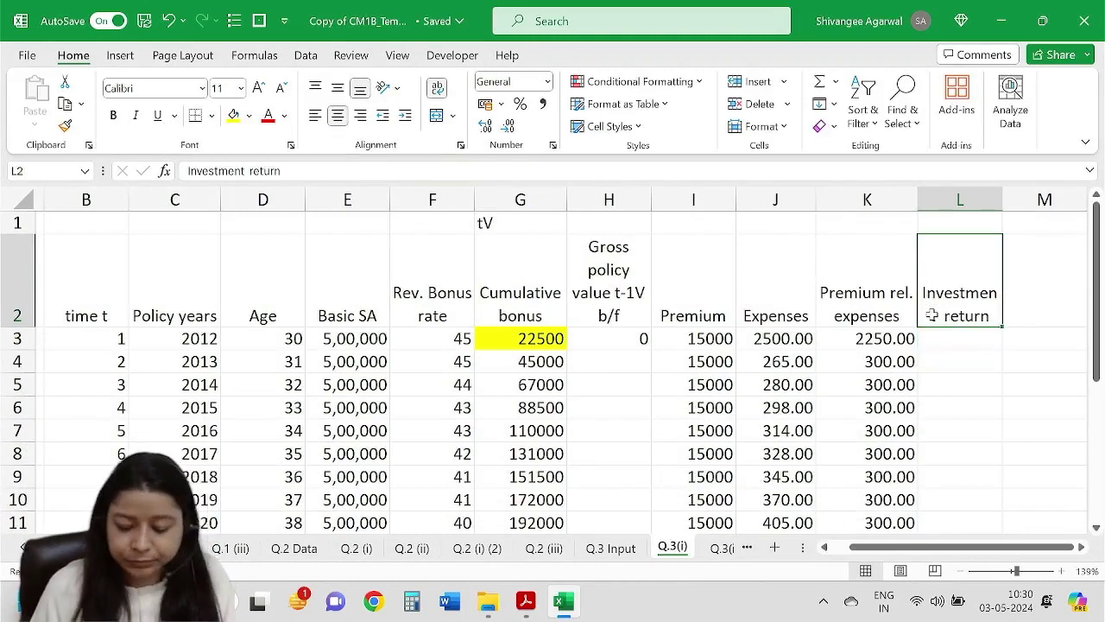
{"action": "type", "text": "("}
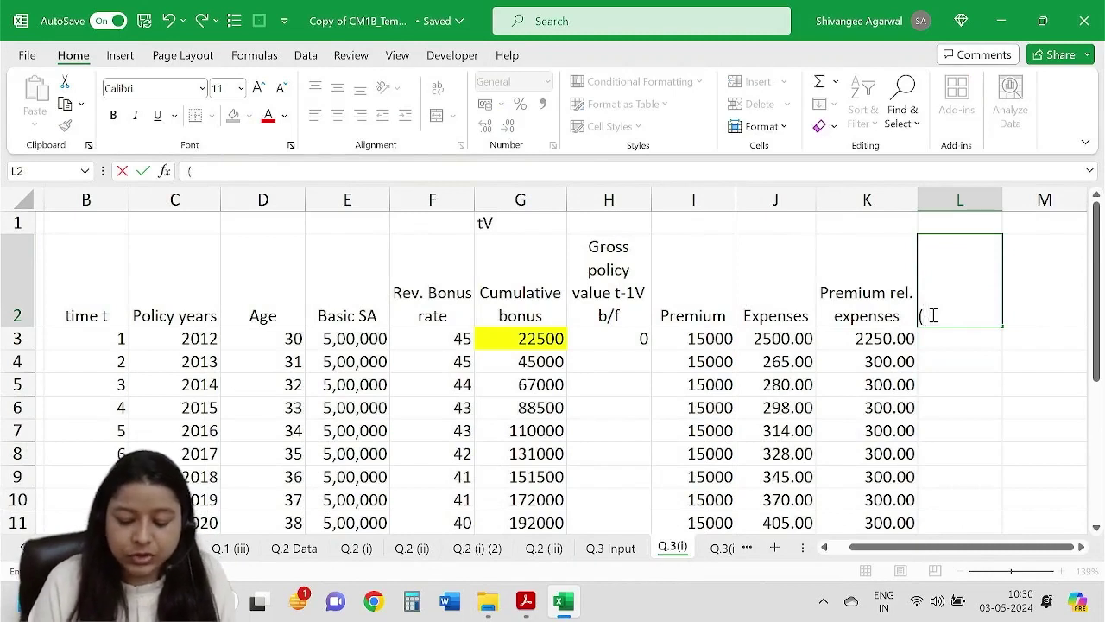
{"action": "type", "text": "t-1V"}
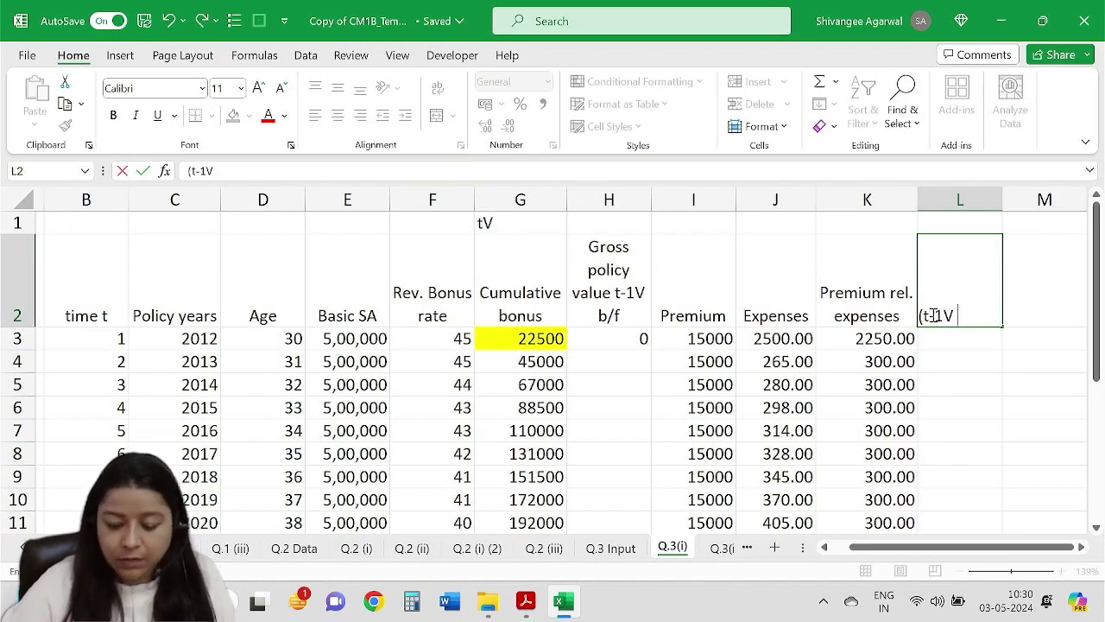
{"action": "type", "text": " + P - "}
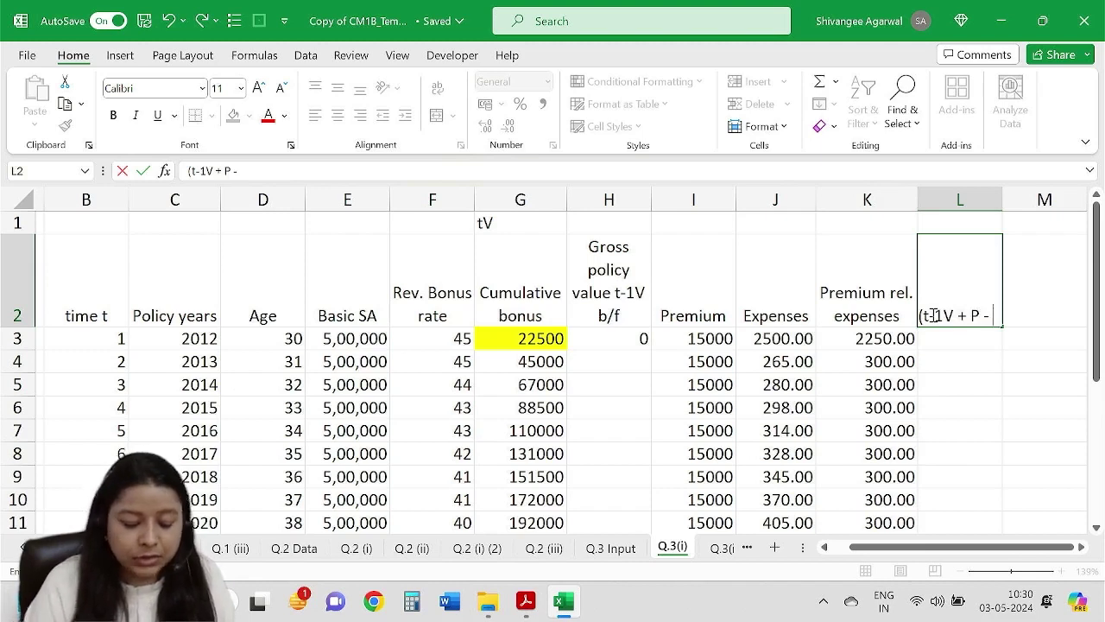
{"action": "type", "text": "E"}
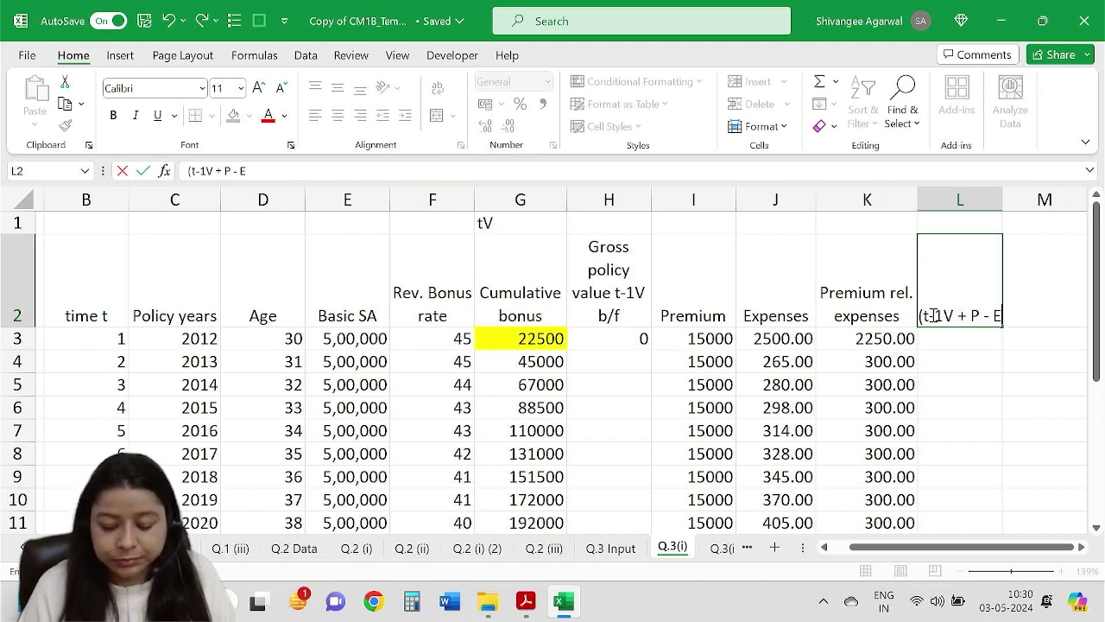
{"action": "type", "text": "xp"}
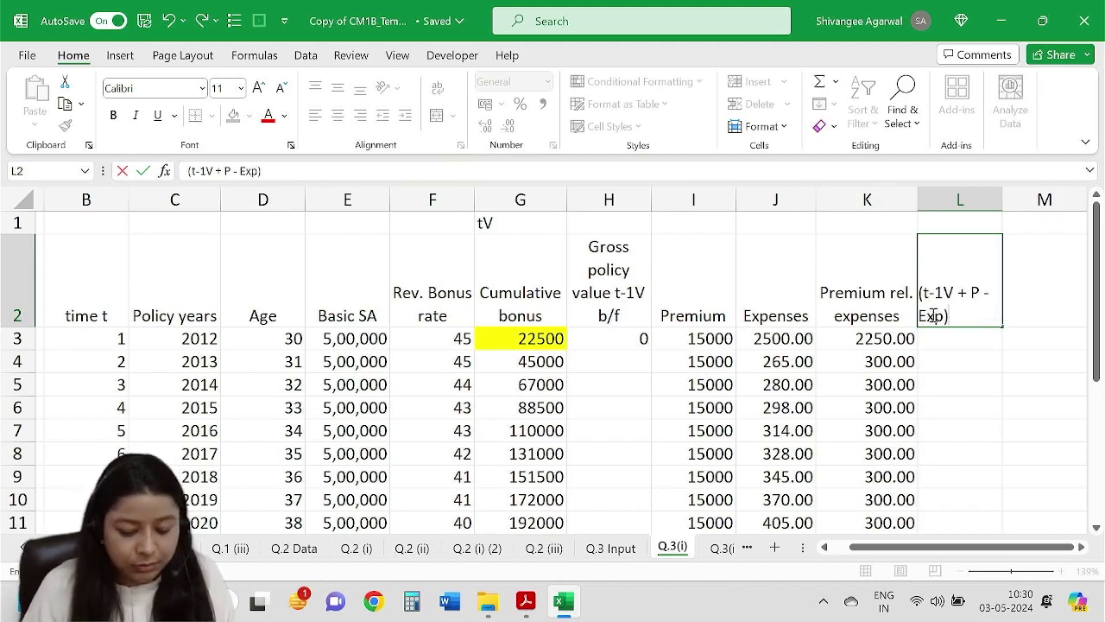
{"action": "type", "text": ")@ at"}
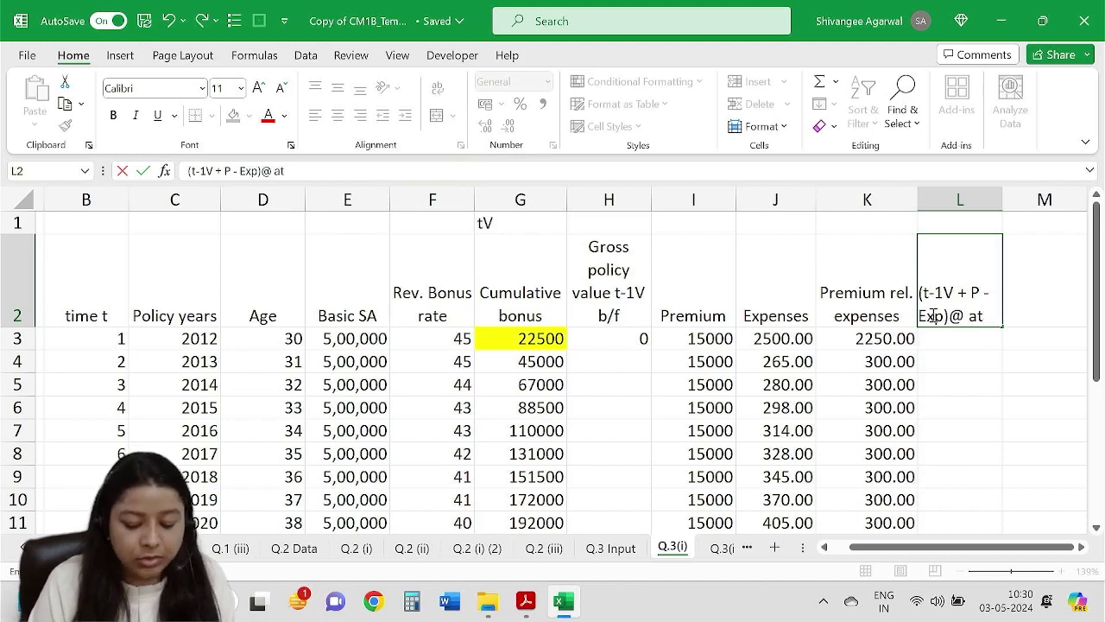
{"action": "type", "text": " end of"}
{"action": "type", "text": "years"}
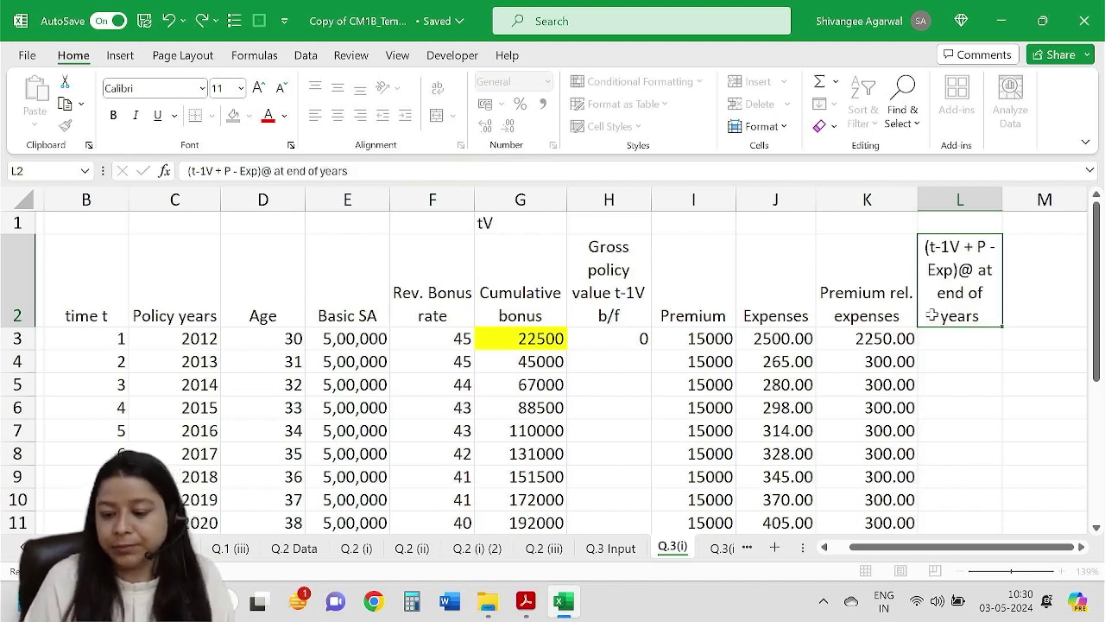
{"action": "key", "text": "Return"}
{"action": "left_click", "coordinate": [972, 315]}
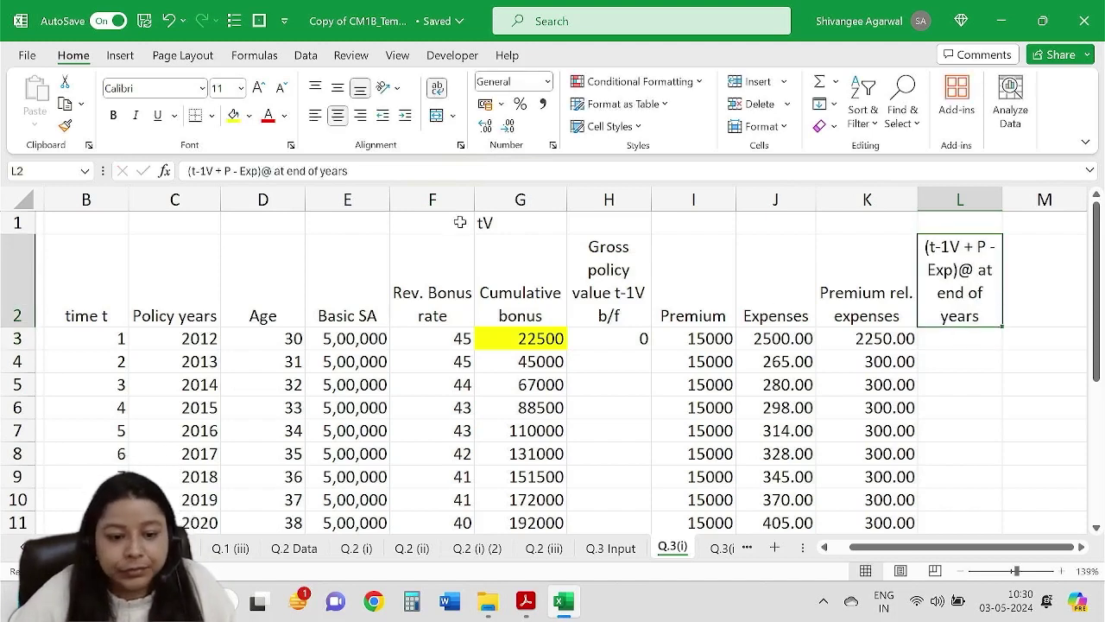
{"action": "left_click", "coordinate": [412, 171]}
{"action": "key", "text": "BackSpace"}
{"action": "key", "text": "Return"}
Begin the L3 formula with =(H3+I3-J3-K3, adding the premium to the brought-forward policy value and subtracting both expense amounts.
{"action": "type", "text": "=("}
{"action": "key", "text": "Left"}
{"action": "key", "text": "Left"}
{"action": "key", "text": "Left"}
{"action": "key", "text": "Left"}
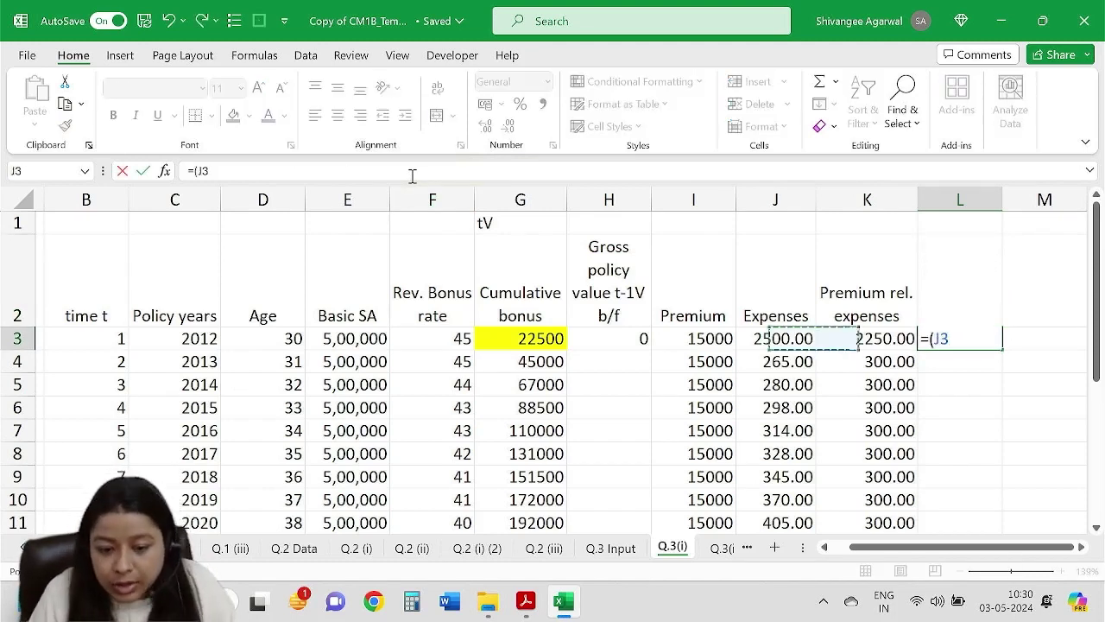
{"action": "type", "text": "+"}
{"action": "key", "text": "Left"}
{"action": "key", "text": "Left"}
{"action": "key", "text": "Left"}
{"action": "type", "text": "-"}
{"action": "key", "text": "Left"}
{"action": "key", "text": "Left"}
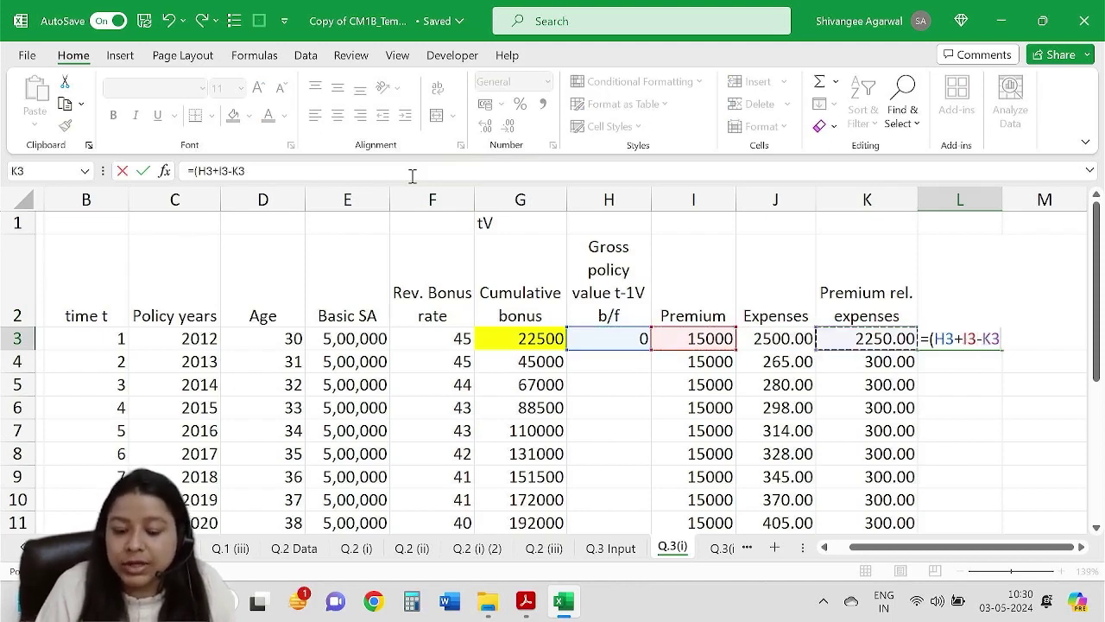
{"action": "type", "text": "-"}
{"action": "key", "text": "Left"}
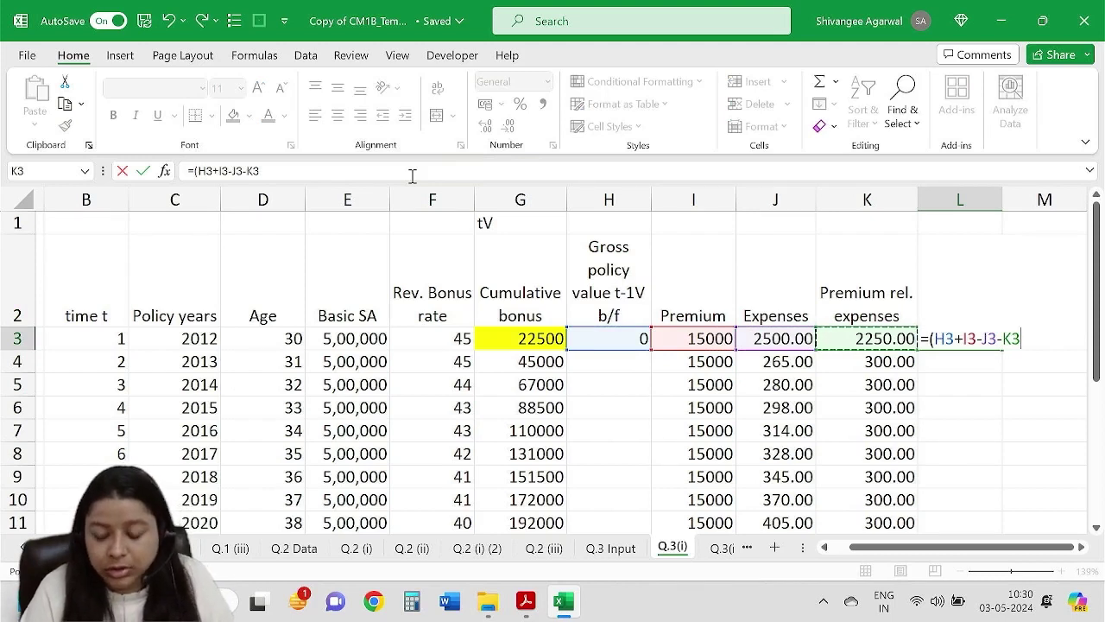
Complete the L3 formula by multiplying the bracketed sum by (1+'Q.3 Input'!Q6), the 2012 actual investment return.
{"action": "type", "text": ")*"}
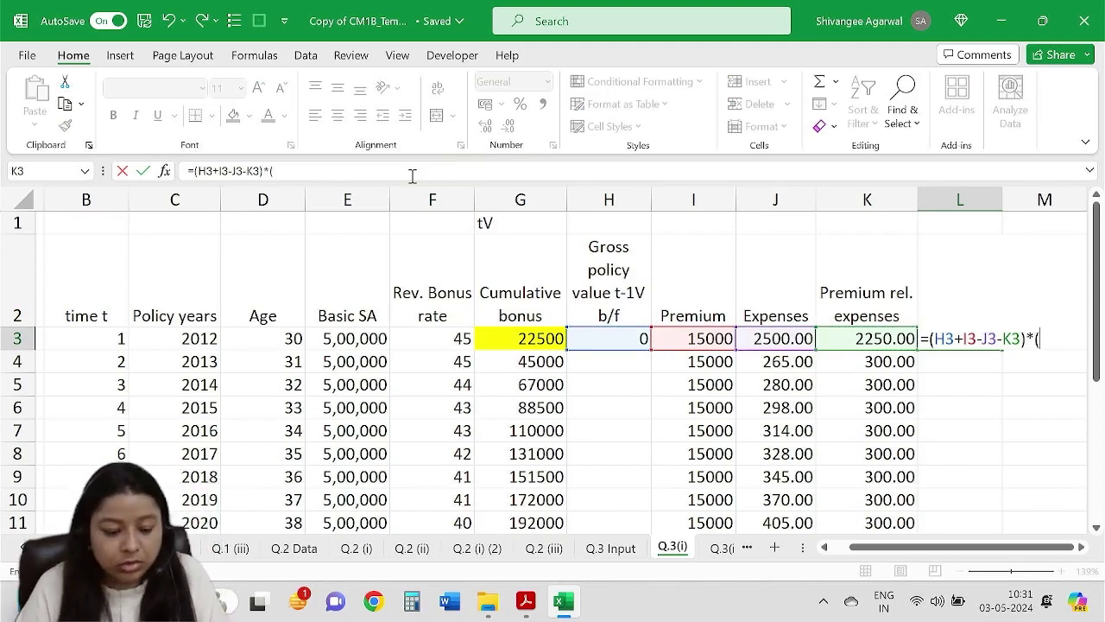
{"action": "type", "text": "(1+"}
{"action": "key", "text": "ctrl+Page_Up"}
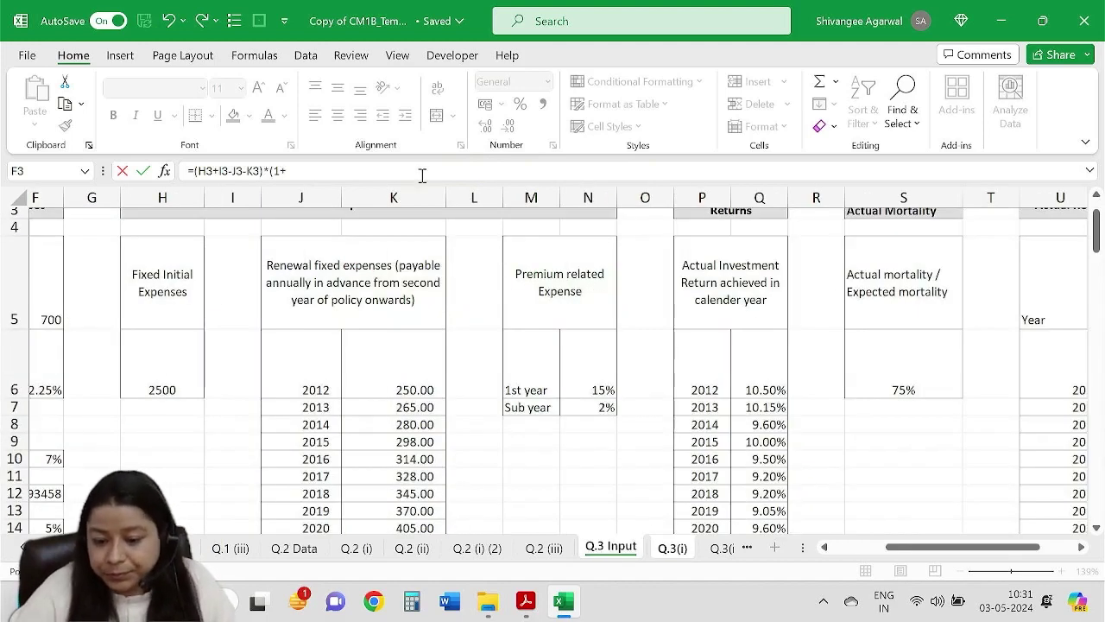
{"action": "left_click", "coordinate": [749, 350]}
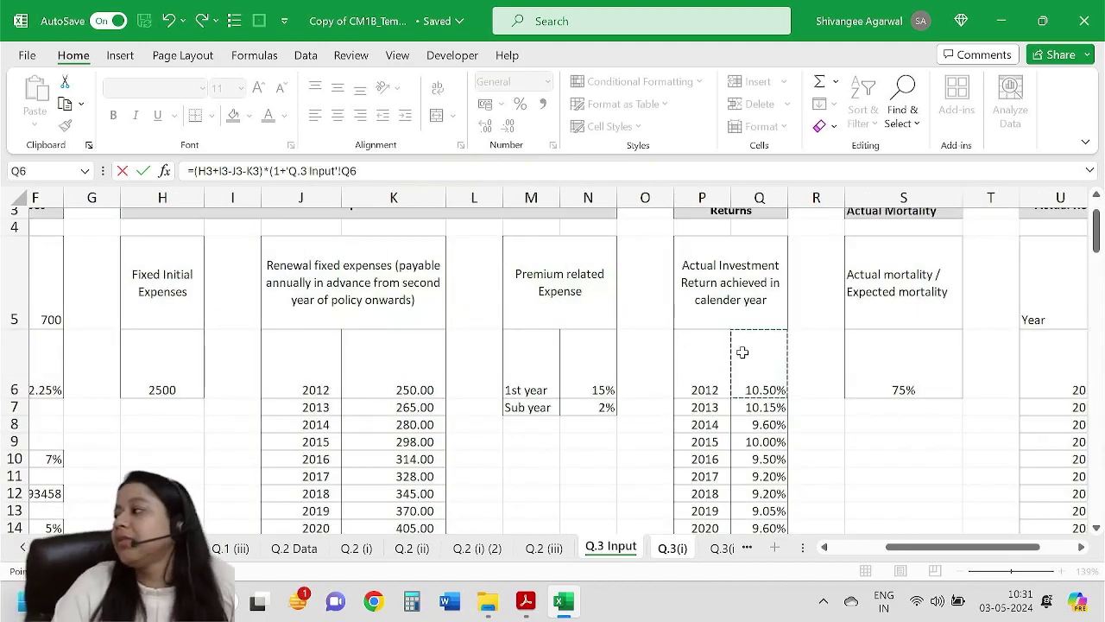
{"action": "scroll", "coordinate": [742, 363], "scroll_direction": "down", "scroll_amount": 2}
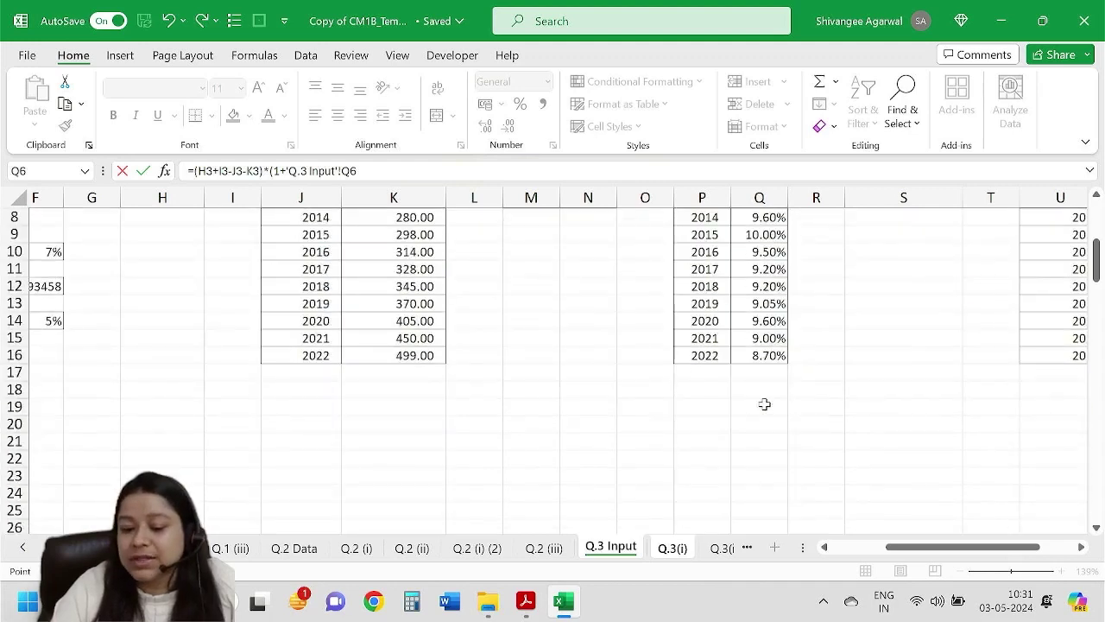
{"action": "scroll", "coordinate": [765, 402], "scroll_direction": "up", "scroll_amount": 1}
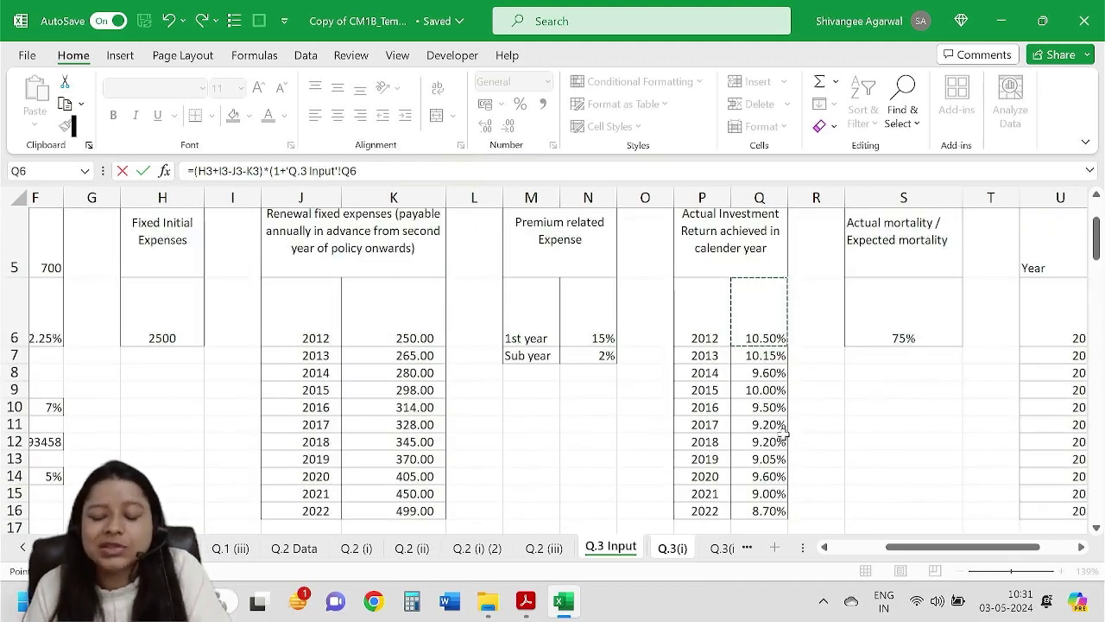
{"action": "key", "text": "Return"}
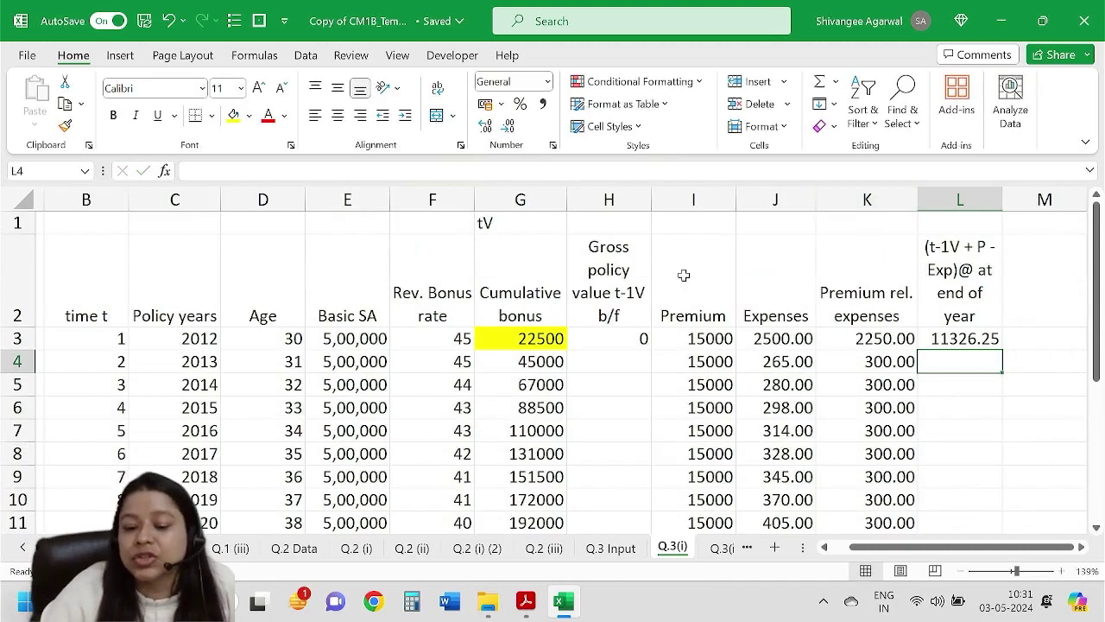
Copy the L3 end-of-year accumulation formula down column L for all policy years.
{"action": "left_click", "coordinate": [421, 200]}
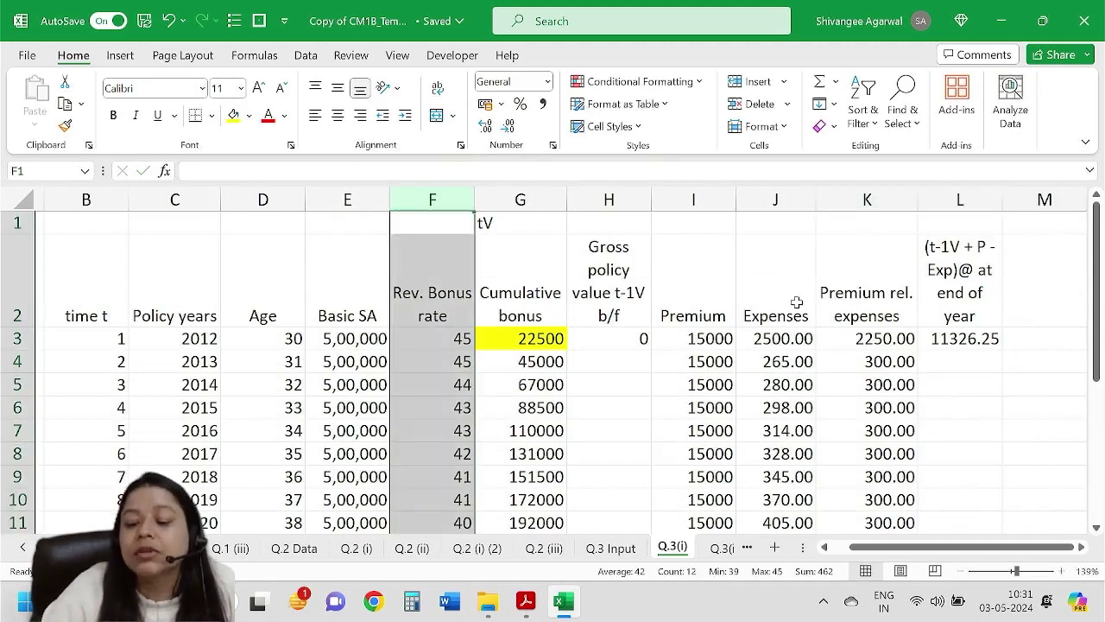
{"action": "left_click", "coordinate": [839, 259]}
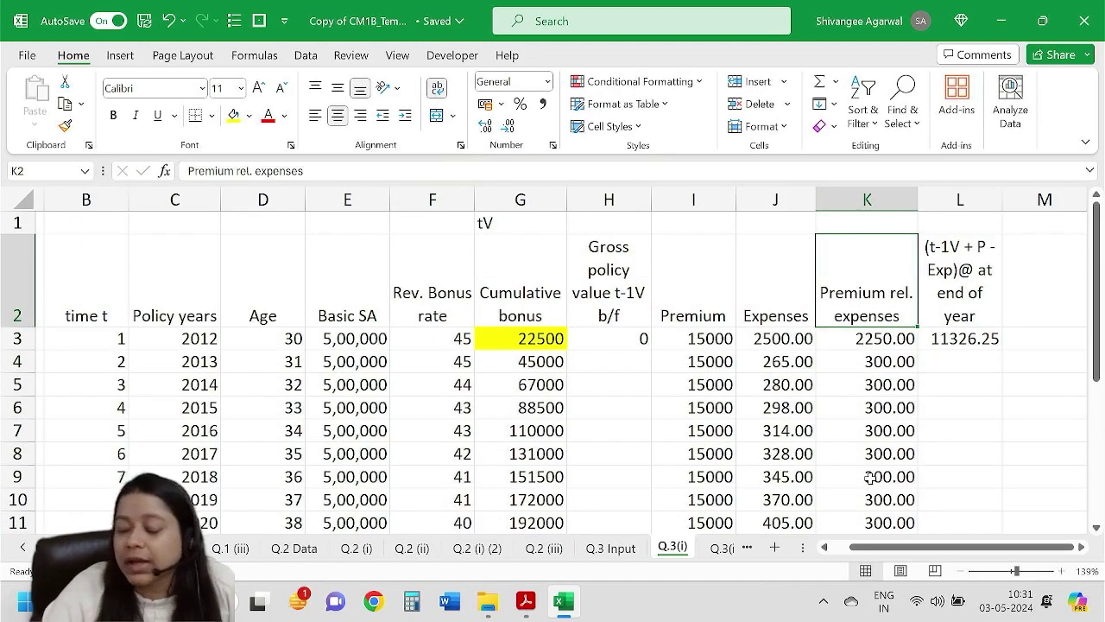
{"action": "left_click", "coordinate": [143, 337]}
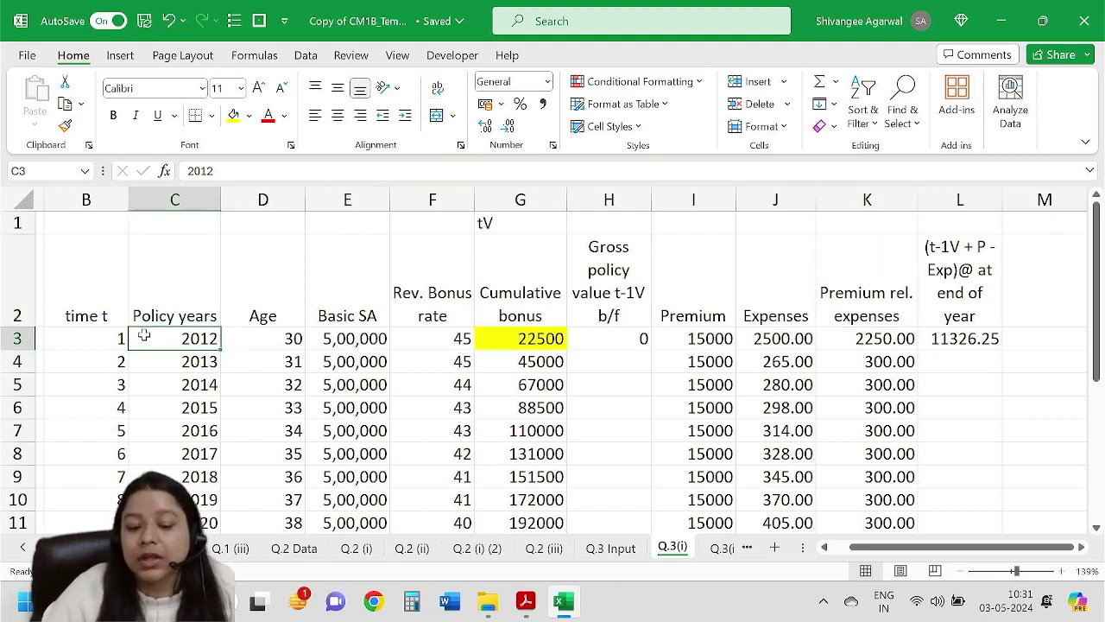
{"action": "left_click", "coordinate": [965, 338]}
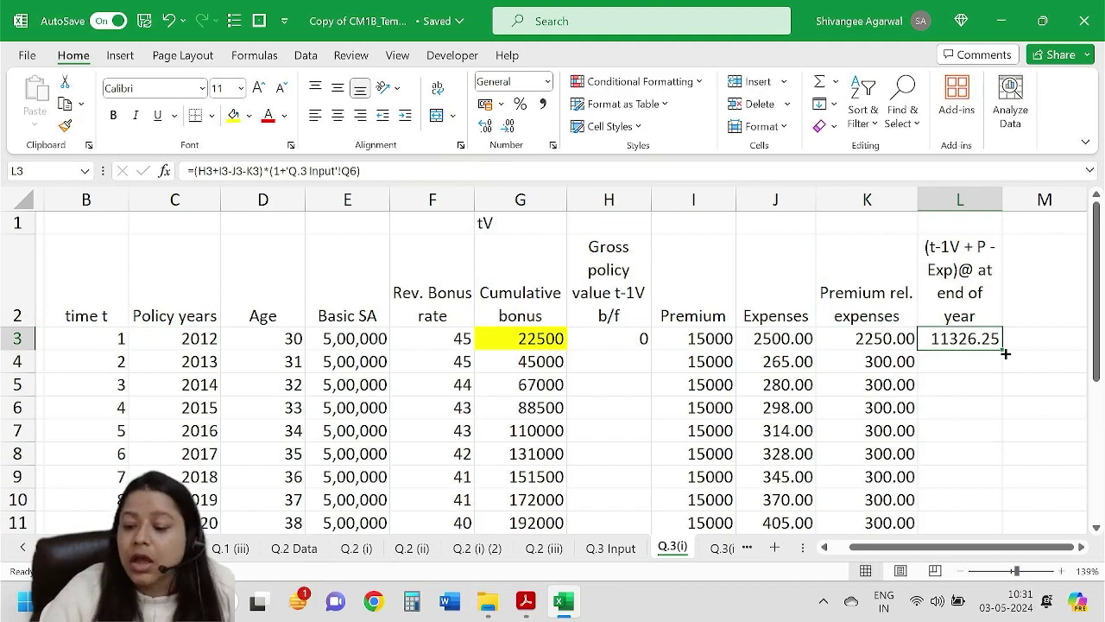
{"action": "double_click", "coordinate": [1006, 353]}
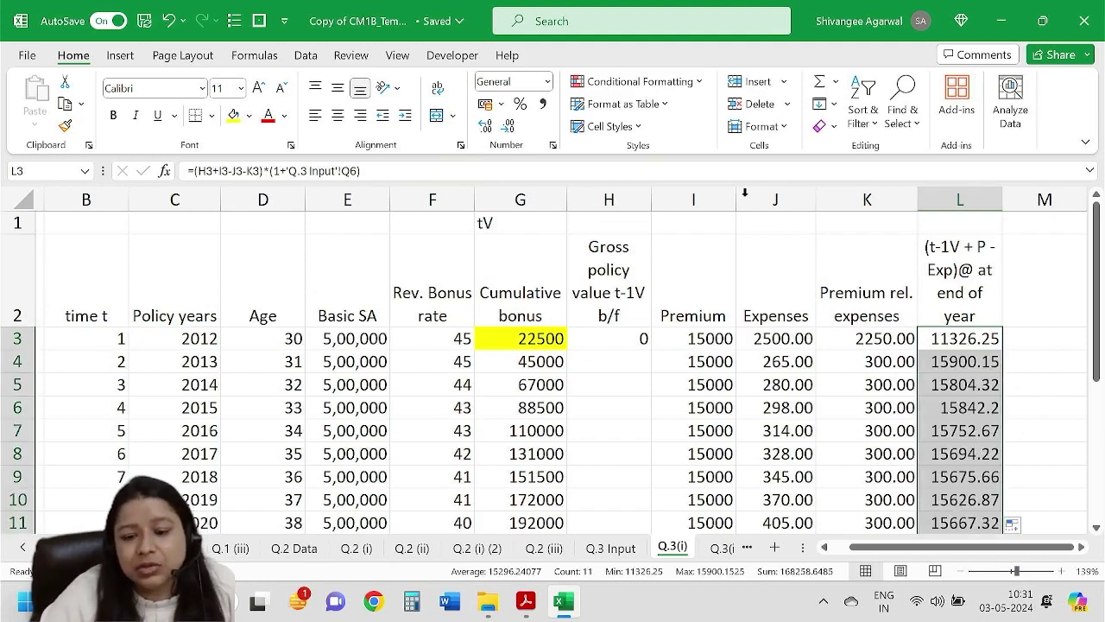
Apply the custom number format #,##0.00 to the filled end-of-year values in column L.
{"action": "left_click", "coordinate": [509, 130]}
{"action": "left_click", "coordinate": [487, 131]}
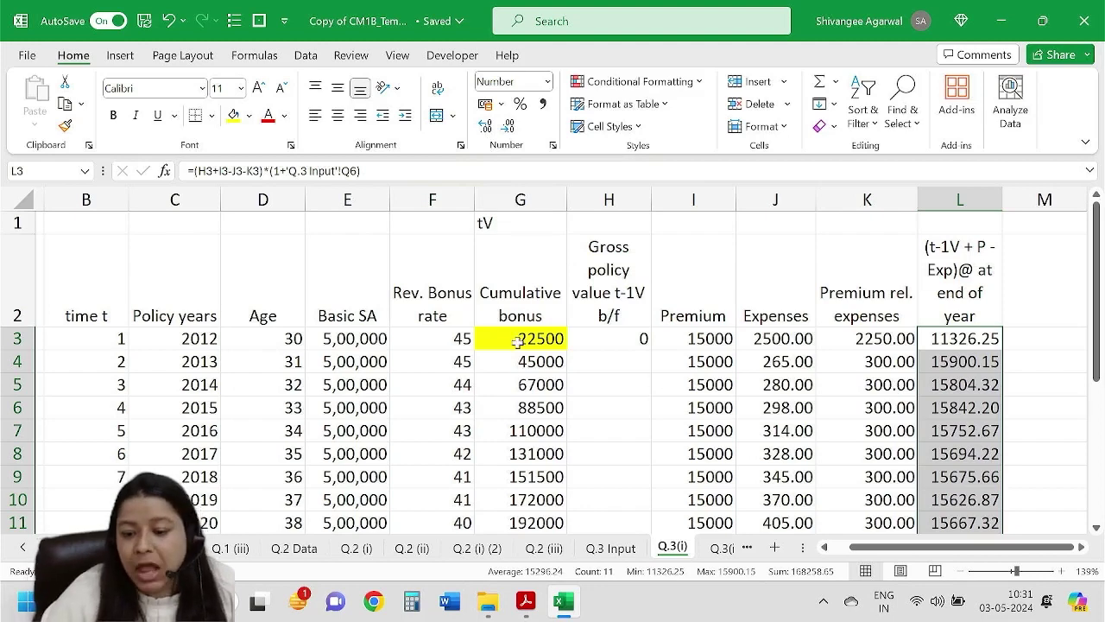
{"action": "right_click", "coordinate": [961, 342]}
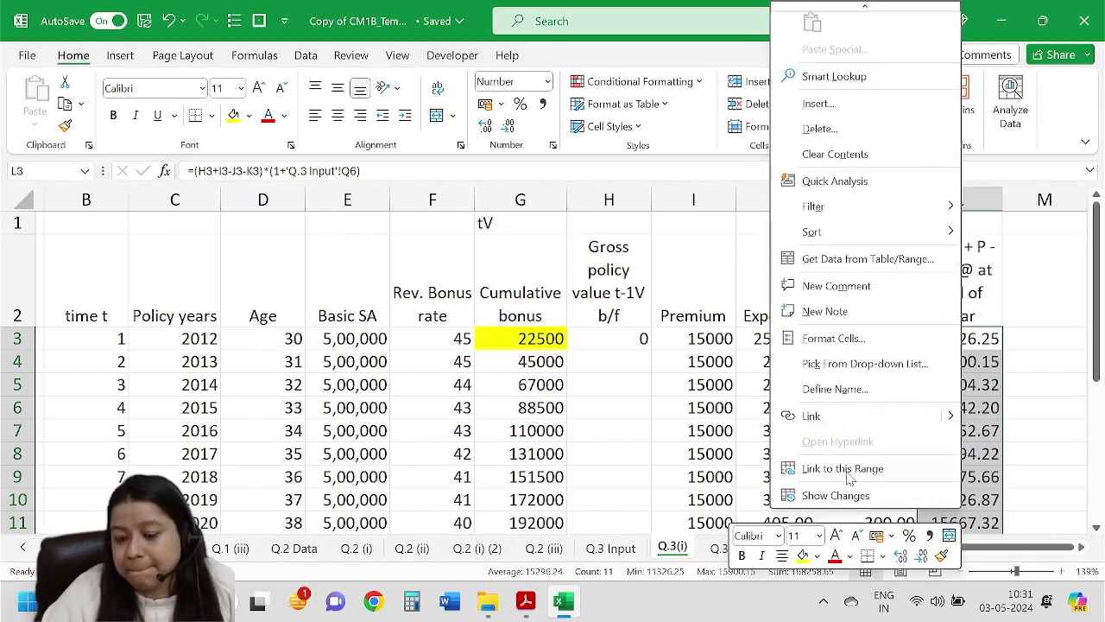
{"action": "scroll", "coordinate": [850, 486], "scroll_direction": "up", "scroll_amount": 2}
{"action": "left_click", "coordinate": [837, 390]}
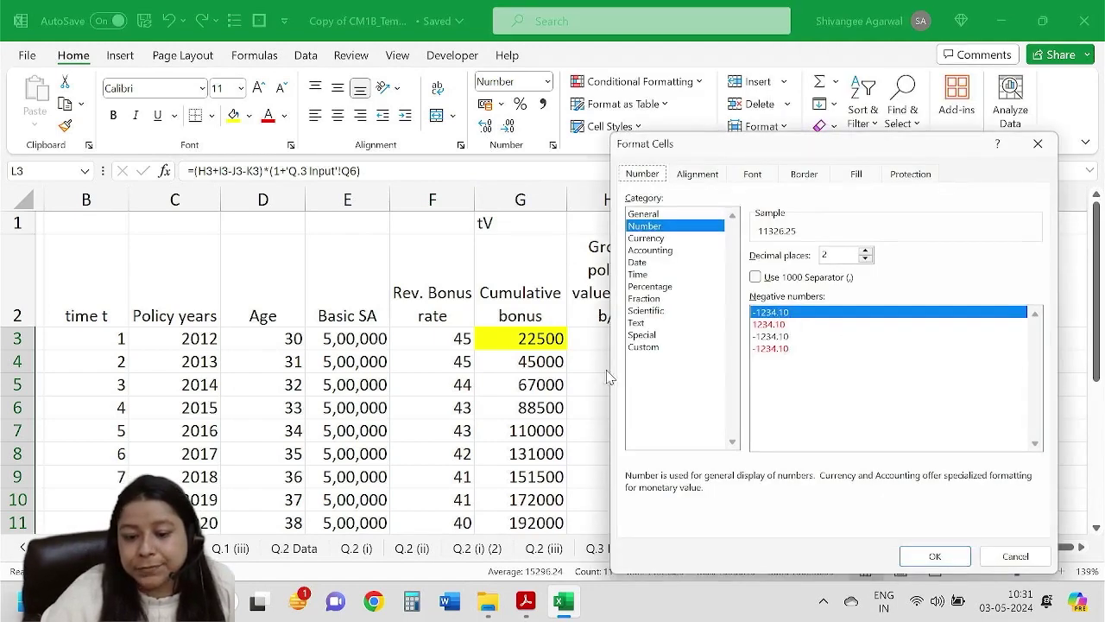
{"action": "left_click", "coordinate": [646, 347]}
{"action": "left_click", "coordinate": [789, 323]}
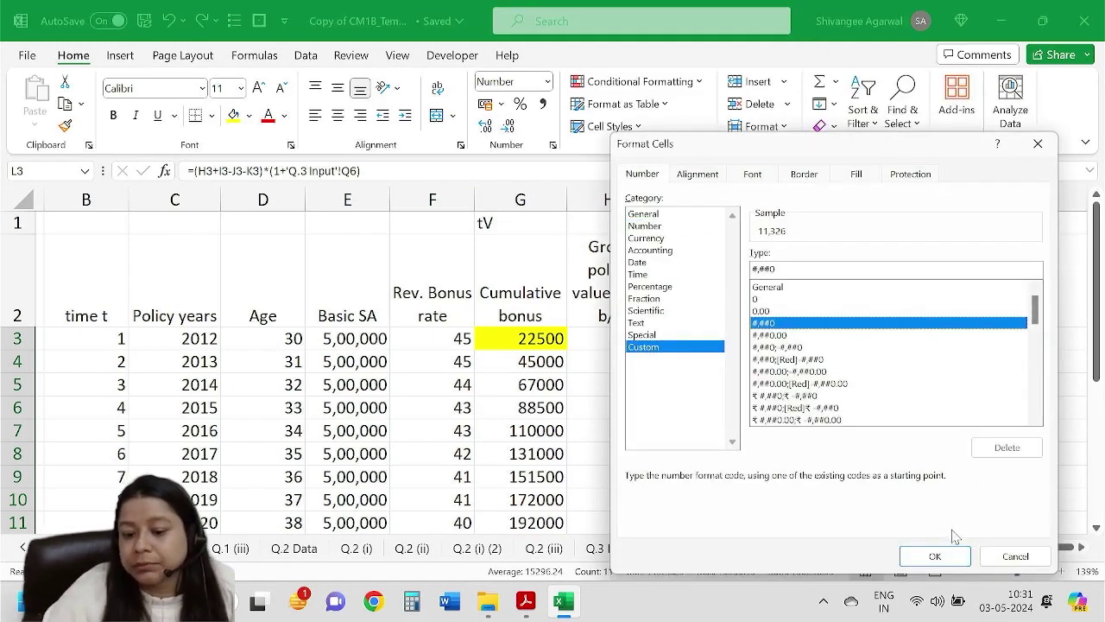
{"action": "left_click", "coordinate": [798, 335]}
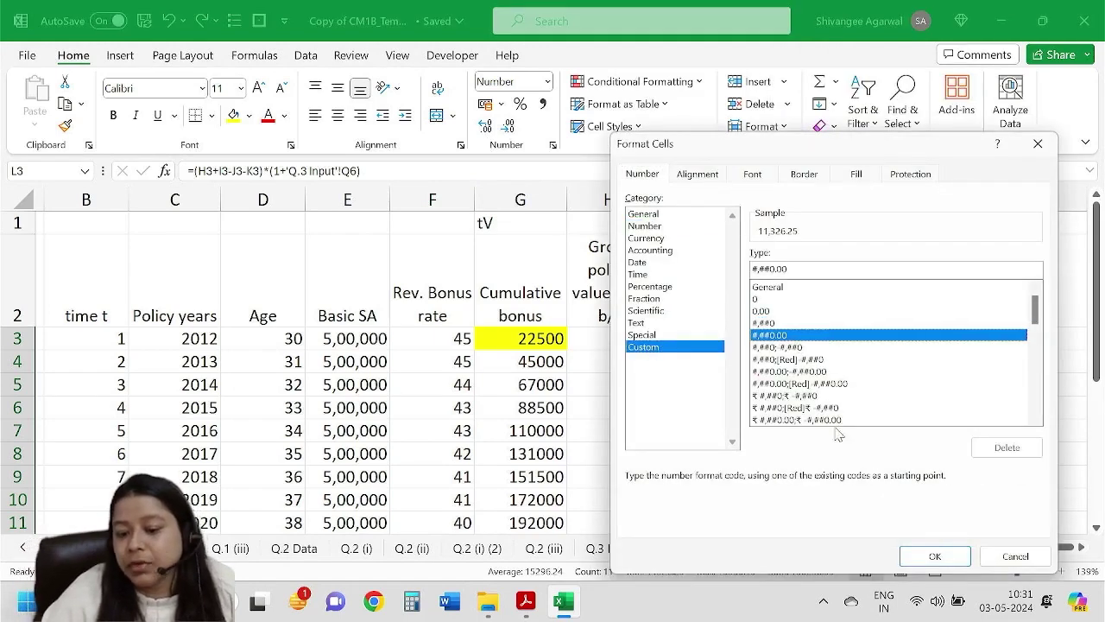
{"action": "left_click", "coordinate": [934, 559]}
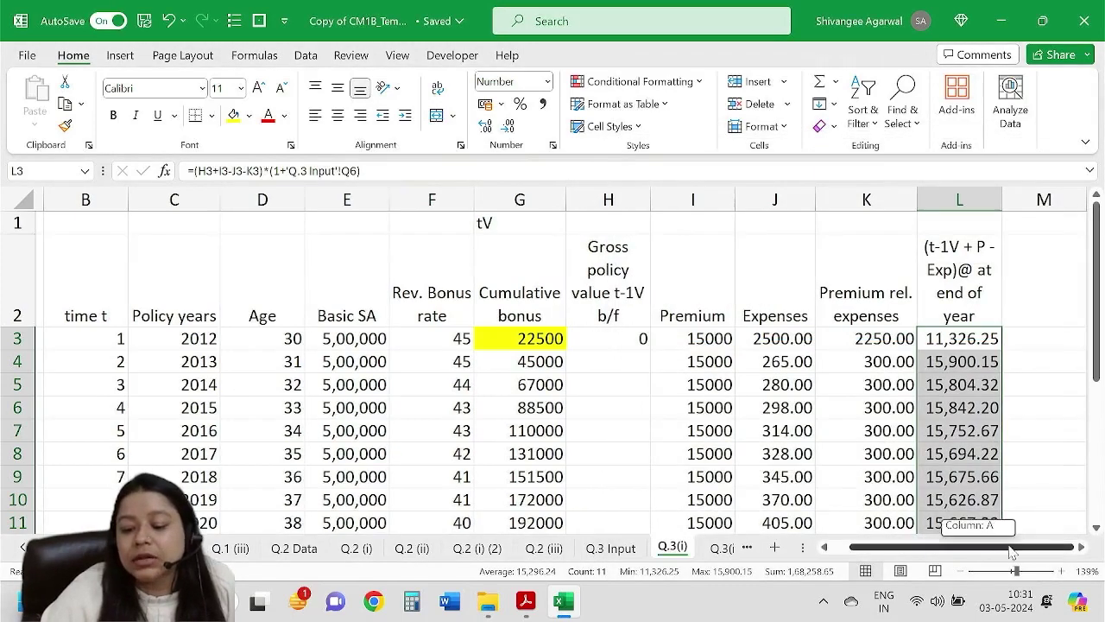
{"action": "left_click", "coordinate": [1029, 323]}
{"action": "key", "text": "Right"}
{"action": "key", "text": "Right"}
{"action": "key", "text": "Left"}
{"action": "key", "text": "Left"}
{"action": "key", "text": "Left"}
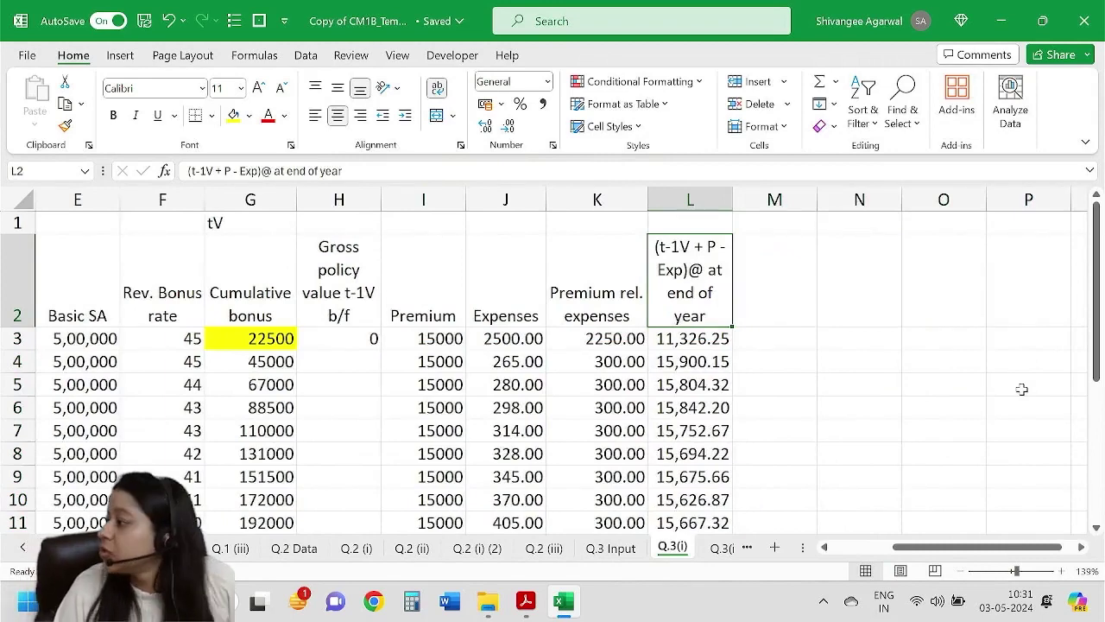
Link the brought-forward policy value in H4 to the previous year's result with =L3 and copy it down column H.
{"action": "left_click_drag", "start_coordinate": [941, 546], "coordinate": [917, 546]}
{"action": "left_click", "coordinate": [503, 362]}
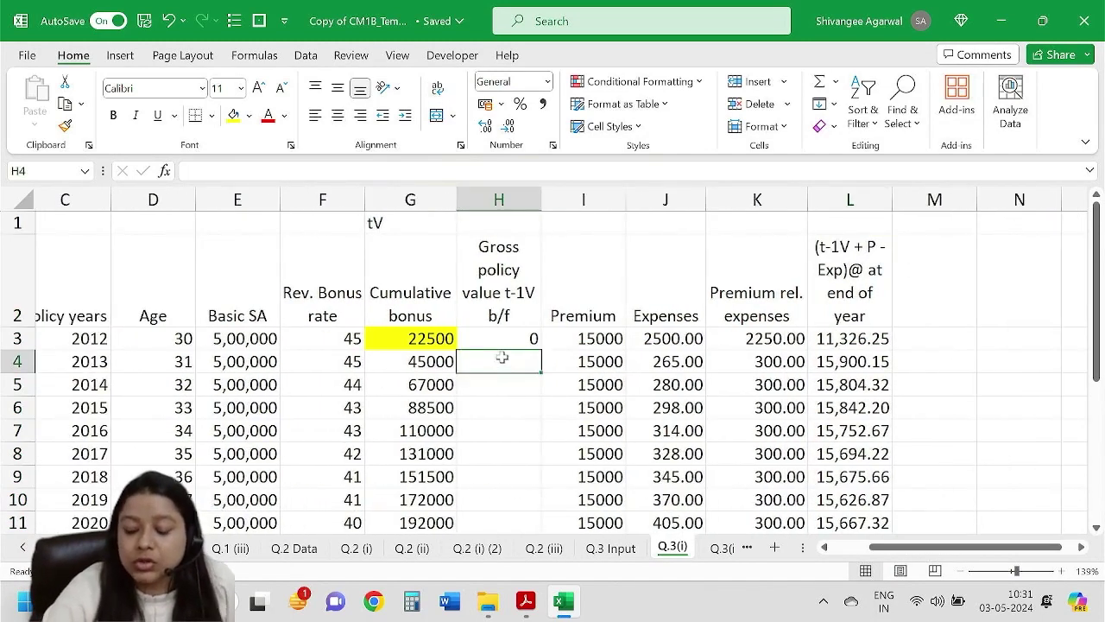
{"action": "type", "text": "="}
{"action": "left_click", "coordinate": [827, 339]}
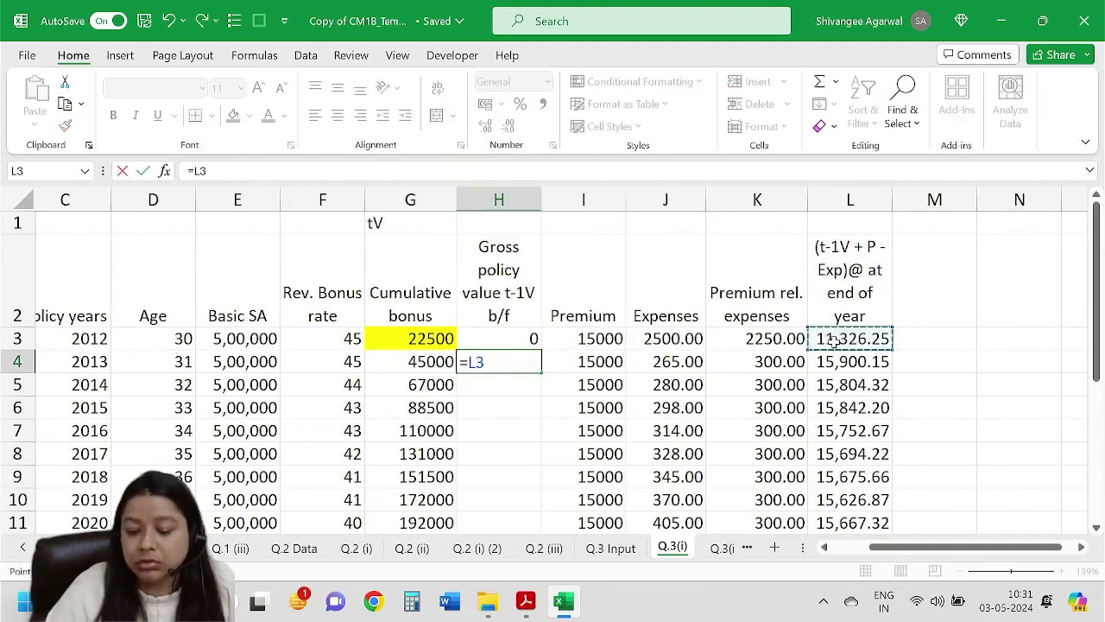
{"action": "key", "text": "Return"}
{"action": "left_click", "coordinate": [533, 362]}
{"action": "double_click", "coordinate": [544, 375]}
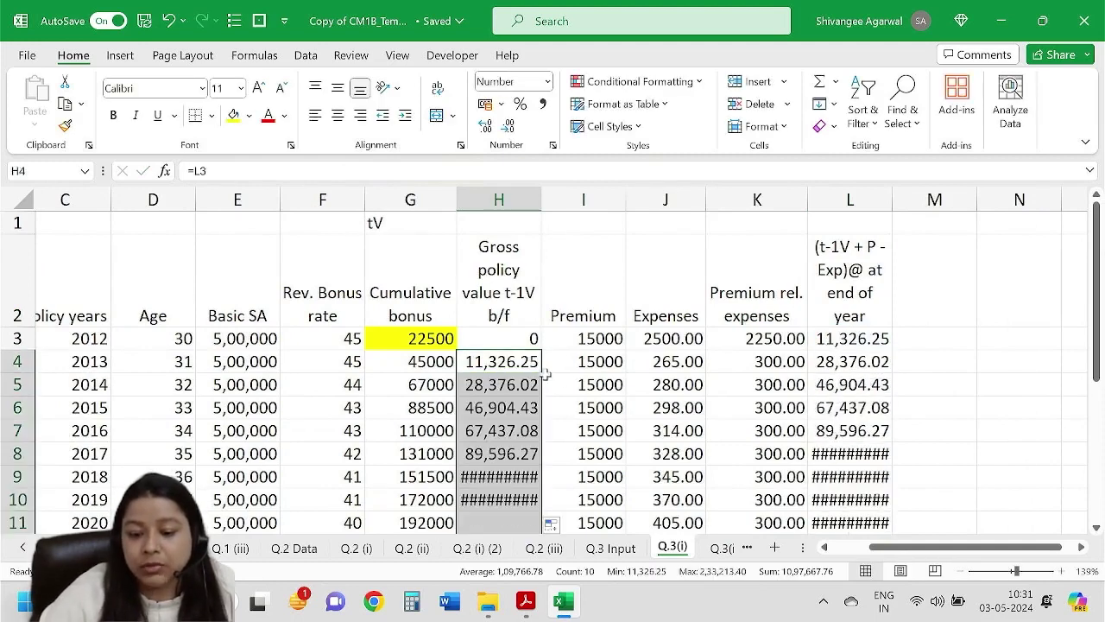
Autofit the widths of columns H and L to their values.
{"action": "double_click", "coordinate": [543, 202]}
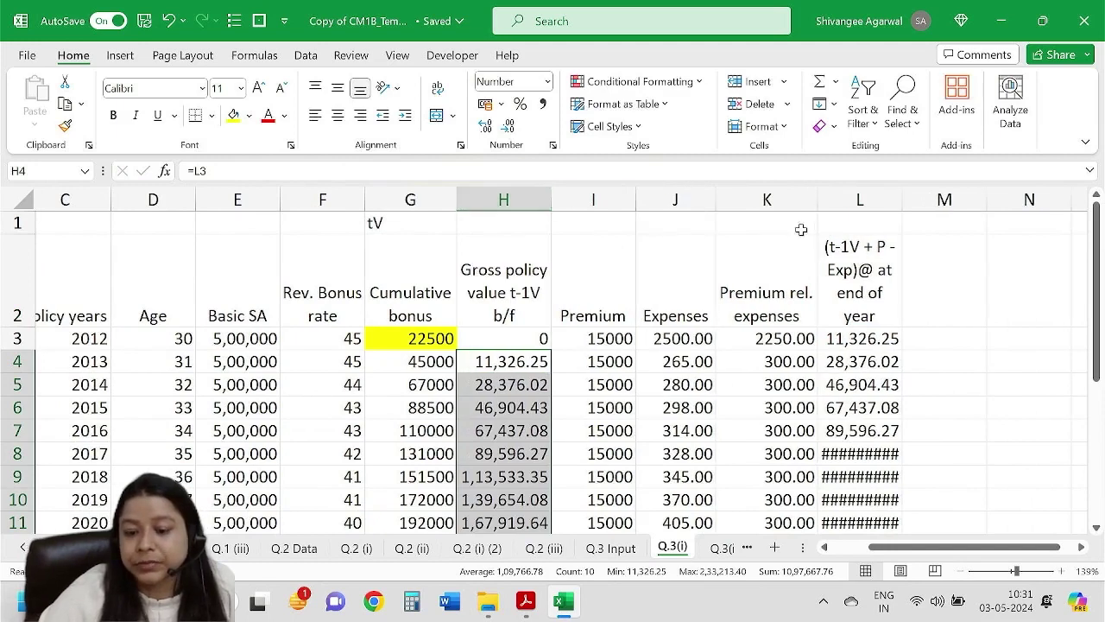
{"action": "double_click", "coordinate": [903, 198]}
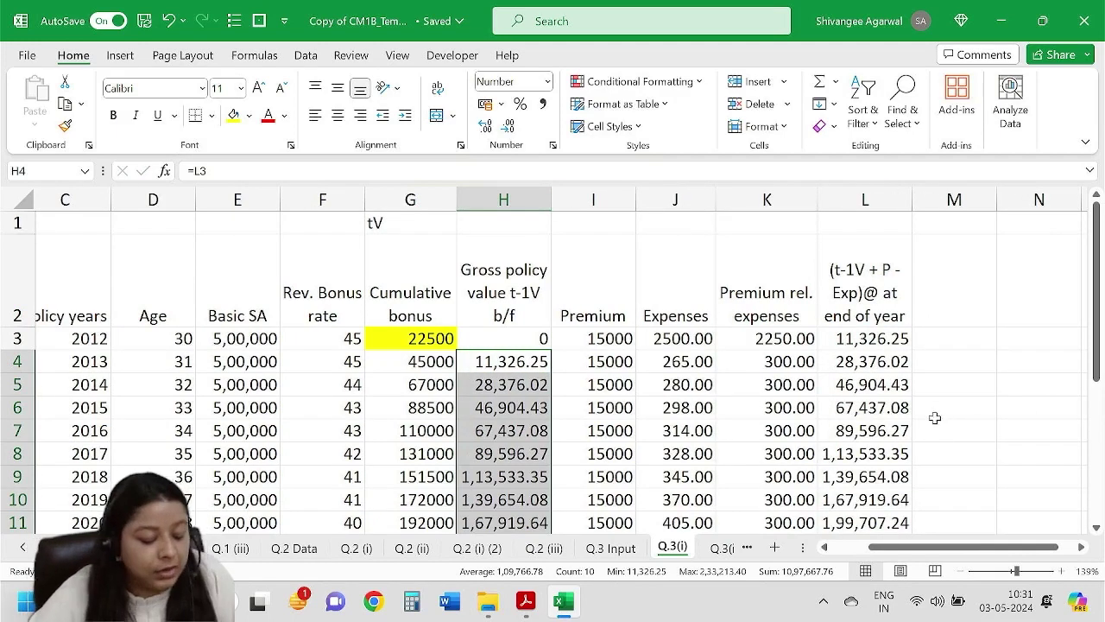
{"action": "scroll", "coordinate": [903, 431], "scroll_direction": "down", "scroll_amount": 2}
{"action": "scroll", "coordinate": [903, 431], "scroll_direction": "up", "scroll_amount": 2}
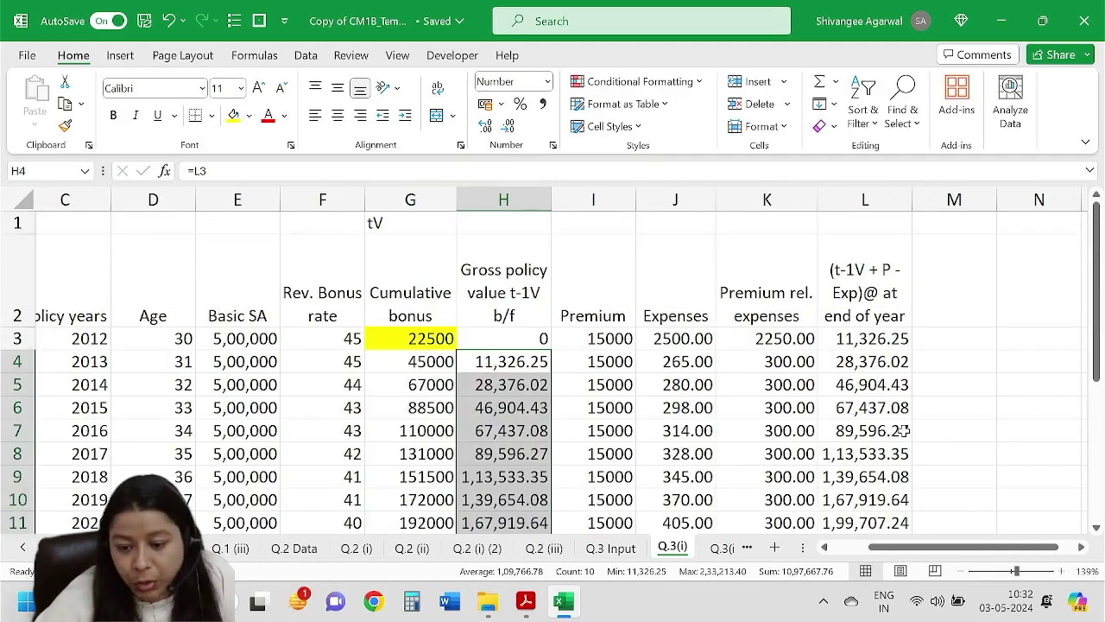
Check the L3 accumulation formula and its cell references against the yearly actual investment returns on Q.3 Input, returning to Q.3(i).
{"action": "left_click", "coordinate": [756, 408]}
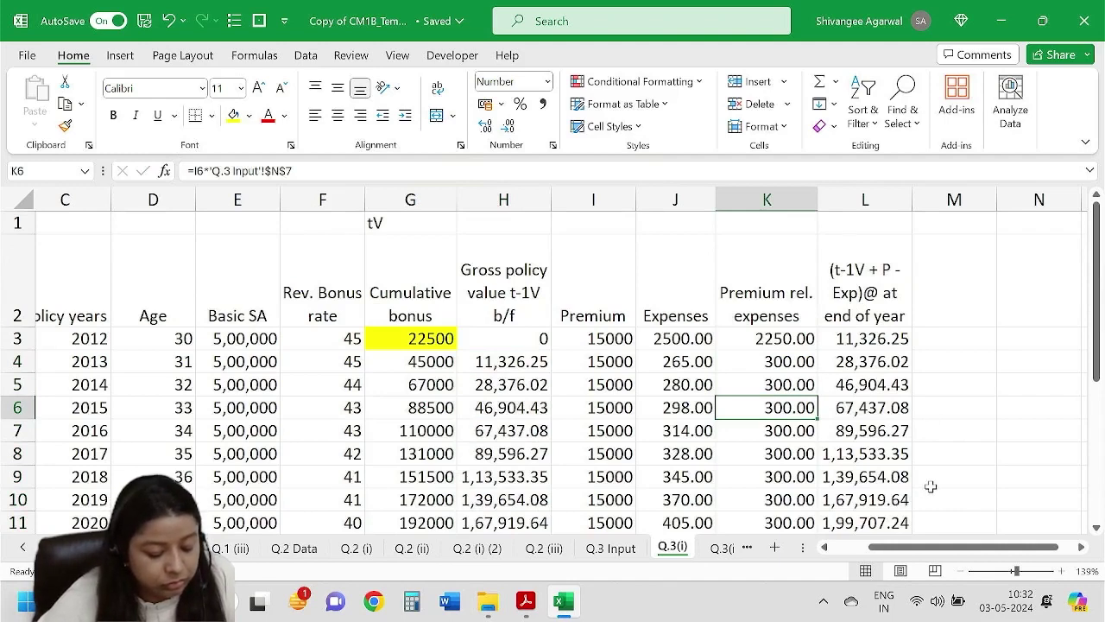
{"action": "left_click", "coordinate": [891, 338]}
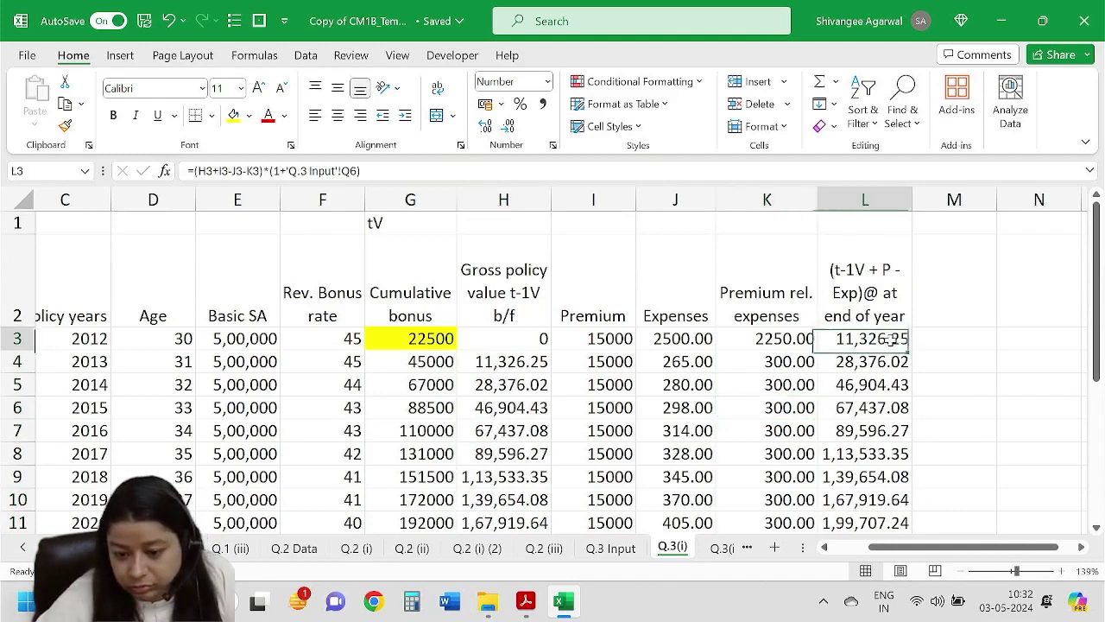
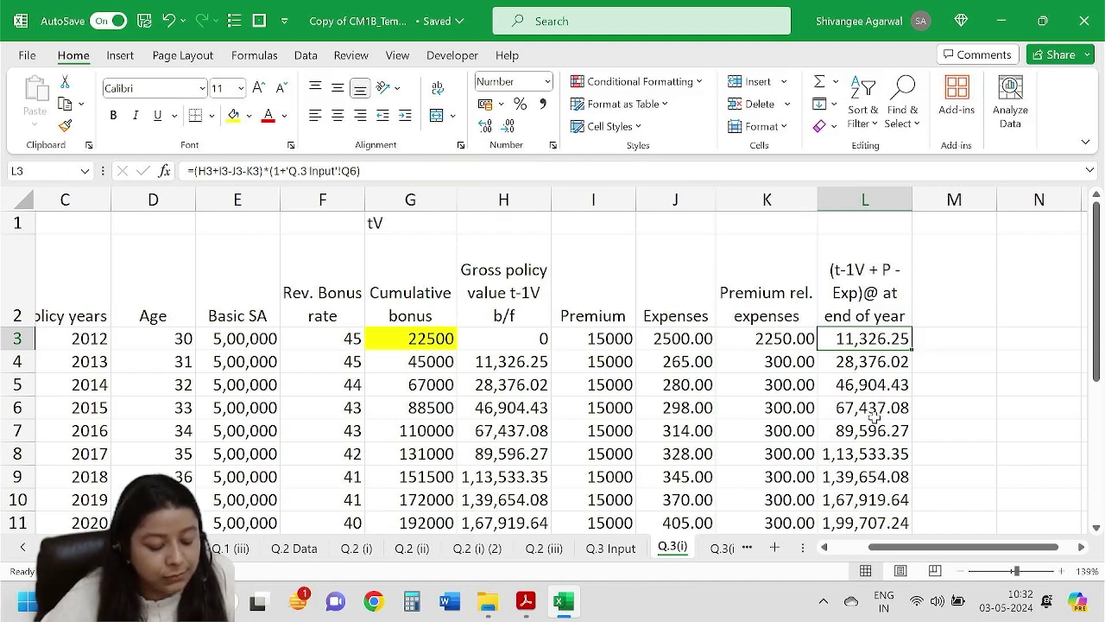
{"action": "double_click", "coordinate": [877, 340]}
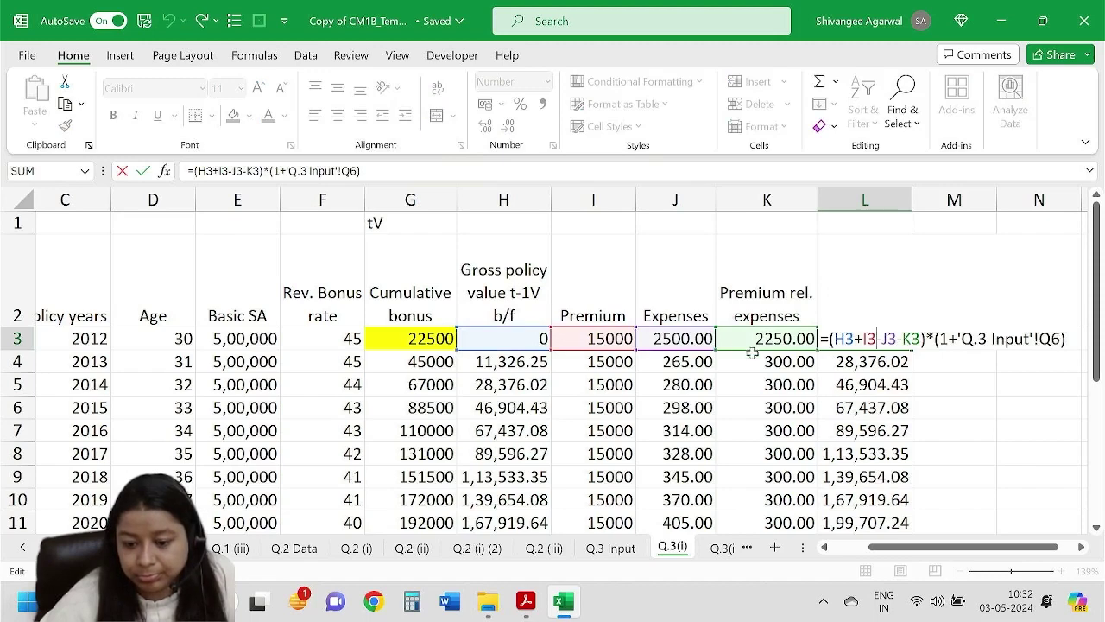
{"action": "key", "text": "Return"}
{"action": "key", "text": "Up"}
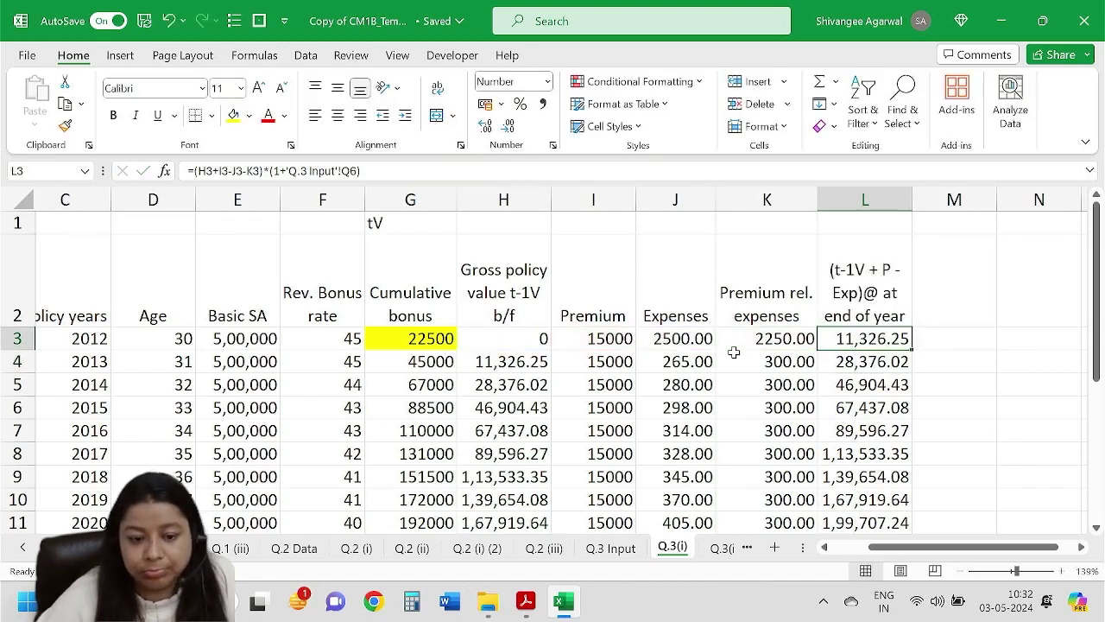
{"action": "left_click", "coordinate": [607, 550]}
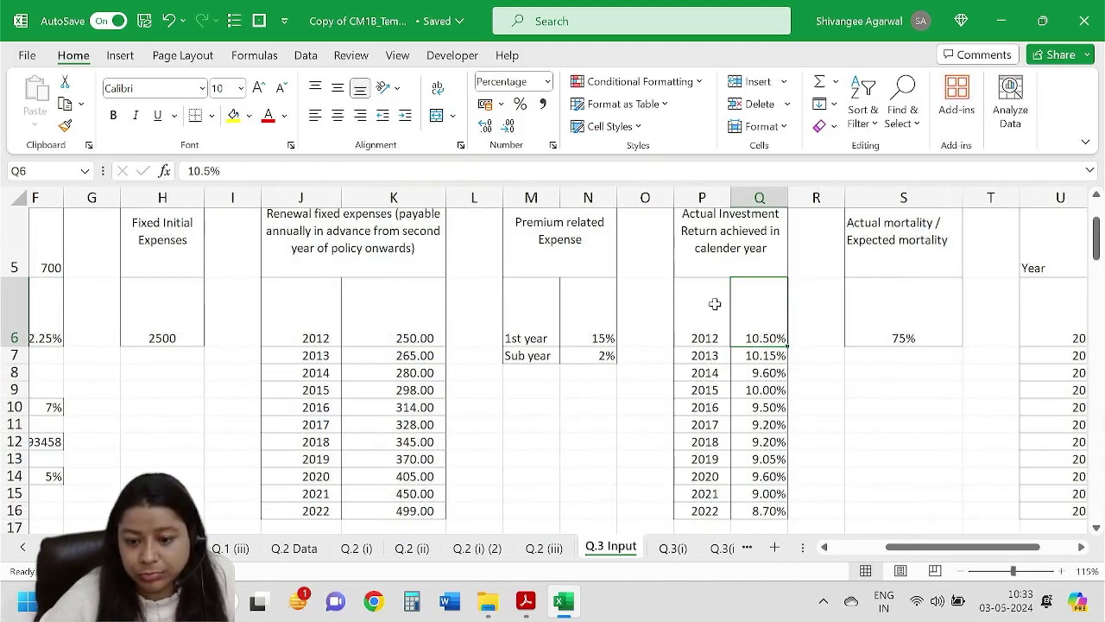
{"action": "scroll", "coordinate": [748, 303], "scroll_direction": "up", "scroll_amount": 1}
{"action": "scroll", "coordinate": [748, 319], "scroll_direction": "down", "scroll_amount": 1}
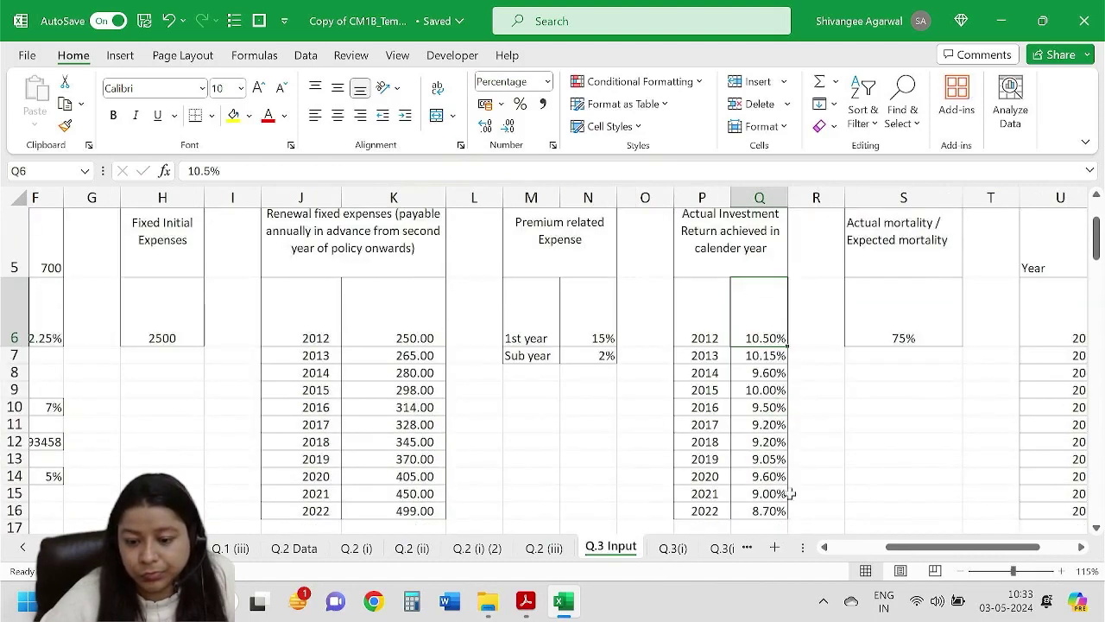
{"action": "left_click", "coordinate": [669, 549]}
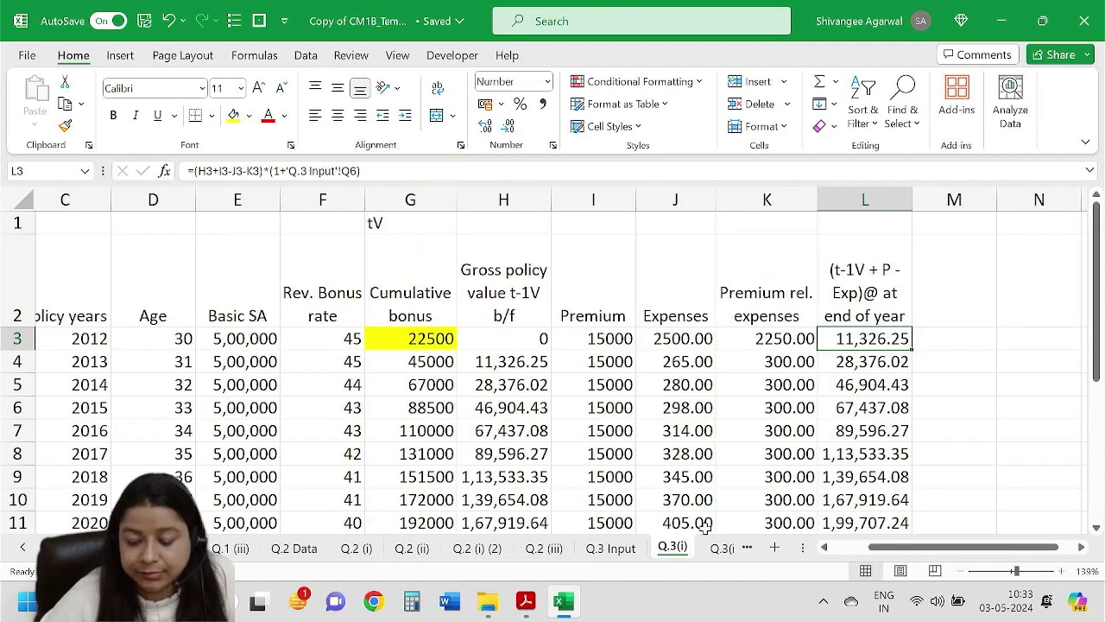
{"action": "left_click", "coordinate": [611, 548]}
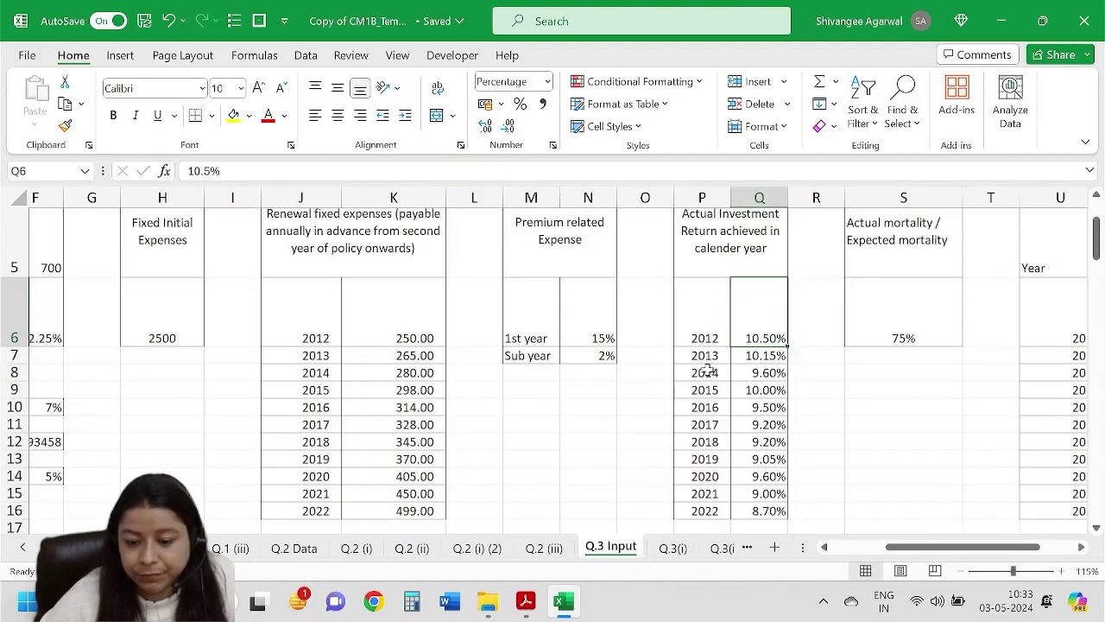
{"action": "left_click", "coordinate": [672, 549]}
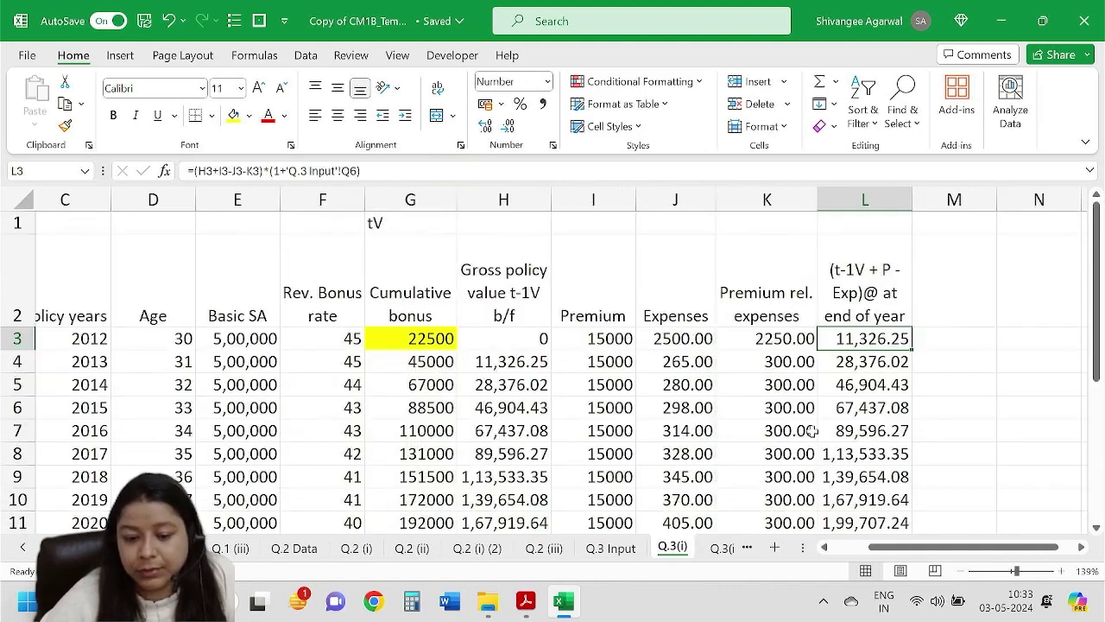
{"action": "left_click_drag", "start_coordinate": [886, 551], "coordinate": [884, 549]}
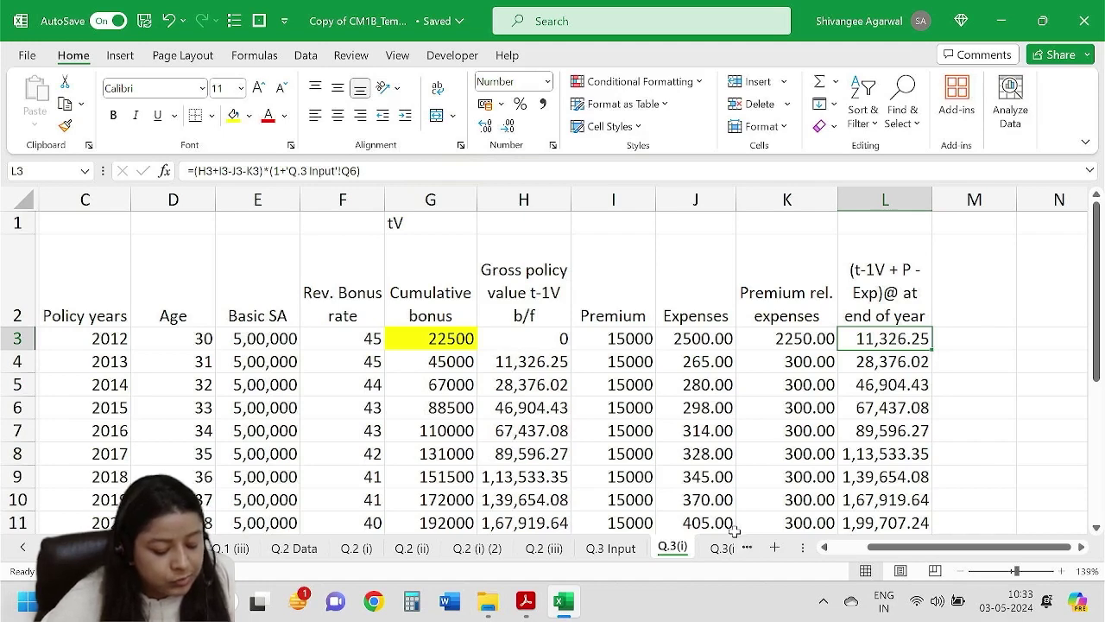
Clear the brought-forward gross policy values in column H from H4 down, keeping the opening value in H3.
{"action": "left_click", "coordinate": [555, 368]}
{"action": "left_click_drag", "start_coordinate": [561, 378], "coordinate": [557, 457]}
{"action": "key", "text": "Delete"}
{"action": "scroll", "coordinate": [587, 371], "scroll_direction": "up", "scroll_amount": 1}
{"action": "left_click", "coordinate": [872, 341]}
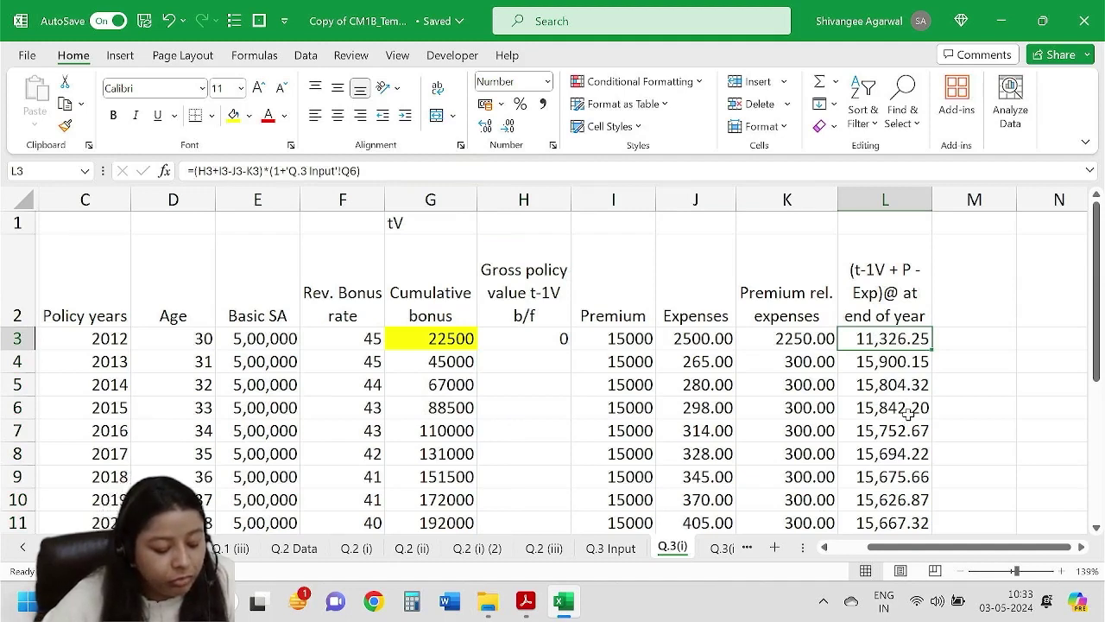
Add the column heading "Death claim" in M2, beside the end-of-year value column.
{"action": "left_click", "coordinate": [974, 298]}
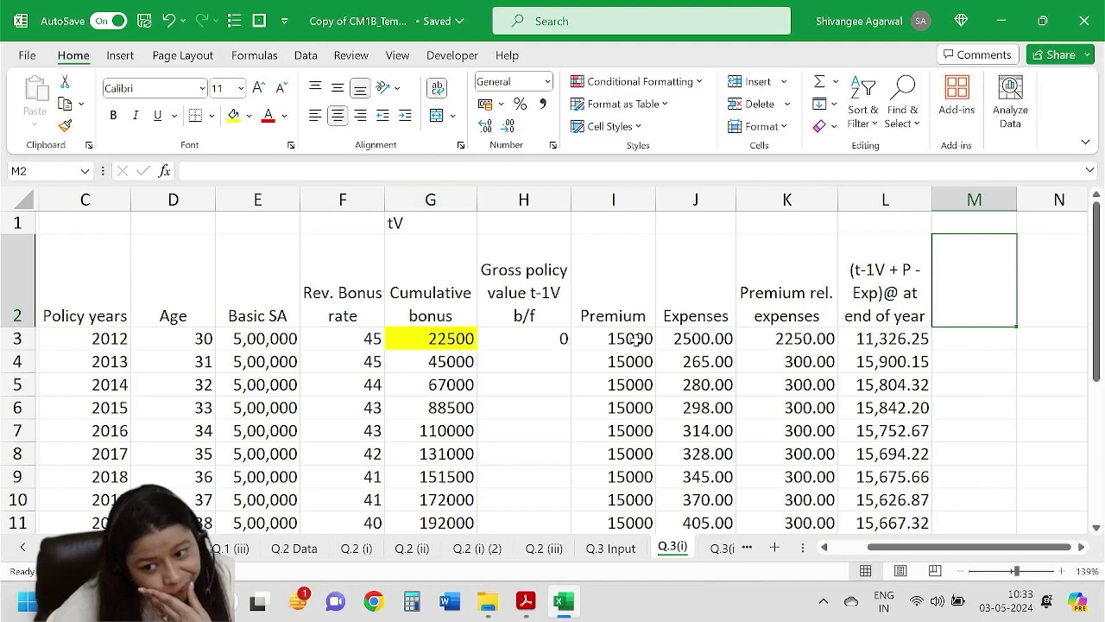
{"action": "type", "text": "D"}
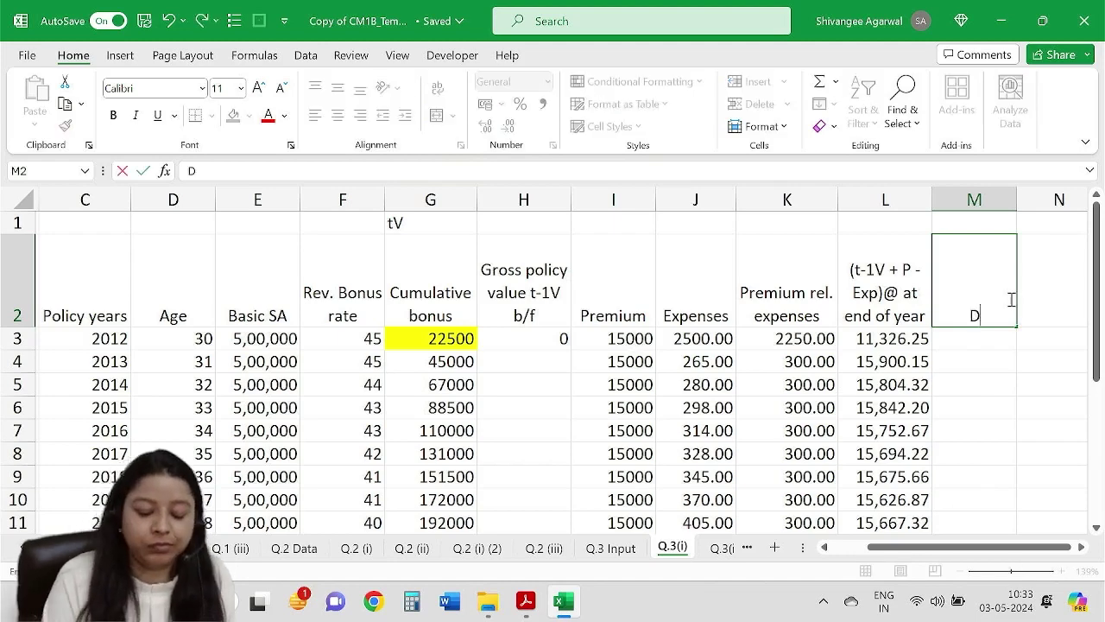
{"action": "type", "text": "eath claim"}
{"action": "key", "text": "Return"}
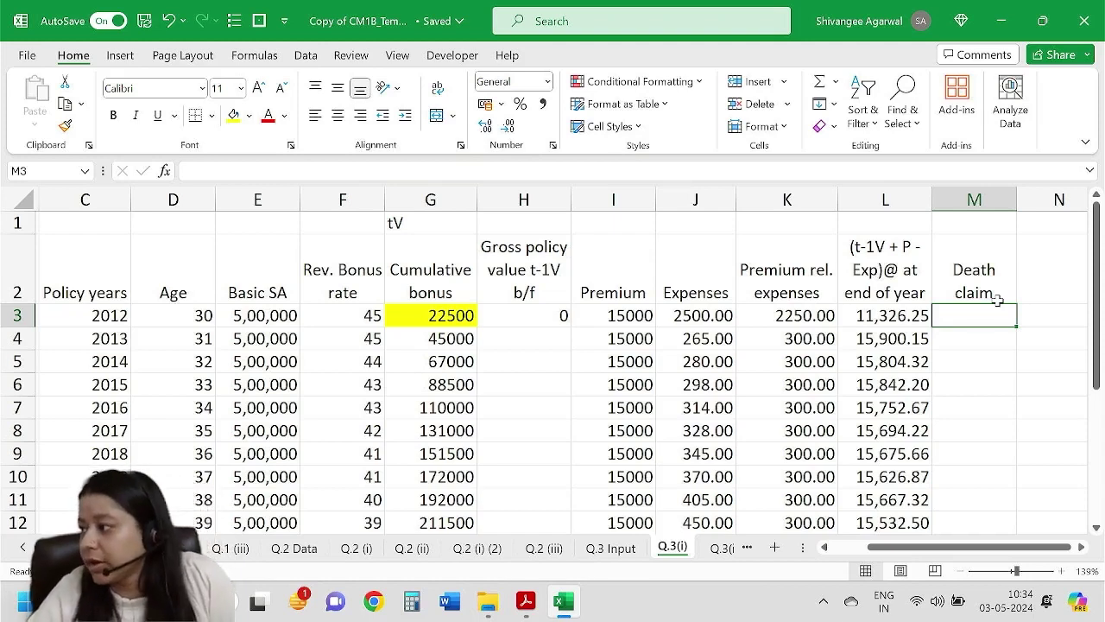
{"action": "type", "text": "="}
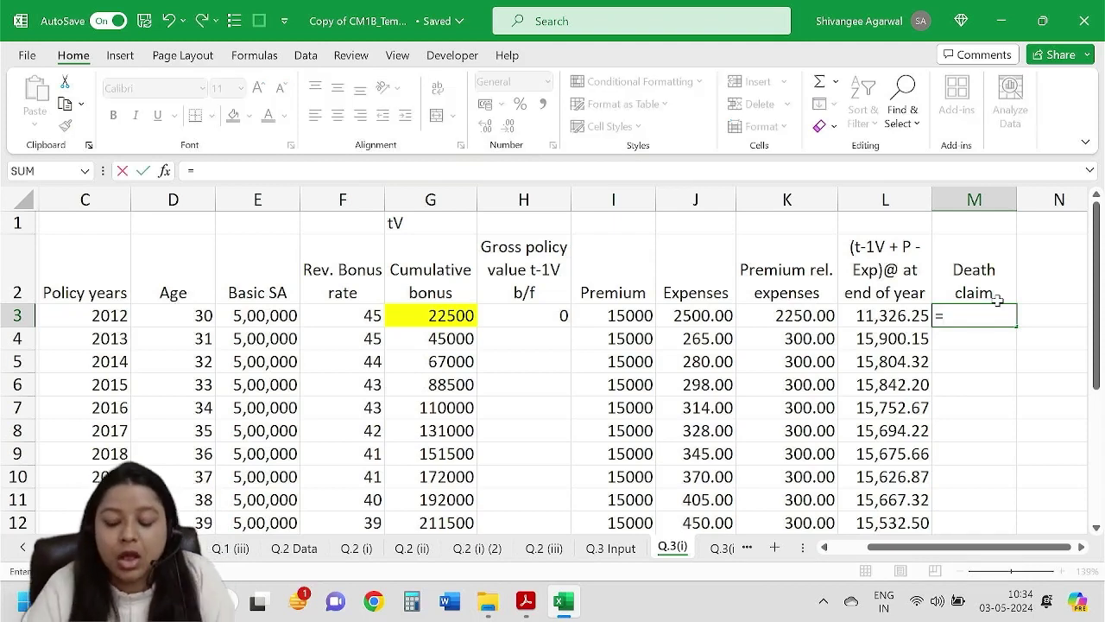
{"action": "type", "text": "-"}
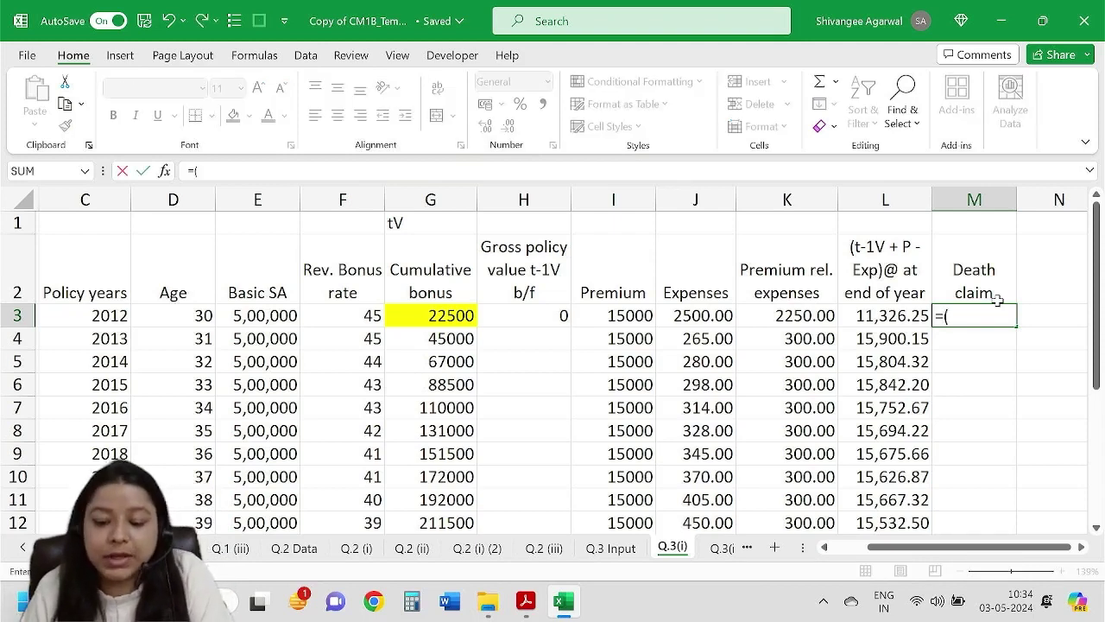
{"action": "key", "text": "Left"}
{"action": "key", "text": "Left"}
{"action": "key", "text": "Left"}
{"action": "key", "text": "Left"}
{"action": "key", "text": "Left"}
{"action": "key", "text": "Left"}
{"action": "key", "text": "Left"}
{"action": "key", "text": "Left"}
{"action": "type", "text": "+"}
{"action": "key", "text": "Left"}
{"action": "key", "text": "Left"}
{"action": "key", "text": "Left"}
{"action": "key", "text": "Left"}
{"action": "key", "text": "Left"}
{"action": "key", "text": "Left"}
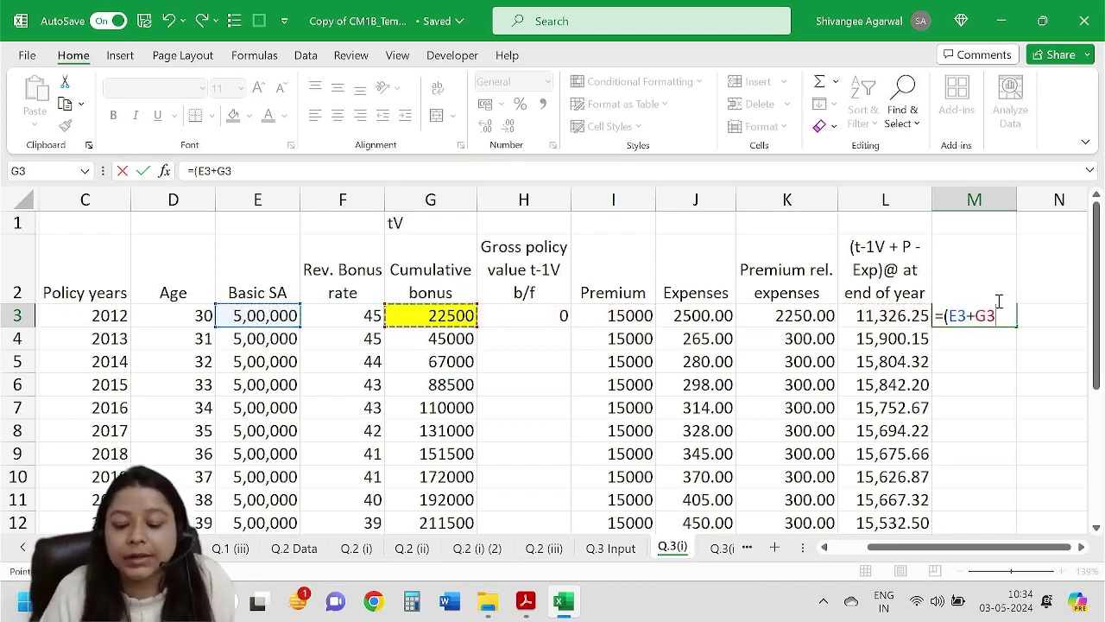
{"action": "type", "text": ")*"}
{"action": "left_click", "coordinate": [610, 547]}
{"action": "left_click_drag", "start_coordinate": [889, 552], "coordinate": [983, 544]}
{"action": "left_click", "coordinate": [696, 360]}
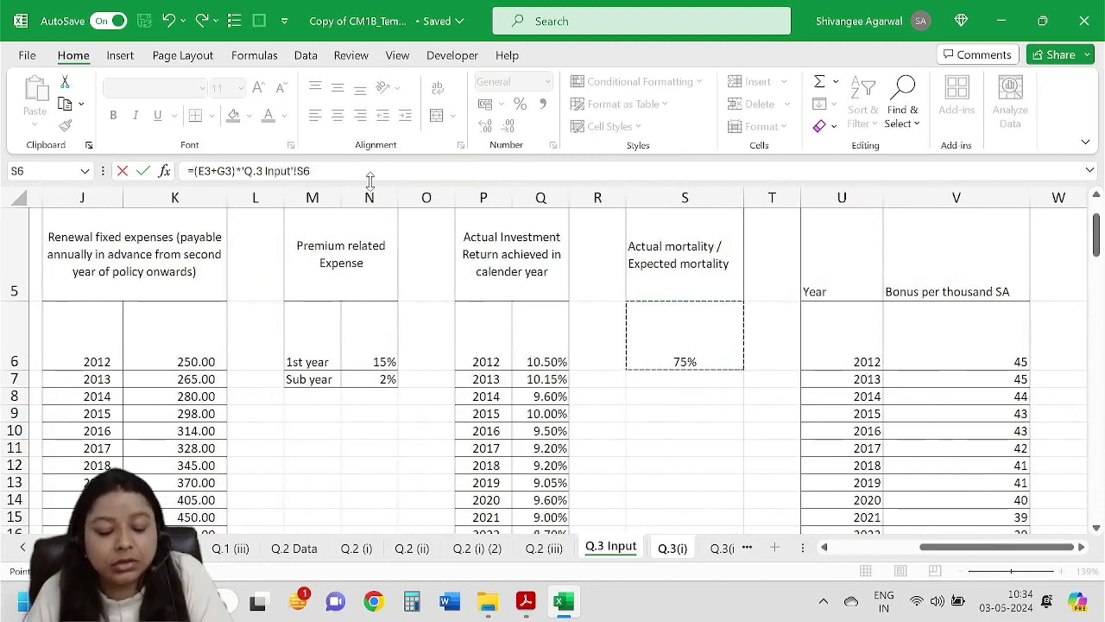
{"action": "key", "text": "F4"}
{"action": "type", "text": "*"}
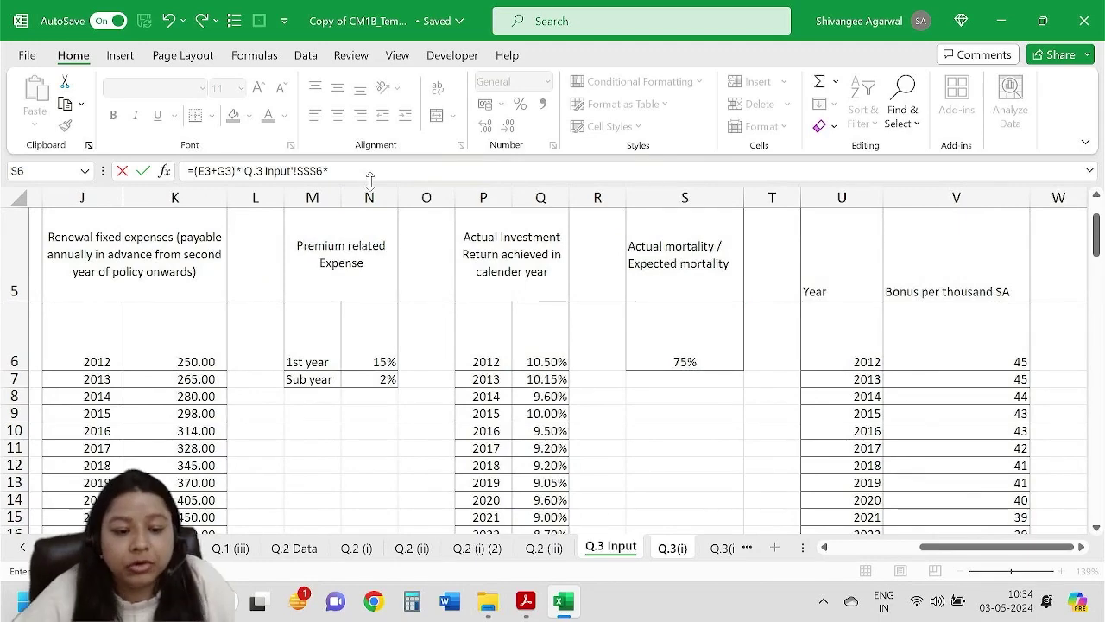
{"action": "left_click_drag", "start_coordinate": [943, 546], "coordinate": [856, 547]}
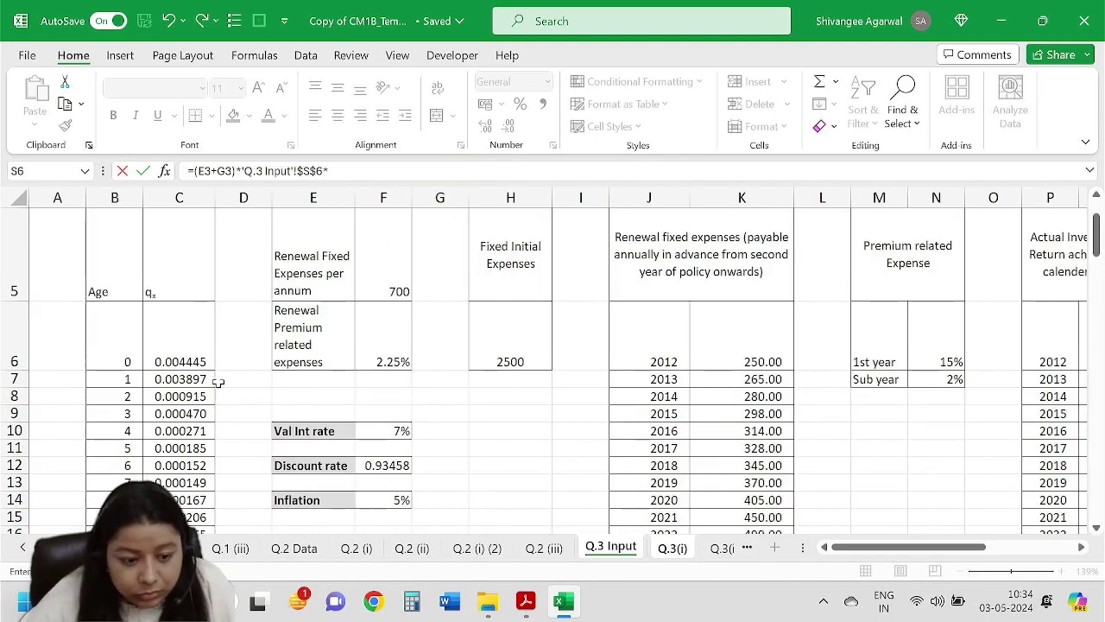
{"action": "scroll", "coordinate": [172, 406], "scroll_direction": "down", "scroll_amount": 3}
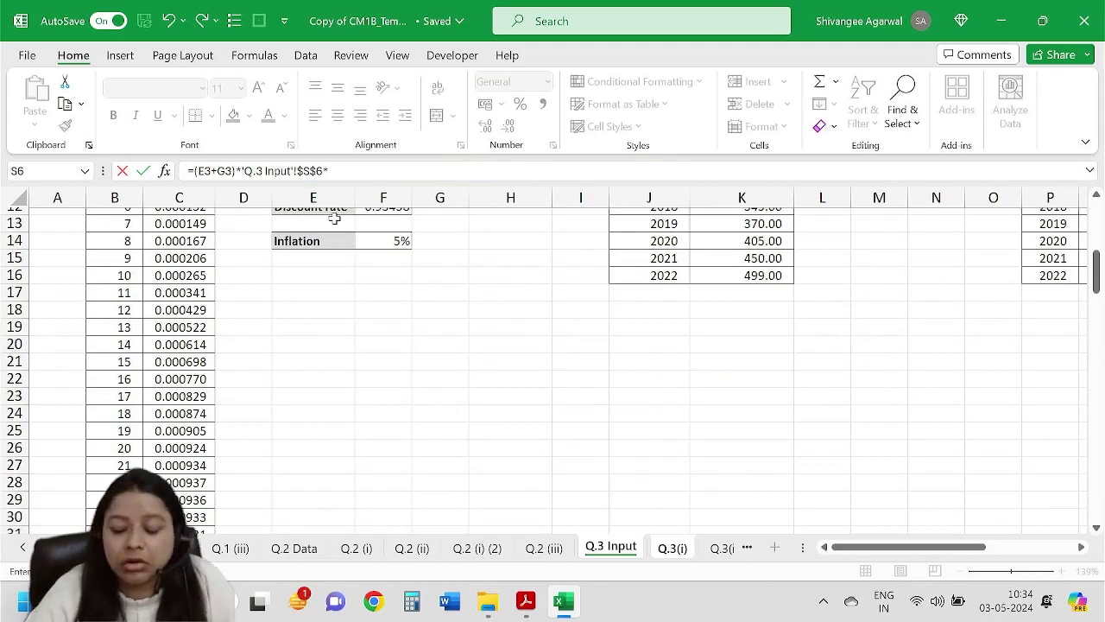
{"action": "key", "text": "BackSpace"}
{"action": "key", "text": "BackSpace"}
{"action": "key", "text": "BackSpace"}
{"action": "key", "text": "BackSpace"}
{"action": "key", "text": "BackSpace"}
{"action": "key", "text": "BackSpace"}
{"action": "key", "text": "BackSpace"}
{"action": "key", "text": "BackSpace"}
{"action": "key", "text": "BackSpace"}
{"action": "key", "text": "BackSpace"}
{"action": "key", "text": "BackSpace"}
{"action": "key", "text": "BackSpace"}
{"action": "key", "text": "BackSpace"}
{"action": "key", "text": "BackSpace"}
{"action": "key", "text": "BackSpace"}
{"action": "key", "text": "BackSpace"}
{"action": "key", "text": "BackSpace"}
{"action": "key", "text": "BackSpace"}
{"action": "key", "text": "BackSpace"}
{"action": "key", "text": "BackSpace"}
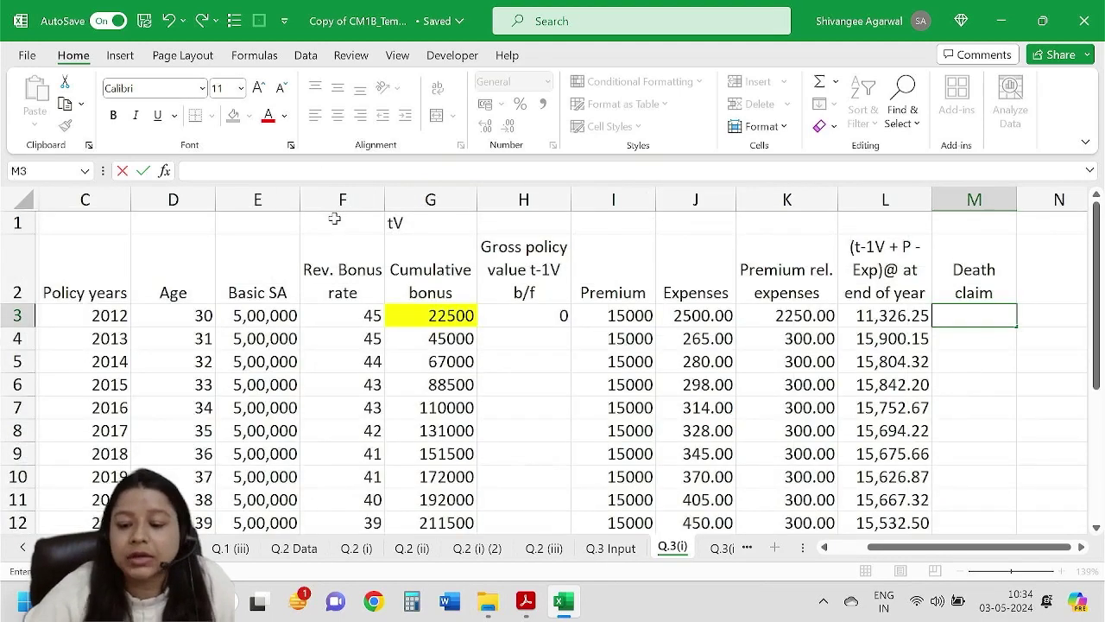
Insert a new column before Death claim and head it "Actual qx" in M2.
{"action": "left_click", "coordinate": [992, 194]}
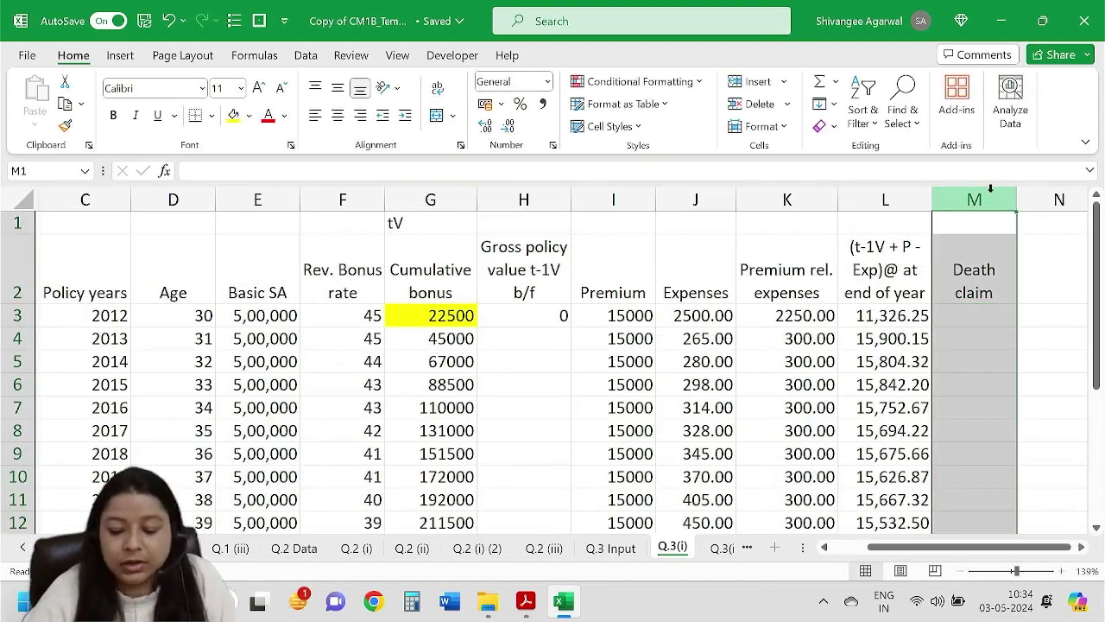
{"action": "key", "text": "ctrl+shift+plus"}
{"action": "left_click", "coordinate": [997, 290]}
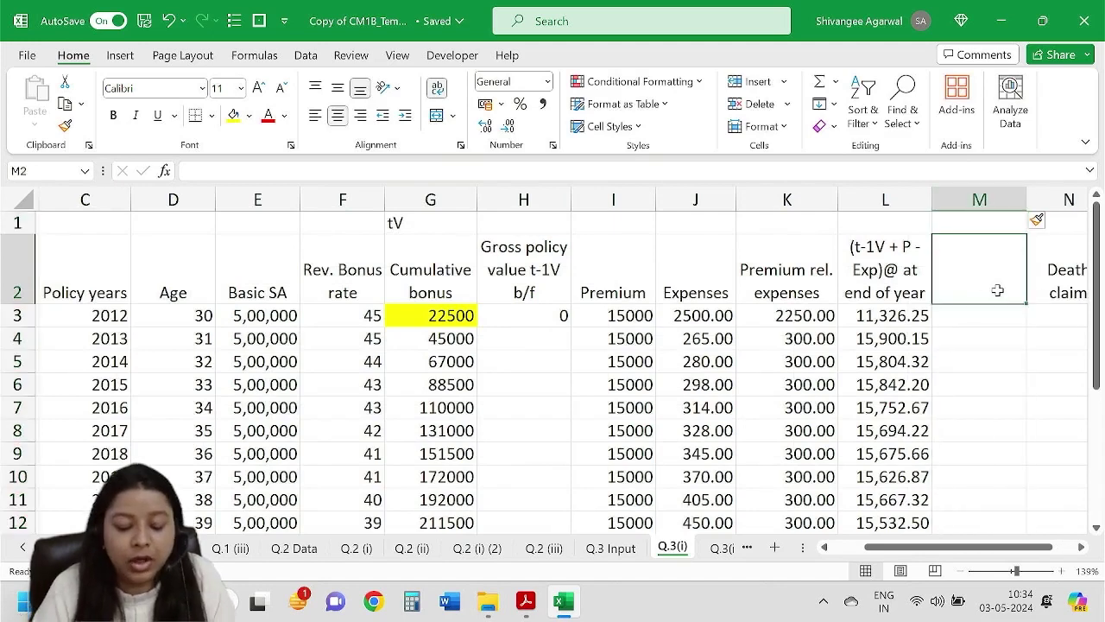
{"action": "type", "text": "Actual qx"}
{"action": "key", "text": "Return"}
Start the M3 formula with an exact-match VLOOKUP of age D3 in 'Q.3 Input'!$B$5:$C$121, returning column 2.
{"action": "type", "text": "=vl"}
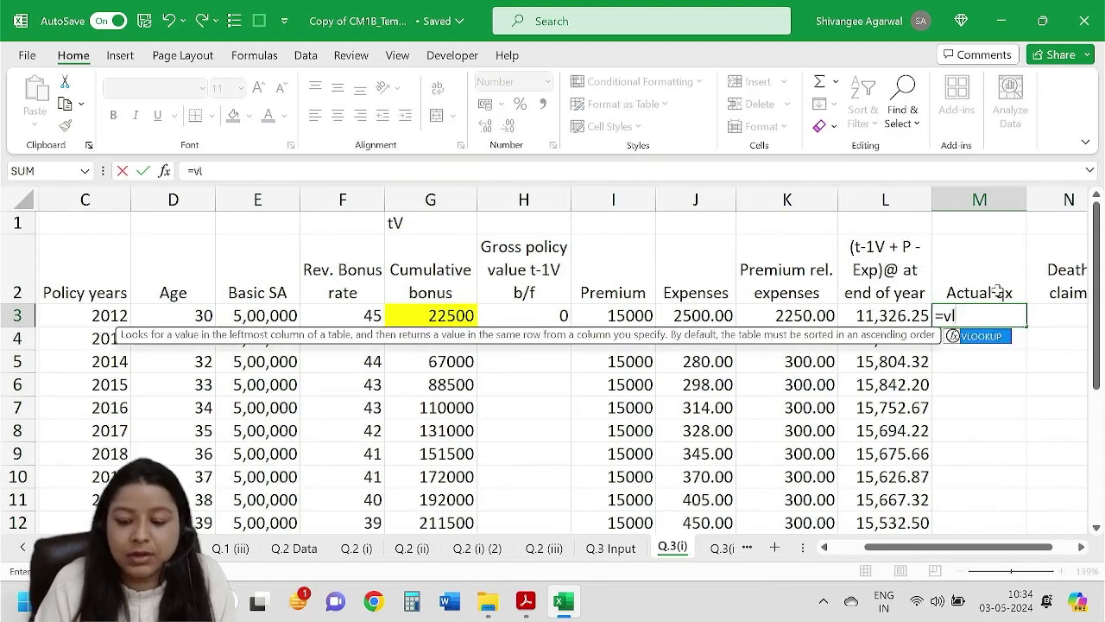
{"action": "type", "text": "o"}
{"action": "key", "text": "Tab"}
{"action": "key", "text": "Left"}
{"action": "key", "text": "Left"}
{"action": "key", "text": "Left"}
{"action": "key", "text": "Left"}
{"action": "key", "text": "Left"}
{"action": "key", "text": "Left"}
{"action": "key", "text": "Left"}
{"action": "key", "text": "Left"}
{"action": "key", "text": "Left"}
{"action": "key", "text": "Left"}
{"action": "key", "text": "Left"}
{"action": "key", "text": "Right"}
{"action": "key", "text": "Right"}
{"action": "type", "text": ","}
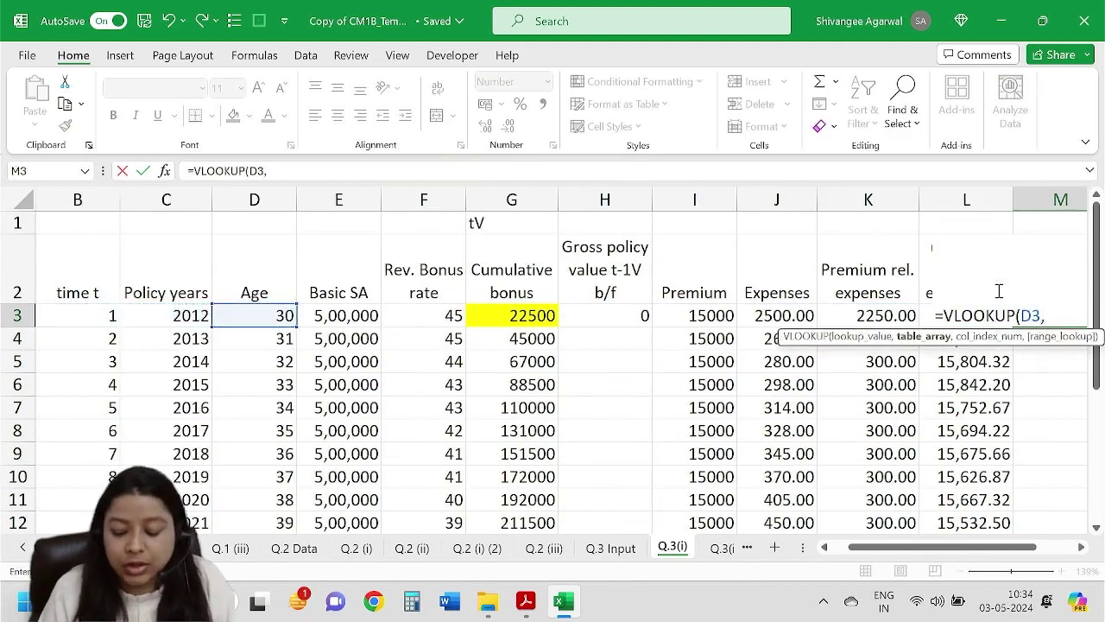
{"action": "key", "text": "ctrl+Page_Up"}
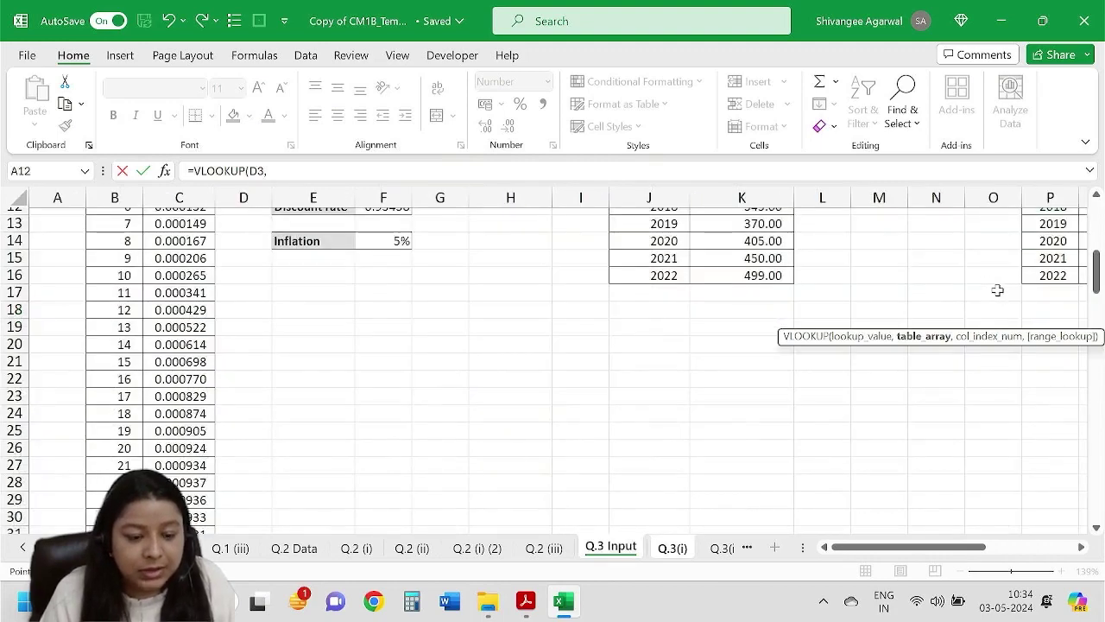
{"action": "left_click", "coordinate": [164, 330]}
{"action": "key", "text": "ctrl+Up"}
{"action": "key", "text": "Left"}
{"action": "key", "text": "shift+Right"}
{"action": "key", "text": "ctrl+shift+Down"}
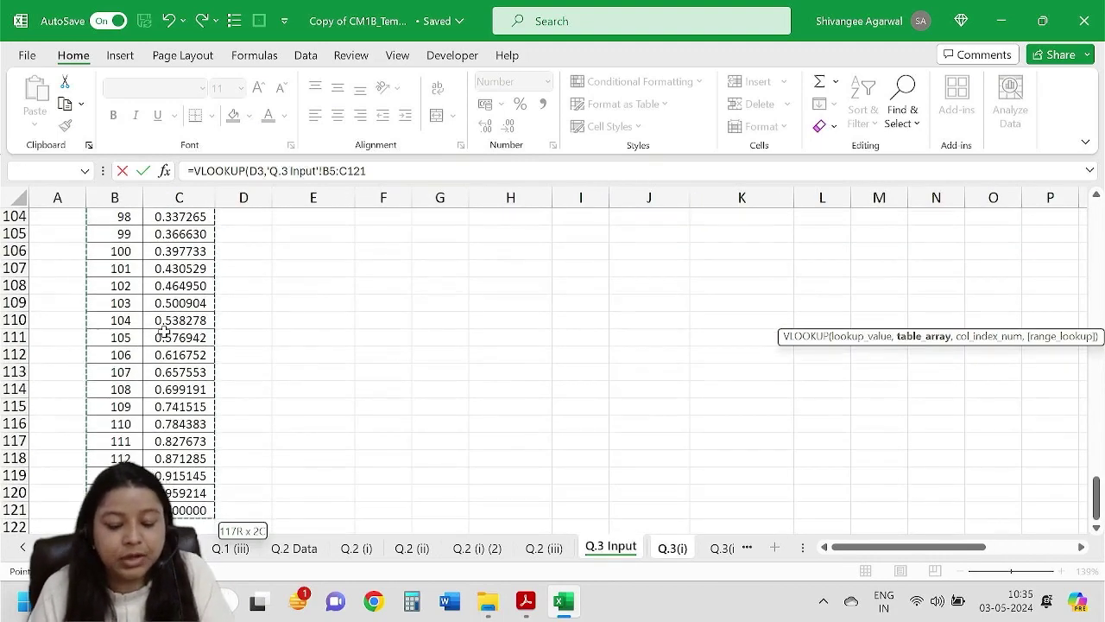
{"action": "key", "text": "F4"}
{"action": "type", "text": ","}
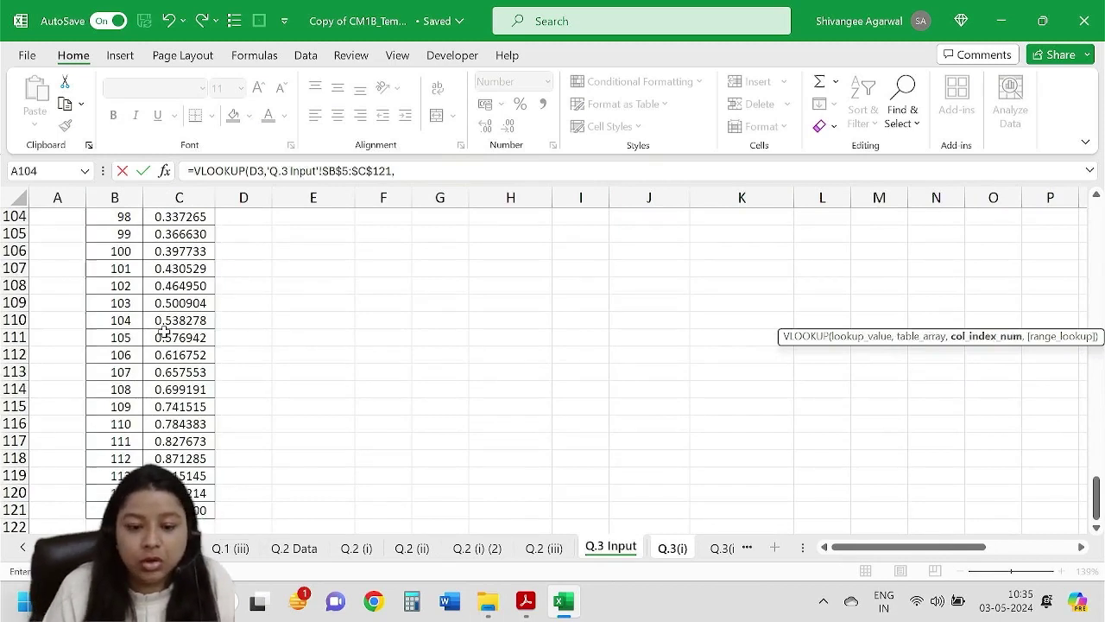
{"action": "type", "text": "2,"}
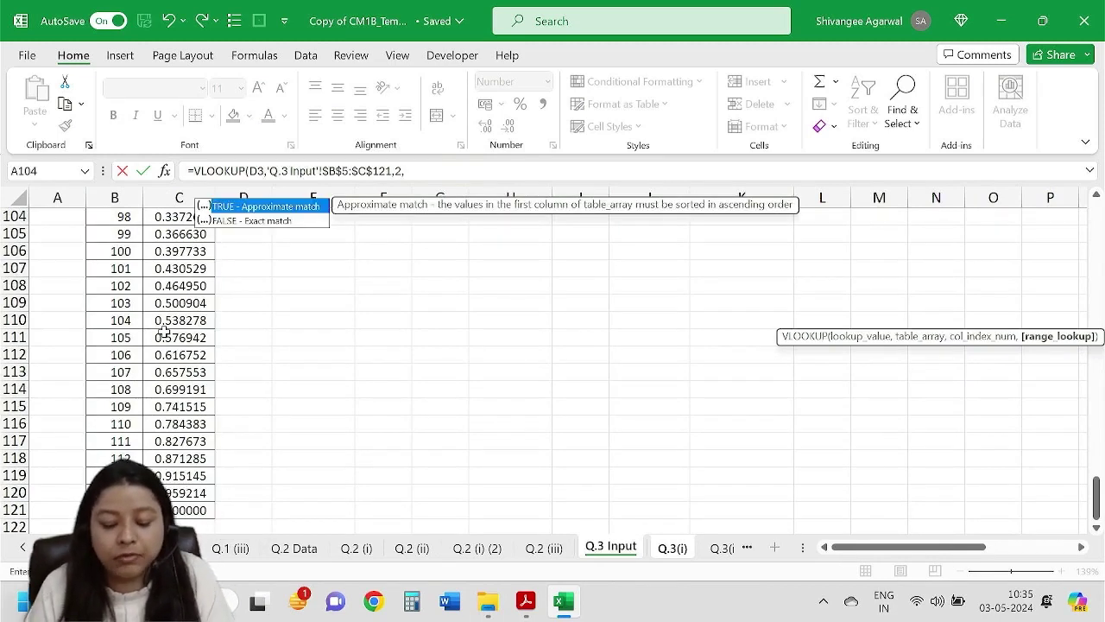
{"action": "type", "text": "fa"}
{"action": "key", "text": "Down"}
{"action": "key", "text": "Tab"}
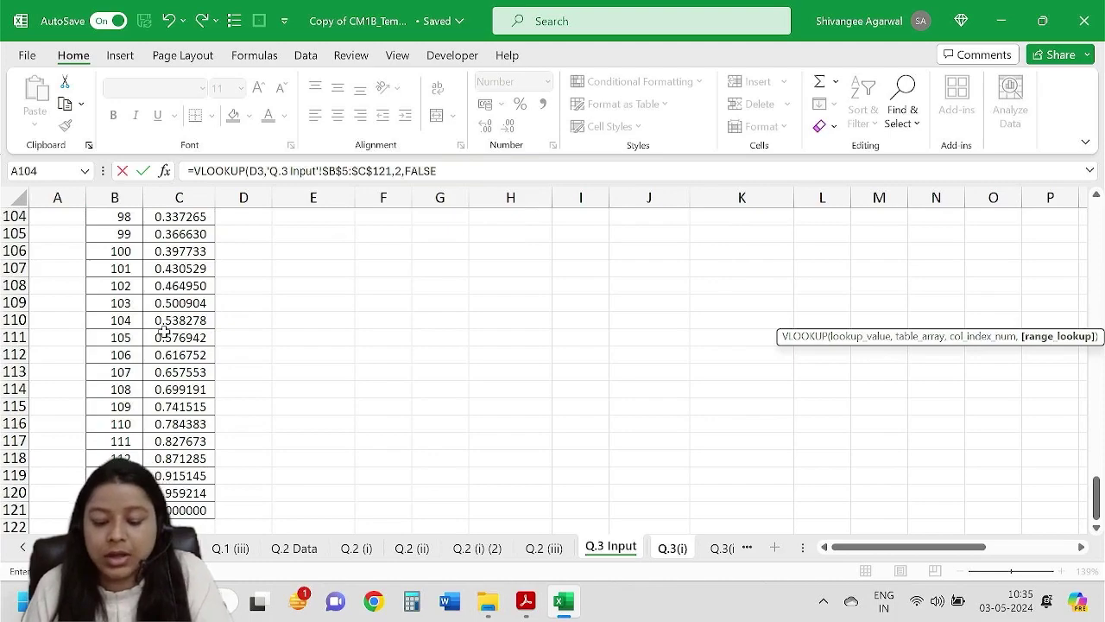
{"action": "type", "text": ")"}
Multiply the M3 lookup by the actual/expected mortality ratio in 'Q.3 Input'!S6 and complete the formula.
{"action": "left_click_drag", "start_coordinate": [1096, 492], "coordinate": [1096, 215]}
{"action": "left_click_drag", "start_coordinate": [895, 547], "coordinate": [952, 558]}
{"action": "left_click", "coordinate": [900, 451]}
{"action": "left_click", "coordinate": [905, 412]}
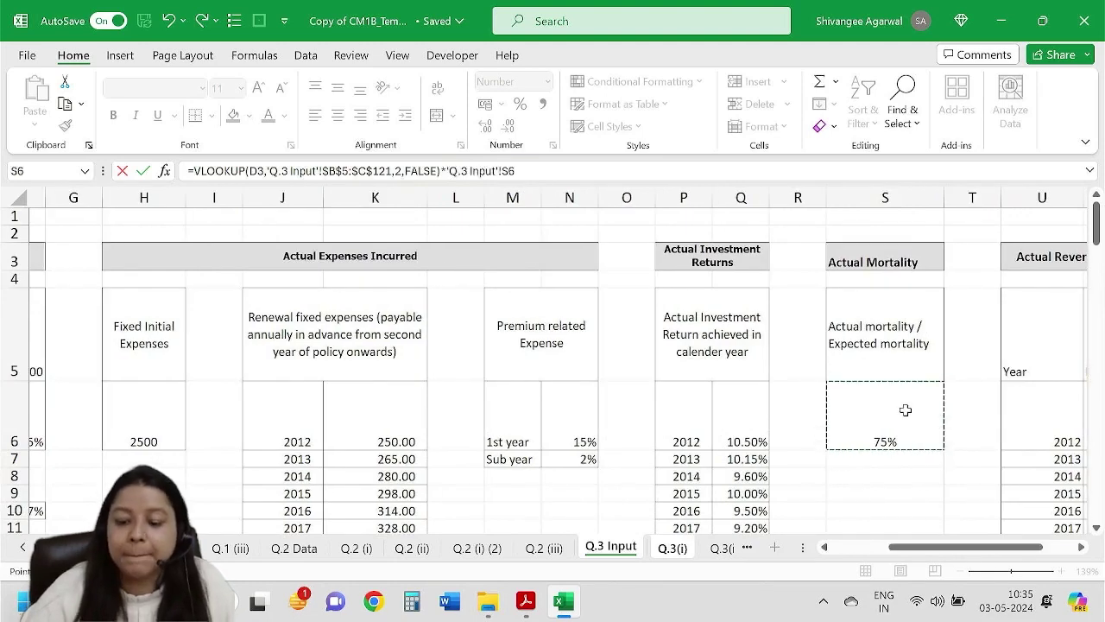
{"action": "key", "text": "Return"}
Show the Actual qx in M3 with seven decimal places and fill the formula down column M.
{"action": "left_click", "coordinate": [993, 315]}
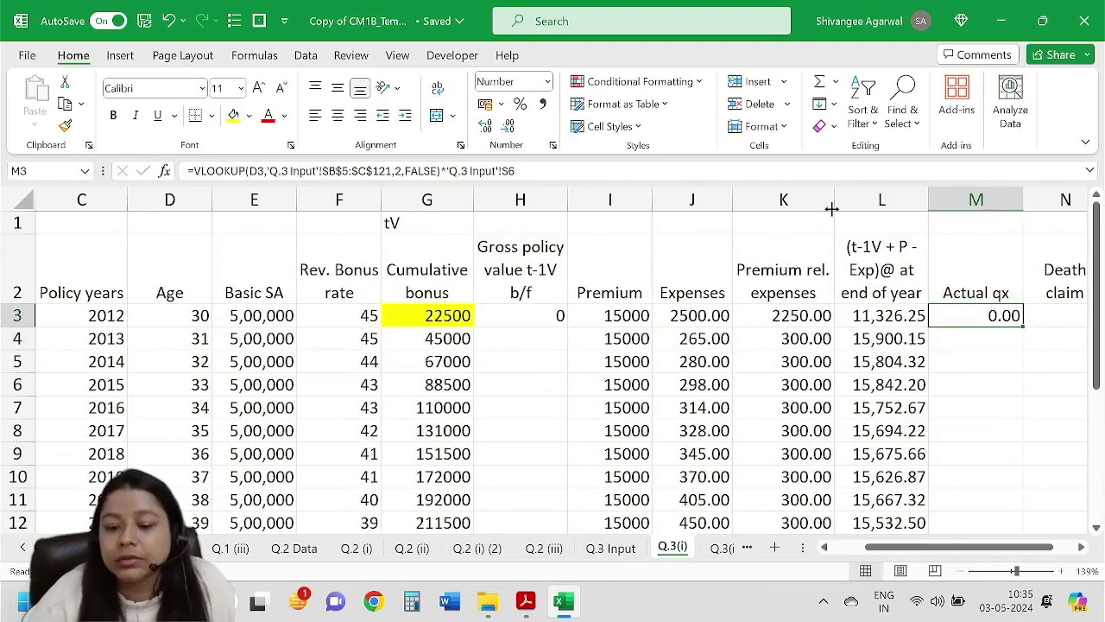
{"action": "left_click", "coordinate": [488, 128]}
{"action": "left_click", "coordinate": [487, 127]}
{"action": "left_click", "coordinate": [487, 128]}
{"action": "left_click", "coordinate": [487, 128]}
{"action": "left_click", "coordinate": [488, 127]}
{"action": "double_click", "coordinate": [1022, 326]}
Calculate the death claim in N3 with =(E3+G3)*M3 and fill it down column N.
{"action": "left_click", "coordinate": [1049, 310]}
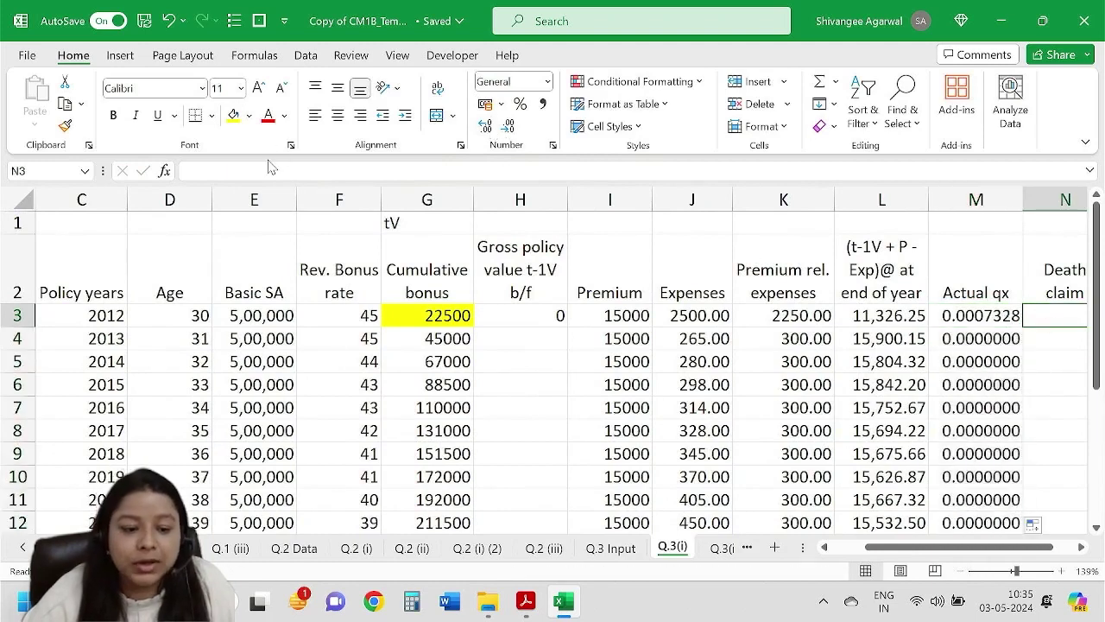
{"action": "left_click", "coordinate": [264, 171]}
{"action": "type", "text": "=("}
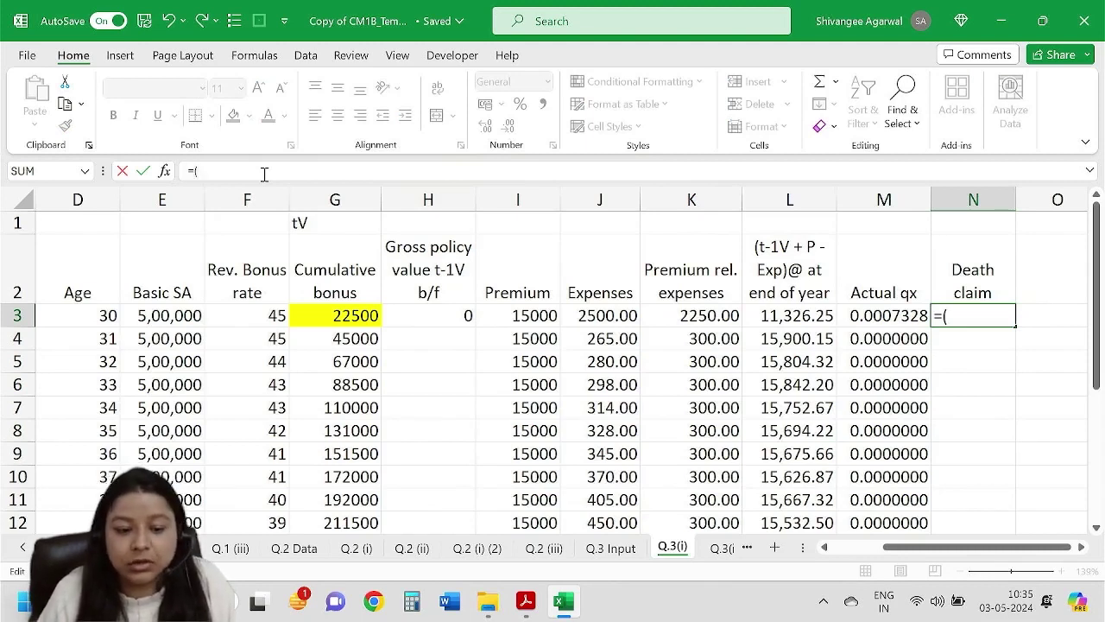
{"action": "left_click", "coordinate": [168, 315]}
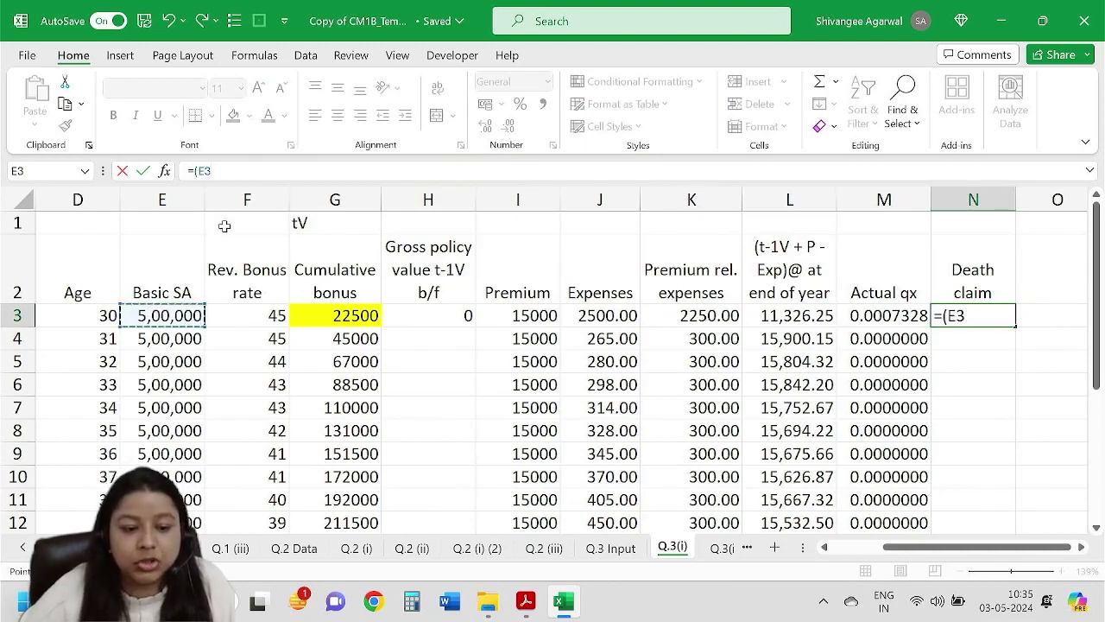
{"action": "type", "text": "+"}
{"action": "left_click", "coordinate": [337, 314]}
{"action": "type", "text": ")*"}
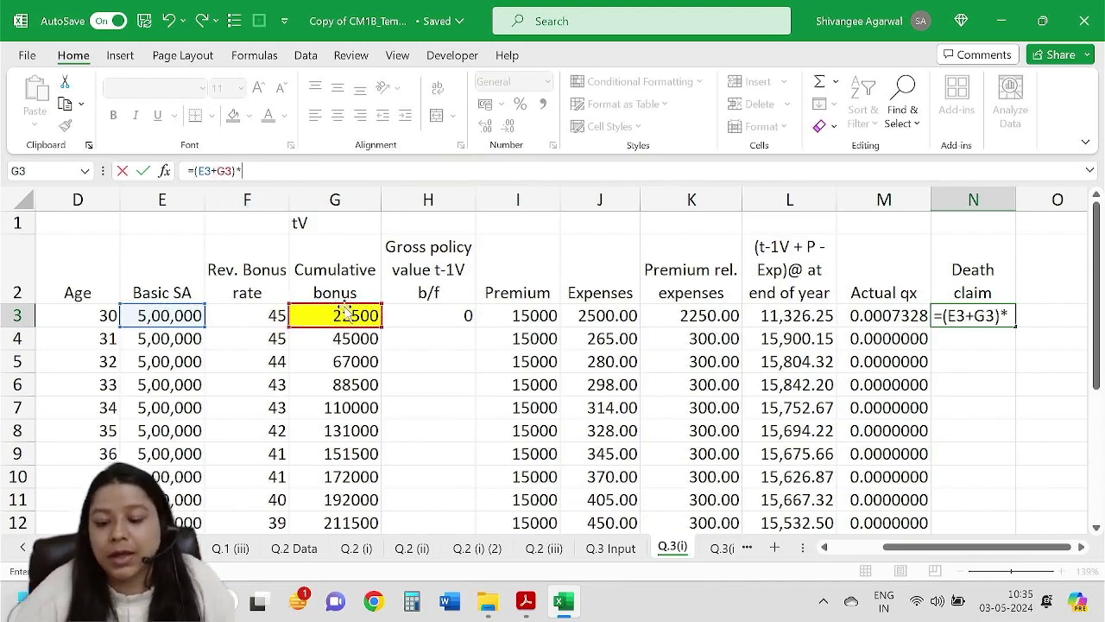
{"action": "left_click", "coordinate": [900, 304]}
{"action": "left_click", "coordinate": [894, 316]}
{"action": "key", "text": "Return"}
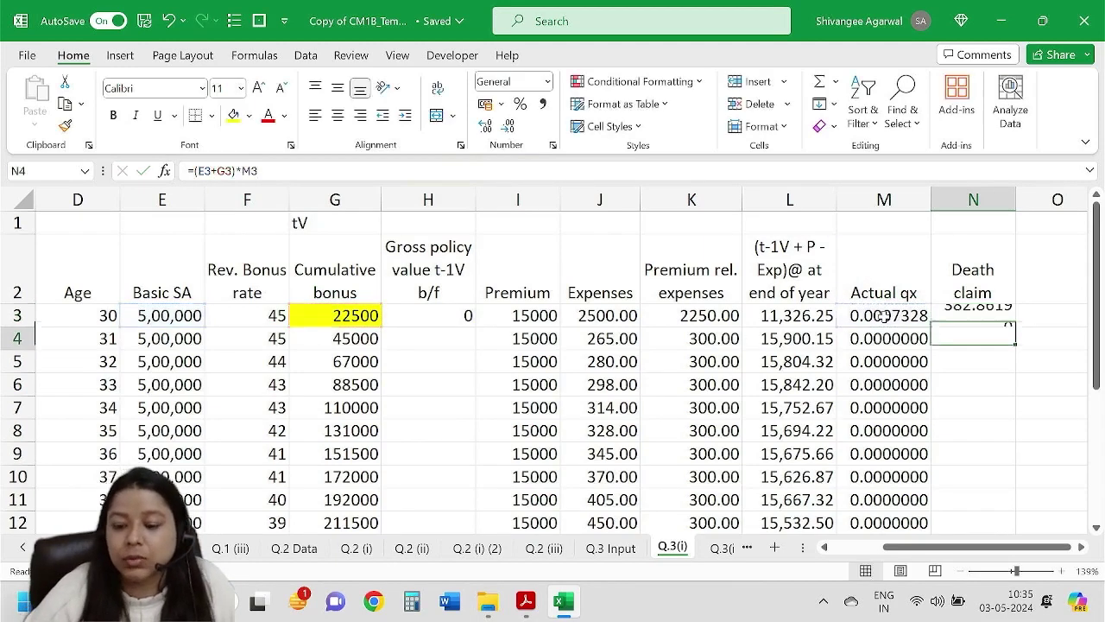
{"action": "left_click", "coordinate": [989, 320]}
{"action": "double_click", "coordinate": [1019, 323]}
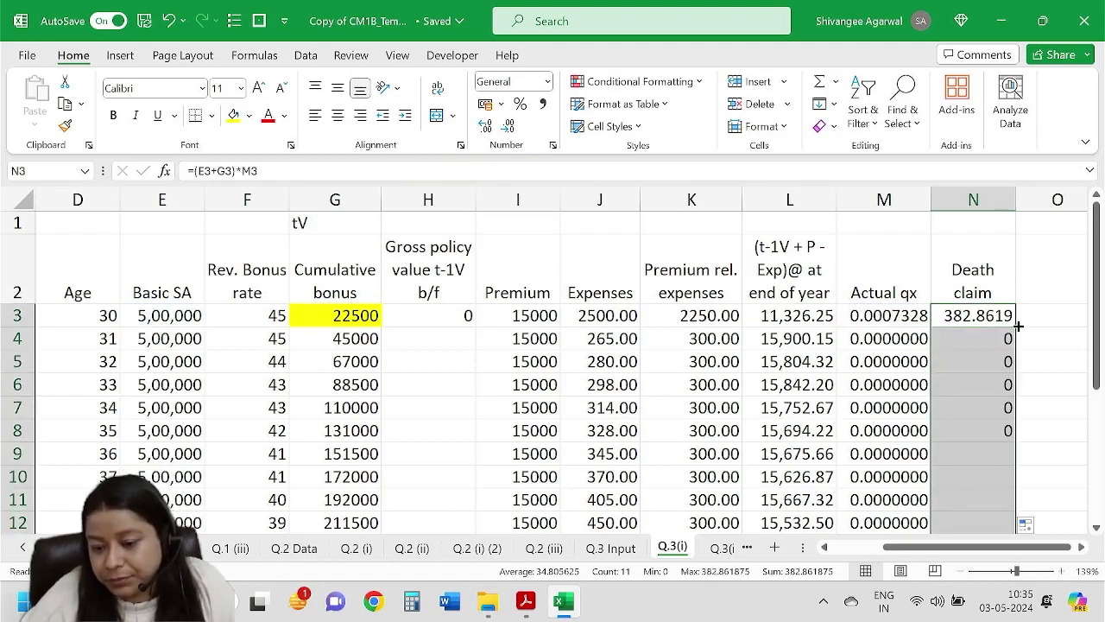
Check the M4 lookup formula and its references against the age 31 mortality rate on Q.3 Input, returning to Q.3(i).
{"action": "left_click", "coordinate": [920, 339]}
{"action": "double_click", "coordinate": [921, 339]}
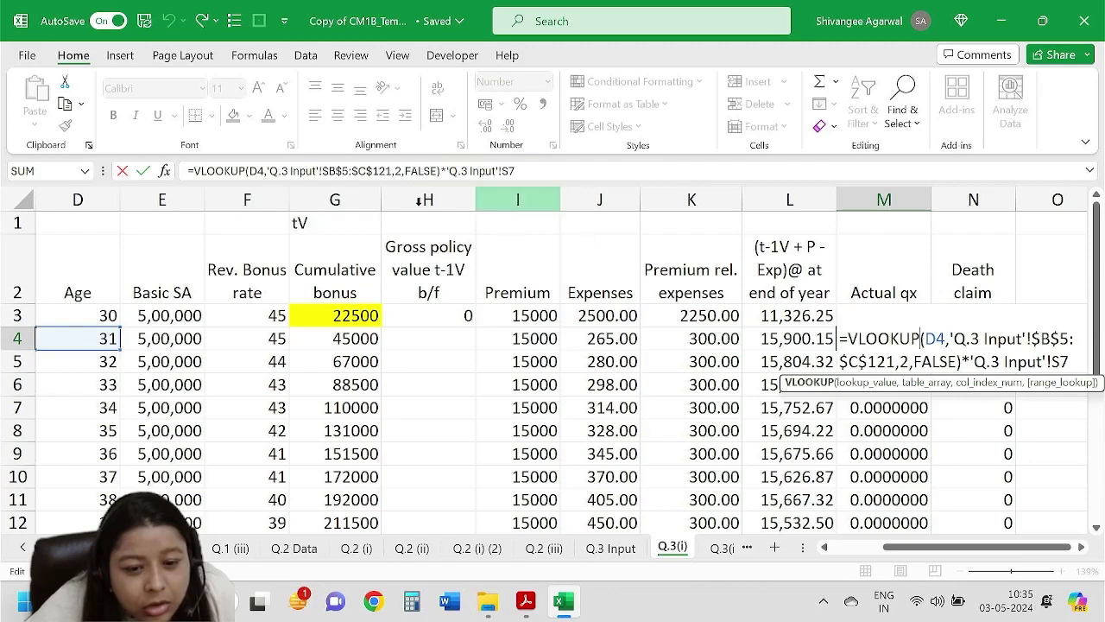
{"action": "key", "text": "Return"}
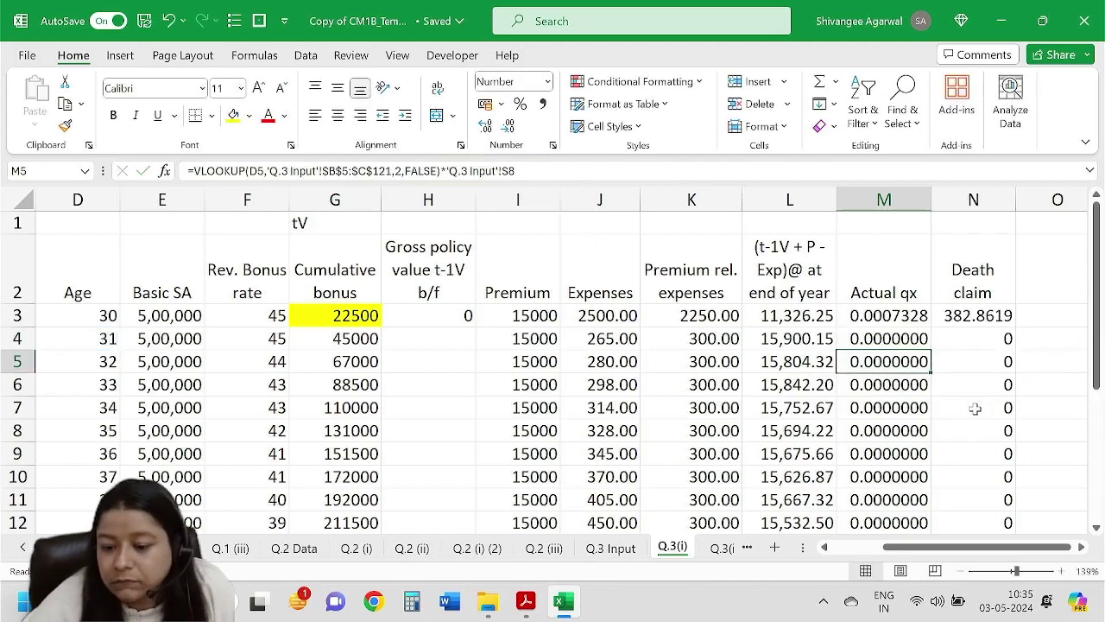
{"action": "left_click", "coordinate": [889, 341]}
{"action": "left_click", "coordinate": [592, 548]}
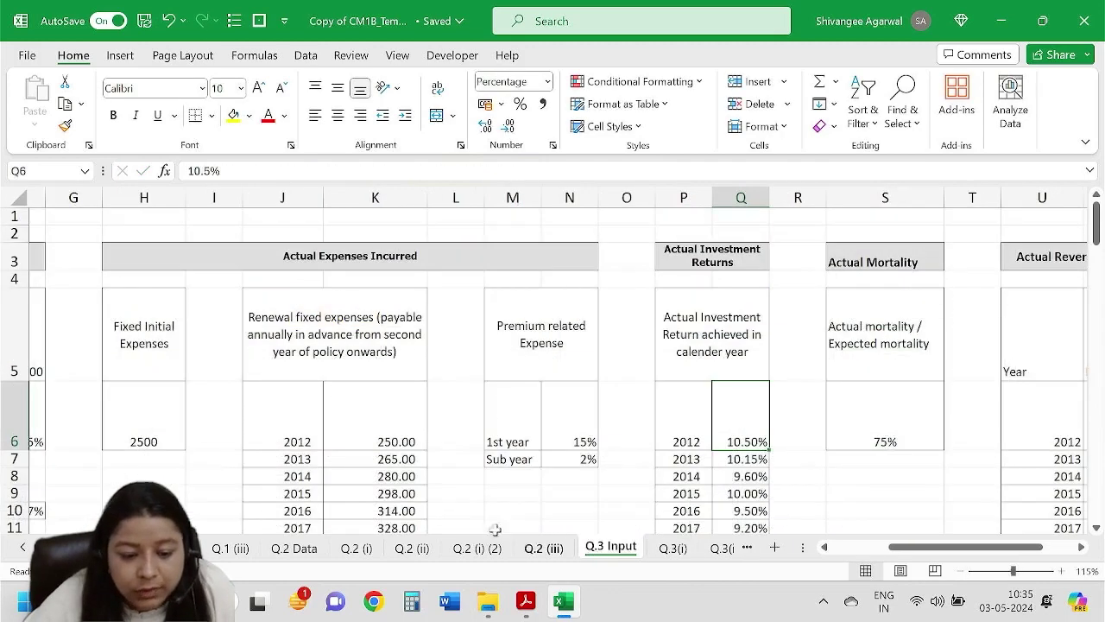
{"action": "scroll", "coordinate": [915, 547], "scroll_direction": "left", "scroll_amount": 3}
{"action": "scroll", "coordinate": [252, 452], "scroll_direction": "down", "scroll_amount": 3}
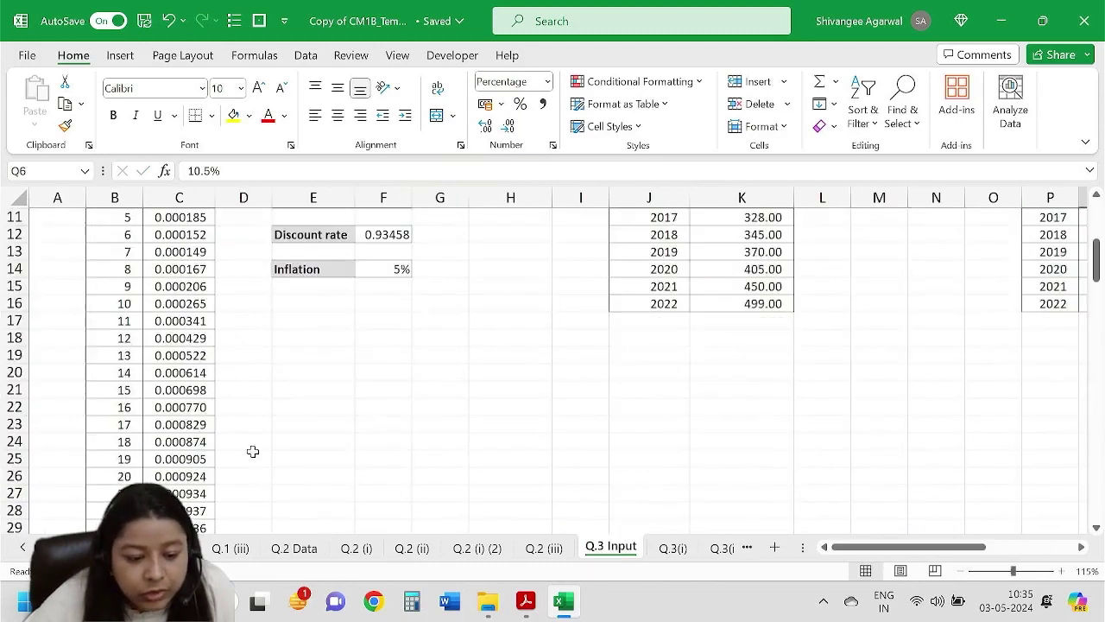
{"action": "scroll", "coordinate": [252, 452], "scroll_direction": "down", "scroll_amount": 5}
{"action": "left_click", "coordinate": [168, 407]}
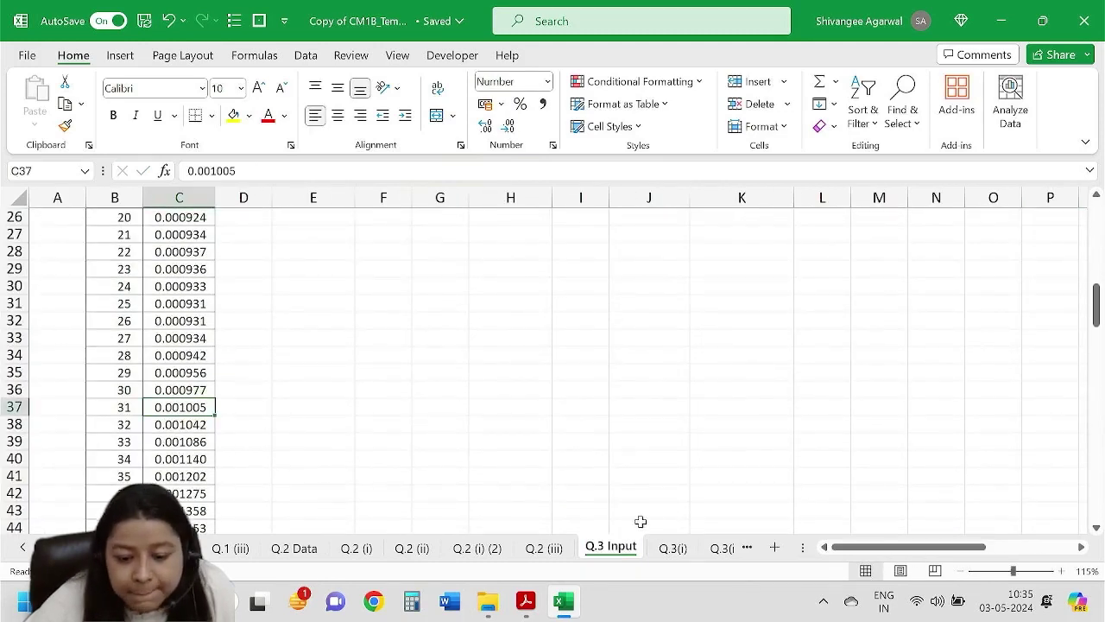
{"action": "left_click", "coordinate": [672, 547]}
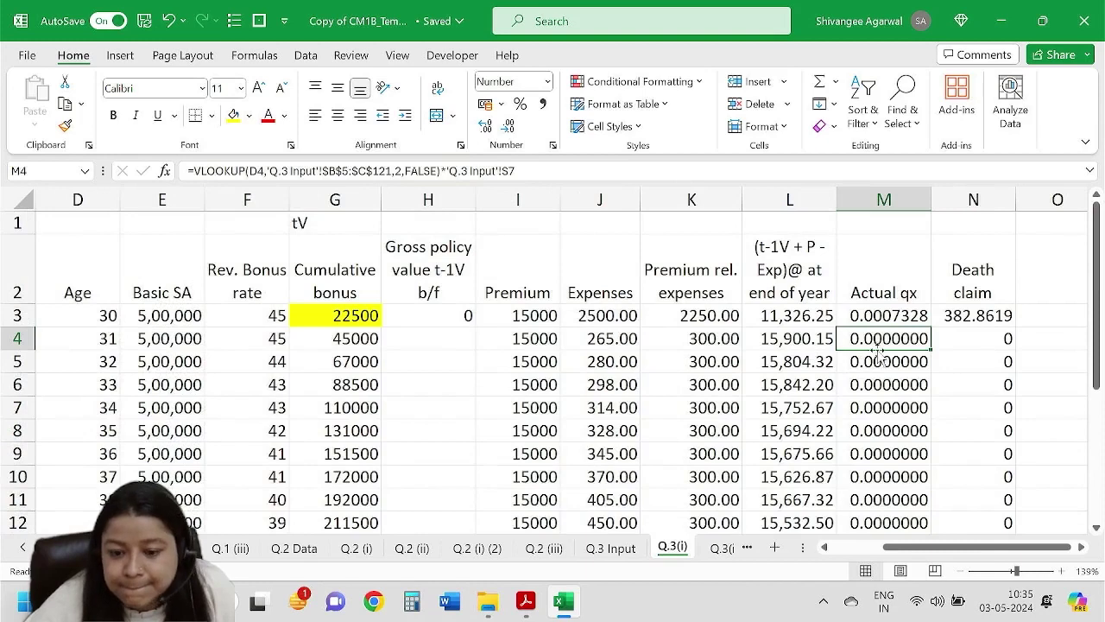
Make the mortality ratio reference in M3 absolute as 'Q.3 Input'!$S$6 and refill the Actual qx formula down column M.
{"action": "double_click", "coordinate": [878, 338]}
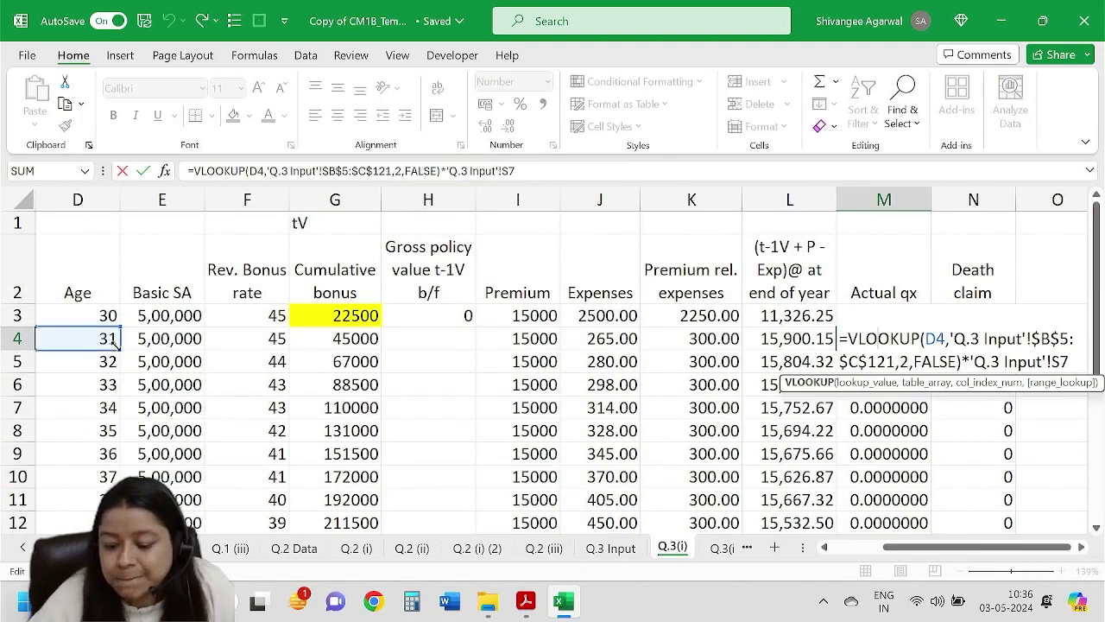
{"action": "key", "text": "Return"}
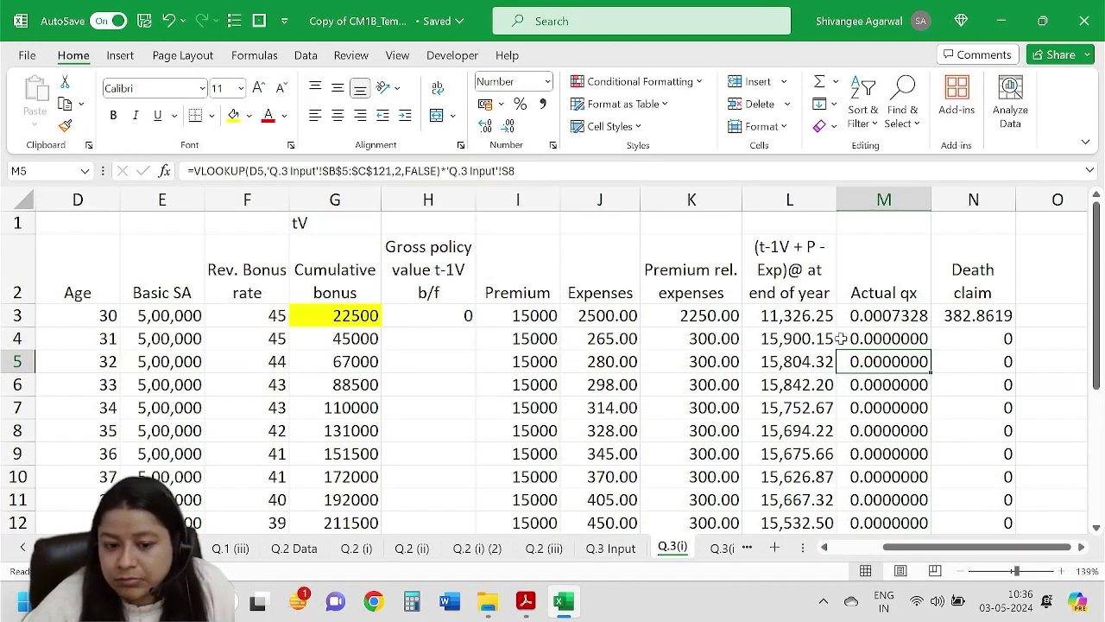
{"action": "left_click", "coordinate": [880, 337]}
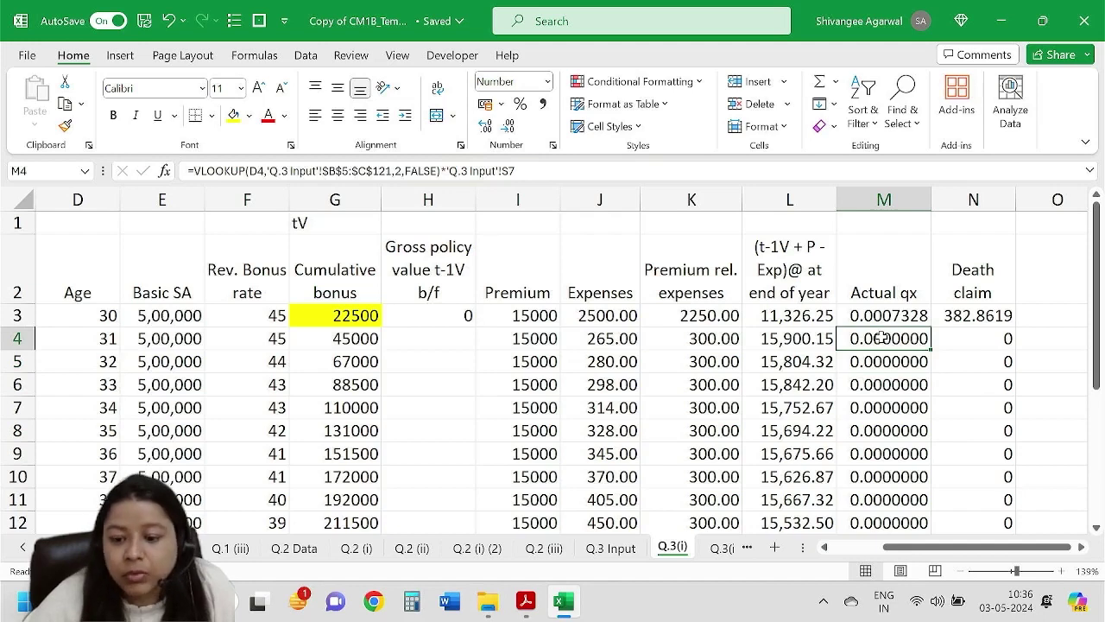
{"action": "double_click", "coordinate": [875, 316]}
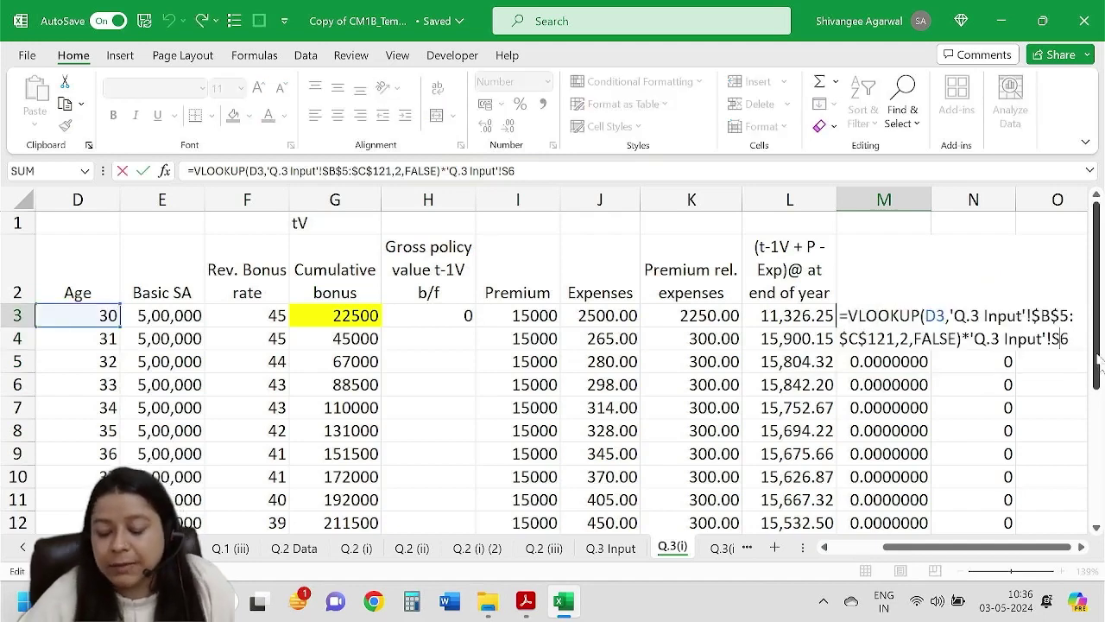
{"action": "type", "text": "$S$"}
{"action": "key", "text": "Return"}
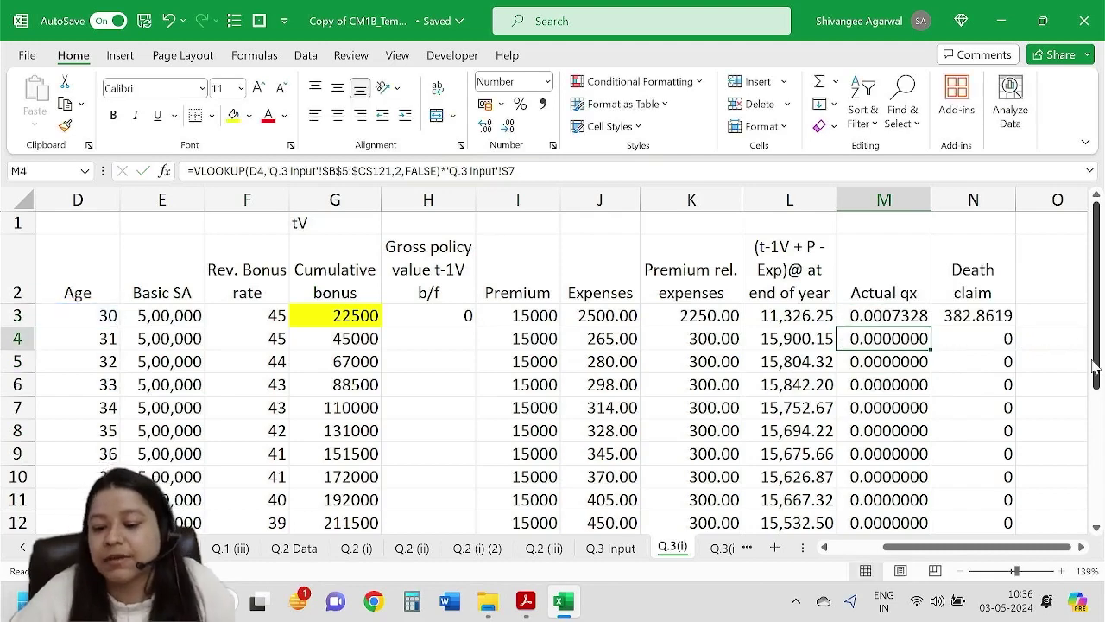
{"action": "left_click", "coordinate": [920, 321]}
{"action": "double_click", "coordinate": [929, 328]}
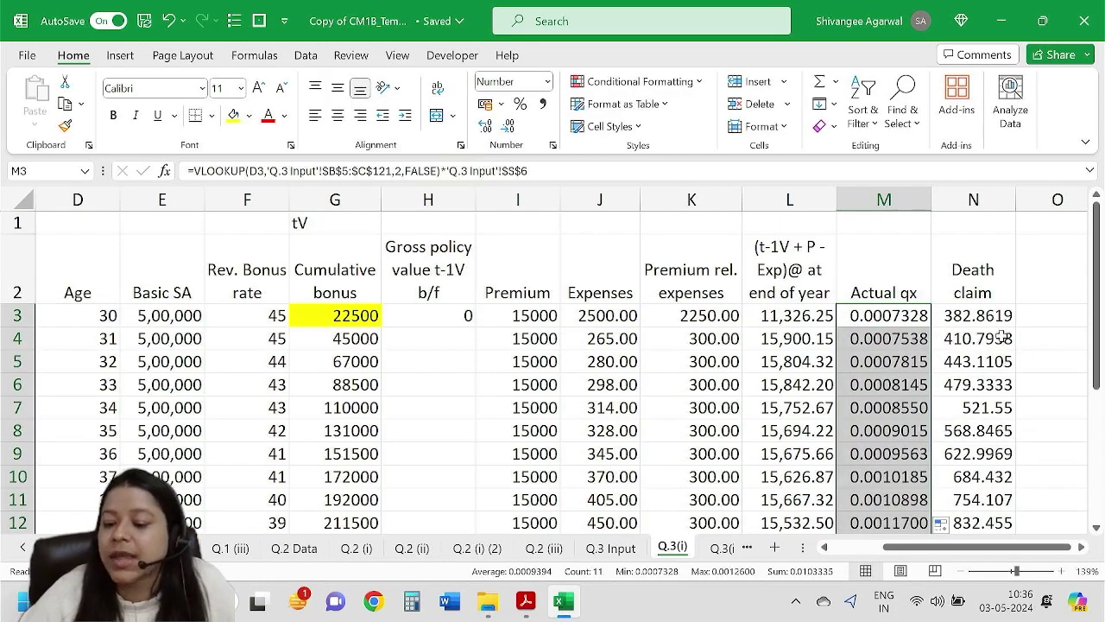
Format the death claims in N3:N13 with two decimals using the custom number format #,##0.00.
{"action": "left_click", "coordinate": [954, 337]}
{"action": "left_click", "coordinate": [965, 316]}
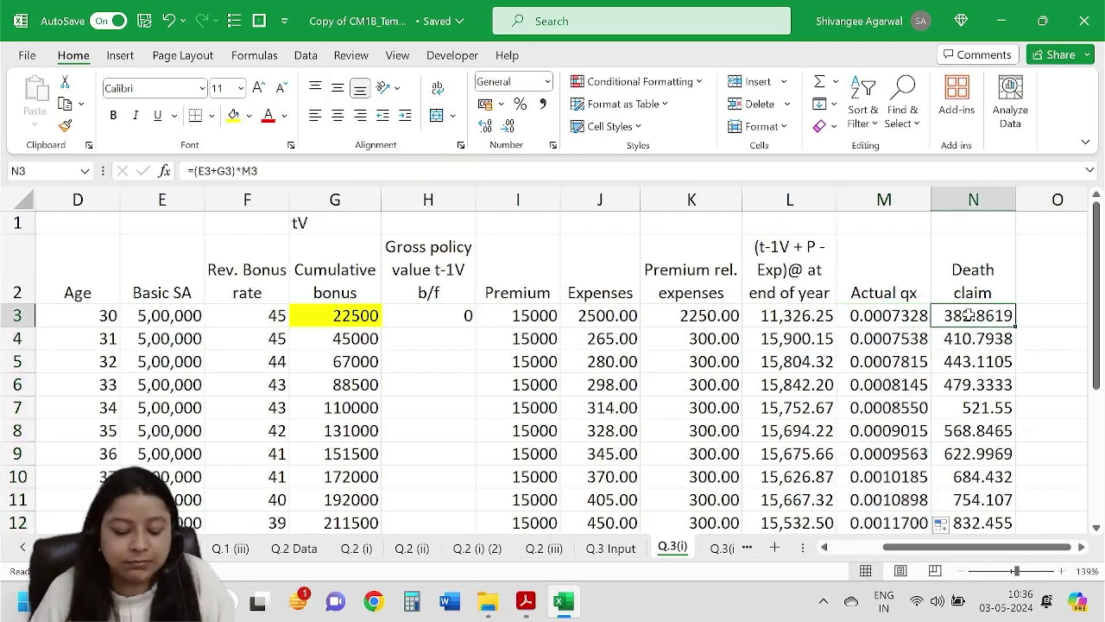
{"action": "key", "text": "ctrl+shift+Down"}
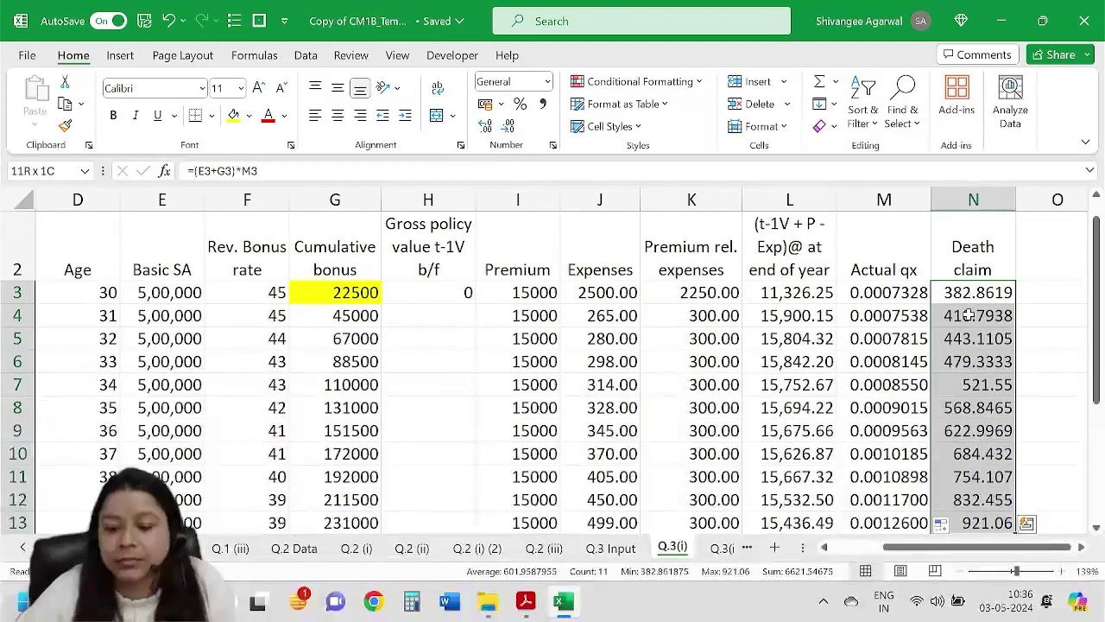
{"action": "left_click", "coordinate": [511, 129]}
{"action": "left_click", "coordinate": [511, 129]}
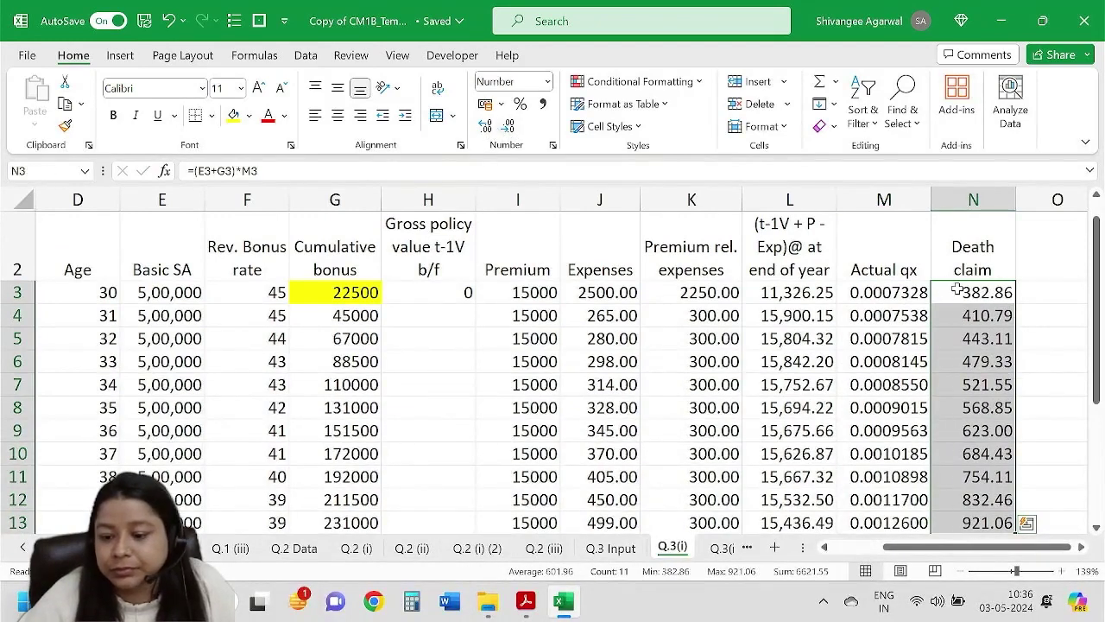
{"action": "right_click", "coordinate": [960, 295]}
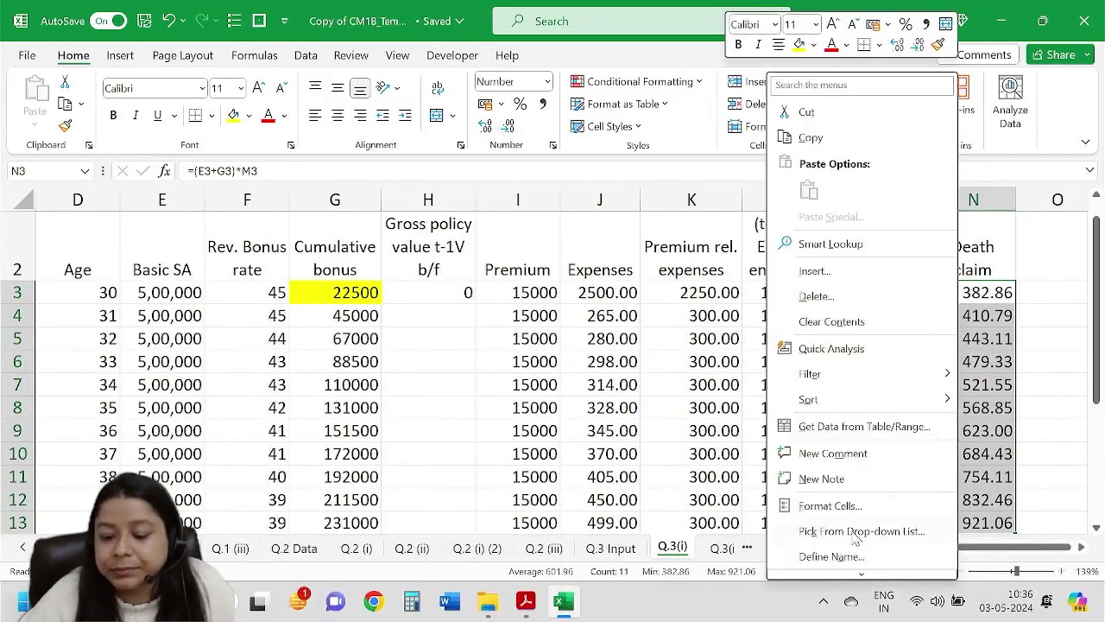
{"action": "scroll", "coordinate": [857, 535], "scroll_direction": "down", "scroll_amount": 2}
{"action": "key", "text": "Escape"}
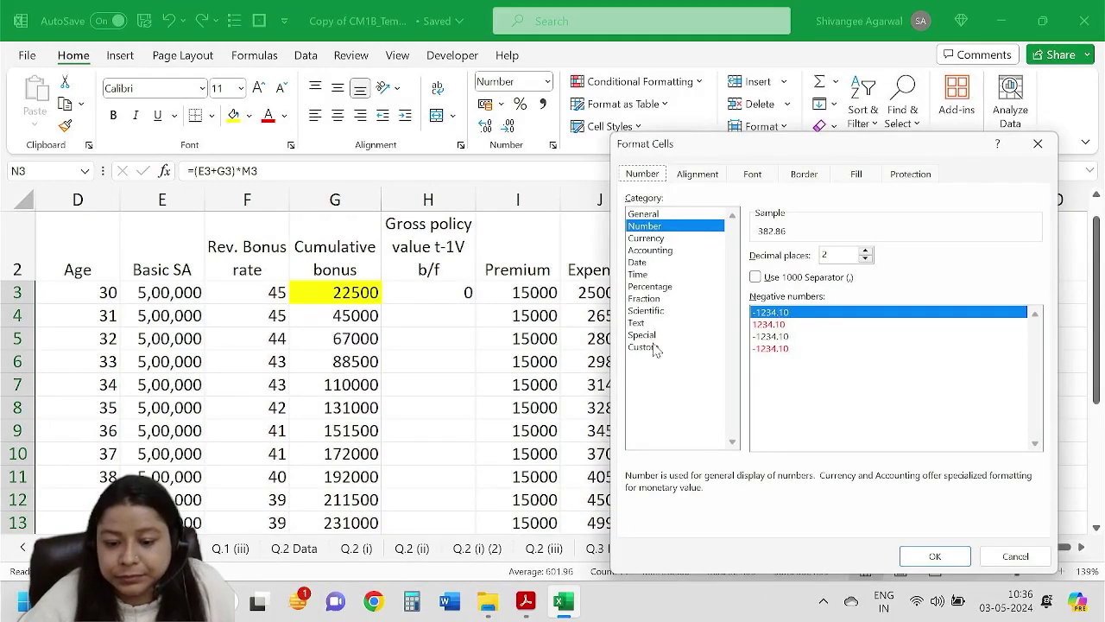
{"action": "left_click", "coordinate": [654, 347]}
{"action": "left_click", "coordinate": [797, 334]}
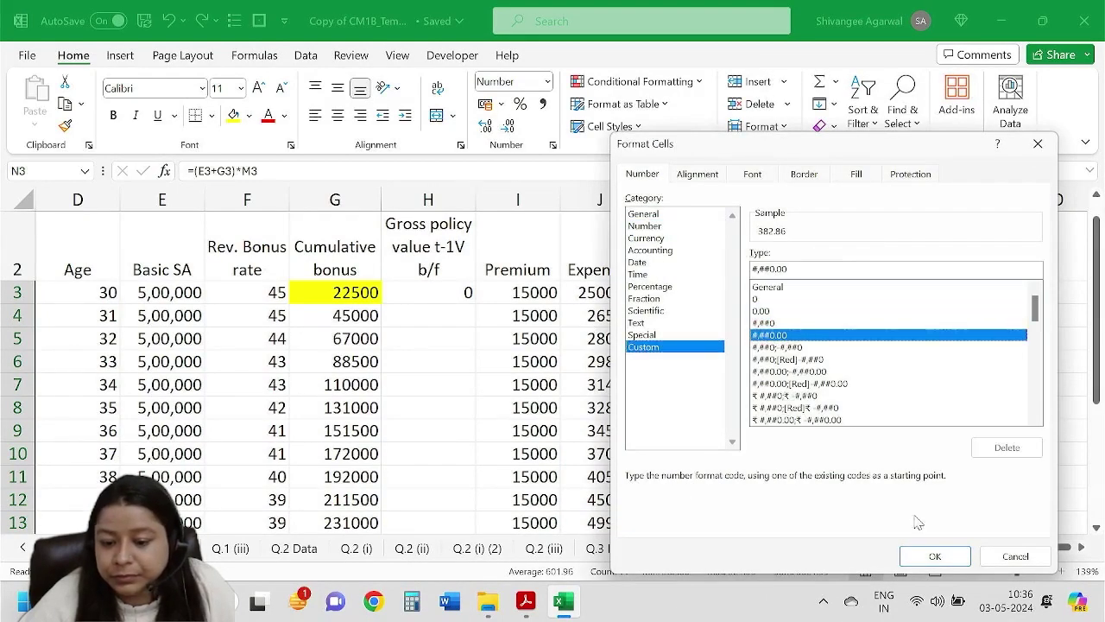
{"action": "left_click", "coordinate": [933, 556]}
{"action": "left_click", "coordinate": [958, 314]}
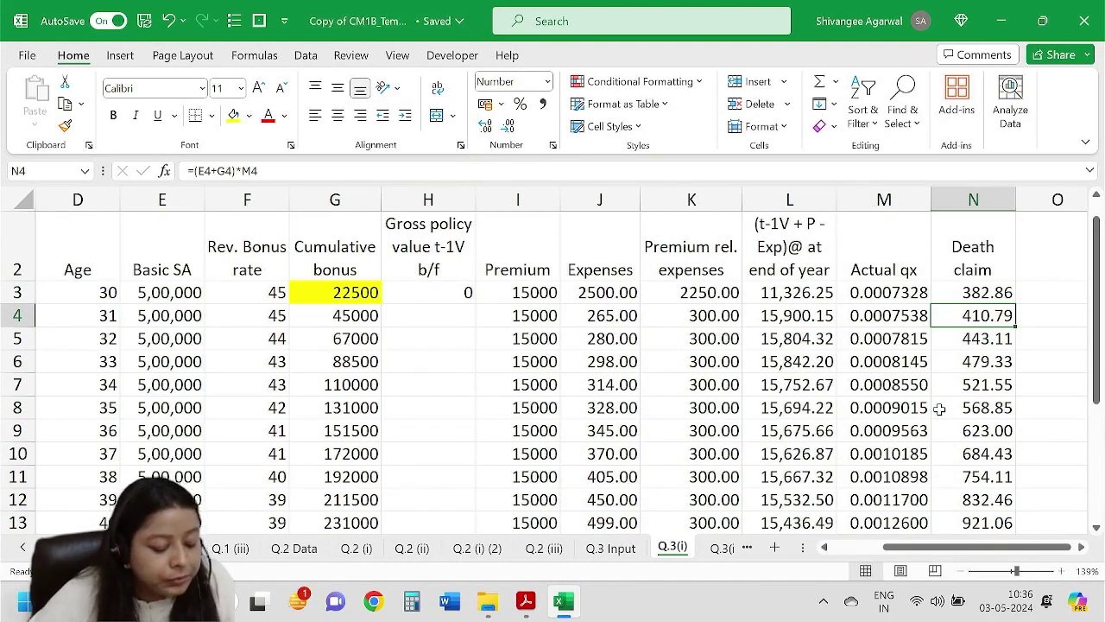
Enter the column heading "Total end year" in O2, beside Death claim.
{"action": "left_click", "coordinate": [1038, 268]}
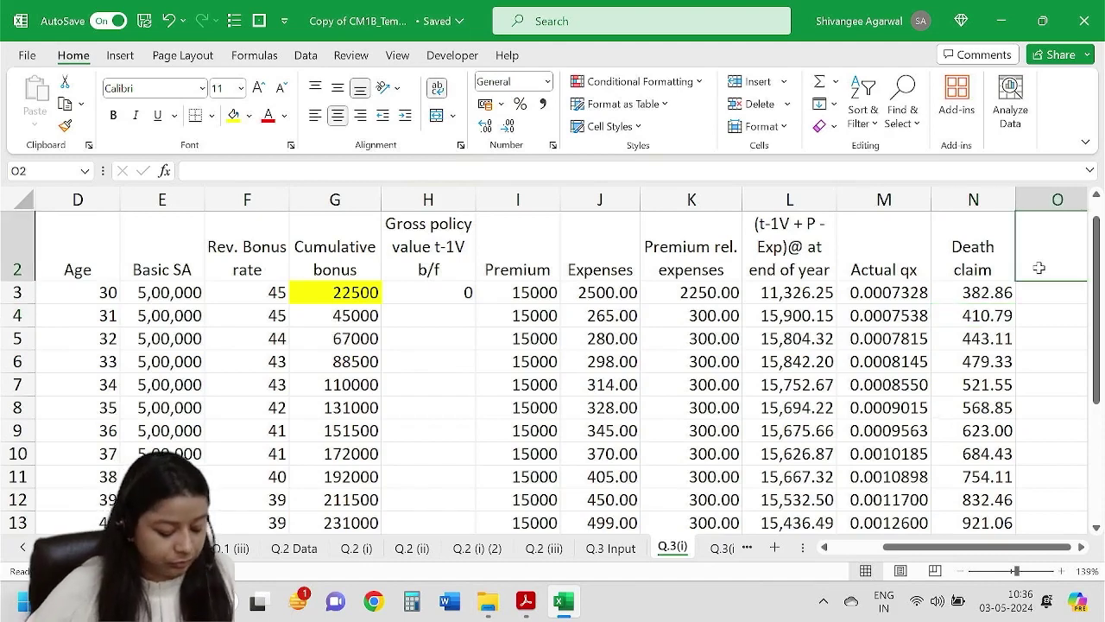
{"action": "type", "text": "Total end"}
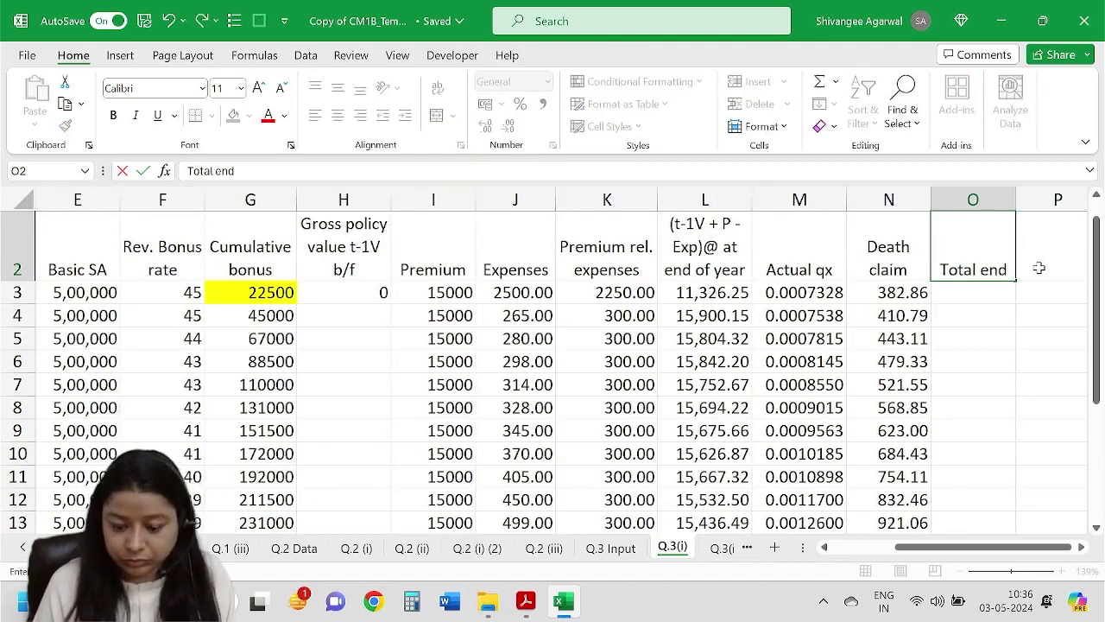
{"action": "type", "text": " year"}
{"action": "key", "text": "Return"}
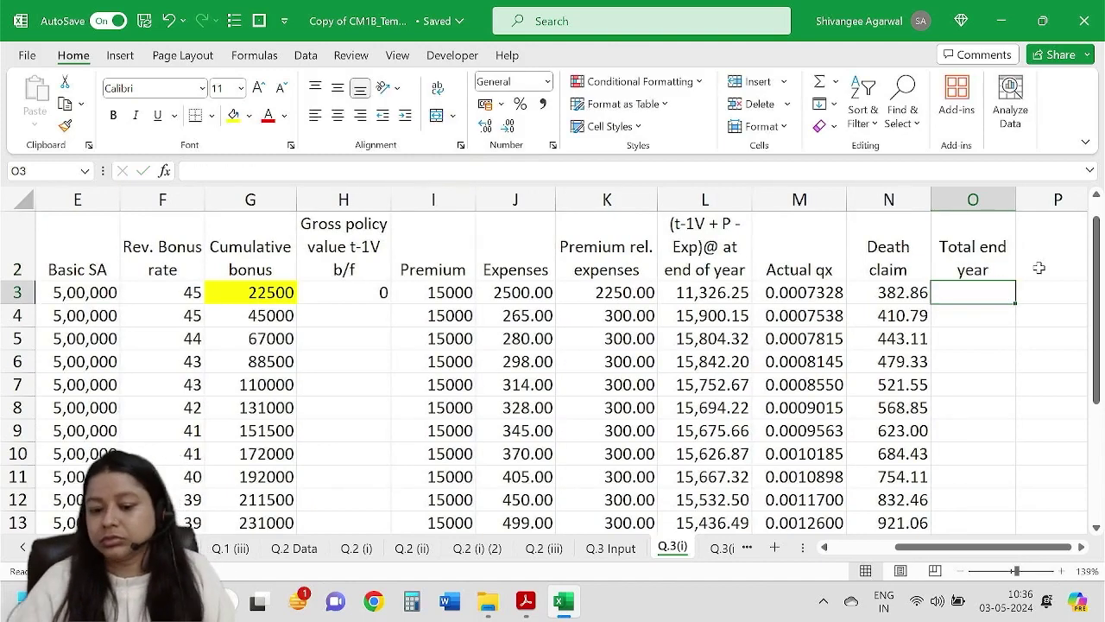
Enter the formula =L3-N3 in O3 to calculate the total at the end of the first year.
{"action": "type", "text": "="}
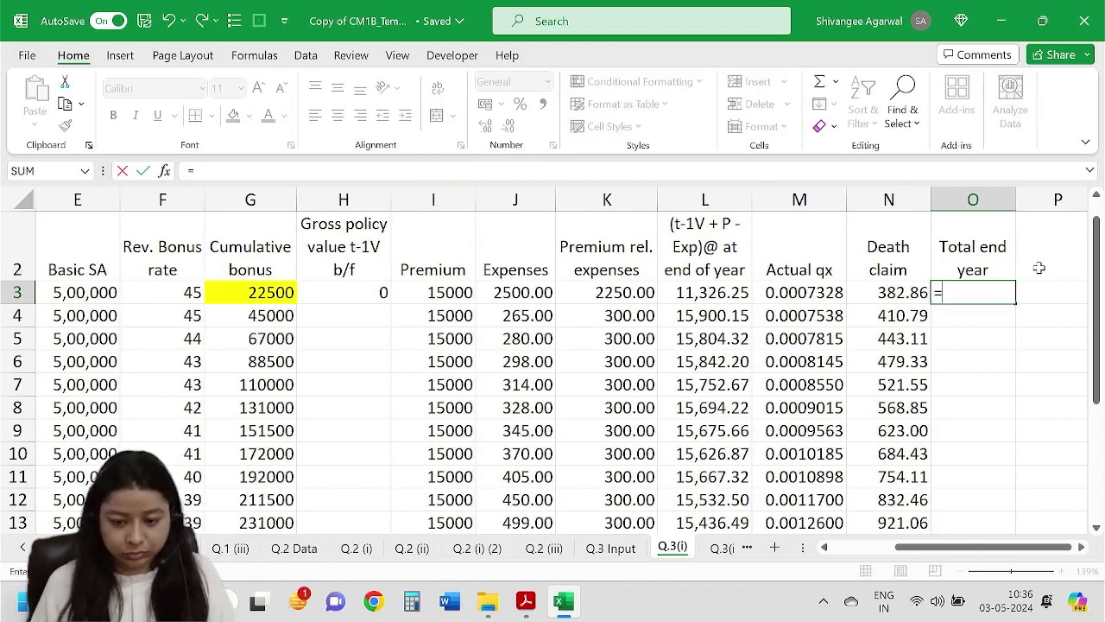
{"action": "key", "text": "Left"}
{"action": "key", "text": "Left"}
{"action": "key", "text": "Left"}
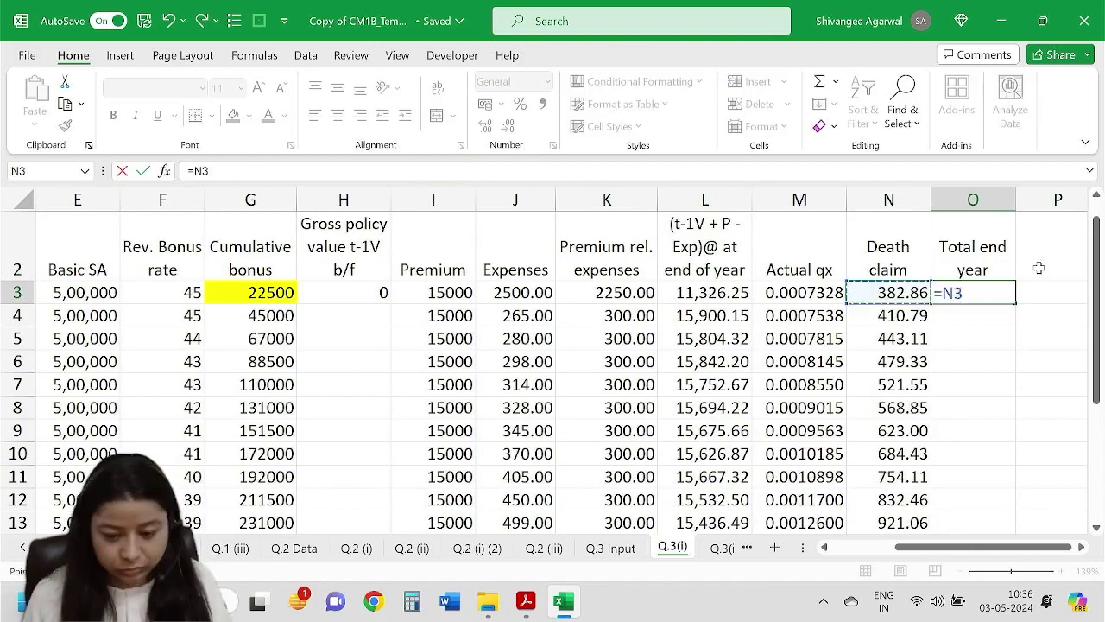
{"action": "type", "text": "+"}
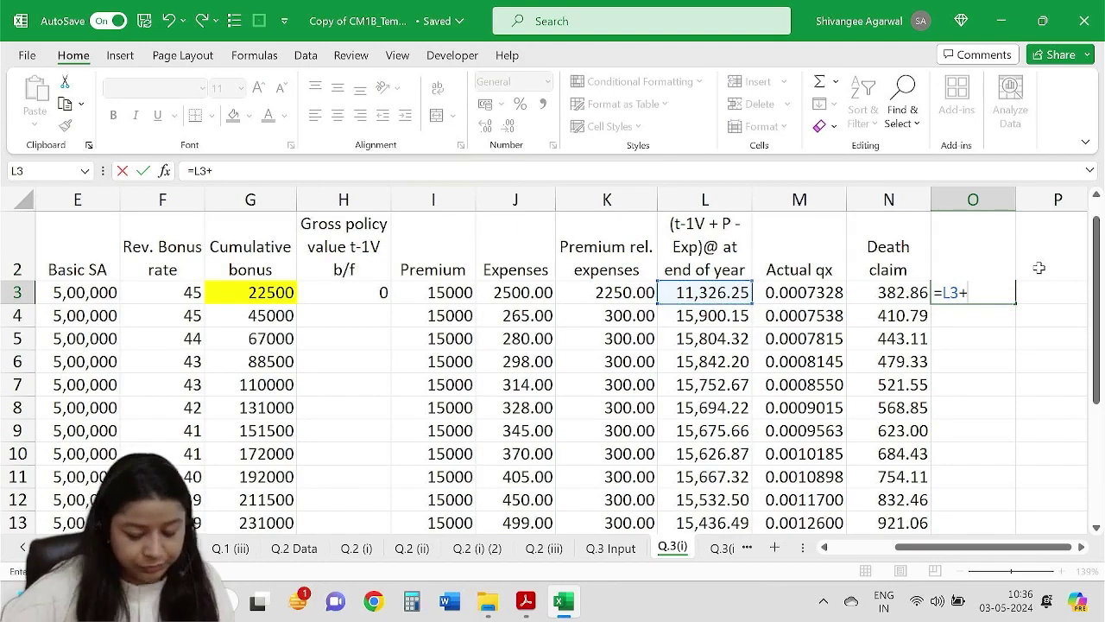
{"action": "type", "text": "-"}
{"action": "key", "text": "Left"}
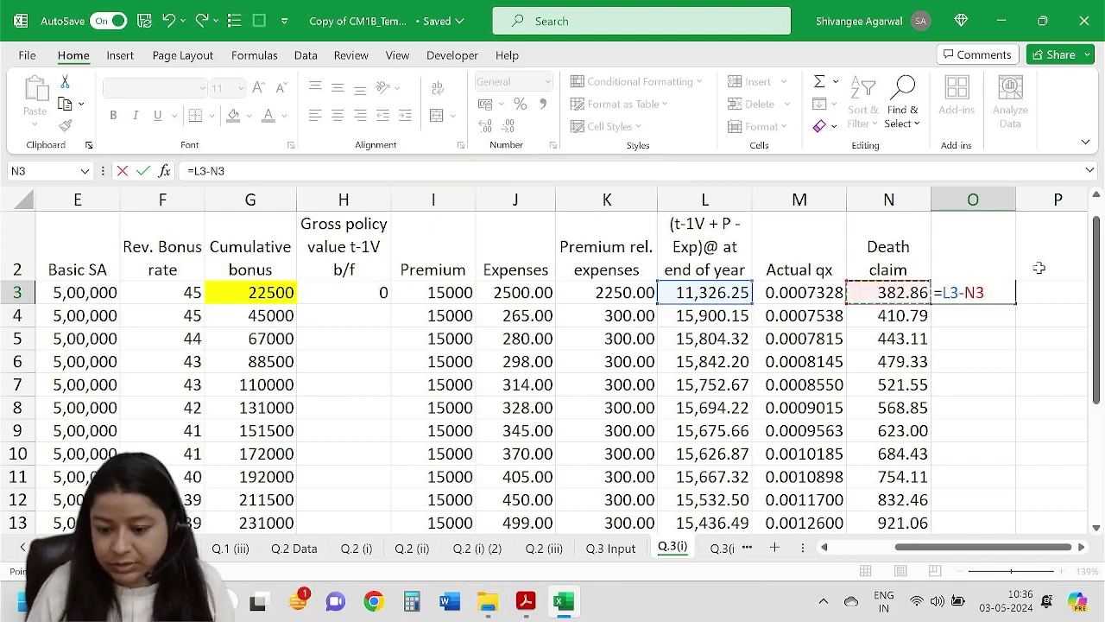
{"action": "key", "text": "Return"}
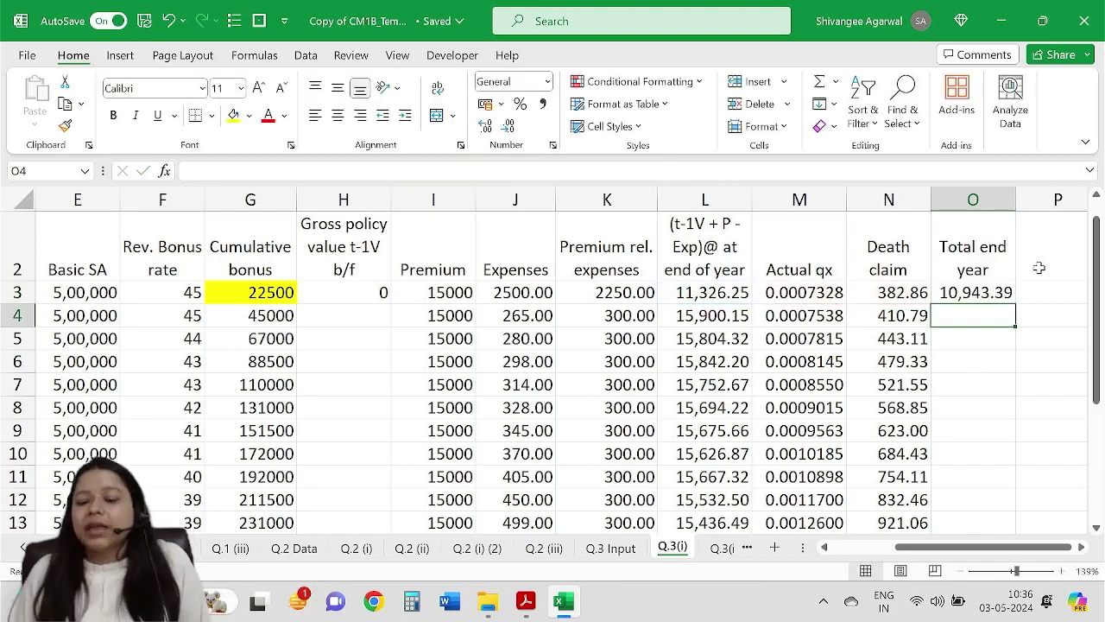
Fill the Total end year formula from O3 down to row 13.
{"action": "left_click", "coordinate": [718, 275]}
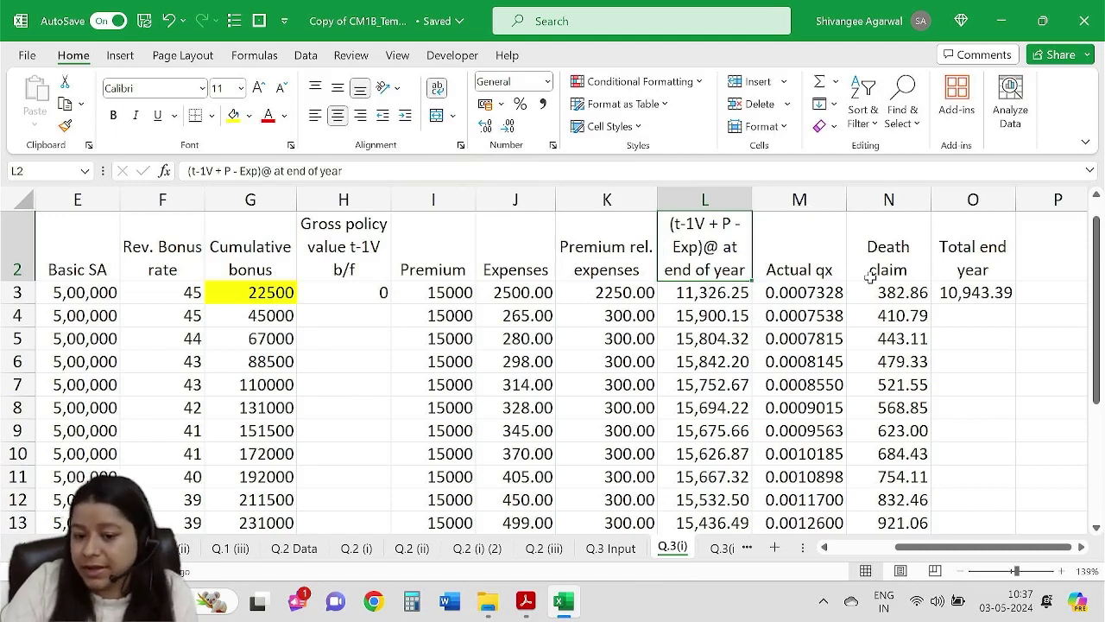
{"action": "left_click", "coordinate": [893, 296]}
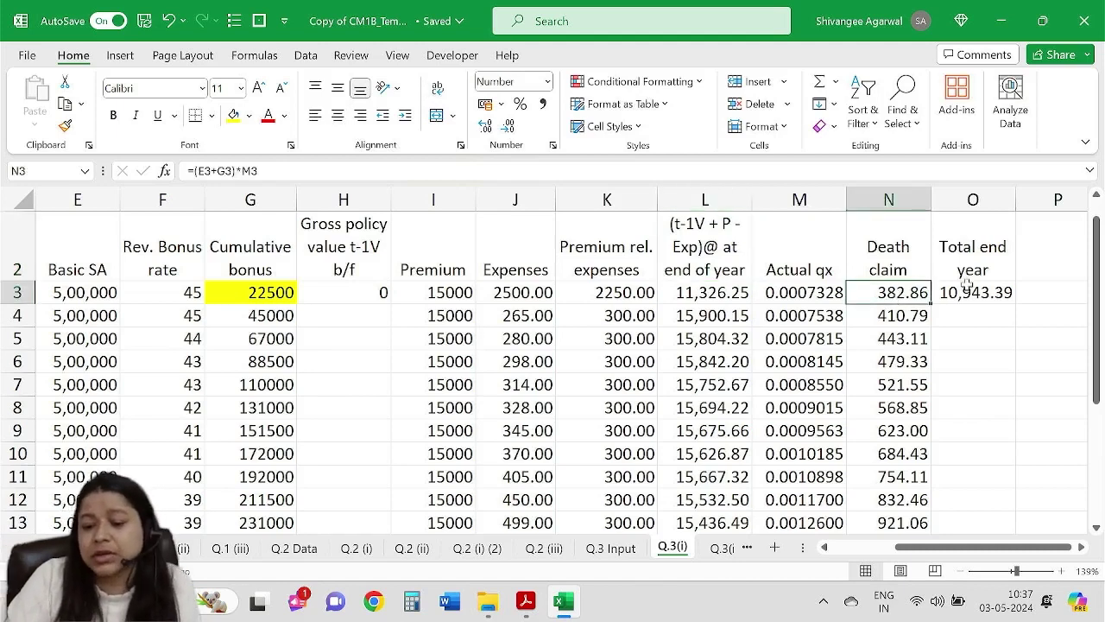
{"action": "left_click", "coordinate": [972, 264]}
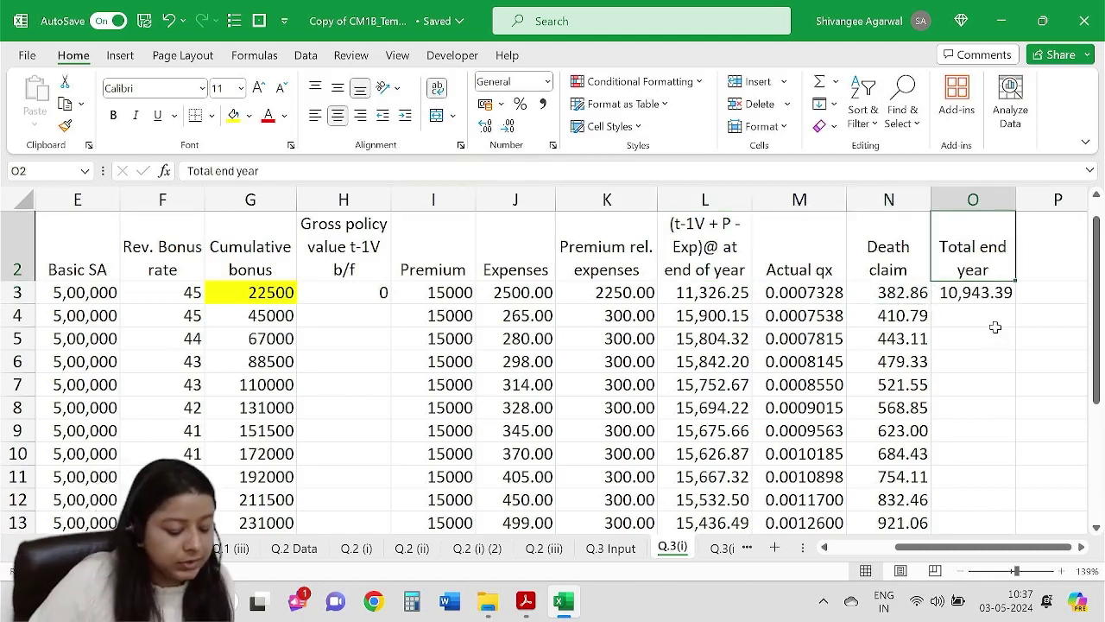
{"action": "left_click", "coordinate": [1011, 298]}
{"action": "double_click", "coordinate": [1014, 303]}
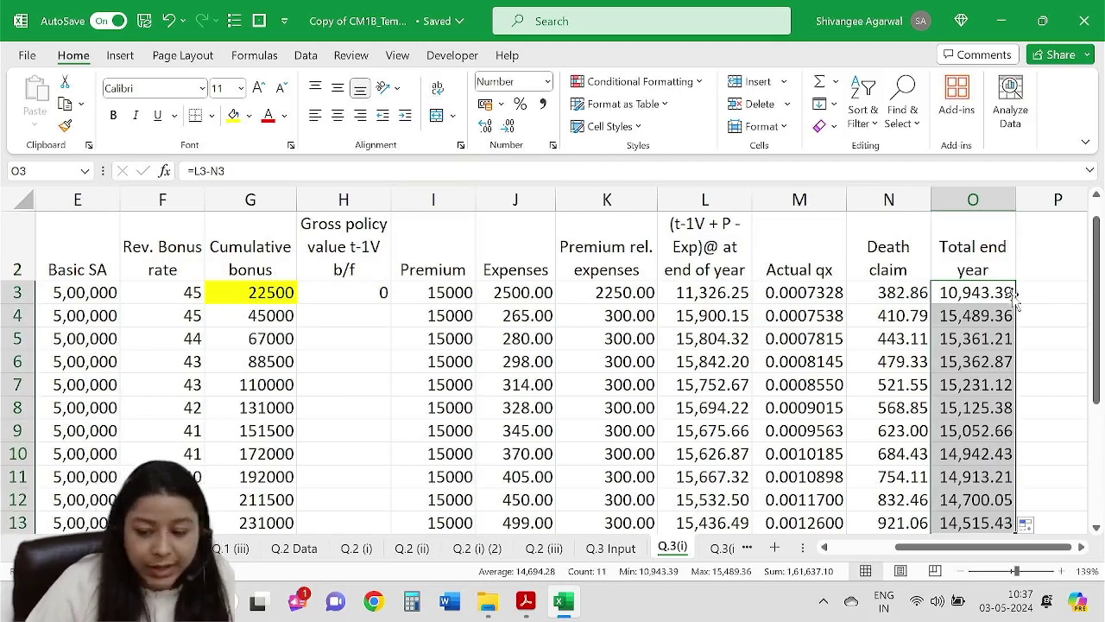
Enter the column header "tV c/f" in P2.
{"action": "left_click", "coordinate": [1074, 259]}
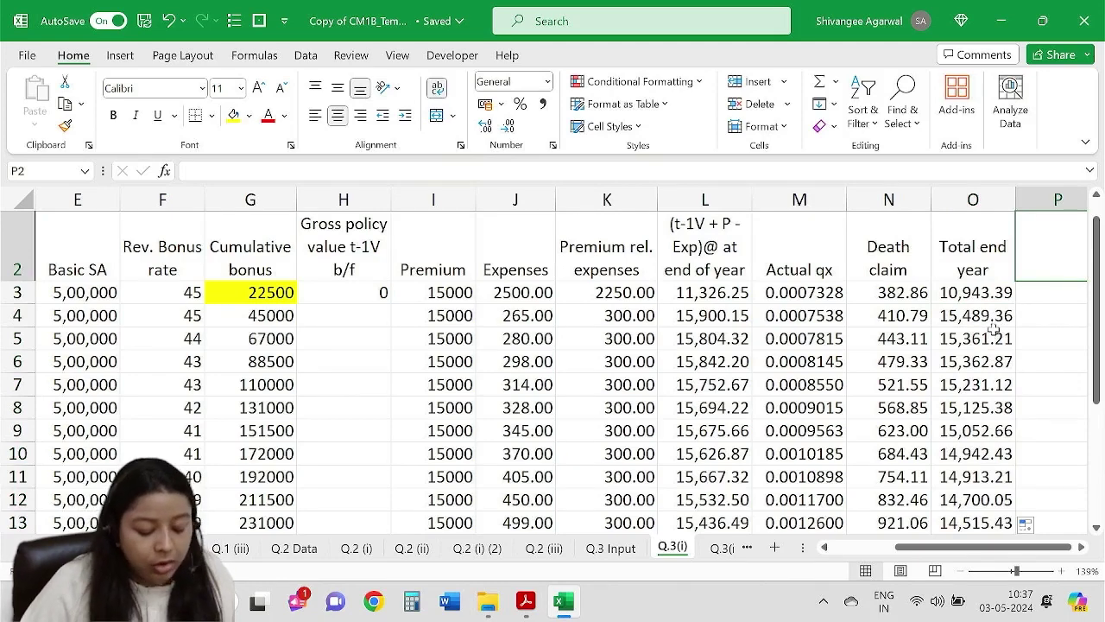
{"action": "key", "text": "Right"}
{"action": "scroll", "coordinate": [996, 293], "scroll_direction": "right", "scroll_amount": 2}
{"action": "scroll", "coordinate": [996, 293], "scroll_direction": "up", "scroll_amount": 1}
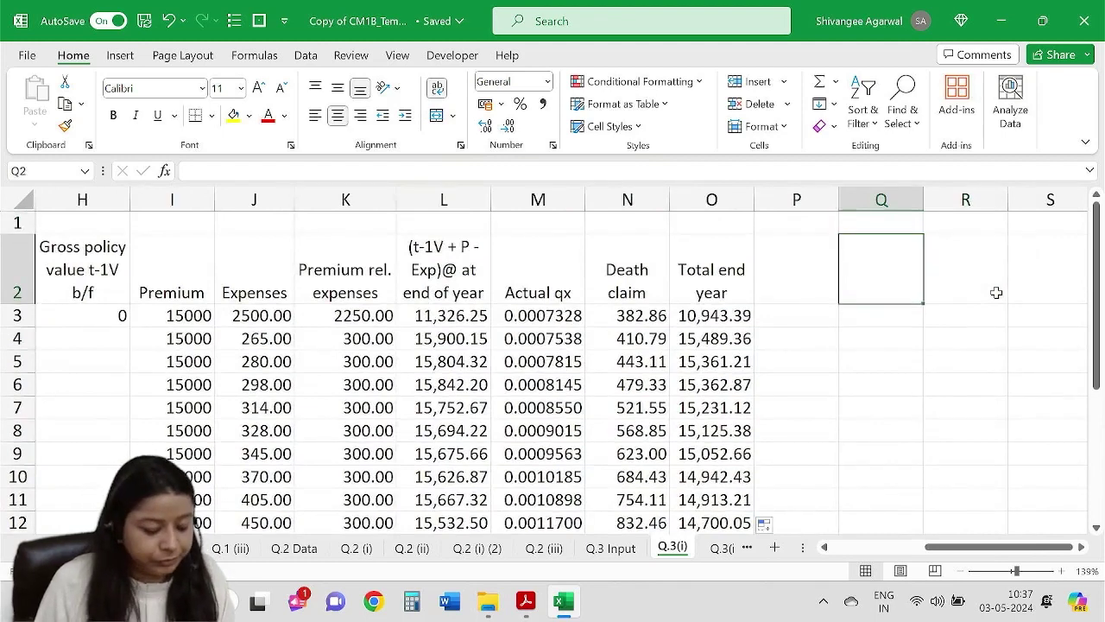
{"action": "key", "text": "Left"}
{"action": "type", "text": "t"}
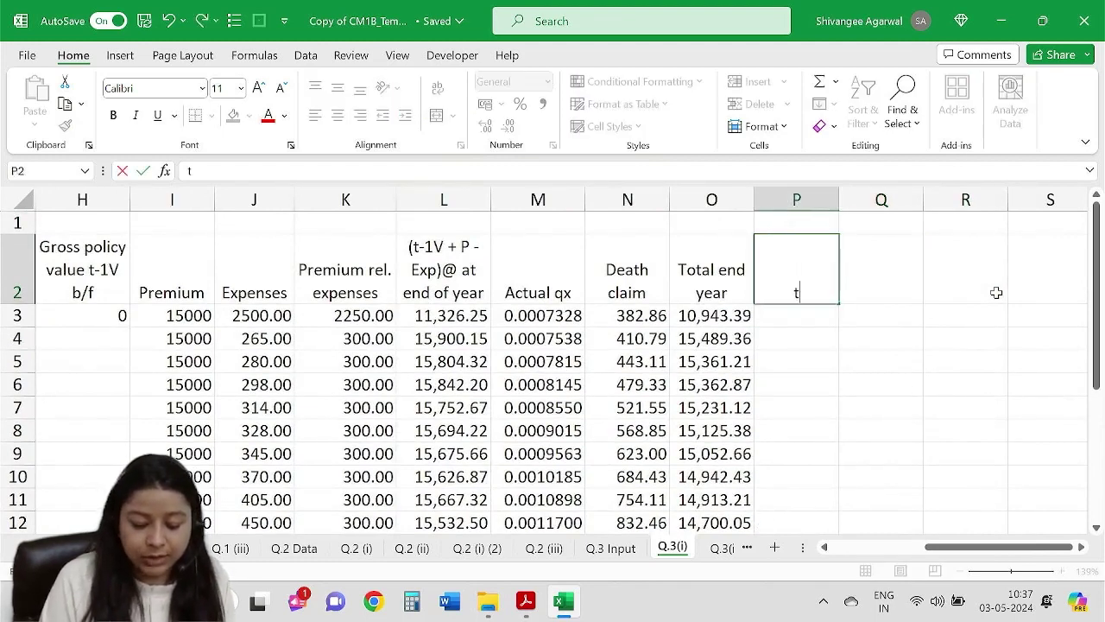
{"action": "type", "text": "V c/"}
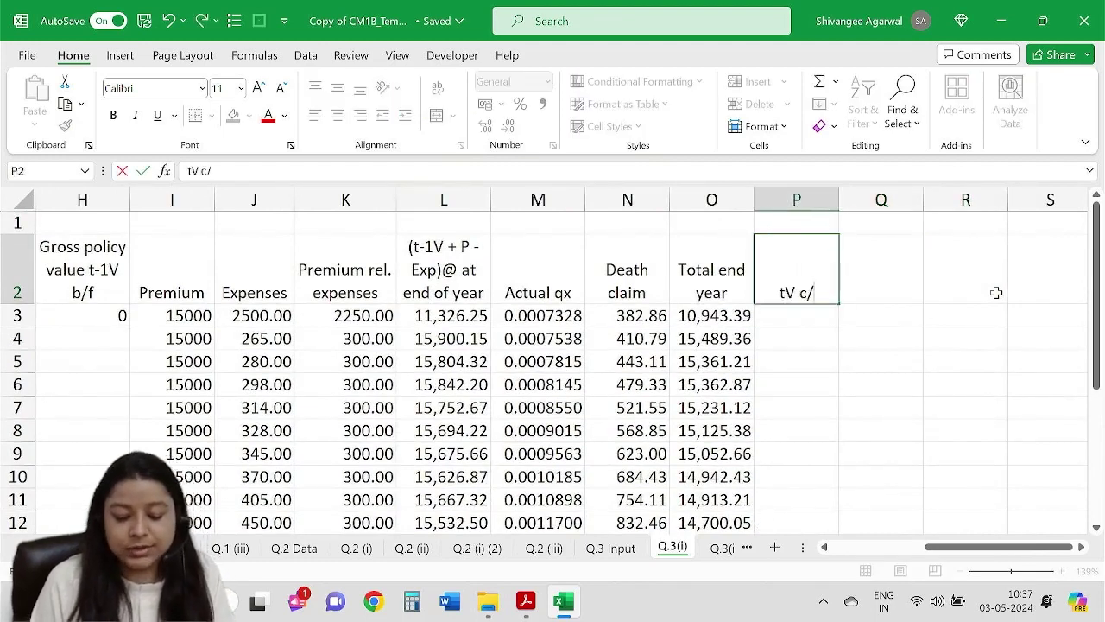
{"action": "type", "text": "f"}
{"action": "key", "text": "Return"}
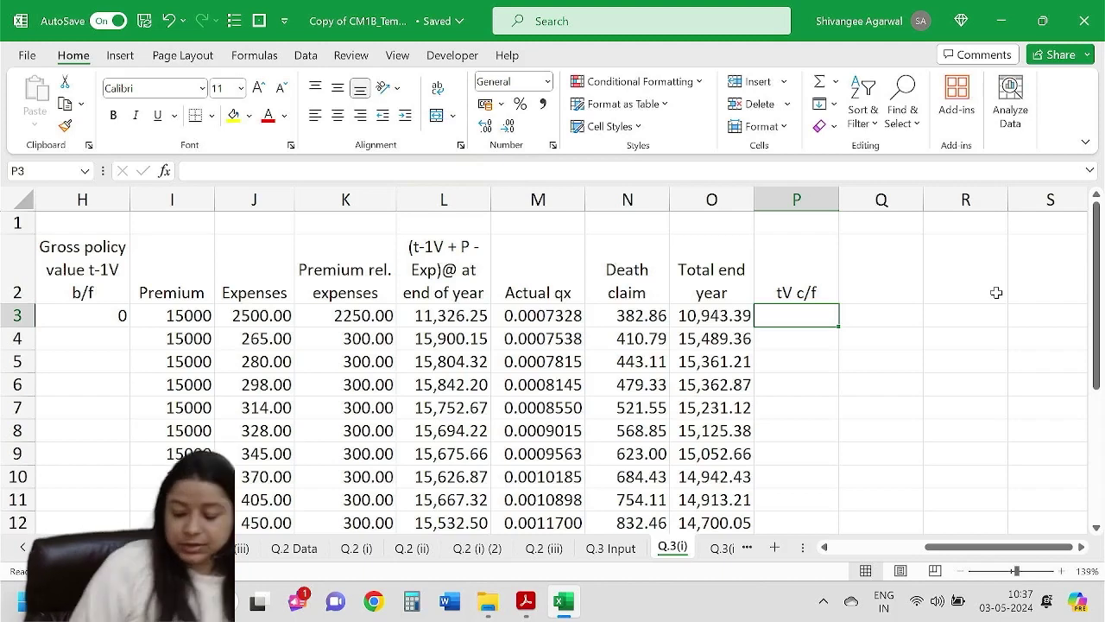
Extend the P2 header to "Retrospective reserve tV c/f" and widen column P so it fits on two lines.
{"action": "key", "text": "Up"}
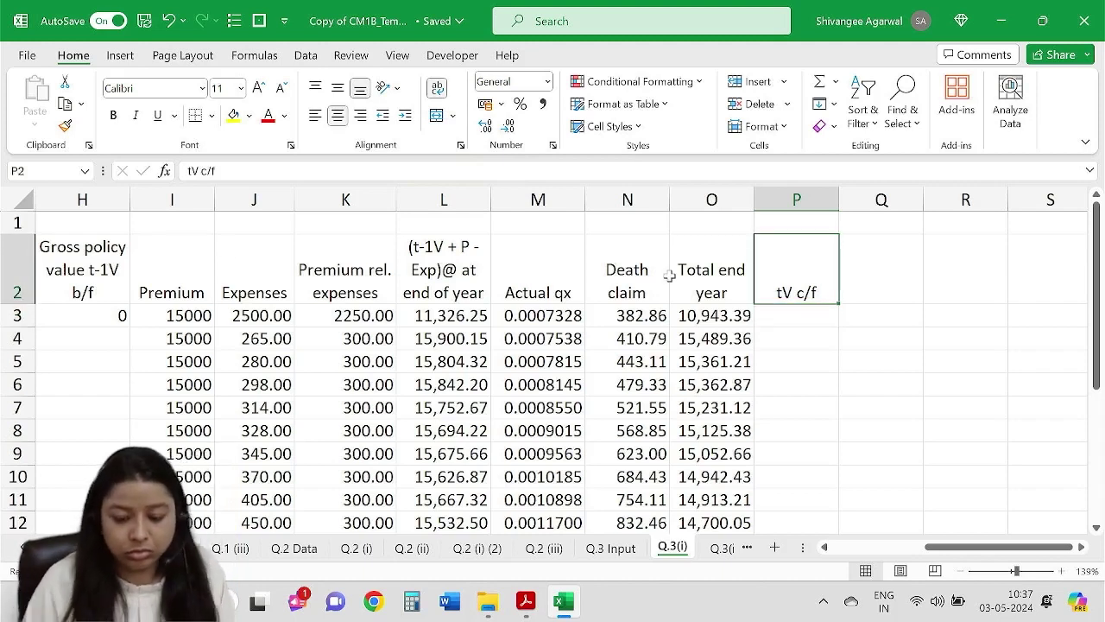
{"action": "double_click", "coordinate": [760, 293]}
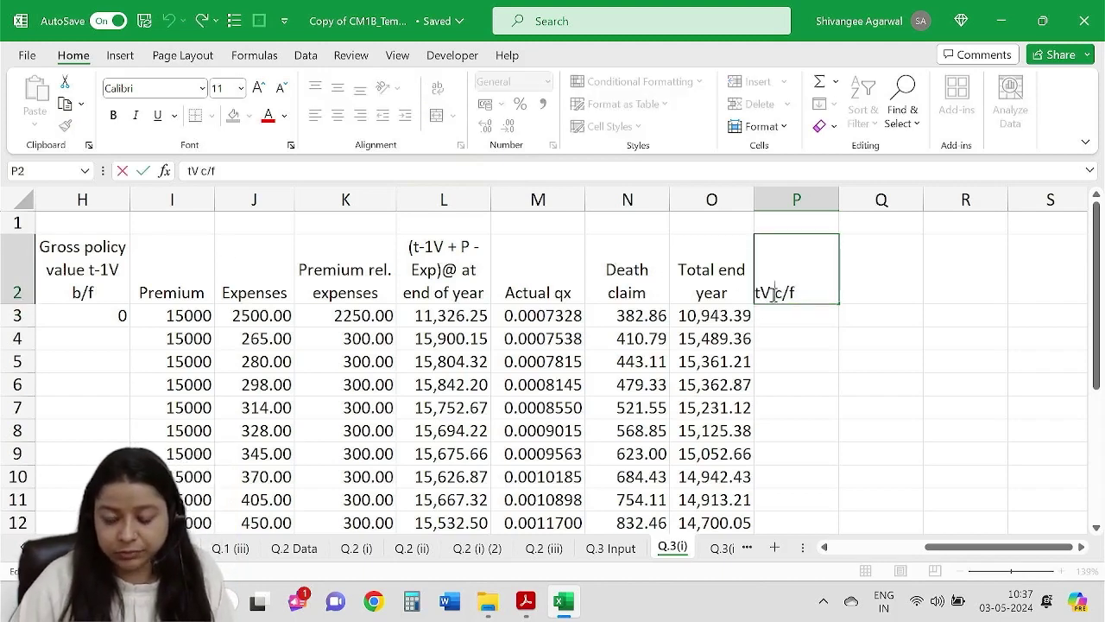
{"action": "type", "text": "Retro"}
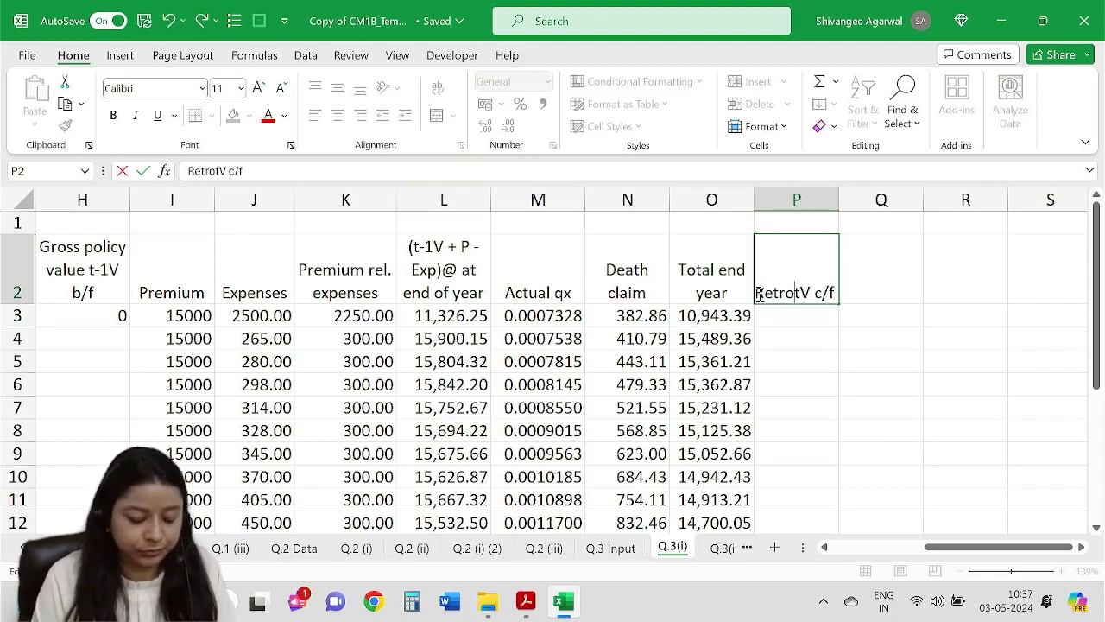
{"action": "type", "text": "specti"}
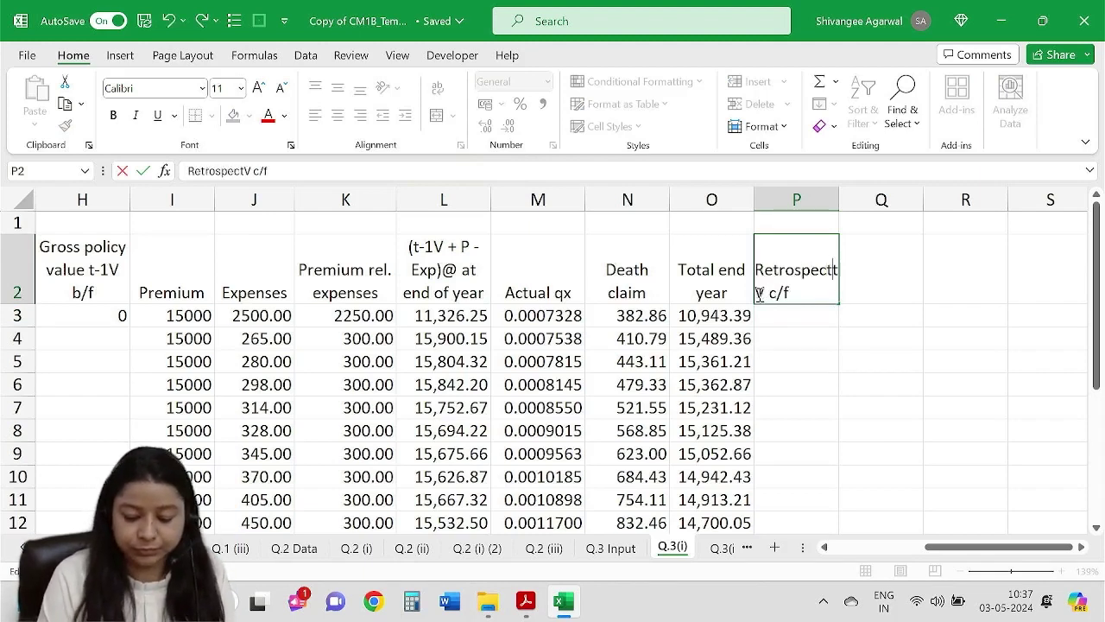
{"action": "type", "text": "ve reserve t"}
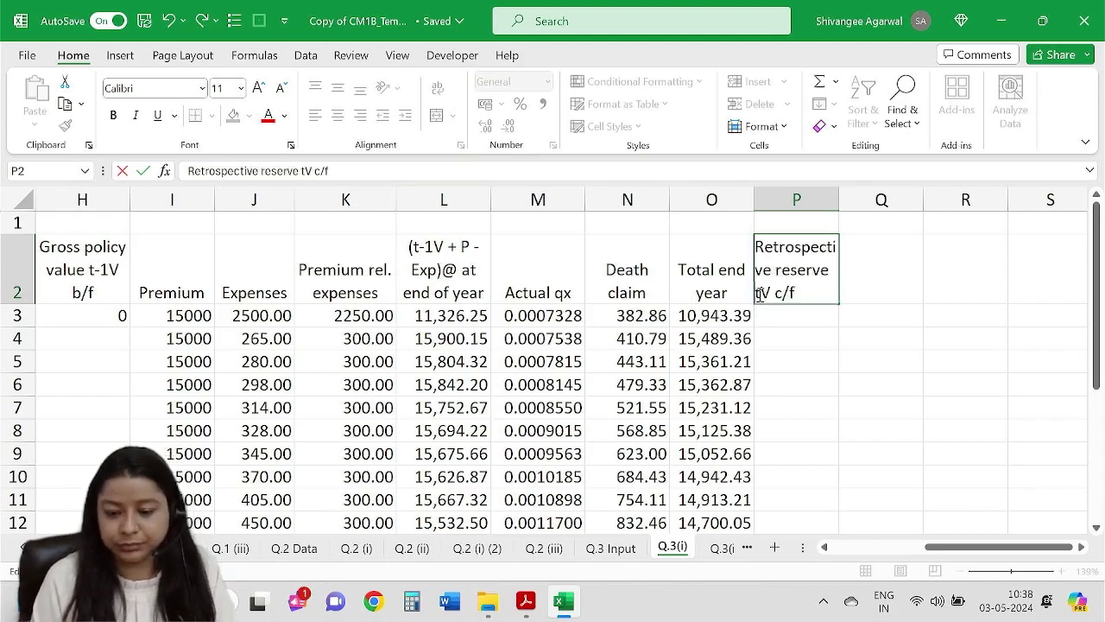
{"action": "key", "text": "Return"}
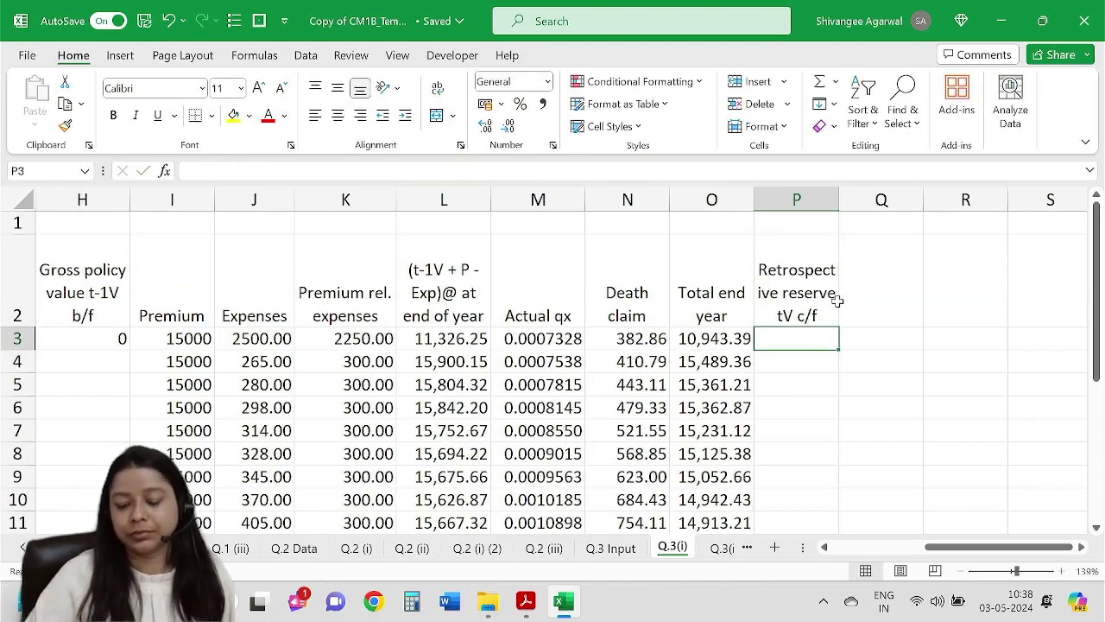
{"action": "left_click_drag", "start_coordinate": [837, 198], "coordinate": [861, 204]}
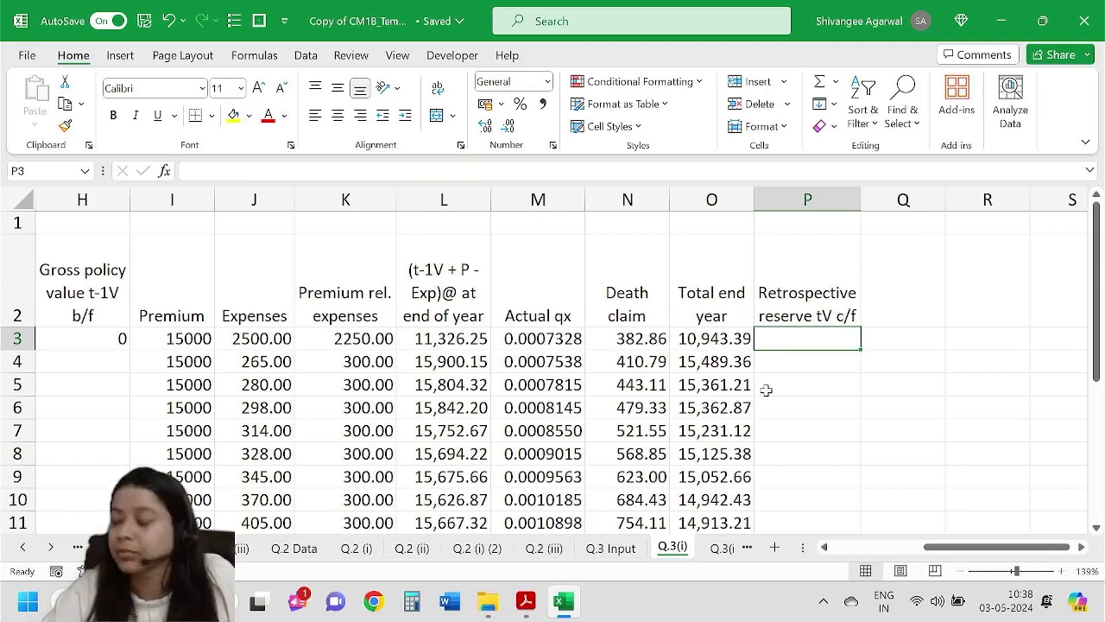
Calculate the first retrospective reserve in P3 with the formula =O3/(1-M3).
{"action": "type", "text": "="}
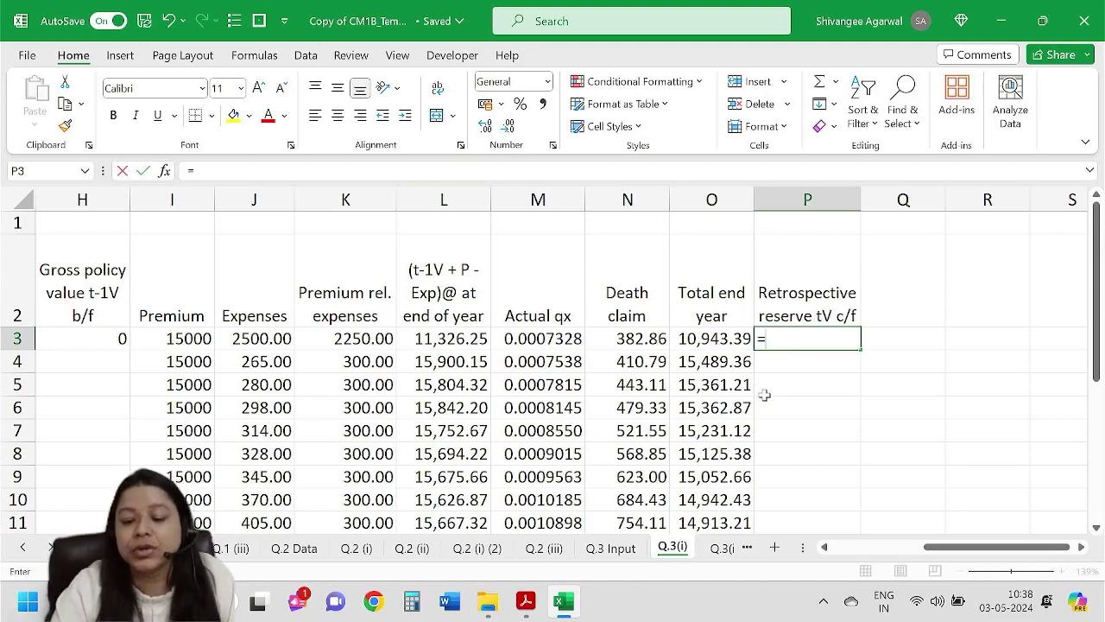
{"action": "key", "text": "Left"}
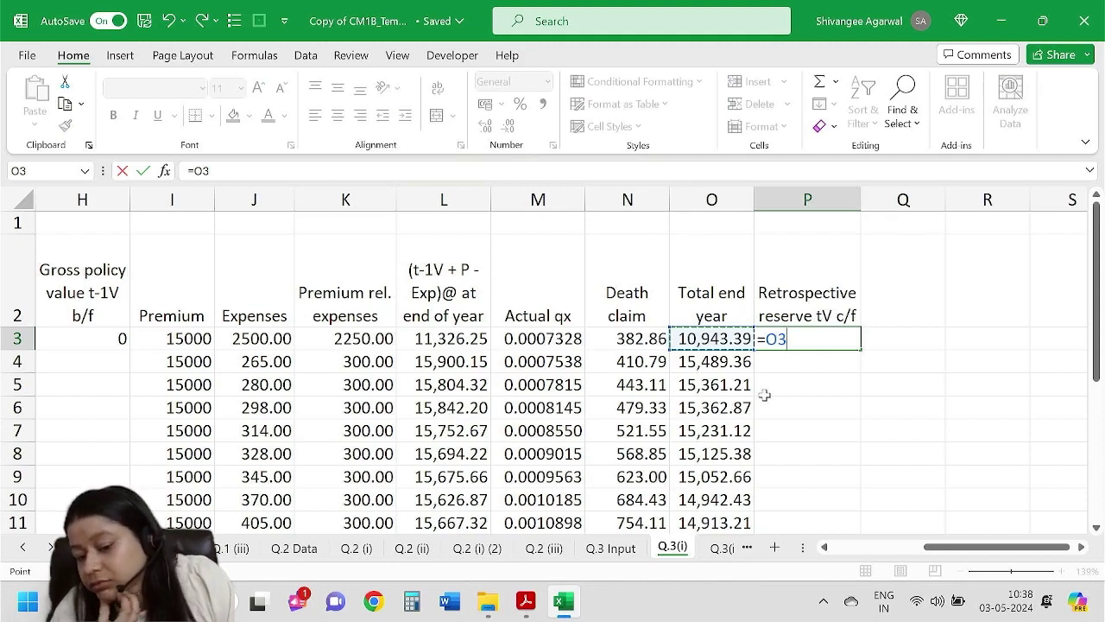
{"action": "type", "text": "/(1-"}
{"action": "left_click", "coordinate": [554, 337]}
{"action": "type", "text": ")"}
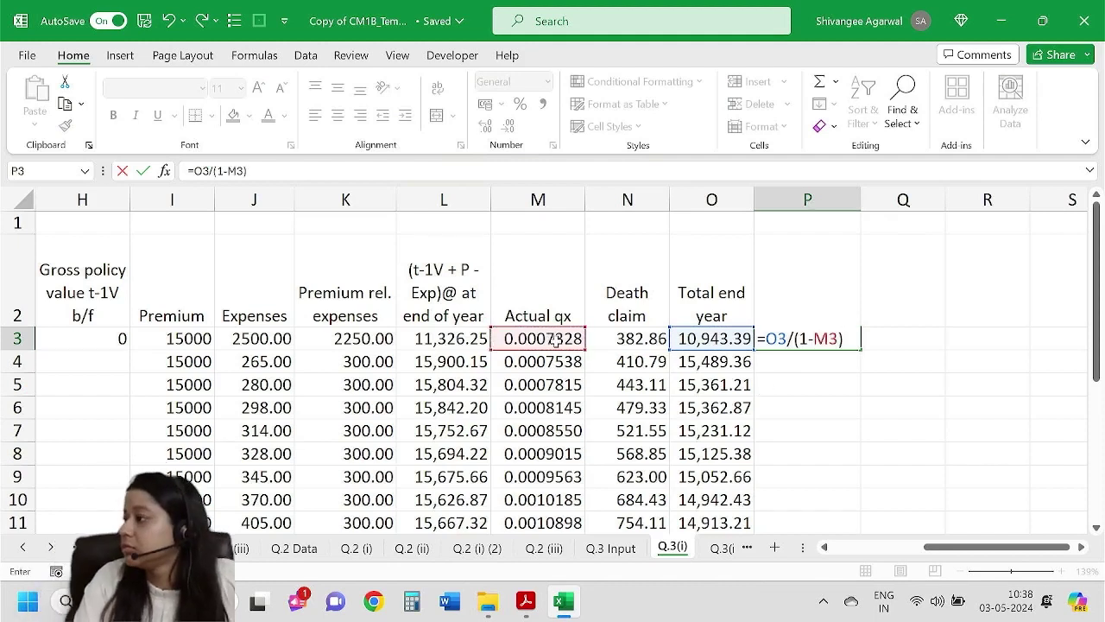
{"action": "key", "text": "Return"}
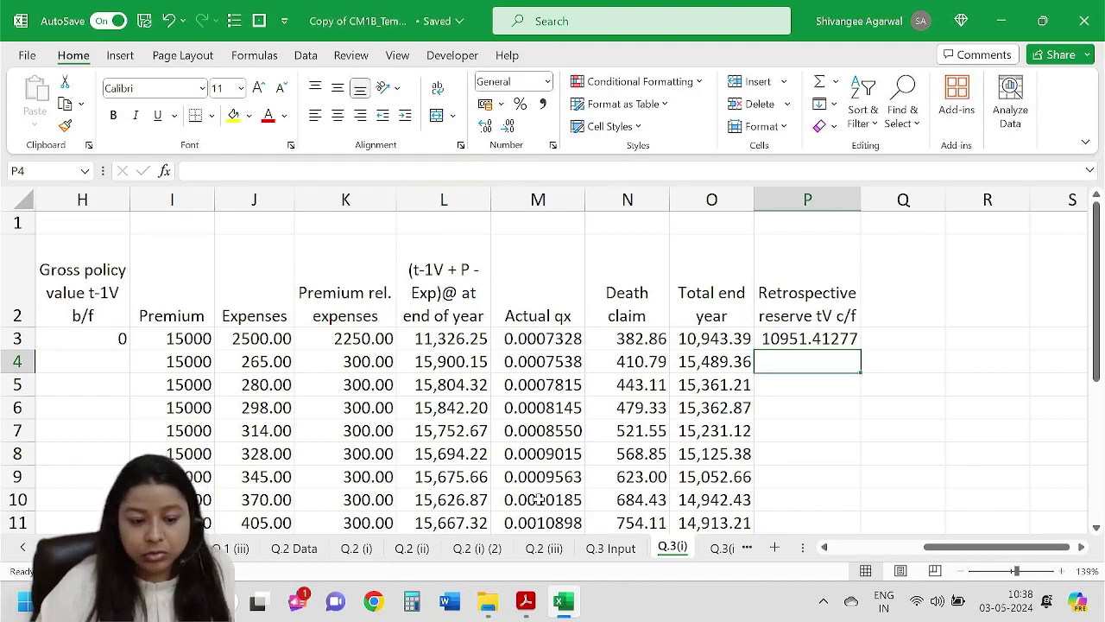
Link the second year's gross policy value brought forward in H4 to the reserve in P3.
{"action": "left_click_drag", "start_coordinate": [987, 547], "coordinate": [973, 547]}
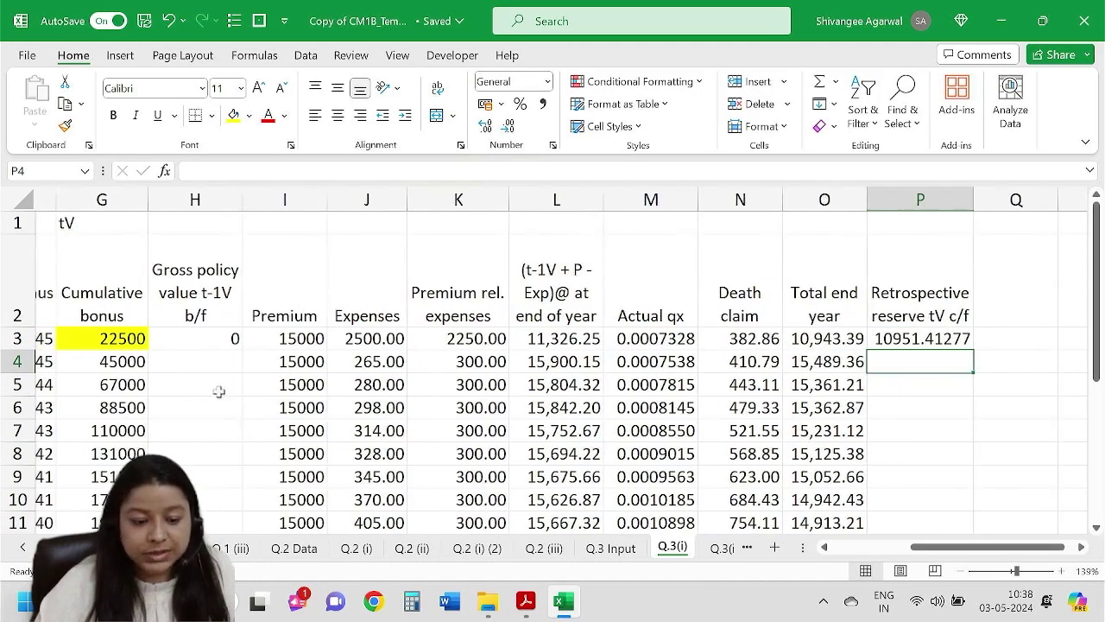
{"action": "left_click", "coordinate": [198, 362]}
{"action": "type", "text": "="}
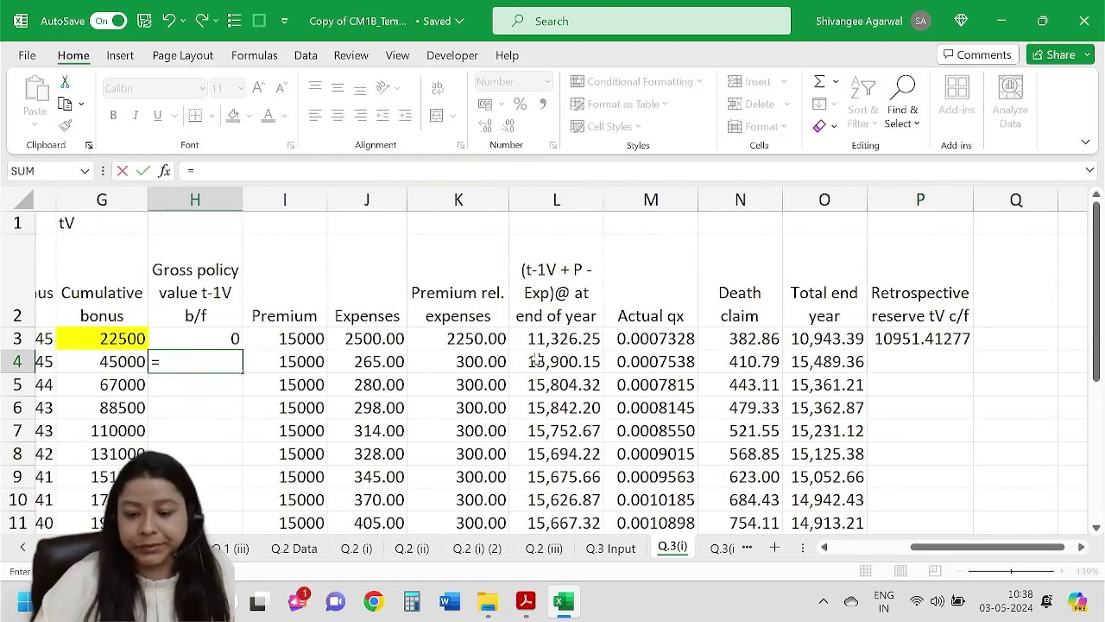
{"action": "left_click", "coordinate": [920, 338]}
{"action": "key", "text": "Return"}
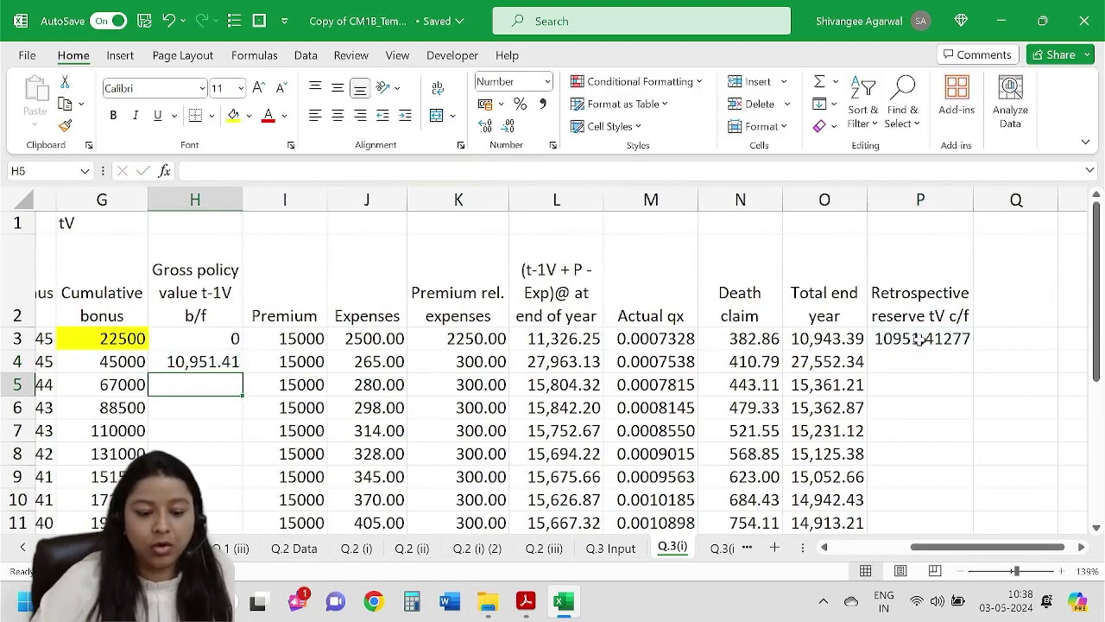
Reduce P3 to two decimal places and fill its reserve formula down to row 13.
{"action": "left_click", "coordinate": [946, 338]}
{"action": "left_click", "coordinate": [519, 126]}
{"action": "left_click", "coordinate": [519, 126]}
{"action": "left_click", "coordinate": [518, 126]}
{"action": "double_click", "coordinate": [974, 348]}
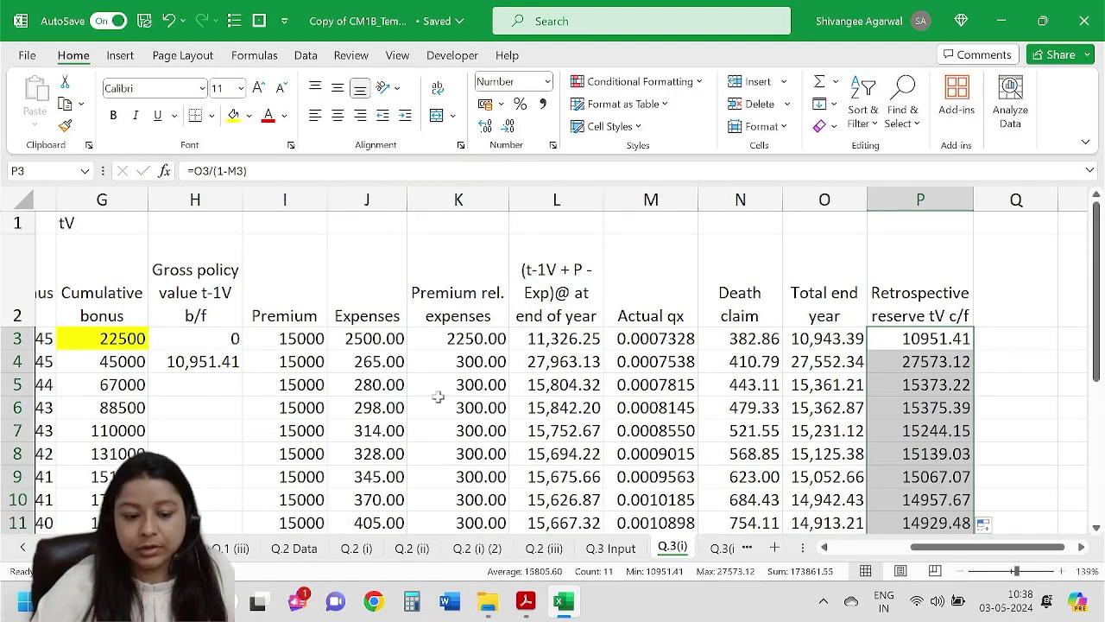
Fill the brought-forward link from H4 down to row 13 and autofit the width of column O.
{"action": "left_click", "coordinate": [235, 366]}
{"action": "double_click", "coordinate": [240, 369]}
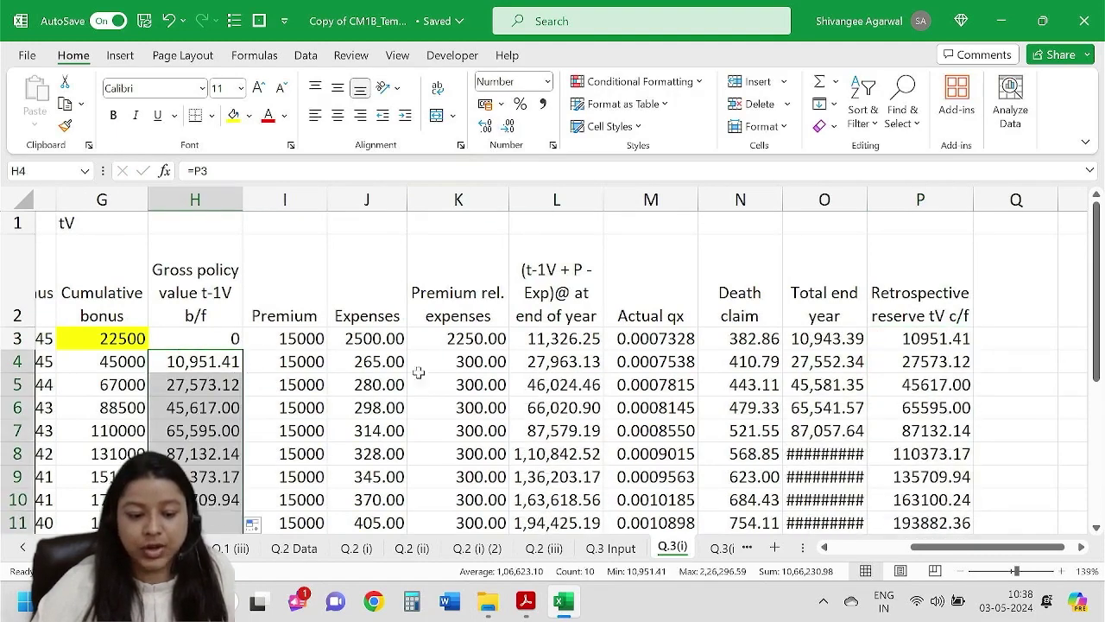
{"action": "left_click", "coordinate": [884, 363]}
{"action": "double_click", "coordinate": [867, 200]}
Apply the custom number format #,##0.00 to the retrospective reserves in P3:P13.
{"action": "left_click", "coordinate": [963, 338]}
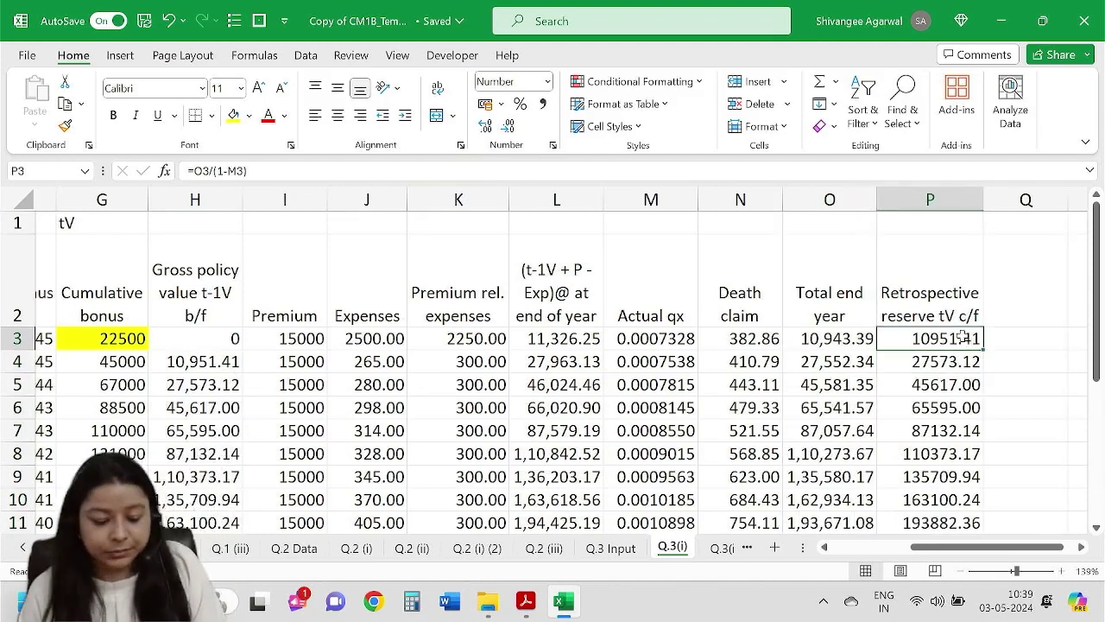
{"action": "key", "text": "ctrl+shift+Down"}
{"action": "right_click", "coordinate": [961, 337]}
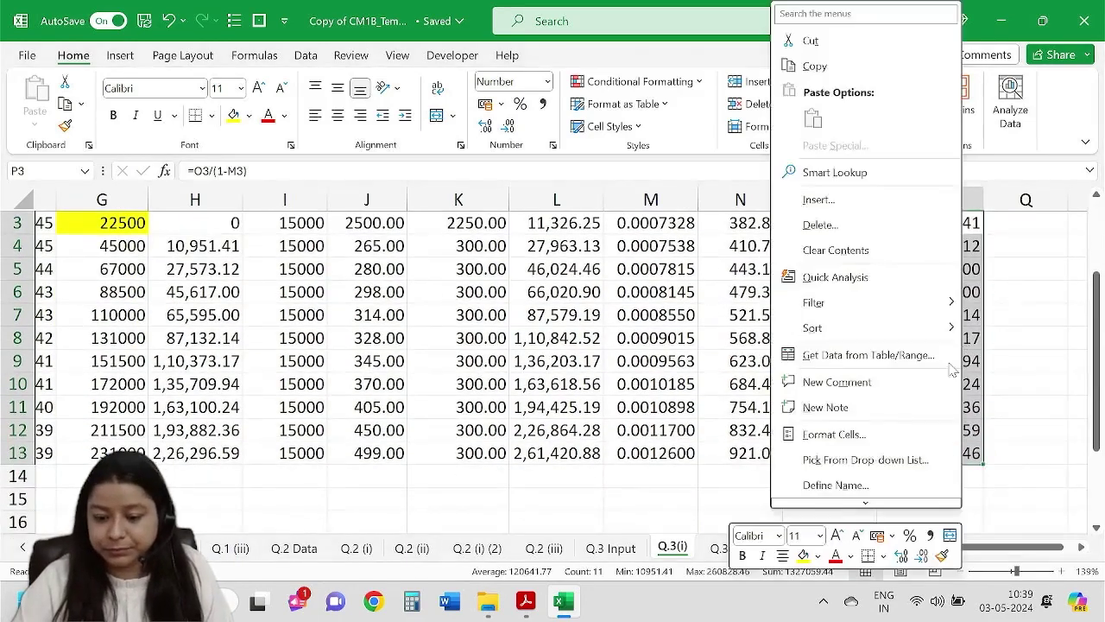
{"action": "scroll", "coordinate": [853, 463], "scroll_direction": "down", "scroll_amount": 2}
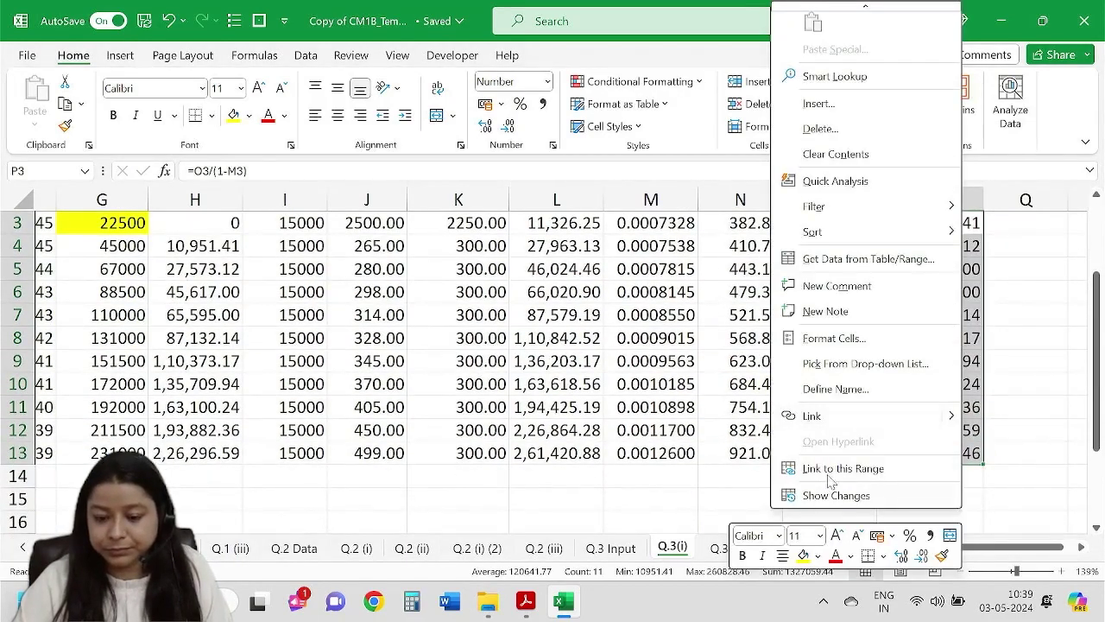
{"action": "left_click", "coordinate": [822, 339]}
{"action": "left_click", "coordinate": [704, 323]}
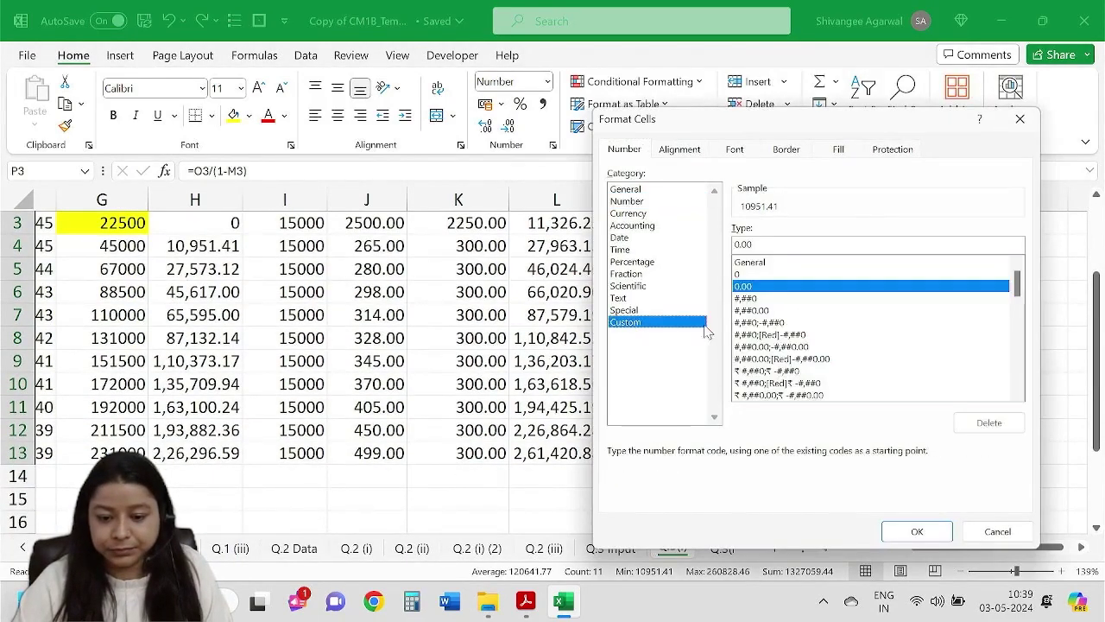
{"action": "left_click", "coordinate": [775, 310]}
{"action": "left_click", "coordinate": [917, 531]}
{"action": "scroll", "coordinate": [912, 445], "scroll_direction": "up", "scroll_amount": 2}
{"action": "left_click", "coordinate": [945, 352]}
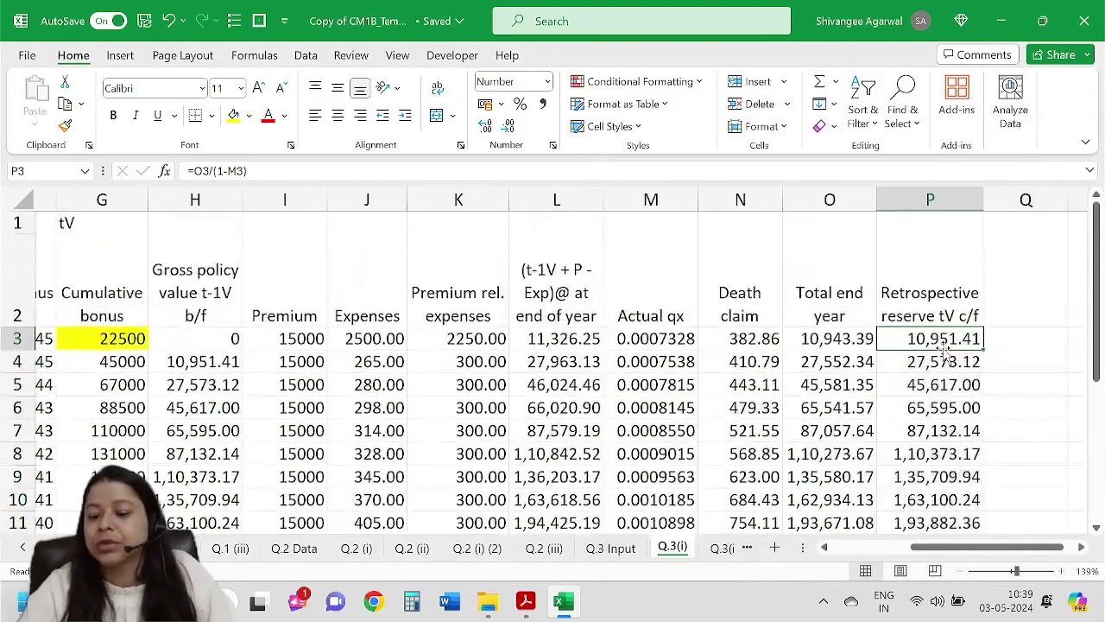
Change the note in G1 into the start of the reserve recursion, (t-1V + P - E)*(1+i).
{"action": "left_click", "coordinate": [102, 223]}
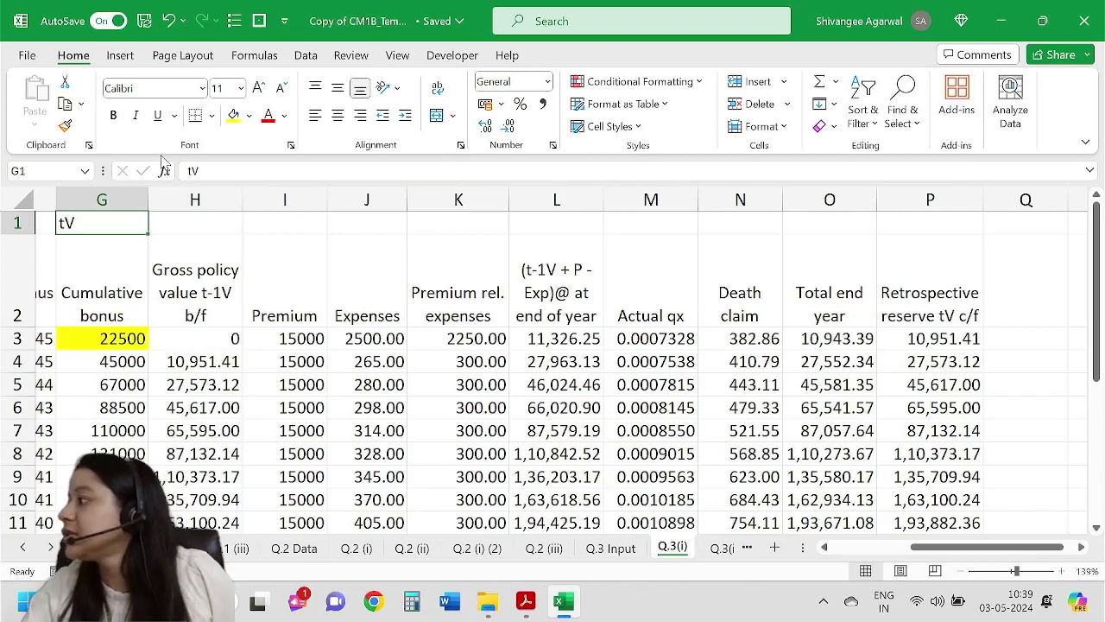
{"action": "left_click", "coordinate": [218, 172]}
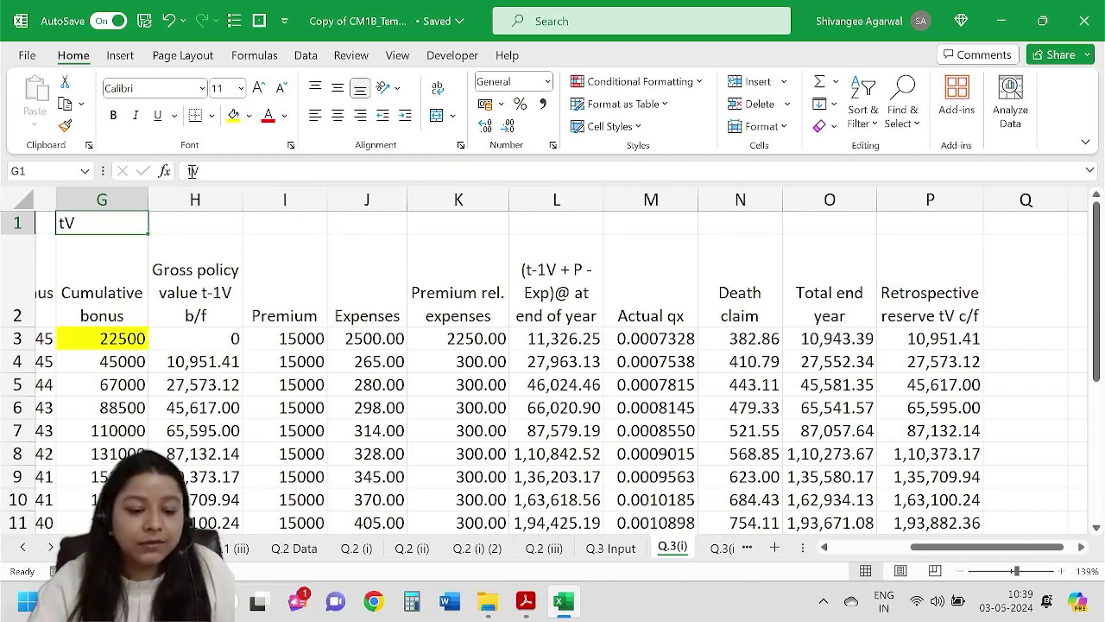
{"action": "type", "text": "-1V"}
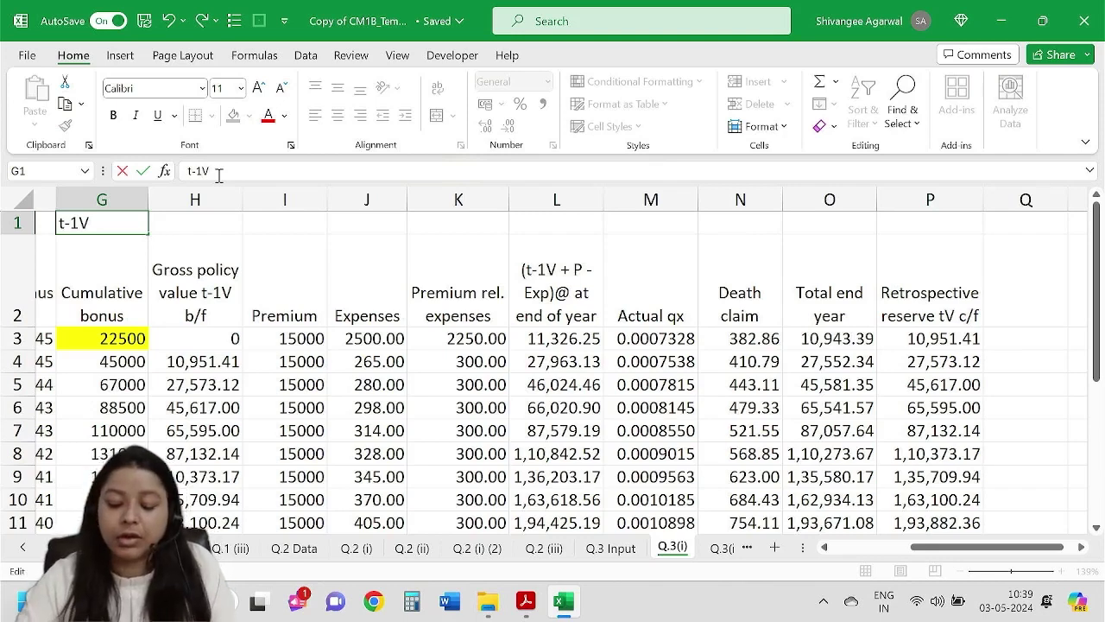
{"action": "type", "text": " + P"}
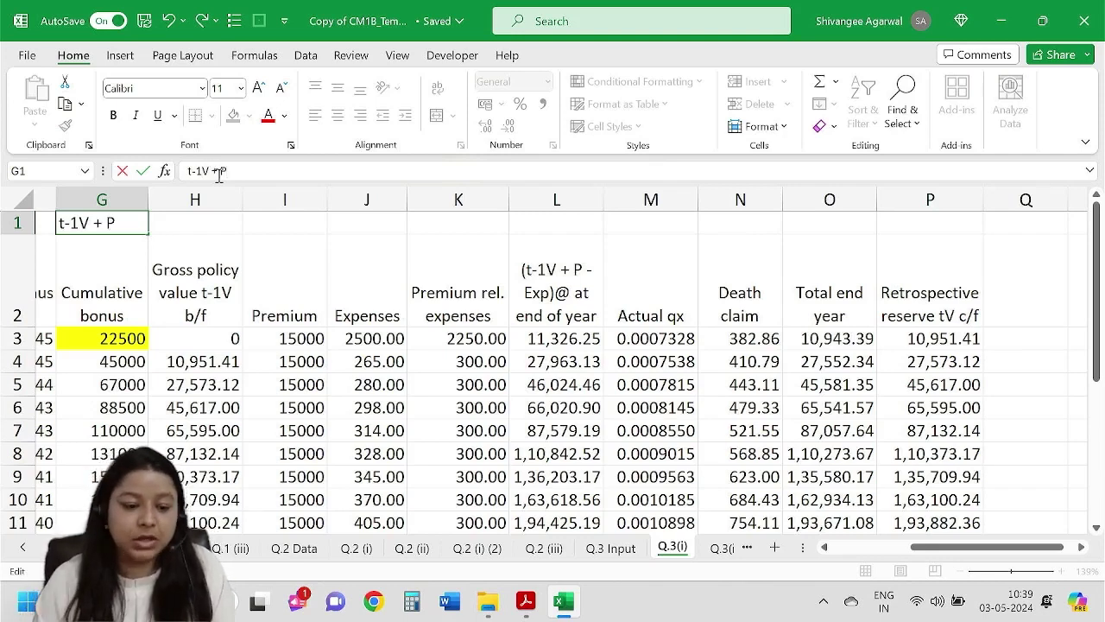
{"action": "type", "text": " - E"}
{"action": "key", "text": "BackSpace"}
{"action": "type", "text": "E)"}
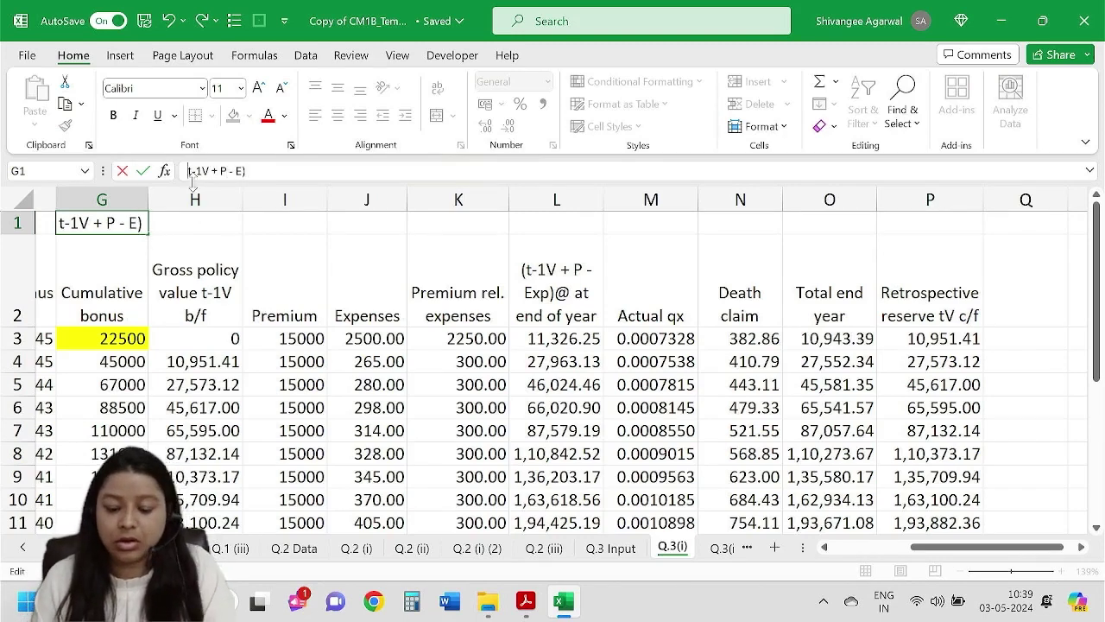
{"action": "type", "text": "("}
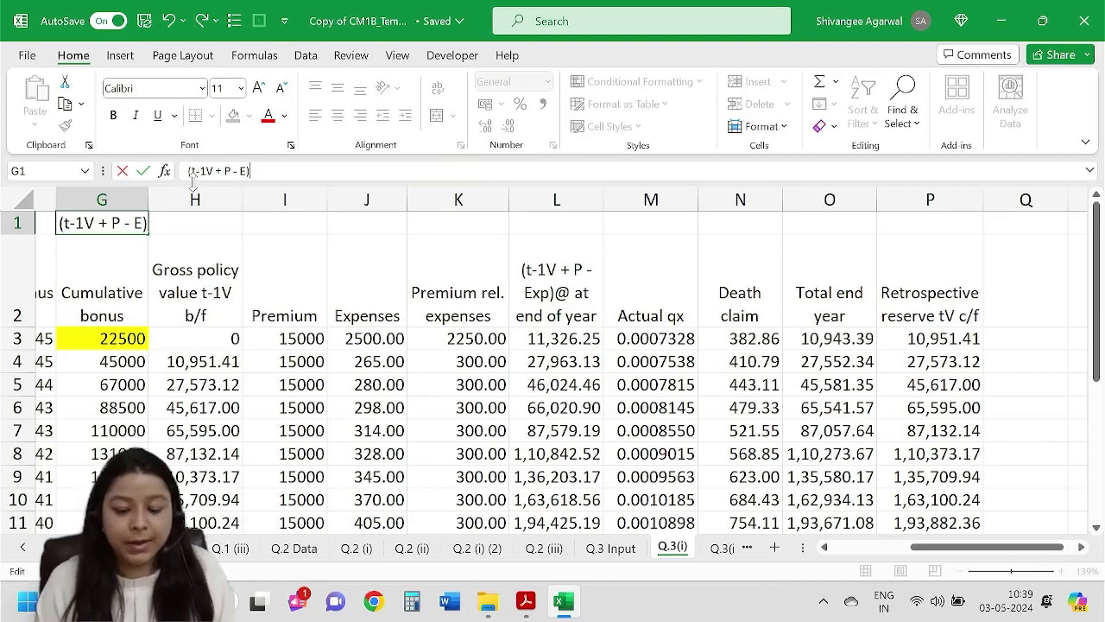
{"action": "type", "text": "*(1+i)"}
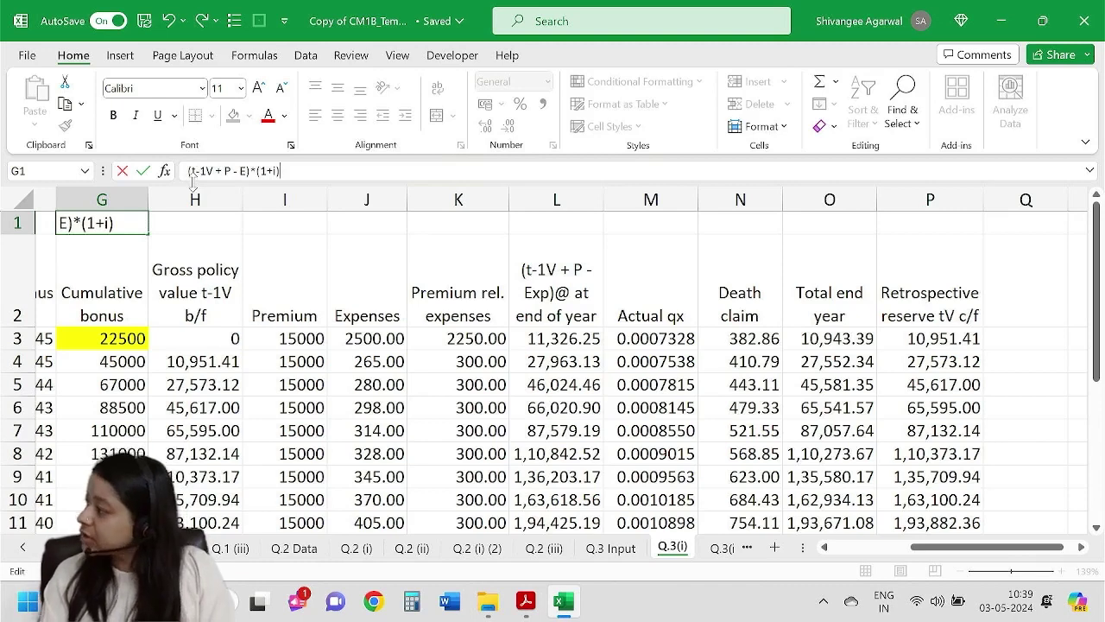
Complete the G1 equation by appending the death cost and closing reserve terms, - S*qx = tV*Px.
{"action": "type", "text": " - S*Q"}
{"action": "key", "text": "BackSpace"}
{"action": "type", "text": "qx"}
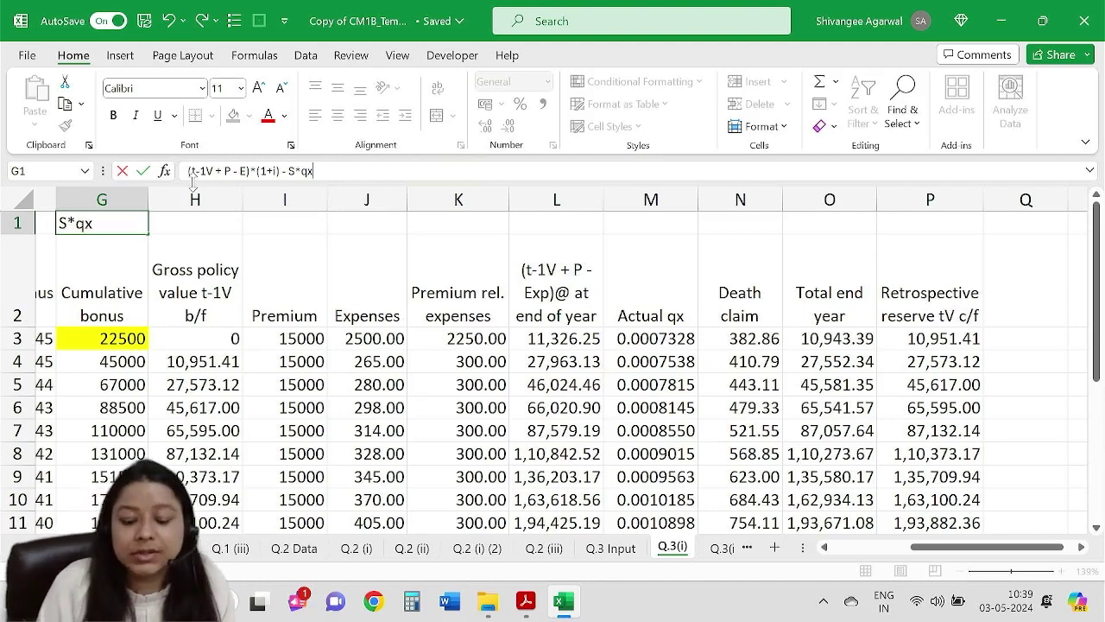
{"action": "type", "text": "V*Px"}
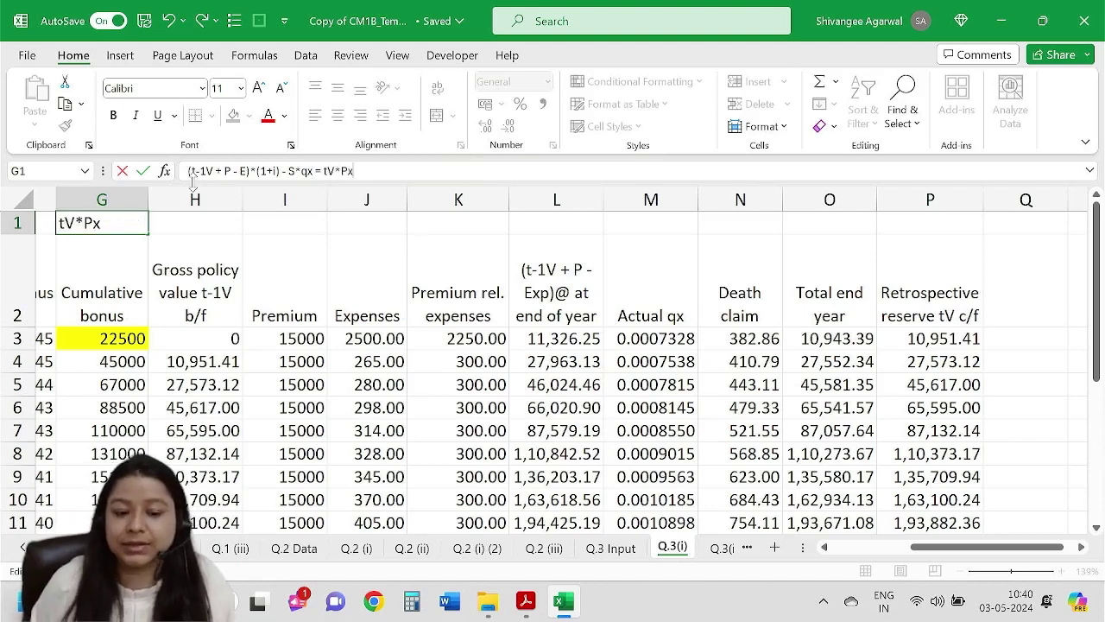
{"action": "left_click_drag", "start_coordinate": [342, 171], "coordinate": [325, 172]}
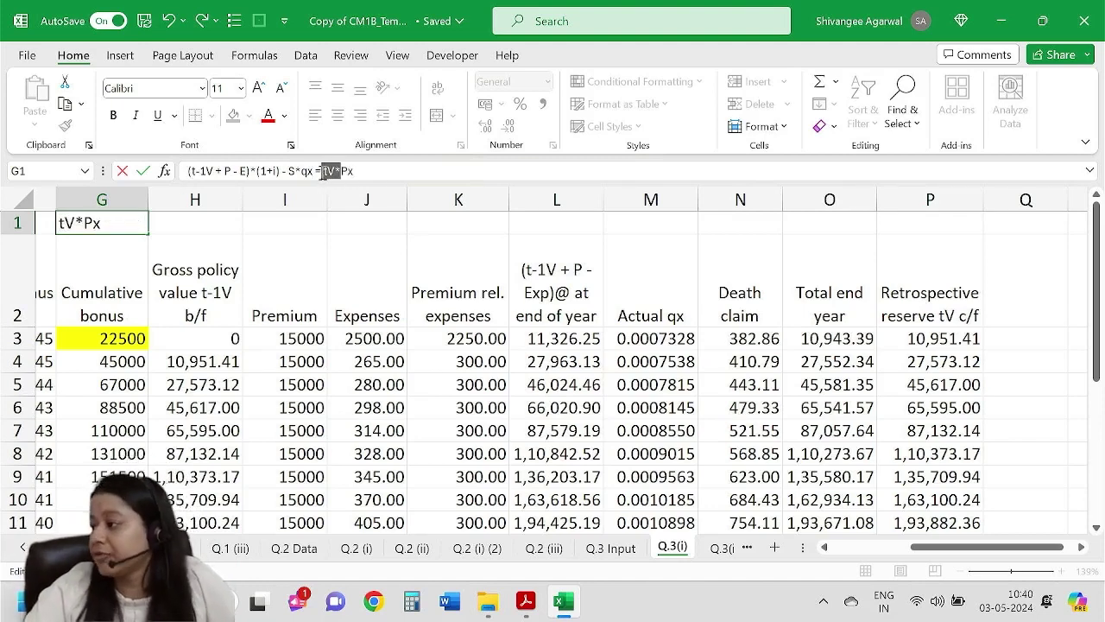
{"action": "left_click_drag", "start_coordinate": [316, 171], "coordinate": [186, 177]}
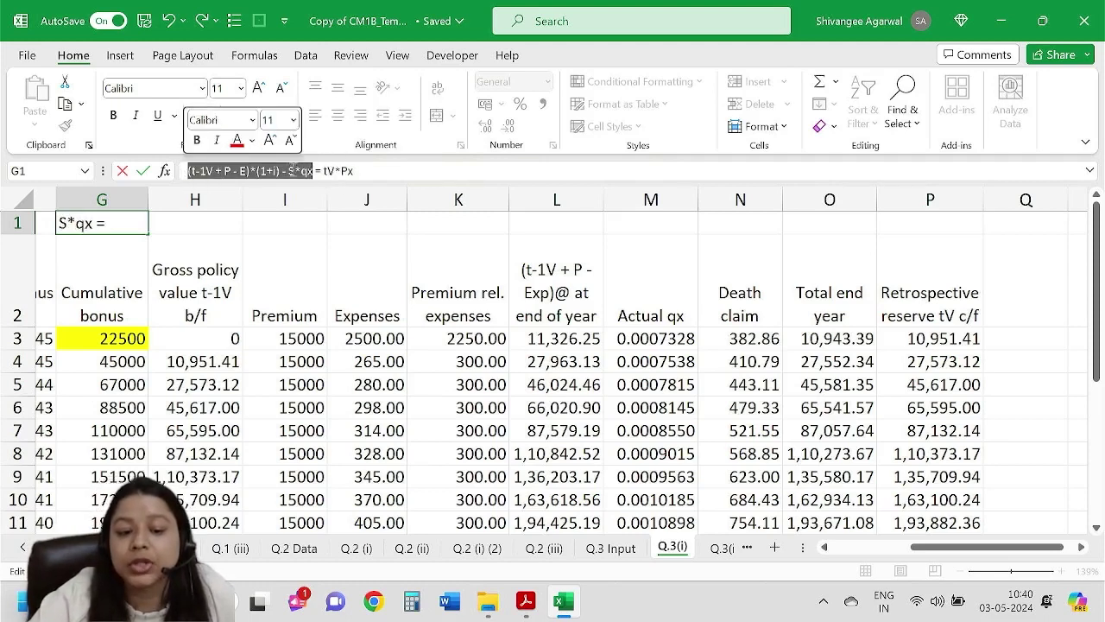
{"action": "left_click_drag", "start_coordinate": [353, 171], "coordinate": [341, 171]}
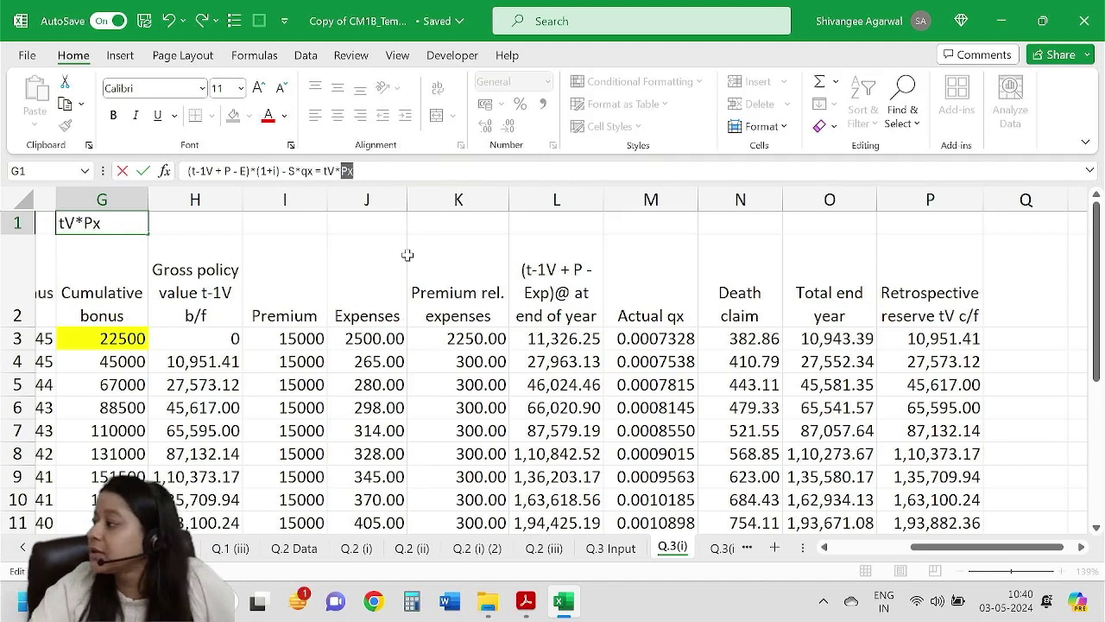
{"action": "key", "text": "Return"}
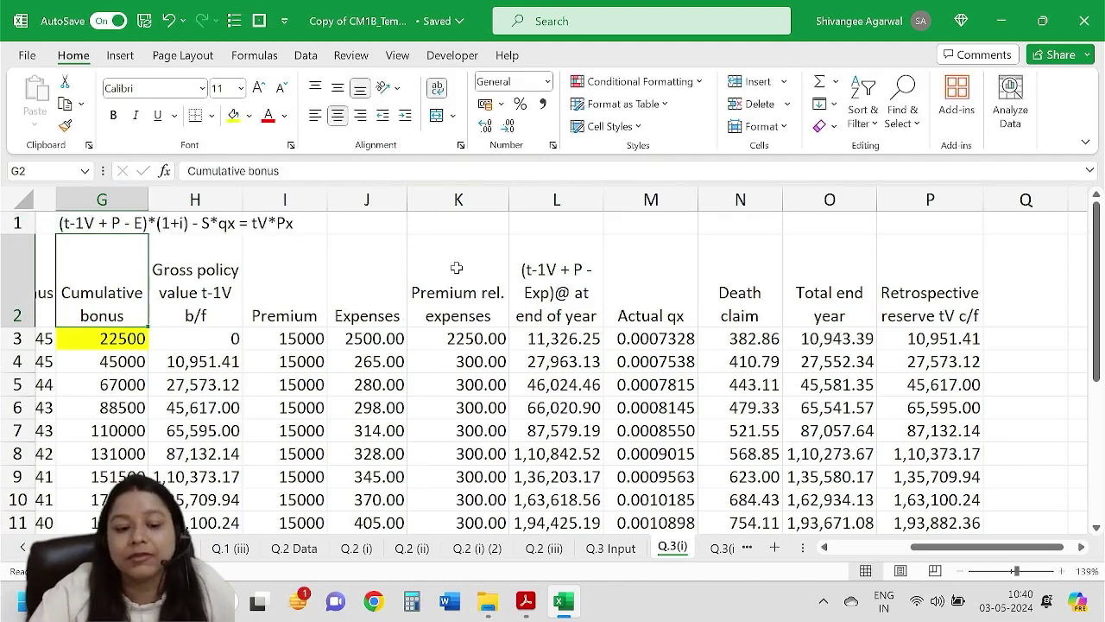
Shade G1:J1 behind the recursion equation with a light green fill.
{"action": "left_click", "coordinate": [70, 223]}
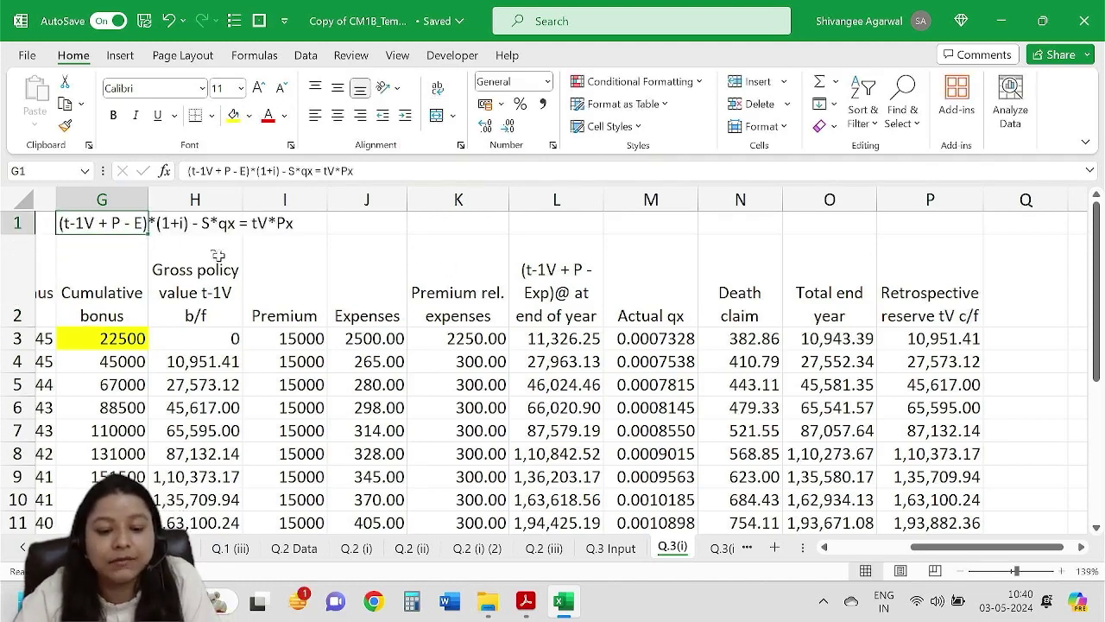
{"action": "left_click_drag", "start_coordinate": [117, 225], "coordinate": [377, 223]}
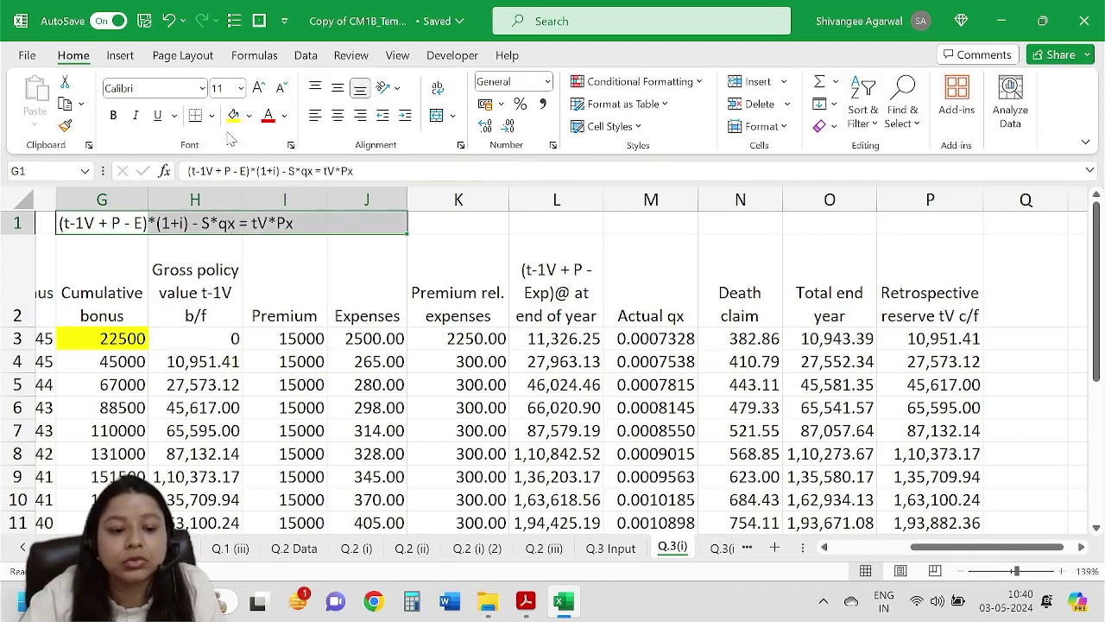
{"action": "left_click", "coordinate": [249, 116]}
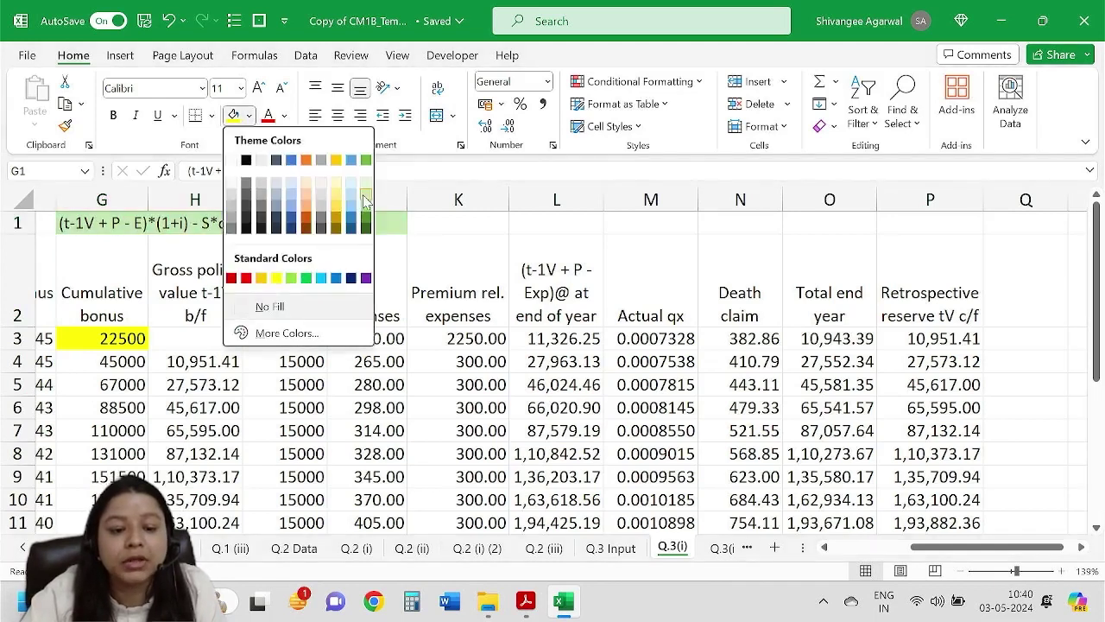
{"action": "left_click", "coordinate": [364, 201]}
{"action": "left_click", "coordinate": [363, 285]}
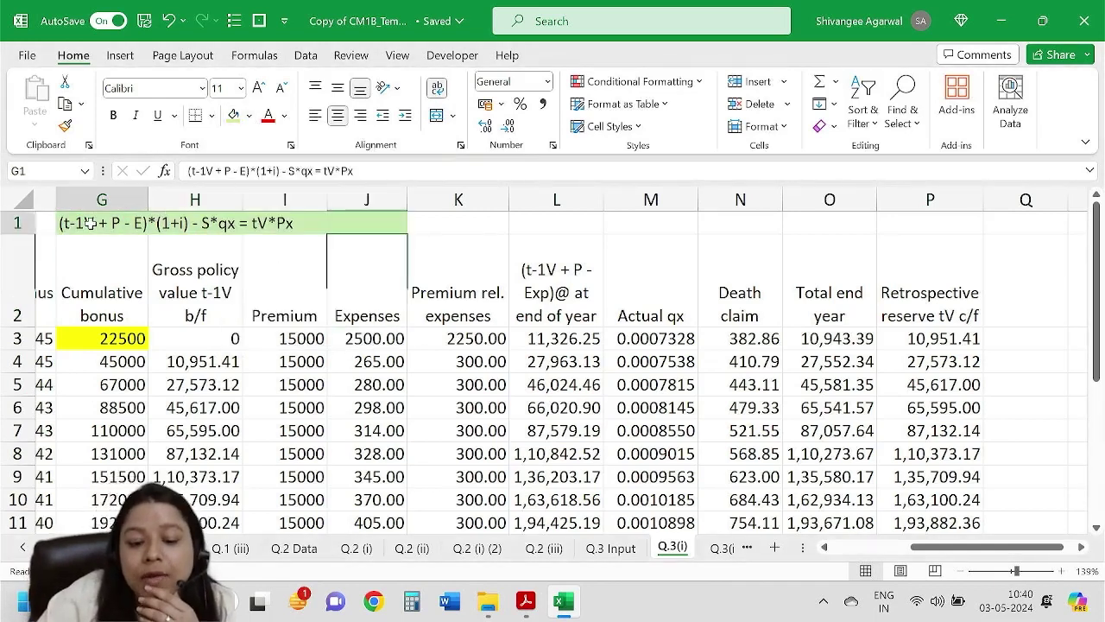
Match columns L, N and O to the equation's terms and label O1, above Total end year, as LHS.
{"action": "left_click_drag", "start_coordinate": [564, 267], "coordinate": [563, 409]}
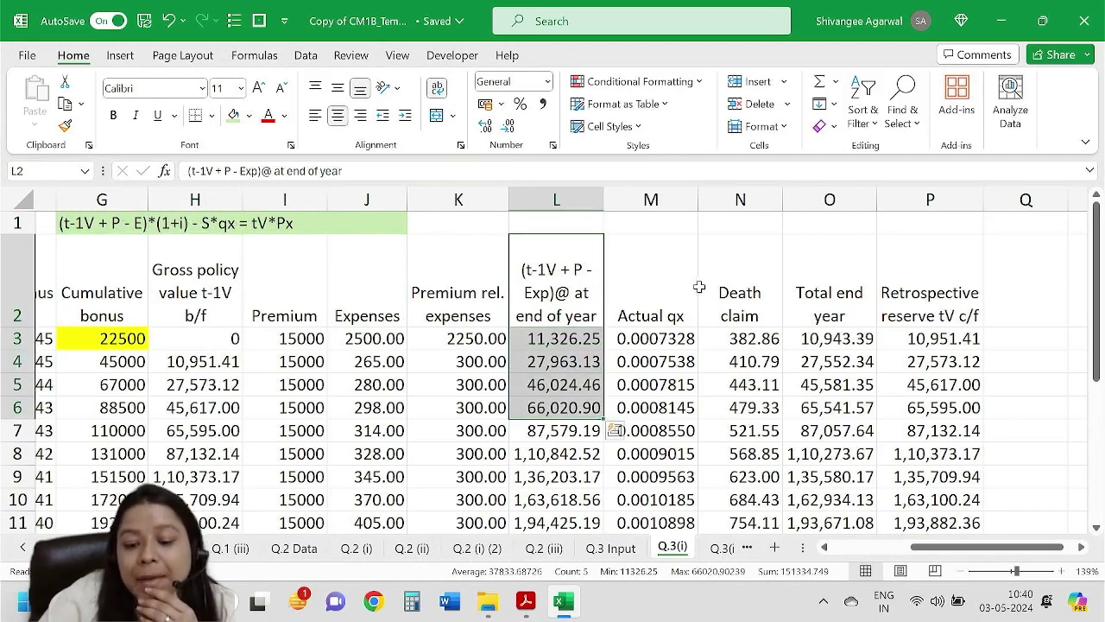
{"action": "left_click_drag", "start_coordinate": [758, 296], "coordinate": [761, 440]}
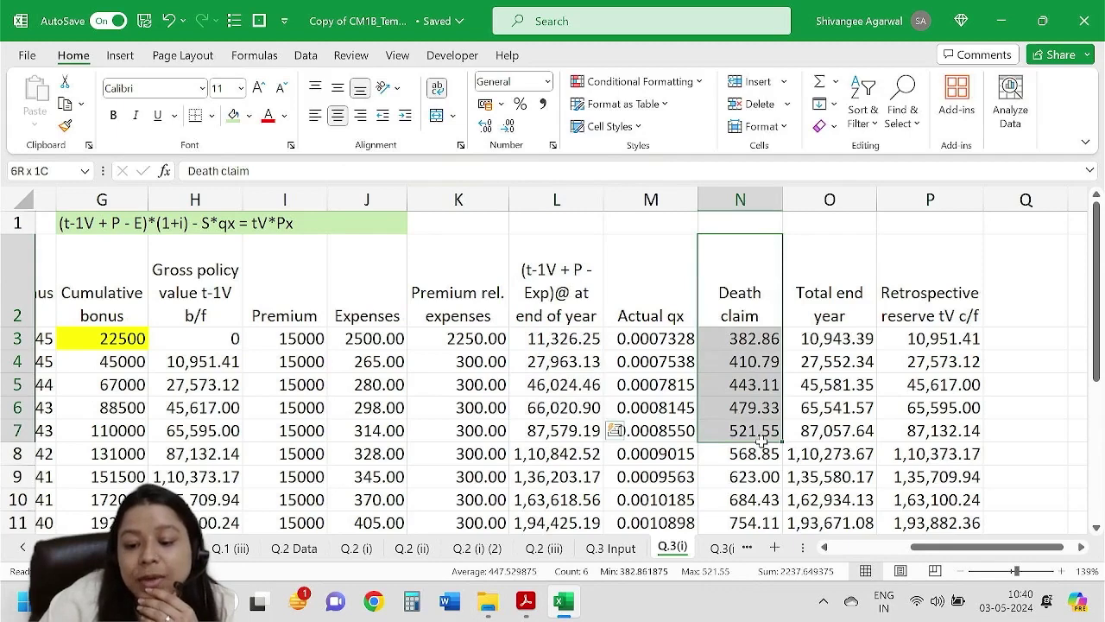
{"action": "left_click_drag", "start_coordinate": [798, 298], "coordinate": [811, 406]}
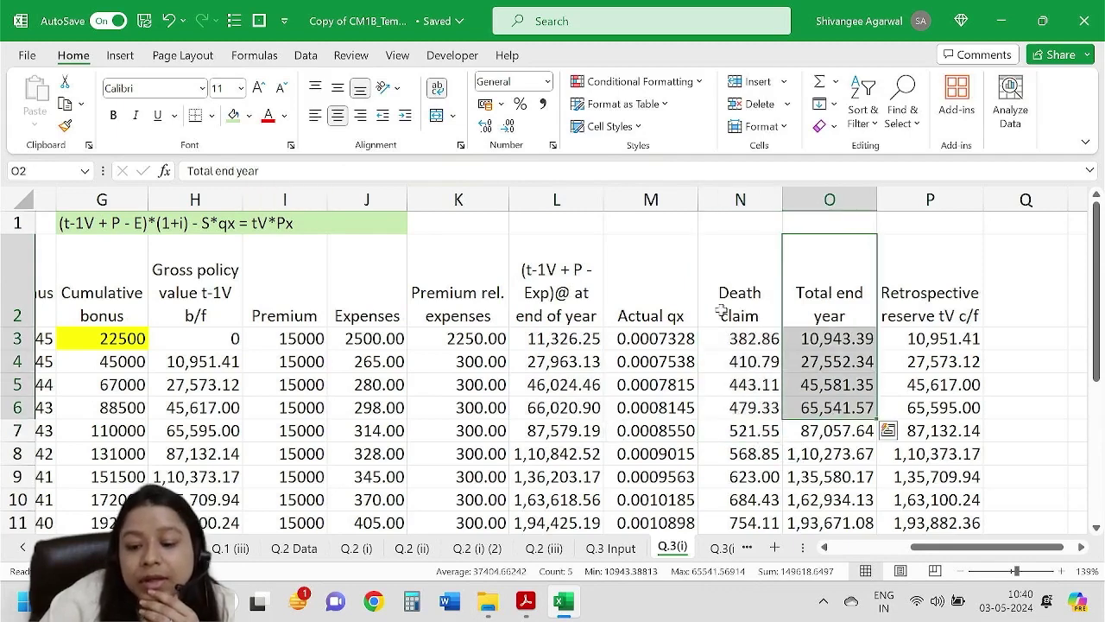
{"action": "left_click", "coordinate": [829, 228]}
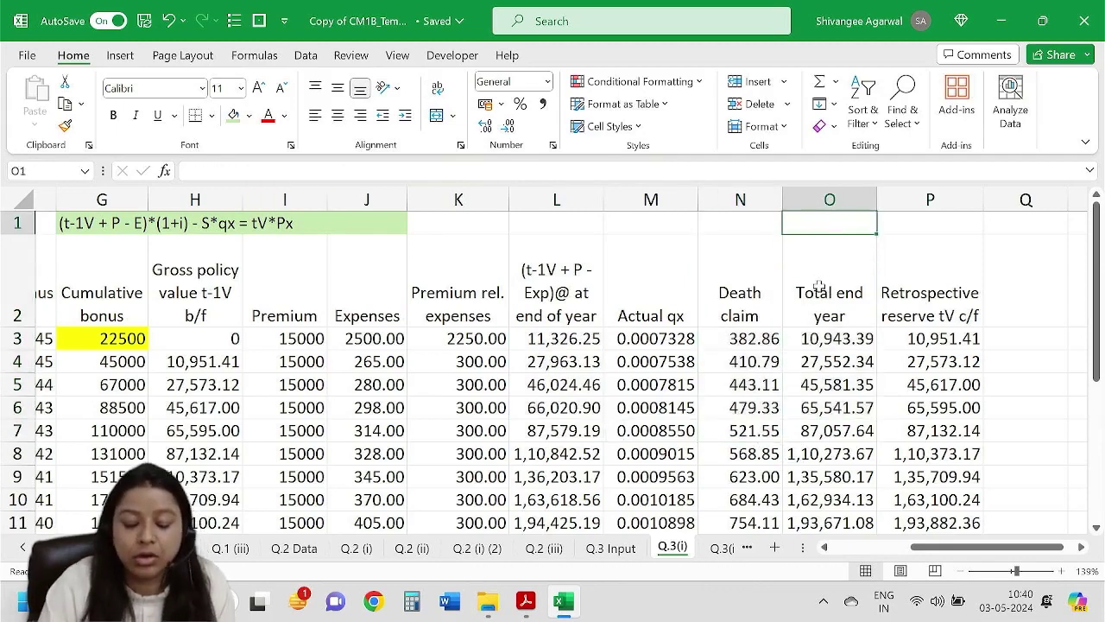
{"action": "type", "text": "LHS"}
{"action": "key", "text": "Return"}
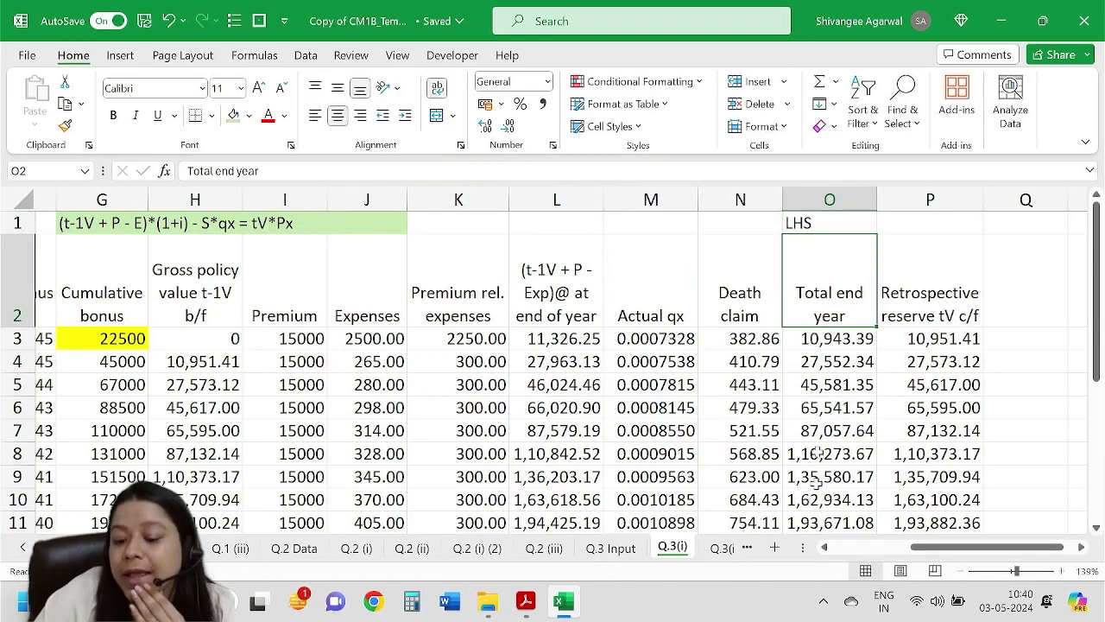
Review the total end year values, the reserve formula in P3 and the brought-forward link in H4.
{"action": "left_click_drag", "start_coordinate": [822, 309], "coordinate": [833, 435]}
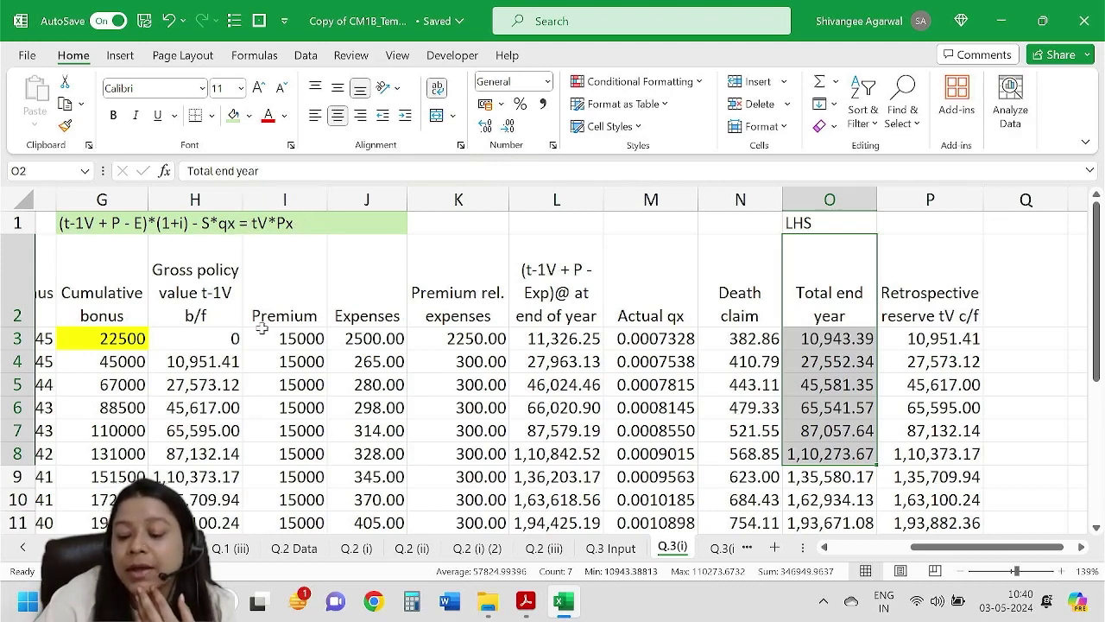
{"action": "left_click", "coordinate": [899, 337]}
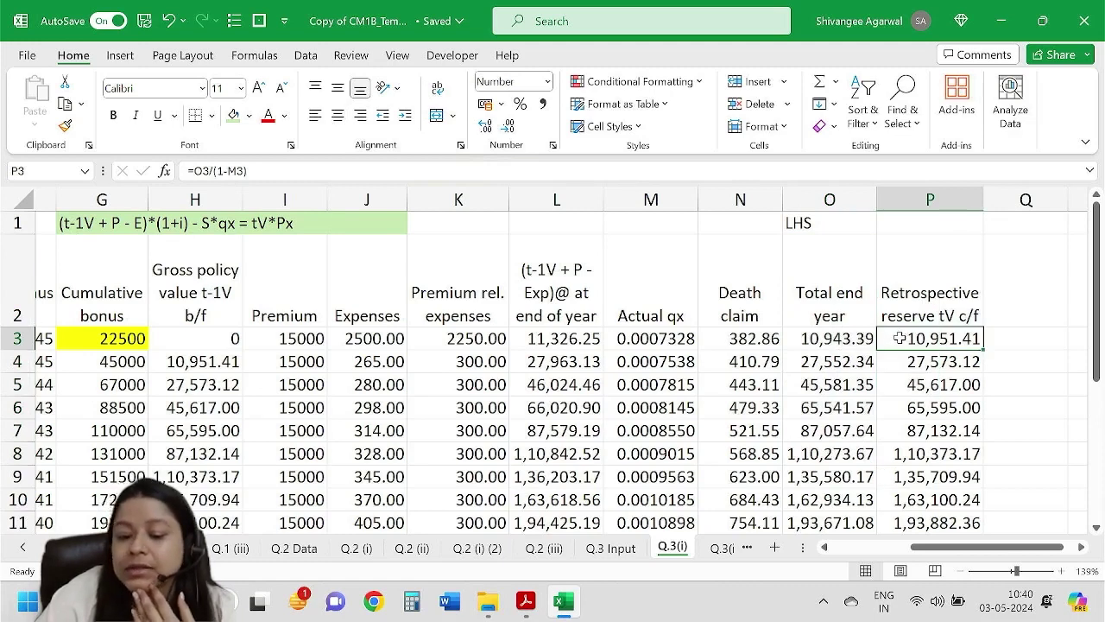
{"action": "left_click", "coordinate": [177, 363]}
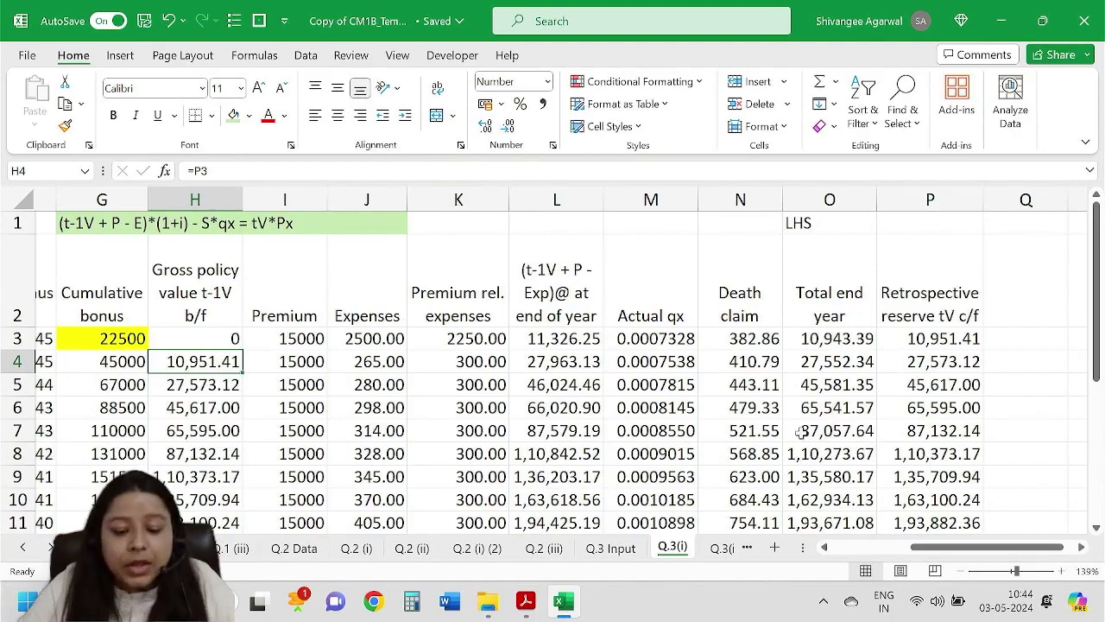
Switch to CM1B.pdf in Acrobat, read part (ii) on the functions, interest rate and backward recursion, and return to the Excel workbook.
{"action": "left_click", "coordinate": [526, 601]}
{"action": "scroll", "coordinate": [478, 432], "scroll_direction": "down", "scroll_amount": 5}
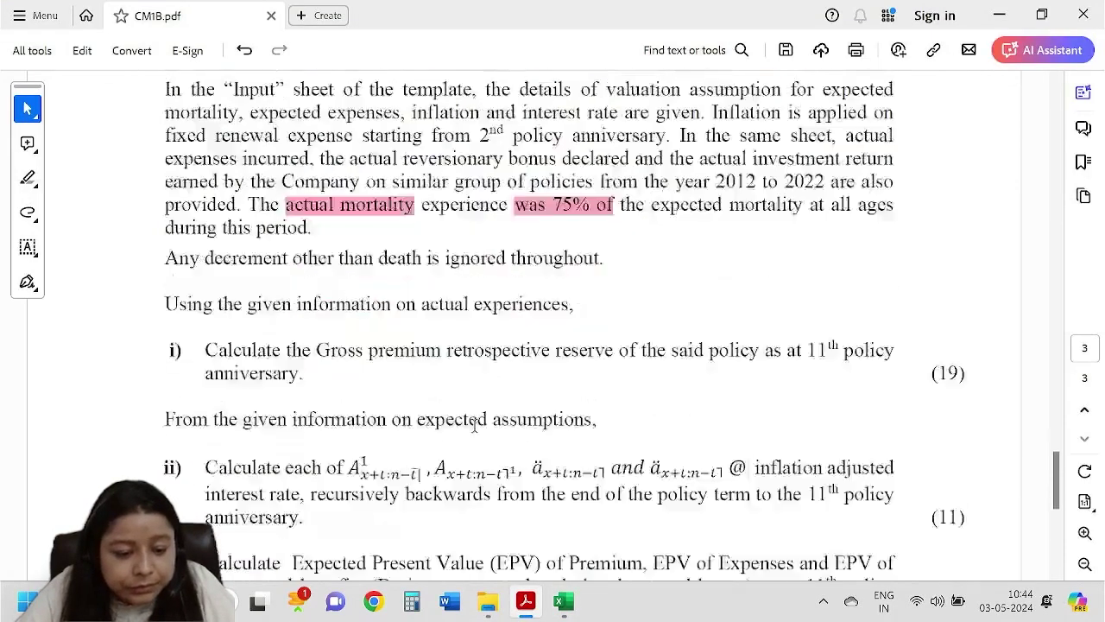
{"action": "left_click_drag", "start_coordinate": [226, 171], "coordinate": [538, 169]}
{"action": "left_click", "coordinate": [278, 216]}
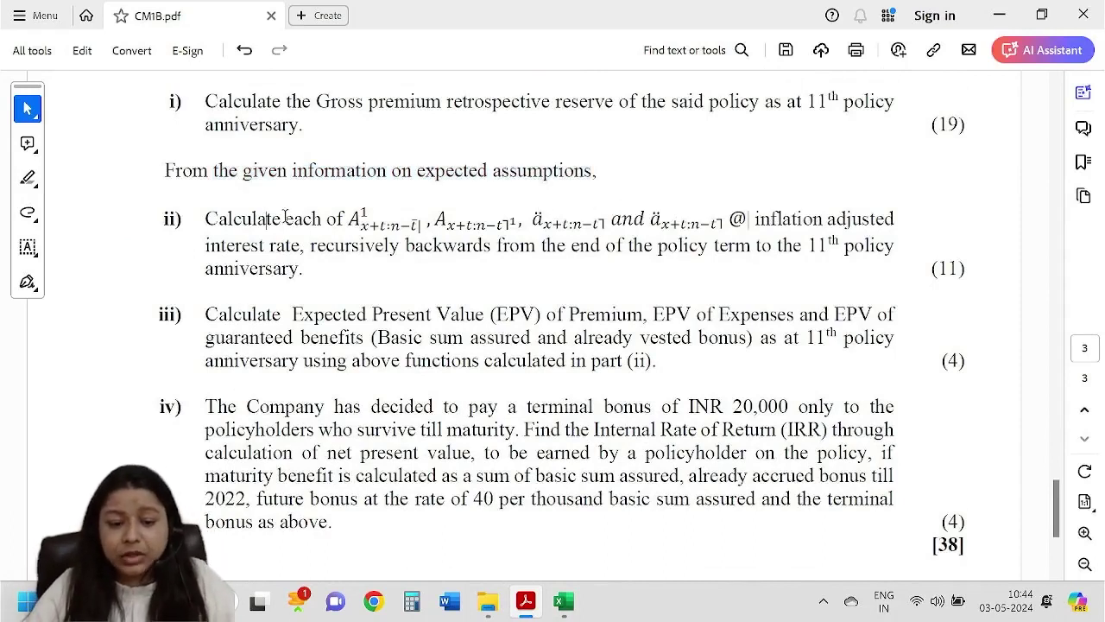
{"action": "left_click_drag", "start_coordinate": [327, 218], "coordinate": [736, 227]}
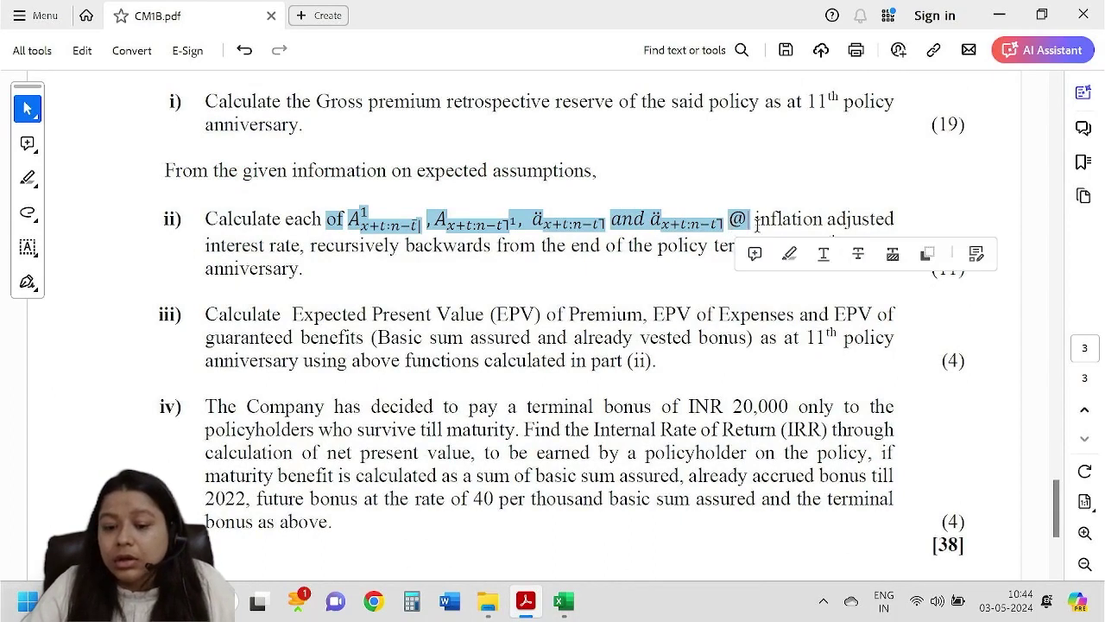
{"action": "left_click", "coordinate": [850, 227]}
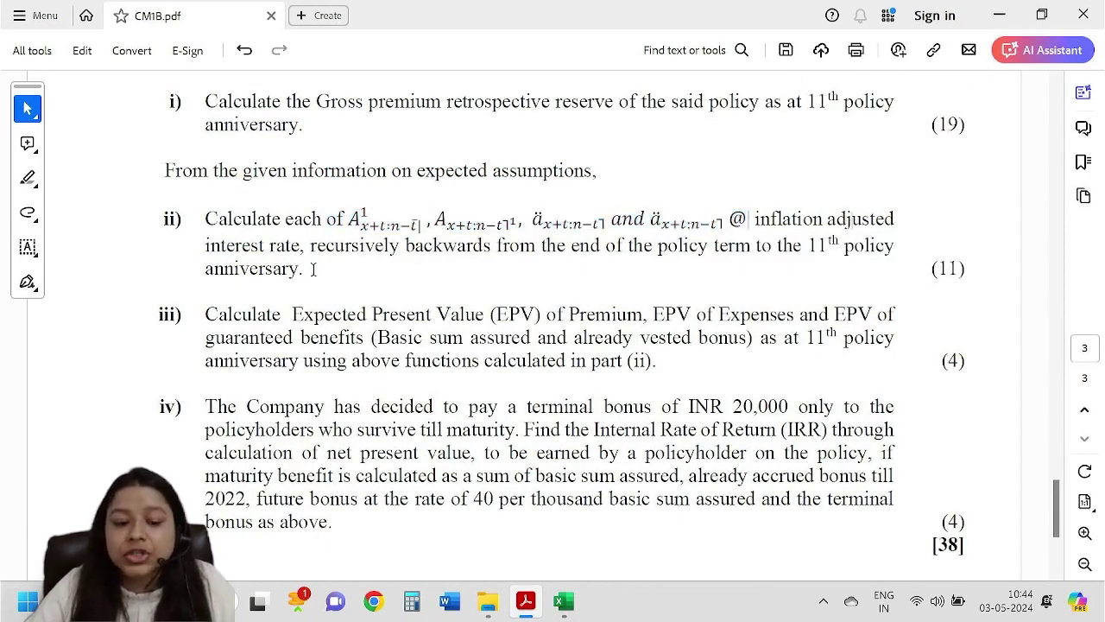
{"action": "left_click_drag", "start_coordinate": [239, 247], "coordinate": [301, 247]}
{"action": "left_click_drag", "start_coordinate": [367, 246], "coordinate": [894, 249]}
{"action": "left_click_drag", "start_coordinate": [233, 269], "coordinate": [275, 265]}
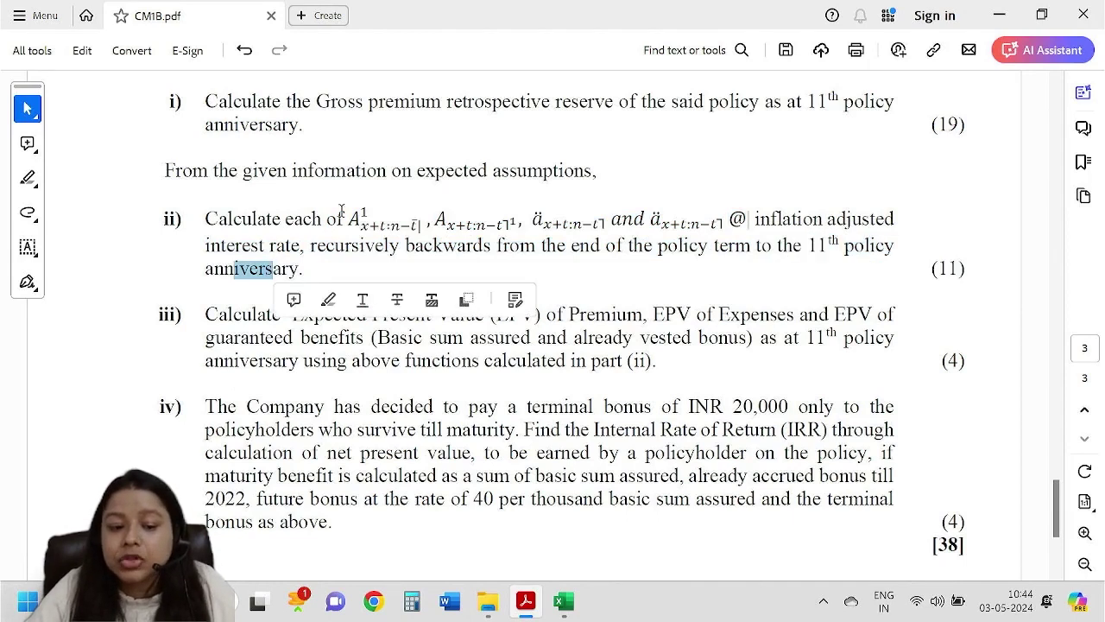
{"action": "left_click", "coordinate": [343, 214]}
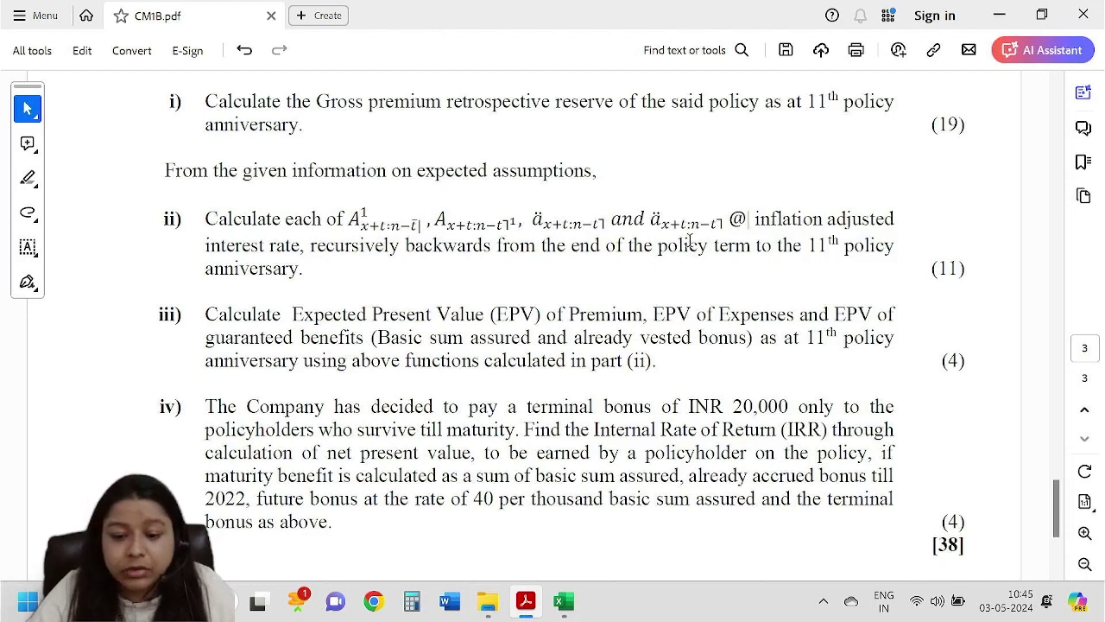
{"action": "left_click_drag", "start_coordinate": [826, 223], "coordinate": [771, 217]}
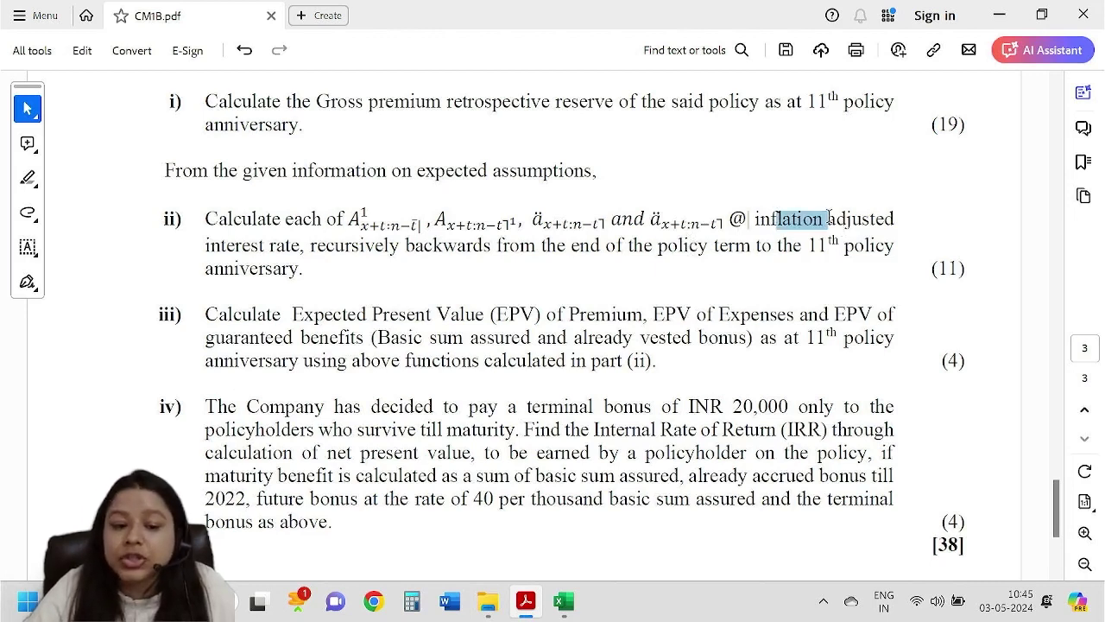
{"action": "left_click_drag", "start_coordinate": [212, 248], "coordinate": [275, 248]}
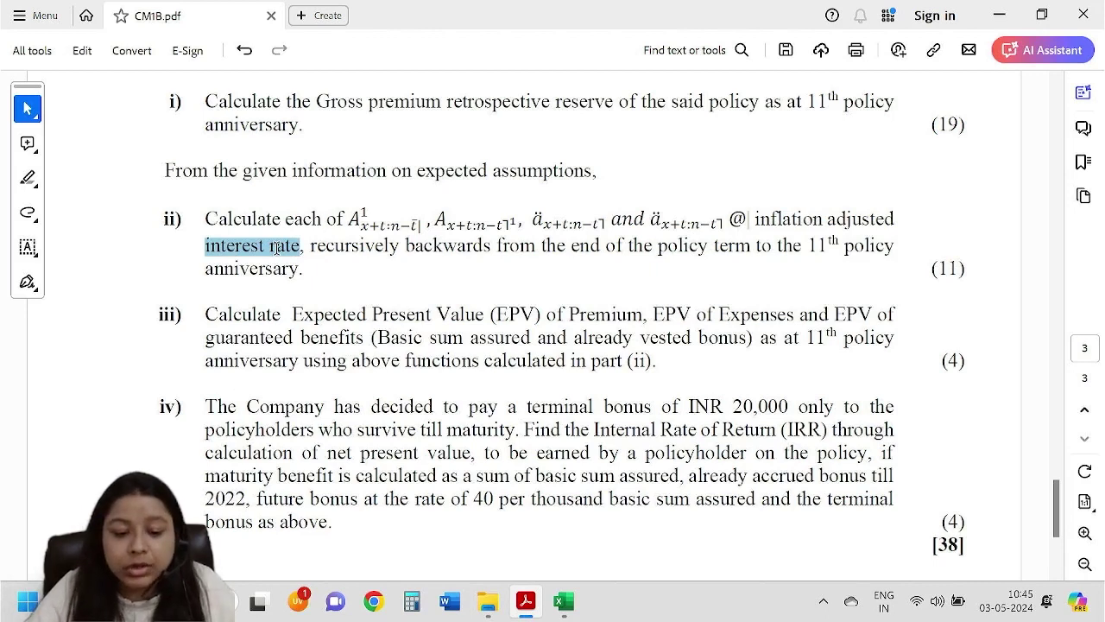
{"action": "left_click_drag", "start_coordinate": [309, 248], "coordinate": [839, 247]}
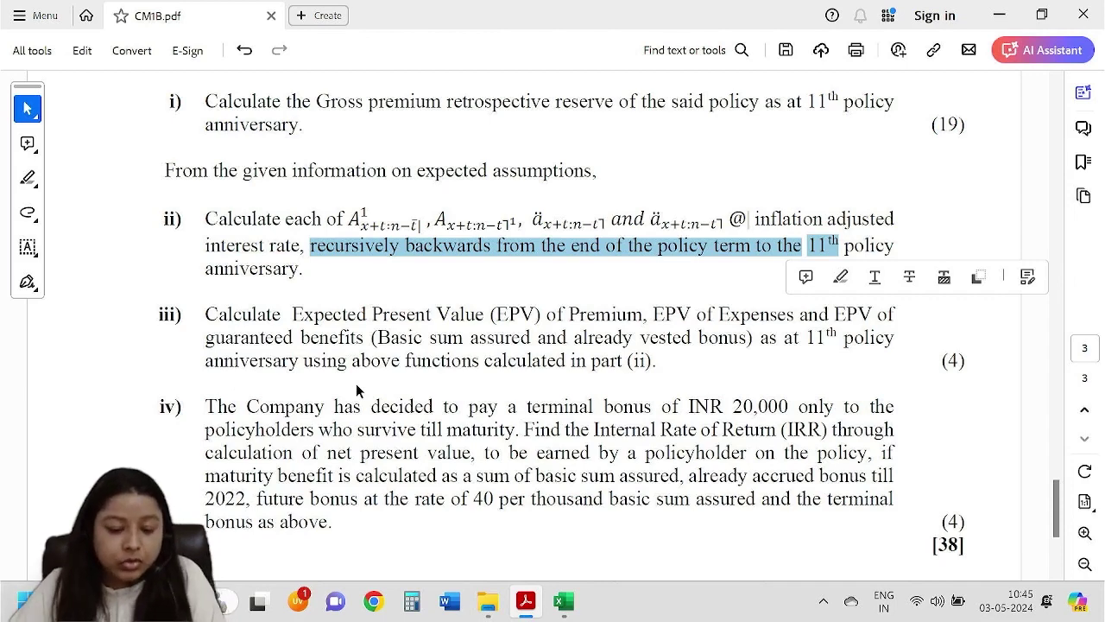
{"action": "key", "text": "alt+Tab"}
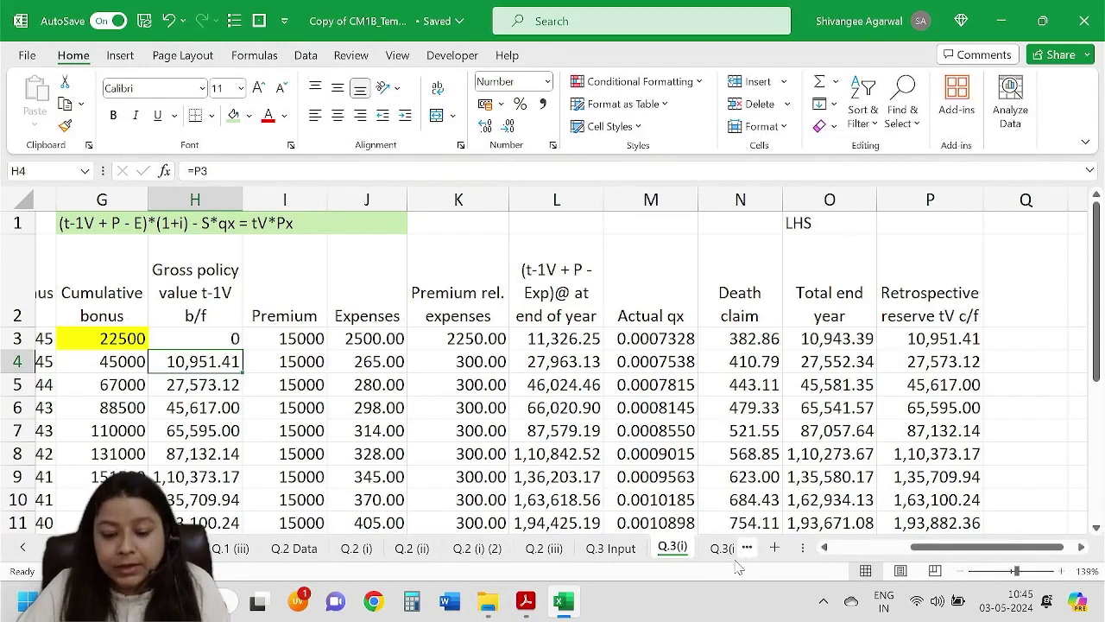
Duplicate the Q.3(i) sheet within the same workbook, placing the copy before the Q.3(ii) sheet.
{"action": "left_click", "coordinate": [554, 398]}
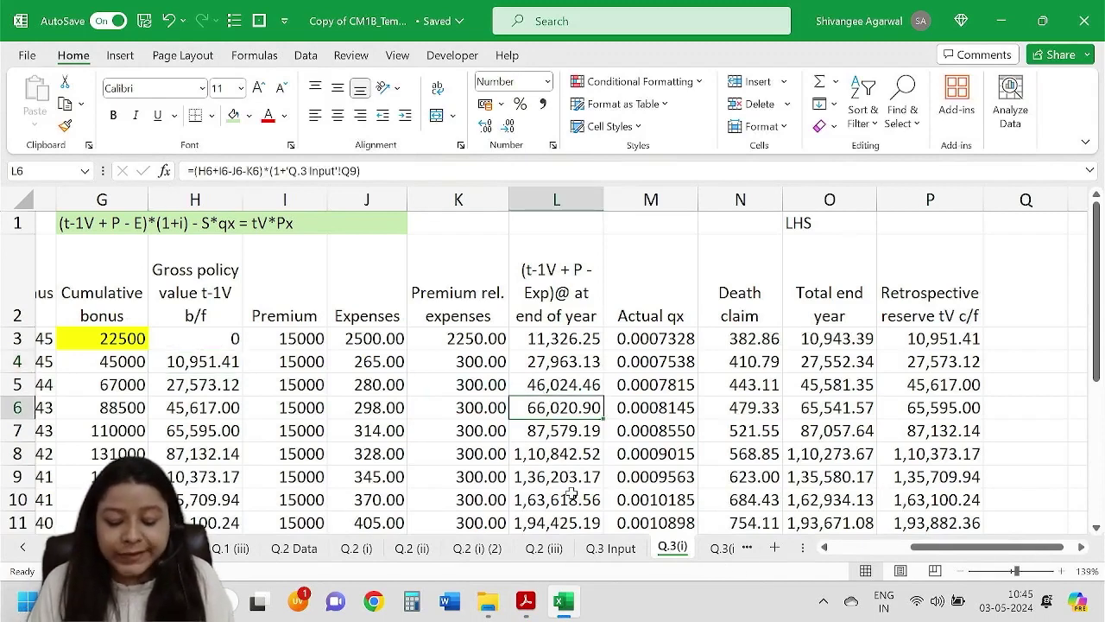
{"action": "key", "text": "alt+h"}
{"action": "key", "text": "o"}
{"action": "key", "text": "m"}
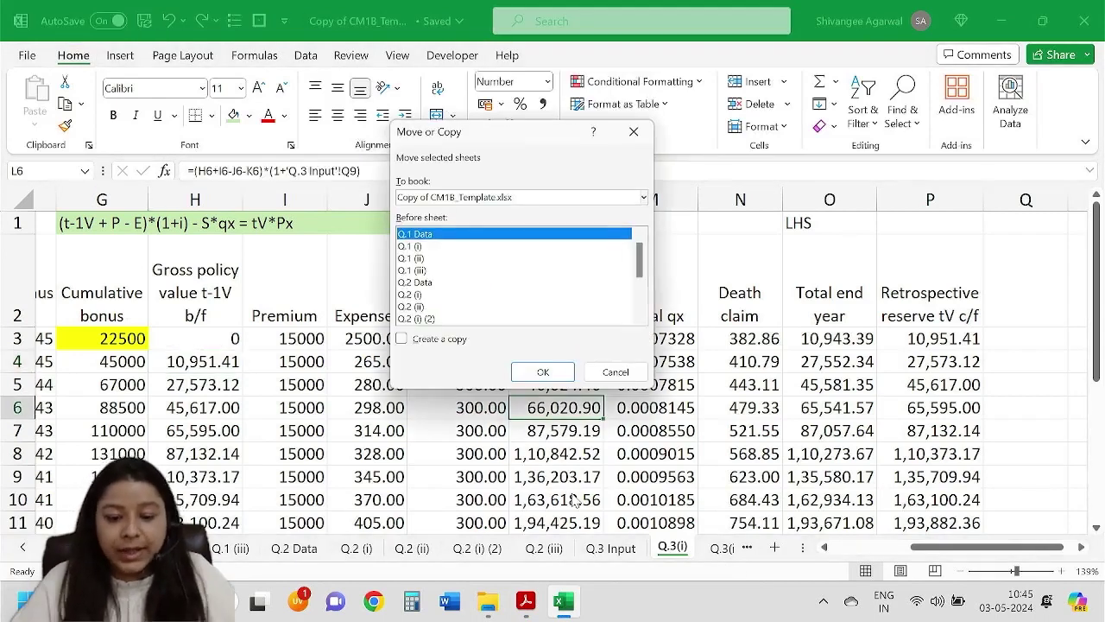
{"action": "scroll", "coordinate": [429, 321], "scroll_direction": "down", "scroll_amount": 4}
{"action": "left_click", "coordinate": [423, 282]}
{"action": "left_click", "coordinate": [435, 340]}
{"action": "left_click", "coordinate": [543, 373]}
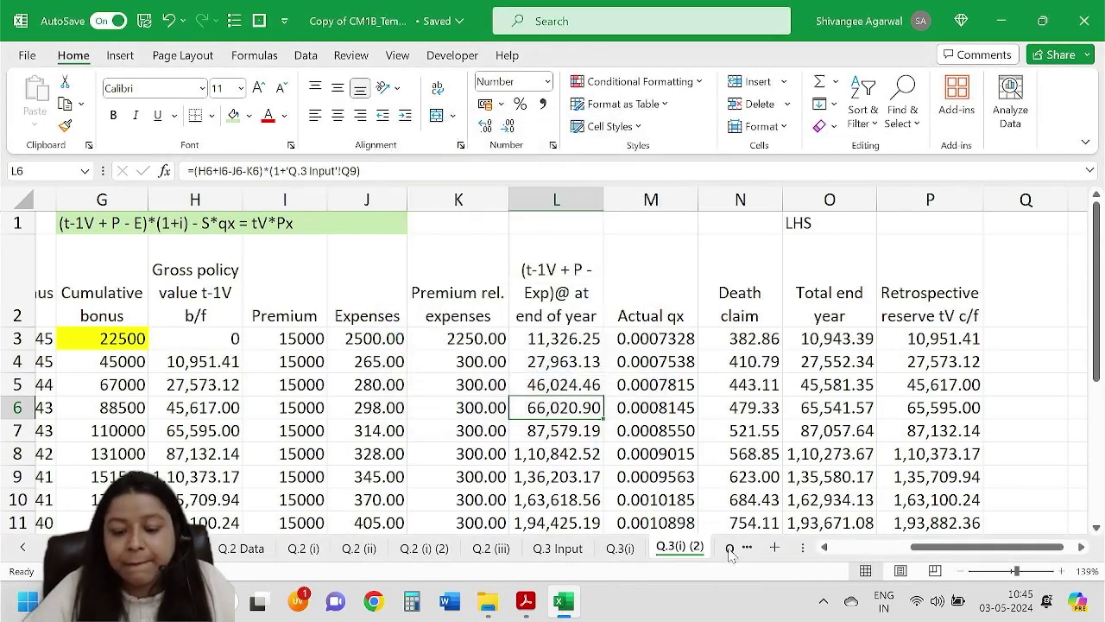
Permanently delete the empty Q.3(ii) sheet.
{"action": "left_click", "coordinate": [690, 547]}
{"action": "right_click", "coordinate": [693, 549]}
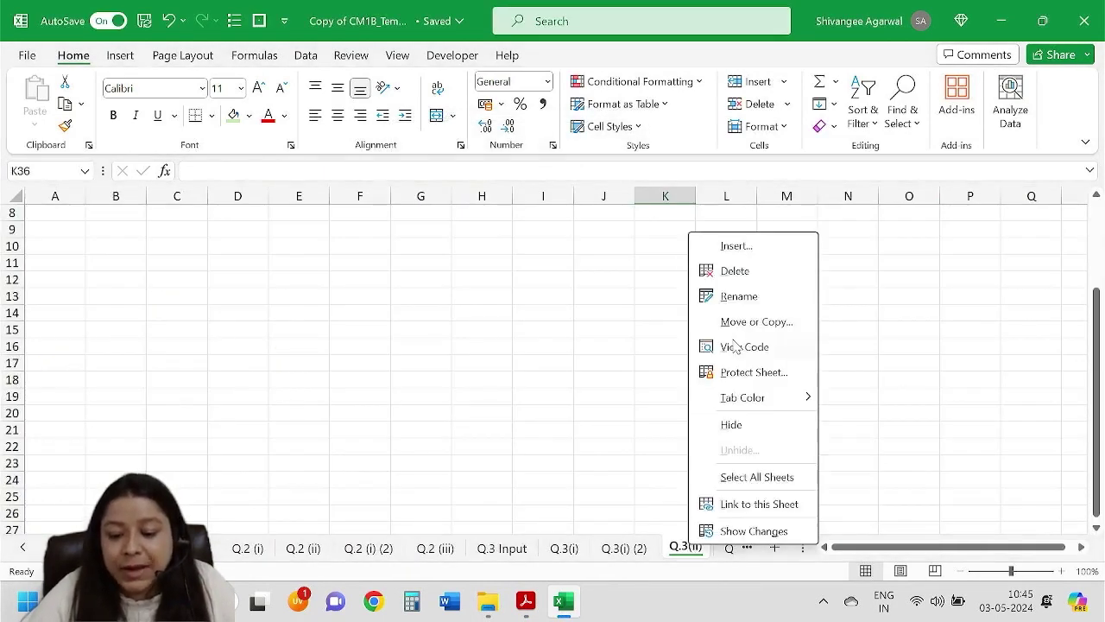
{"action": "key", "text": "Escape"}
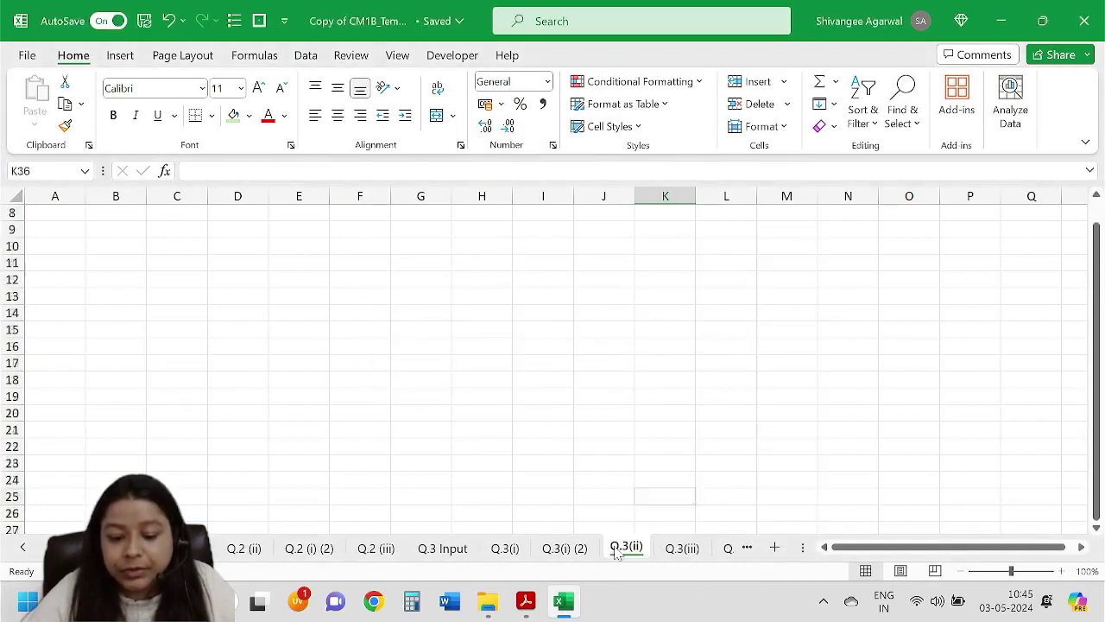
{"action": "right_click", "coordinate": [628, 547]}
{"action": "left_click", "coordinate": [696, 274]}
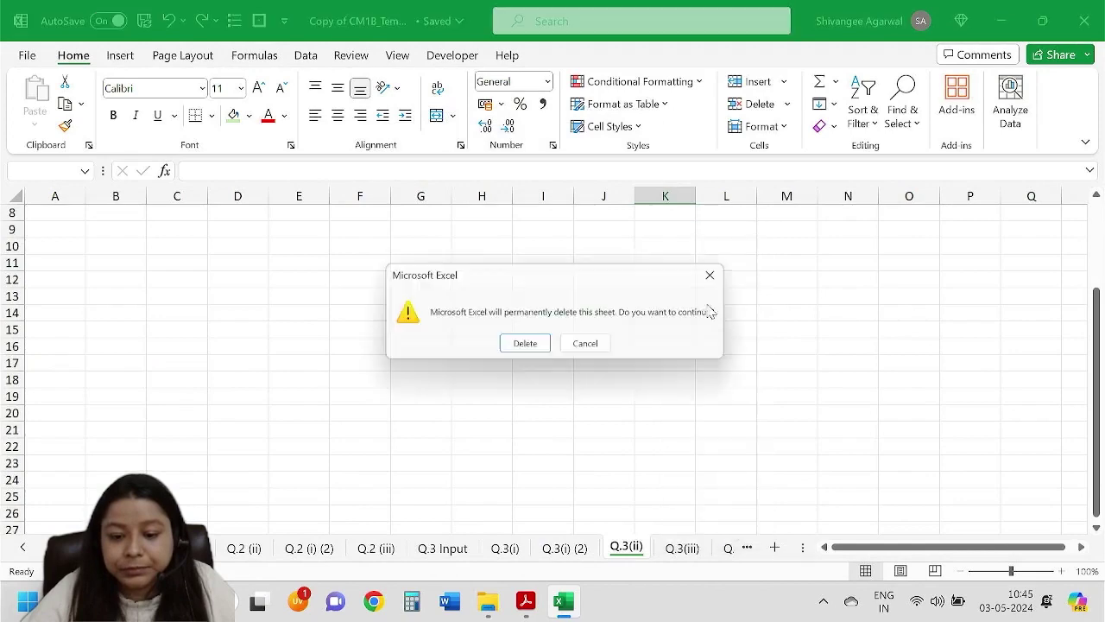
{"action": "key", "text": "Return"}
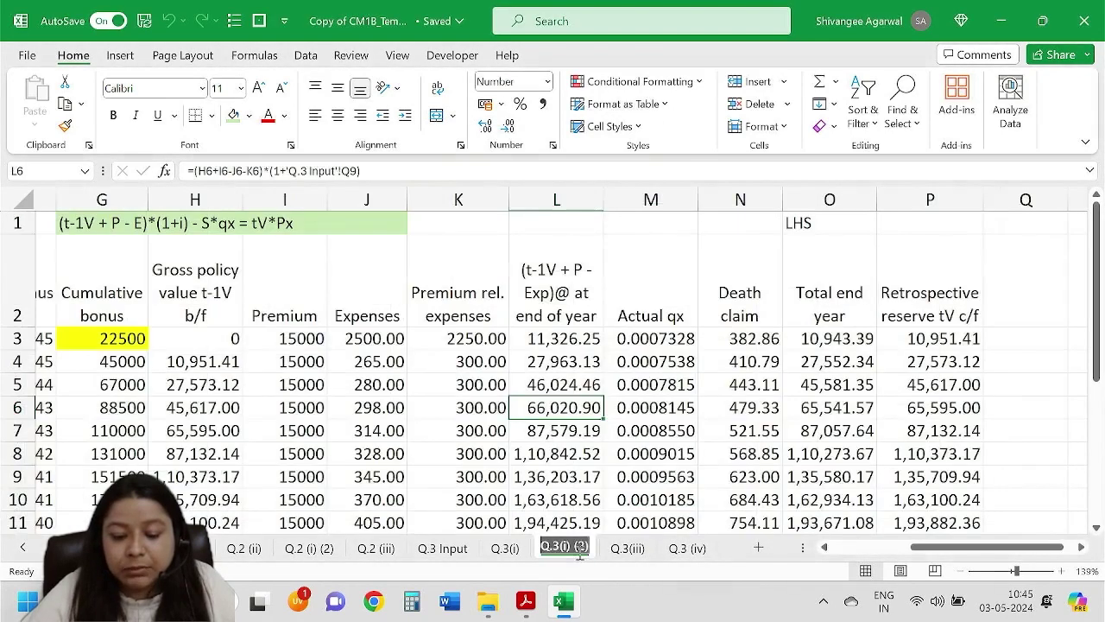
Rename the copied sheet Q.3(i) (2) as Q.3(ii).
{"action": "left_click", "coordinate": [564, 547]}
{"action": "key", "text": "BackSpace"}
{"action": "key", "text": "BackSpace"}
{"action": "key", "text": "BackSpace"}
{"action": "key", "text": "BackSpace"}
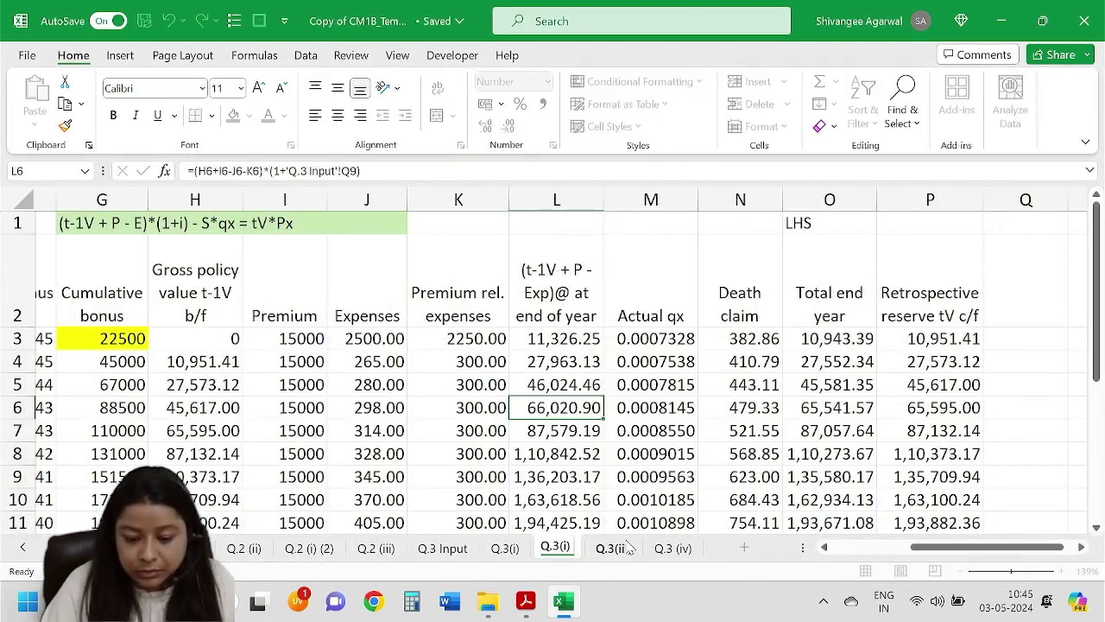
{"action": "type", "text": "i)"}
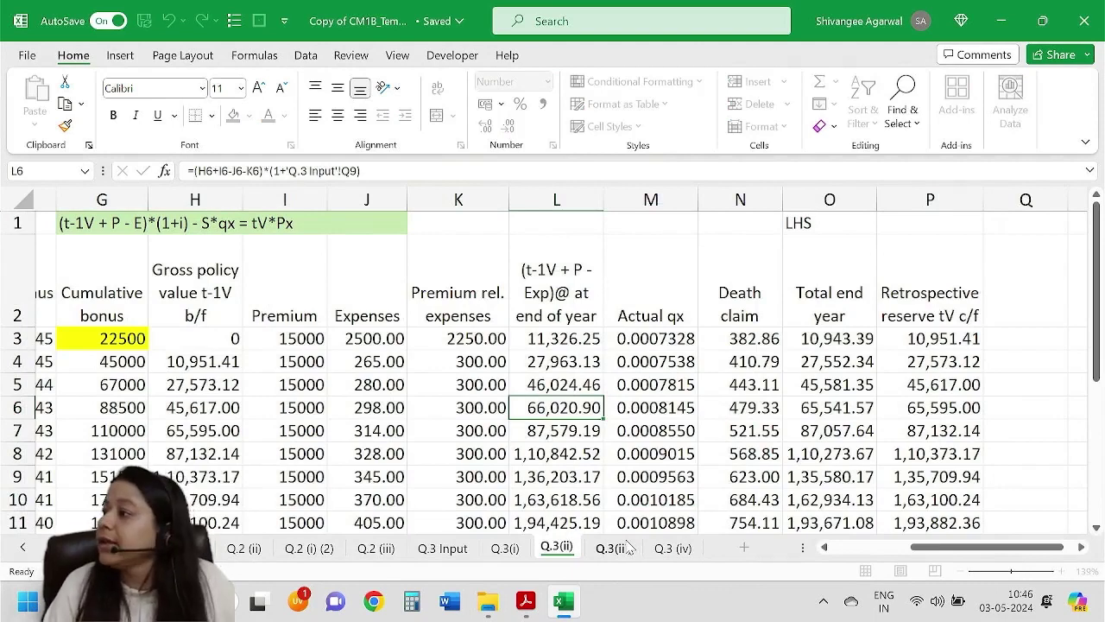
{"action": "key", "text": "Return"}
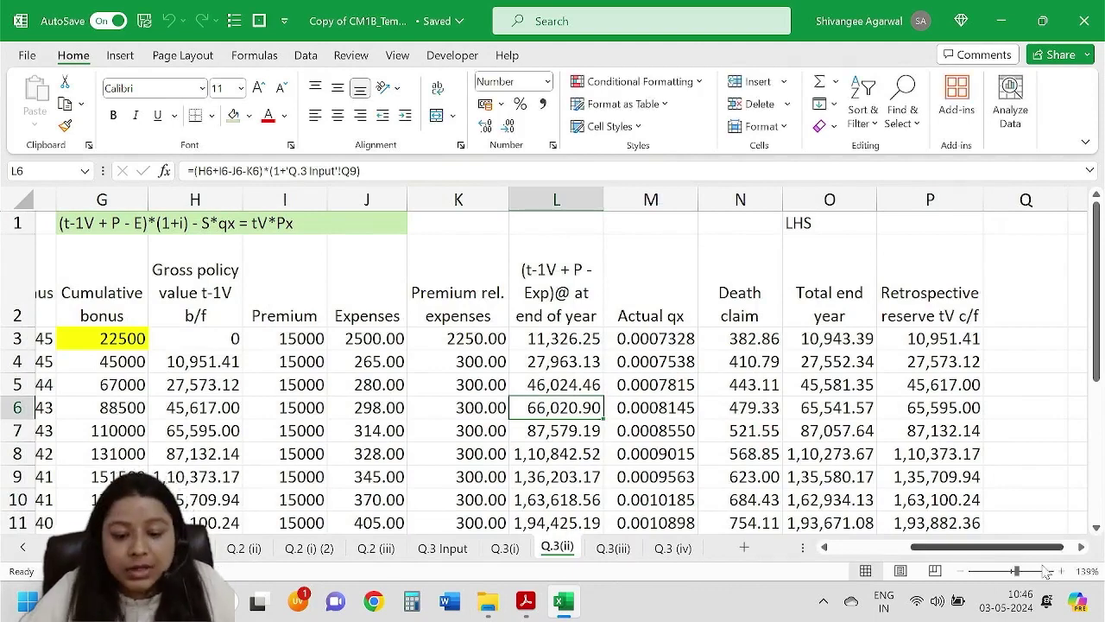
Delete row 1 holding the recursion equation and insert four blank rows above the table headers on Q.3(ii).
{"action": "left_click_drag", "start_coordinate": [914, 546], "coordinate": [833, 546]}
{"action": "left_click", "coordinate": [21, 224]}
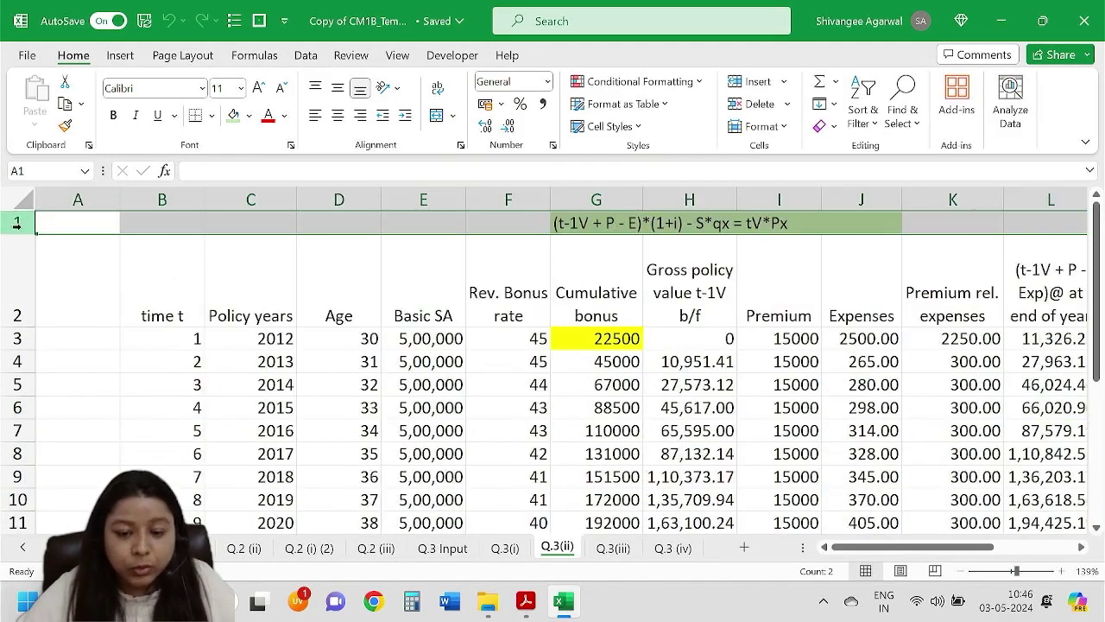
{"action": "key", "text": "ctrl+minus"}
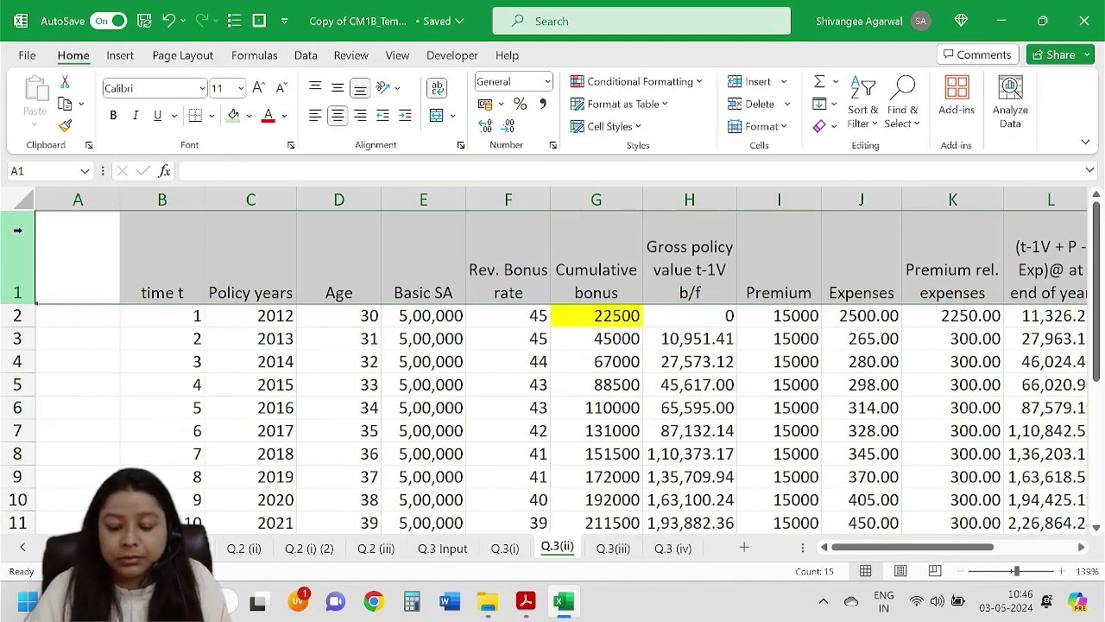
{"action": "key", "text": "ctrl+plus"}
{"action": "key", "text": "ctrl+plus"}
{"action": "key", "text": "ctrl+plus"}
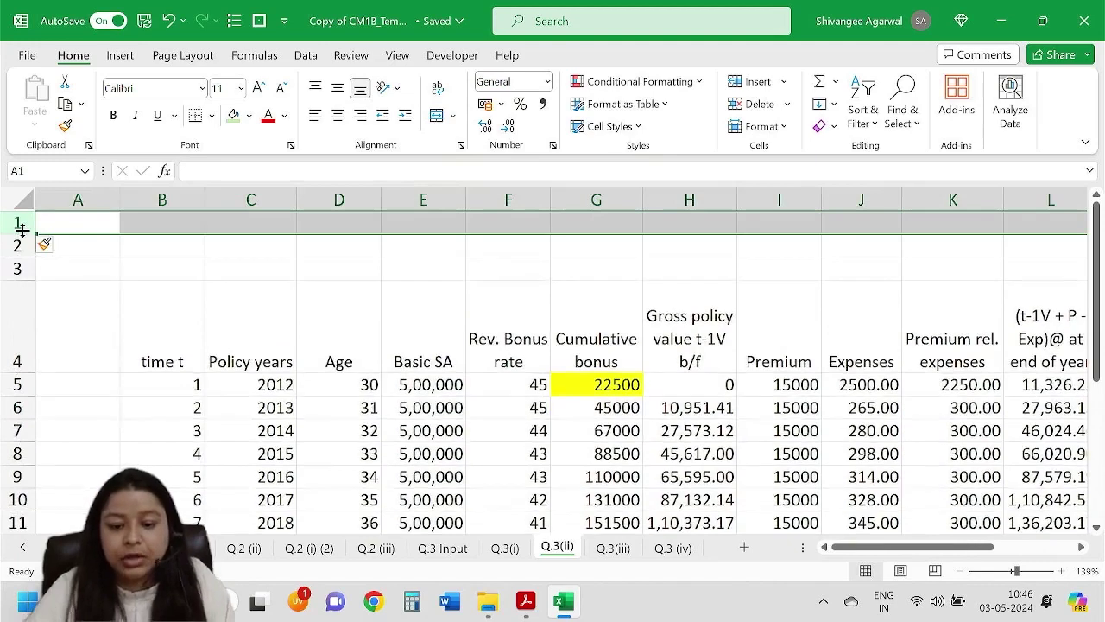
{"action": "left_click", "coordinate": [404, 302]}
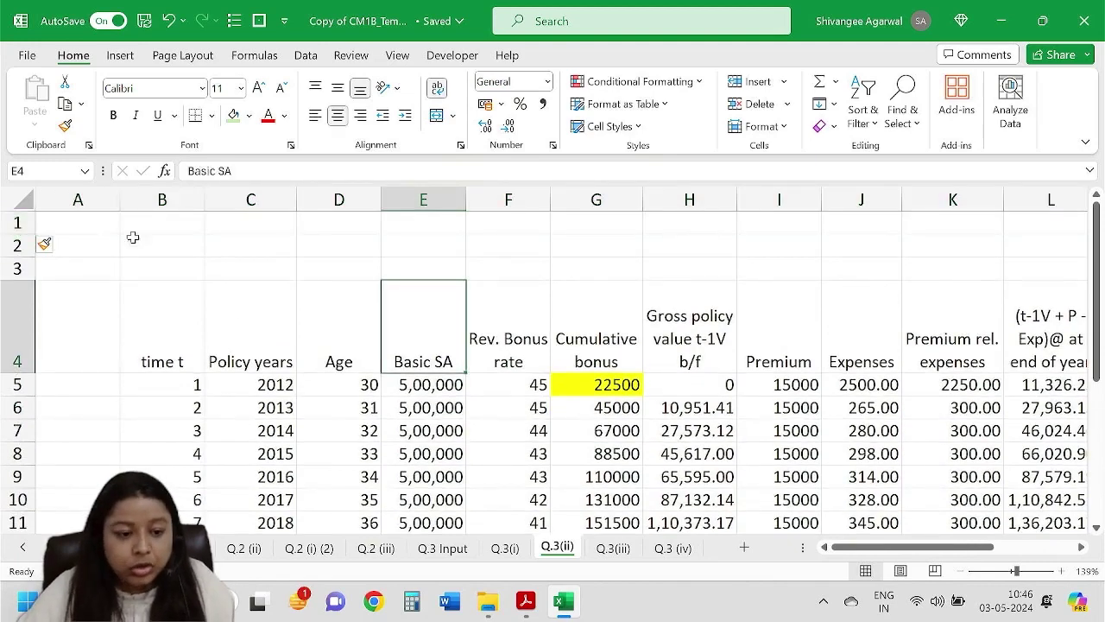
{"action": "left_click", "coordinate": [20, 244]}
{"action": "key", "text": "ctrl+plus"}
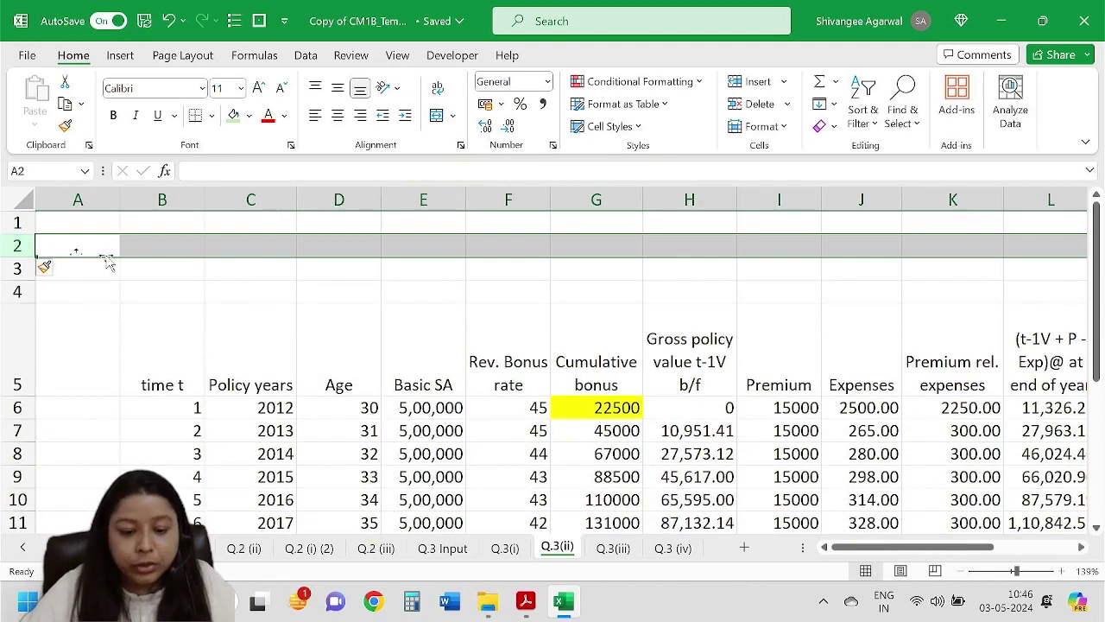
Check which headers part (ii) needs and delete columns H:L, from Gross policy value through the end-of-year accumulation.
{"action": "left_click", "coordinate": [245, 361]}
{"action": "left_click", "coordinate": [152, 361]}
{"action": "left_click", "coordinate": [239, 361]}
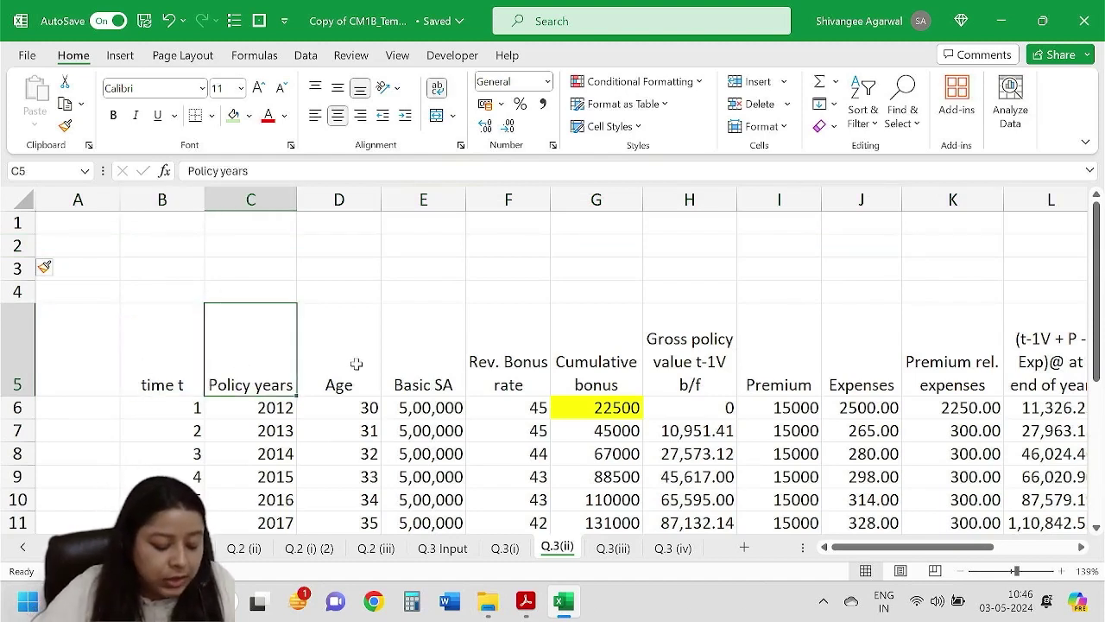
{"action": "left_click", "coordinate": [419, 348]}
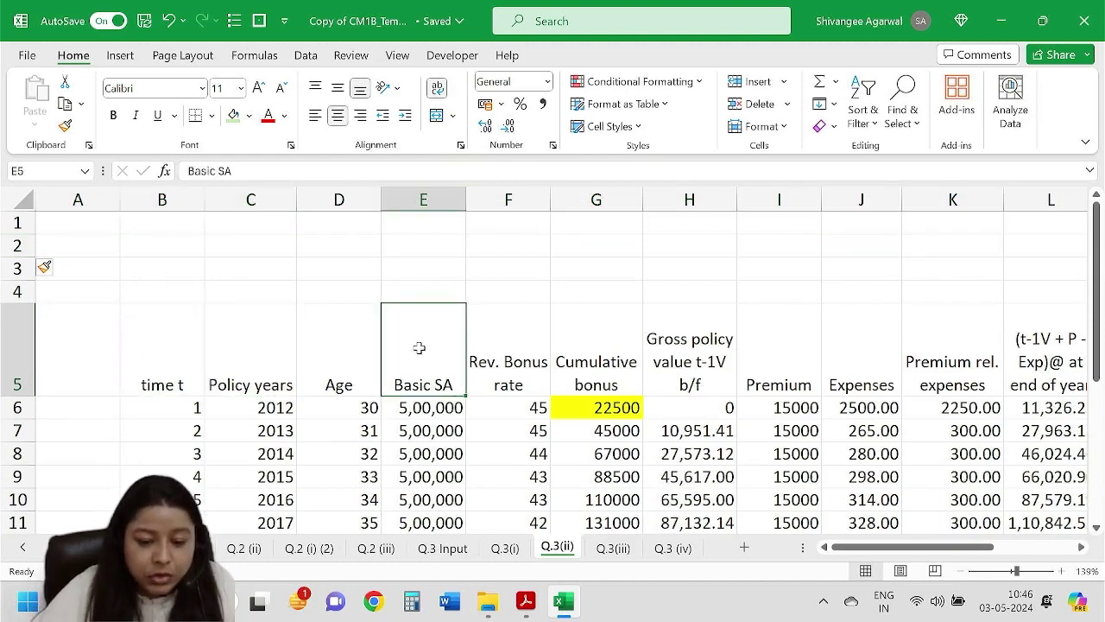
{"action": "left_click", "coordinate": [518, 362]}
{"action": "left_click_drag", "start_coordinate": [584, 362], "coordinate": [457, 361]}
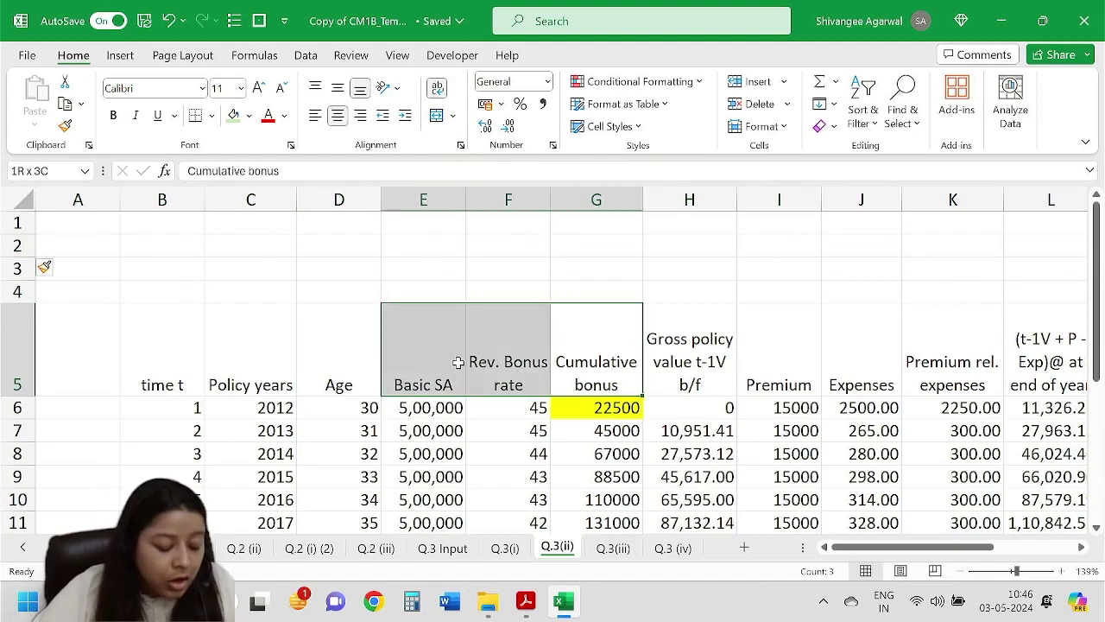
{"action": "left_click", "coordinate": [679, 362]}
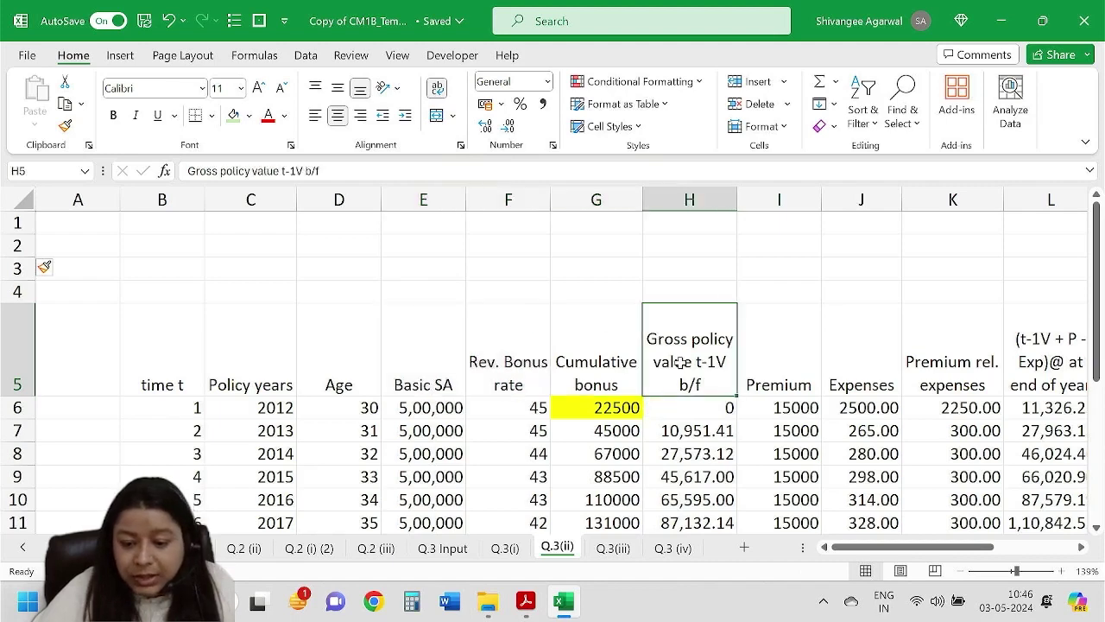
{"action": "left_click_drag", "start_coordinate": [706, 187], "coordinate": [1024, 192]}
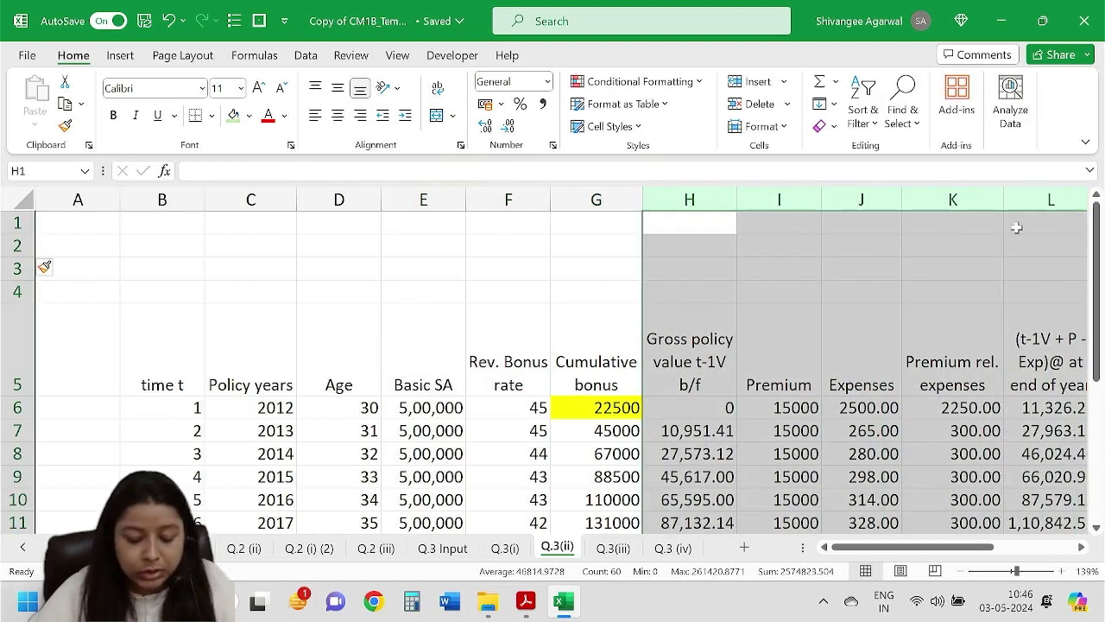
{"action": "key", "text": "ctrl+minus"}
Delete columns I:K holding Death claim, Total end year and Retrospective reserve.
{"action": "left_click", "coordinate": [880, 338]}
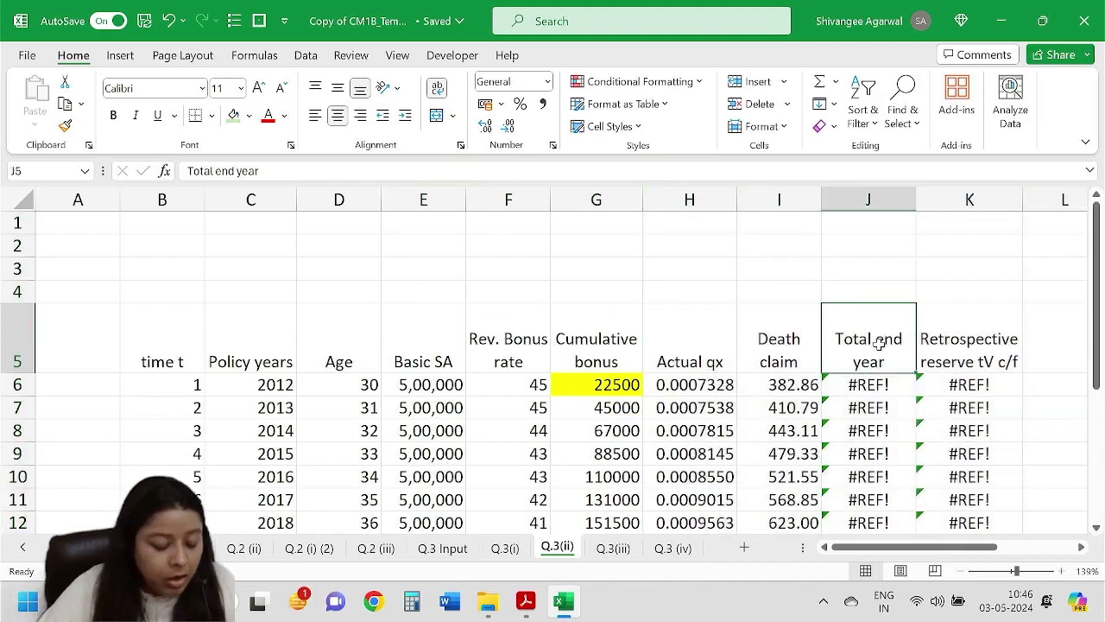
{"action": "left_click", "coordinate": [719, 343]}
{"action": "left_click", "coordinate": [705, 394]}
{"action": "left_click_drag", "start_coordinate": [799, 197], "coordinate": [982, 196]}
{"action": "key", "text": "ctrl+minus"}
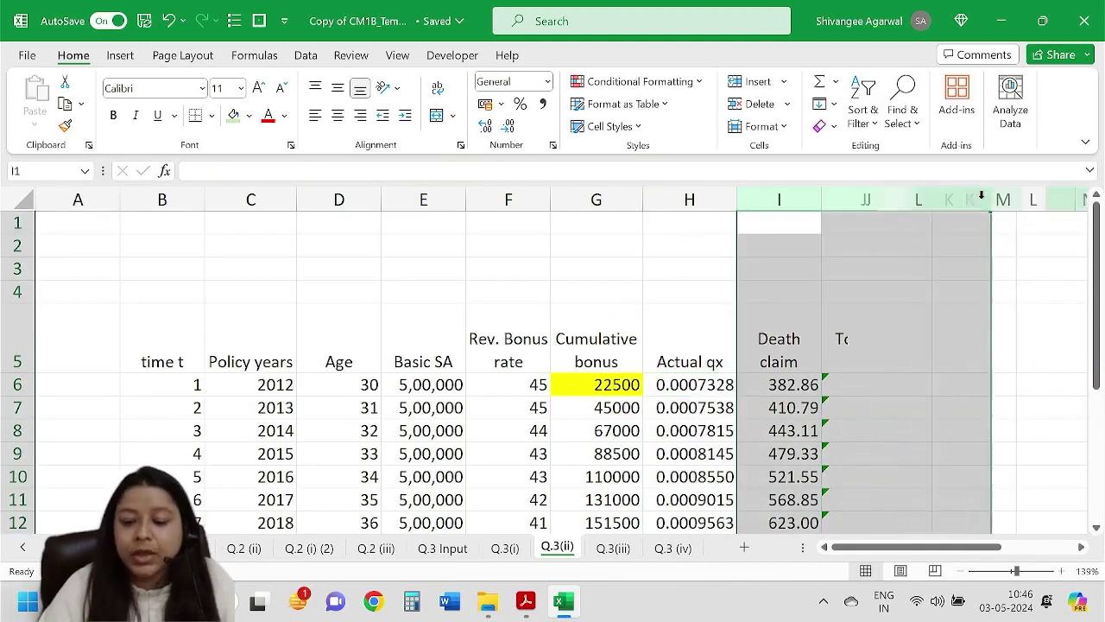
Shorten the Actual qx header in H5 to qx.
{"action": "left_click", "coordinate": [692, 388]}
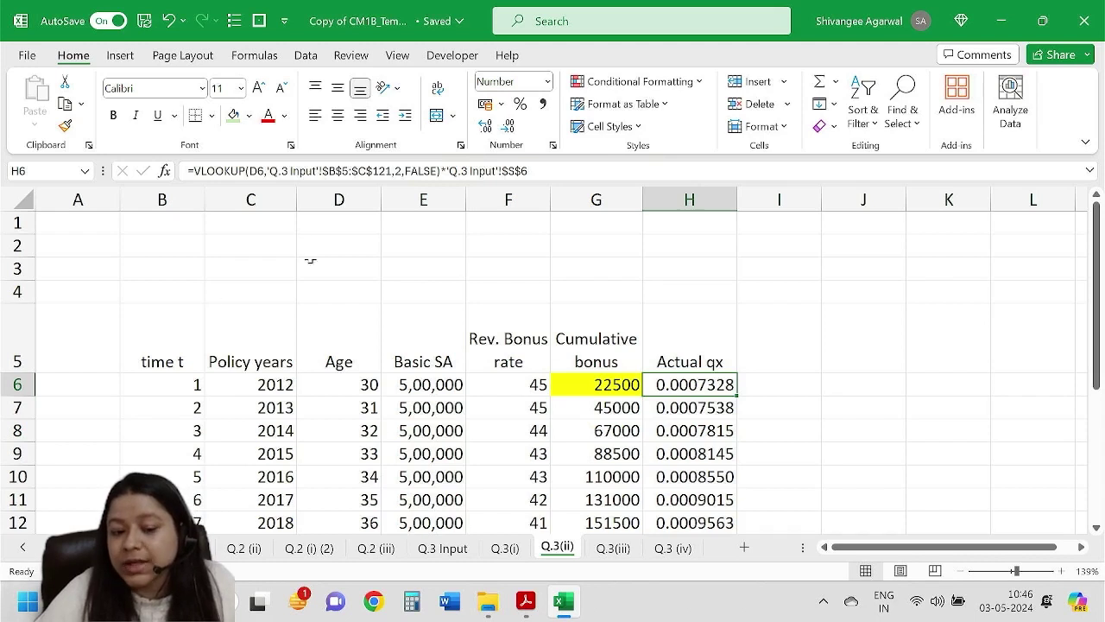
{"action": "left_click", "coordinate": [689, 337]}
{"action": "left_click_drag", "start_coordinate": [221, 170], "coordinate": [117, 178]}
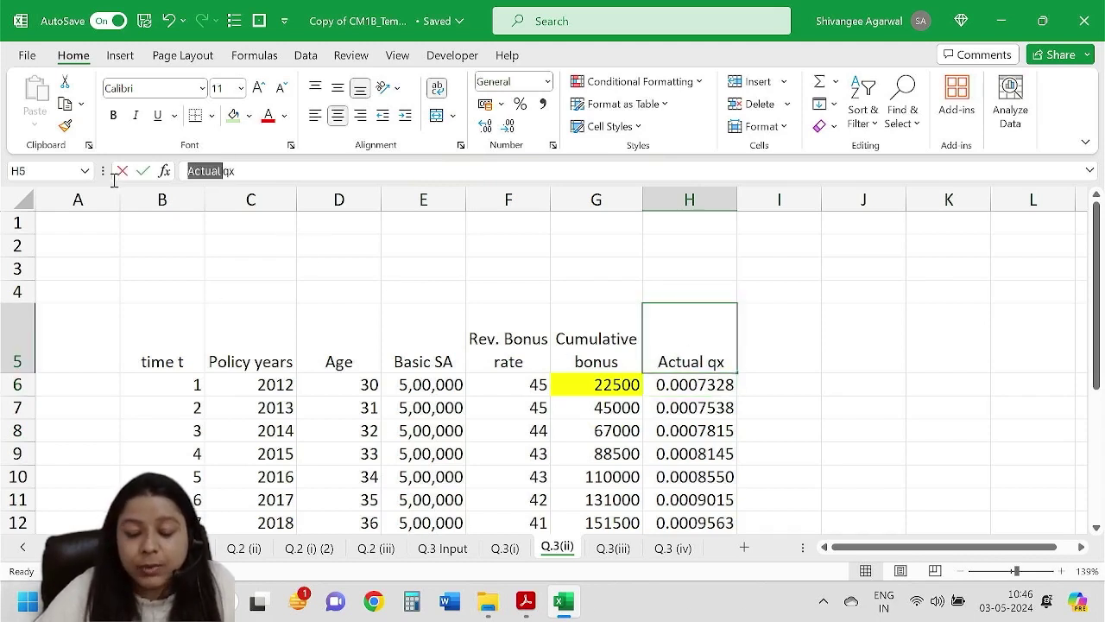
{"action": "key", "text": "BackSpace"}
{"action": "key", "text": "Return"}
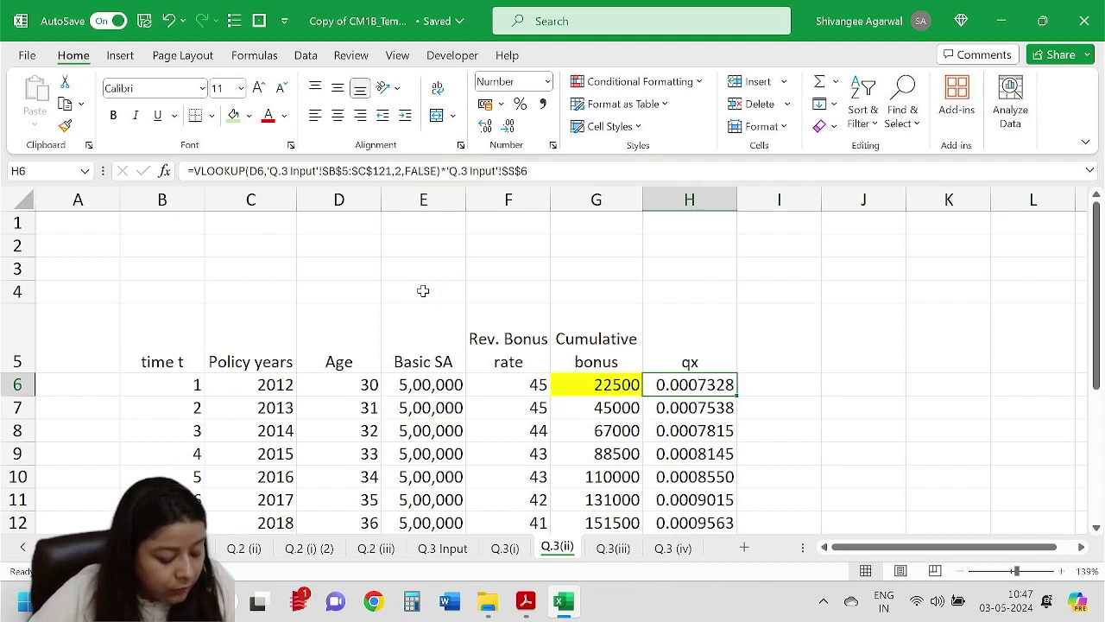
Remove the 'Q.3 Input'!$S$6 multiplier from H6, leaving =VLOOKUP(D6,'Q.3 Input'!$B$5:$C$121,2,FALSE), and fill the formula down column H.
{"action": "left_click", "coordinate": [522, 171]}
{"action": "left_click_drag", "start_coordinate": [522, 171], "coordinate": [454, 172]}
{"action": "left_click", "coordinate": [451, 172]}
{"action": "key", "text": "Return"}
{"action": "left_click", "coordinate": [722, 387]}
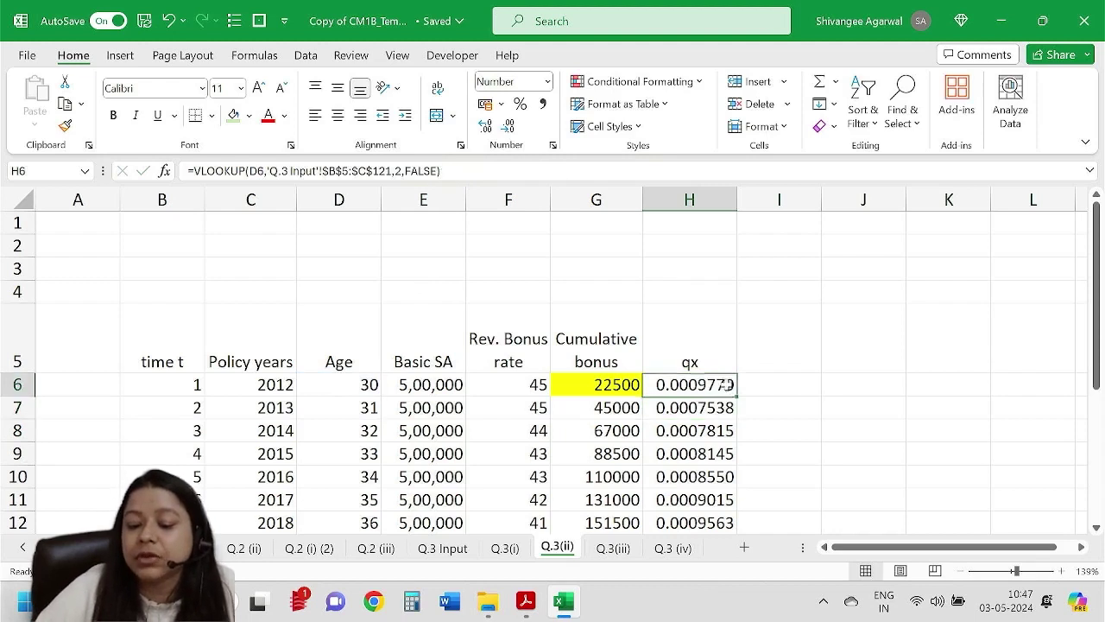
{"action": "double_click", "coordinate": [736, 395]}
{"action": "key", "text": "Up"}
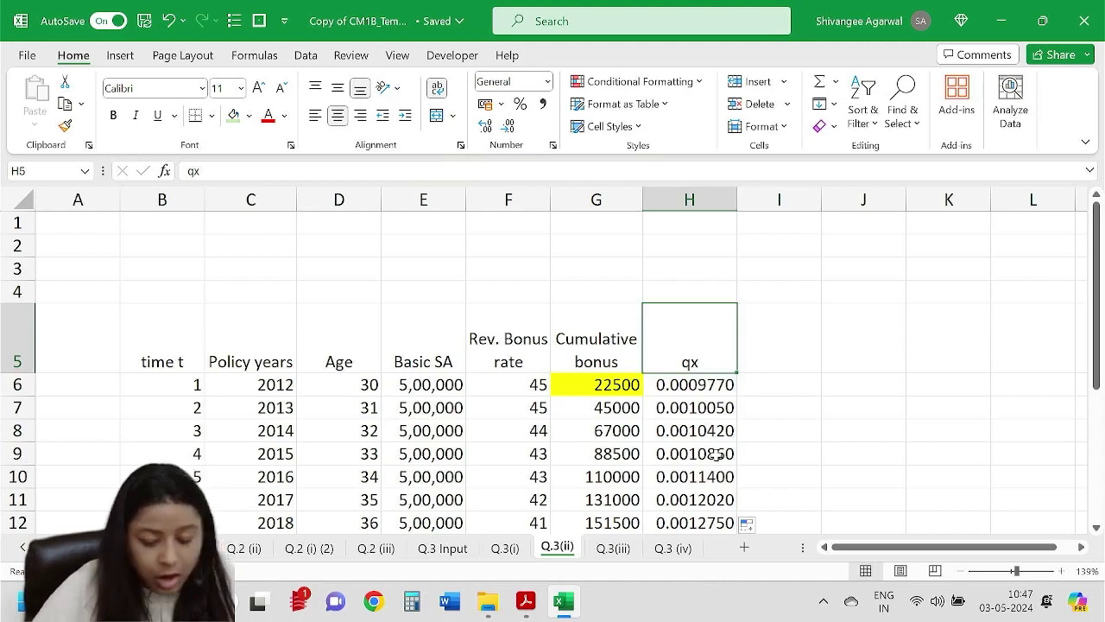
Examine the expected expenses, valuation interest, discount and inflation rates on Q.3 Input, glance at Q.3(i), and return to the Rev. Bonus rate header on Q.3(ii).
{"action": "left_click", "coordinate": [516, 548]}
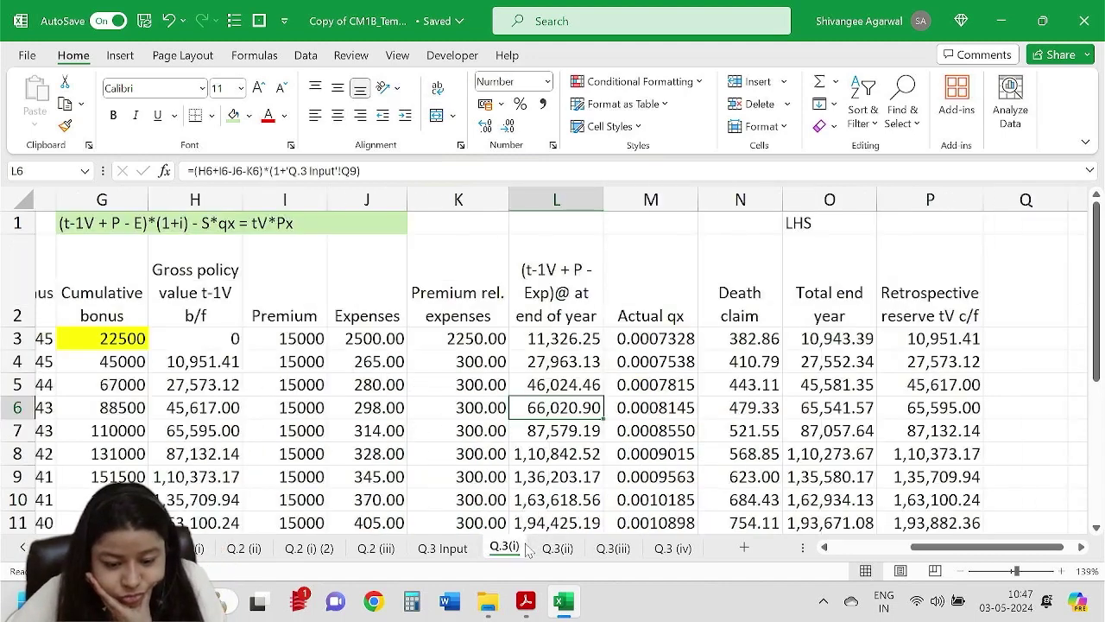
{"action": "left_click", "coordinate": [442, 548]}
{"action": "left_click_drag", "start_coordinate": [1097, 307], "coordinate": [1096, 216]}
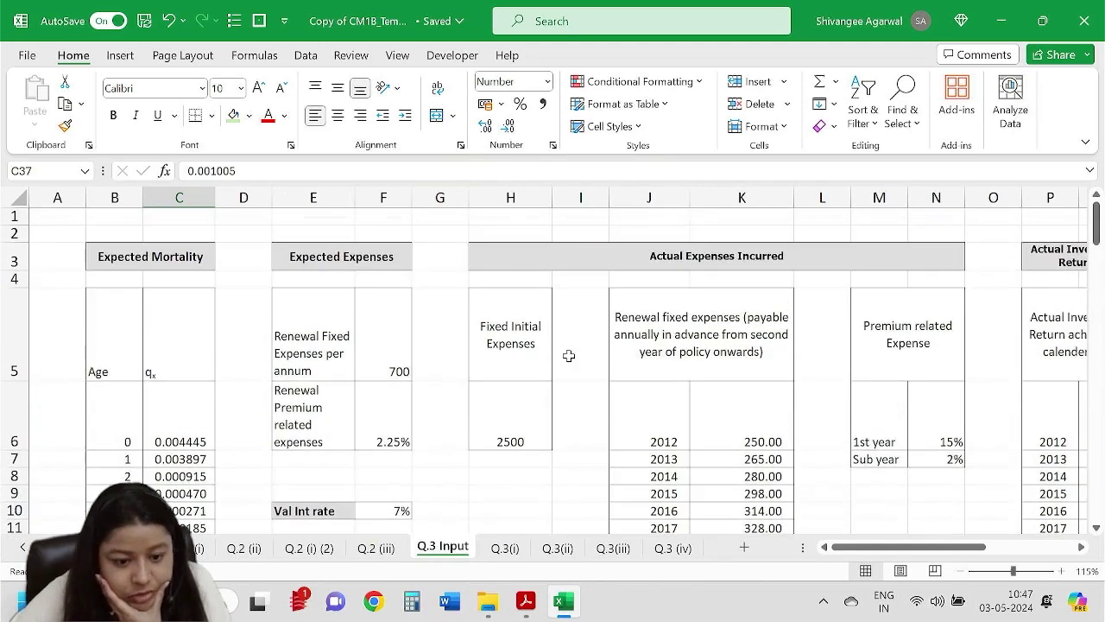
{"action": "left_click", "coordinate": [387, 362]}
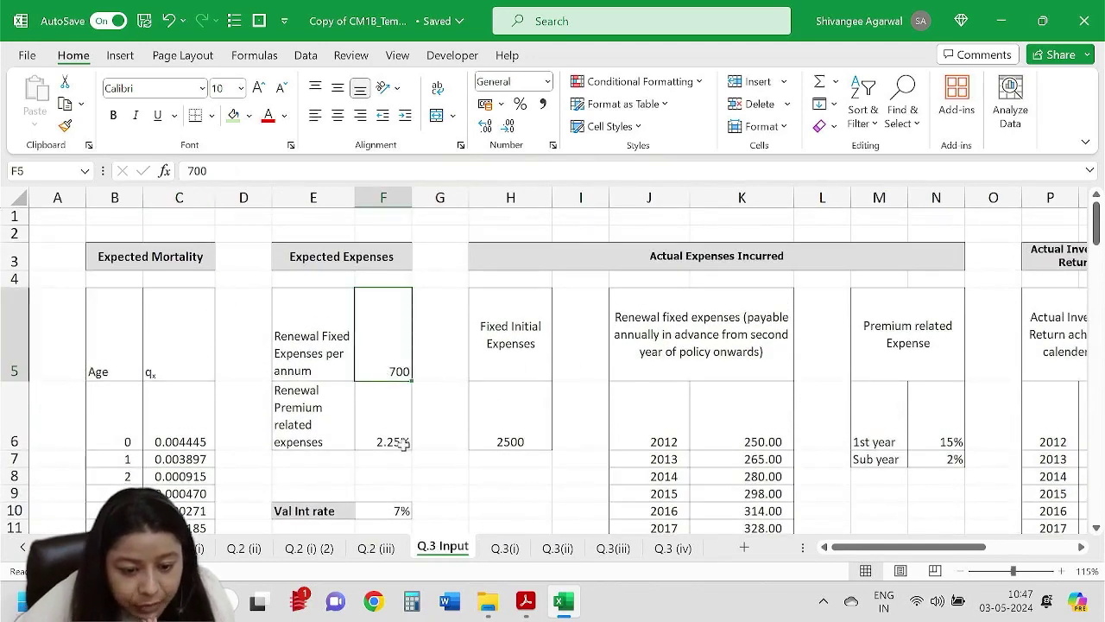
{"action": "scroll", "coordinate": [402, 436], "scroll_direction": "down", "scroll_amount": 1}
{"action": "left_click", "coordinate": [390, 388]}
{"action": "scroll", "coordinate": [403, 412], "scroll_direction": "down", "scroll_amount": 1}
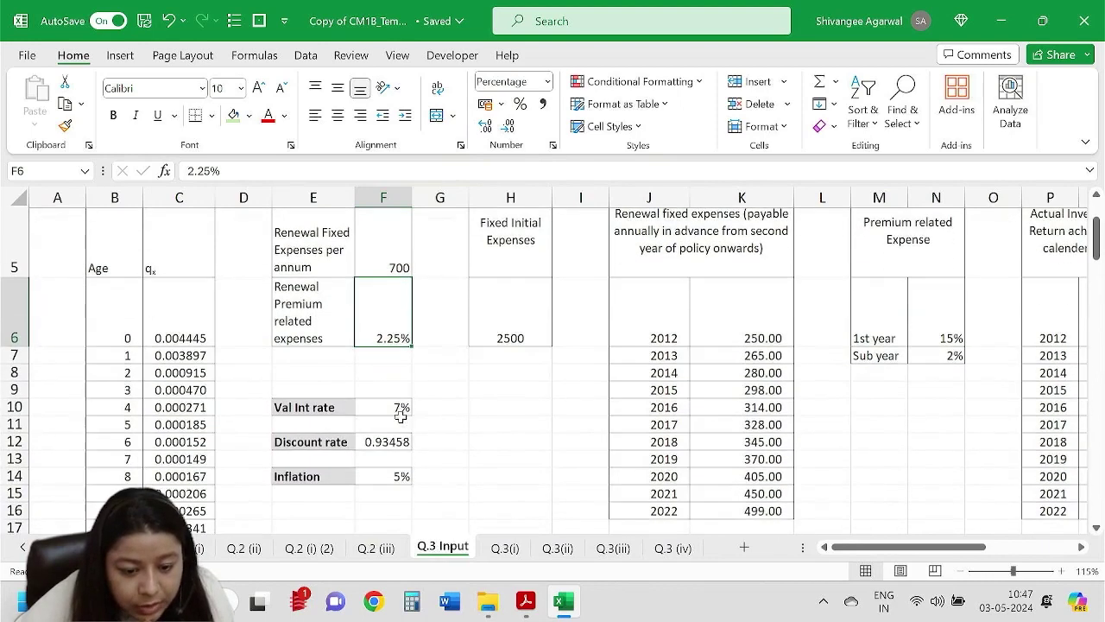
{"action": "left_click", "coordinate": [397, 440]}
{"action": "left_click", "coordinate": [398, 476]}
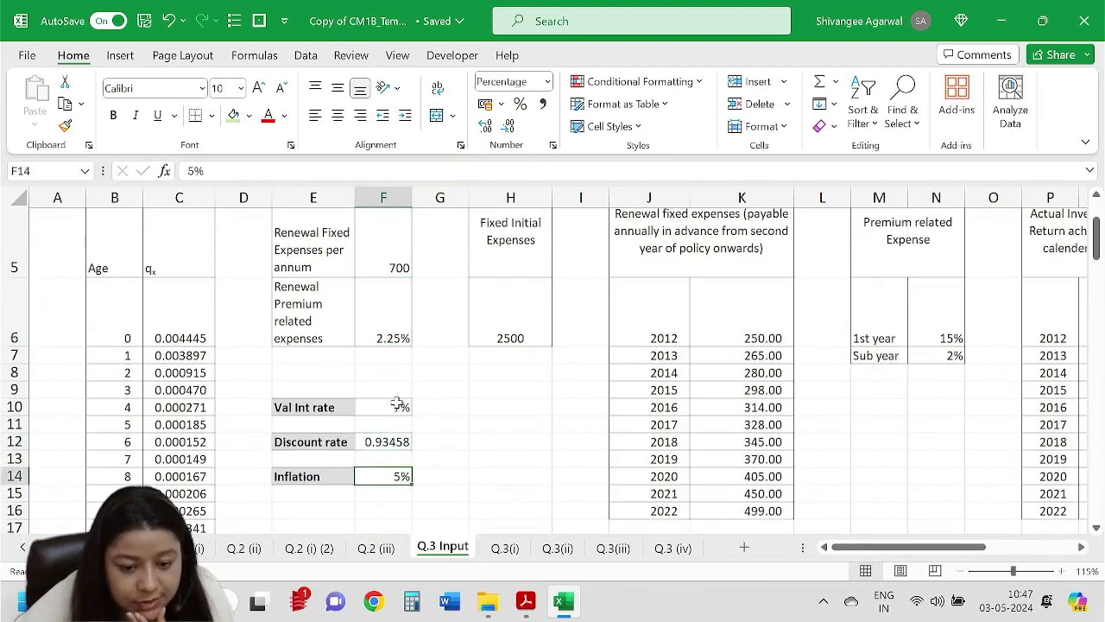
{"action": "left_click", "coordinate": [397, 407]}
{"action": "scroll", "coordinate": [457, 418], "scroll_direction": "up", "scroll_amount": 1}
{"action": "scroll", "coordinate": [457, 419], "scroll_direction": "up", "scroll_amount": 1}
{"action": "left_click_drag", "start_coordinate": [855, 547], "coordinate": [786, 582]}
{"action": "left_click", "coordinate": [505, 548]}
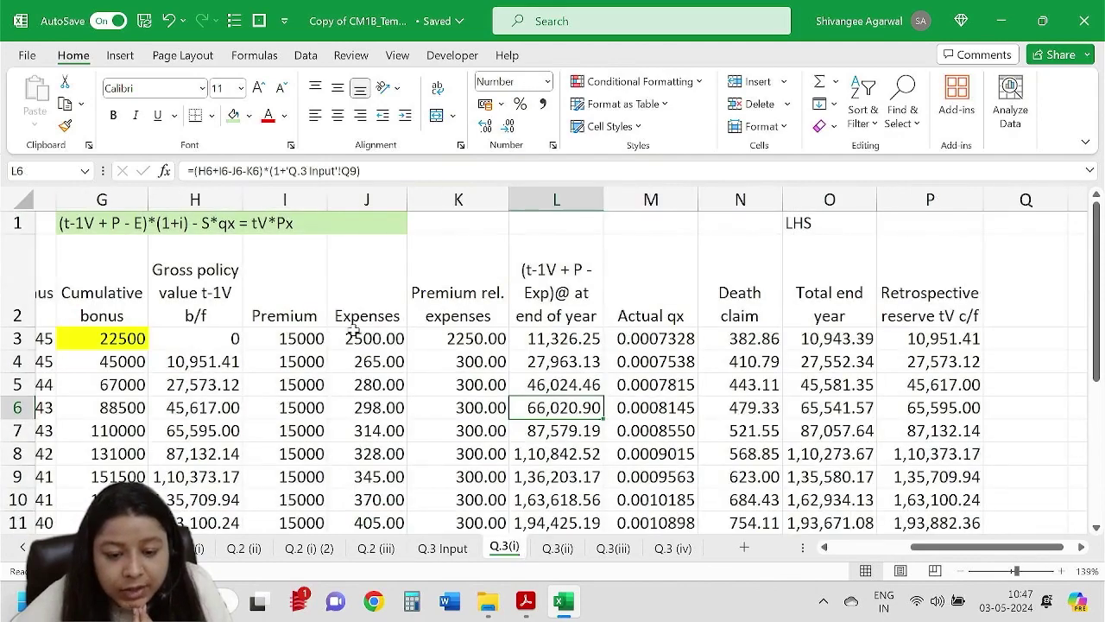
{"action": "left_click", "coordinate": [557, 548]}
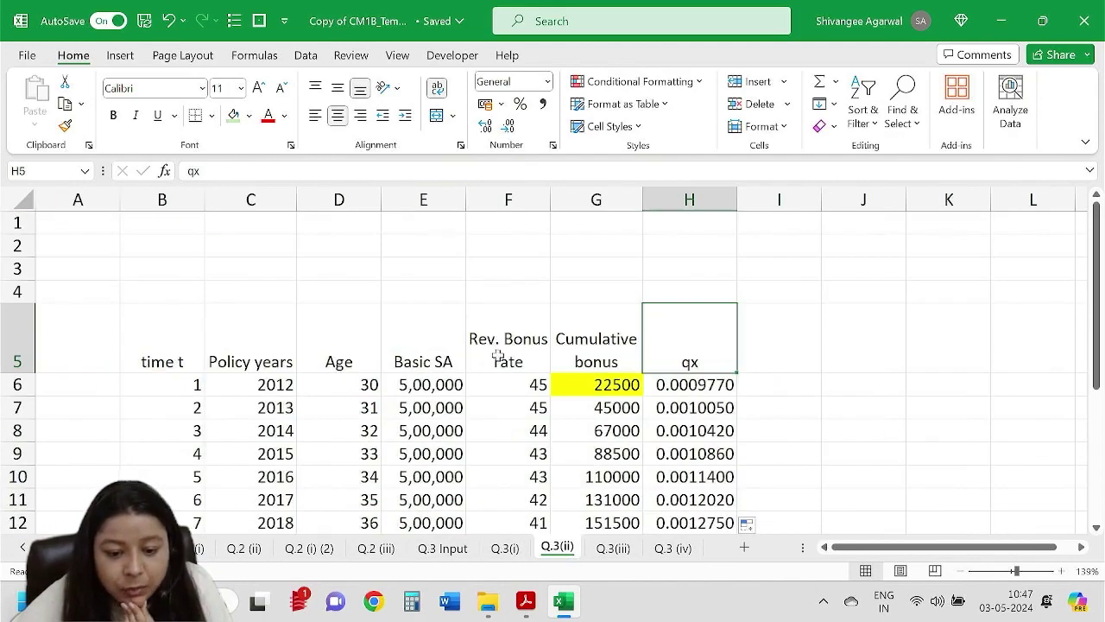
{"action": "left_click", "coordinate": [485, 362]}
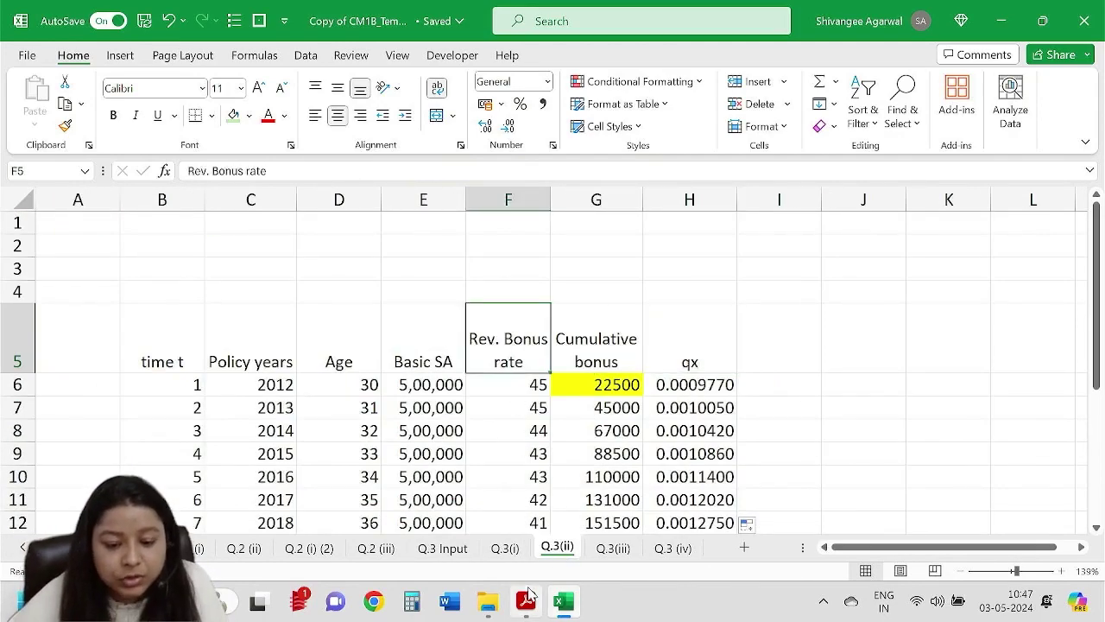
Switch to CM1B.pdf in Acrobat and examine the Q.3 policy details and its wording on expected and actual assumptions.
{"action": "left_click", "coordinate": [530, 599]}
{"action": "scroll", "coordinate": [542, 404], "scroll_direction": "up", "scroll_amount": 5}
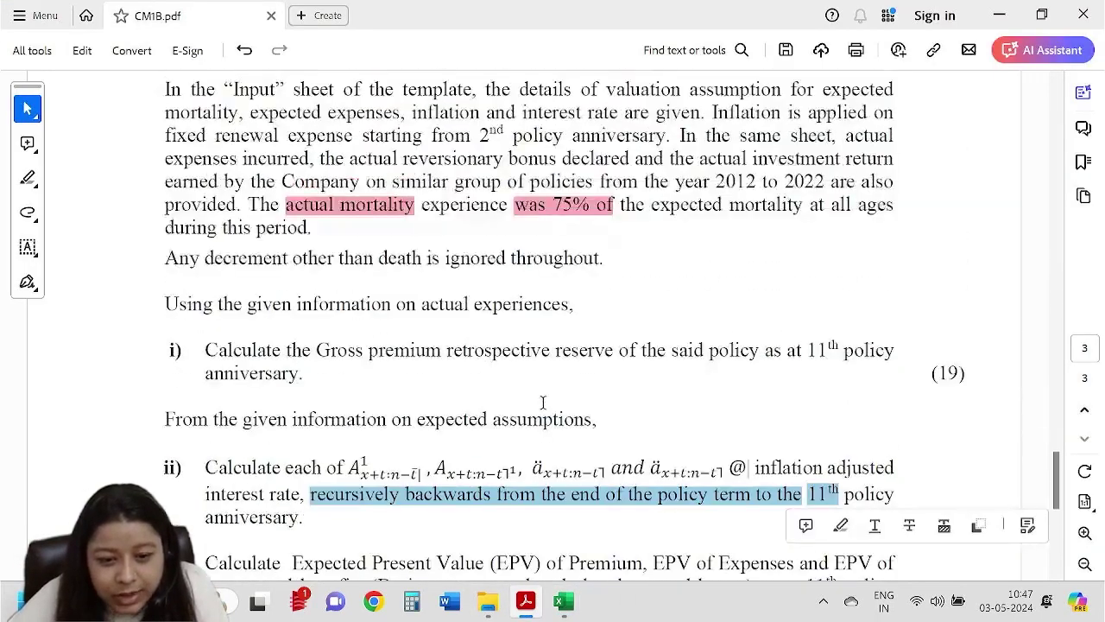
{"action": "scroll", "coordinate": [542, 401], "scroll_direction": "up", "scroll_amount": 3}
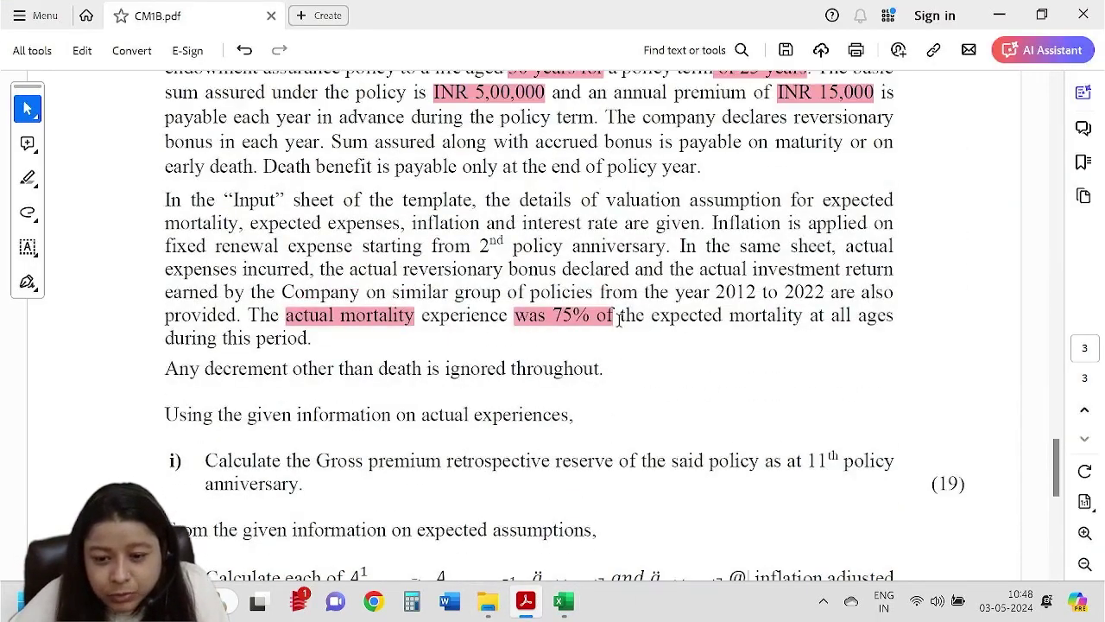
{"action": "scroll", "coordinate": [625, 344], "scroll_direction": "up", "scroll_amount": 1}
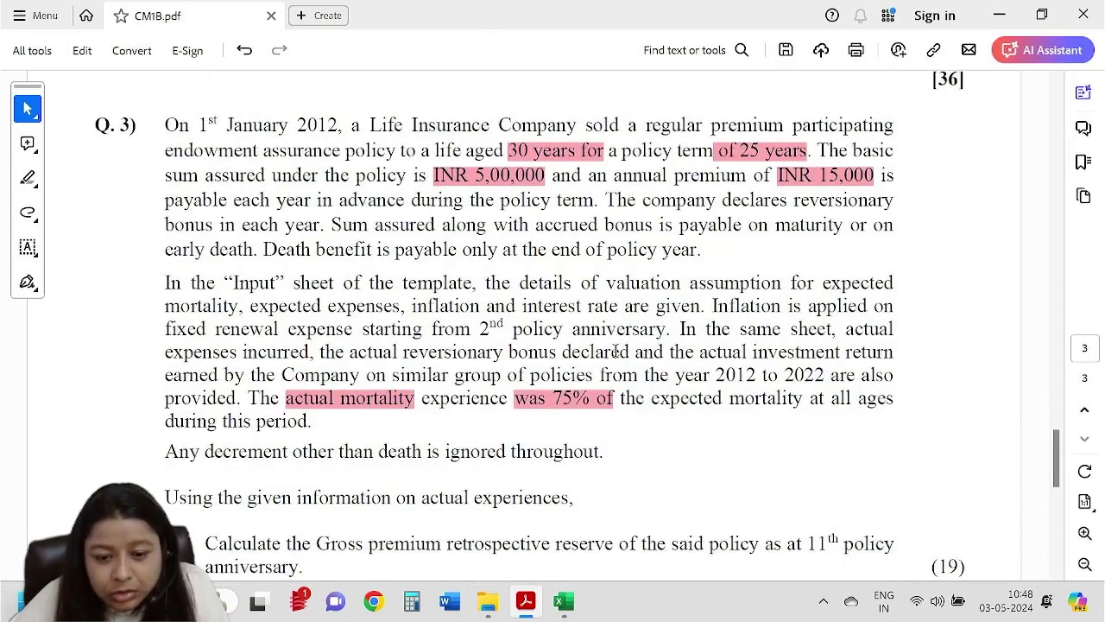
{"action": "scroll", "coordinate": [617, 344], "scroll_direction": "down", "scroll_amount": 3}
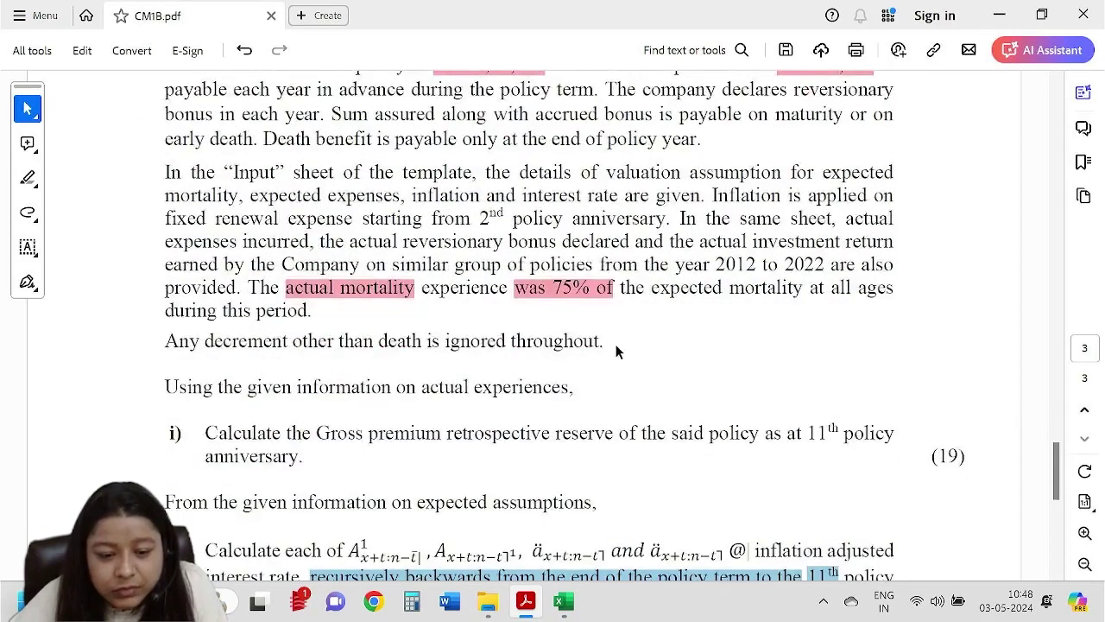
Return to the Excel workbook and examine the F6 bonus lookup, the Q.3(i) table and the expected expenses and rates on Q.3 Input.
{"action": "key", "text": "alt+Tab"}
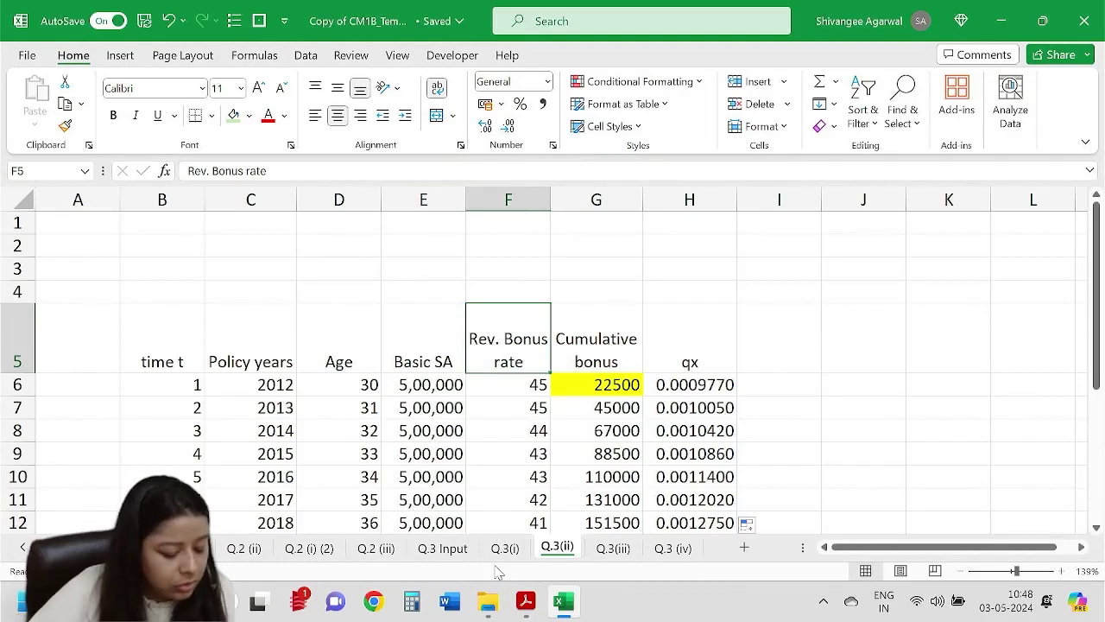
{"action": "left_click", "coordinate": [505, 384]}
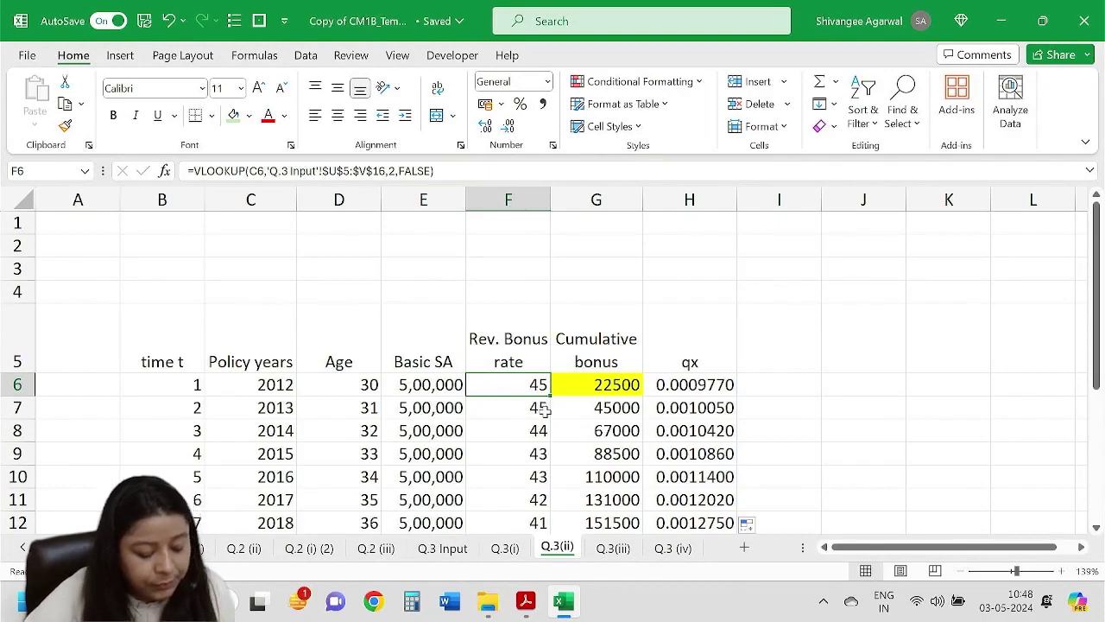
{"action": "left_click", "coordinate": [504, 548]}
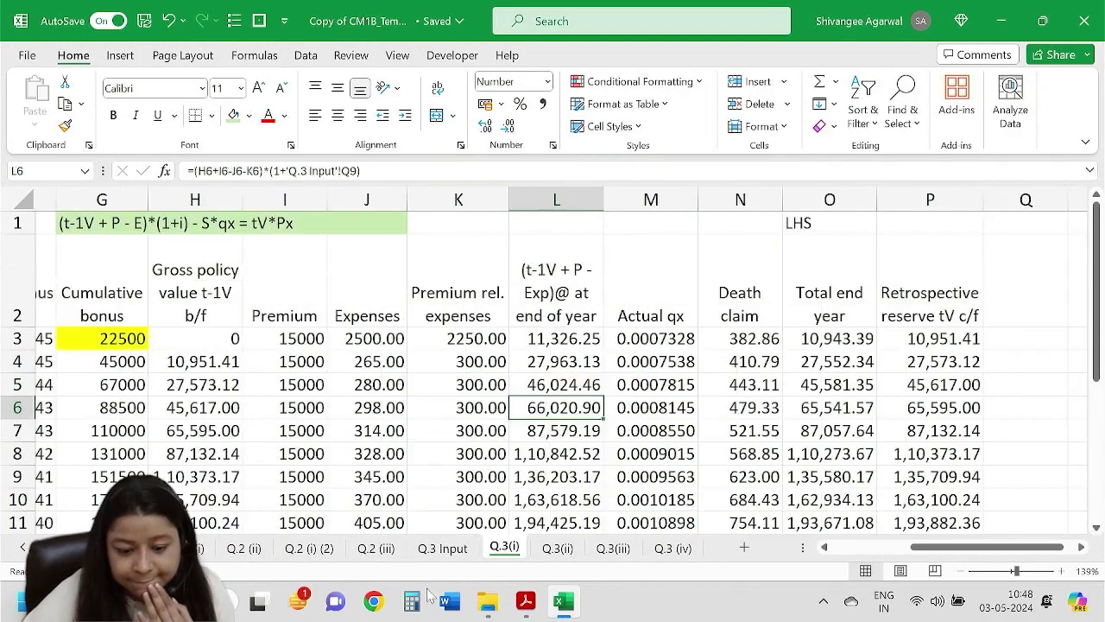
{"action": "left_click", "coordinate": [445, 547]}
{"action": "scroll", "coordinate": [380, 483], "scroll_direction": "down", "scroll_amount": 2}
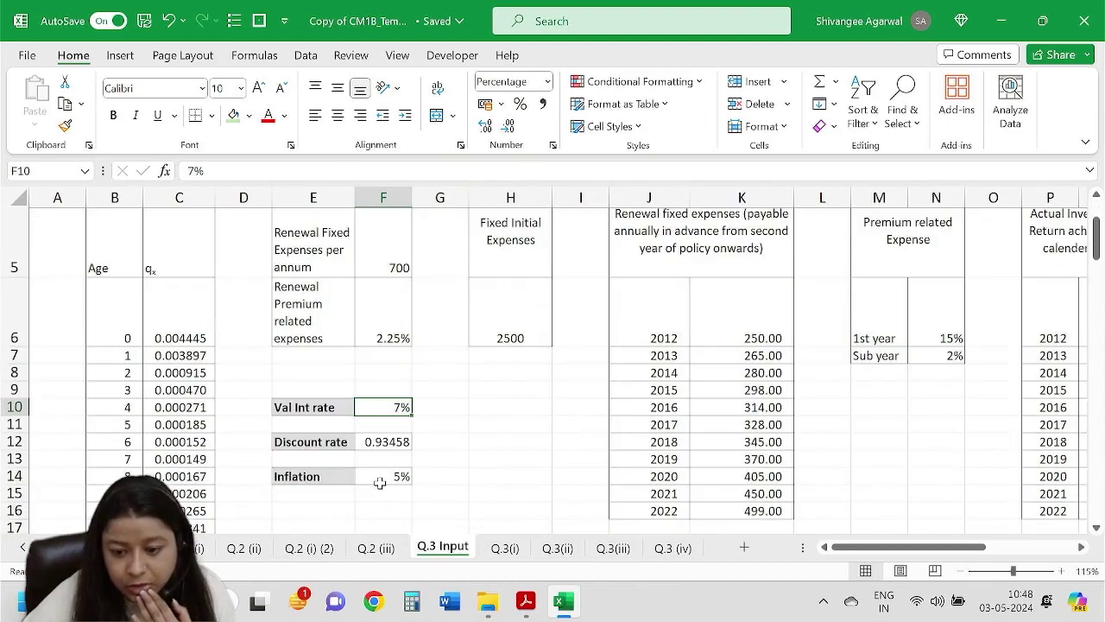
{"action": "scroll", "coordinate": [467, 490], "scroll_direction": "up", "scroll_amount": 2}
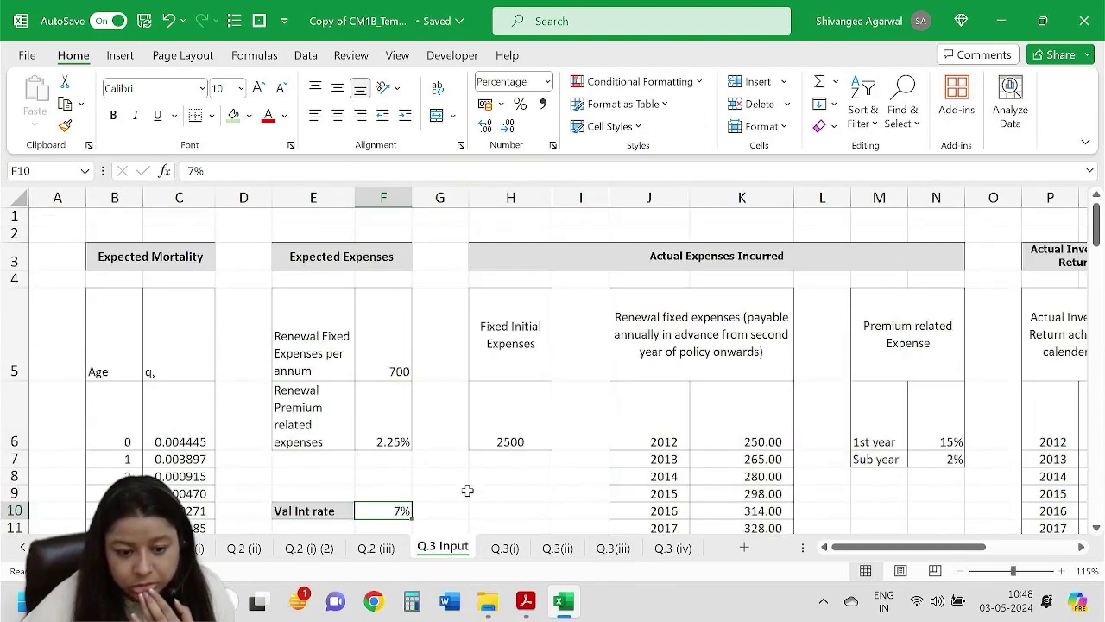
{"action": "scroll", "coordinate": [467, 490], "scroll_direction": "down", "scroll_amount": 2}
{"action": "left_click_drag", "start_coordinate": [846, 546], "coordinate": [881, 546]}
{"action": "scroll", "coordinate": [949, 515], "scroll_direction": "up", "scroll_amount": 2}
{"action": "scroll", "coordinate": [514, 459], "scroll_direction": "down", "scroll_amount": 1}
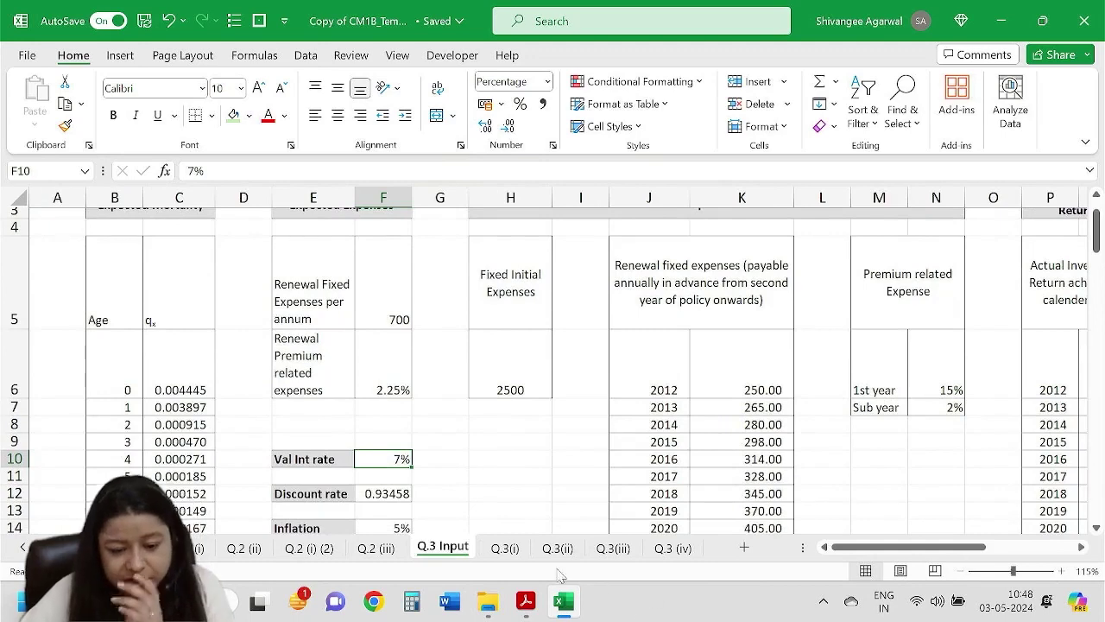
Switch to CM1B.pdf and read Q.3 parts (i) to (iii) and the introduction for a future reversionary bonus assumption.
{"action": "key", "text": "alt+Tab"}
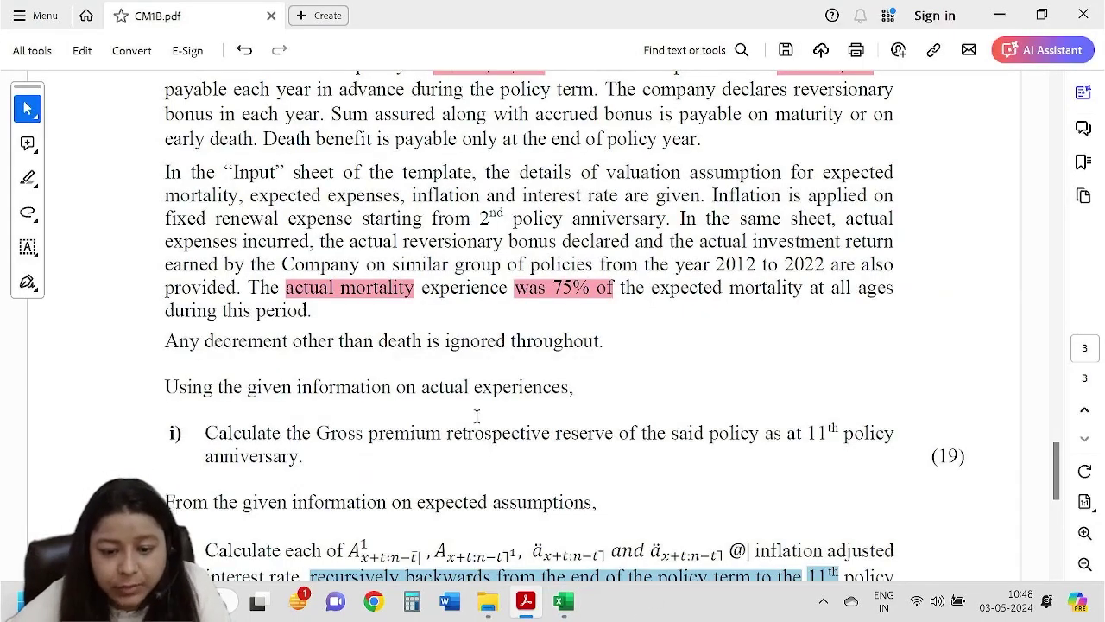
{"action": "scroll", "coordinate": [524, 416], "scroll_direction": "up", "scroll_amount": 1}
{"action": "scroll", "coordinate": [542, 411], "scroll_direction": "up", "scroll_amount": 2}
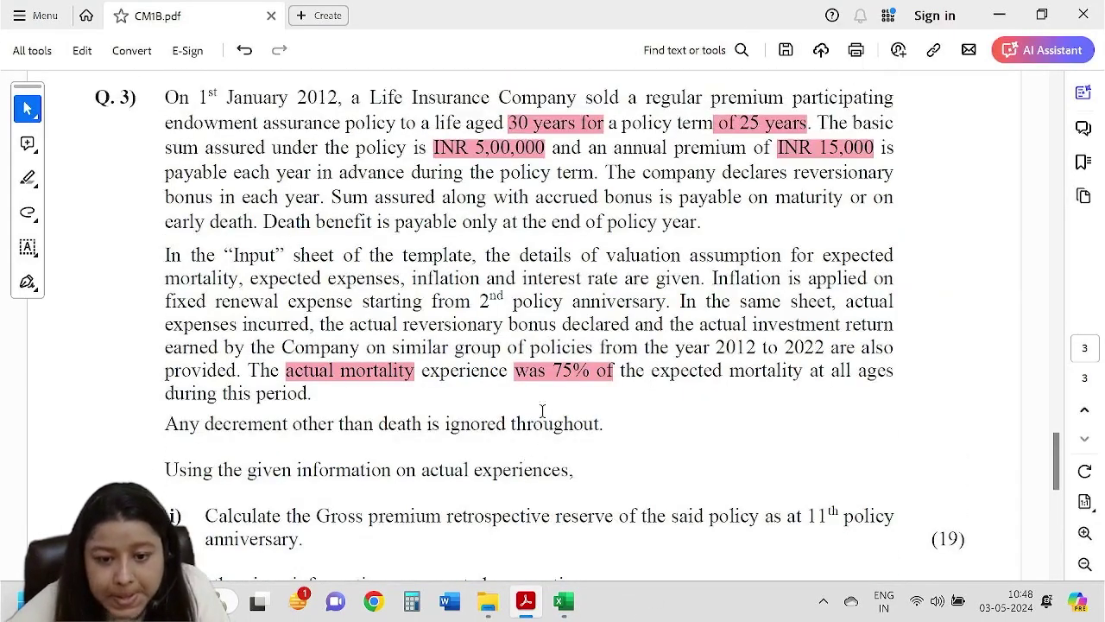
{"action": "scroll", "coordinate": [543, 411], "scroll_direction": "down", "scroll_amount": 7}
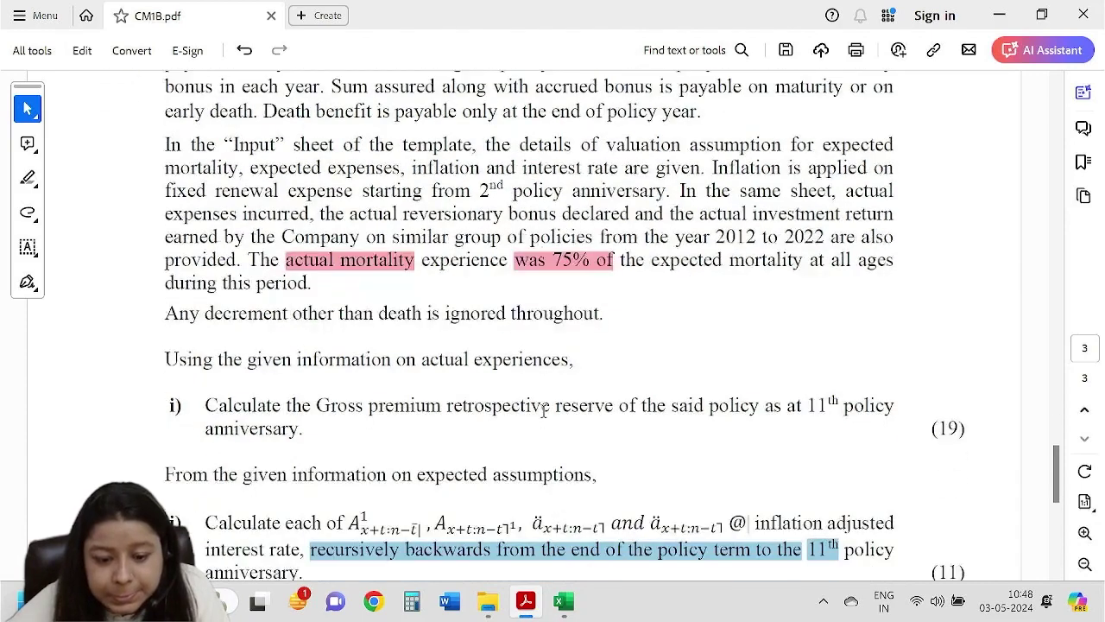
{"action": "scroll", "coordinate": [543, 411], "scroll_direction": "down", "scroll_amount": 4}
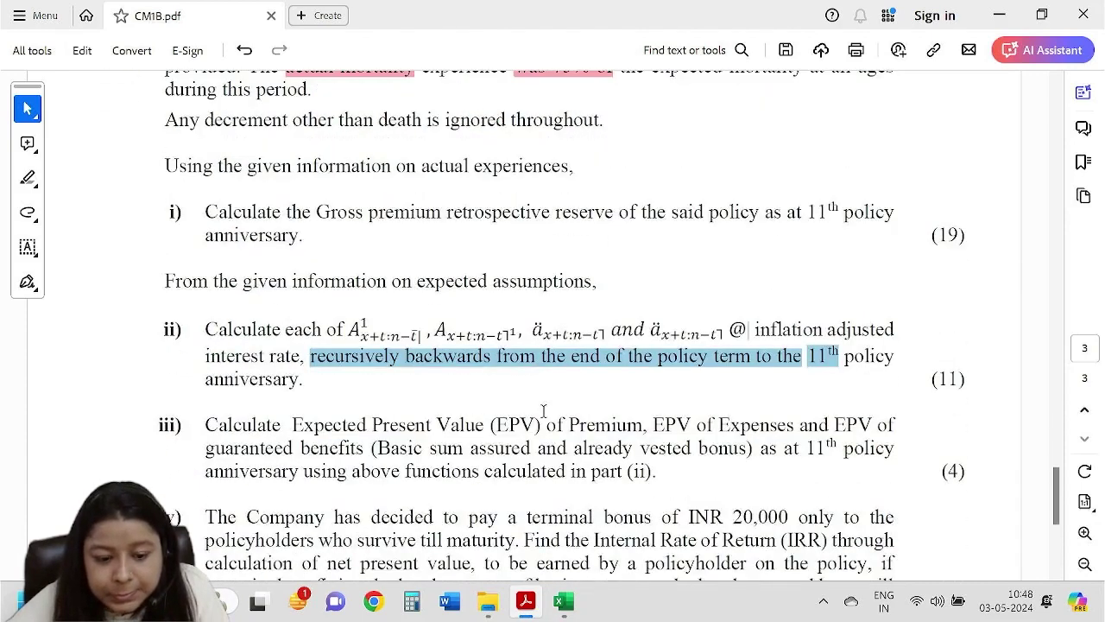
{"action": "scroll", "coordinate": [544, 411], "scroll_direction": "up", "scroll_amount": 7}
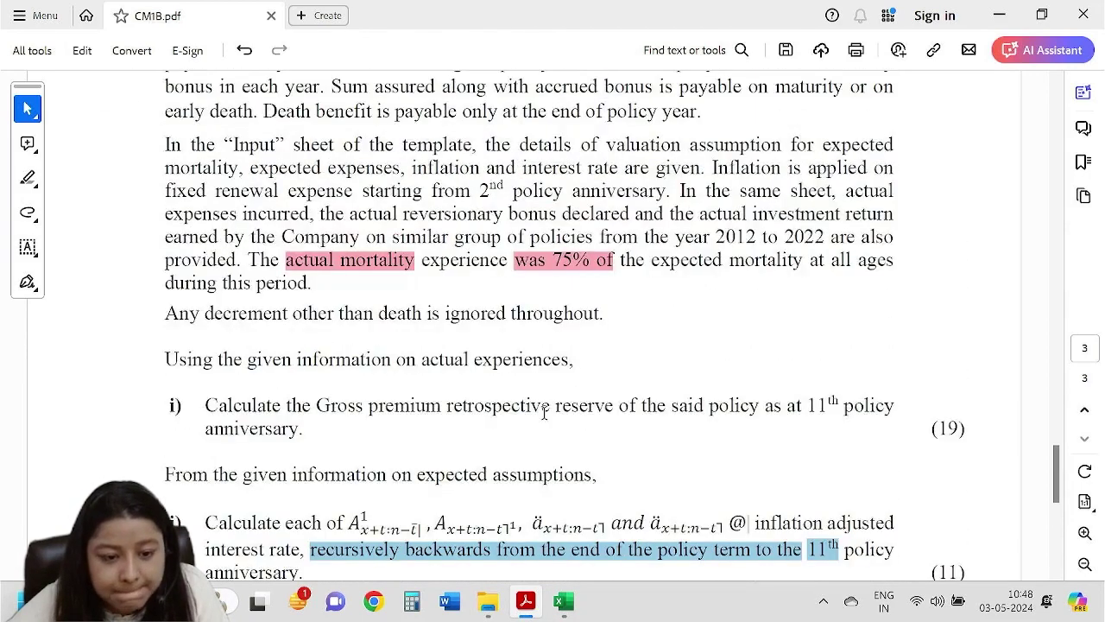
{"action": "scroll", "coordinate": [543, 412], "scroll_direction": "up", "scroll_amount": 4}
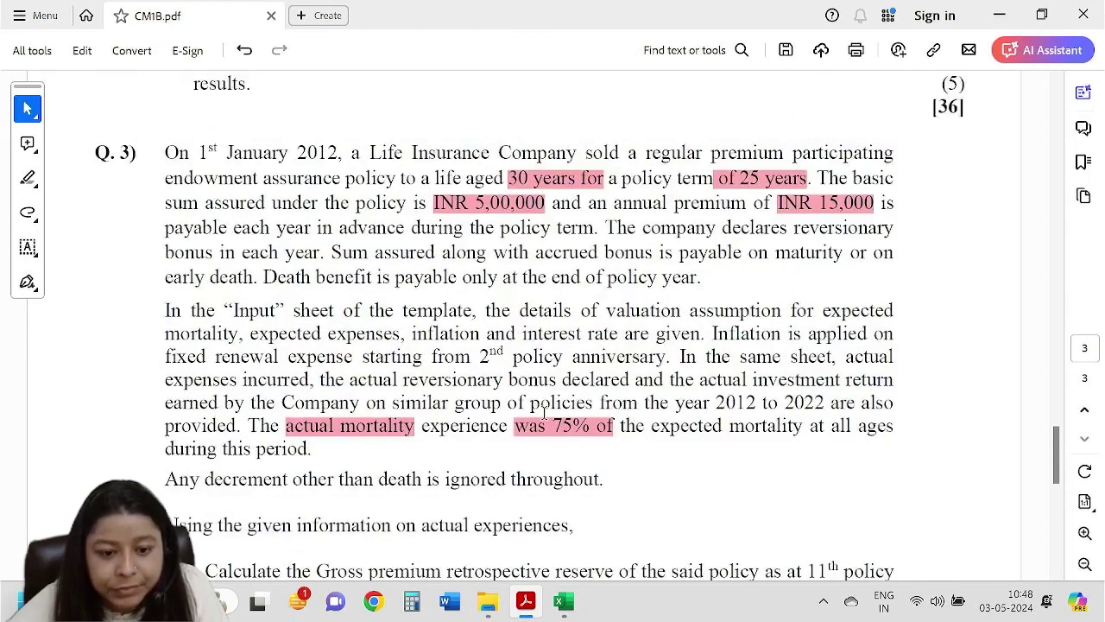
{"action": "scroll", "coordinate": [544, 412], "scroll_direction": "up", "scroll_amount": 2}
Return to Excel, examine the expected assumptions, actual experience and declared bonus tables on Q.3 Input, and go back to Q.3(ii).
{"action": "key", "text": "alt+Tab"}
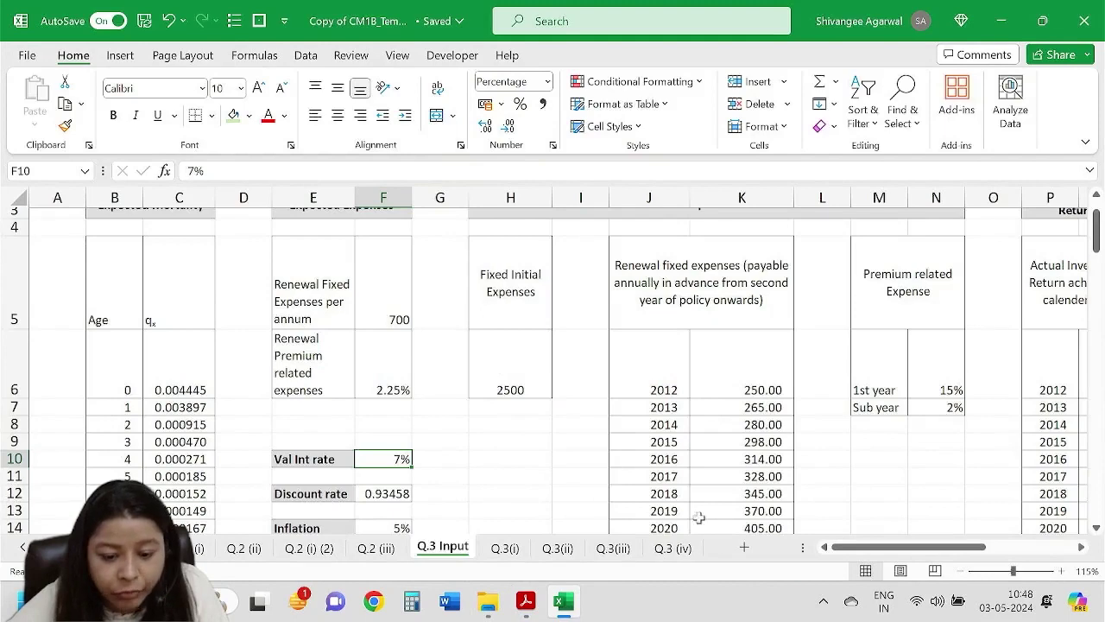
{"action": "scroll", "coordinate": [309, 433], "scroll_direction": "down", "scroll_amount": 2}
{"action": "scroll", "coordinate": [310, 435], "scroll_direction": "up", "scroll_amount": 2}
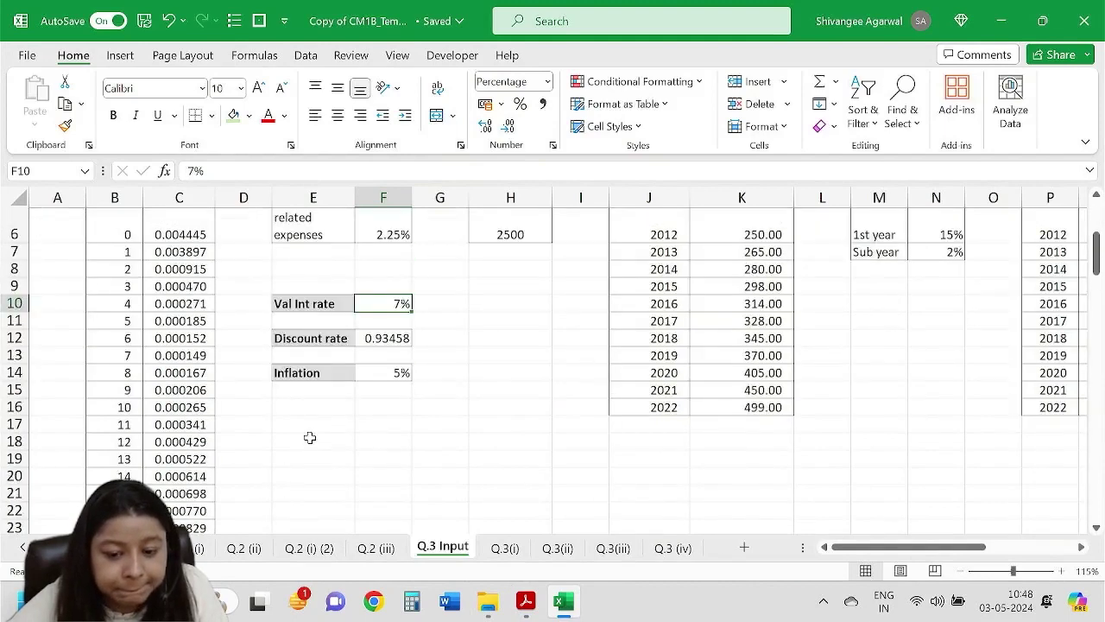
{"action": "scroll", "coordinate": [310, 438], "scroll_direction": "up", "scroll_amount": 2}
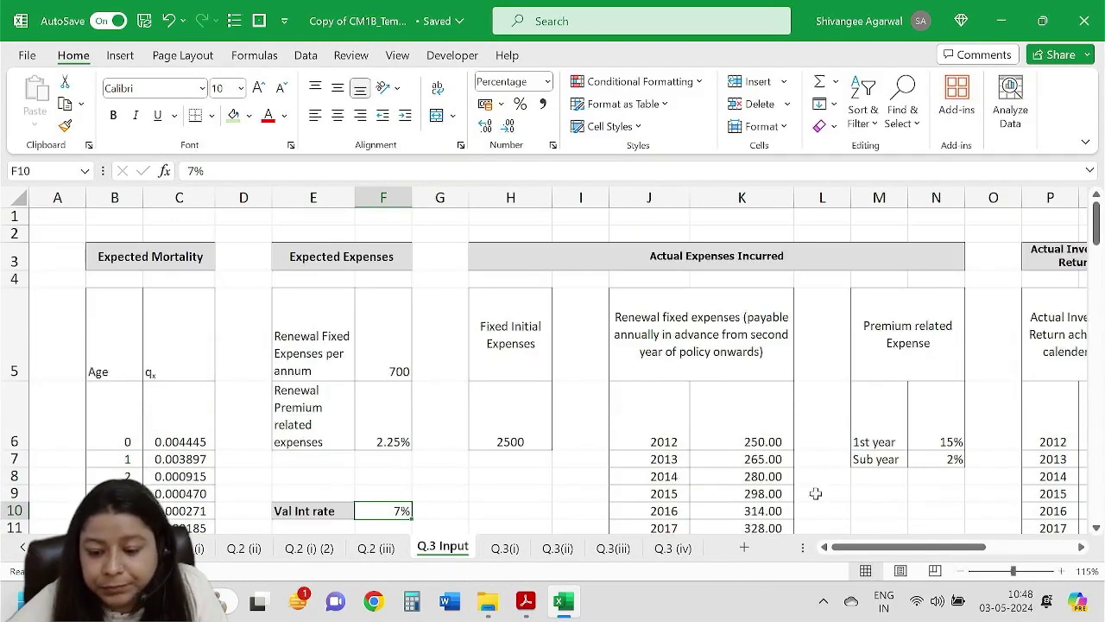
{"action": "left_click_drag", "start_coordinate": [834, 547], "coordinate": [949, 553]}
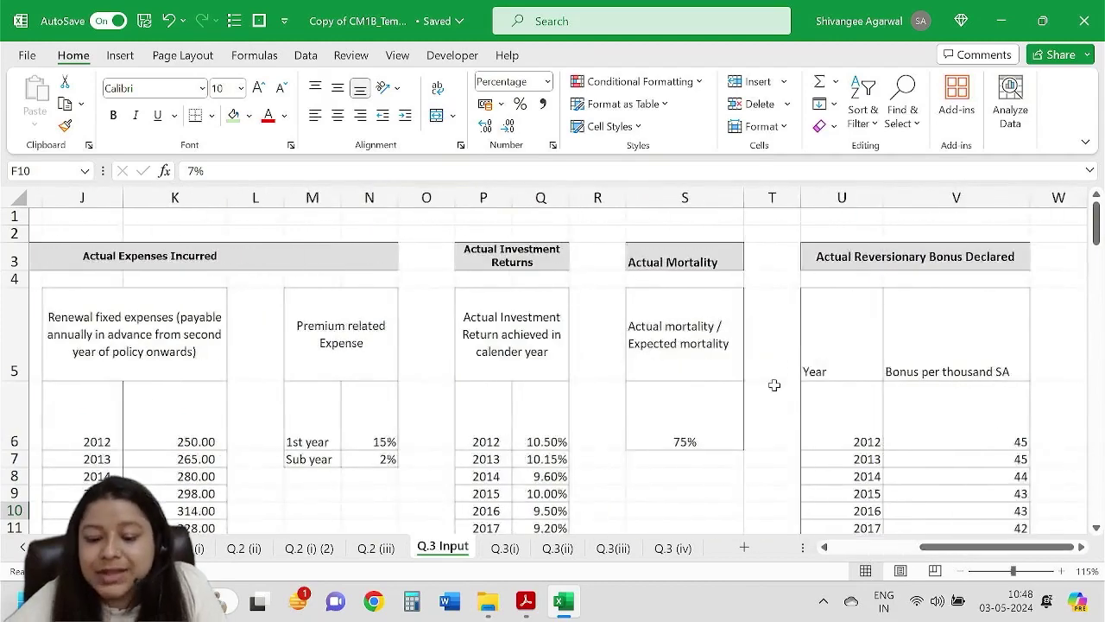
{"action": "scroll", "coordinate": [764, 384], "scroll_direction": "down", "scroll_amount": 2}
{"action": "scroll", "coordinate": [993, 507], "scroll_direction": "up", "scroll_amount": 1}
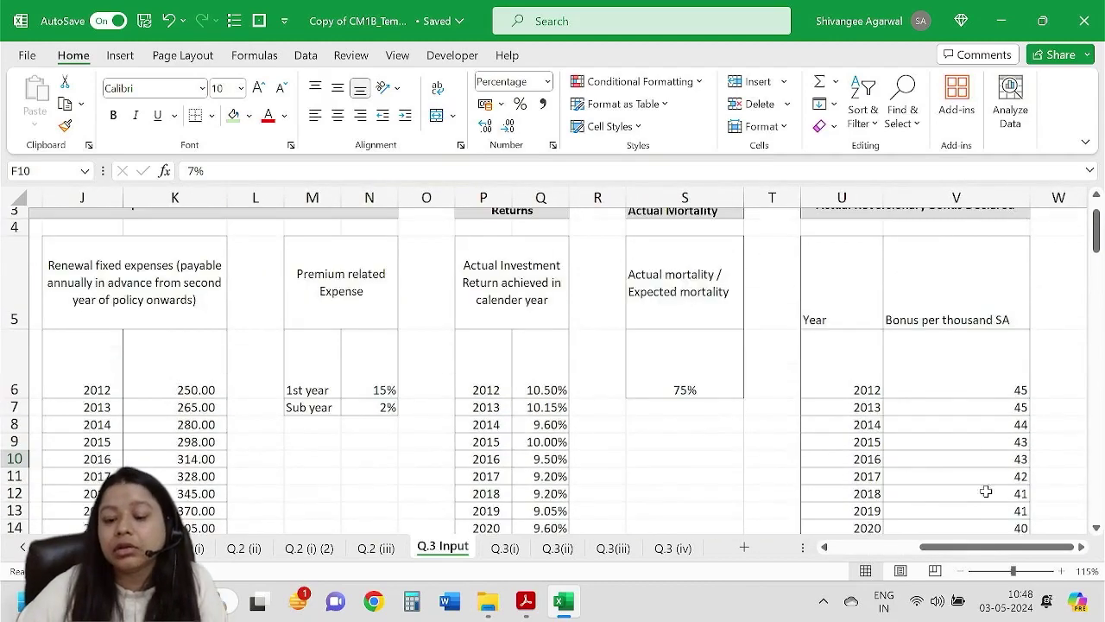
{"action": "scroll", "coordinate": [971, 380], "scroll_direction": "up", "scroll_amount": 1}
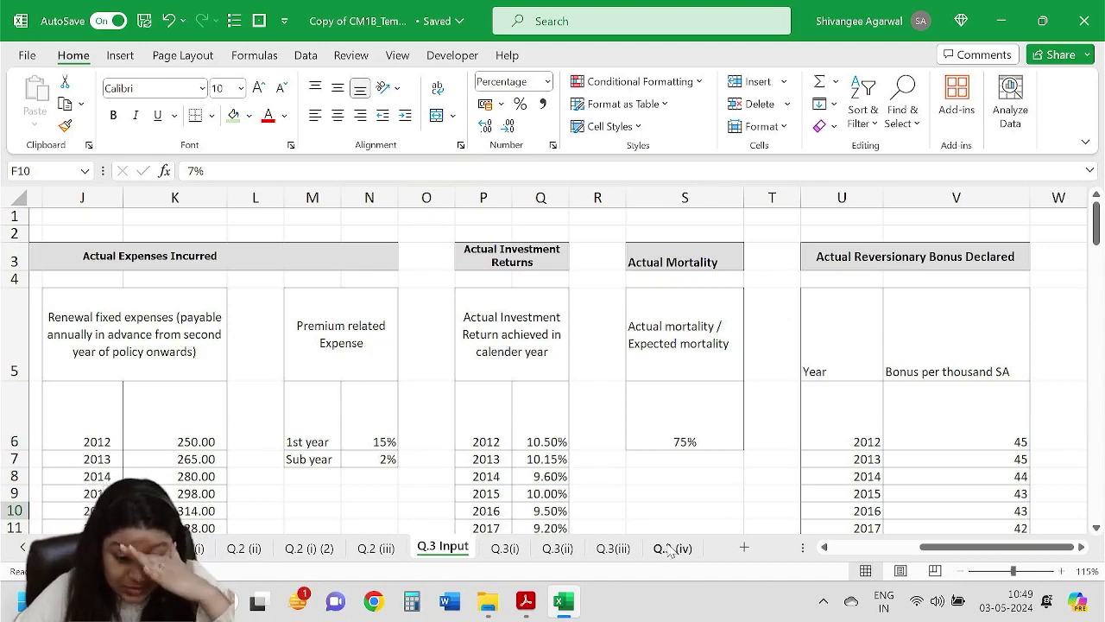
{"action": "left_click", "coordinate": [575, 556]}
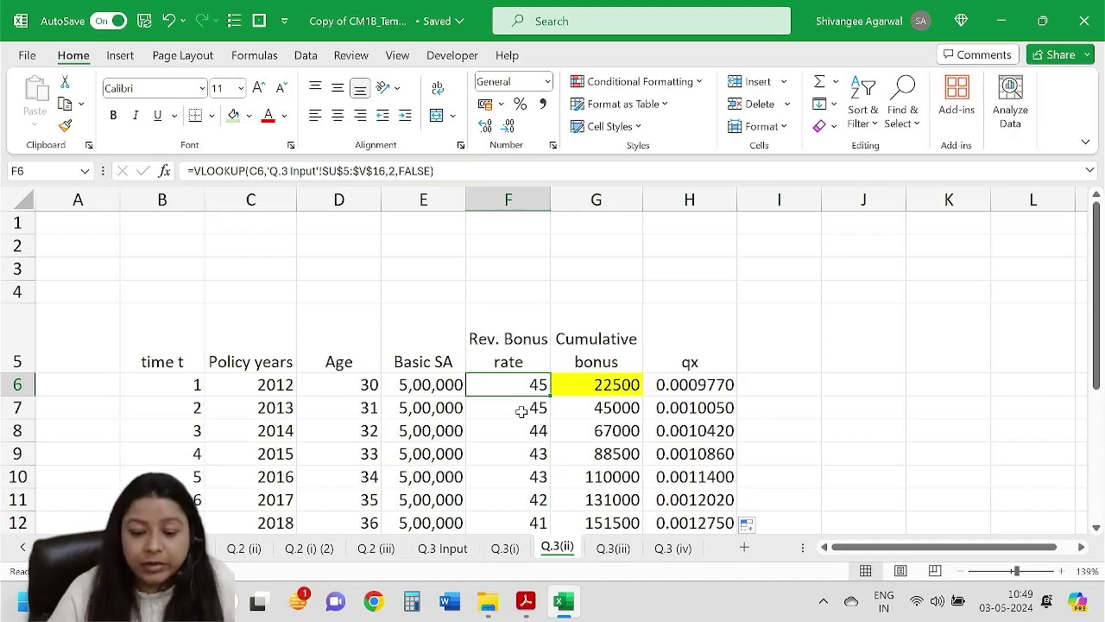
Switch to CM1B.pdf and reread the Q.3 introduction and the remaining parts for the bonus details.
{"action": "left_click", "coordinate": [526, 601]}
{"action": "scroll", "coordinate": [511, 532], "scroll_direction": "down", "scroll_amount": 1}
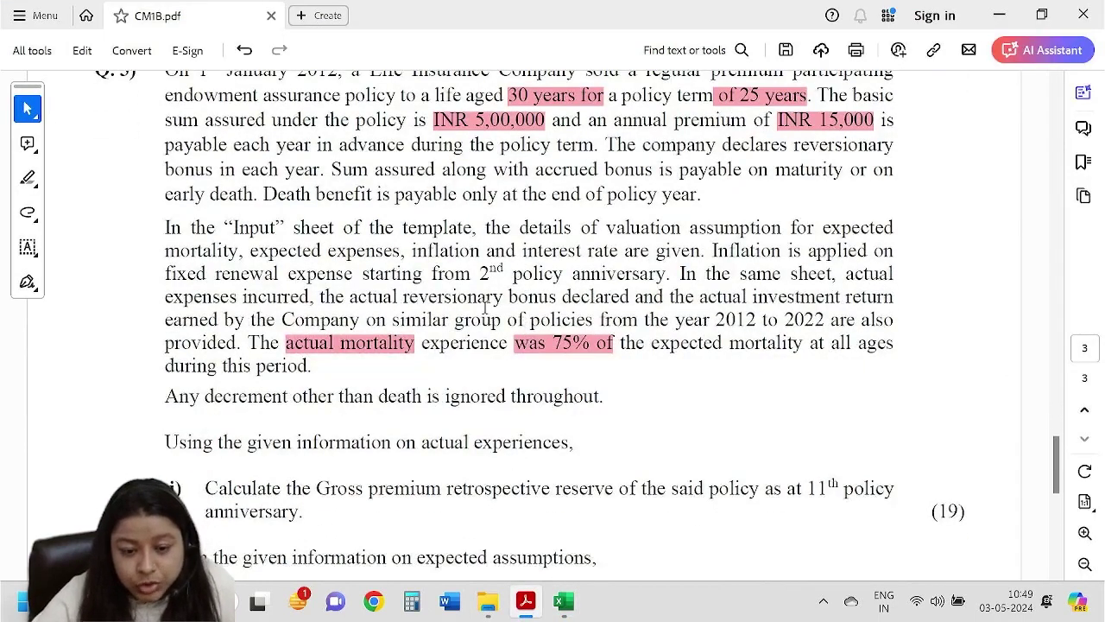
{"action": "scroll", "coordinate": [486, 317], "scroll_direction": "up", "scroll_amount": 1}
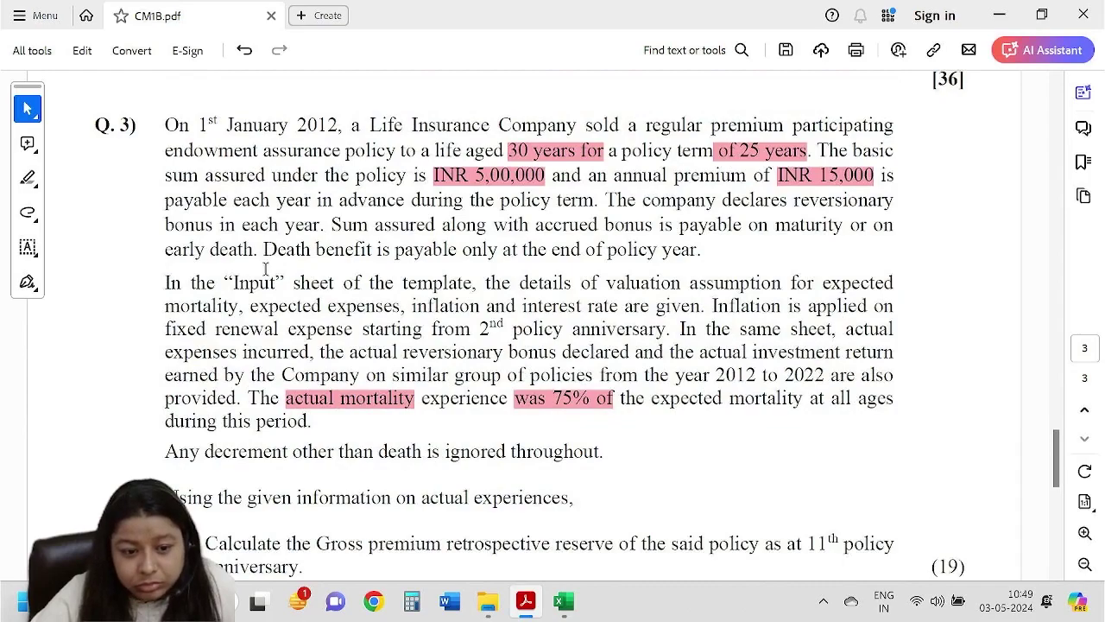
{"action": "scroll", "coordinate": [265, 268], "scroll_direction": "up", "scroll_amount": 1}
{"action": "scroll", "coordinate": [600, 345], "scroll_direction": "down", "scroll_amount": 6}
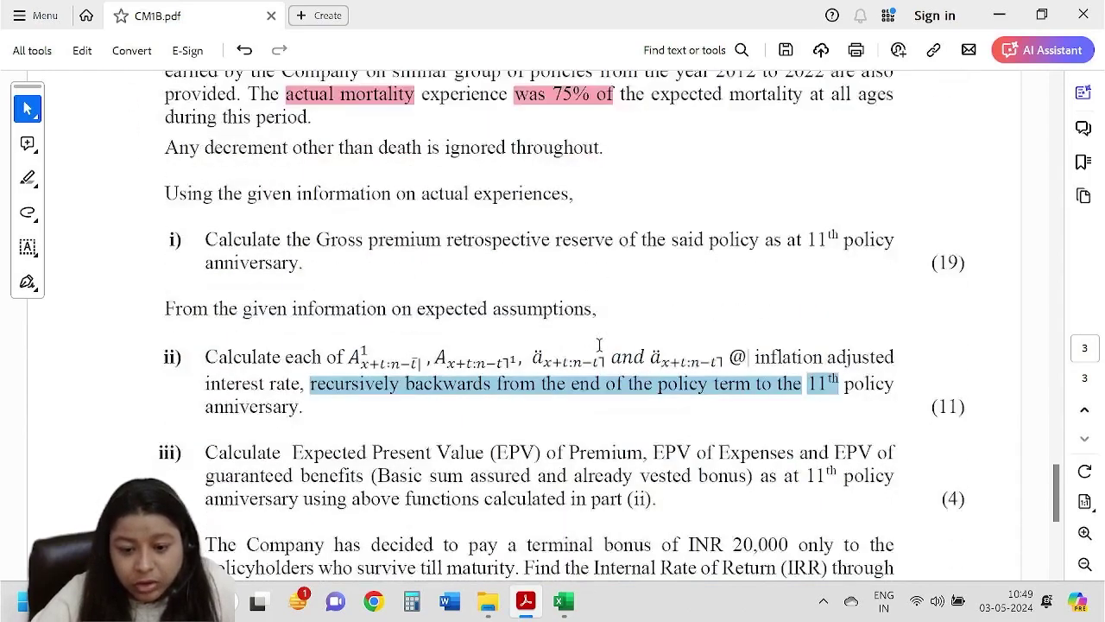
{"action": "scroll", "coordinate": [599, 344], "scroll_direction": "down", "scroll_amount": 4}
{"action": "scroll", "coordinate": [600, 347], "scroll_direction": "up", "scroll_amount": 3}
Return to Q.3(ii) in Excel, set the first Rev. Bonus rate in F6 to 40 and fill it down column F.
{"action": "key", "text": "alt+Tab"}
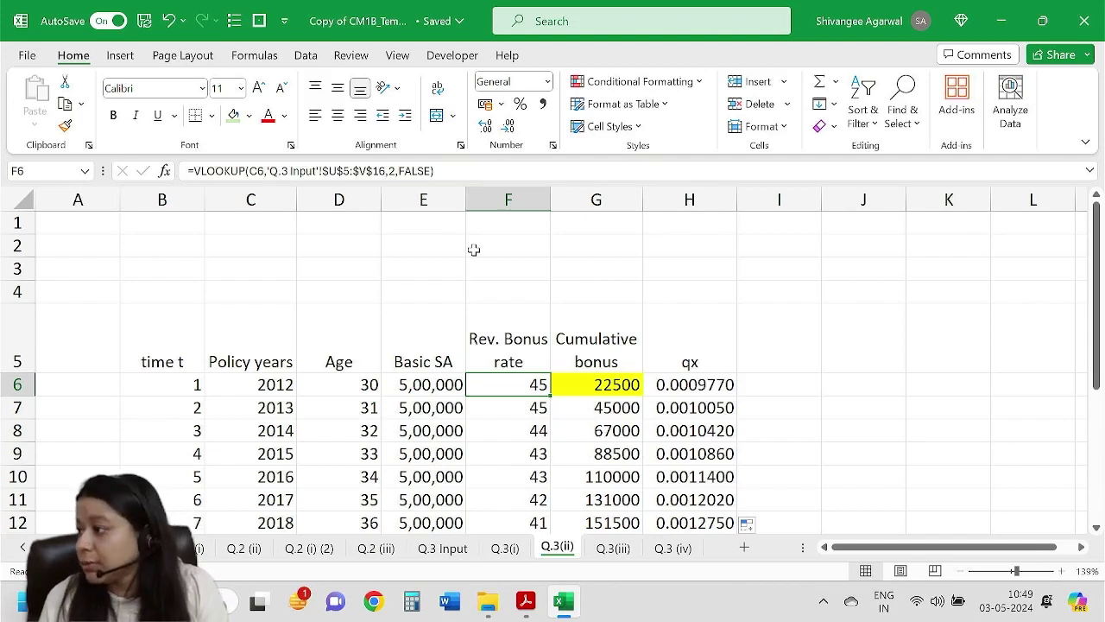
{"action": "type", "text": "40"}
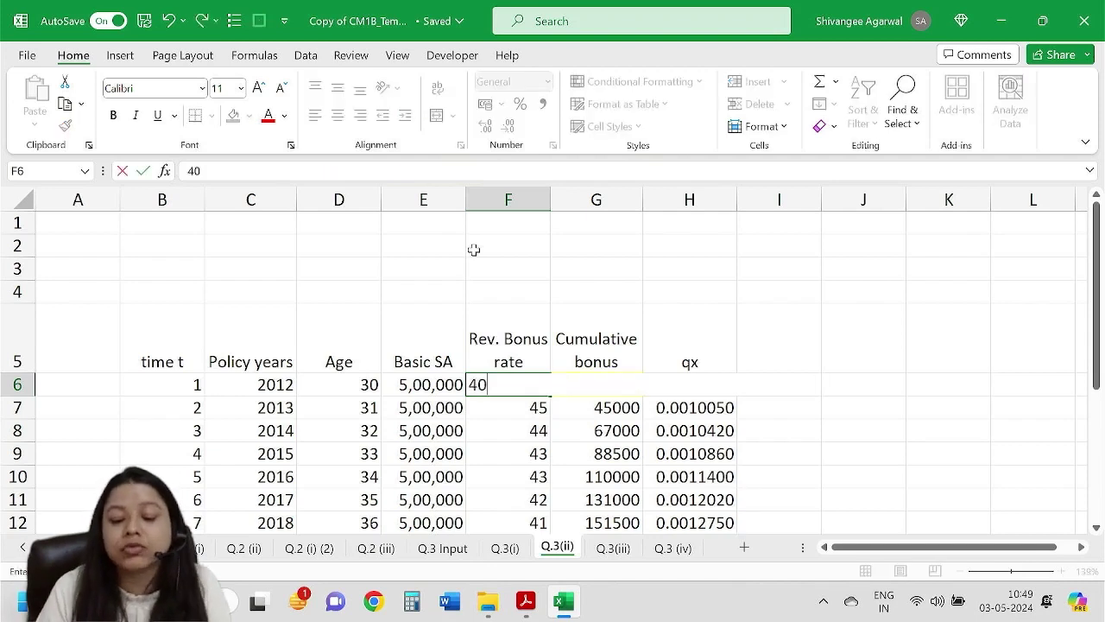
{"action": "key", "text": "Return"}
{"action": "left_click", "coordinate": [531, 383]}
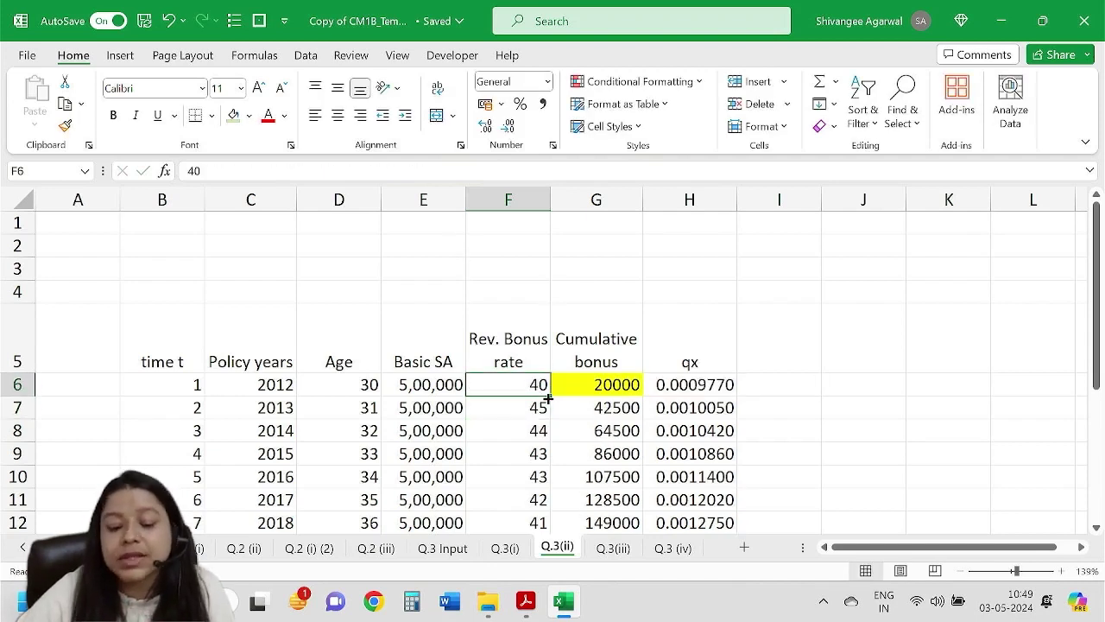
{"action": "double_click", "coordinate": [549, 401]}
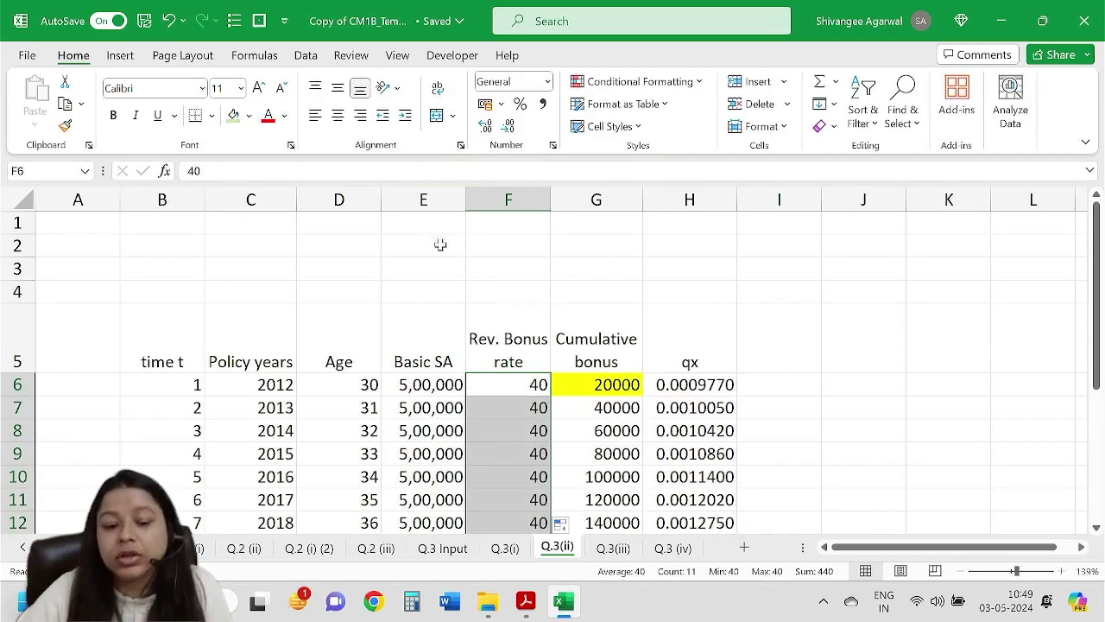
Add an assumption above the table with the label Reversionary bonus rate in D2 and the value 40 in F2.
{"action": "left_click", "coordinate": [415, 243]}
{"action": "left_click", "coordinate": [360, 250]}
{"action": "type", "text": "Rev"}
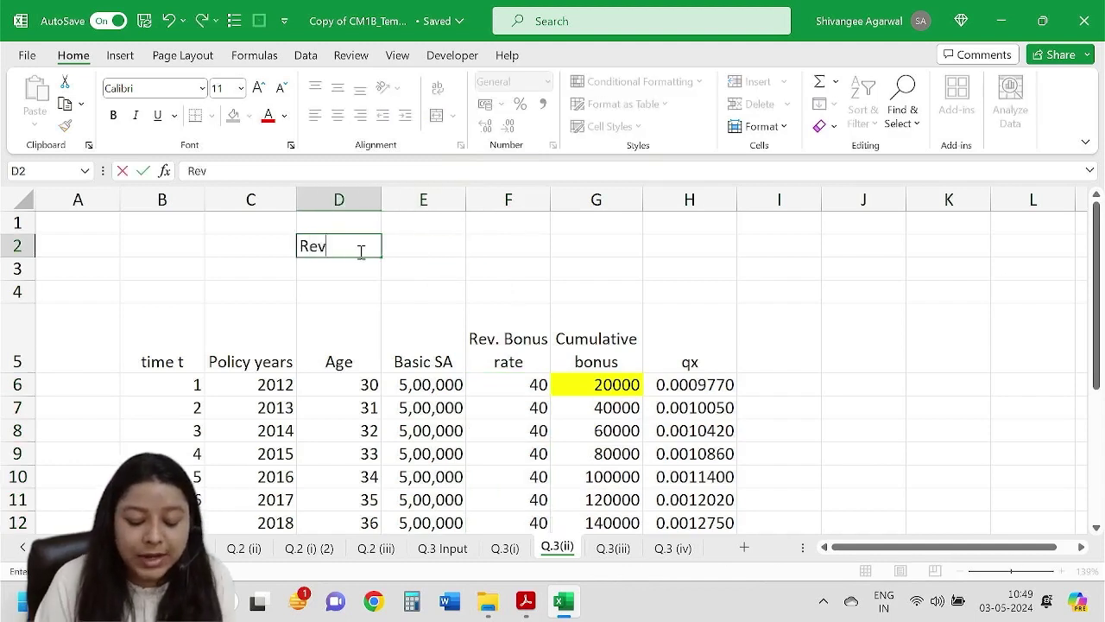
{"action": "type", "text": "ersionary bonus rate"}
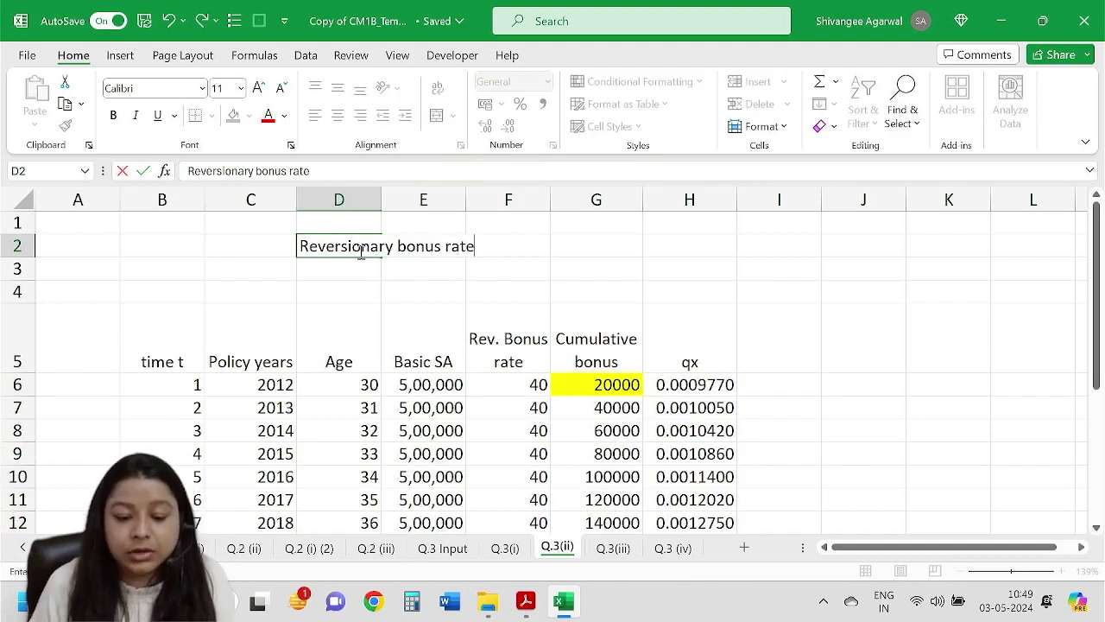
{"action": "key", "text": "Tab"}
{"action": "key", "text": "Tab"}
{"action": "type", "text": "4"}
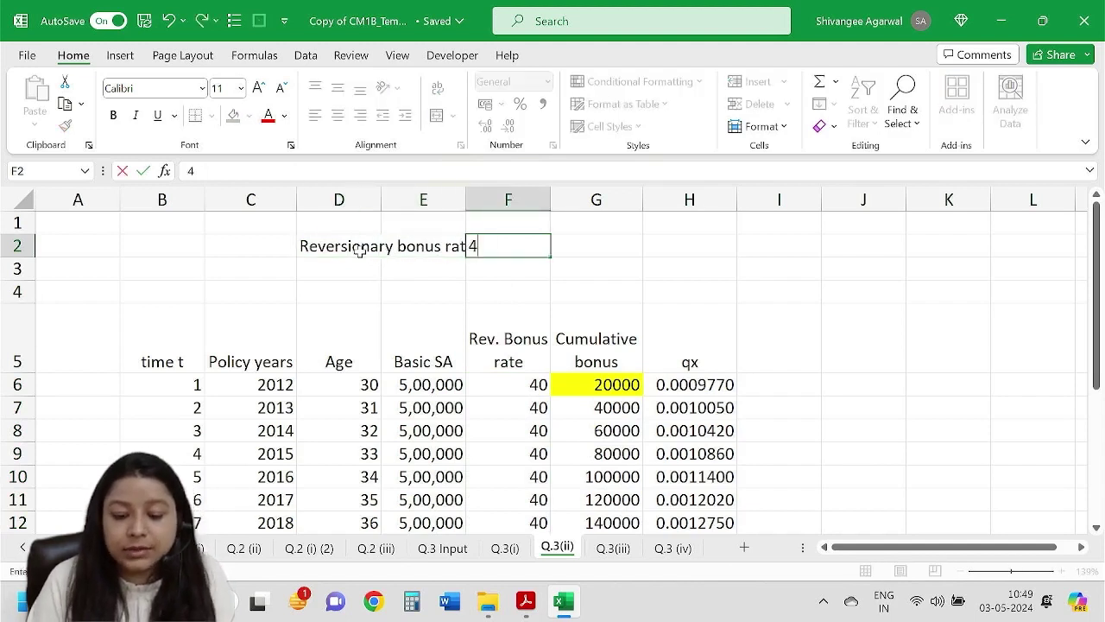
{"action": "type", "text": "0"}
{"action": "key", "text": "Return"}
Link the first Rev. Bonus rate in F6 to the assumption with =F2 and fill it down column F.
{"action": "key", "text": "Down"}
{"action": "key", "text": "Down"}
{"action": "key", "text": "Down"}
{"action": "key", "text": "Down"}
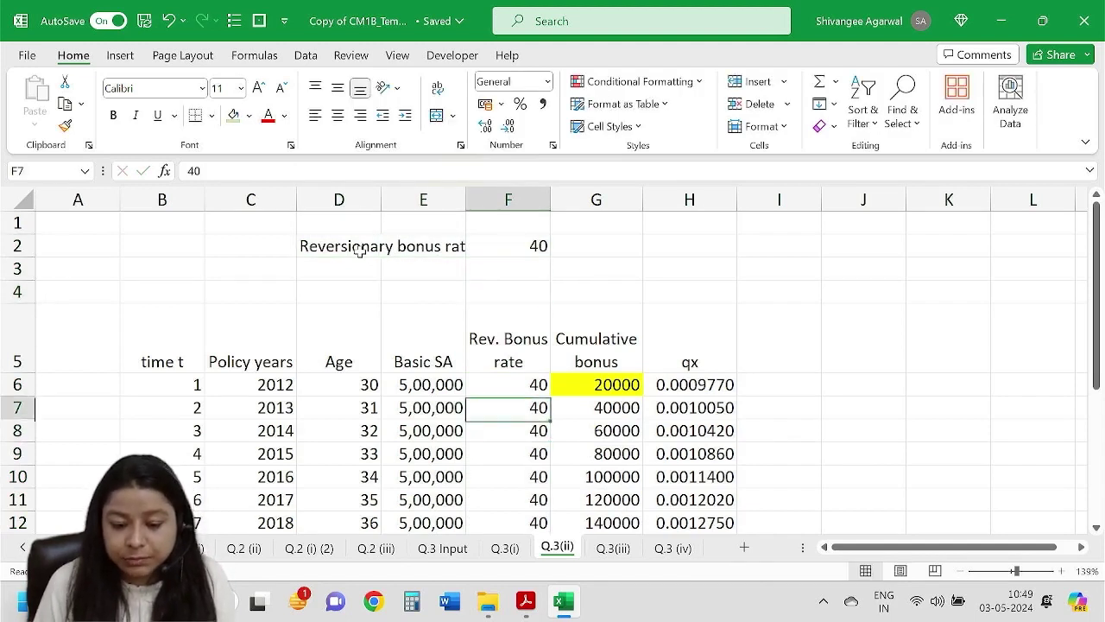
{"action": "key", "text": "Up"}
{"action": "type", "text": "="}
{"action": "key", "text": "Up"}
{"action": "key", "text": "Up"}
{"action": "key", "text": "Up"}
{"action": "key", "text": "Up"}
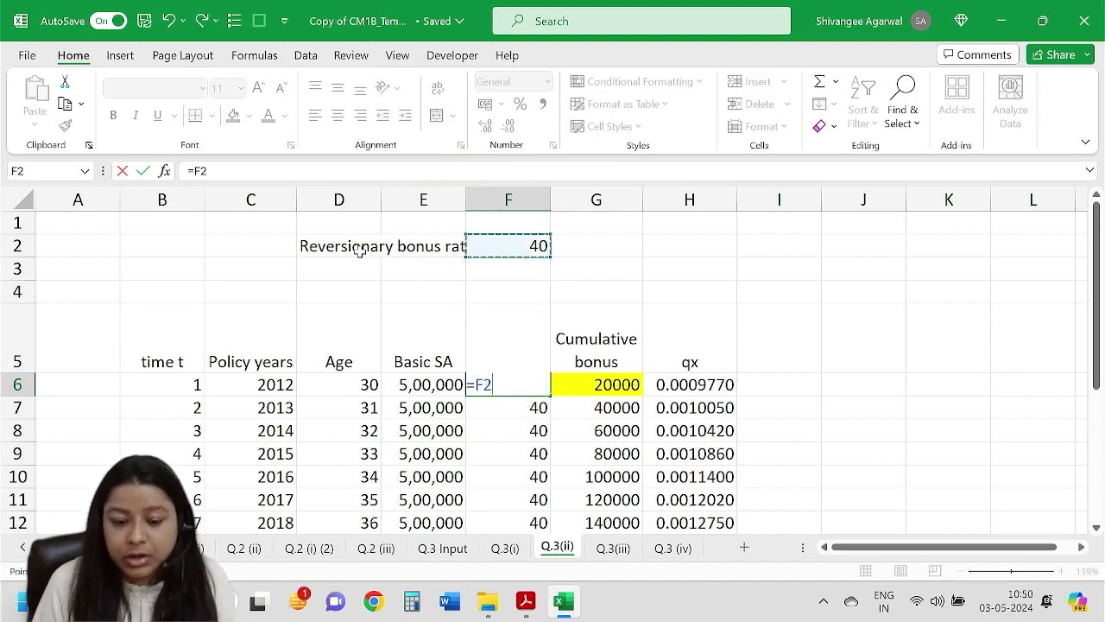
{"action": "key", "text": "Return"}
{"action": "left_click", "coordinate": [524, 374]}
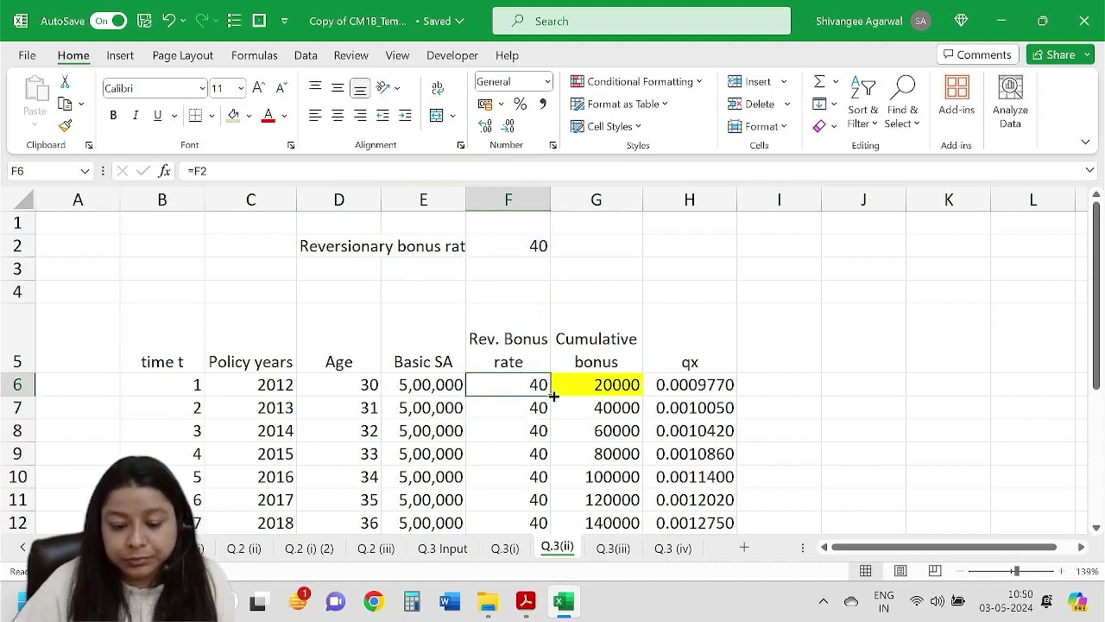
{"action": "double_click", "coordinate": [550, 395]}
Make the F6 reference absolute as =$F$2 and refill the Rev. Bonus rate column with it.
{"action": "double_click", "coordinate": [535, 384]}
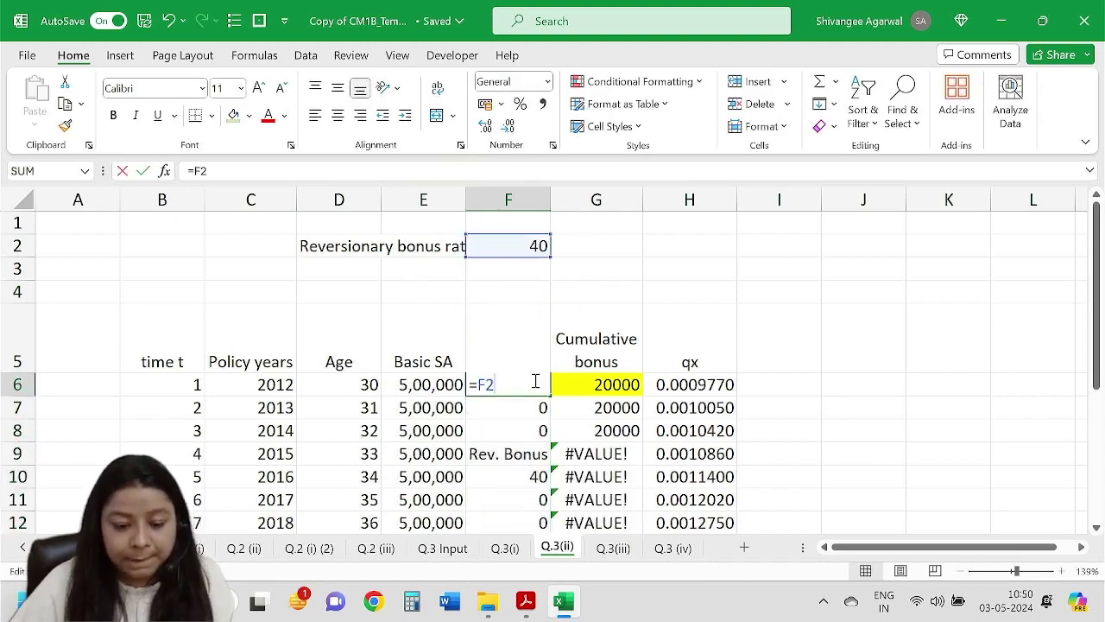
{"action": "key", "text": "F4"}
{"action": "key", "text": "Return"}
{"action": "left_click", "coordinate": [524, 385]}
{"action": "double_click", "coordinate": [550, 395]}
Enter the note per 1000 of SA in G2 and shade the bonus rate assumption in F2 light blue.
{"action": "left_click", "coordinate": [580, 247]}
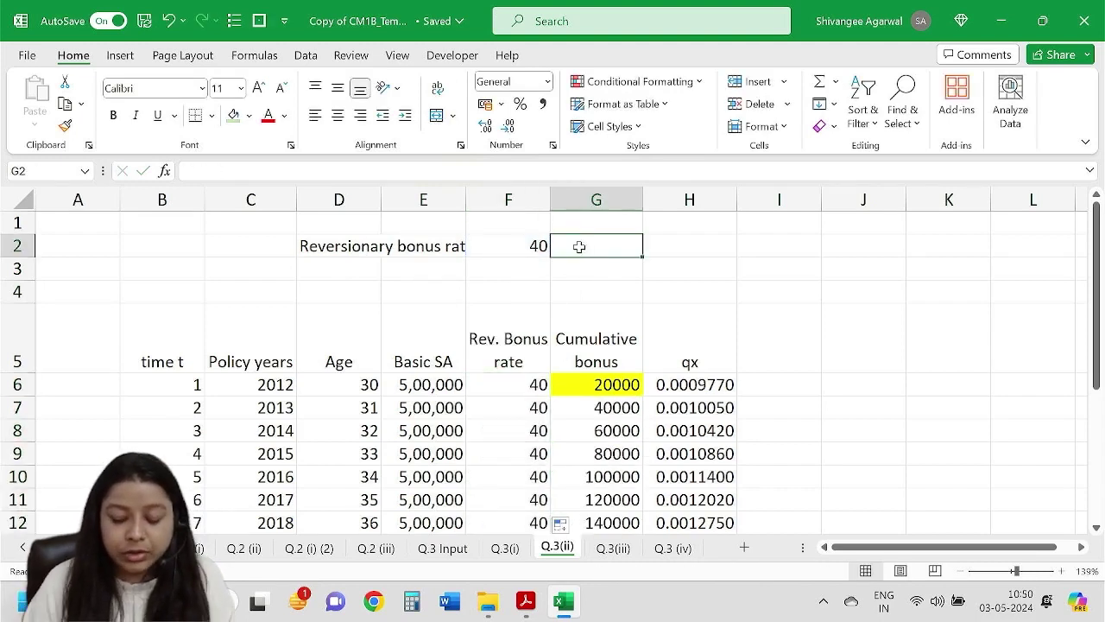
{"action": "type", "text": "per 1000"}
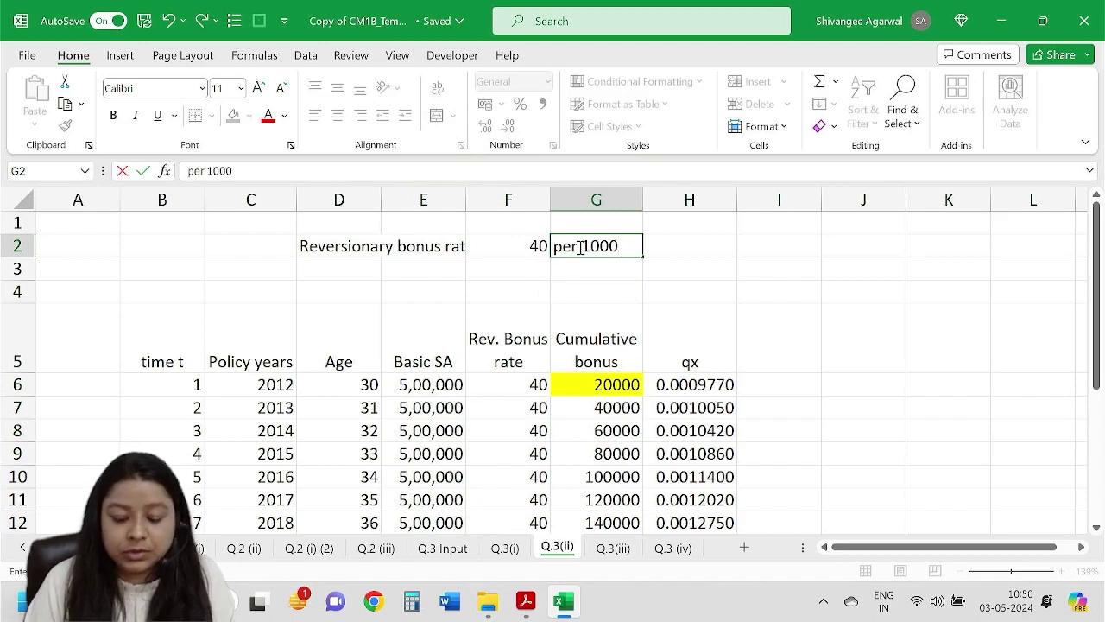
{"action": "type", "text": " of SA"}
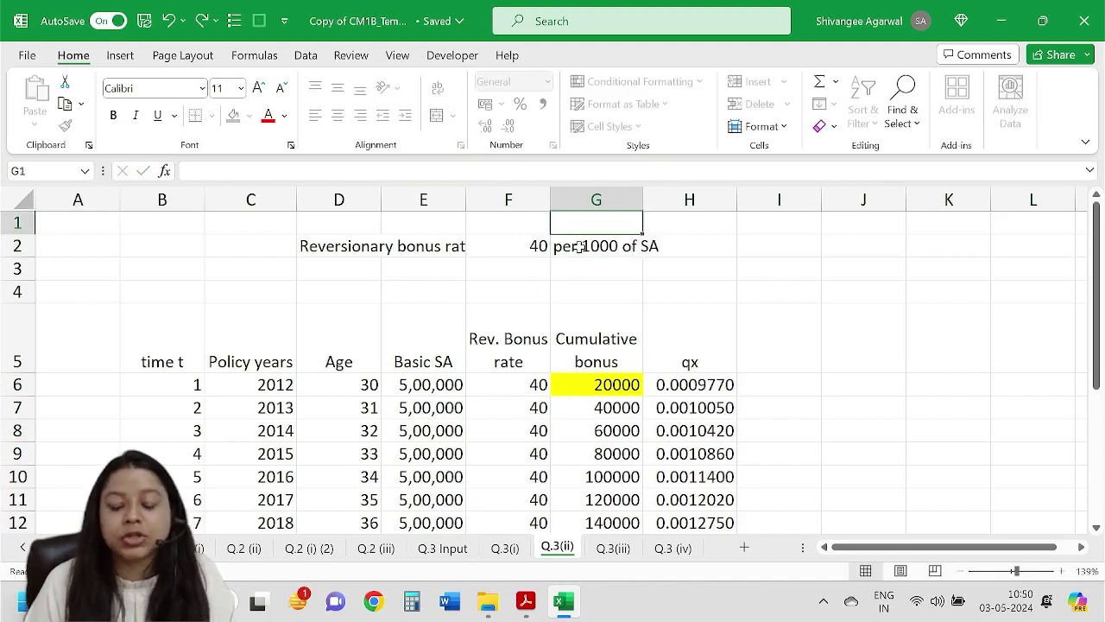
{"action": "key", "text": "Return"}
{"action": "left_click", "coordinate": [528, 246]}
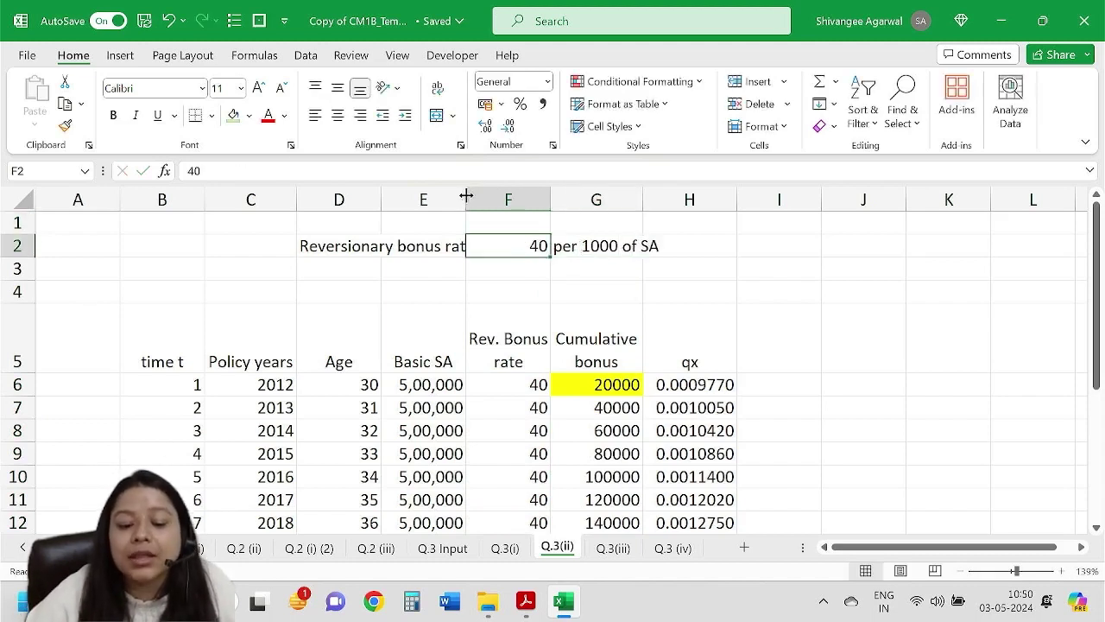
{"action": "left_click", "coordinate": [249, 117]}
{"action": "left_click", "coordinate": [356, 198]}
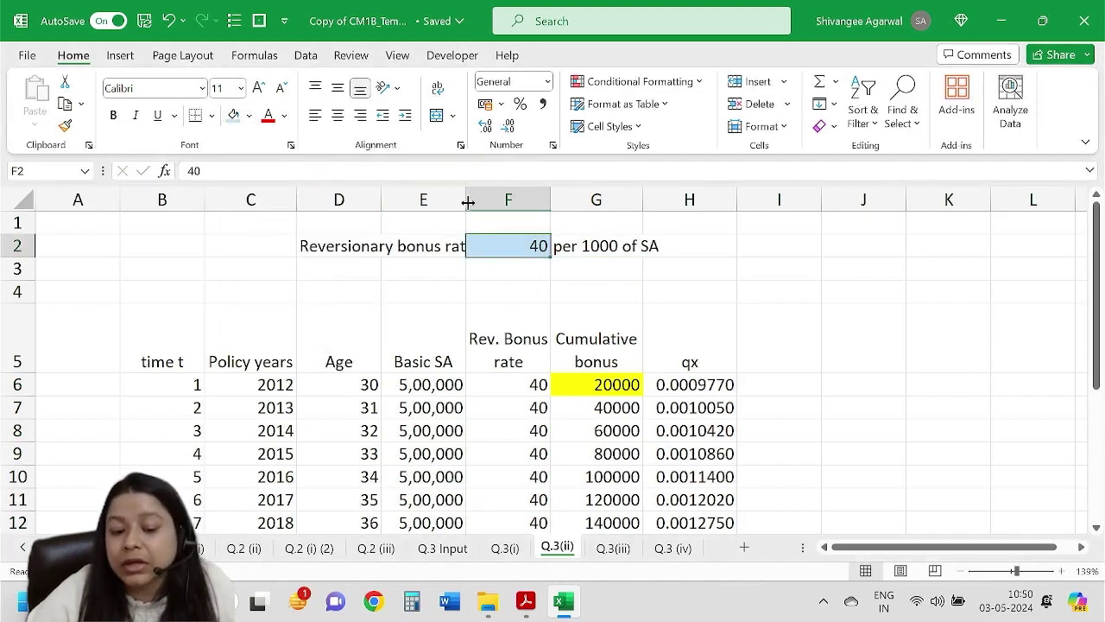
Examine the bonus rate formula in F6 and the Cumulative bonus formulas in G6 and G7.
{"action": "left_click", "coordinate": [537, 381]}
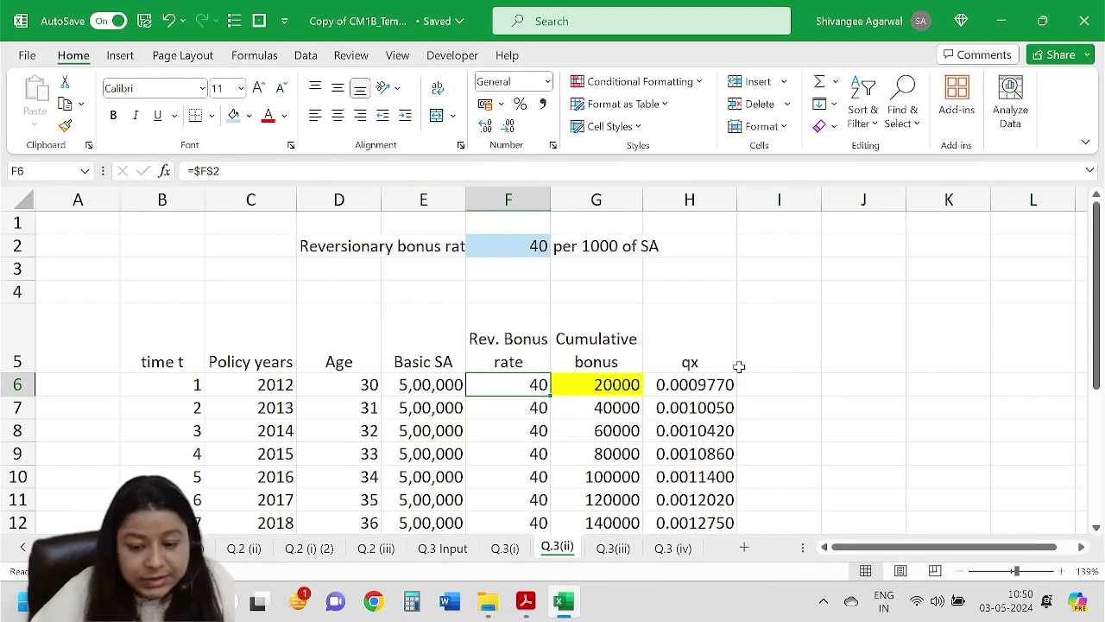
{"action": "left_click", "coordinate": [628, 388]}
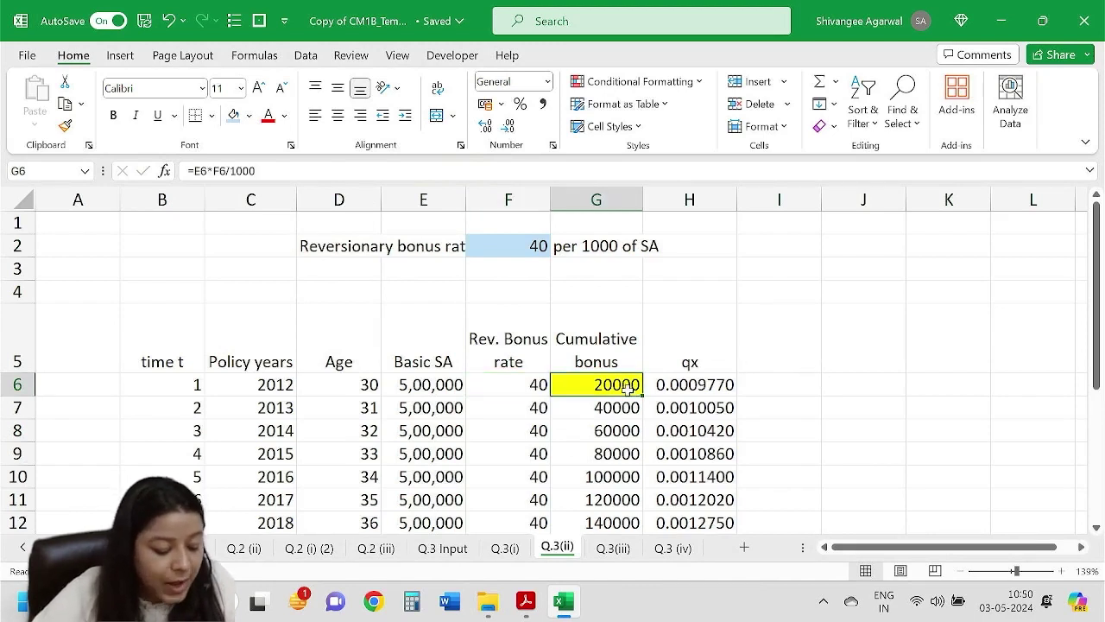
{"action": "double_click", "coordinate": [592, 385]}
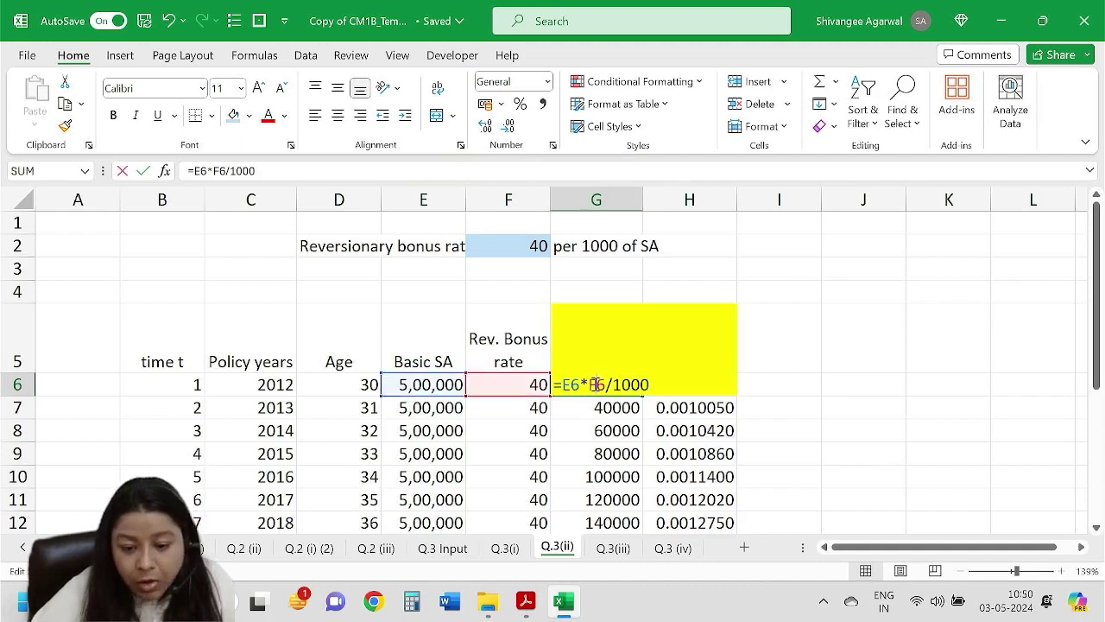
{"action": "key", "text": "Return"}
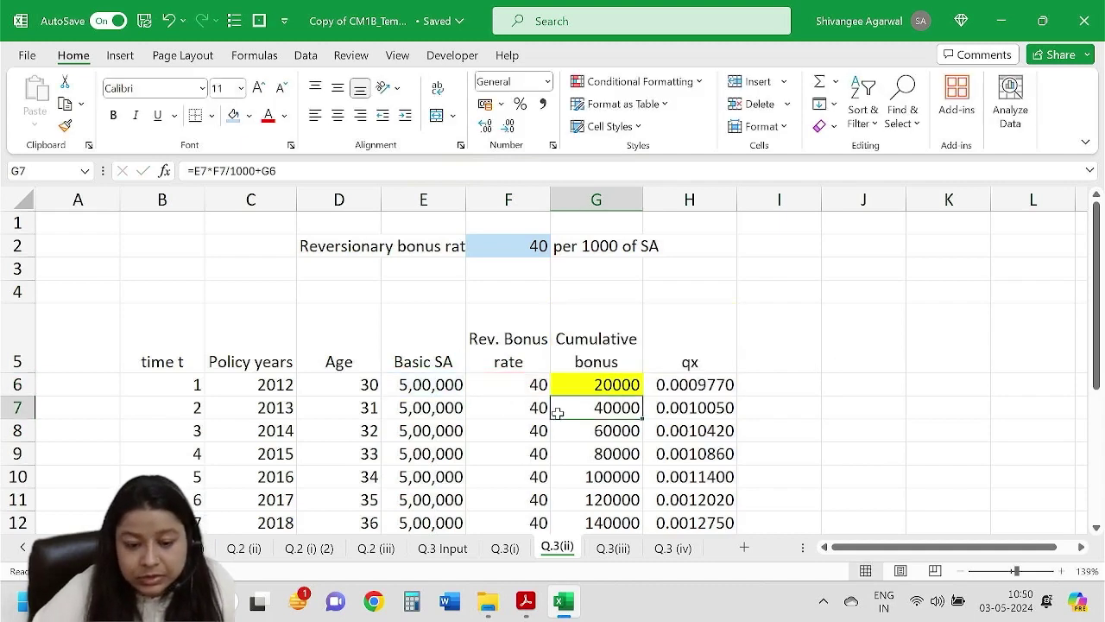
{"action": "double_click", "coordinate": [600, 412]}
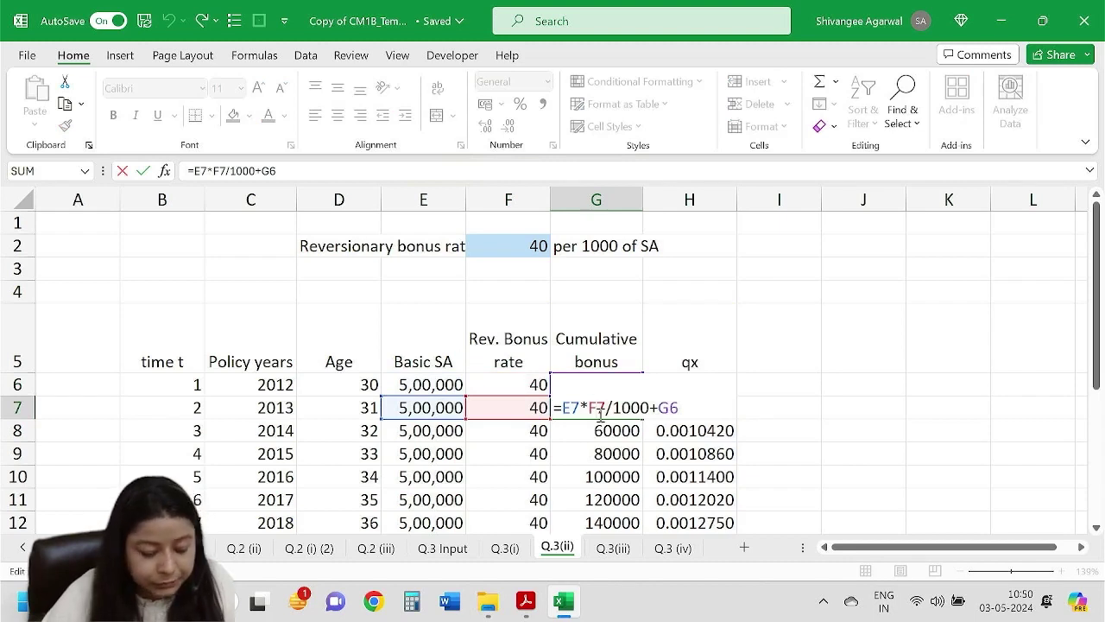
{"action": "key", "text": "Return"}
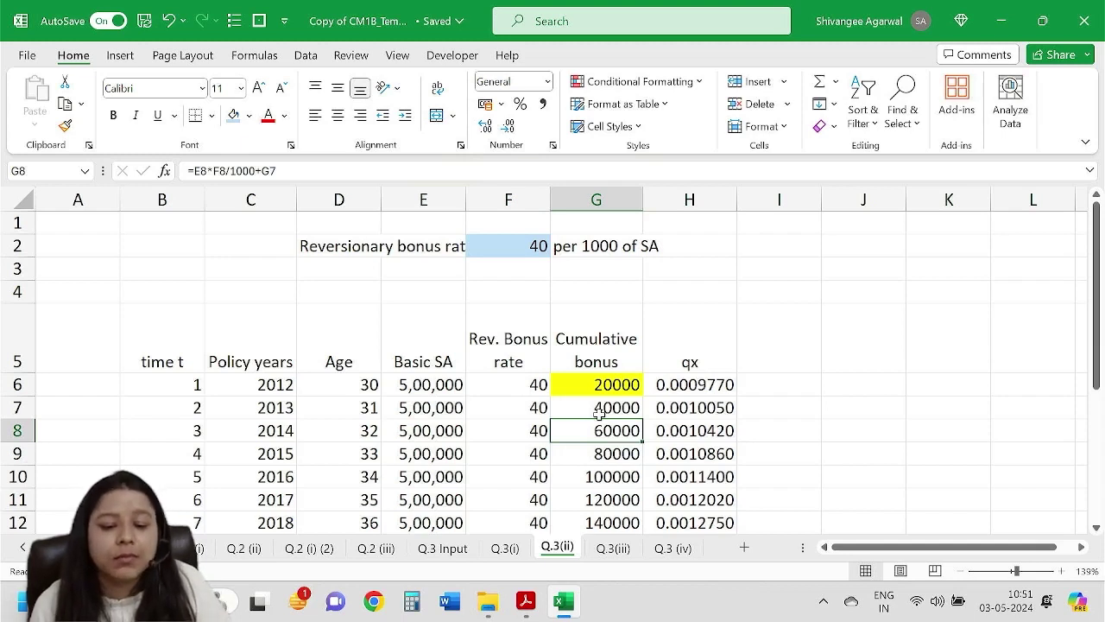
Switch to CM1B.pdf, reread Q.3 and highlight "the given information on expected assumptions" above part (ii).
{"action": "key", "text": "alt+Tab"}
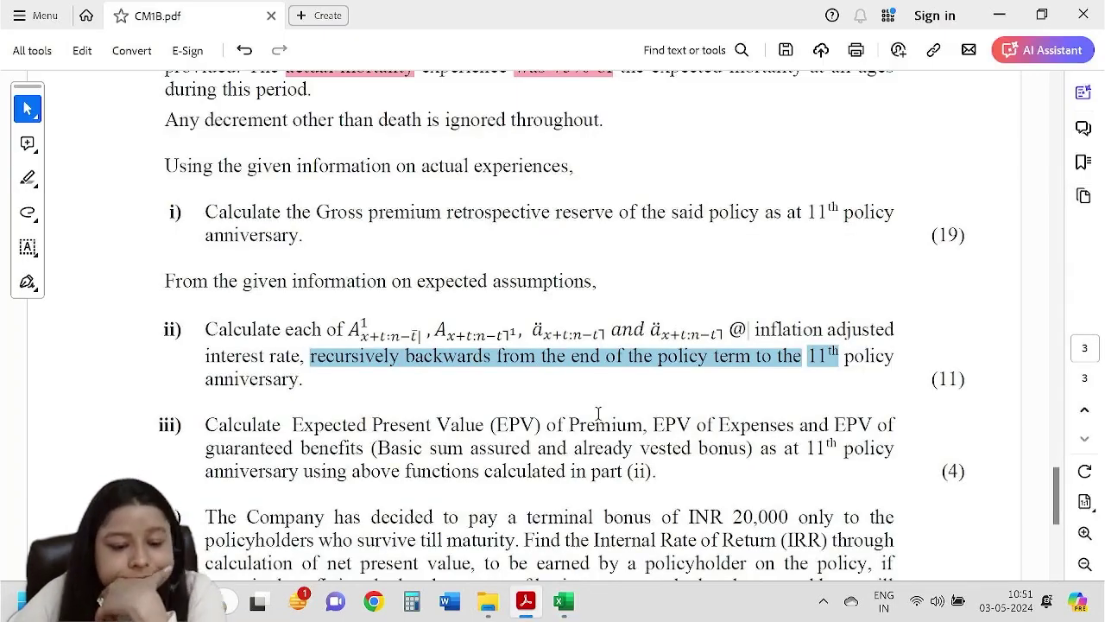
{"action": "left_click", "coordinate": [839, 366]}
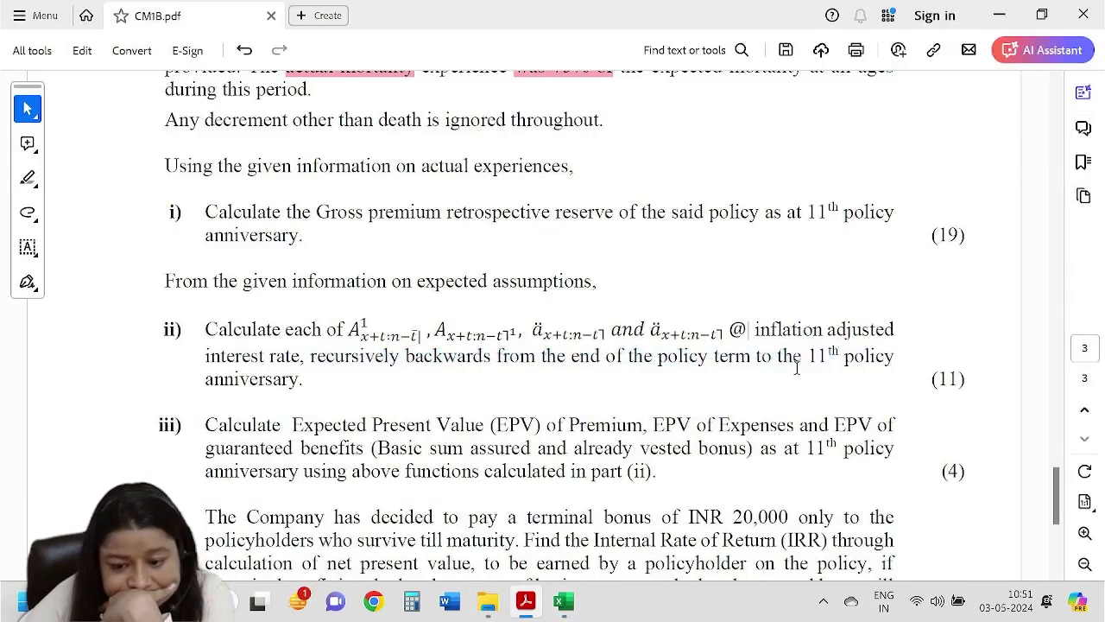
{"action": "scroll", "coordinate": [801, 368], "scroll_direction": "up", "scroll_amount": 5}
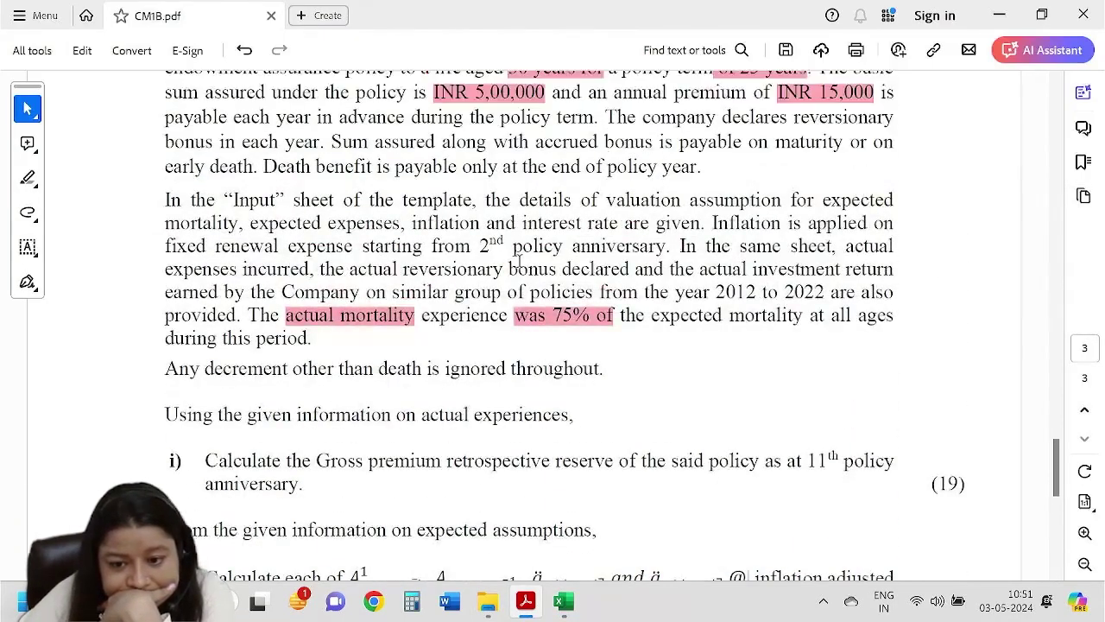
{"action": "scroll", "coordinate": [519, 264], "scroll_direction": "up", "scroll_amount": 1}
{"action": "scroll", "coordinate": [519, 261], "scroll_direction": "down", "scroll_amount": 6}
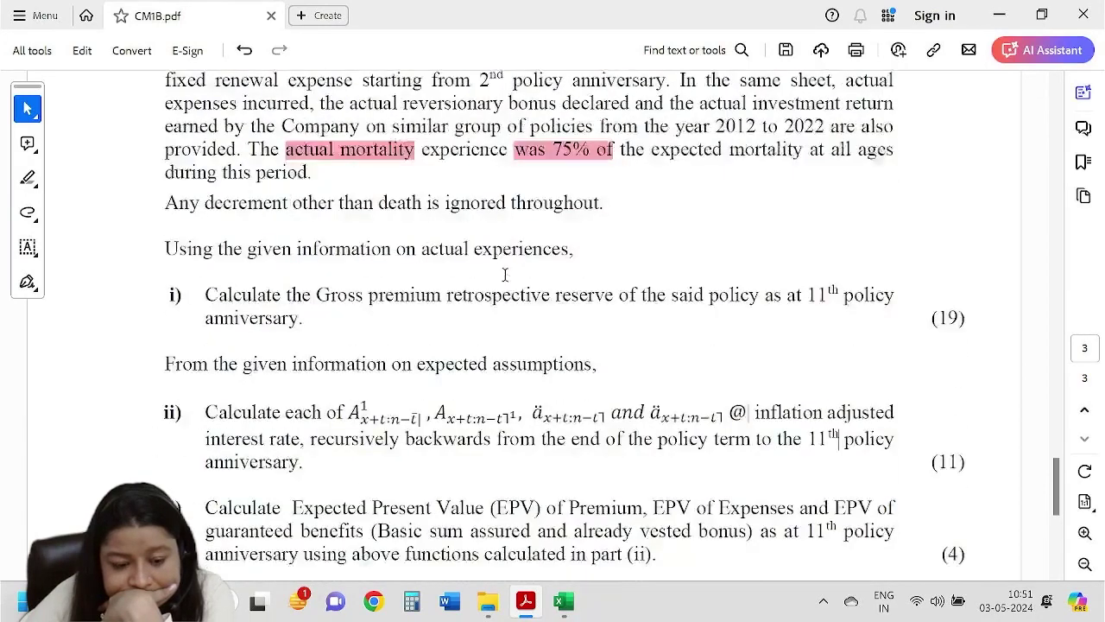
{"action": "left_click_drag", "start_coordinate": [205, 259], "coordinate": [576, 259]}
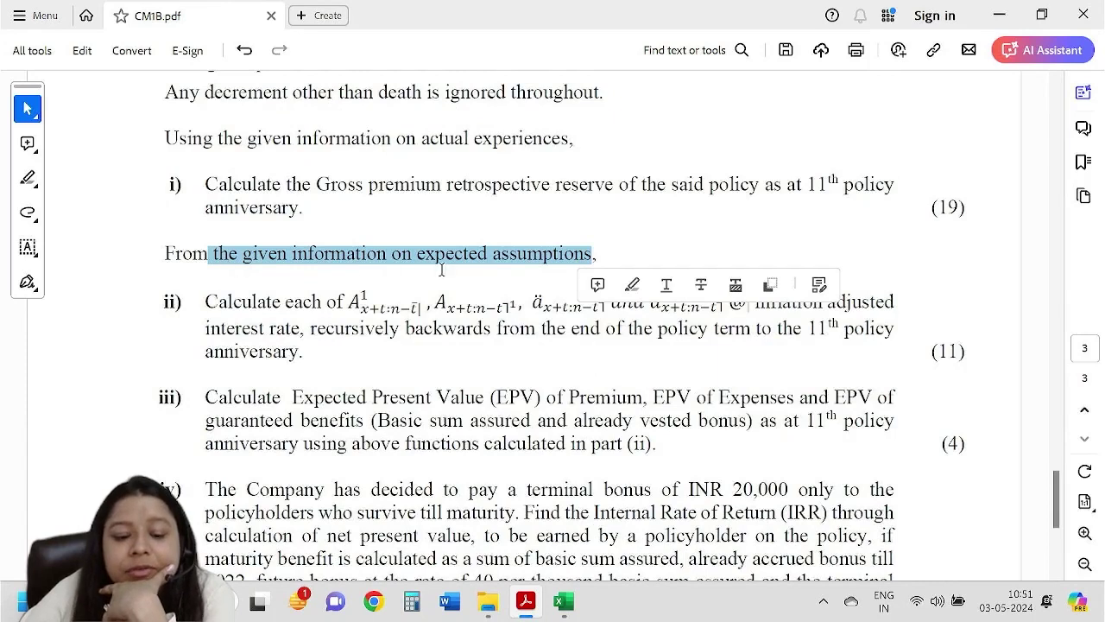
{"action": "left_click_drag", "start_coordinate": [211, 258], "coordinate": [592, 259]}
{"action": "left_click", "coordinate": [628, 286]}
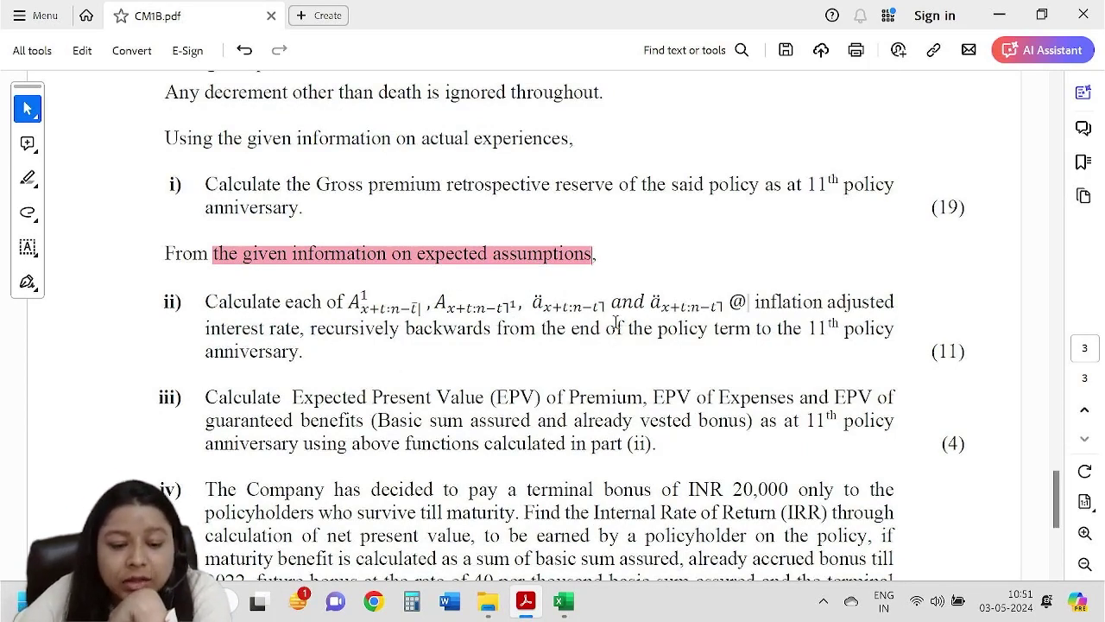
Highlight "the policy term to the 11th policy" in the text of part (ii).
{"action": "left_click_drag", "start_coordinate": [312, 329], "coordinate": [870, 335]}
{"action": "left_click_drag", "start_coordinate": [628, 331], "coordinate": [920, 340]}
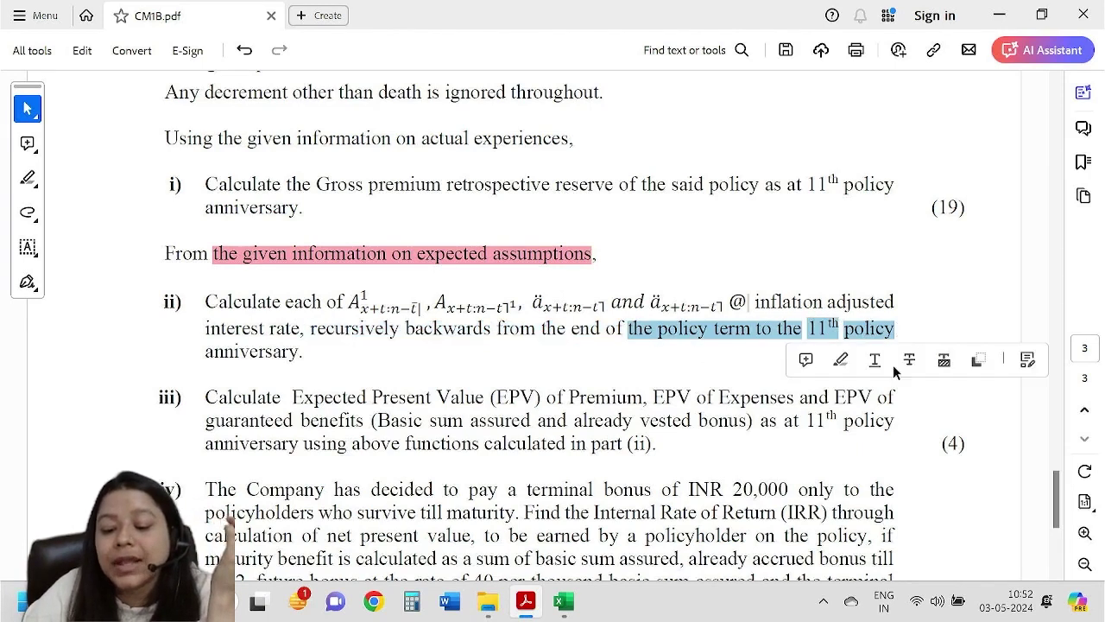
{"action": "left_click", "coordinate": [840, 359]}
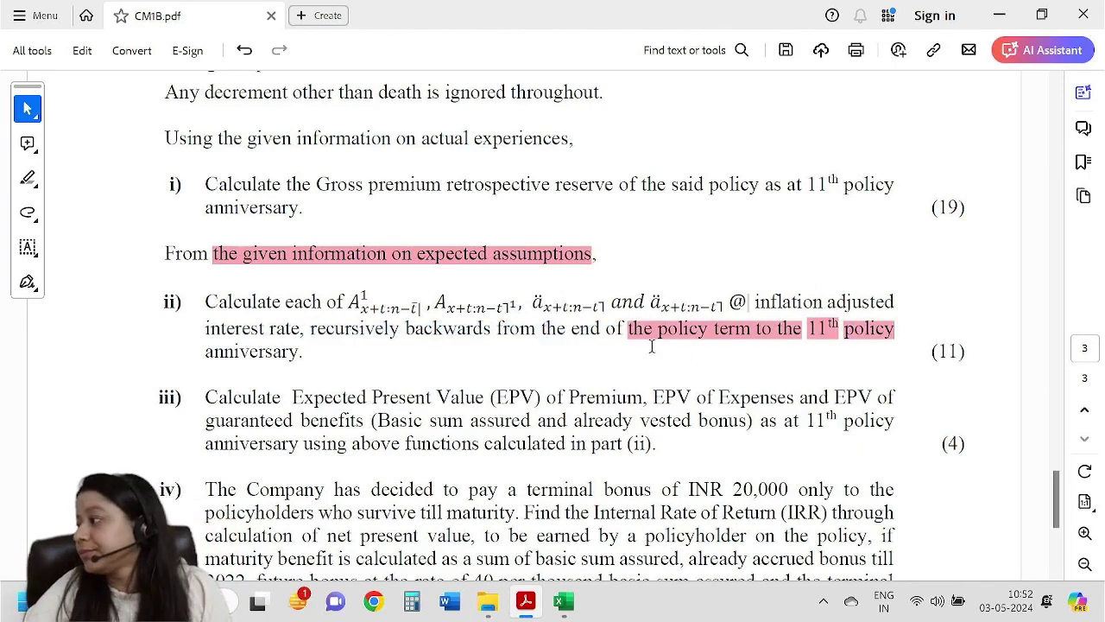
Return to Q.3(ii) in Excel and renumber the time t column from 11 in B6 to 25 in B20.
{"action": "key", "text": "alt+Tab"}
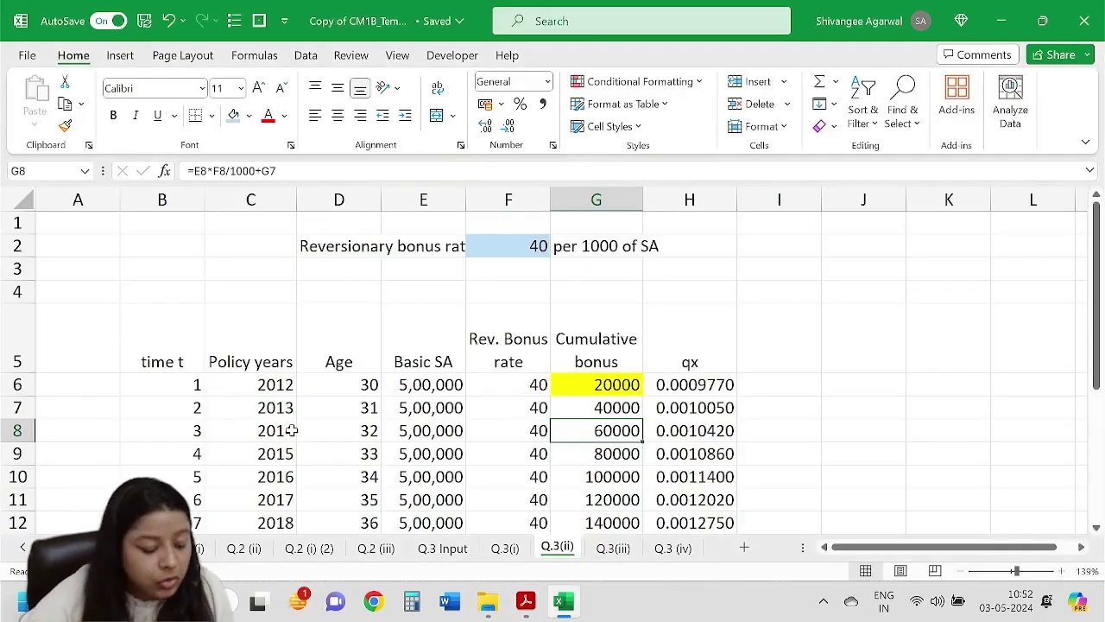
{"action": "left_click", "coordinate": [153, 385]}
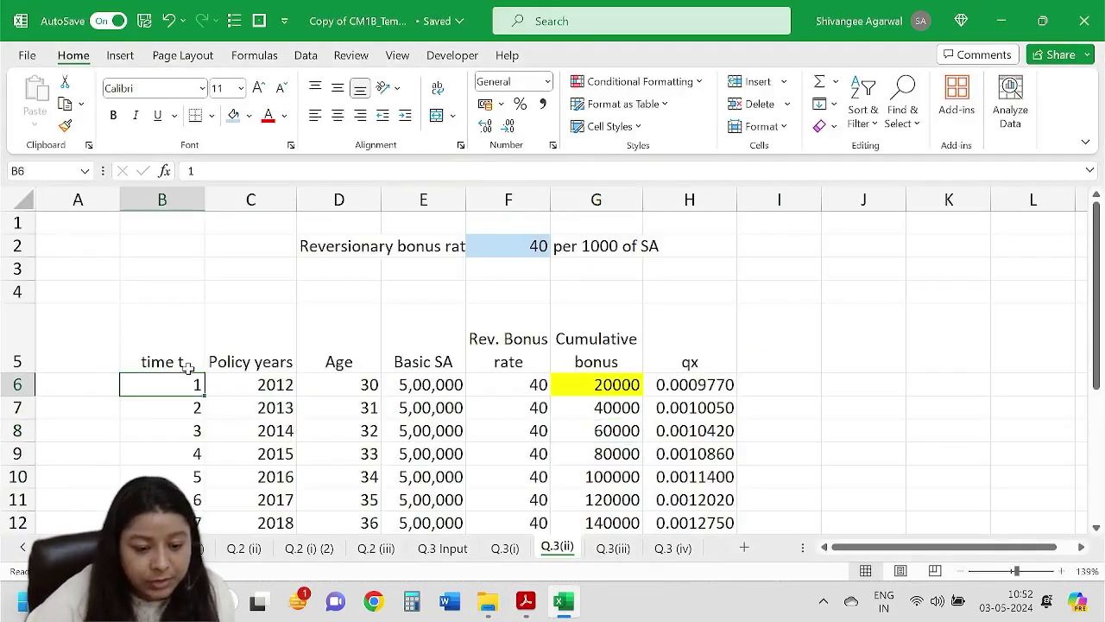
{"action": "scroll", "coordinate": [189, 369], "scroll_direction": "down", "scroll_amount": 1}
{"action": "key", "text": "Down"}
{"action": "key", "text": "Up"}
{"action": "type", "text": "11"}
{"action": "key", "text": "Return"}
{"action": "type", "text": "12"}
{"action": "key", "text": "Return"}
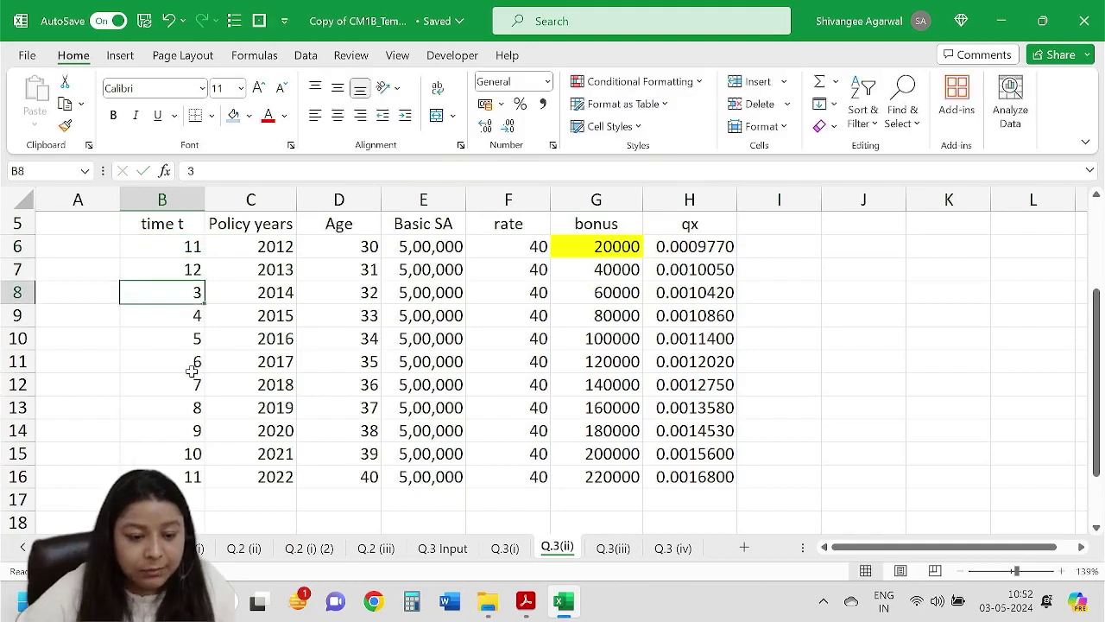
{"action": "left_click_drag", "start_coordinate": [185, 247], "coordinate": [201, 485]}
{"action": "mouse_move", "coordinate": [204, 533]}
{"action": "left_mouse_down"}
{"action": "mouse_move", "coordinate": [203, 503]}
{"action": "mouse_move", "coordinate": [207, 523]}
{"action": "left_mouse_up"}
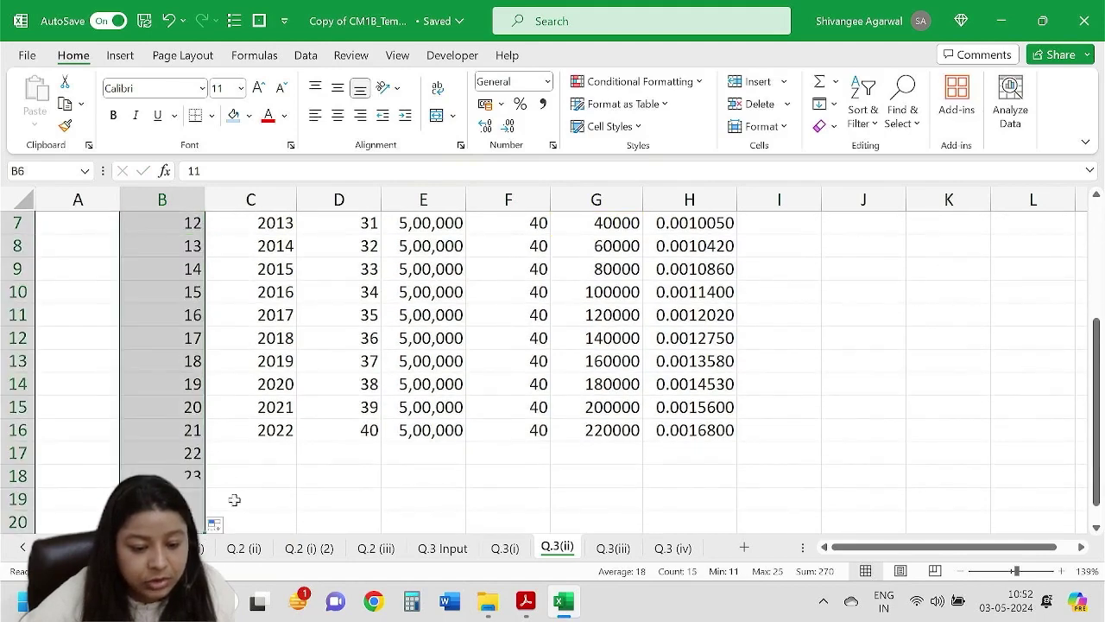
Set the first policy year in C6 to 2022 and fill the value down to C20.
{"action": "scroll", "coordinate": [275, 366], "scroll_direction": "up", "scroll_amount": 2}
{"action": "scroll", "coordinate": [275, 366], "scroll_direction": "down", "scroll_amount": 2}
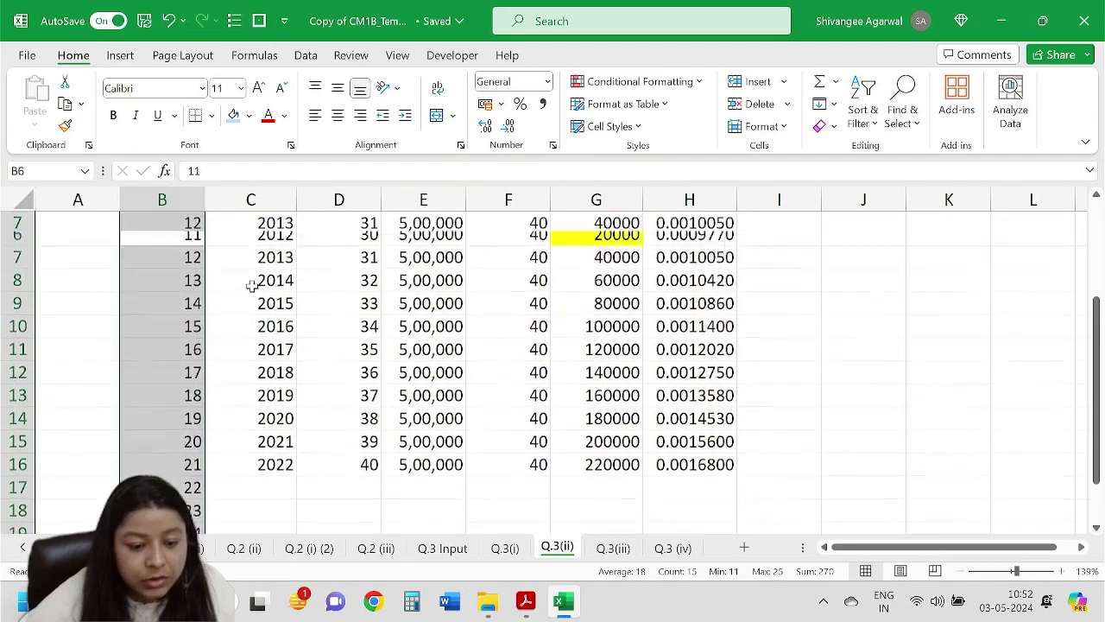
{"action": "scroll", "coordinate": [274, 366], "scroll_direction": "up", "scroll_amount": 2}
{"action": "left_click", "coordinate": [253, 338]}
{"action": "type", "text": "2022"}
{"action": "key", "text": "Return"}
{"action": "left_click", "coordinate": [248, 338]}
{"action": "left_click_drag", "start_coordinate": [296, 348], "coordinate": [310, 389]}
{"action": "scroll", "coordinate": [307, 391], "scroll_direction": "down", "scroll_amount": 2}
{"action": "left_click_drag", "start_coordinate": [296, 442], "coordinate": [290, 486]}
Examine the Actual Reversionary Bonus Declared table on the Q.3 Input sheet through 2022.
{"action": "left_click", "coordinate": [423, 549]}
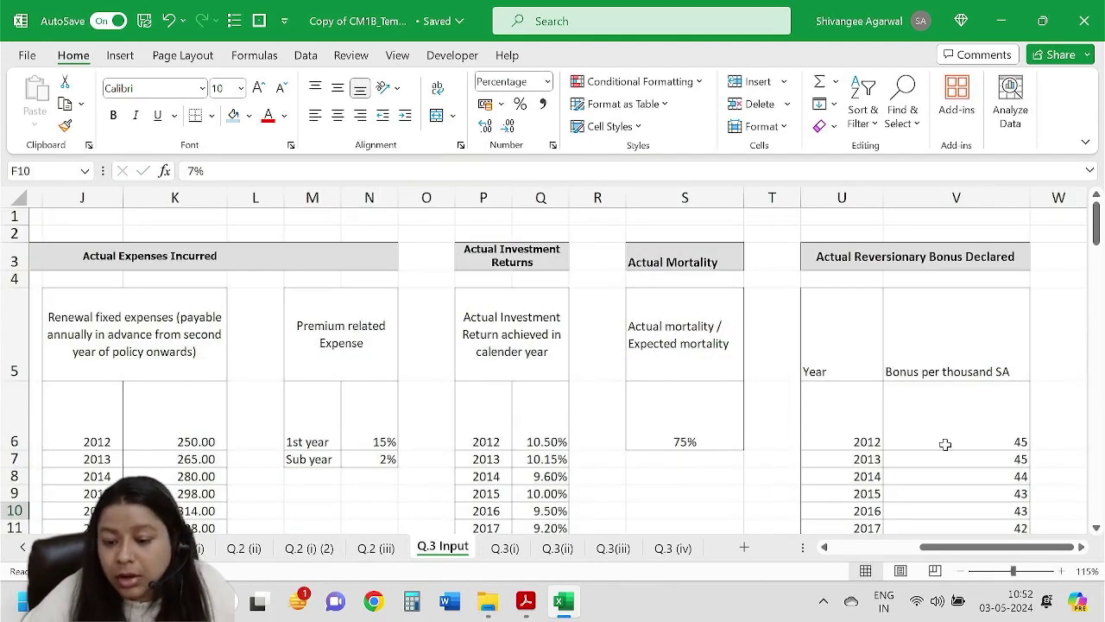
{"action": "left_click_drag", "start_coordinate": [998, 547], "coordinate": [999, 553]}
{"action": "left_click", "coordinate": [989, 424]}
{"action": "scroll", "coordinate": [989, 425], "scroll_direction": "down", "scroll_amount": 2}
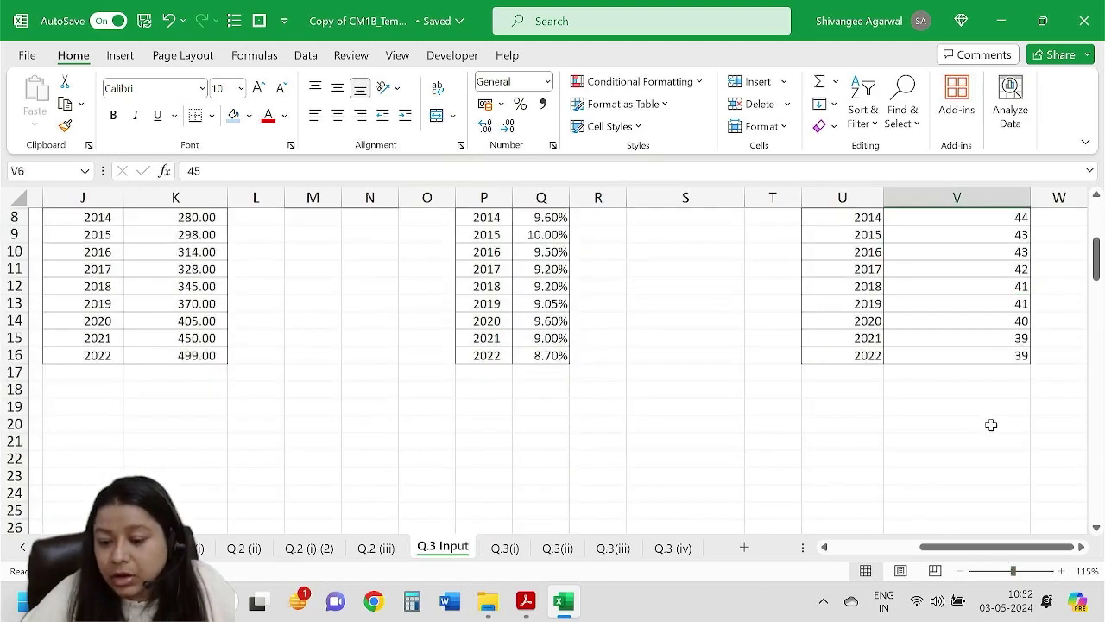
{"action": "left_click", "coordinate": [974, 321]}
{"action": "left_click", "coordinate": [953, 351]}
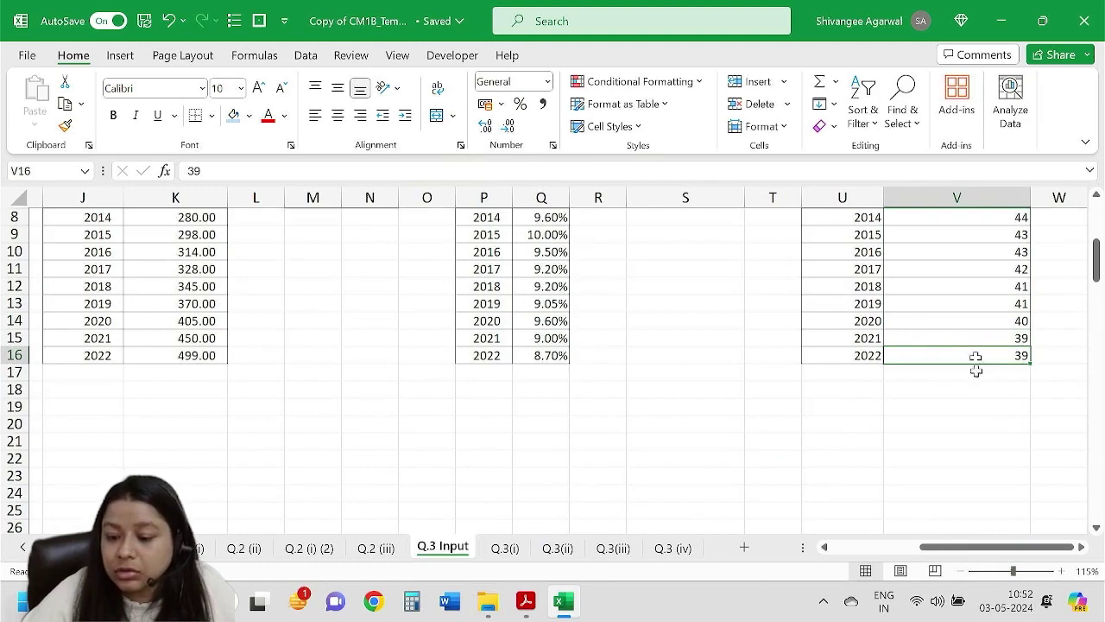
Go back to Q.3(ii) and extend the Rev. Bonus rate formula from F16 down to F20.
{"action": "left_click", "coordinate": [556, 549]}
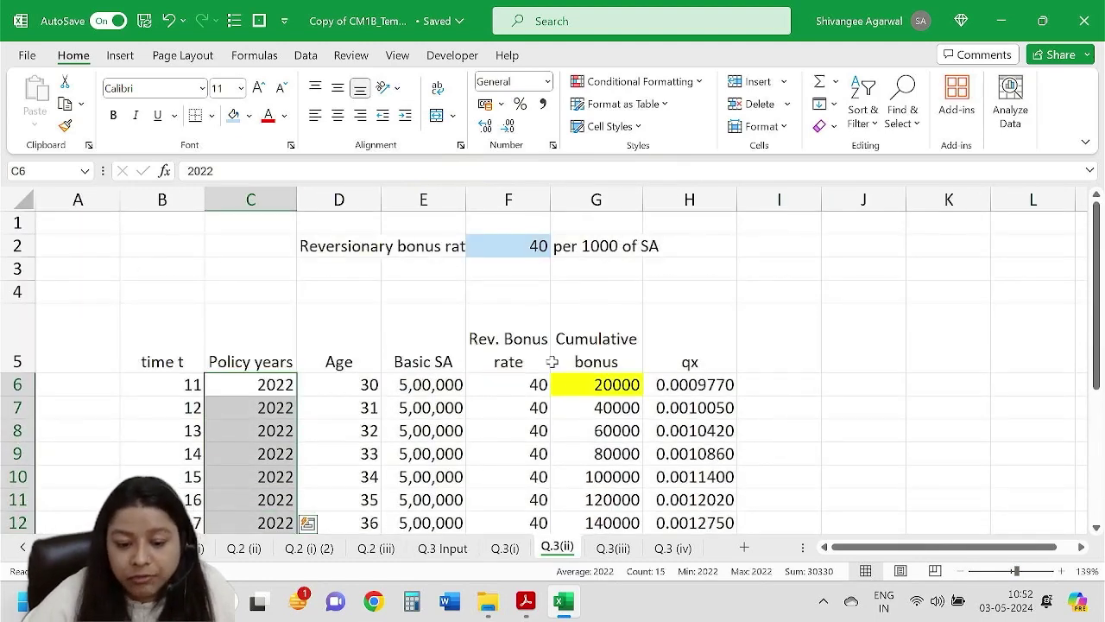
{"action": "scroll", "coordinate": [550, 362], "scroll_direction": "down", "scroll_amount": 2}
{"action": "left_click", "coordinate": [547, 413]}
{"action": "left_click_drag", "start_coordinate": [546, 412], "coordinate": [552, 516]}
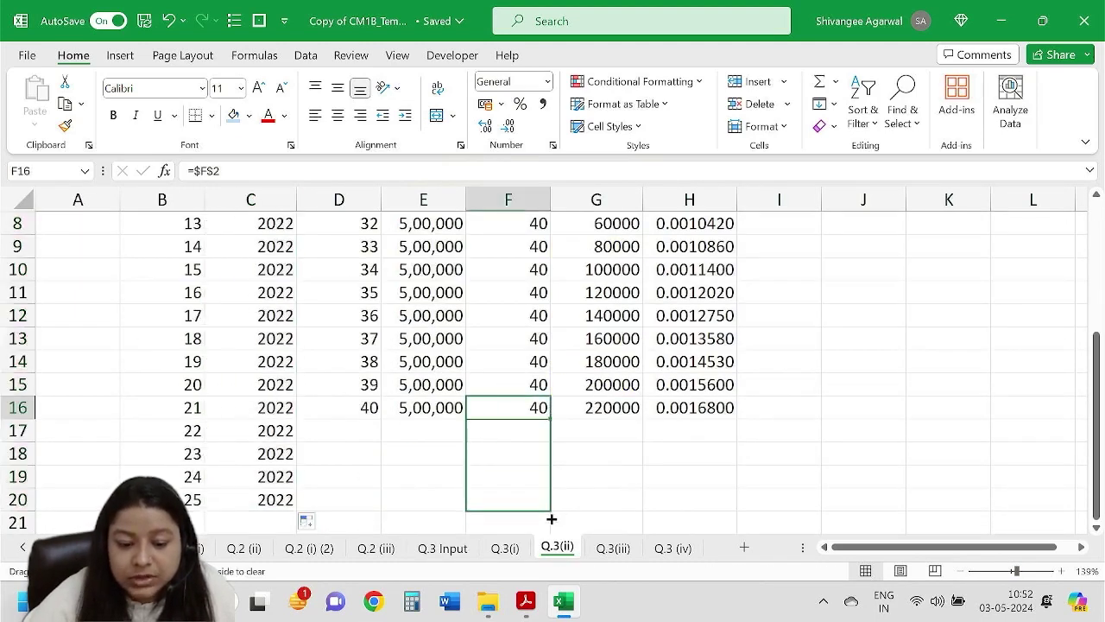
{"action": "left_click", "coordinate": [524, 370]}
{"action": "scroll", "coordinate": [531, 354], "scroll_direction": "up", "scroll_amount": 2}
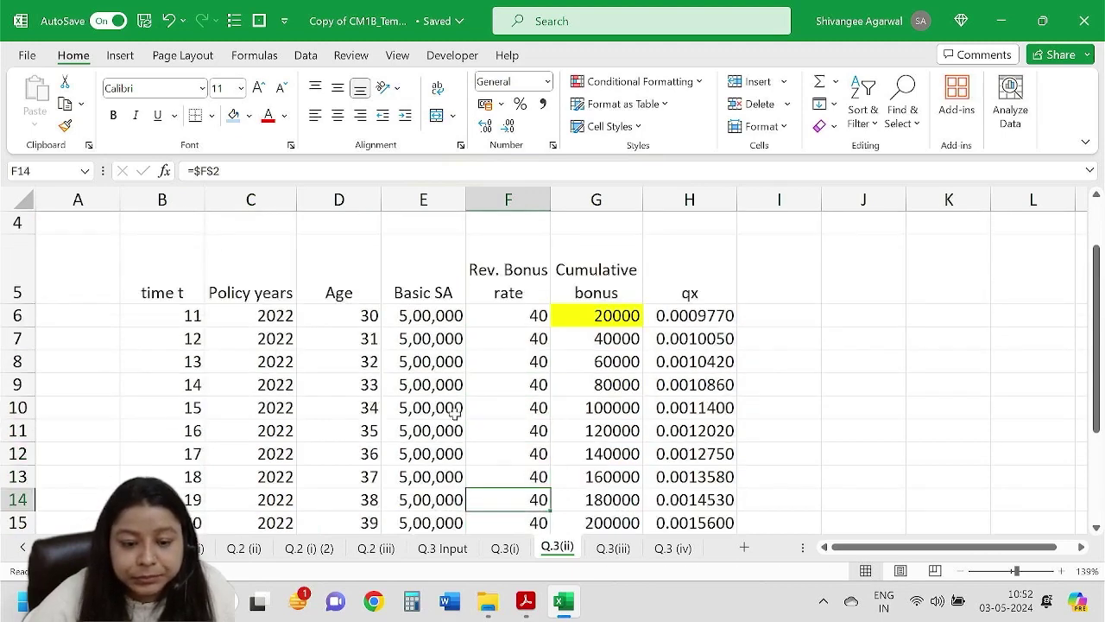
{"action": "scroll", "coordinate": [357, 311], "scroll_direction": "down", "scroll_amount": 2}
{"action": "scroll", "coordinate": [357, 283], "scroll_direction": "up", "scroll_amount": 2}
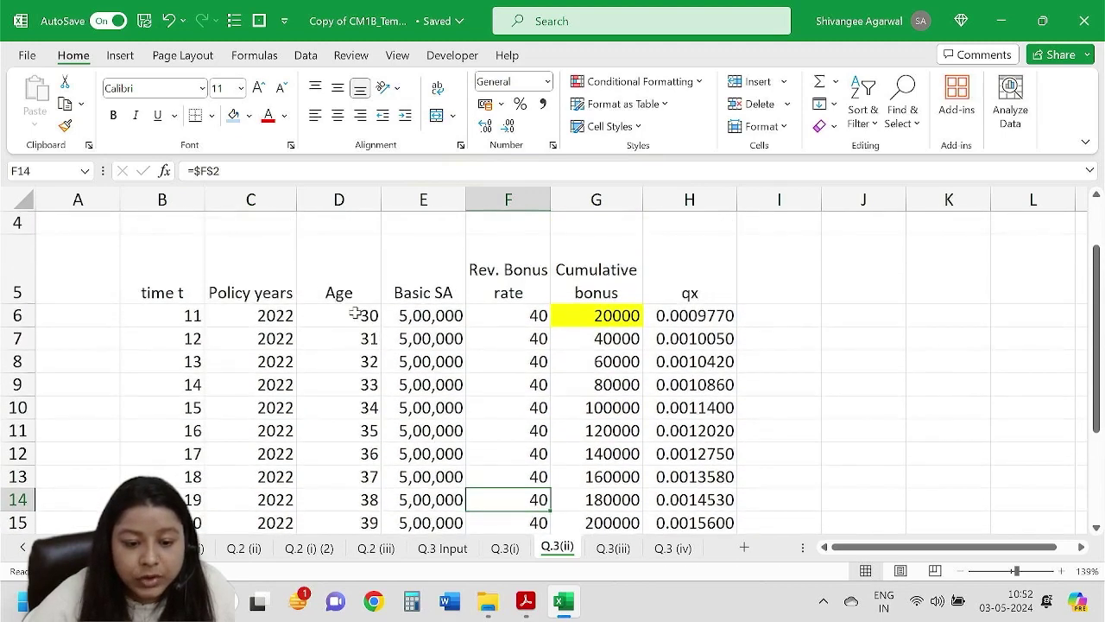
Set the starting age for time 11 in D6 to 40.
{"action": "scroll", "coordinate": [355, 312], "scroll_direction": "down", "scroll_amount": 1}
{"action": "scroll", "coordinate": [353, 285], "scroll_direction": "up", "scroll_amount": 1}
{"action": "scroll", "coordinate": [353, 289], "scroll_direction": "down", "scroll_amount": 1}
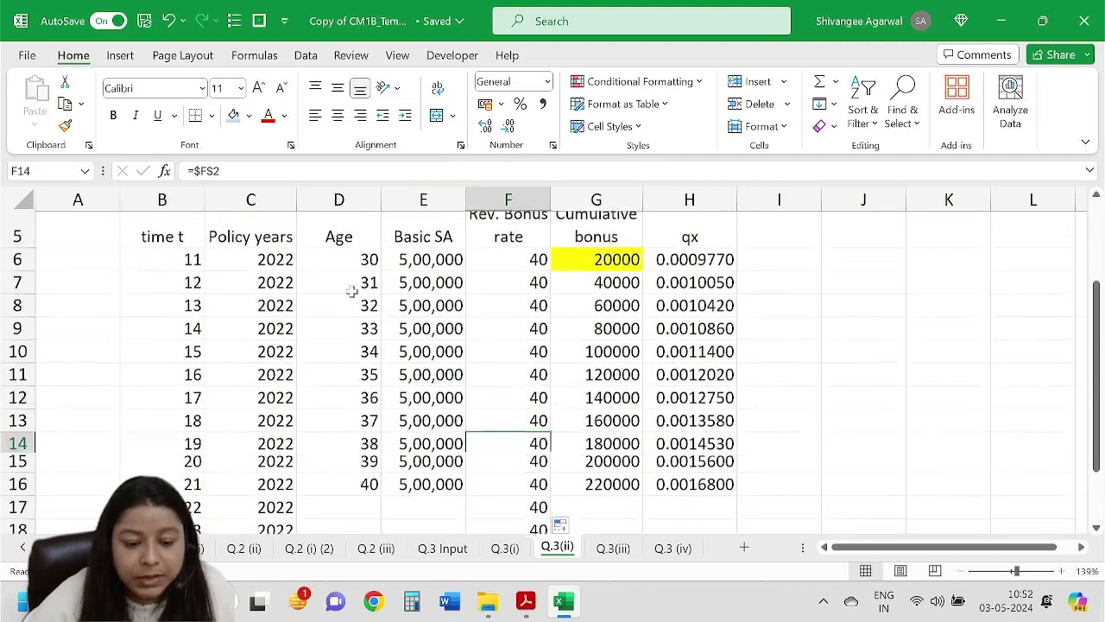
{"action": "scroll", "coordinate": [350, 297], "scroll_direction": "up", "scroll_amount": 1}
{"action": "left_click", "coordinate": [345, 315]}
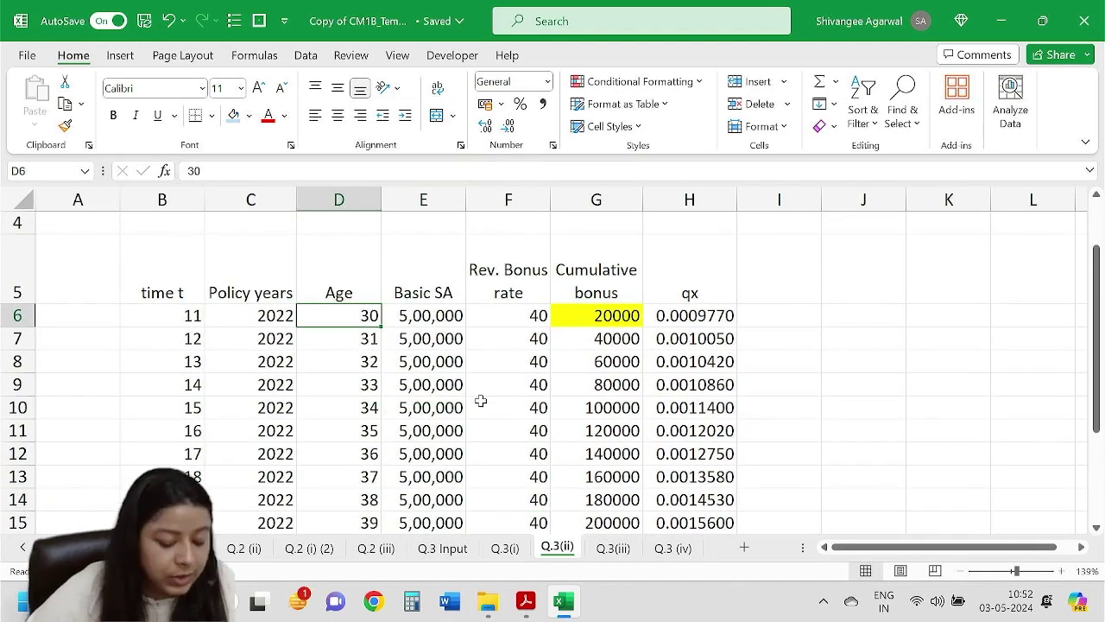
{"action": "type", "text": "40"}
{"action": "key", "text": "Return"}
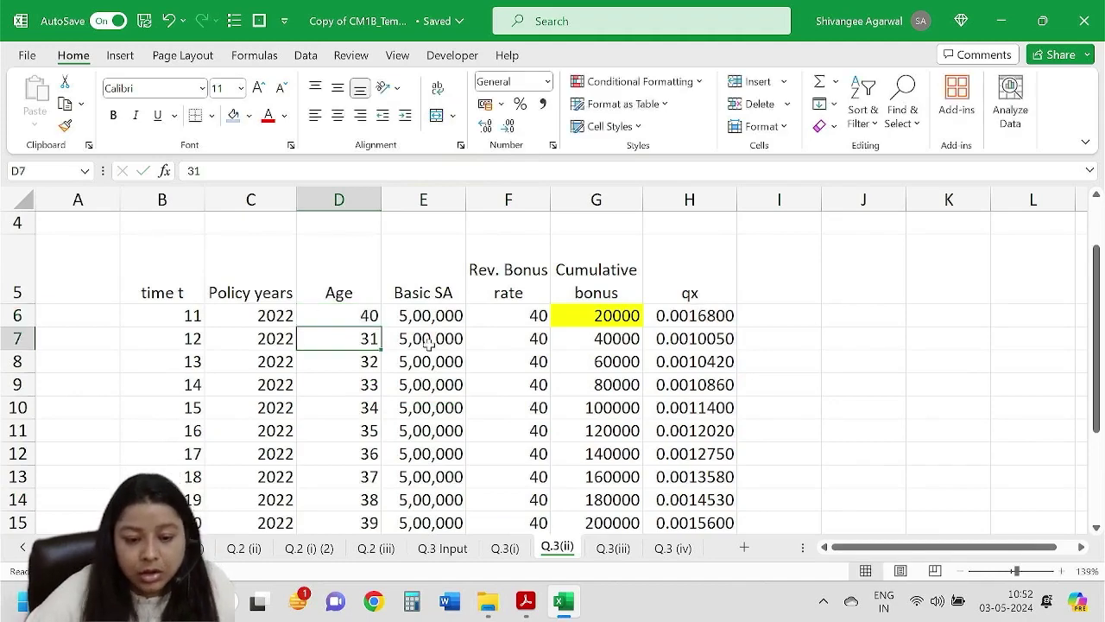
Fill the age from D6 down the existing rows to D16.
{"action": "left_click", "coordinate": [371, 315]}
{"action": "left_click_drag", "start_coordinate": [381, 326], "coordinate": [362, 544]}
{"action": "scroll", "coordinate": [340, 264], "scroll_direction": "down", "scroll_amount": 3}
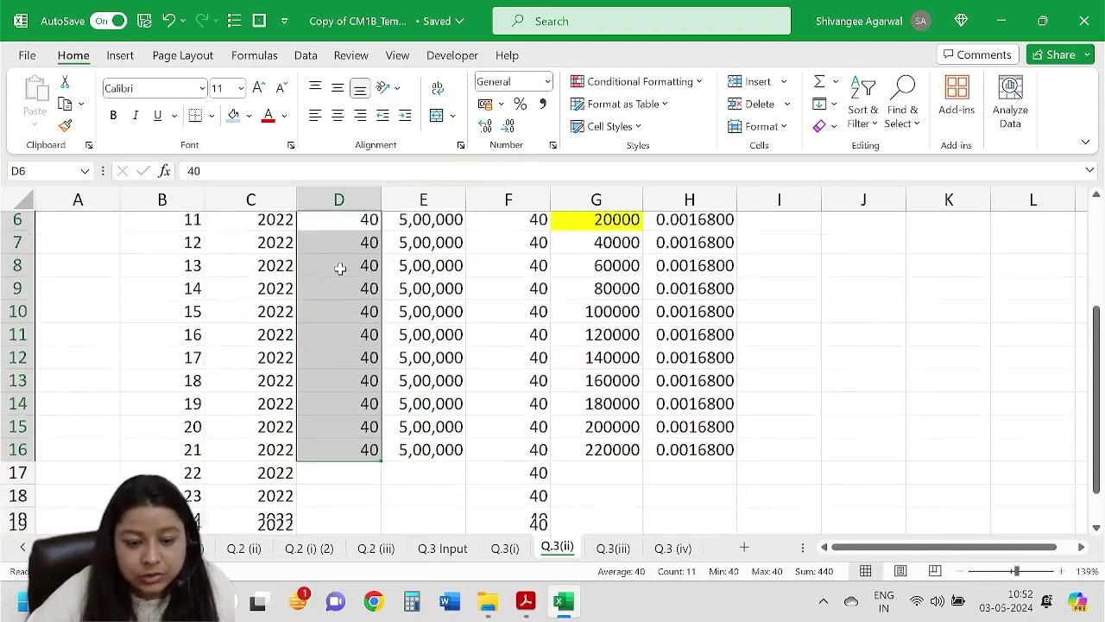
Set the age in D7 to 41 and extend the yearly age series from D6:D7 down to D20.
{"action": "scroll", "coordinate": [369, 273], "scroll_direction": "up", "scroll_amount": 3}
{"action": "left_click", "coordinate": [368, 273]}
{"action": "type", "text": "41"}
{"action": "key", "text": "Return"}
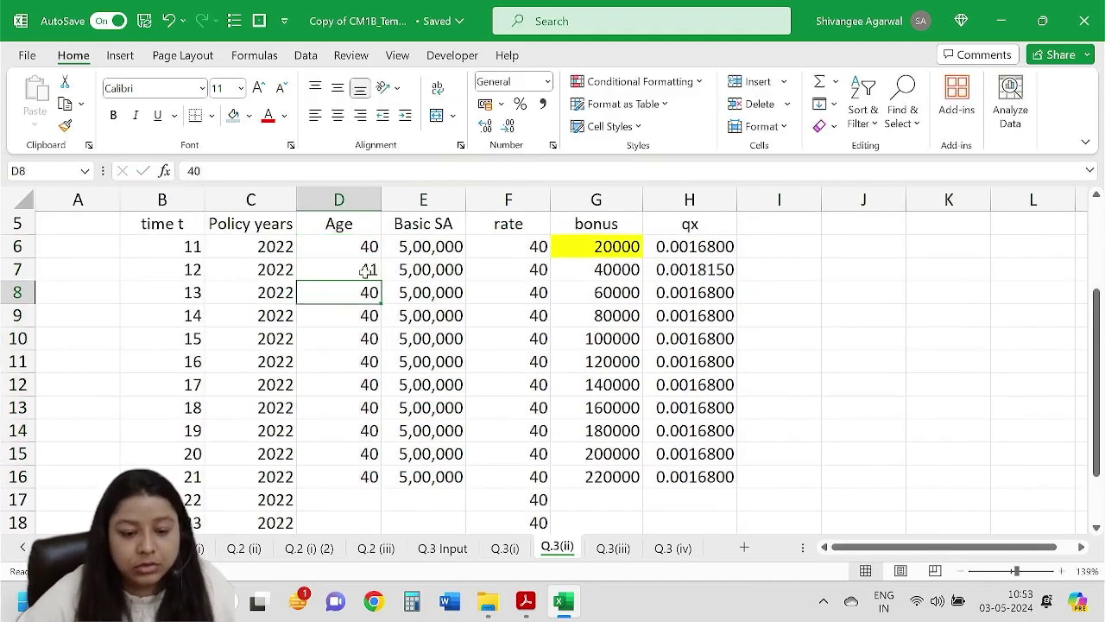
{"action": "left_click_drag", "start_coordinate": [376, 248], "coordinate": [376, 272]}
{"action": "double_click", "coordinate": [381, 281]}
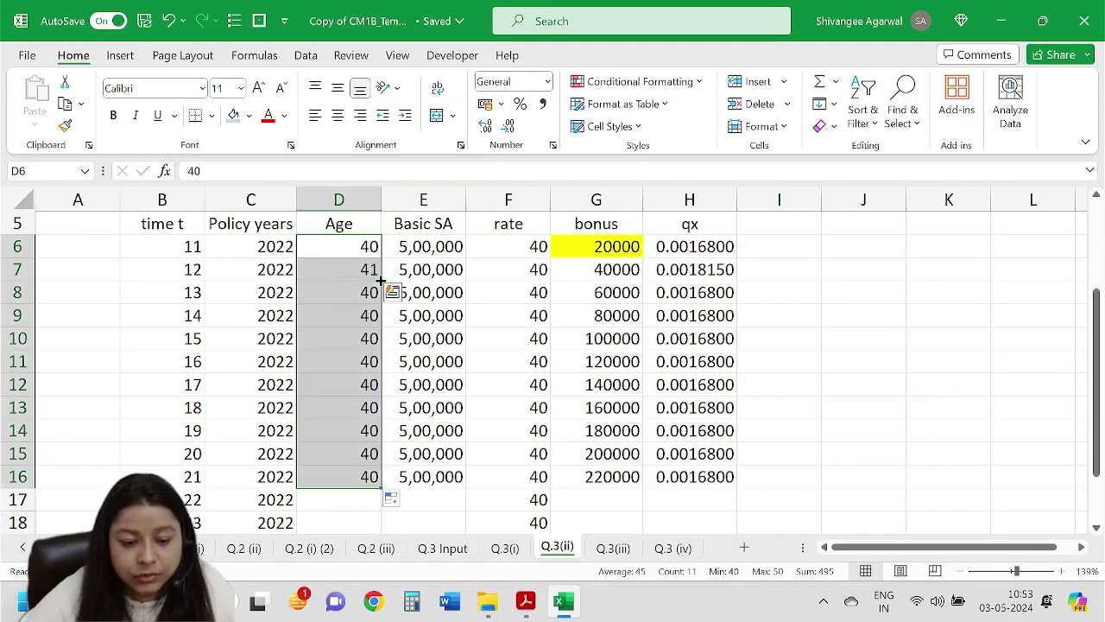
{"action": "scroll", "coordinate": [387, 430], "scroll_direction": "down", "scroll_amount": 2}
{"action": "left_click_drag", "start_coordinate": [381, 350], "coordinate": [377, 432]}
{"action": "scroll", "coordinate": [557, 355], "scroll_direction": "up", "scroll_amount": 3}
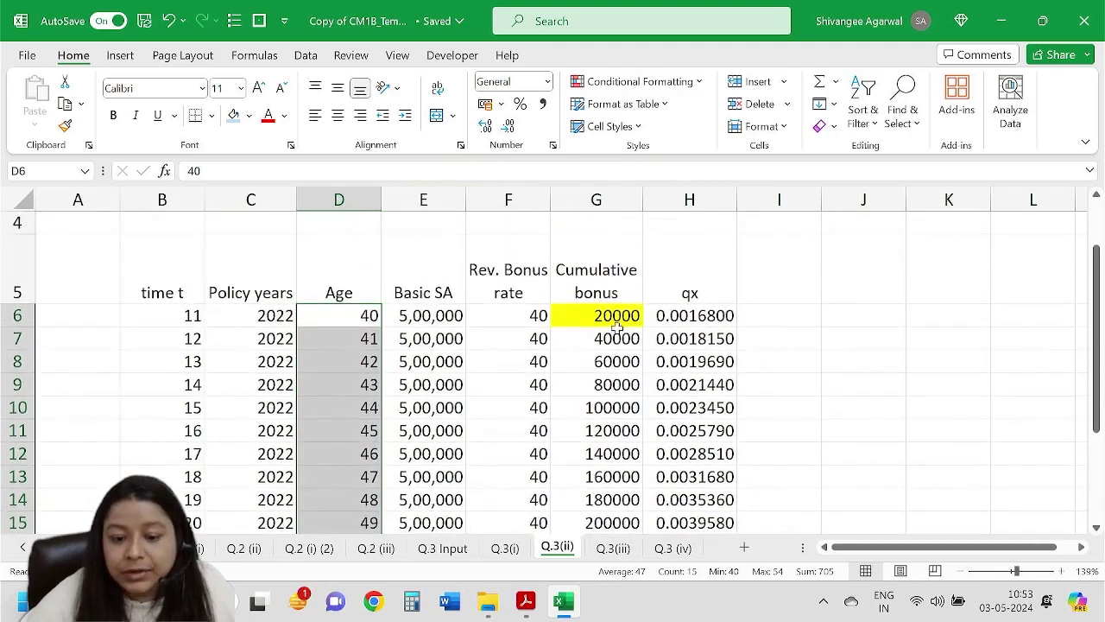
Link the first Cumulative bonus cell G6 to the 2022 cumulative bonus in G13 of the Q.3(i) sheet.
{"action": "left_click", "coordinate": [620, 317]}
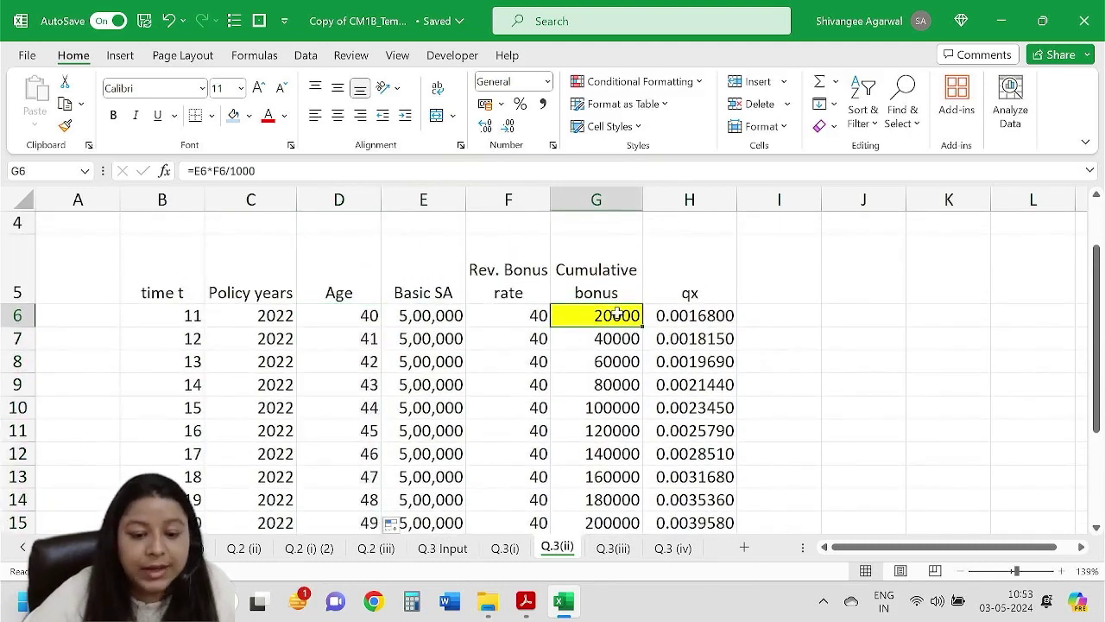
{"action": "type", "text": "="}
{"action": "key", "text": "ctrl+Page_Up"}
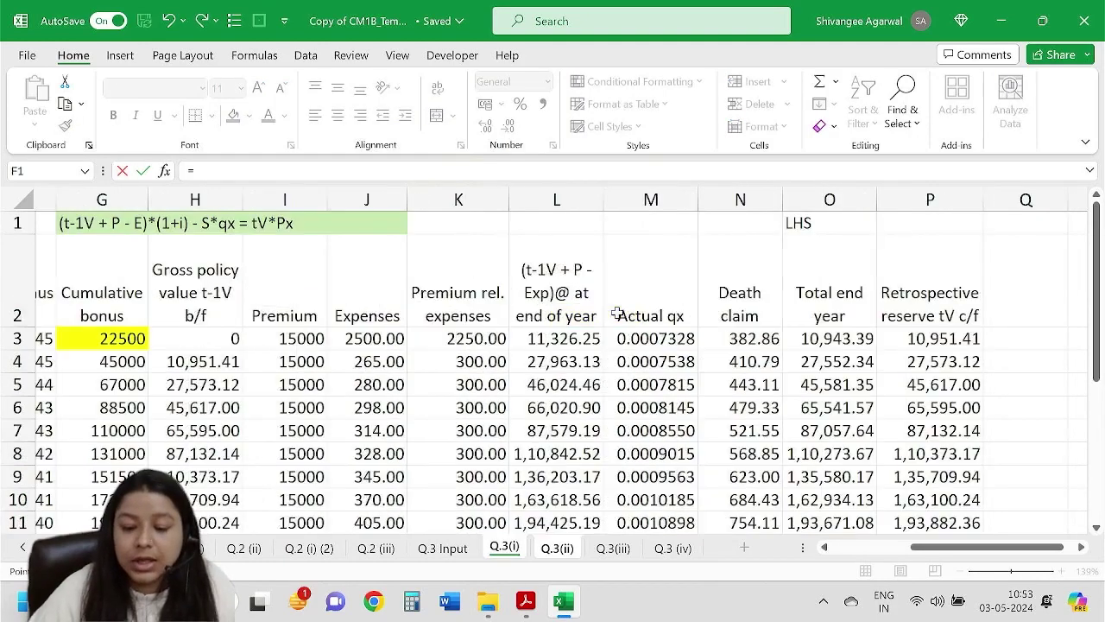
{"action": "scroll", "coordinate": [513, 347], "scroll_direction": "down", "scroll_amount": 2}
{"action": "scroll", "coordinate": [512, 347], "scroll_direction": "up", "scroll_amount": 1}
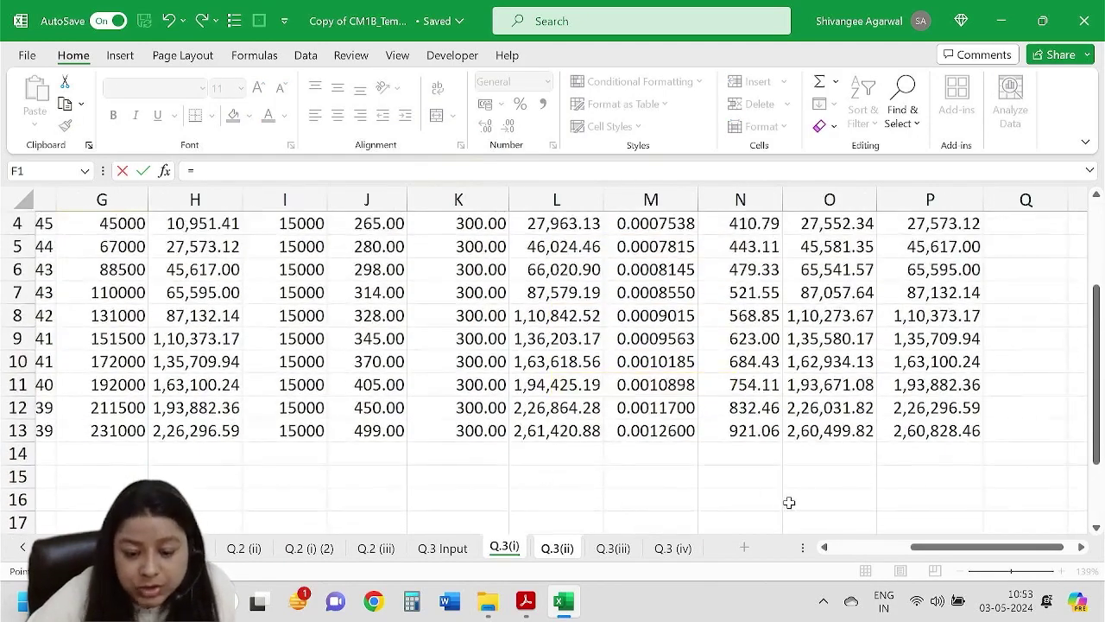
{"action": "left_click", "coordinate": [568, 429]}
{"action": "scroll", "coordinate": [572, 421], "scroll_direction": "up", "scroll_amount": 1}
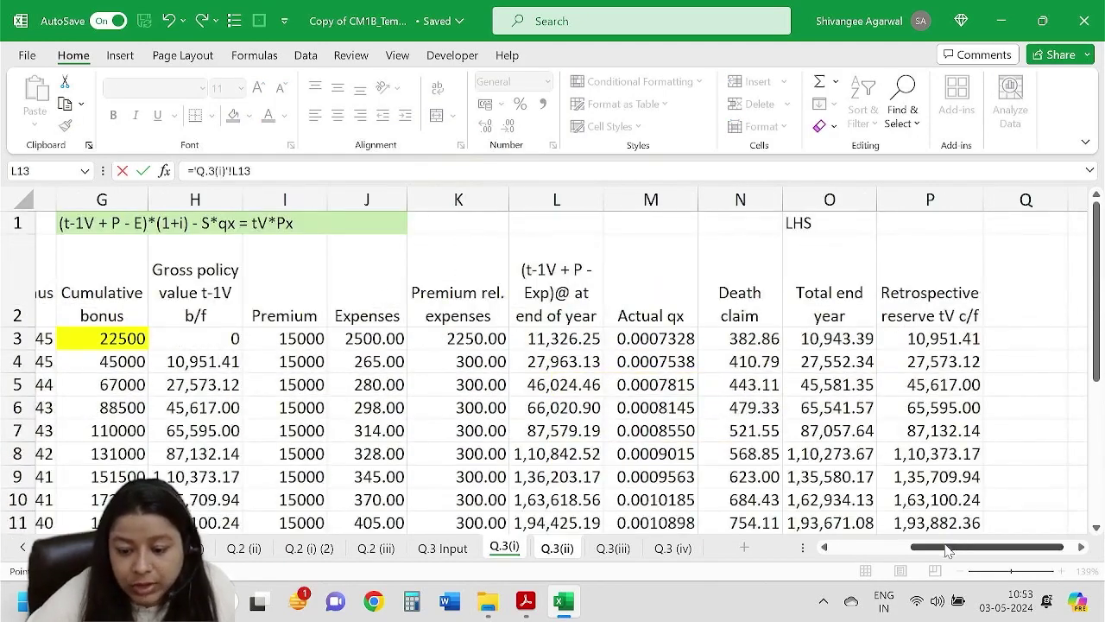
{"action": "left_click_drag", "start_coordinate": [949, 547], "coordinate": [887, 546]}
{"action": "scroll", "coordinate": [557, 369], "scroll_direction": "down", "scroll_amount": 1}
{"action": "left_click", "coordinate": [522, 429]}
{"action": "scroll", "coordinate": [509, 362], "scroll_direction": "up", "scroll_amount": 1}
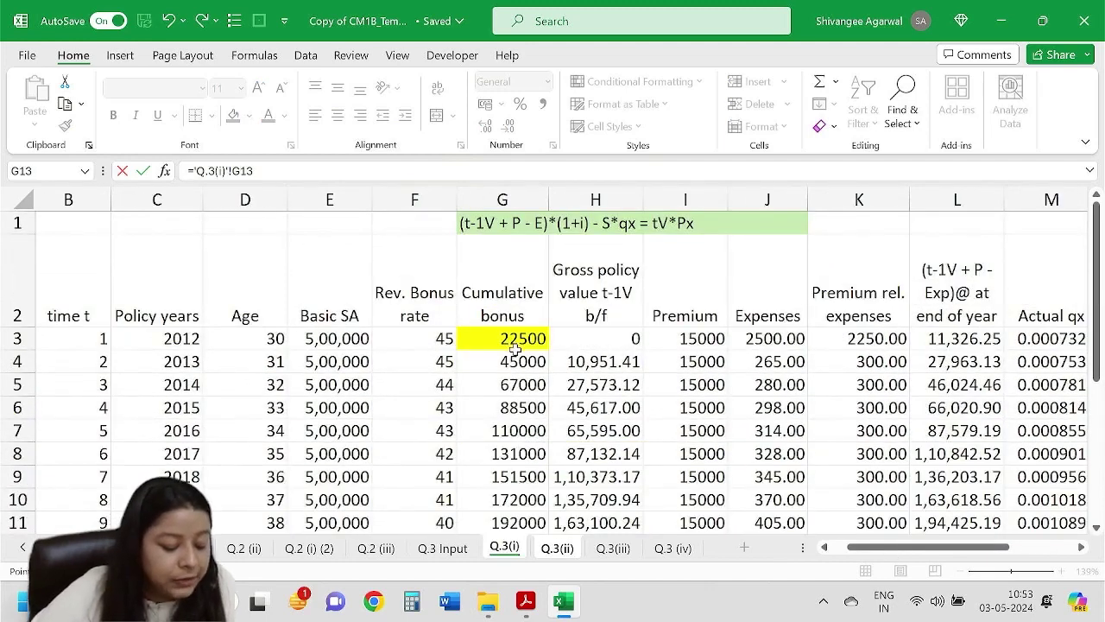
{"action": "scroll", "coordinate": [505, 348], "scroll_direction": "down", "scroll_amount": 1}
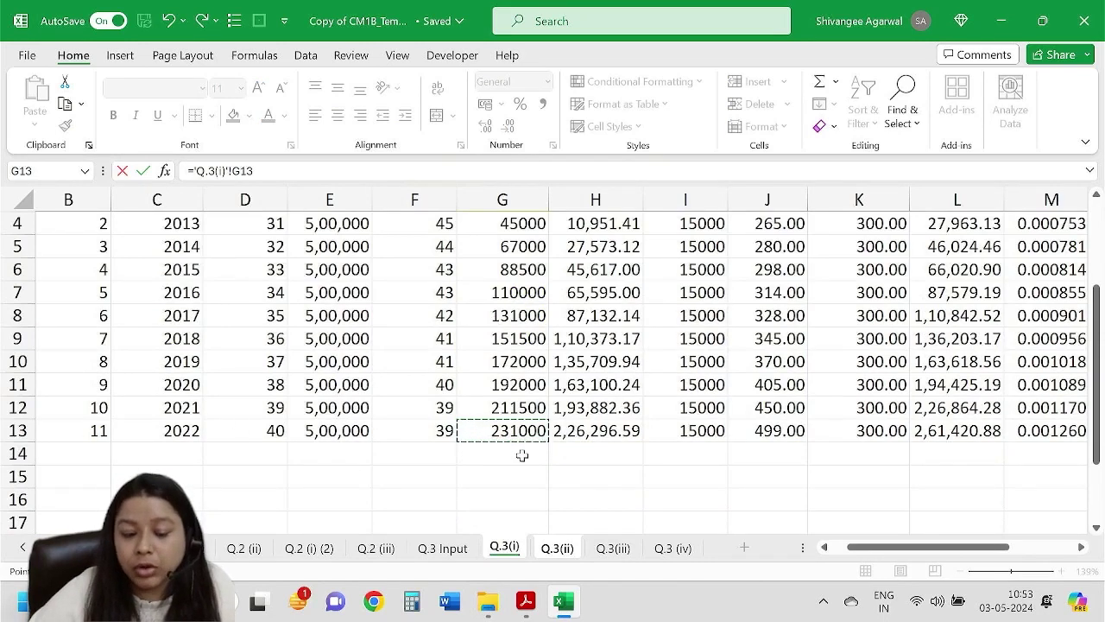
{"action": "scroll", "coordinate": [499, 449], "scroll_direction": "up", "scroll_amount": 1}
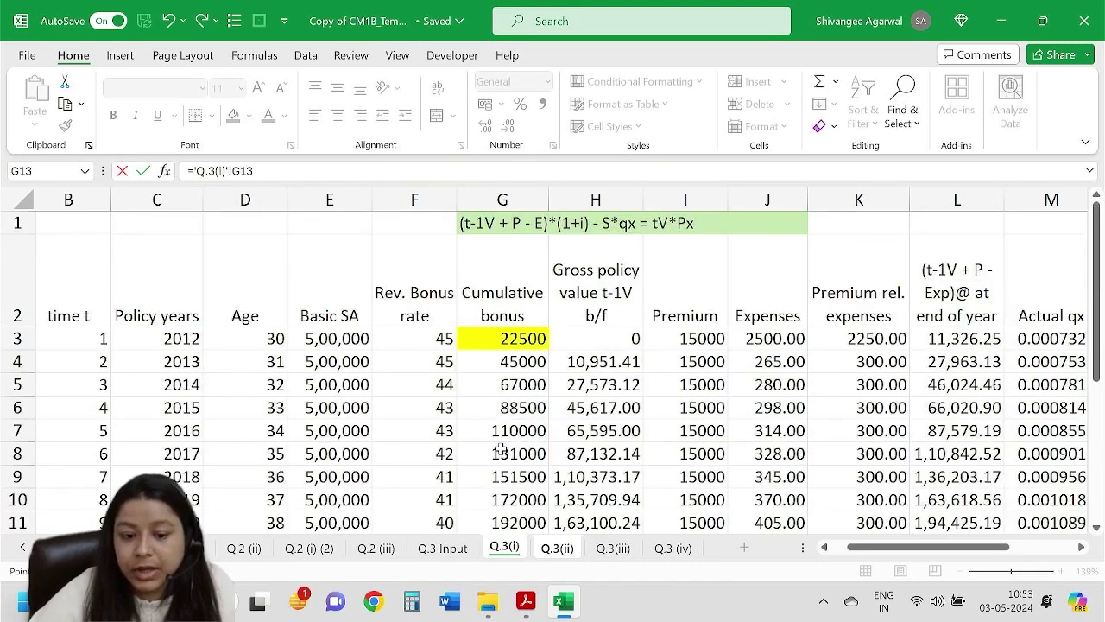
{"action": "scroll", "coordinate": [499, 447], "scroll_direction": "down", "scroll_amount": 2}
{"action": "key", "text": "ctrl+Page_Down"}
{"action": "left_click", "coordinate": [615, 317]}
Examine the Cumulative bonus formula in G7 to see how it builds on the linked bonus in G6.
{"action": "left_click", "coordinate": [614, 343]}
{"action": "double_click", "coordinate": [615, 341]}
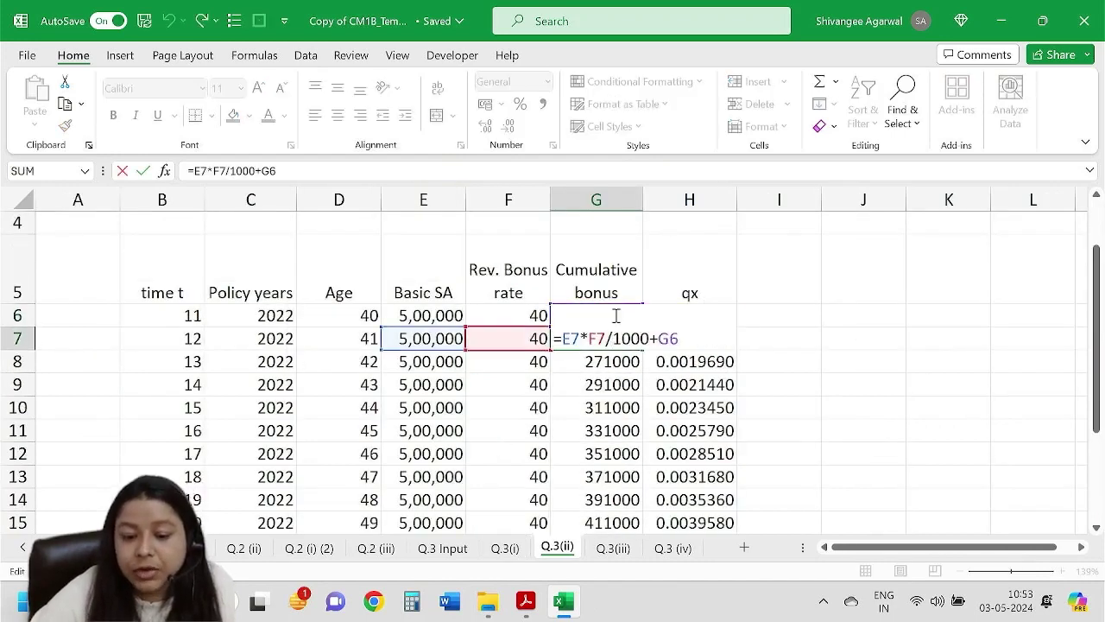
{"action": "key", "text": "Return"}
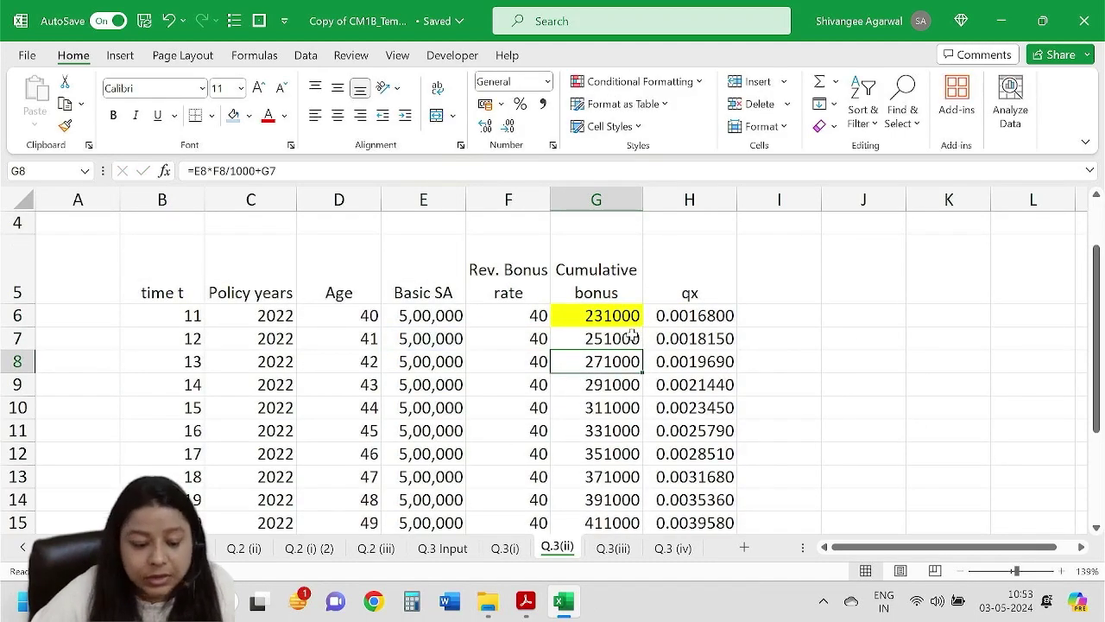
{"action": "left_click", "coordinate": [633, 335]}
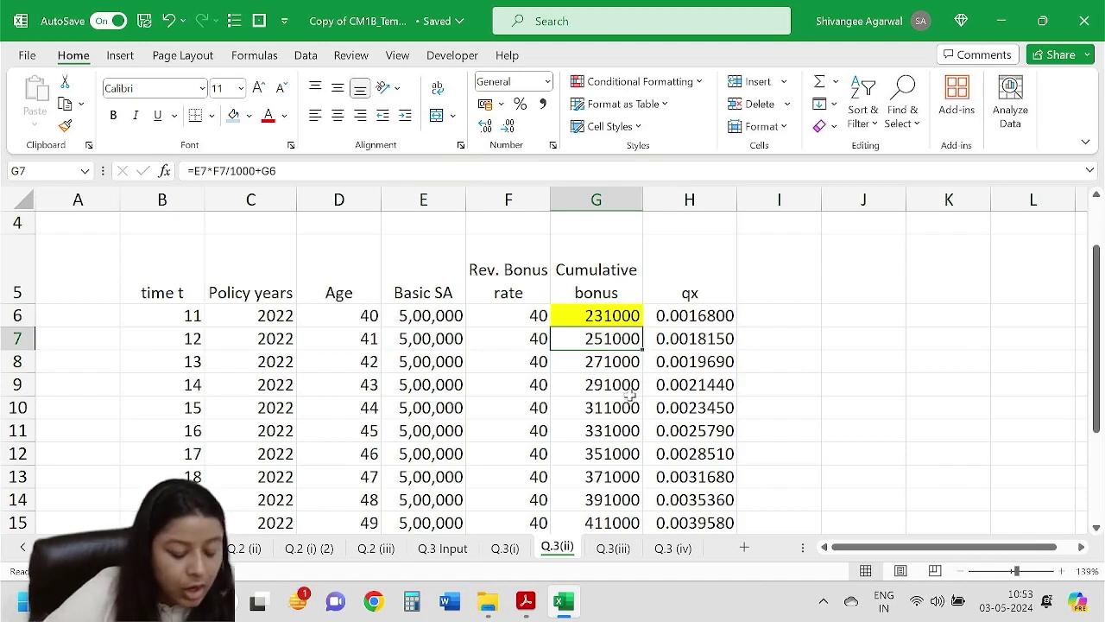
{"action": "double_click", "coordinate": [641, 348]}
Clear the Rev. Bonus rate for time 11 in F6.
{"action": "left_click", "coordinate": [528, 320]}
{"action": "key", "text": "Delete"}
{"action": "left_click", "coordinate": [604, 340]}
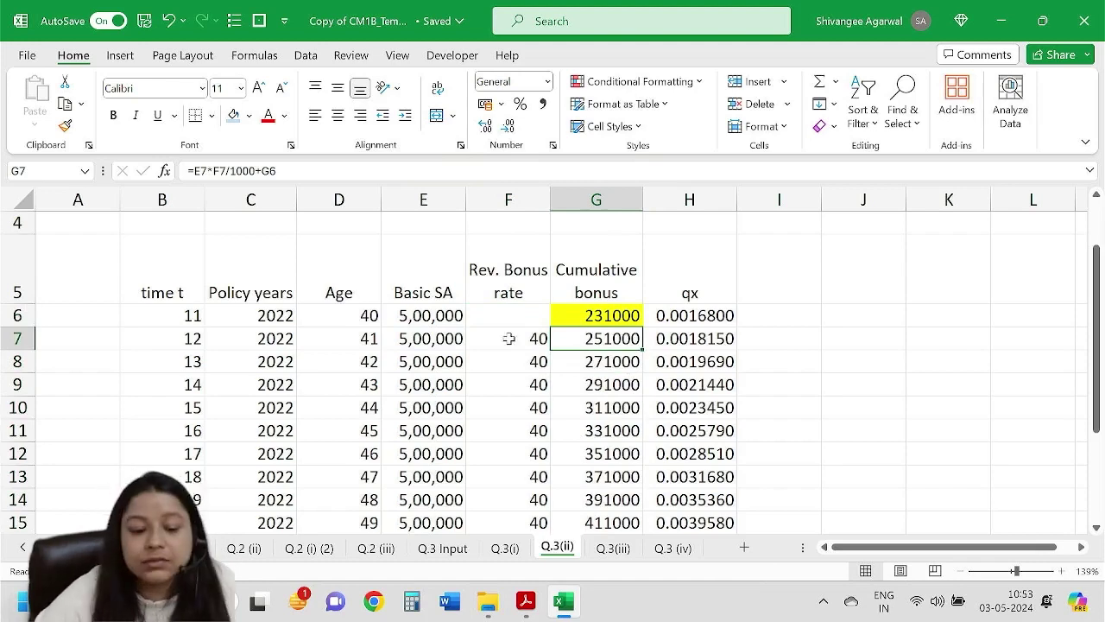
Set the policy year in C7 to 2023 and extend the yearly series from C6:C7 down to C20.
{"action": "left_click", "coordinate": [175, 316]}
{"action": "scroll", "coordinate": [225, 359], "scroll_direction": "down", "scroll_amount": 1}
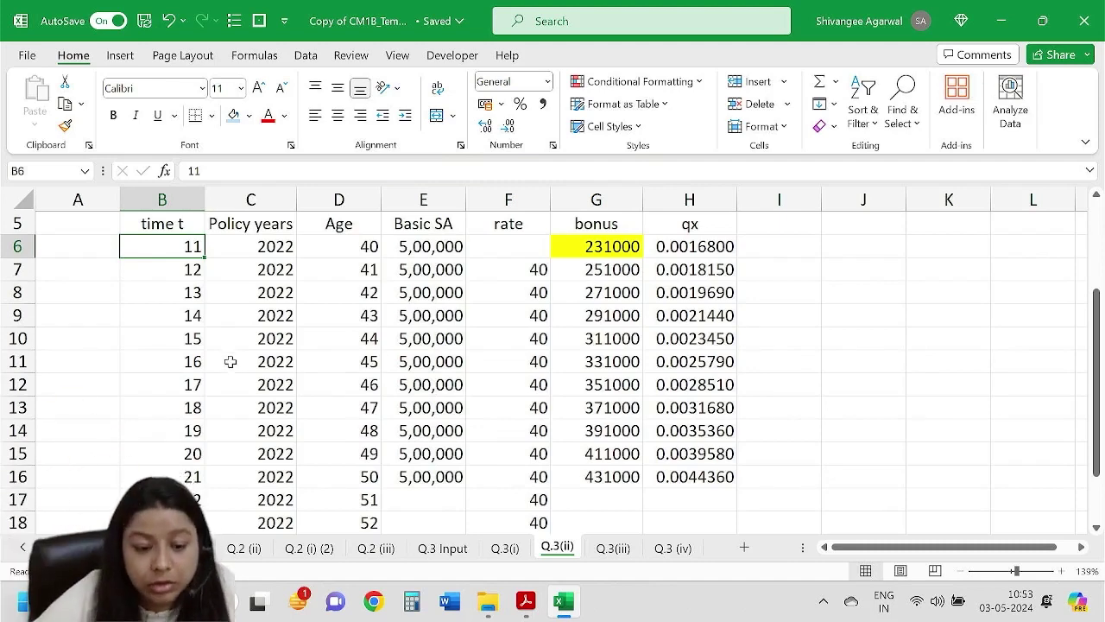
{"action": "scroll", "coordinate": [228, 359], "scroll_direction": "down", "scroll_amount": 2}
{"action": "left_click", "coordinate": [167, 430]}
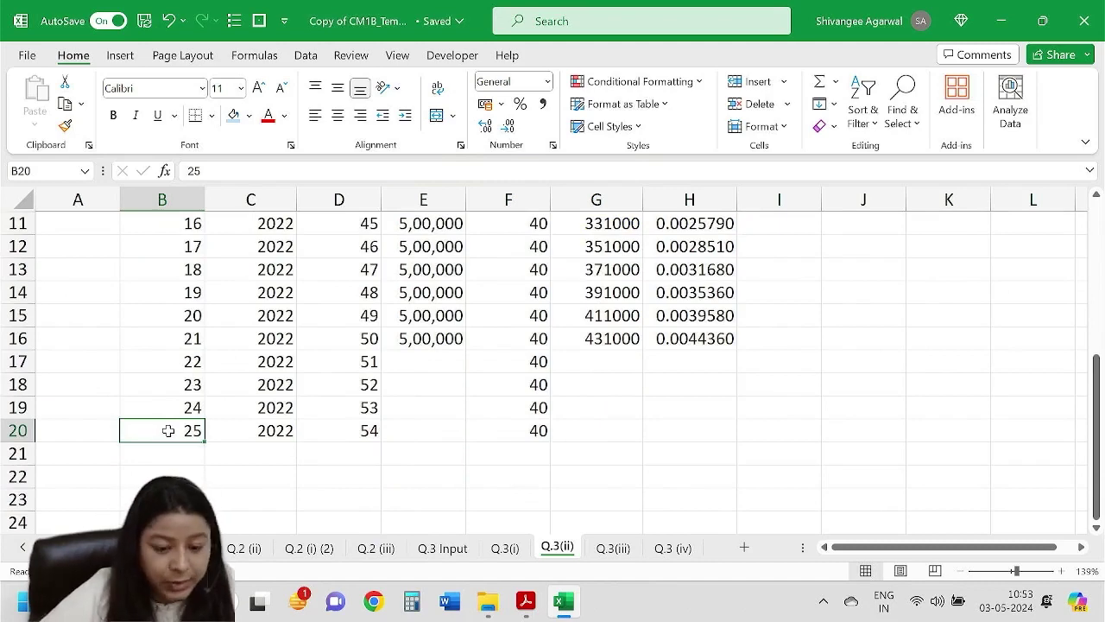
{"action": "left_click", "coordinate": [260, 433]}
{"action": "scroll", "coordinate": [272, 363], "scroll_direction": "up", "scroll_amount": 2}
{"action": "left_click", "coordinate": [256, 270]}
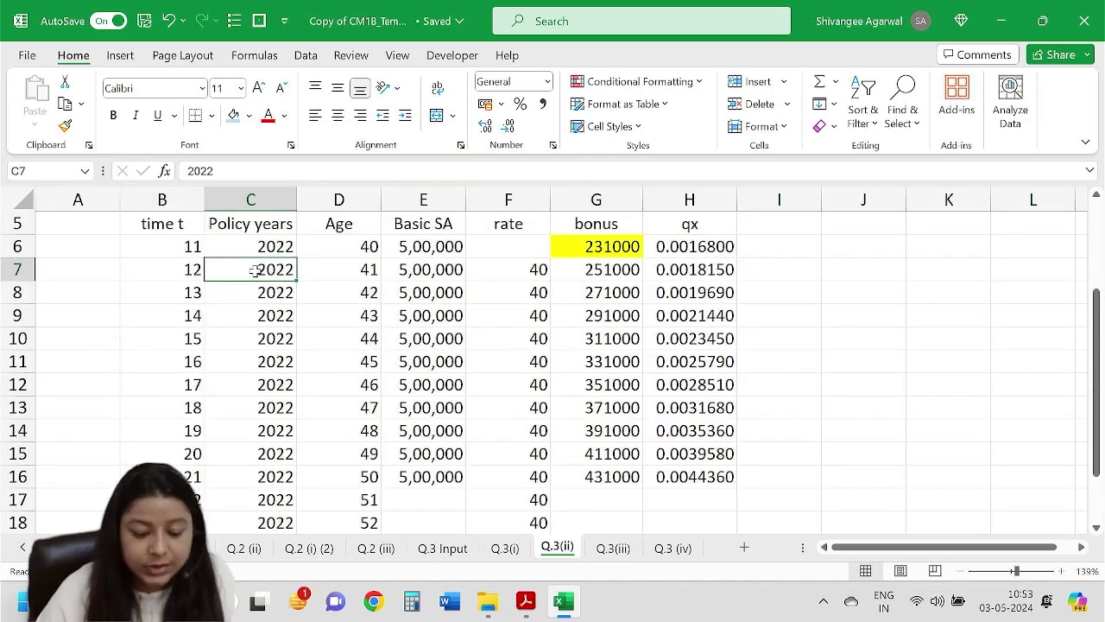
{"action": "type", "text": "2023"}
{"action": "key", "text": "Return"}
{"action": "left_click_drag", "start_coordinate": [256, 252], "coordinate": [289, 430]}
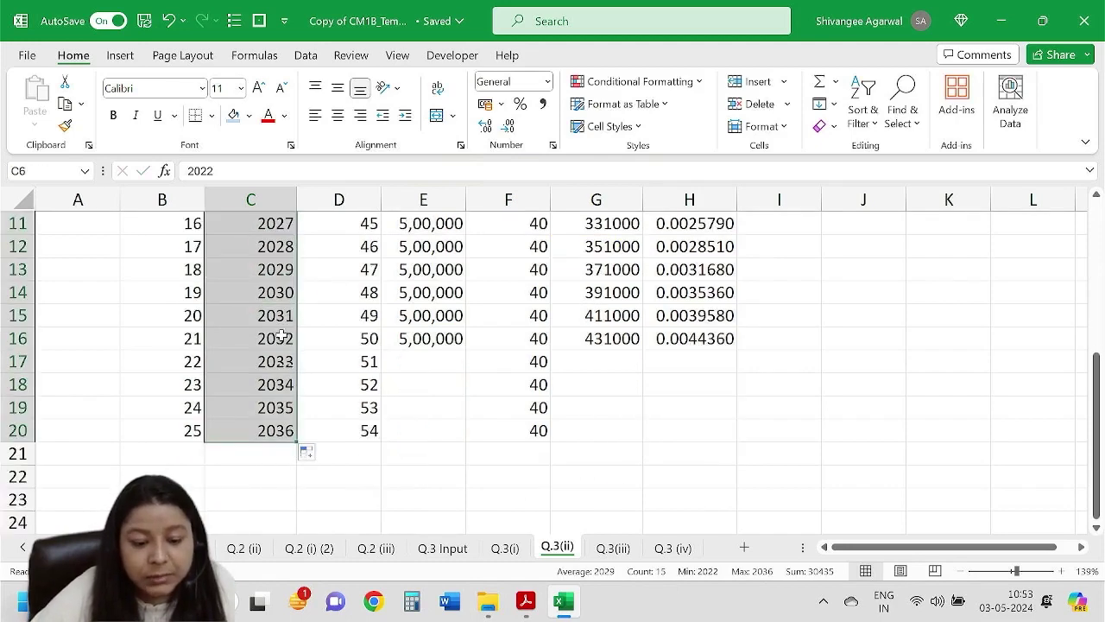
{"action": "left_click", "coordinate": [282, 430]}
{"action": "scroll", "coordinate": [411, 402], "scroll_direction": "up", "scroll_amount": 2}
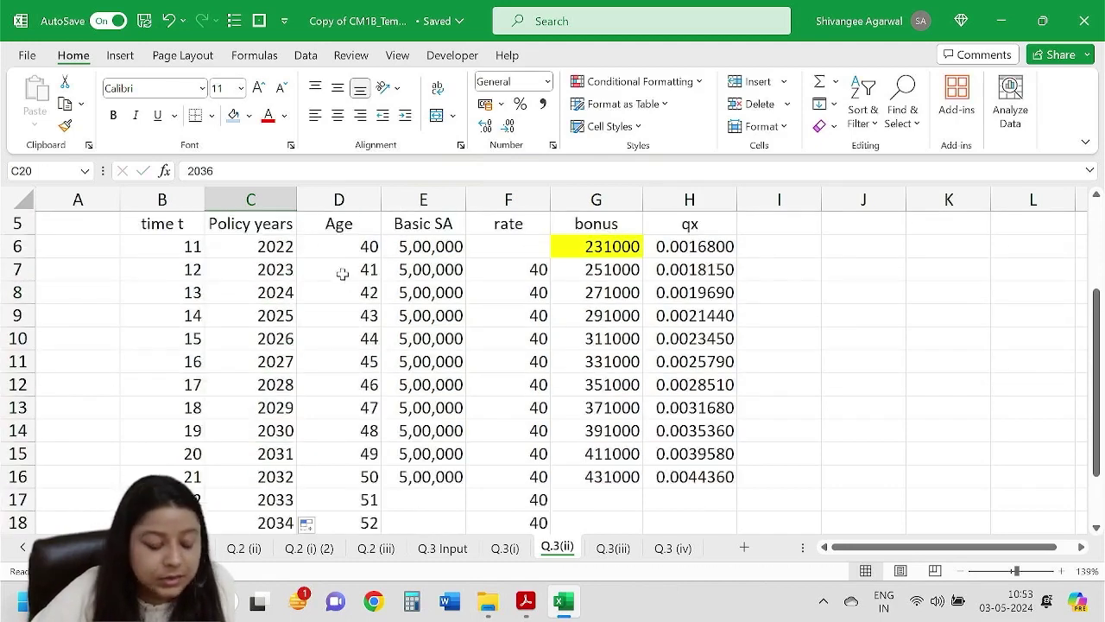
Fill the Basic SA from E16 down to E20.
{"action": "scroll", "coordinate": [422, 416], "scroll_direction": "up", "scroll_amount": 1}
{"action": "scroll", "coordinate": [436, 326], "scroll_direction": "down", "scroll_amount": 1}
{"action": "left_click", "coordinate": [455, 413]}
{"action": "double_click", "coordinate": [466, 419]}
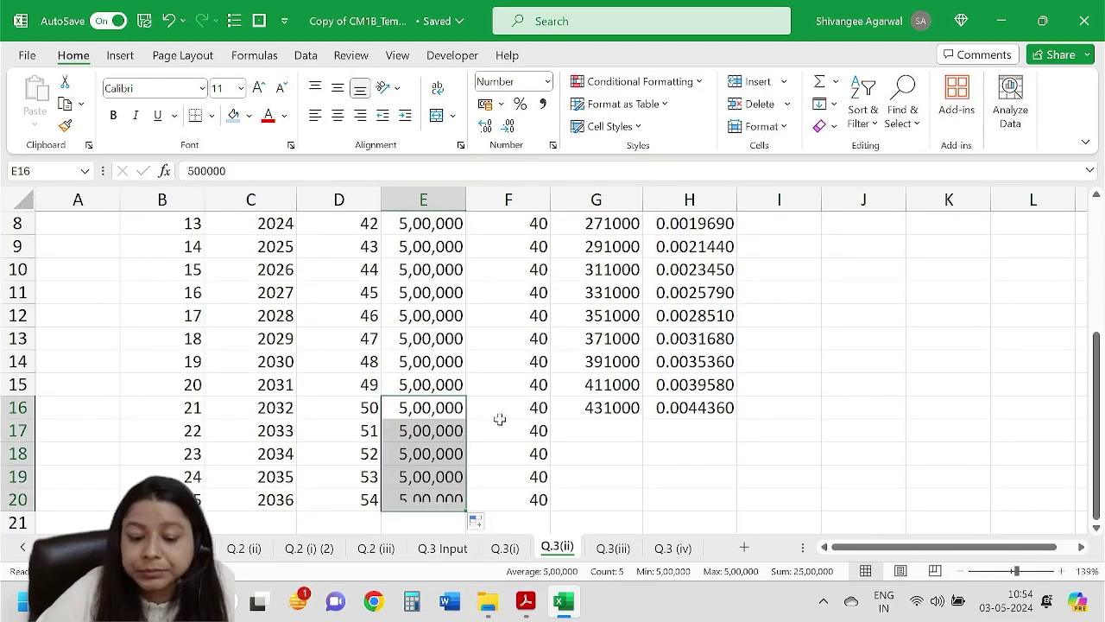
Compare the Rev. Bonus rate assumption with the 2021 and 2022 rates in F12:F13 of Q.3(i), and return to Q.3(ii).
{"action": "scroll", "coordinate": [491, 417], "scroll_direction": "up", "scroll_amount": 2}
{"action": "left_click", "coordinate": [527, 340]}
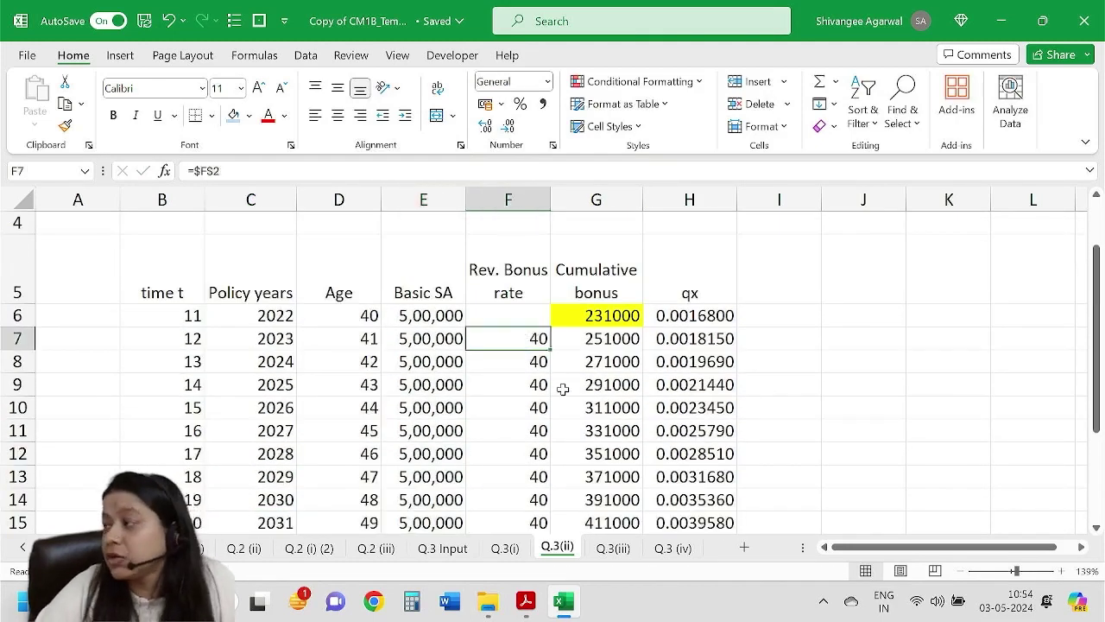
{"action": "scroll", "coordinate": [521, 340], "scroll_direction": "up", "scroll_amount": 1}
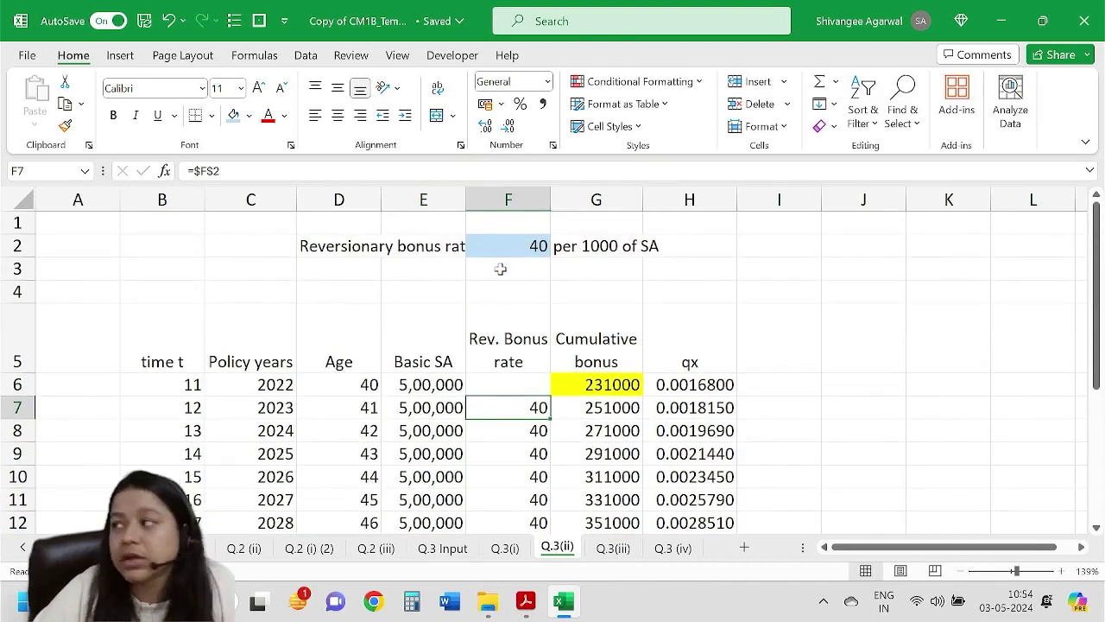
{"action": "left_click", "coordinate": [505, 547]}
{"action": "scroll", "coordinate": [614, 381], "scroll_direction": "up", "scroll_amount": 1}
{"action": "left_click_drag", "start_coordinate": [432, 338], "coordinate": [434, 363]}
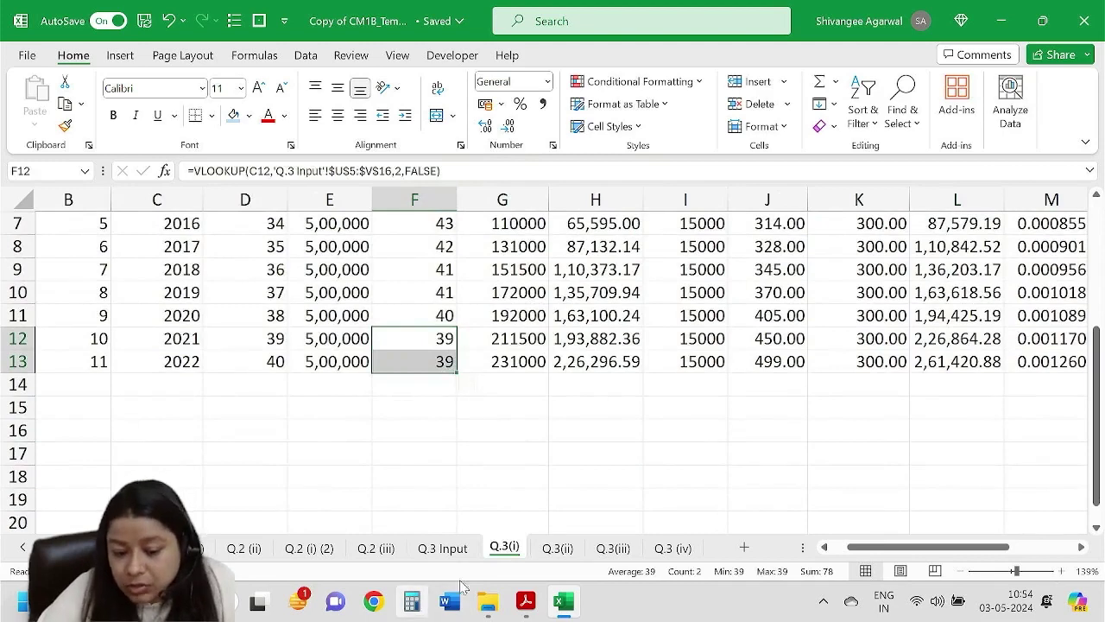
{"action": "left_click", "coordinate": [557, 547]}
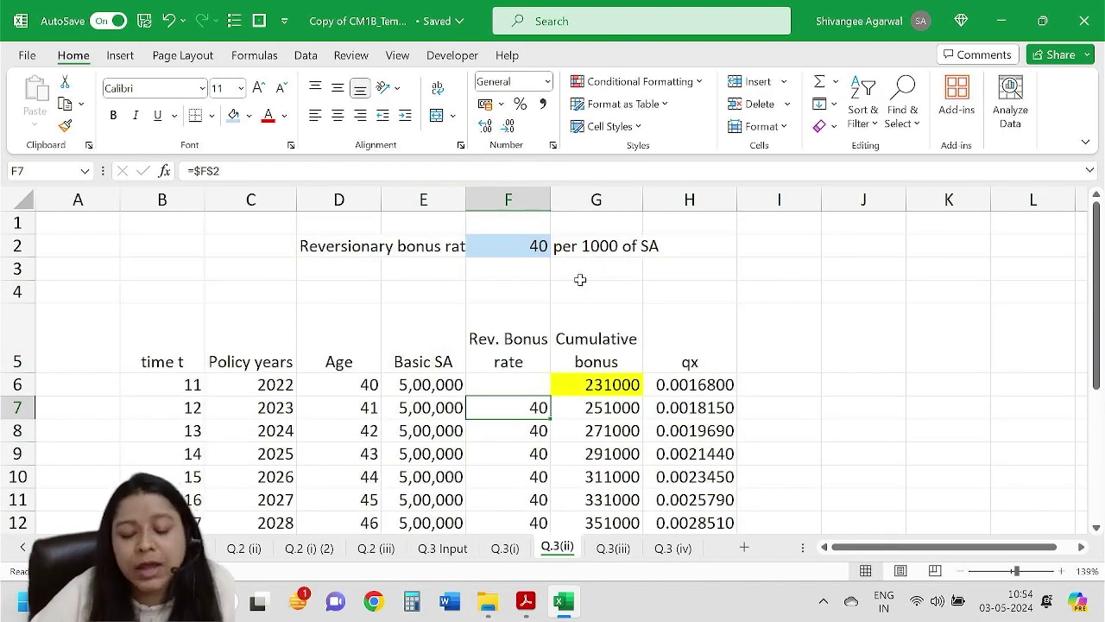
Examine the Cumulative bonus formulas in G6 and G7 and the mortality lookup for qx in H6.
{"action": "scroll", "coordinate": [580, 279], "scroll_direction": "down", "scroll_amount": 1}
{"action": "left_click", "coordinate": [613, 315]}
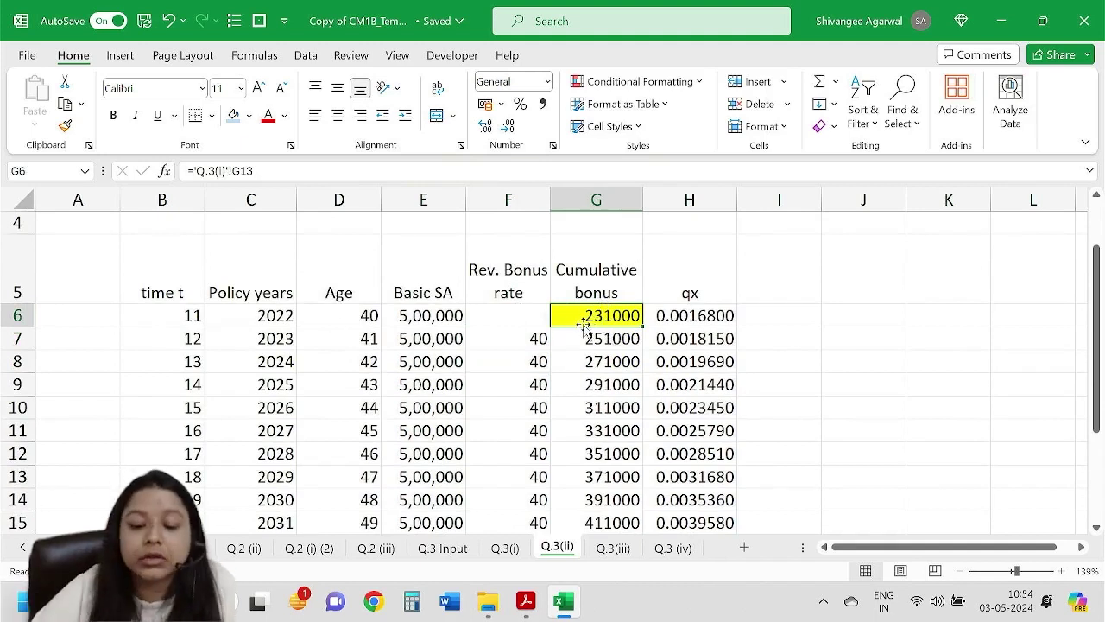
{"action": "left_click", "coordinate": [608, 345]}
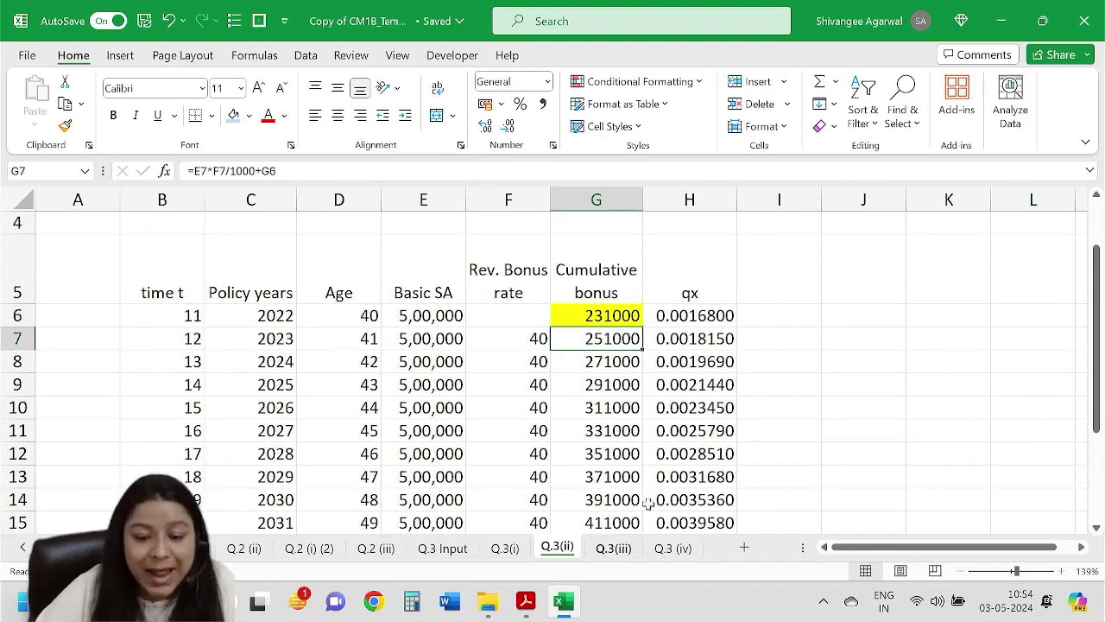
{"action": "left_click", "coordinate": [706, 316]}
{"action": "double_click", "coordinate": [706, 316]}
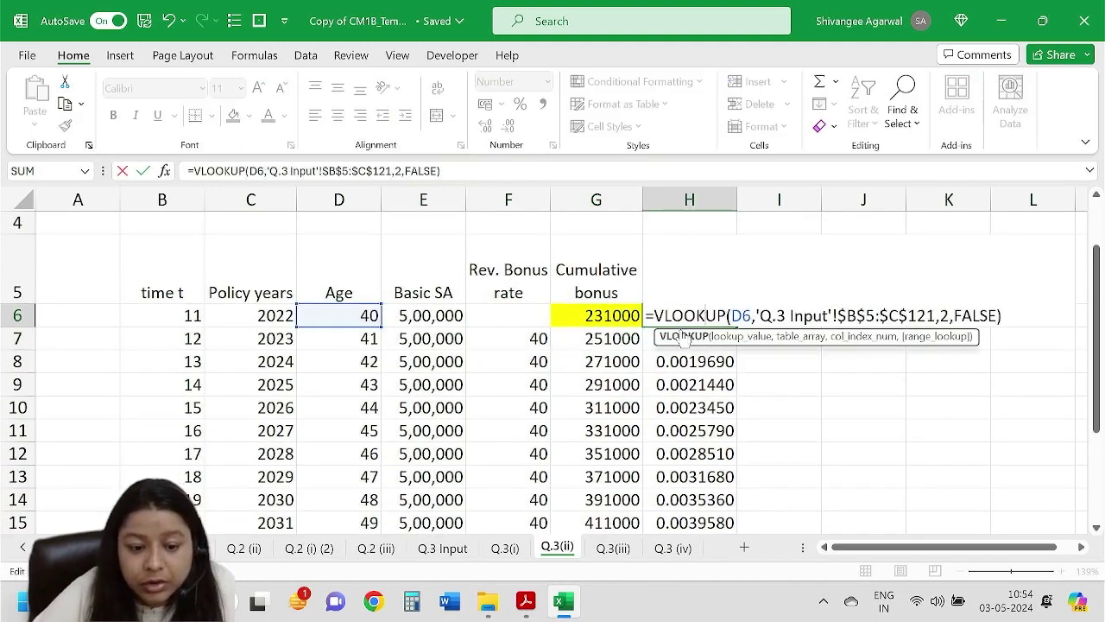
{"action": "key", "text": "Return"}
{"action": "left_click", "coordinate": [730, 316]}
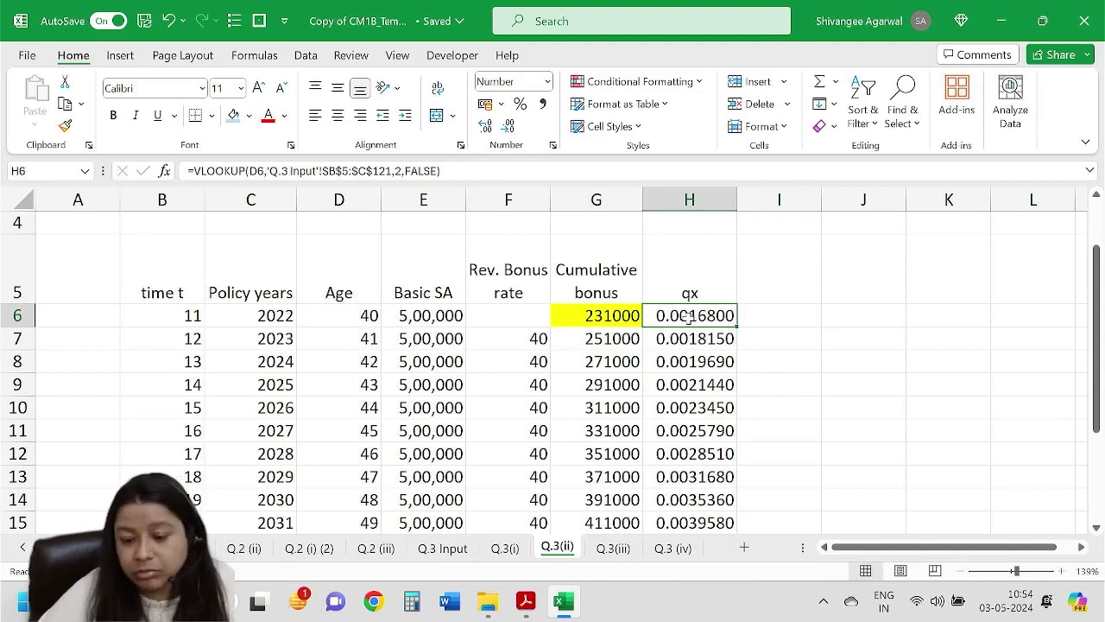
Add a px column headed in I5, calculate it in I6 as =1-H6, and fill the formula down the table.
{"action": "left_click", "coordinate": [762, 301]}
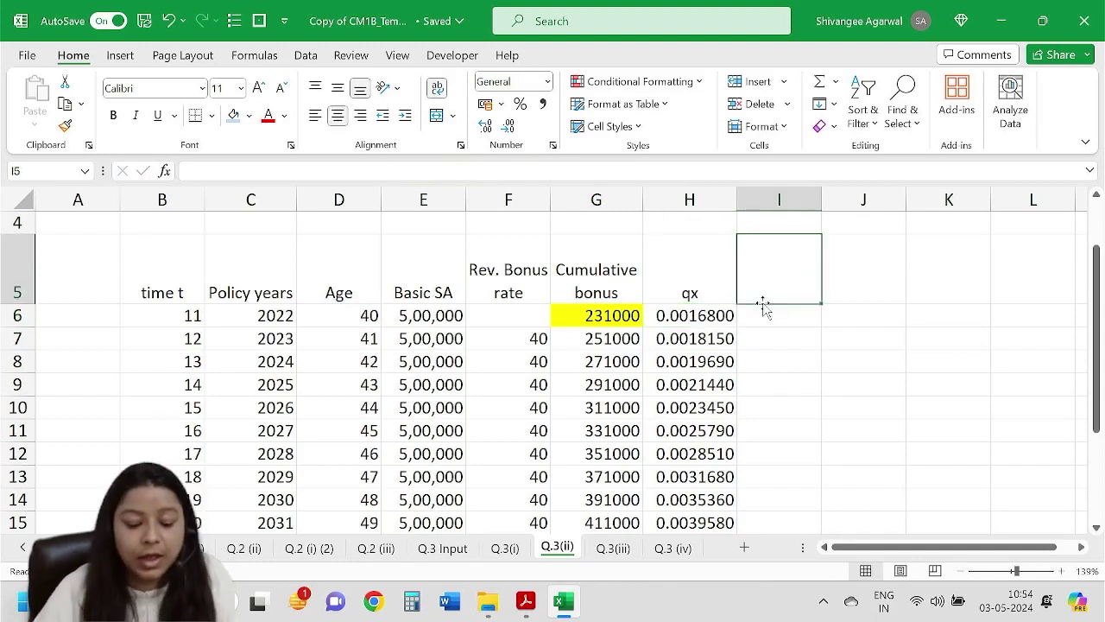
{"action": "type", "text": "px"}
{"action": "key", "text": "Return"}
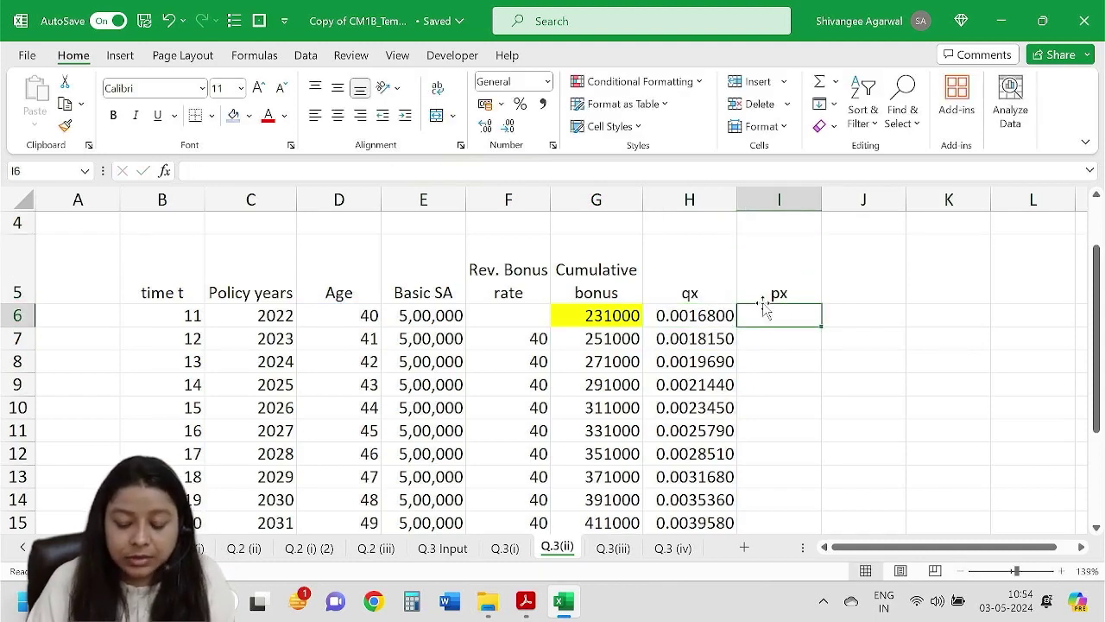
{"action": "type", "text": "=1-"}
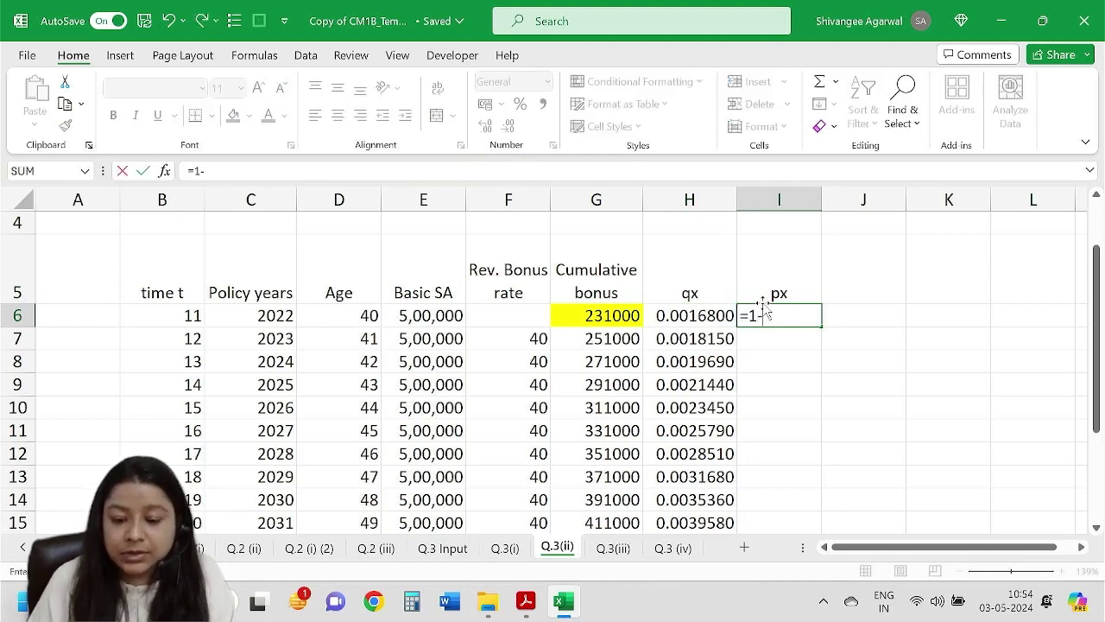
{"action": "key", "text": "Left"}
{"action": "key", "text": "Return"}
{"action": "left_click", "coordinate": [765, 309]}
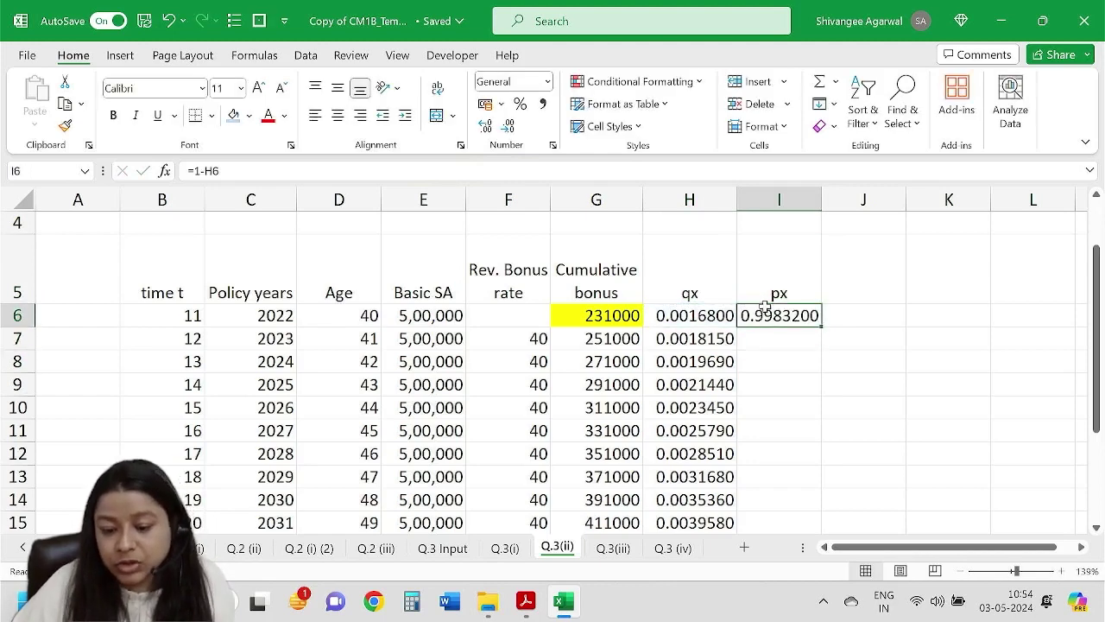
{"action": "double_click", "coordinate": [819, 324]}
Note the inflation-adjusted rate formula (i-e)/(1+e) as text in H3.
{"action": "scroll", "coordinate": [510, 291], "scroll_direction": "up", "scroll_amount": 1}
{"action": "left_click", "coordinate": [413, 273]}
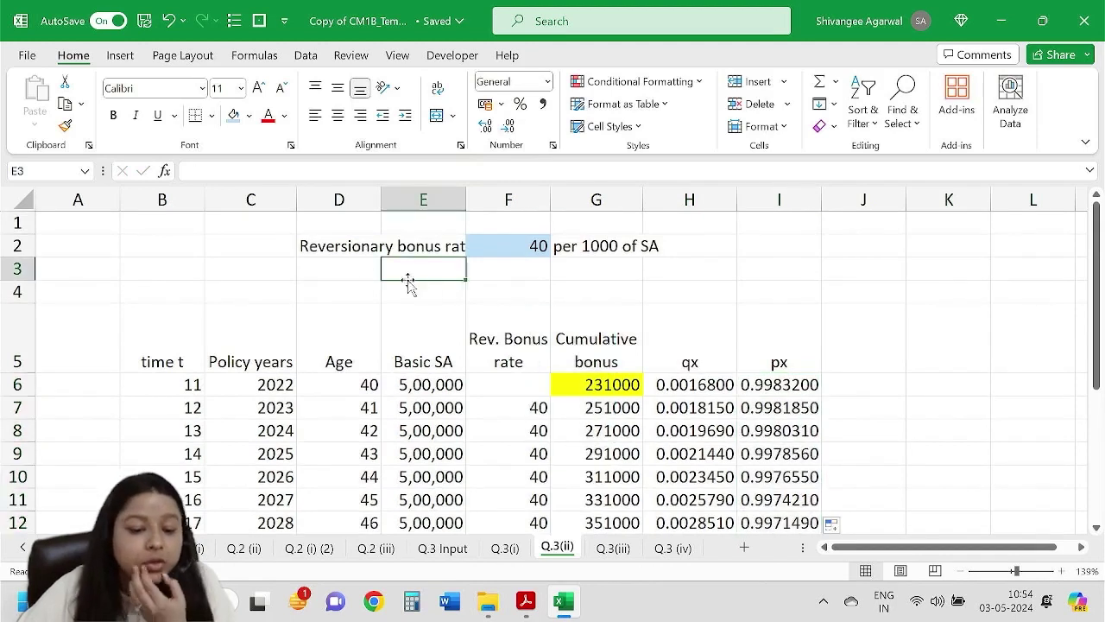
{"action": "key", "text": "Left"}
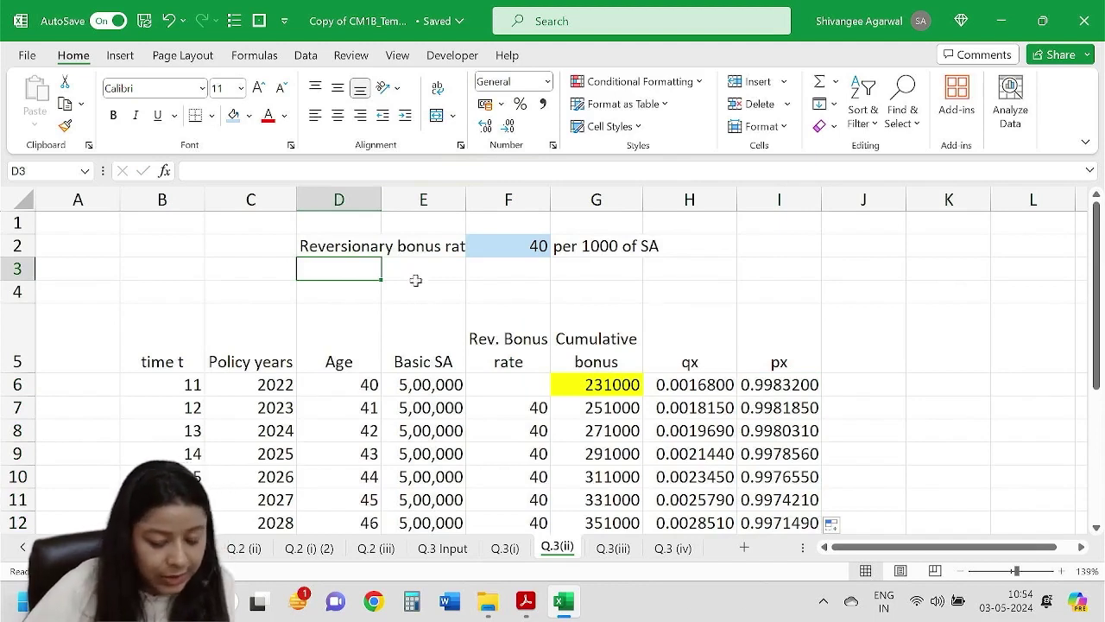
{"action": "left_click", "coordinate": [621, 273]}
{"action": "left_click", "coordinate": [670, 270]}
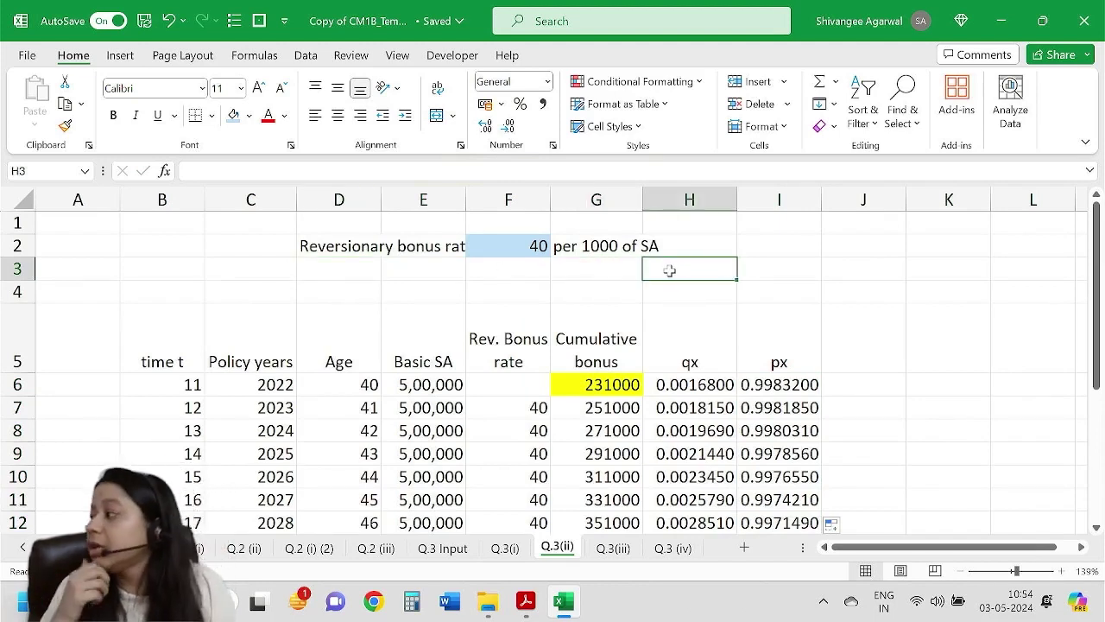
{"action": "type", "text": "("}
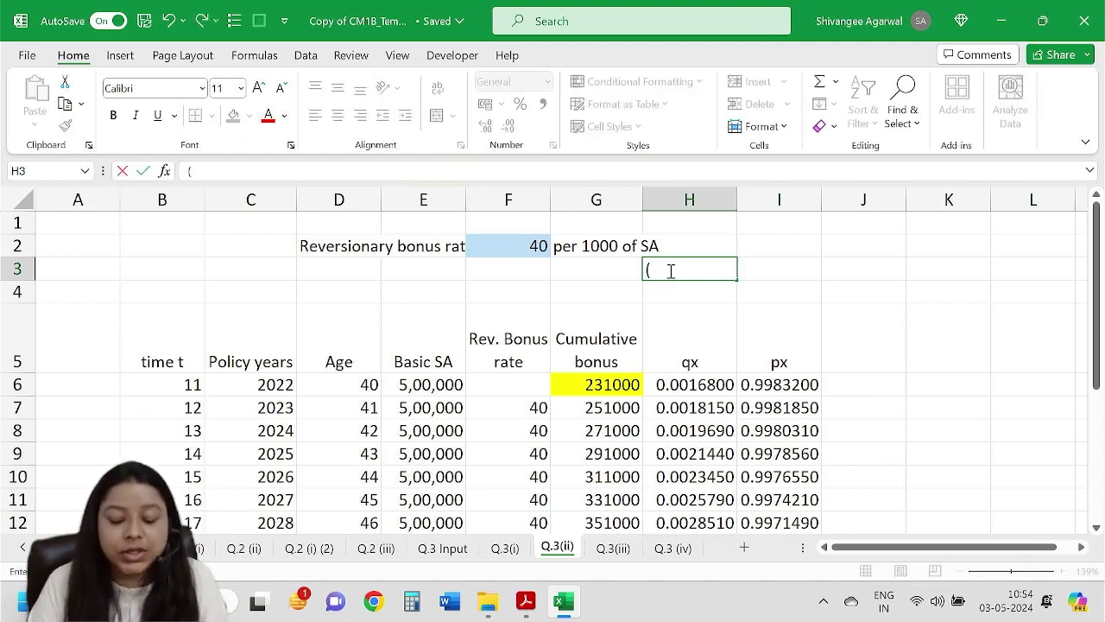
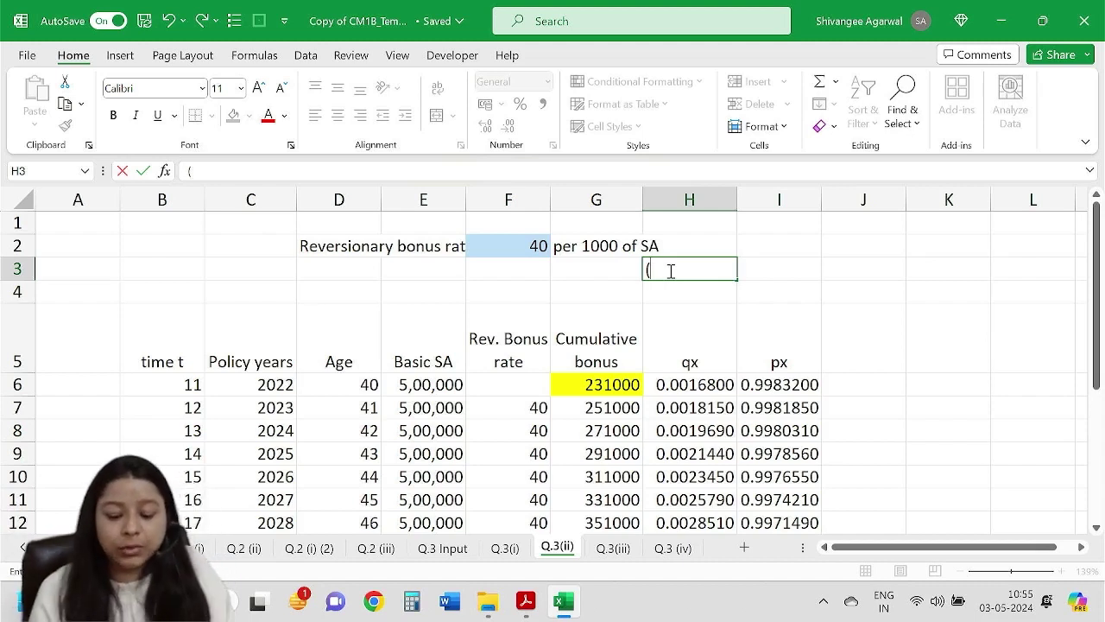
{"action": "type", "text": "i-j)"}
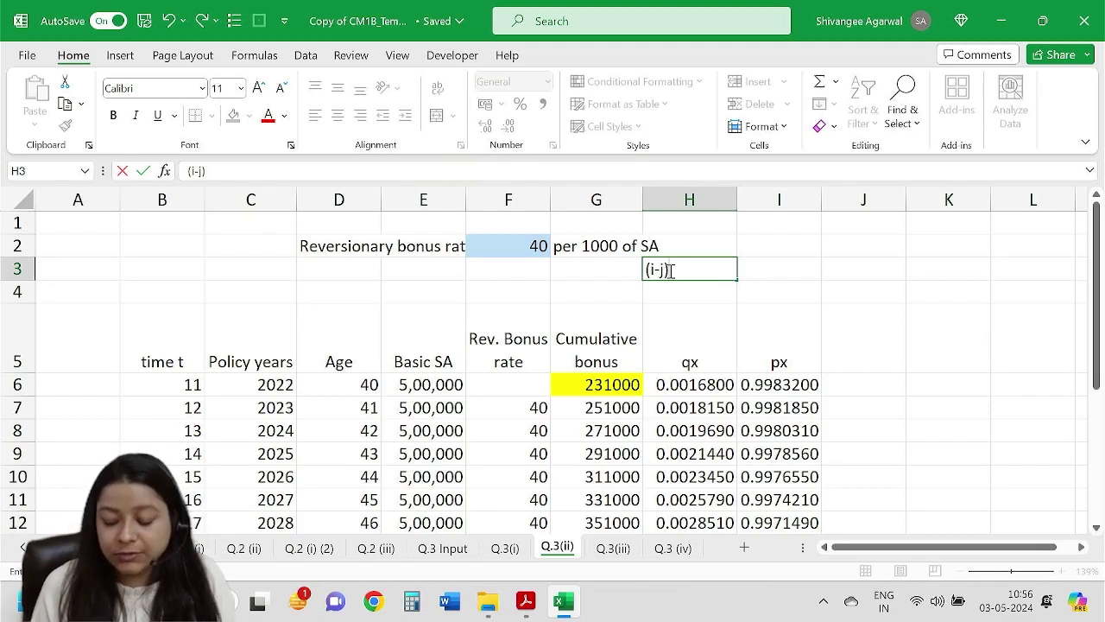
{"action": "key", "text": "BackSpace"}
{"action": "key", "text": "BackSpace"}
{"action": "type", "text": "e"}
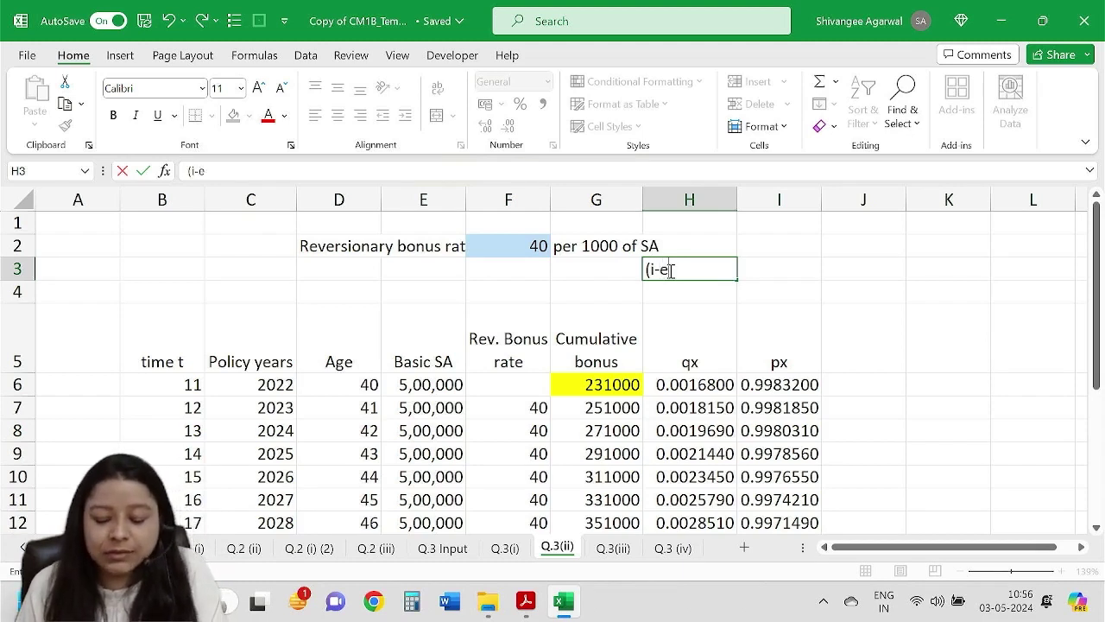
{"action": "type", "text": ")/(1+e)"}
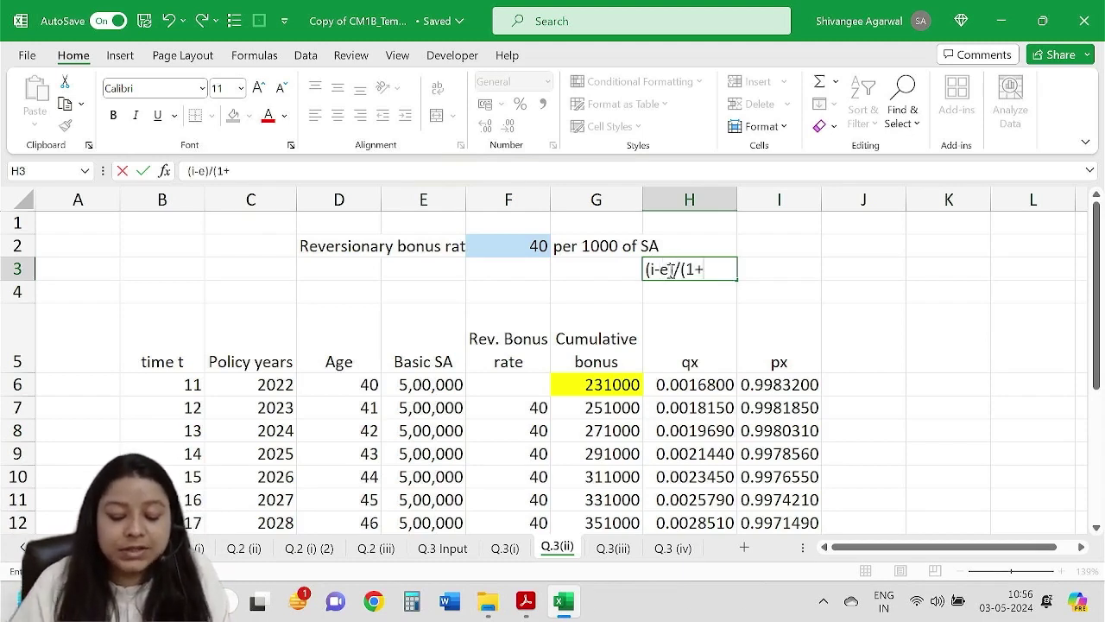
{"action": "key", "text": "Return"}
{"action": "left_click", "coordinate": [670, 270]}
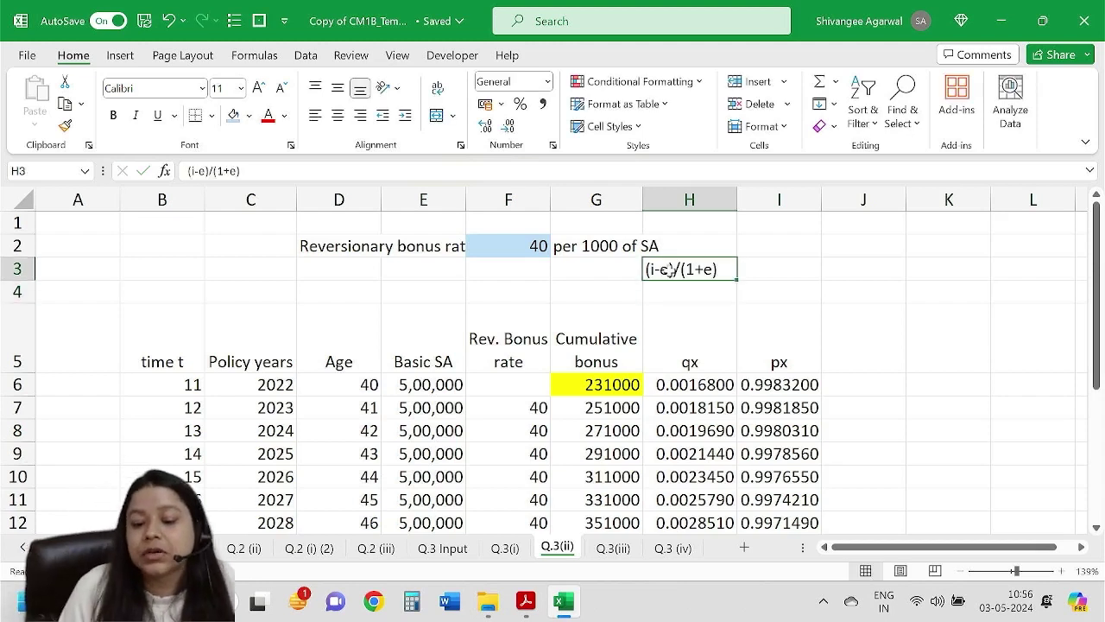
Label D3 as "inflation adj intt rate".
{"action": "left_click", "coordinate": [358, 272]}
{"action": "type", "text": "infl"}
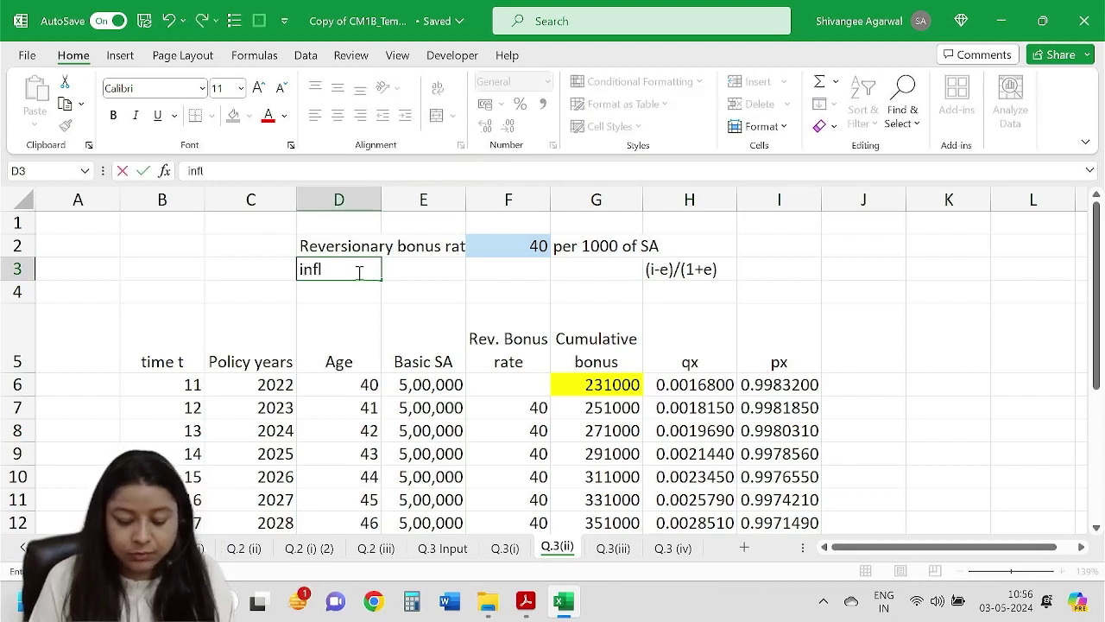
{"action": "type", "text": "ation adj"}
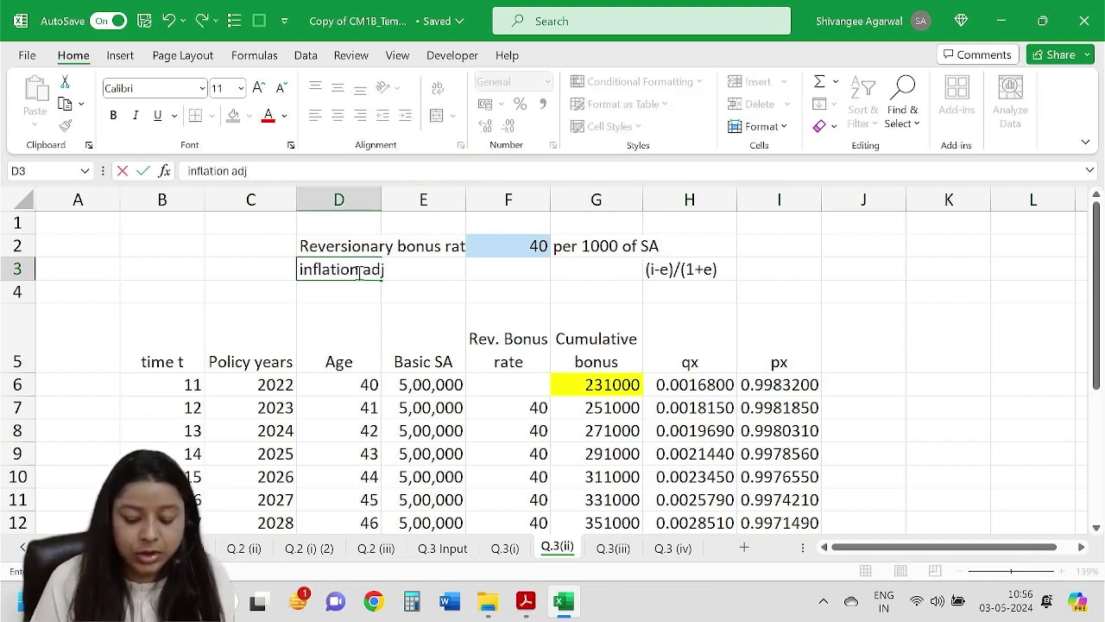
{"action": "type", "text": " intt rate"}
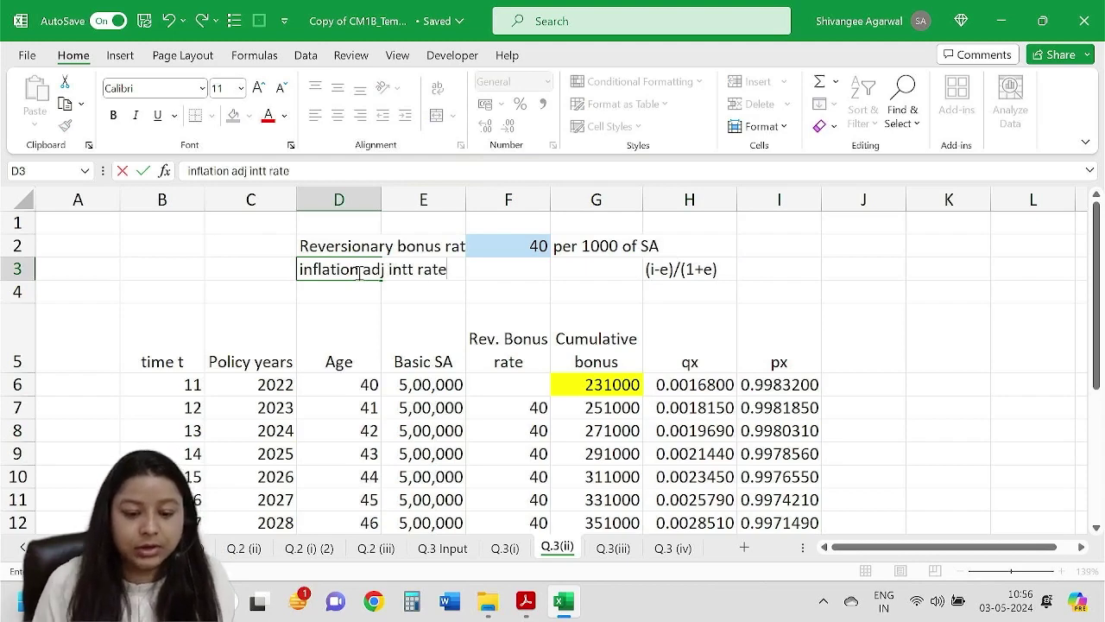
{"action": "key", "text": "Tab"}
Calculate the inflation-adjusted interest rate in F3 as (F10-F14)/(1+F14), using the Val Int rate and Inflation cells on Q.3 Input.
{"action": "key", "text": "Tab"}
{"action": "type", "text": "=("}
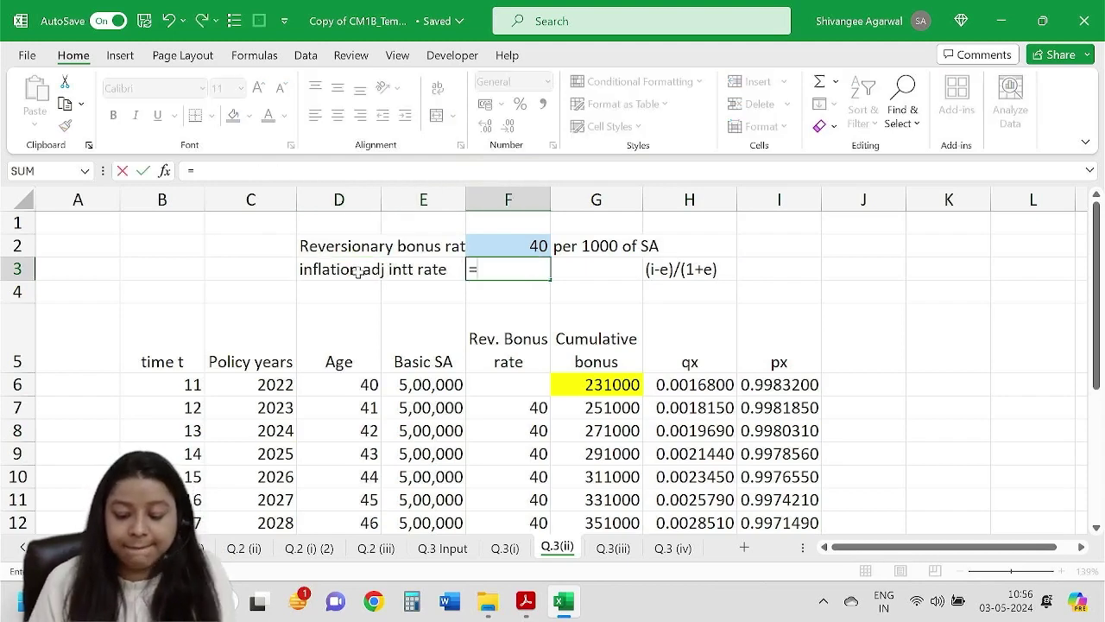
{"action": "left_click", "coordinate": [442, 548]}
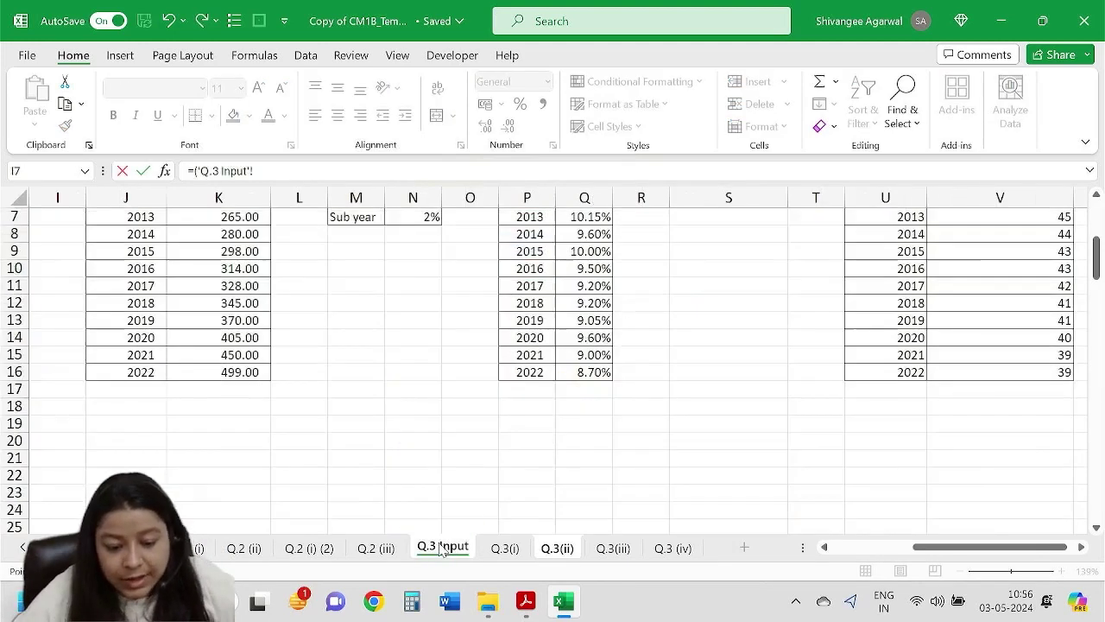
{"action": "scroll", "coordinate": [366, 373], "scroll_direction": "up", "scroll_amount": 2}
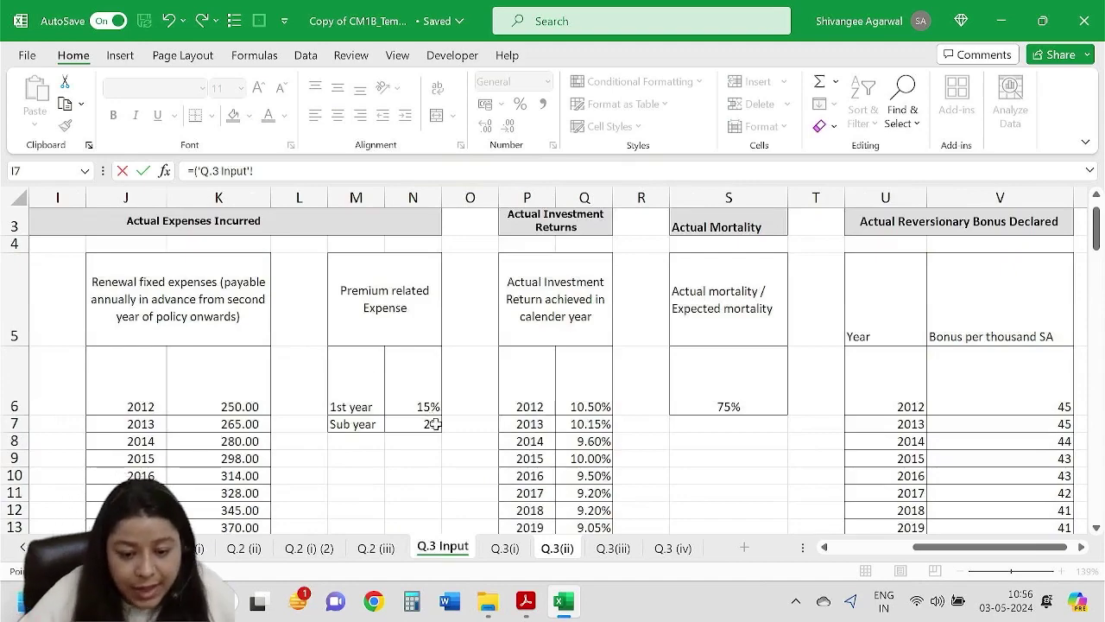
{"action": "scroll", "coordinate": [458, 432], "scroll_direction": "up", "scroll_amount": 1}
{"action": "left_click_drag", "start_coordinate": [950, 546], "coordinate": [677, 518]}
{"action": "scroll", "coordinate": [306, 426], "scroll_direction": "down", "scroll_amount": 2}
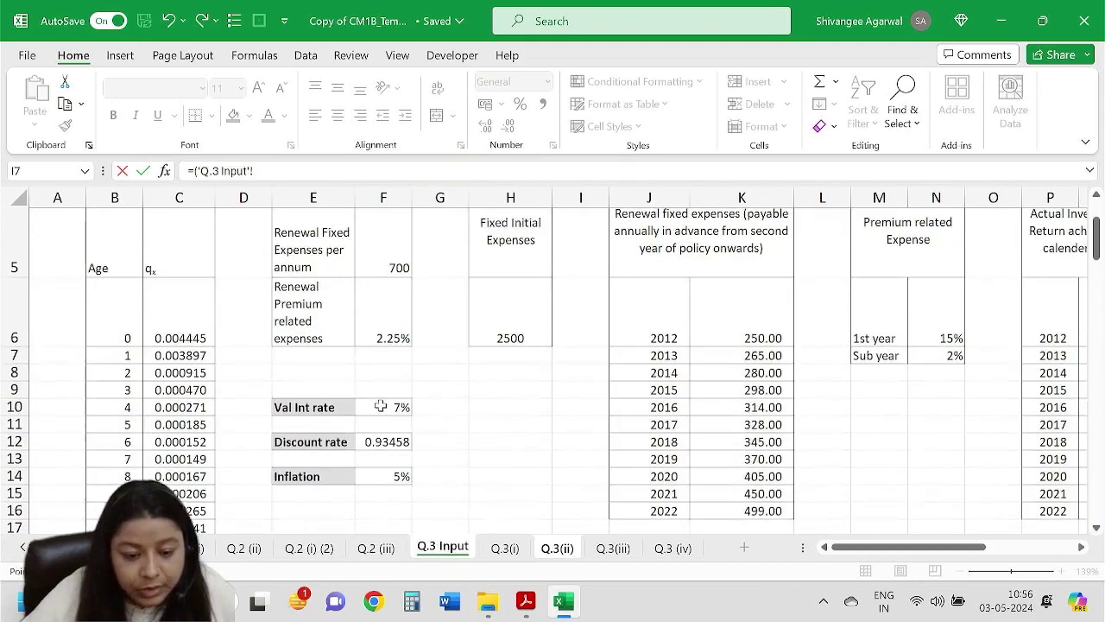
{"action": "left_click", "coordinate": [379, 361]}
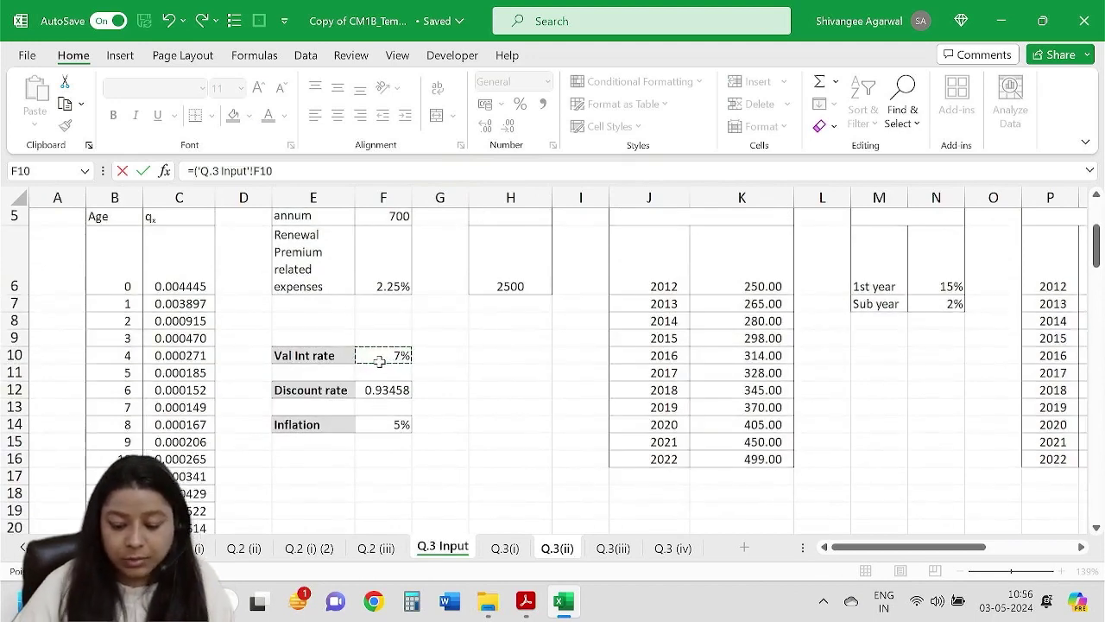
{"action": "type", "text": "-"}
{"action": "left_click", "coordinate": [394, 422]}
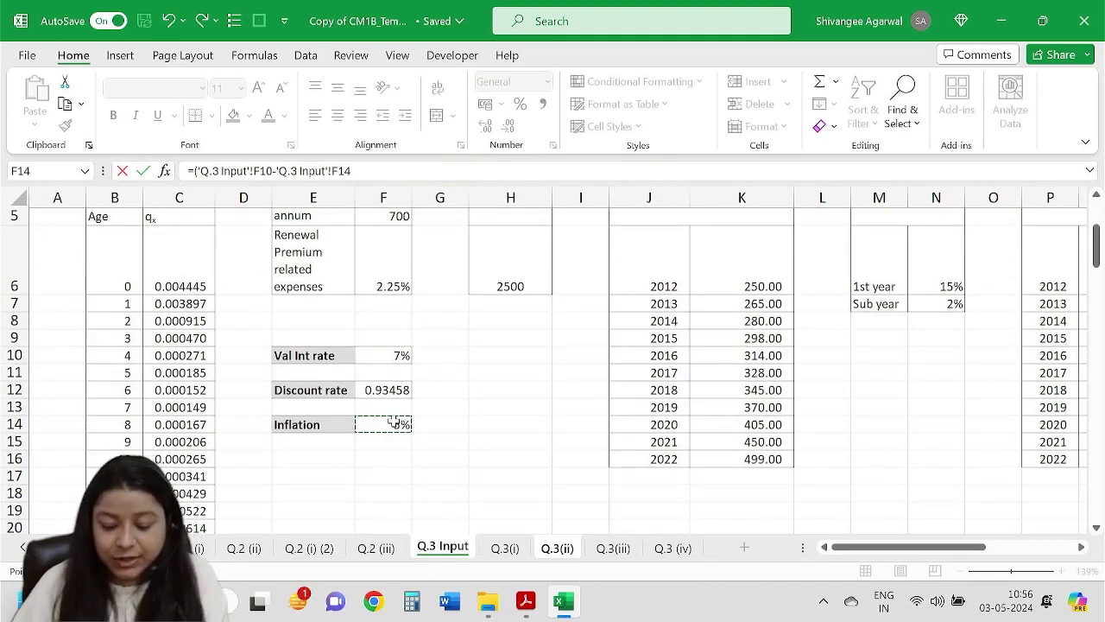
{"action": "type", "text": ")/("}
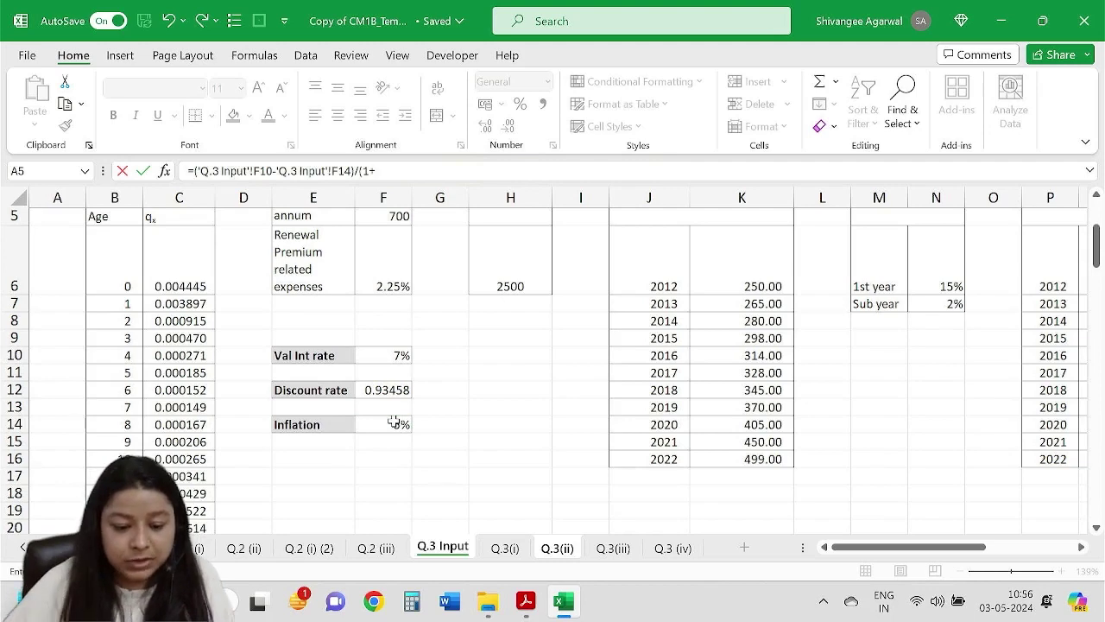
{"action": "type", "text": "1+"}
{"action": "left_click", "coordinate": [393, 422]}
{"action": "key", "text": "Return"}
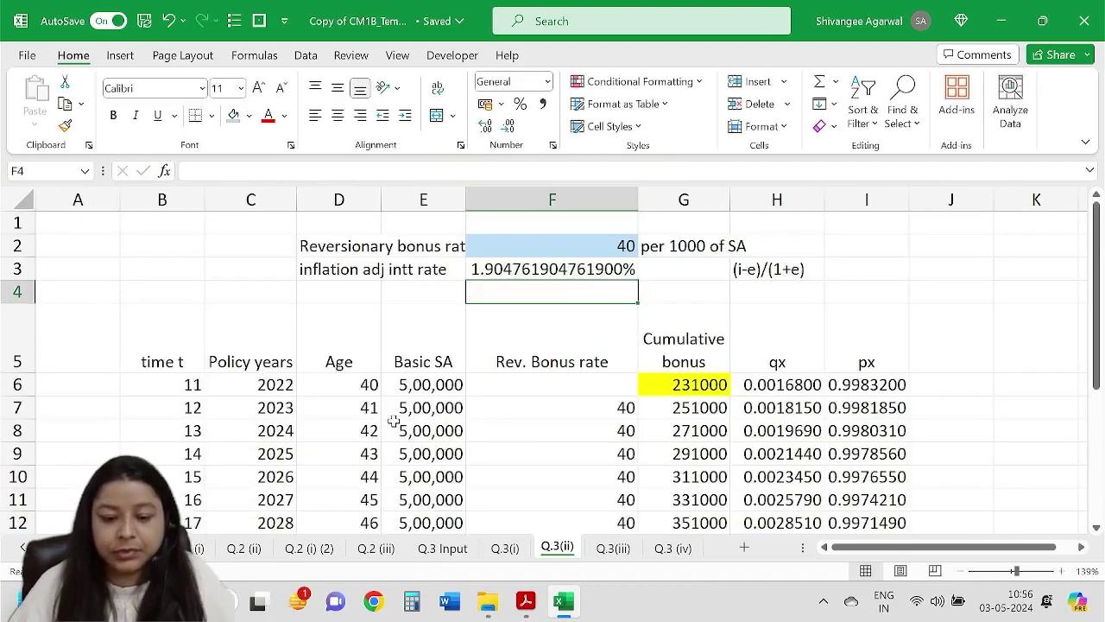
Format the rate in F3 as a number with seven decimal places and autofit the width of column F.
{"action": "left_click", "coordinate": [561, 265]}
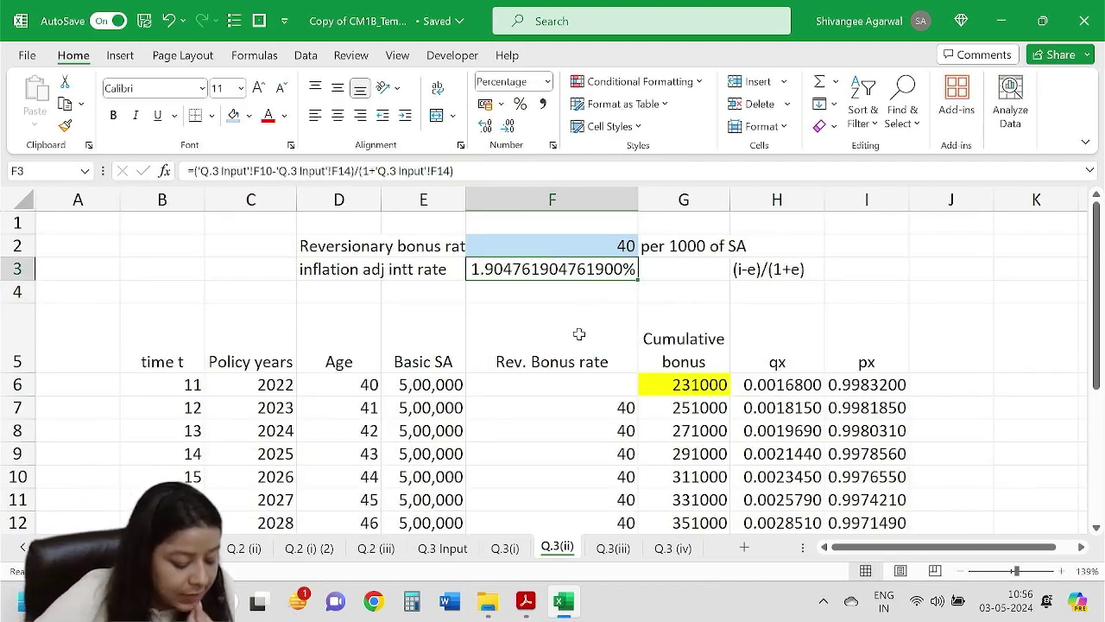
{"action": "left_click", "coordinate": [547, 82]}
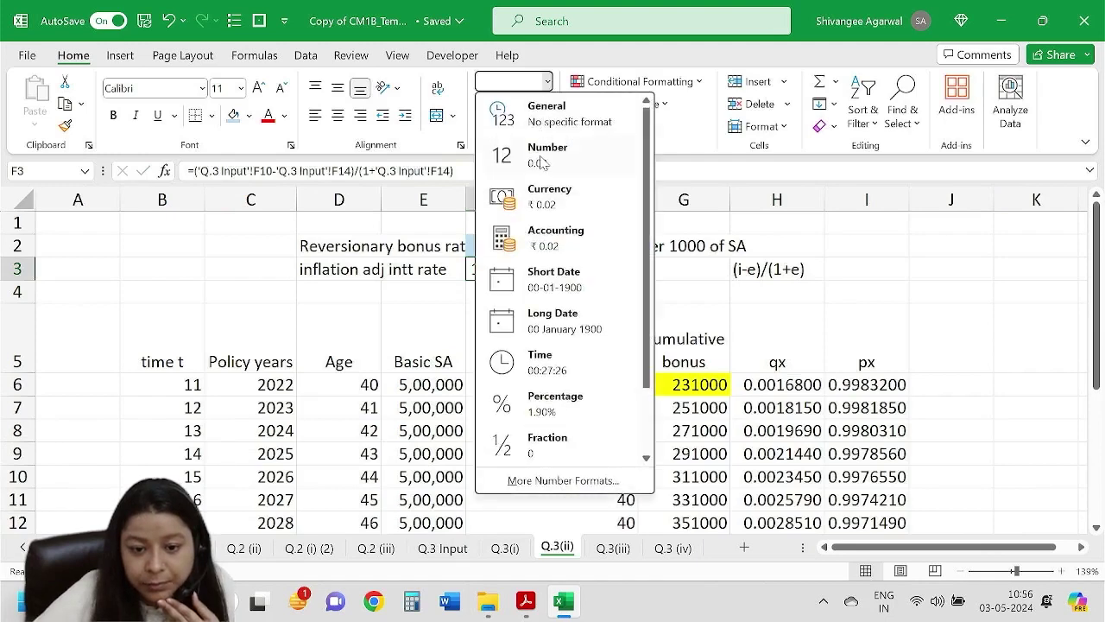
{"action": "left_click", "coordinate": [541, 163]}
{"action": "left_click", "coordinate": [486, 132]}
{"action": "left_click", "coordinate": [486, 132]}
{"action": "left_click", "coordinate": [486, 132]}
{"action": "left_click", "coordinate": [486, 133]}
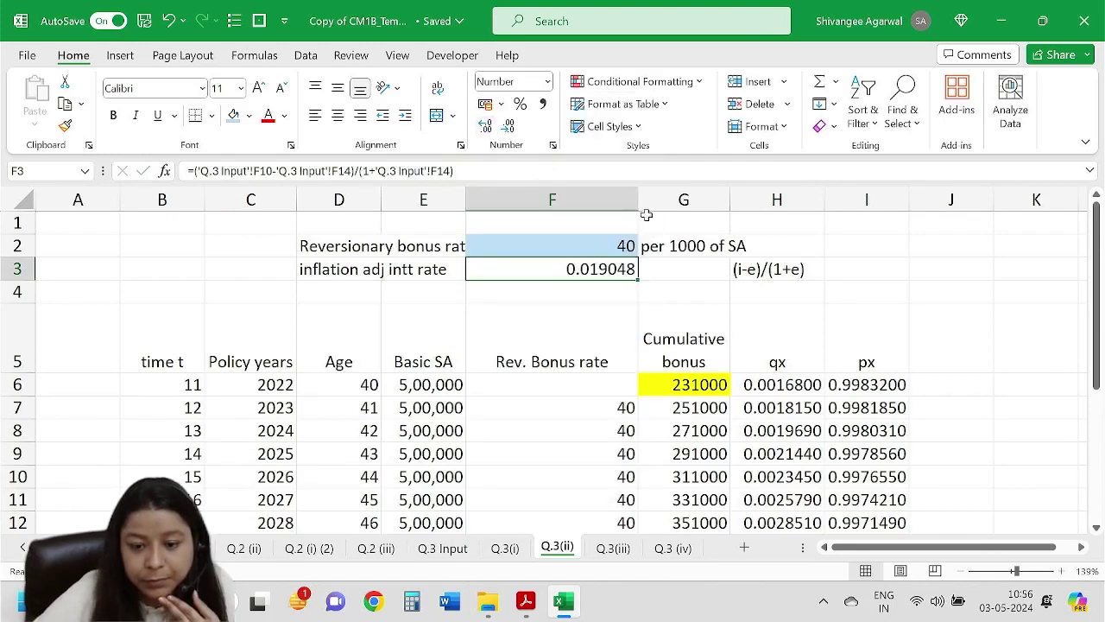
{"action": "double_click", "coordinate": [638, 199]}
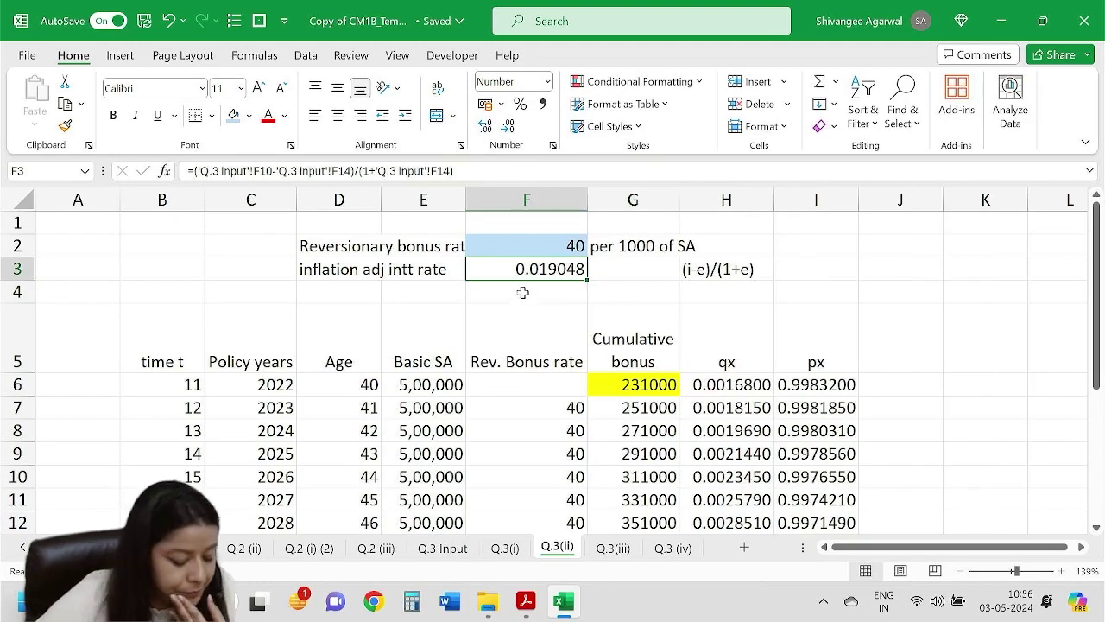
{"action": "left_click", "coordinate": [487, 131]}
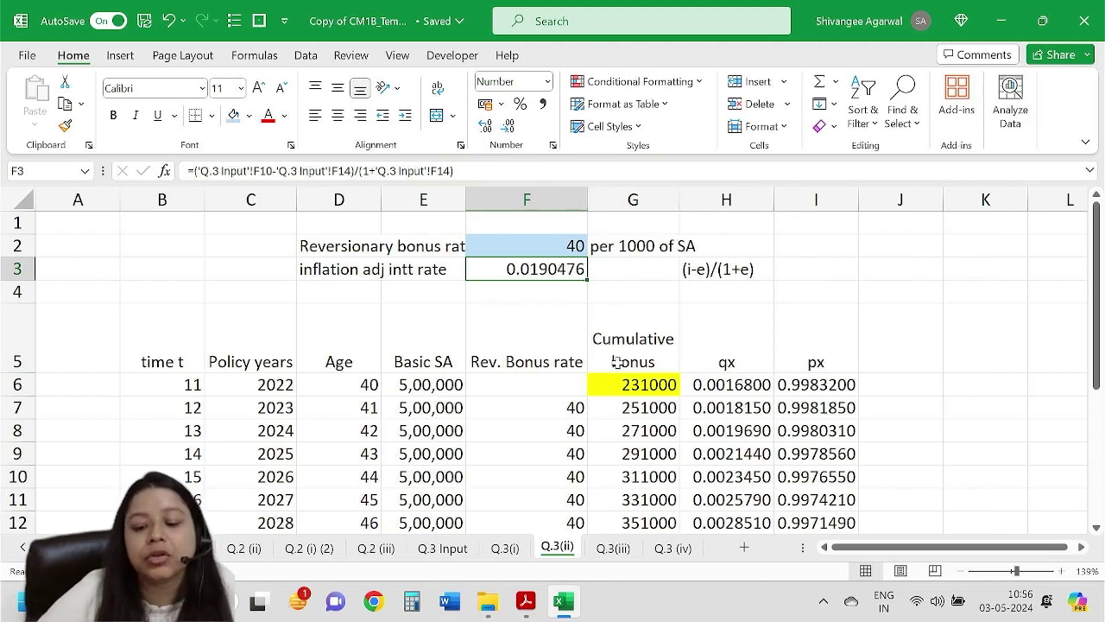
{"action": "left_click", "coordinate": [15, 290]}
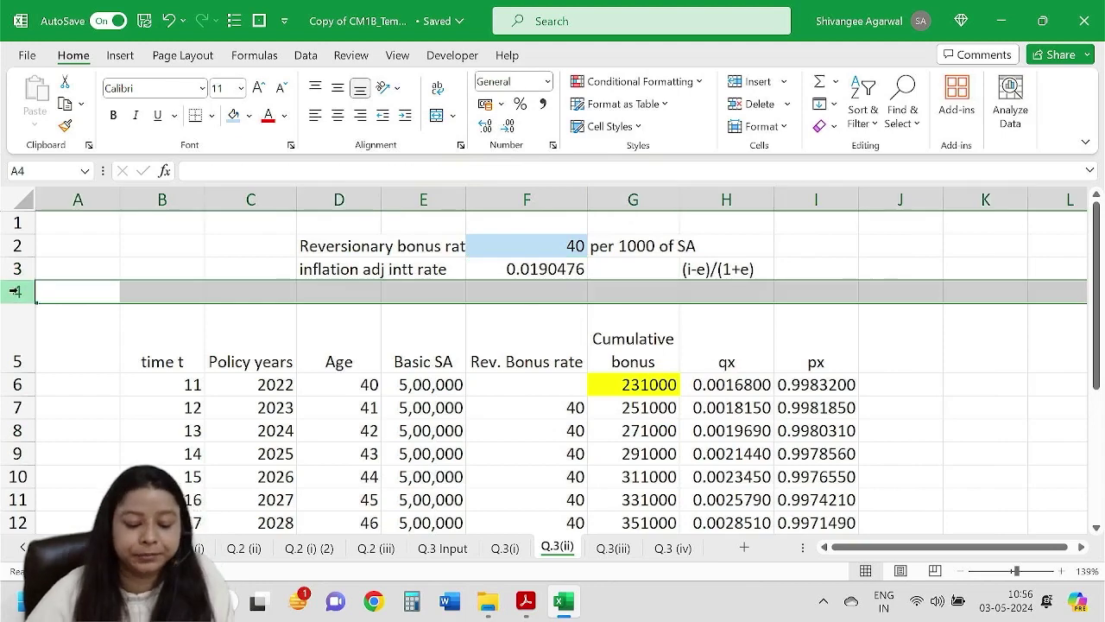
{"action": "key", "text": "ctrl+shift+plus"}
{"action": "left_click", "coordinate": [367, 296]}
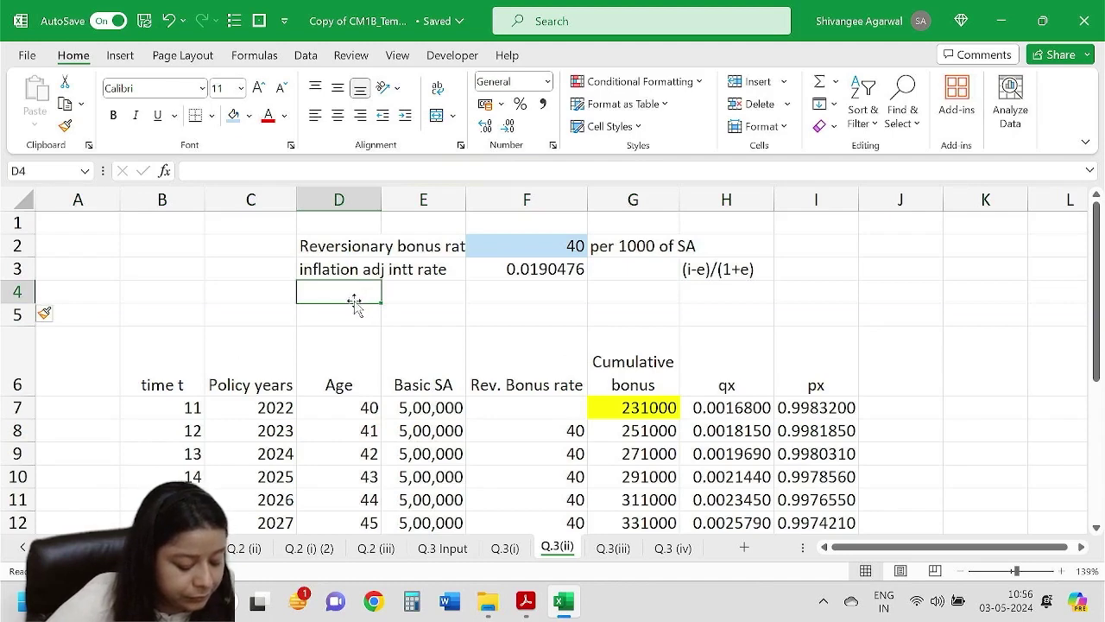
{"action": "scroll", "coordinate": [501, 320], "scroll_direction": "down", "scroll_amount": 1}
{"action": "scroll", "coordinate": [484, 319], "scroll_direction": "up", "scroll_amount": 1}
{"action": "left_click", "coordinate": [18, 291]}
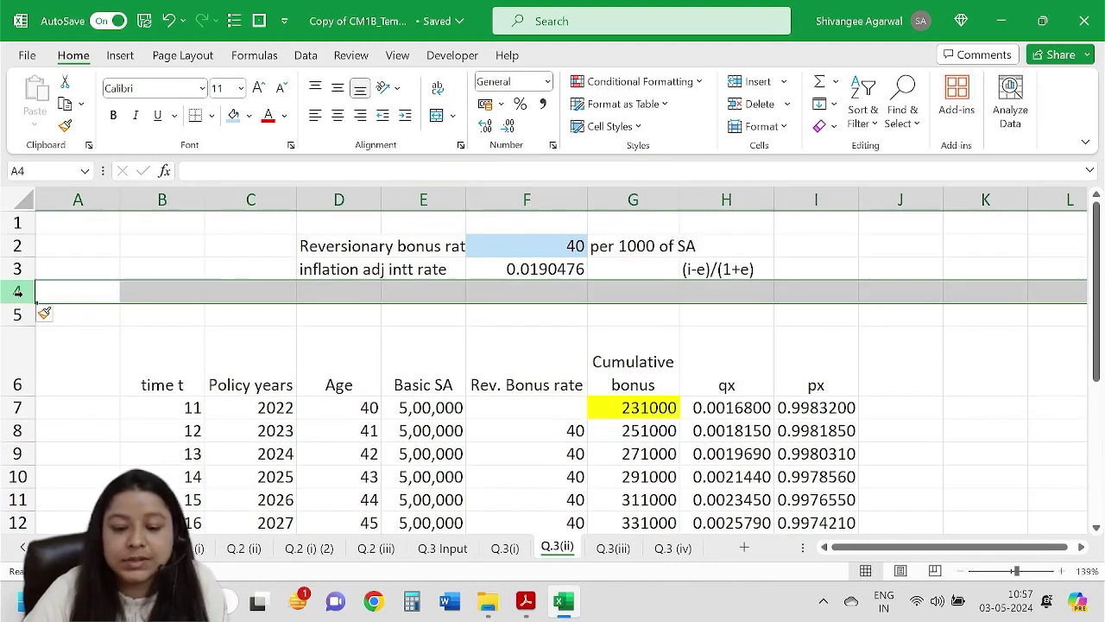
{"action": "key", "text": "ctrl+minus"}
Select J5, check the functions required in part ii) of CM1B.pdf, and return to the Q.3(ii) sheet in Excel.
{"action": "left_click", "coordinate": [879, 357]}
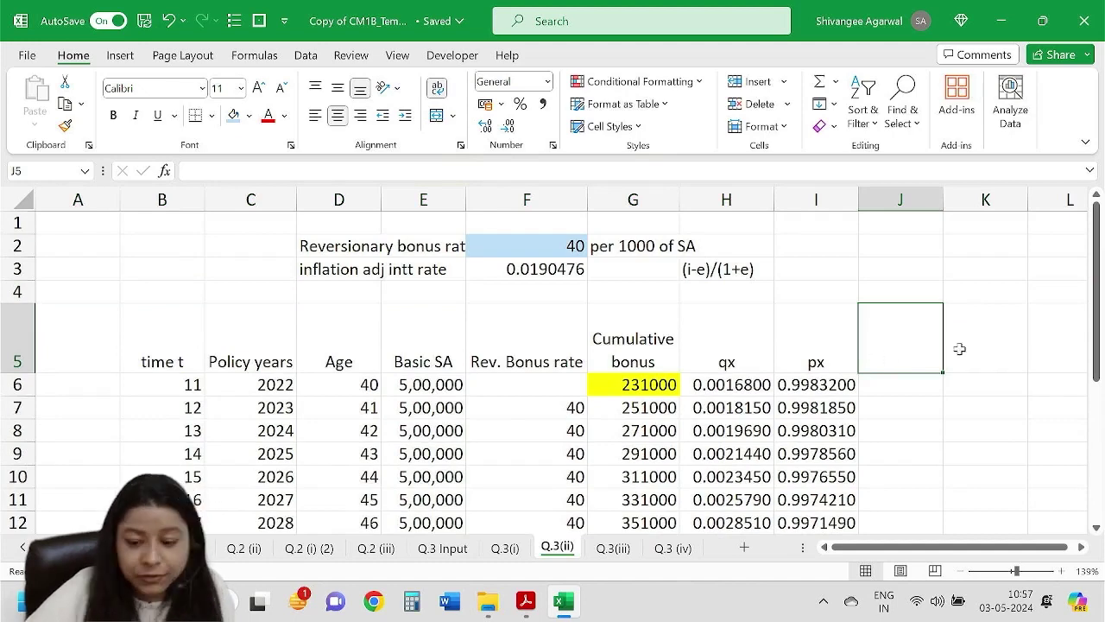
{"action": "key", "text": "alt+Tab"}
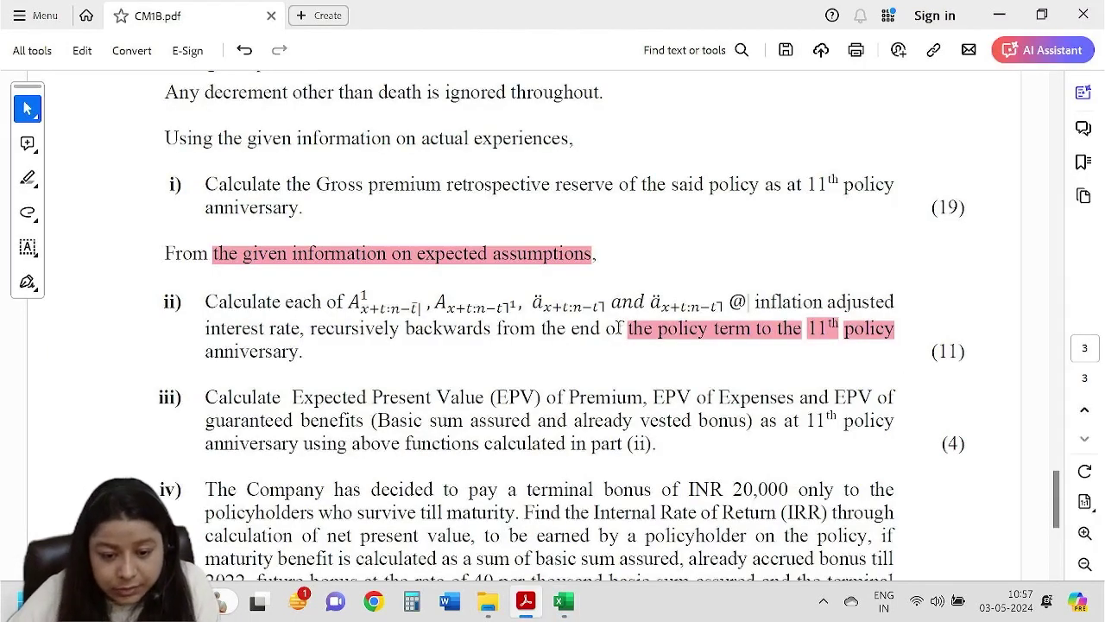
{"action": "key", "text": "alt+Tab"}
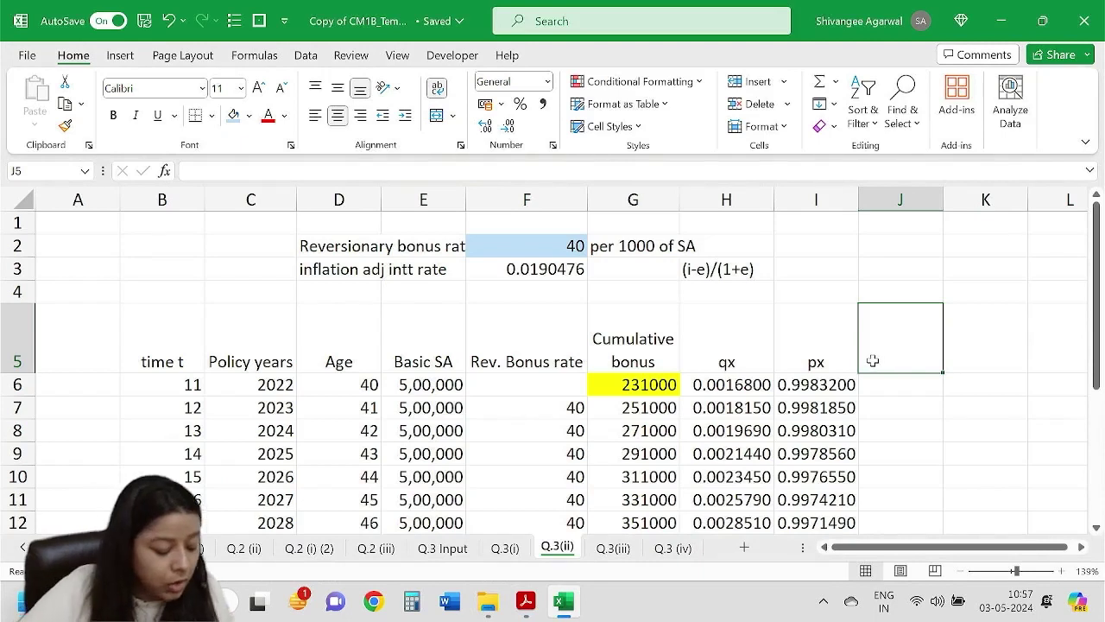
Label J5 as "(t-1)Px" and enter 1 as the starting survival probability in J6.
{"action": "type", "text": "("}
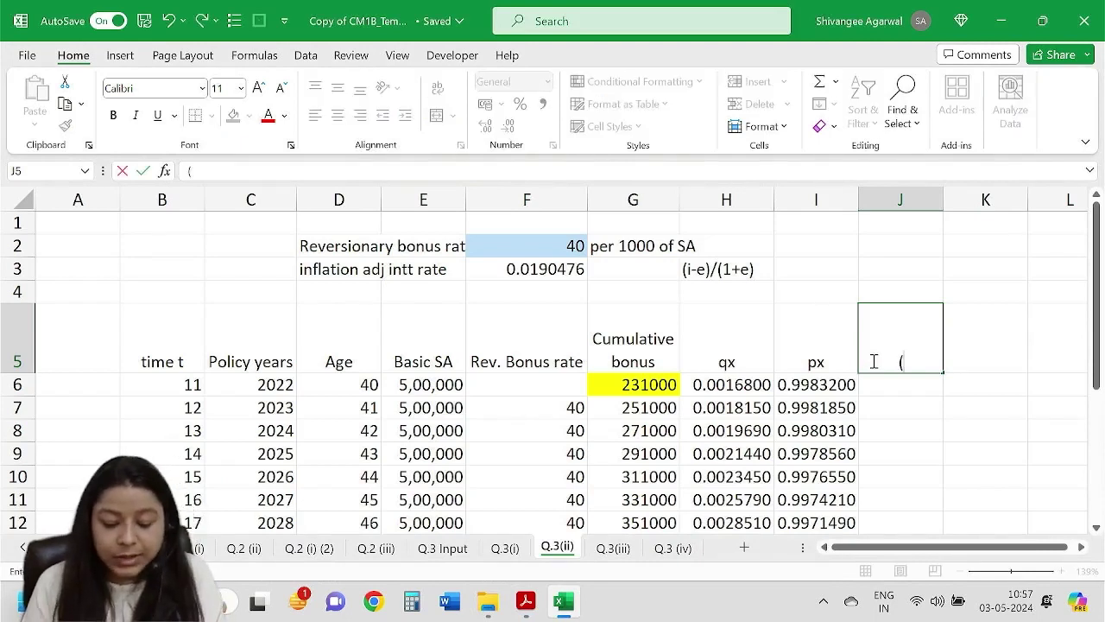
{"action": "type", "text": "t-1)Px"}
{"action": "key", "text": "Return"}
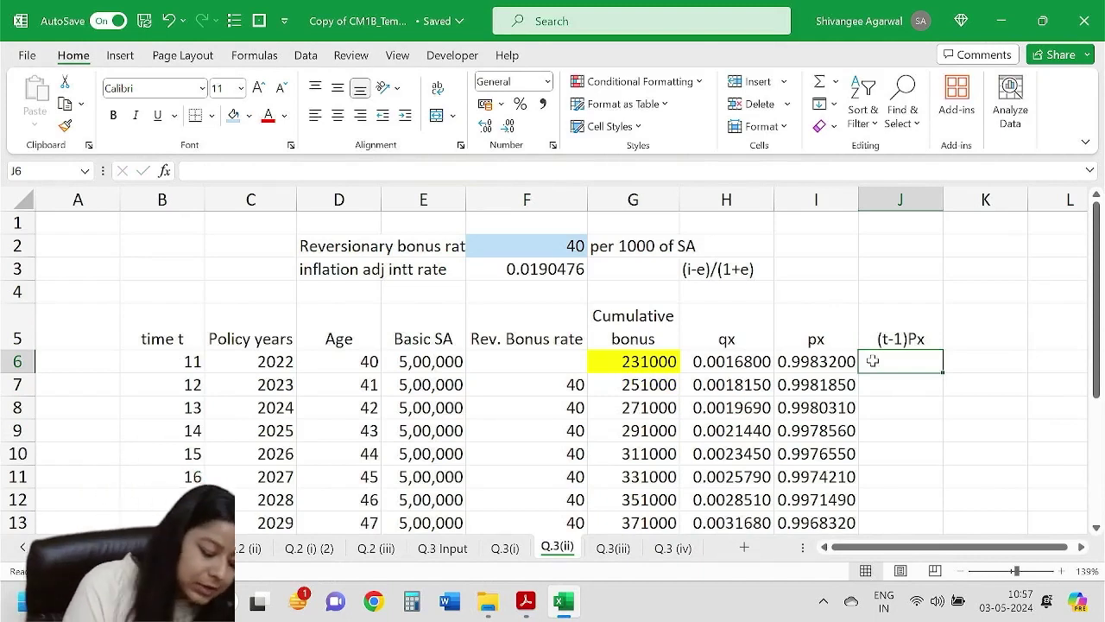
{"action": "type", "text": "1"}
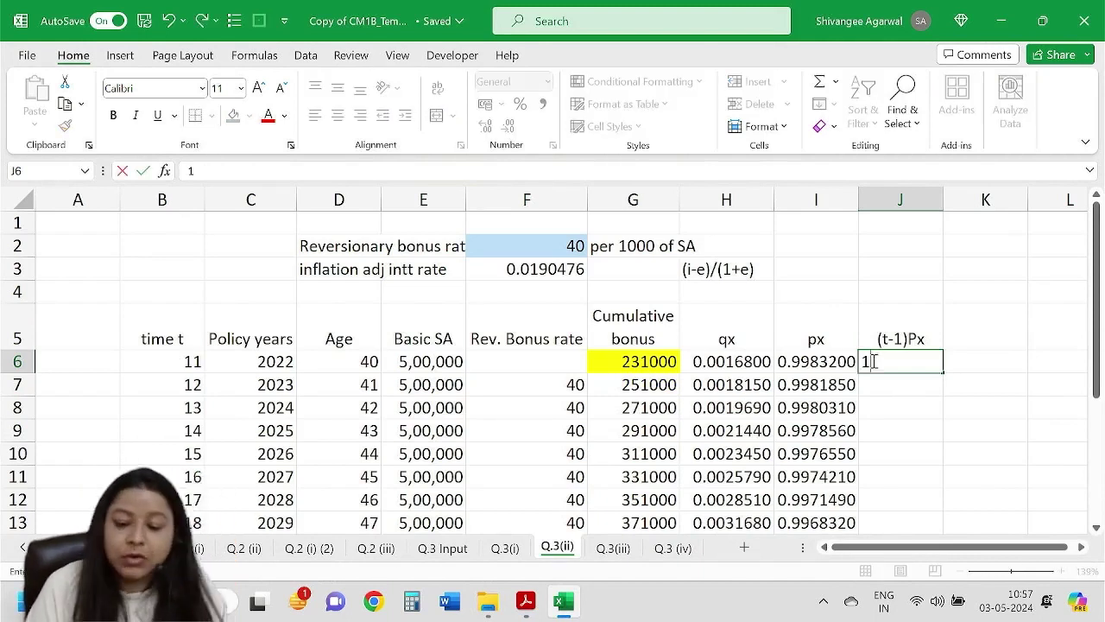
{"action": "key", "text": "Return"}
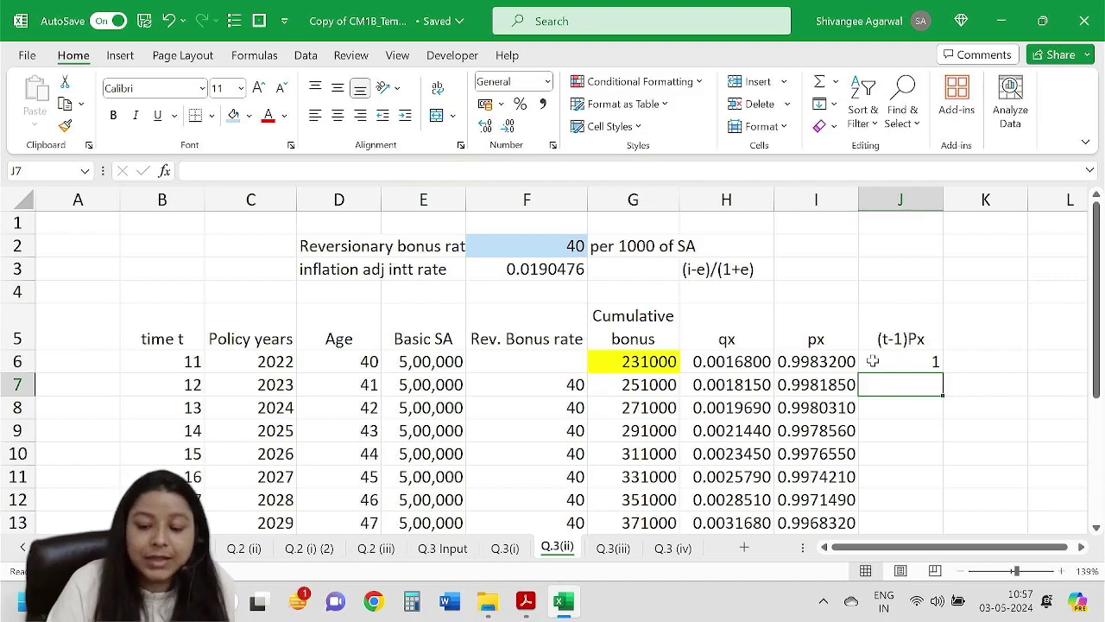
Calculate (t-1)Px in J7 as J6*I6 and fill the formula down the column to the last policy year.
{"action": "type", "text": "="}
{"action": "left_click", "coordinate": [872, 361]}
{"action": "type", "text": "*"}
{"action": "key", "text": "Left"}
{"action": "key", "text": "Return"}
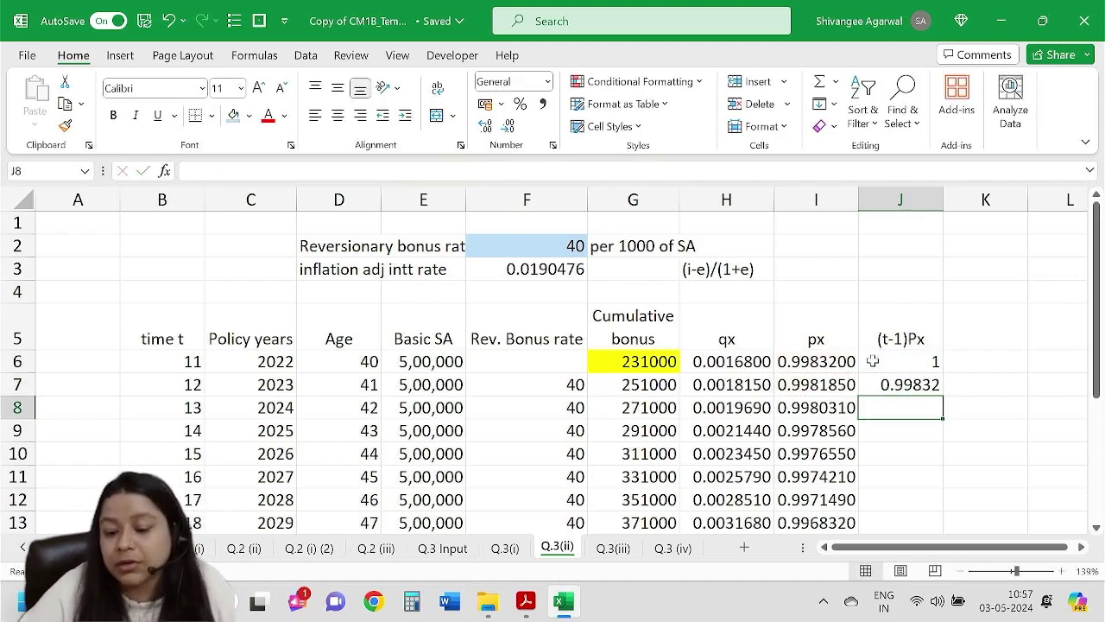
{"action": "left_click", "coordinate": [881, 381]}
{"action": "double_click", "coordinate": [941, 395]}
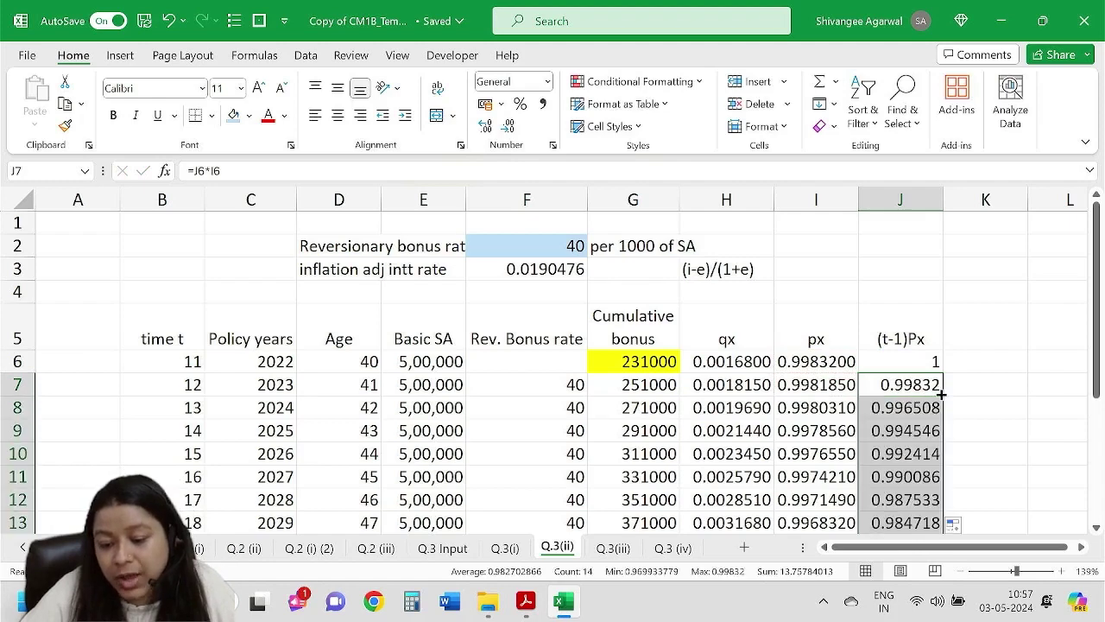
Format the (t-1)Px values from J6 down to J20 as numbers with six decimal places.
{"action": "left_click", "coordinate": [900, 354]}
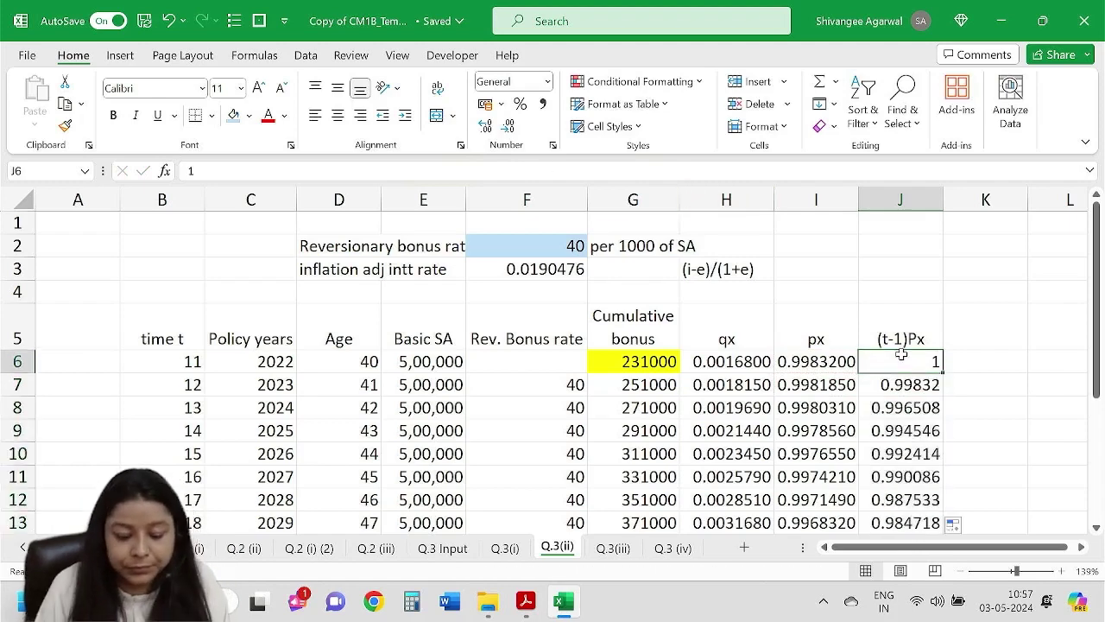
{"action": "key", "text": "ctrl+shift+Down"}
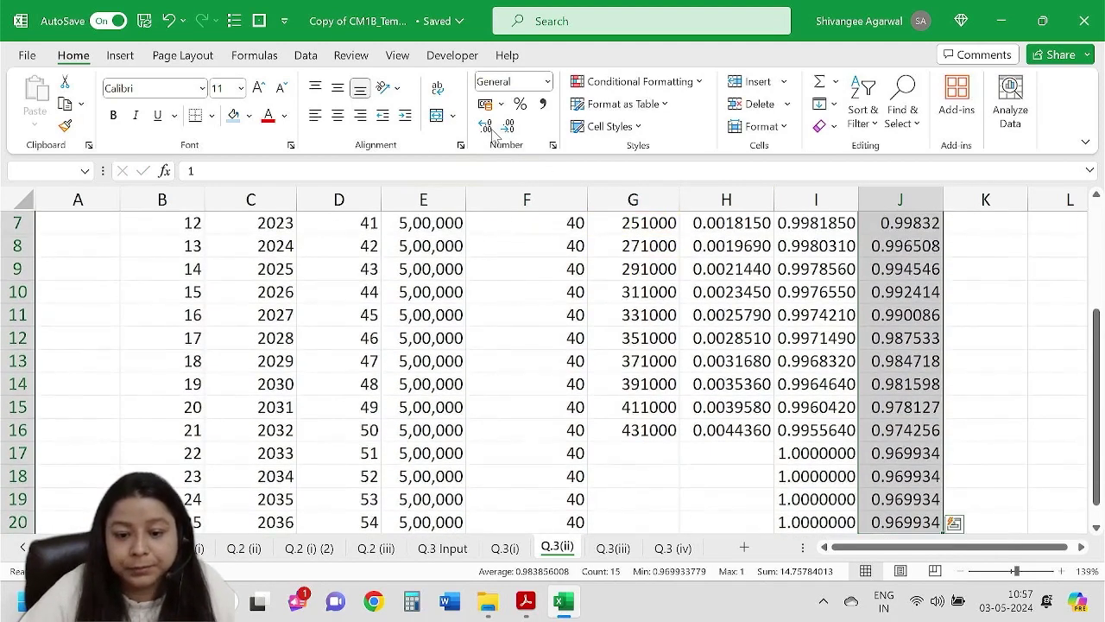
{"action": "left_click", "coordinate": [488, 127]}
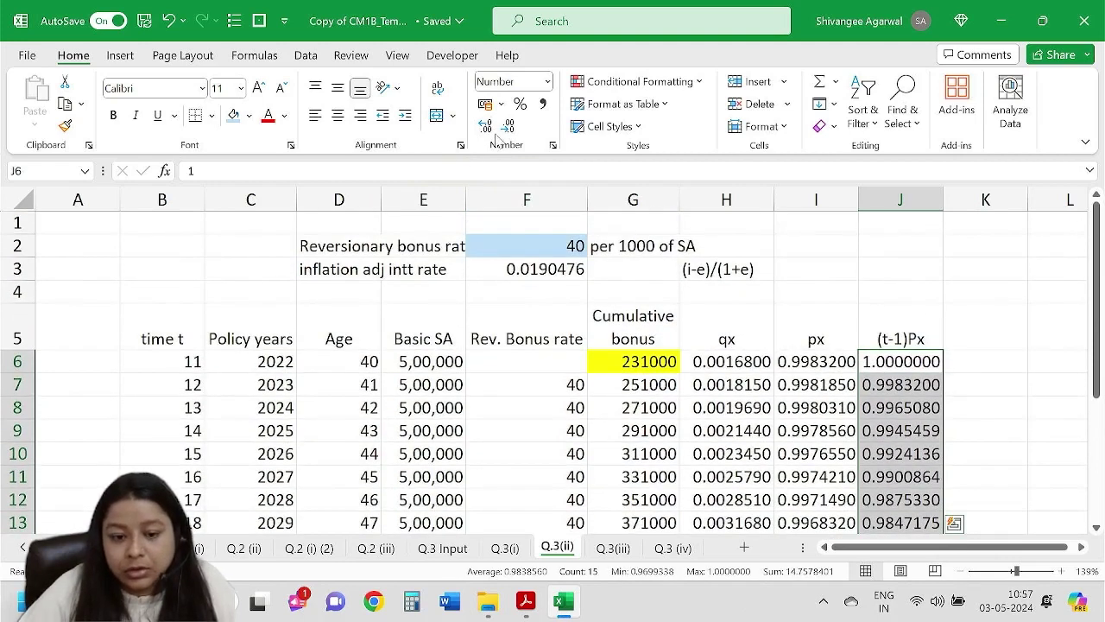
{"action": "left_click", "coordinate": [509, 129]}
Change the (t-1)Px formula in J7 to =J6*I7 and refill it down the rest of the column.
{"action": "left_click", "coordinate": [902, 384]}
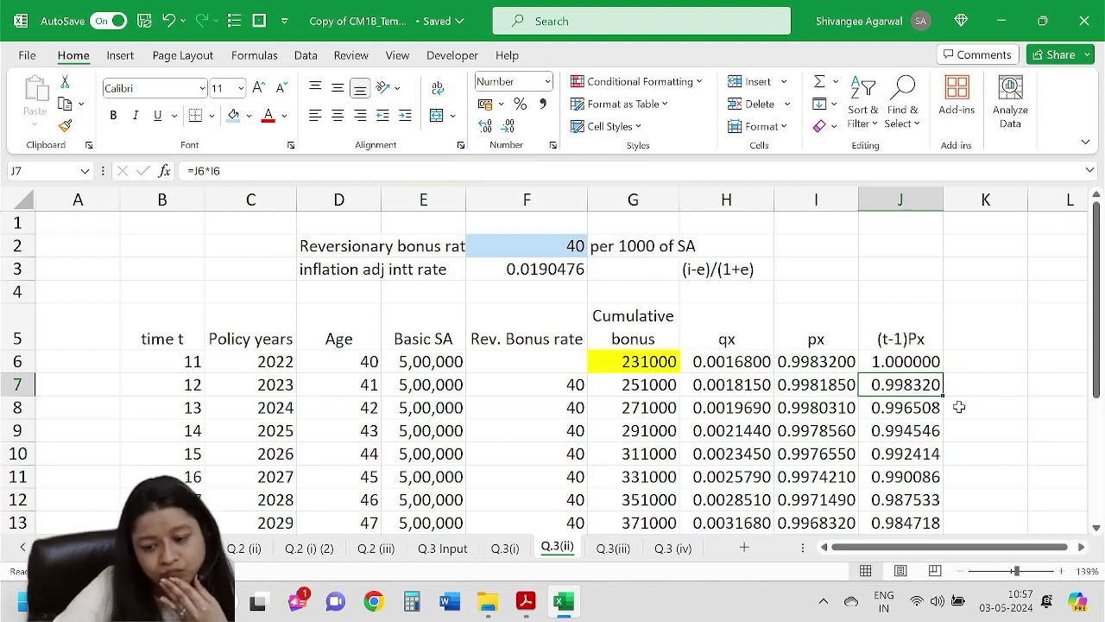
{"action": "double_click", "coordinate": [901, 381]}
{"action": "left_click_drag", "start_coordinate": [811, 372], "coordinate": [812, 385]}
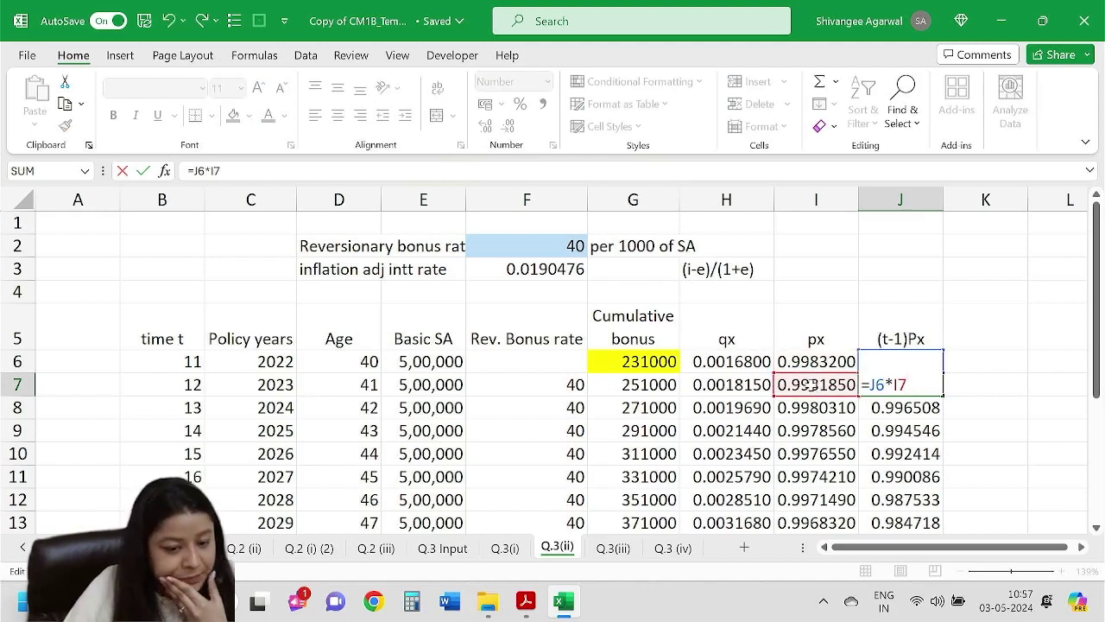
{"action": "key", "text": "Return"}
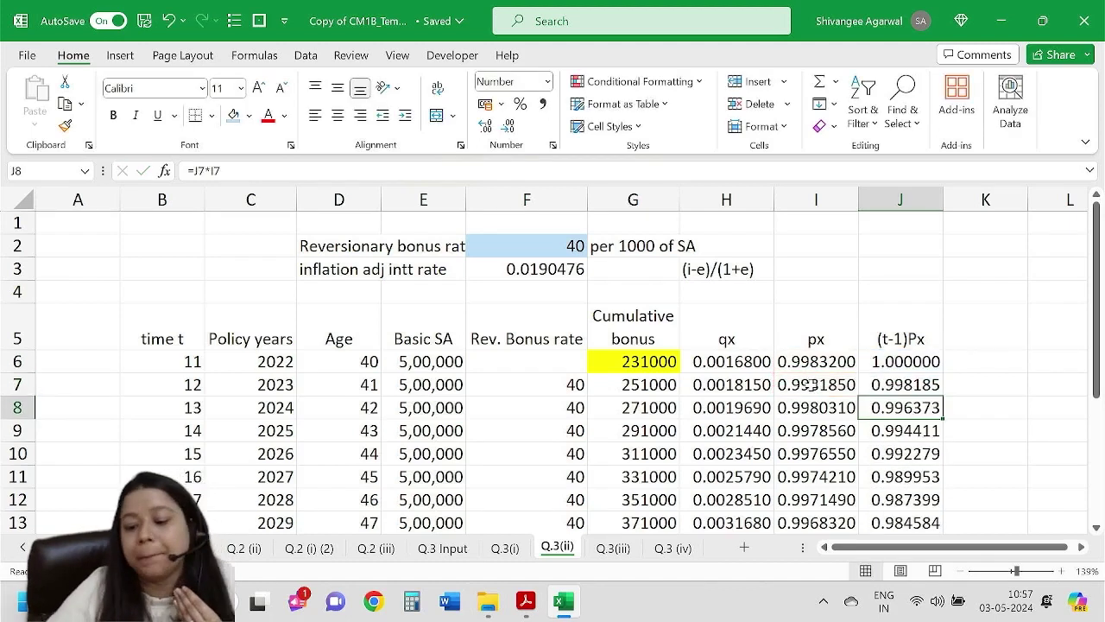
{"action": "left_click", "coordinate": [924, 385]}
{"action": "double_click", "coordinate": [944, 395]}
Clear the qx and px values in H6:I6 for time 11.
{"action": "left_click_drag", "start_coordinate": [703, 358], "coordinate": [794, 355]}
{"action": "key", "text": "Delete"}
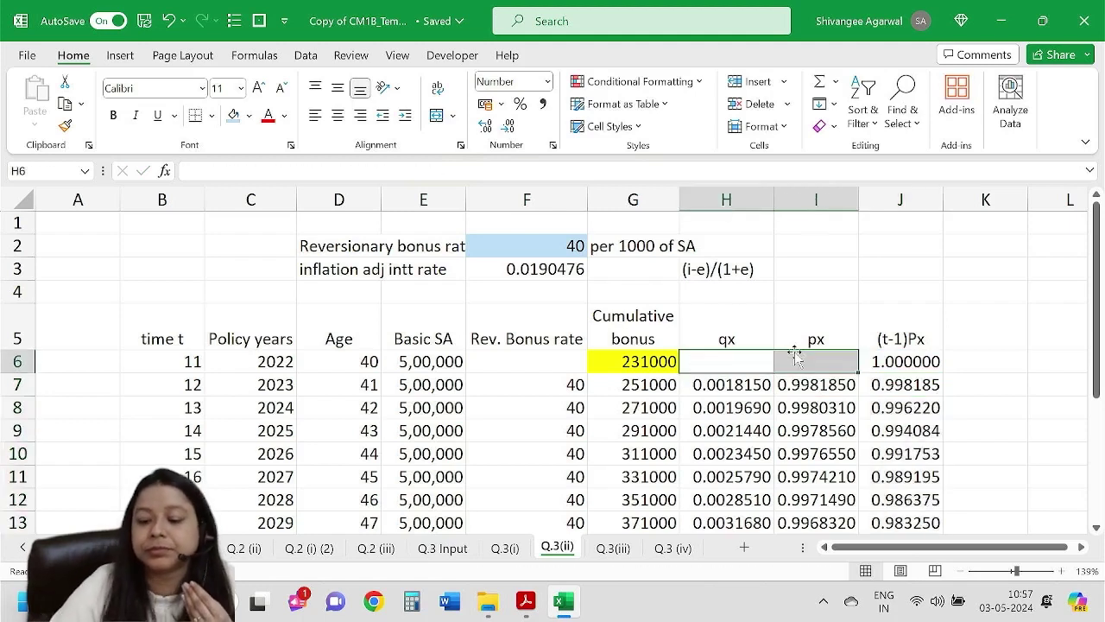
{"action": "left_click", "coordinate": [879, 391]}
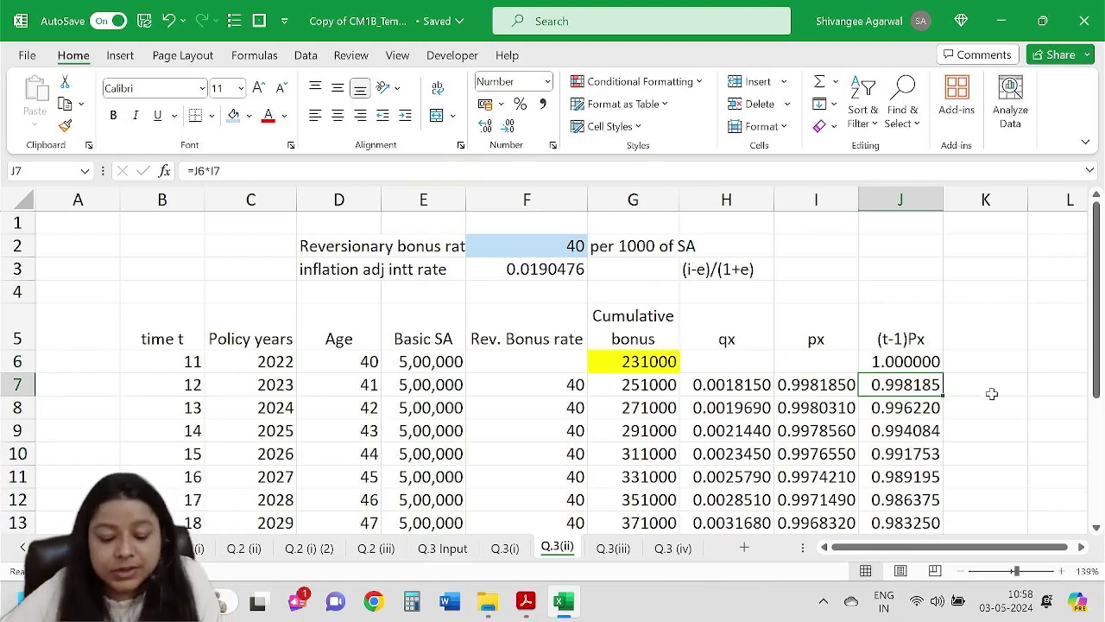
Check the assurance function notation in part ii) of CM1B.pdf against the Q.3(ii) sheet, and return to Excel.
{"action": "key", "text": "alt+Tab"}
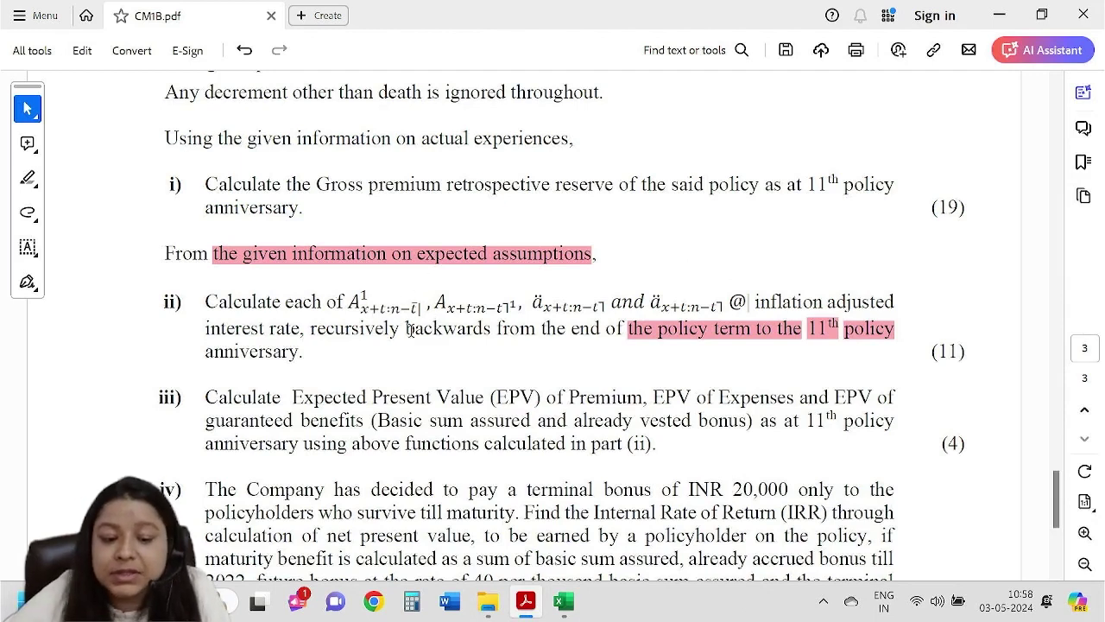
{"action": "left_click_drag", "start_coordinate": [361, 309], "coordinate": [387, 312]}
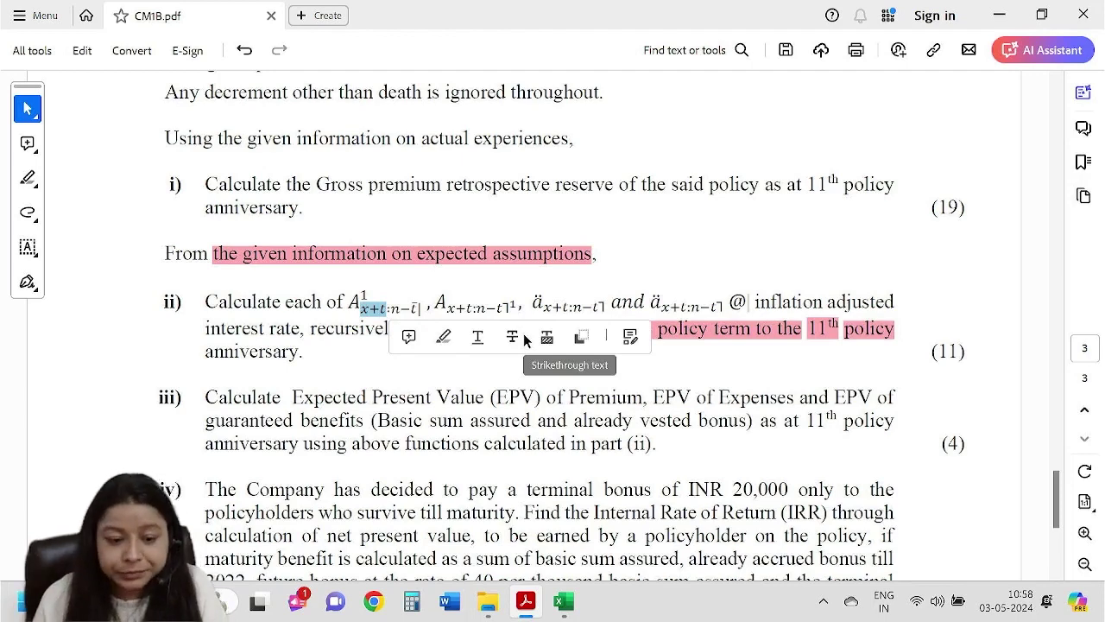
{"action": "key", "text": "alt+Tab"}
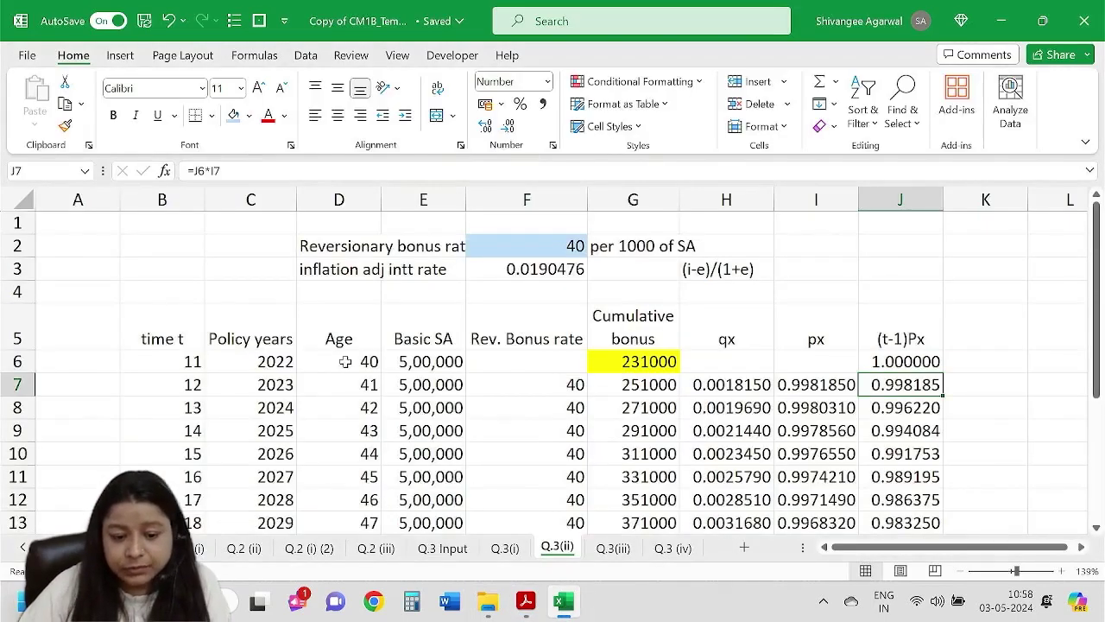
{"action": "key", "text": "alt+Tab"}
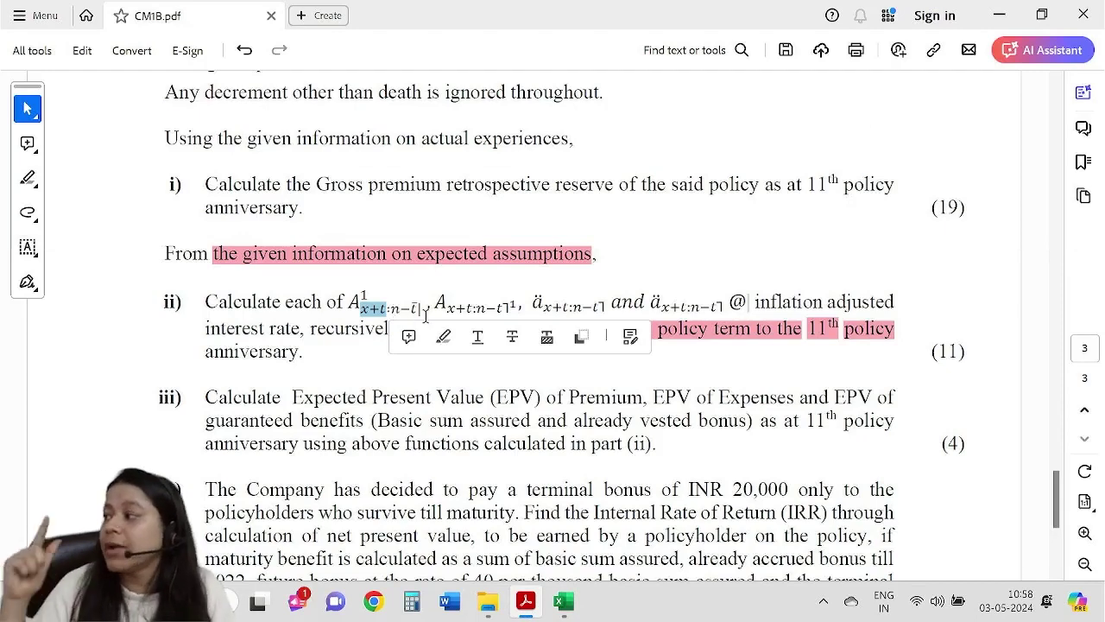
{"action": "key", "text": "alt+Tab"}
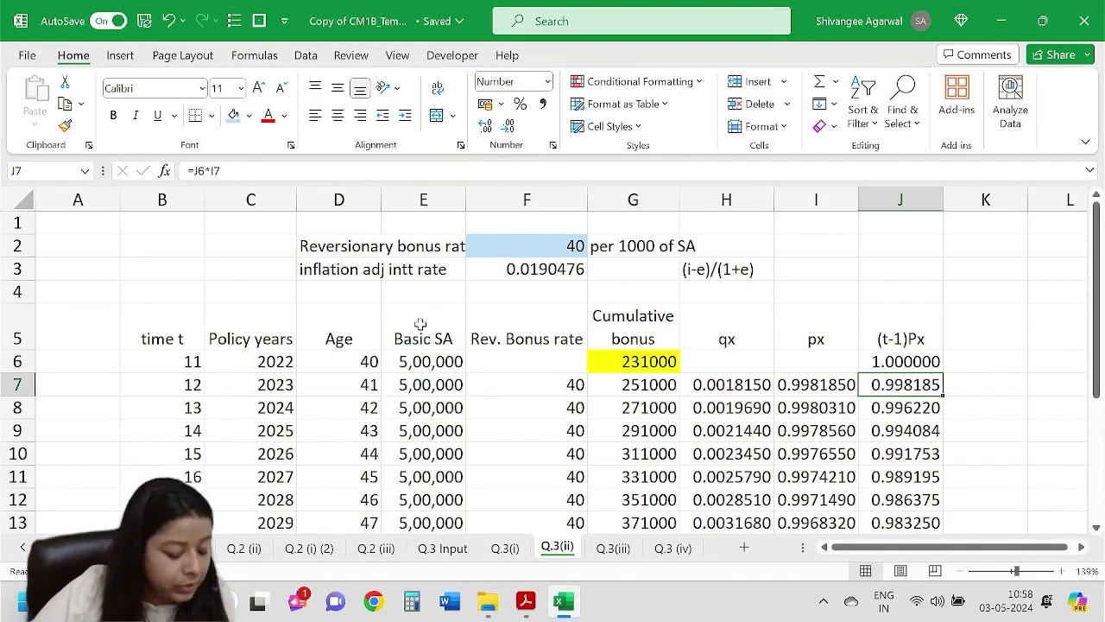
Label K5 with the term assurance function as "Ax+t(1):<n-t>".
{"action": "left_click", "coordinate": [950, 315]}
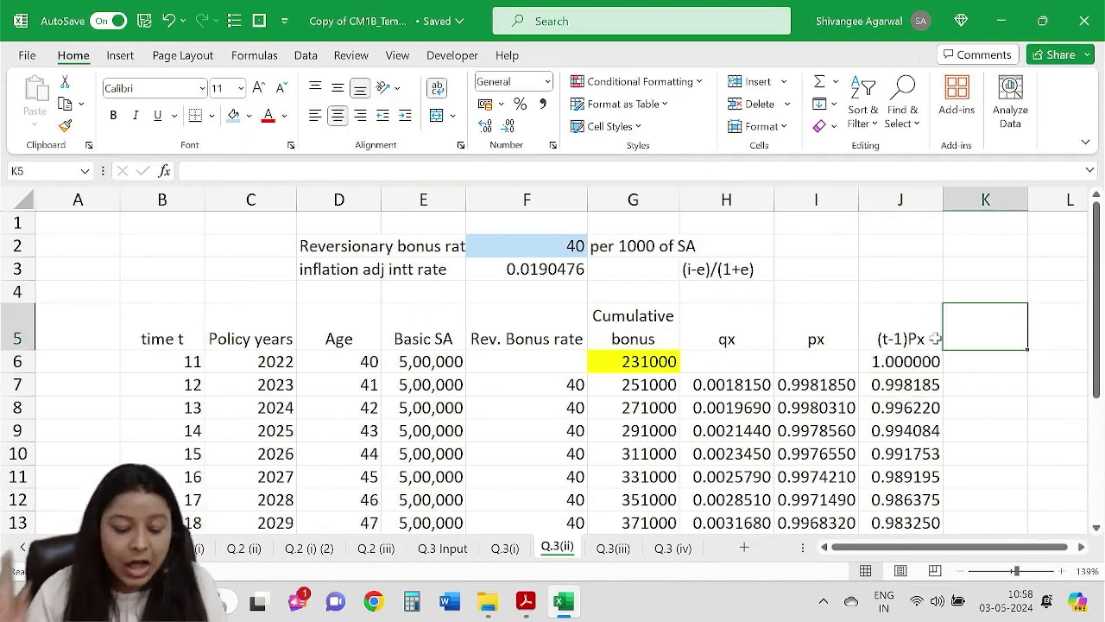
{"action": "type", "text": "A"}
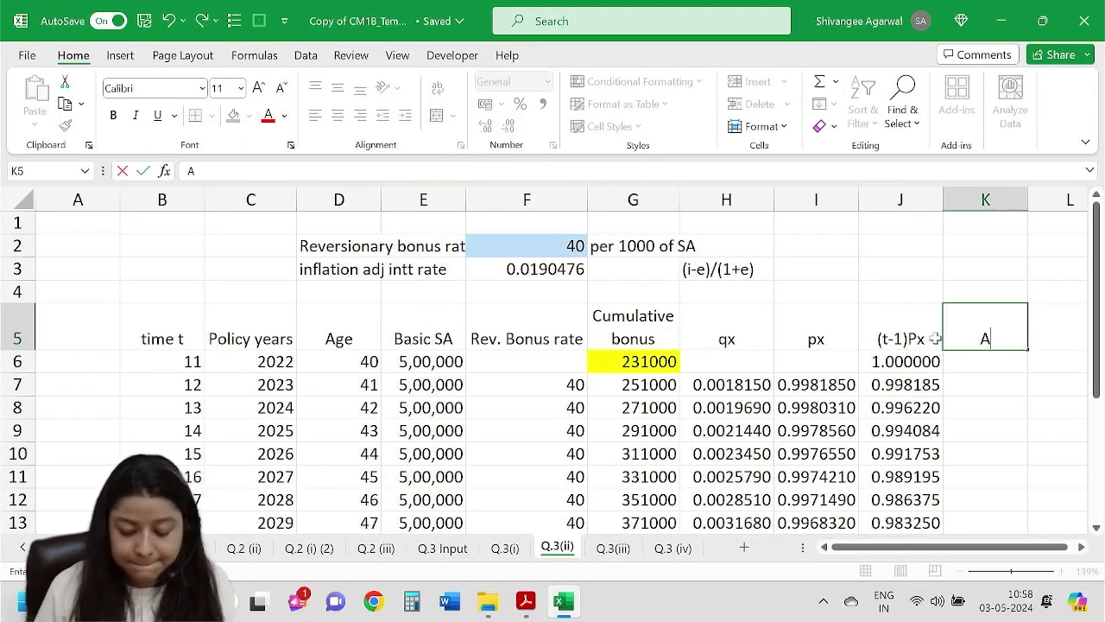
{"action": "type", "text": "x+t:"}
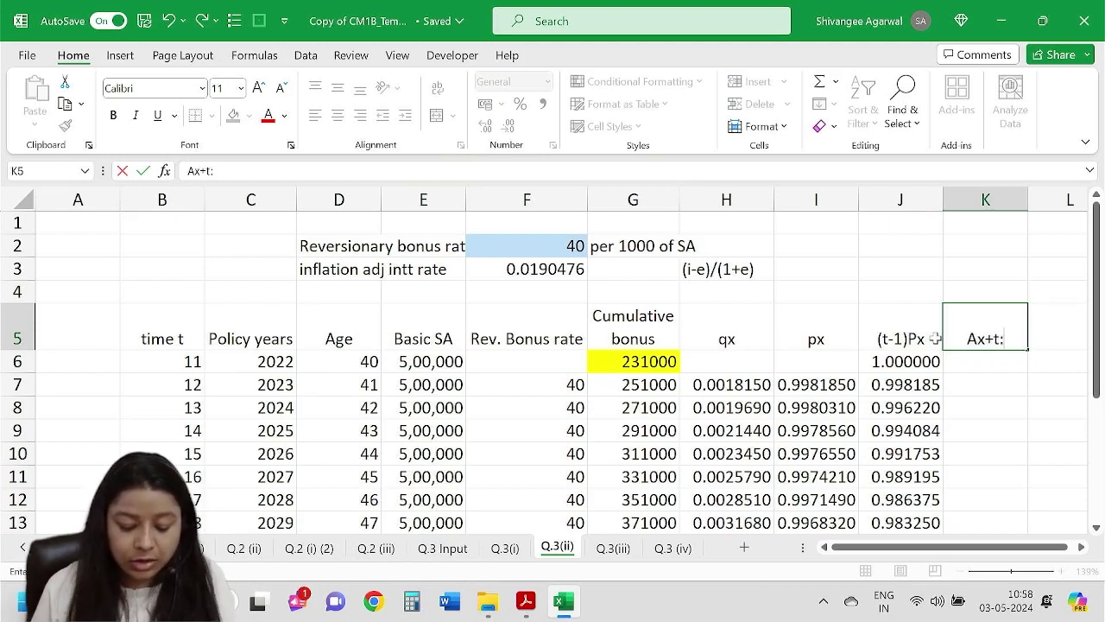
{"action": "type", "text": "n-"}
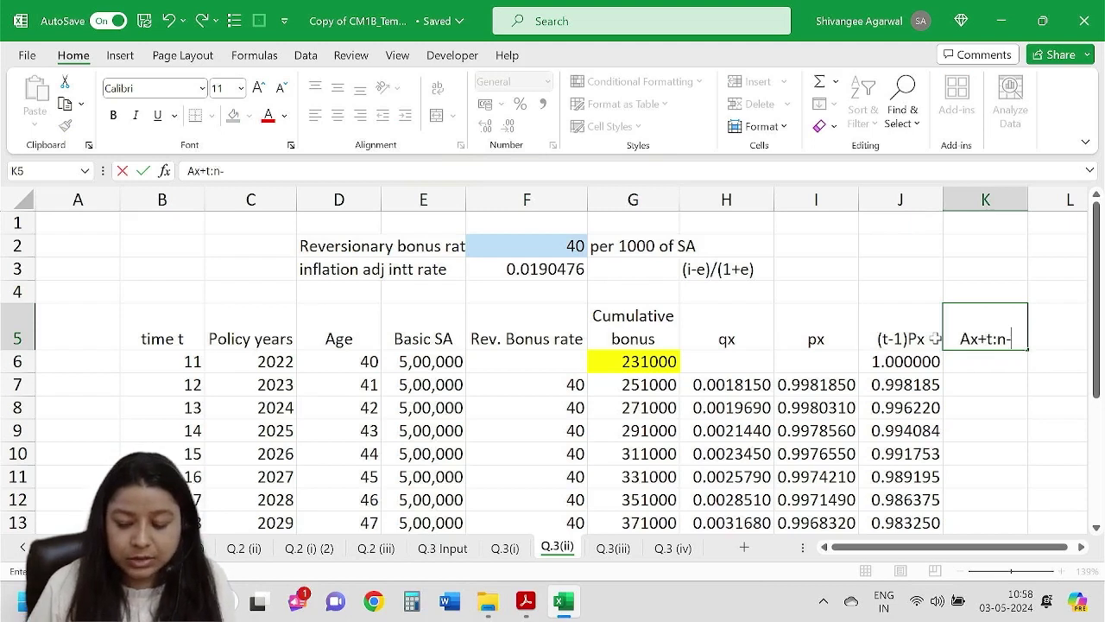
{"action": "key", "text": "BackSpace"}
{"action": "key", "text": "BackSpace"}
{"action": "type", "text": "<n-t"}
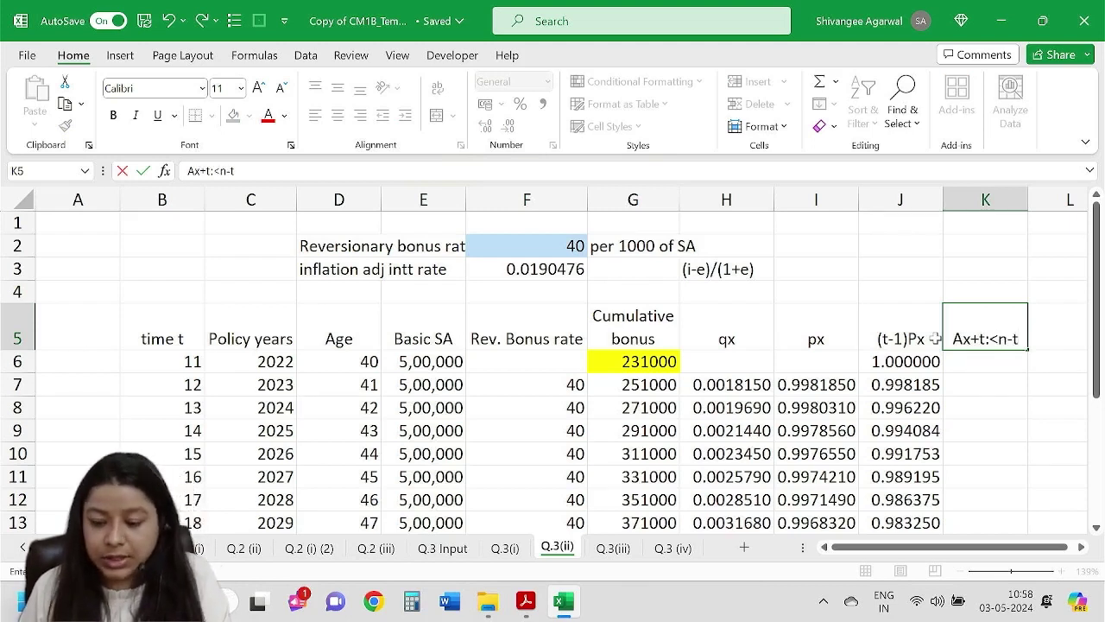
{"action": "type", "text": ">"}
{"action": "left_click", "coordinate": [981, 338]}
{"action": "type", "text": "(1)"}
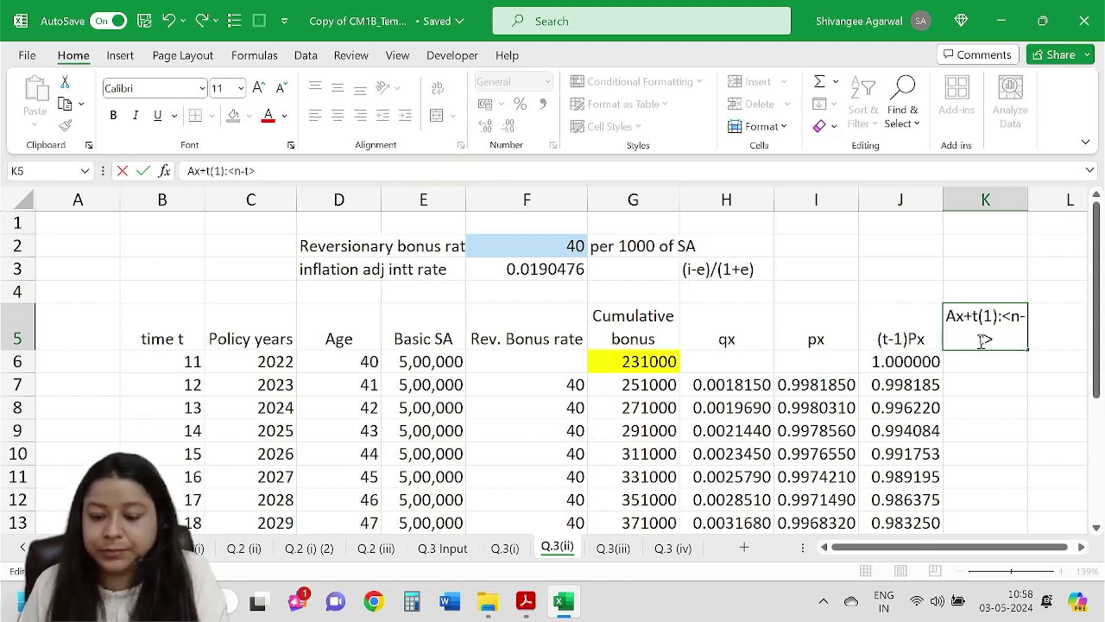
{"action": "key", "text": "Return"}
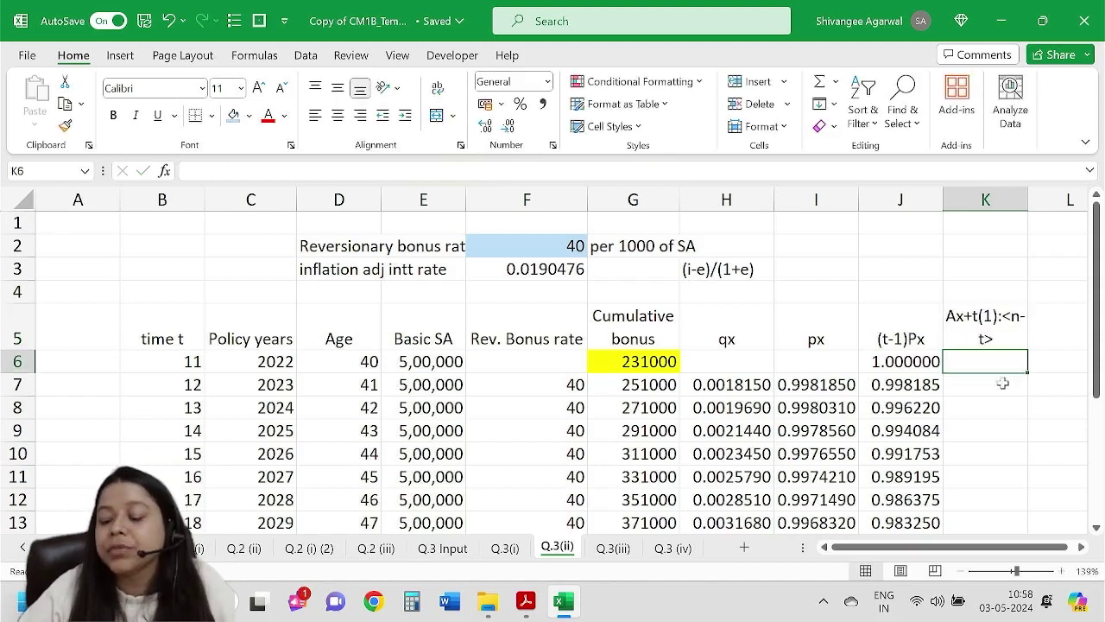
{"action": "double_click", "coordinate": [981, 320]}
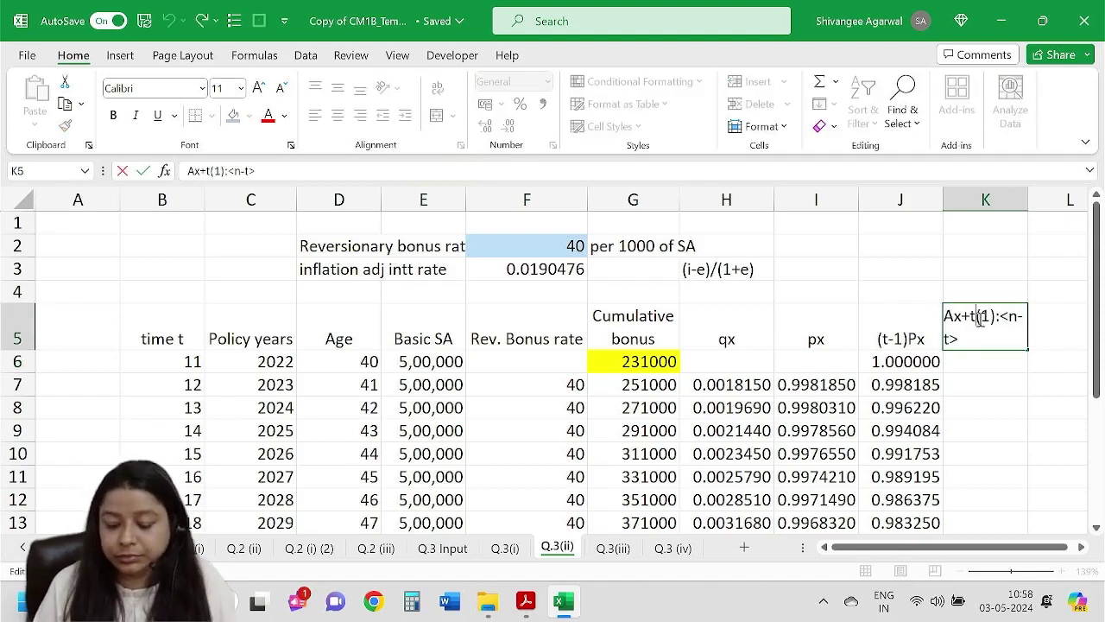
{"action": "key", "text": "Return"}
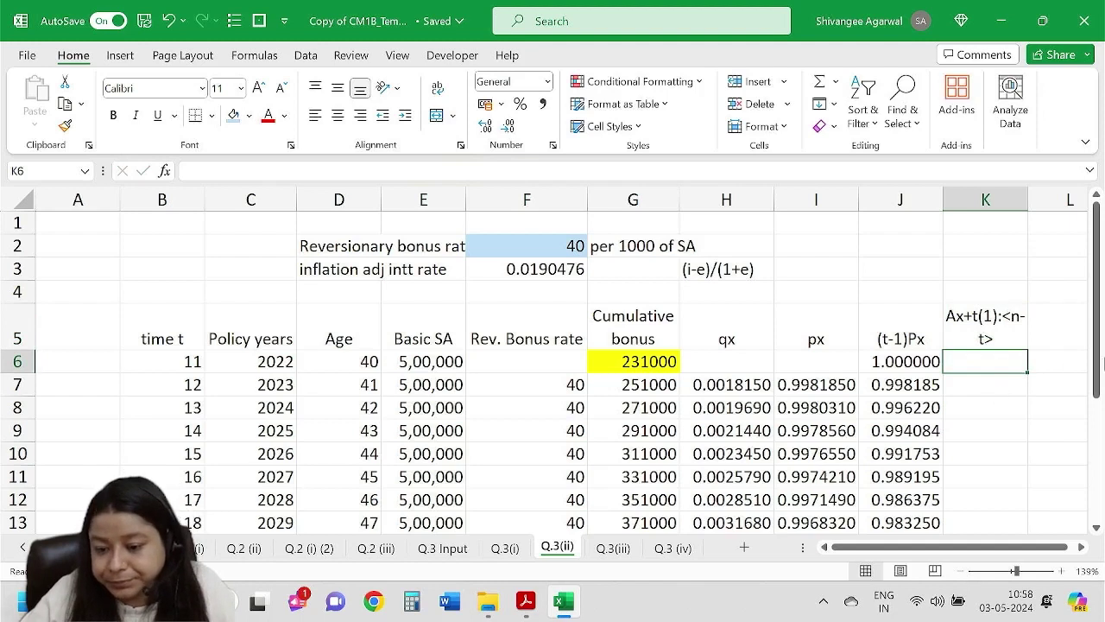
{"action": "left_click_drag", "start_coordinate": [1096, 357], "coordinate": [1096, 367]}
{"action": "left_click", "coordinate": [1000, 304]}
{"action": "left_click", "coordinate": [227, 171]}
{"action": "left_click", "coordinate": [190, 172]}
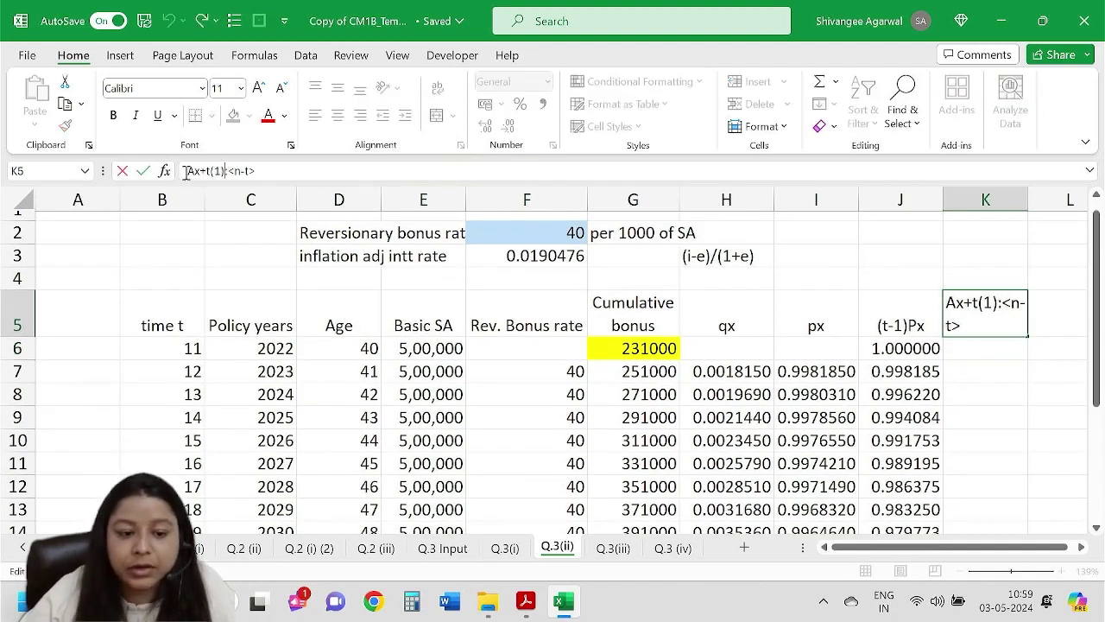
{"action": "key", "text": "shift+Right"}
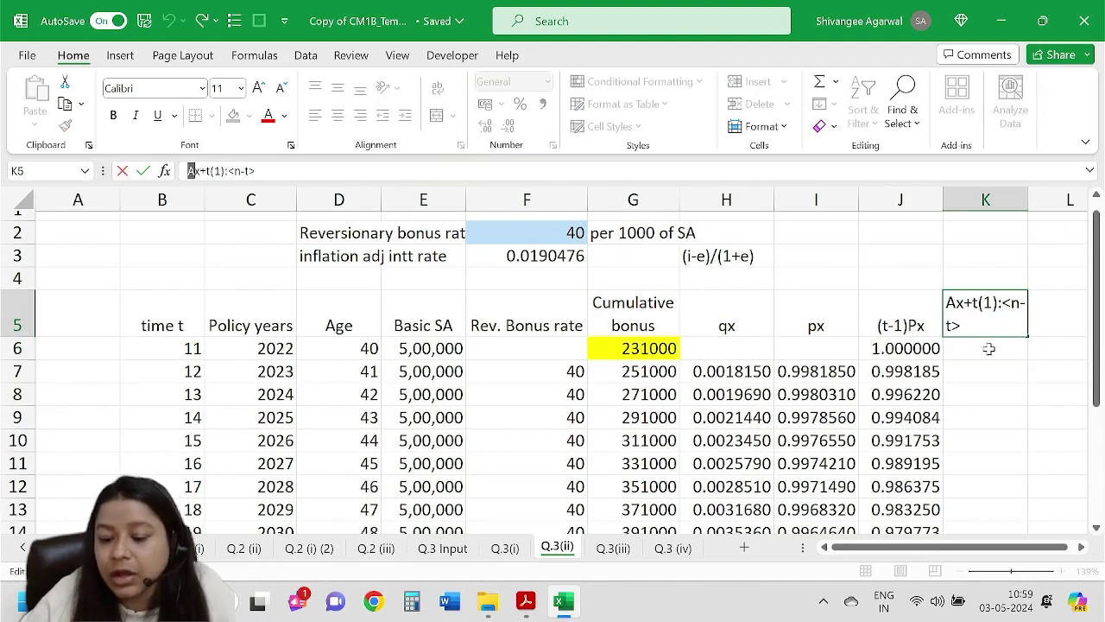
{"action": "key", "text": "Return"}
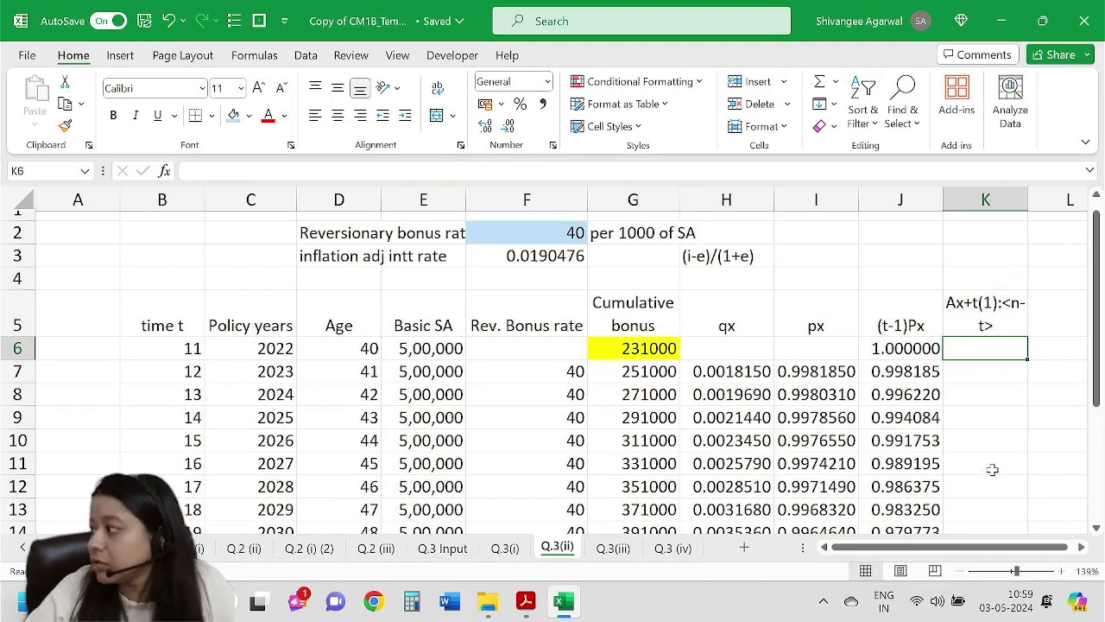
Widen column K slightly and fill the cumulative bonus and qx formulas from G16:H16 down to row 20.
{"action": "scroll", "coordinate": [977, 490], "scroll_direction": "down", "scroll_amount": 1}
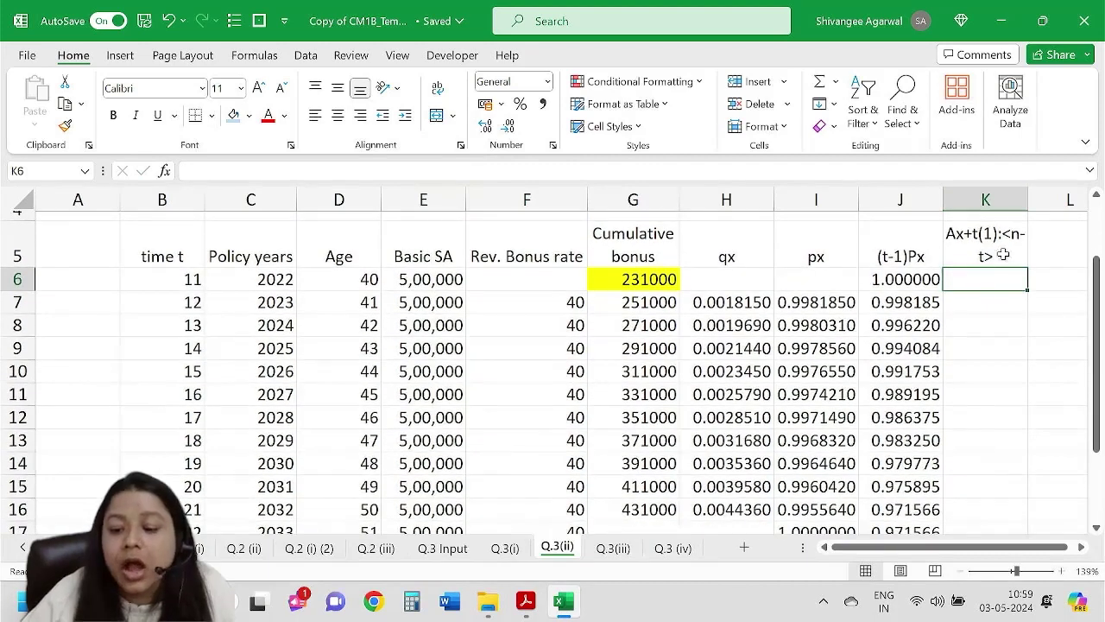
{"action": "left_click_drag", "start_coordinate": [1028, 207], "coordinate": [1030, 207]}
{"action": "scroll", "coordinate": [908, 376], "scroll_direction": "down", "scroll_amount": 2}
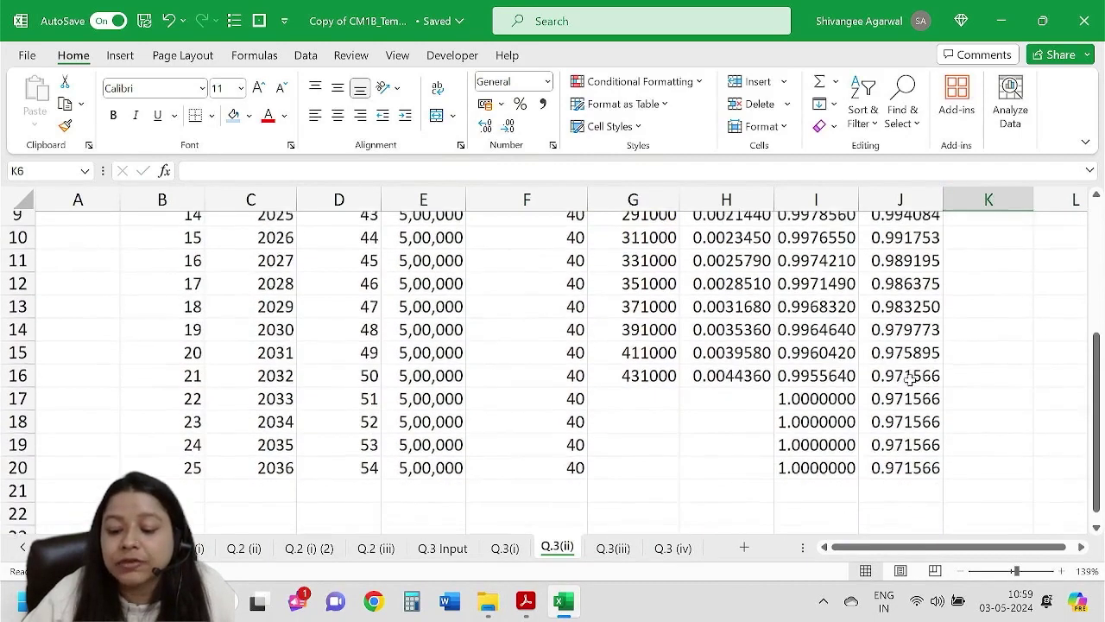
{"action": "left_click_drag", "start_coordinate": [639, 371], "coordinate": [775, 471]}
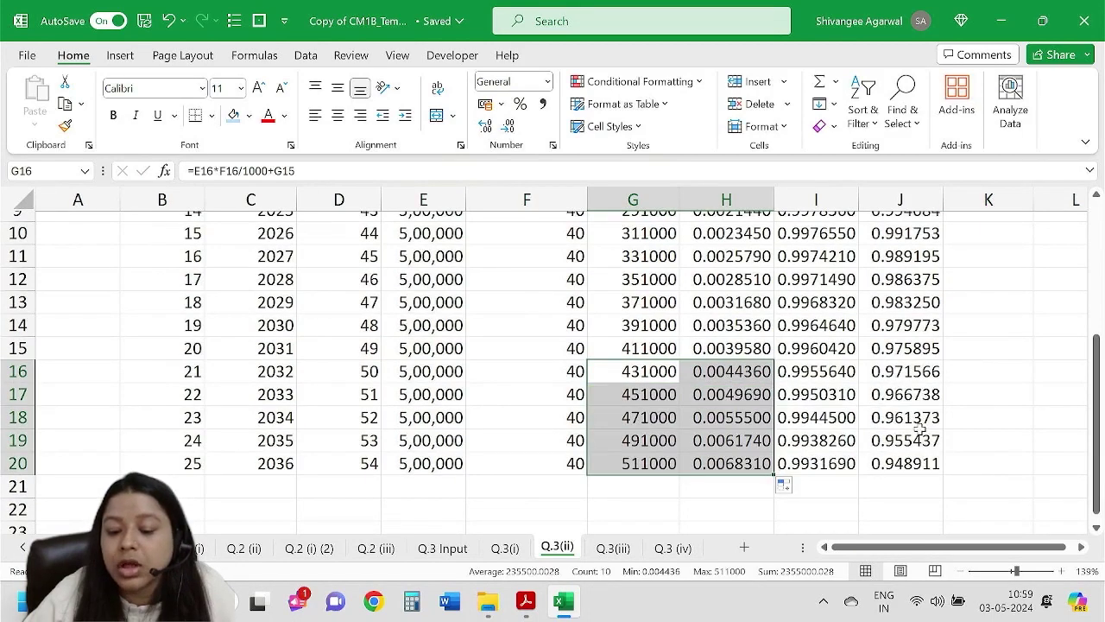
Enter 0 in K20 as the term assurance function value for time 25.
{"action": "left_click", "coordinate": [986, 460]}
{"action": "scroll", "coordinate": [986, 452], "scroll_direction": "up", "scroll_amount": 2}
{"action": "scroll", "coordinate": [986, 452], "scroll_direction": "down", "scroll_amount": 2}
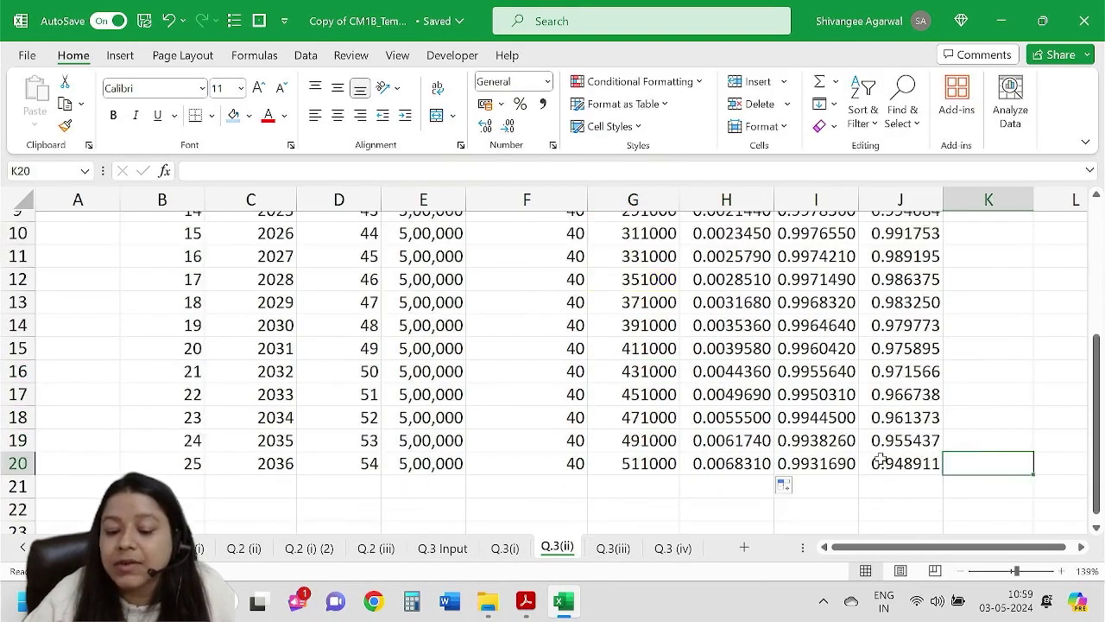
{"action": "left_click_drag", "start_coordinate": [183, 459], "coordinate": [961, 459]}
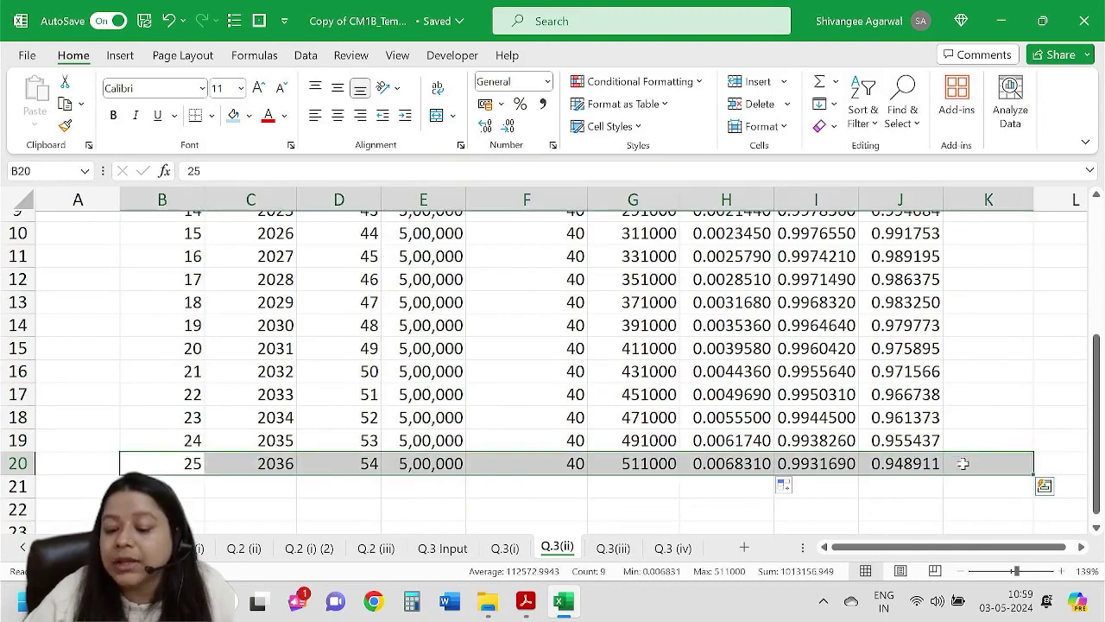
{"action": "left_click", "coordinate": [967, 457]}
{"action": "scroll", "coordinate": [970, 446], "scroll_direction": "up", "scroll_amount": 3}
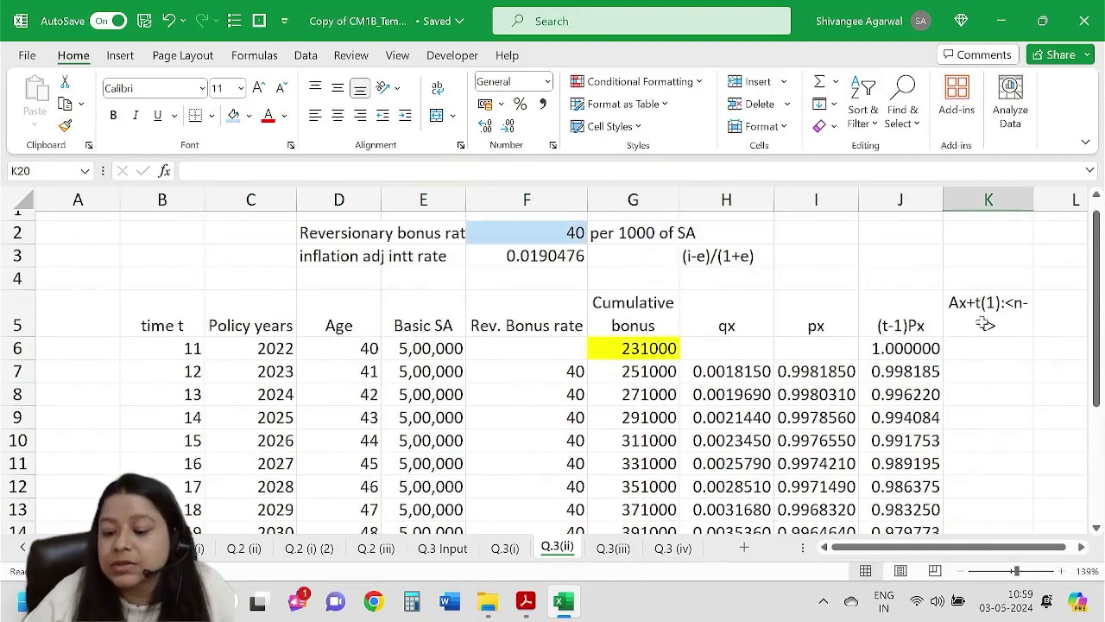
{"action": "scroll", "coordinate": [967, 328], "scroll_direction": "down", "scroll_amount": 2}
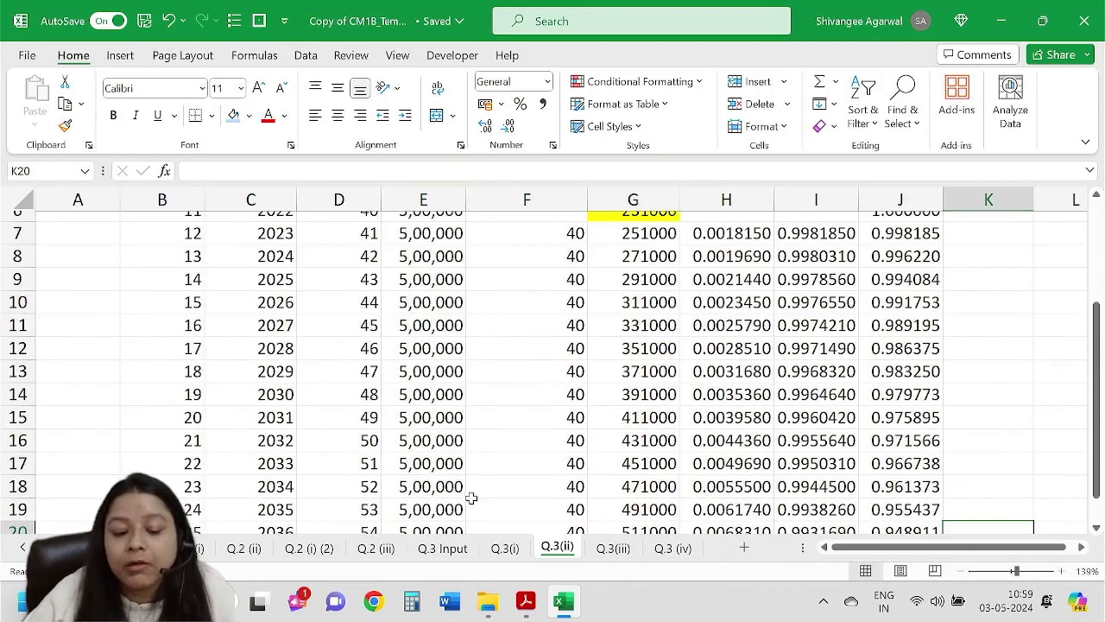
{"action": "scroll", "coordinate": [468, 493], "scroll_direction": "down", "scroll_amount": 1}
{"action": "scroll", "coordinate": [790, 415], "scroll_direction": "up", "scroll_amount": 3}
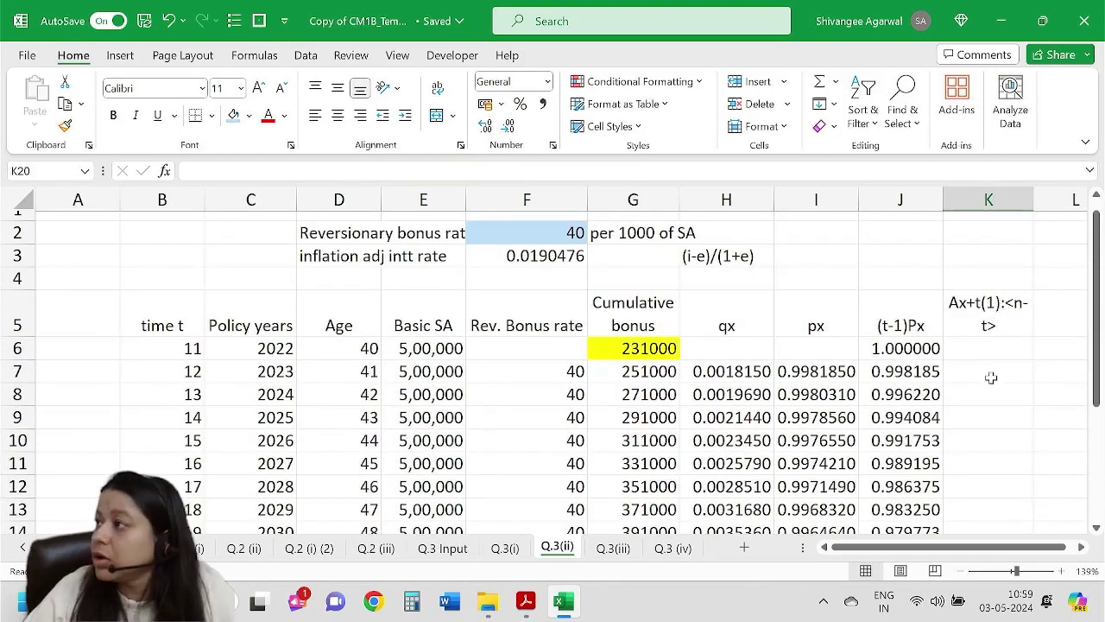
{"action": "scroll", "coordinate": [1027, 431], "scroll_direction": "down", "scroll_amount": 3}
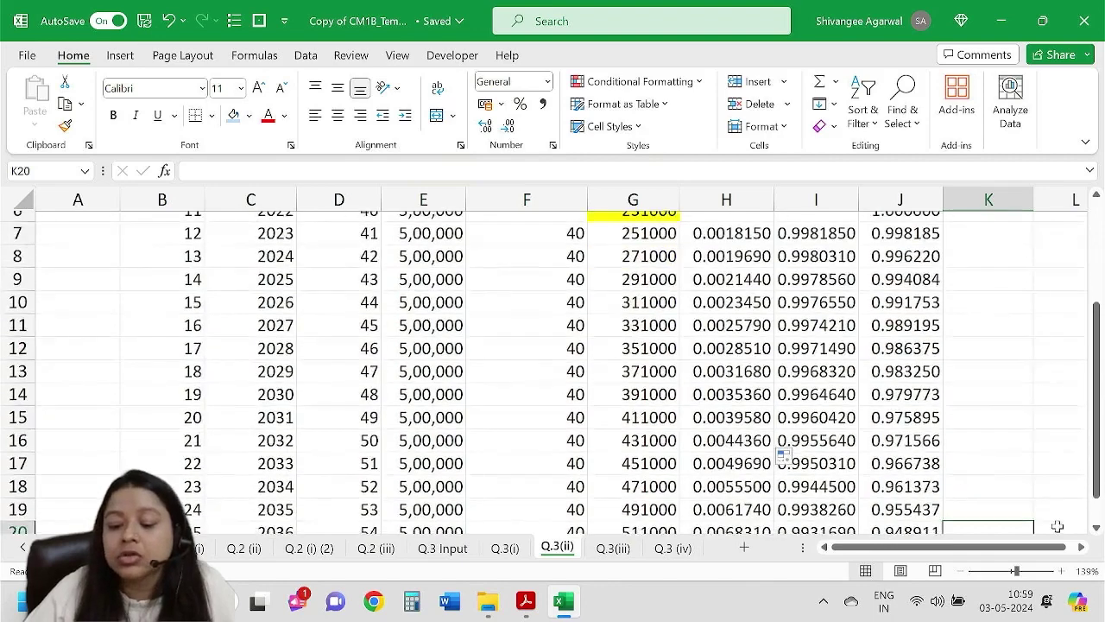
{"action": "type", "text": "0"}
{"action": "key", "text": "Up"}
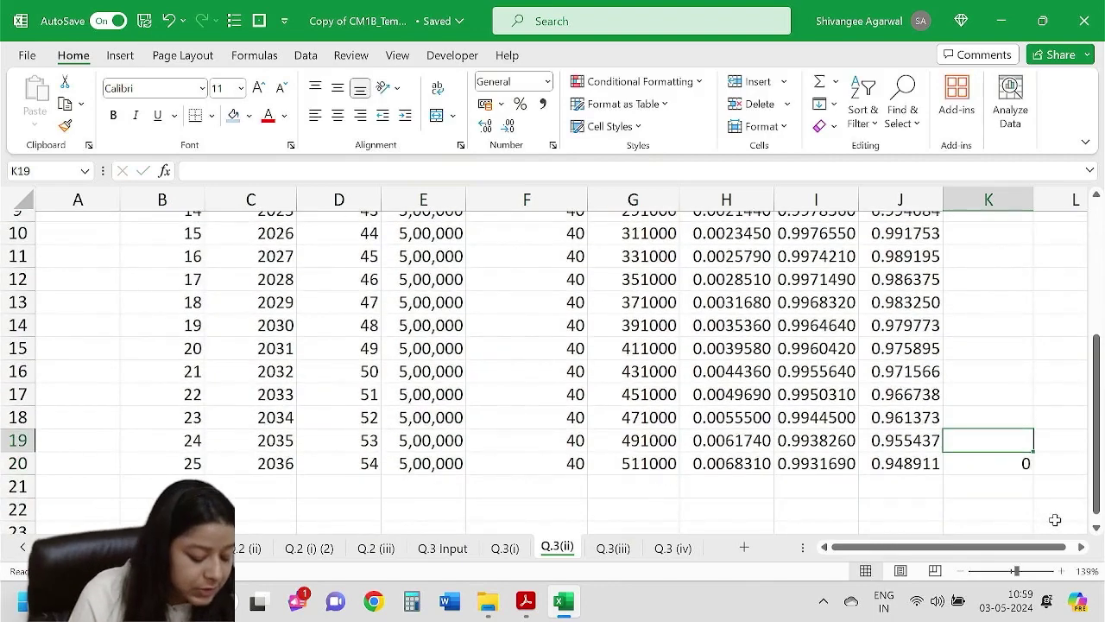
Begin the recursive term assurance formula for time 24 in K19 with "=(K20*I20".
{"action": "type", "text": "="}
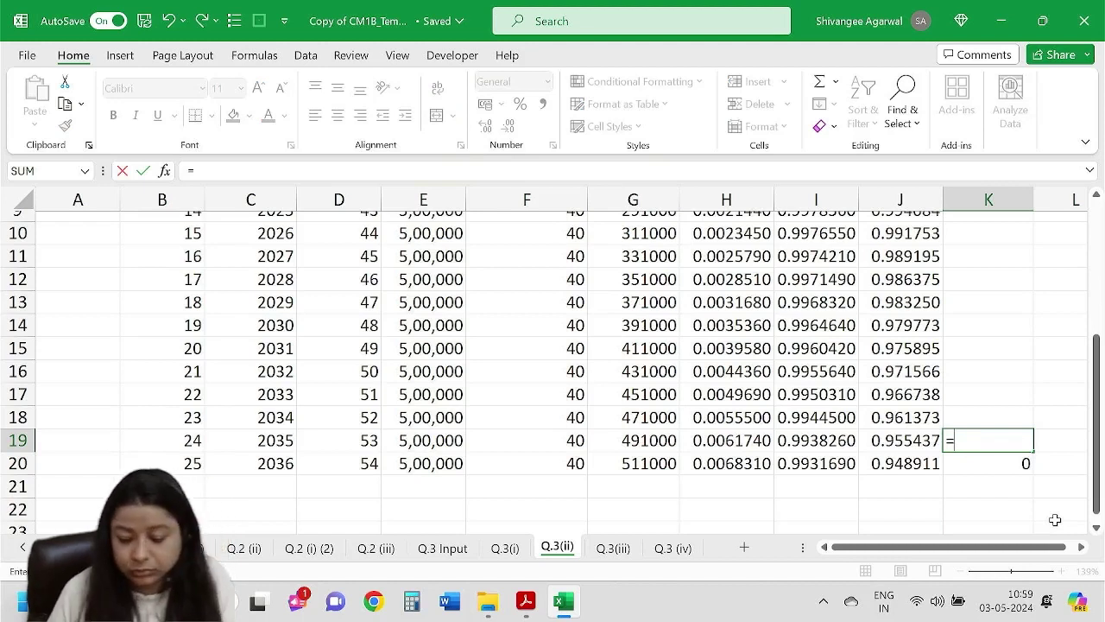
{"action": "type", "text": "("}
{"action": "key", "text": "Down"}
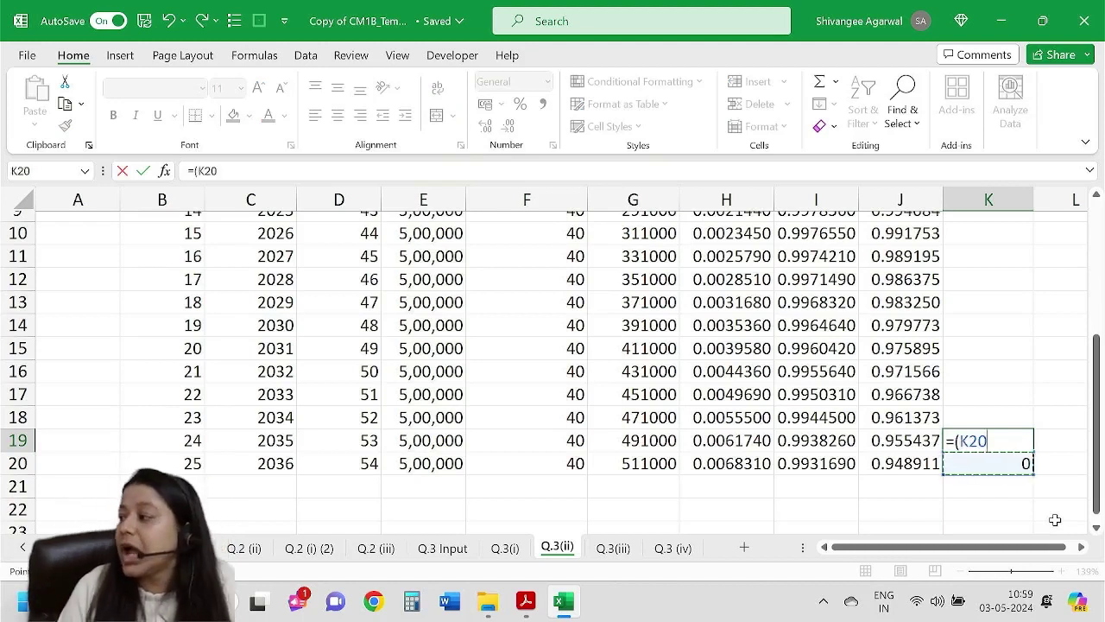
{"action": "type", "text": "+"}
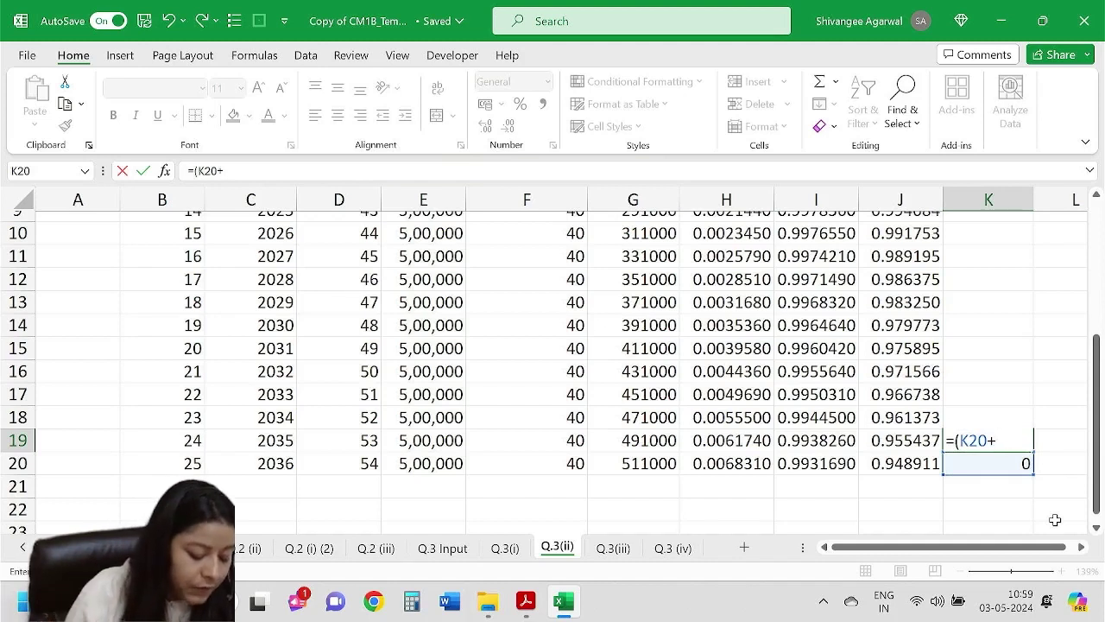
{"action": "key", "text": "BackSpace"}
{"action": "type", "text": "*"}
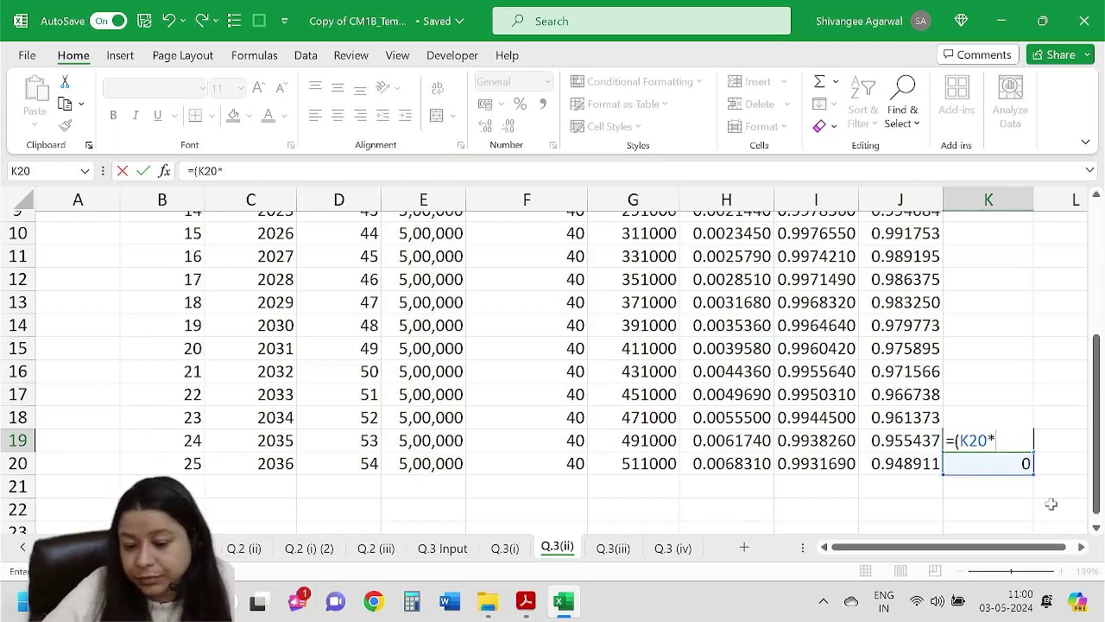
{"action": "scroll", "coordinate": [734, 345], "scroll_direction": "up", "scroll_amount": 3}
{"action": "scroll", "coordinate": [737, 337], "scroll_direction": "down", "scroll_amount": 4}
{"action": "left_click", "coordinate": [831, 413]}
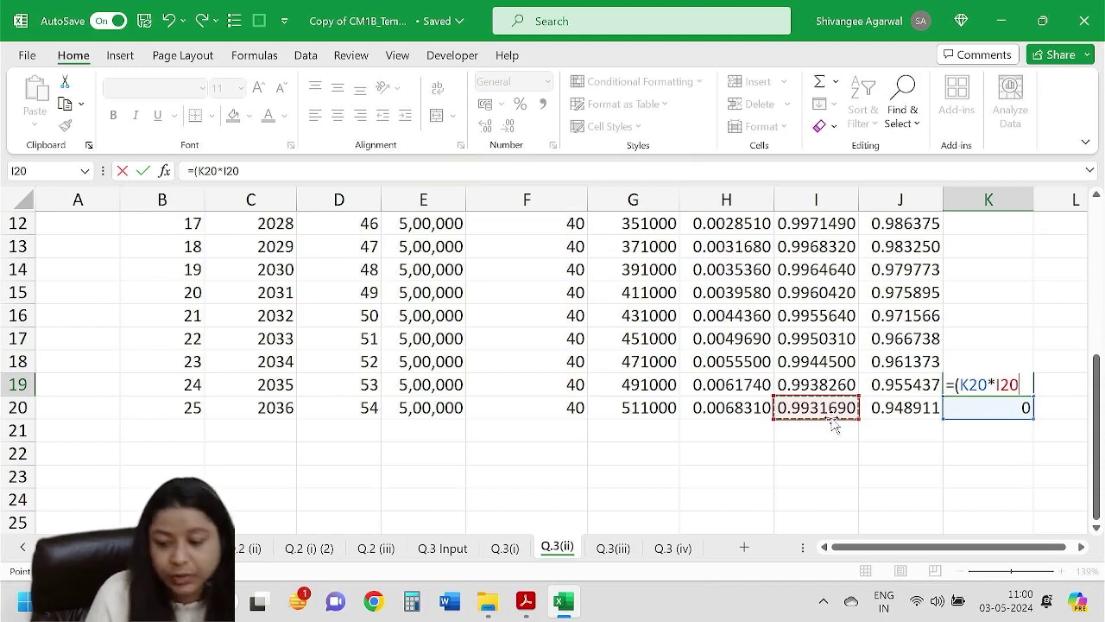
Complete the K19 formula as =(K20*I20+H20), combining the next year's assurance value, survival probability and mortality rate.
{"action": "type", "text": "+"}
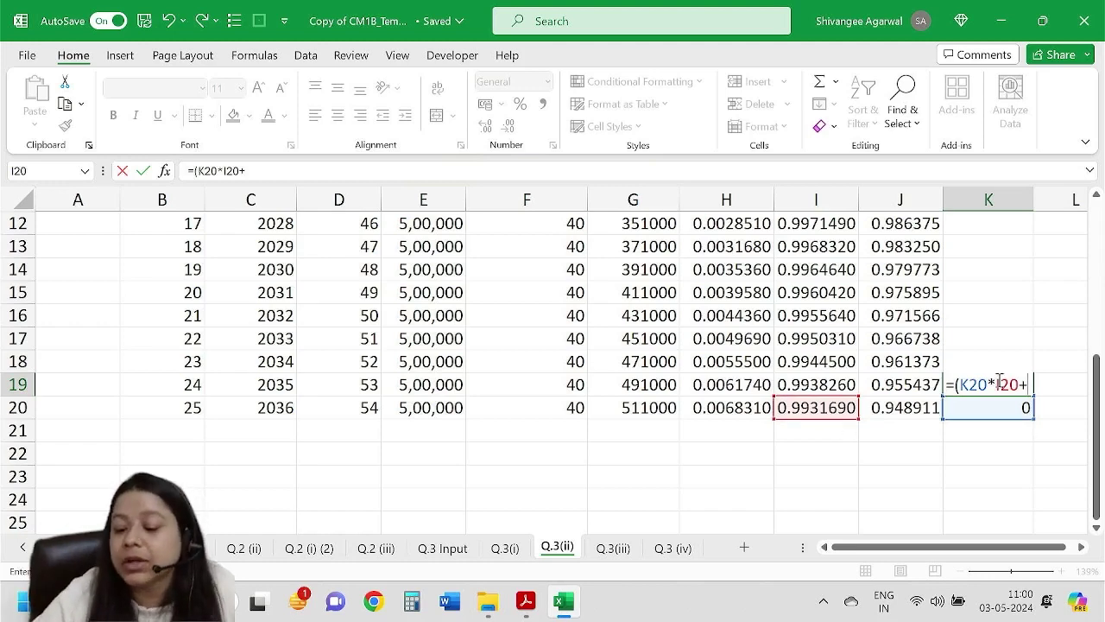
{"action": "scroll", "coordinate": [994, 378], "scroll_direction": "up", "scroll_amount": 3}
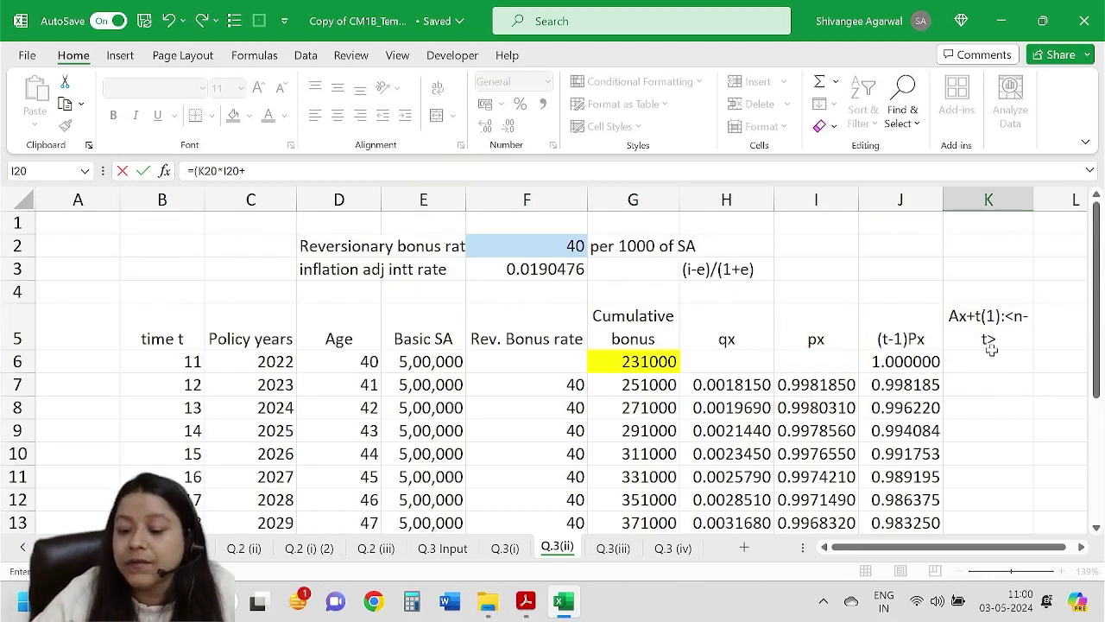
{"action": "scroll", "coordinate": [984, 332], "scroll_direction": "down", "scroll_amount": 4}
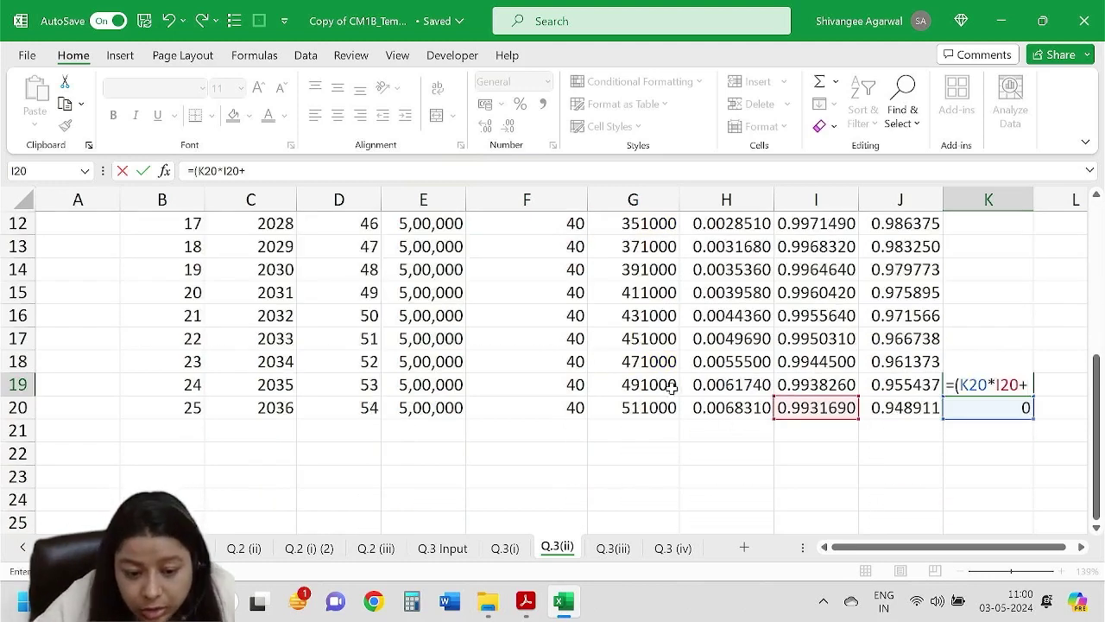
{"action": "scroll", "coordinate": [684, 373], "scroll_direction": "up", "scroll_amount": 3}
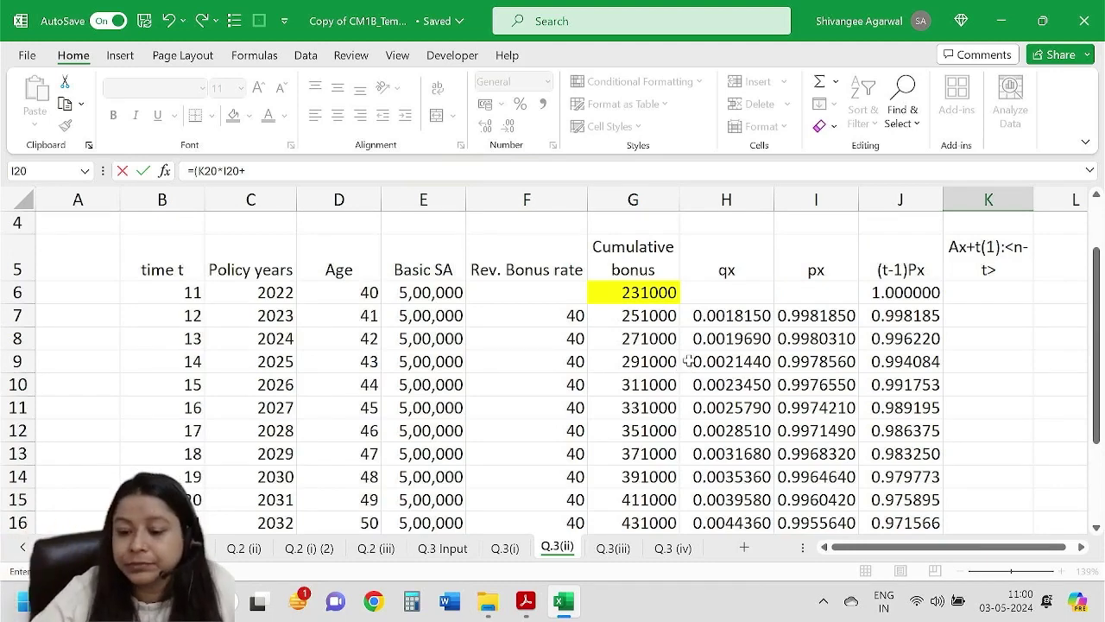
{"action": "scroll", "coordinate": [682, 367], "scroll_direction": "down", "scroll_amount": 3}
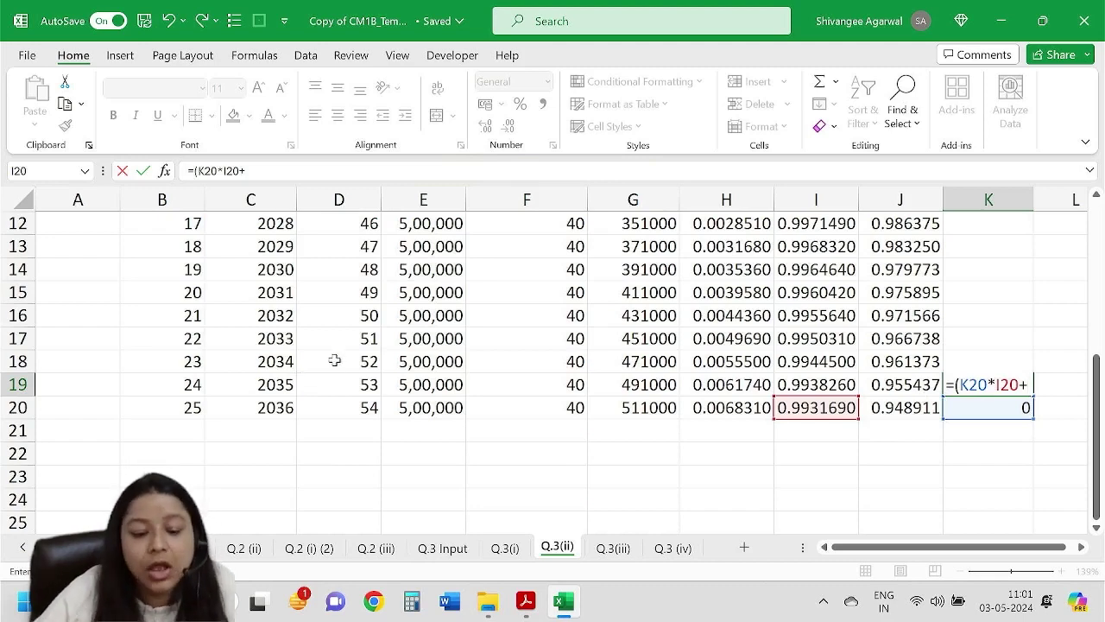
{"action": "scroll", "coordinate": [729, 345], "scroll_direction": "up", "scroll_amount": 3}
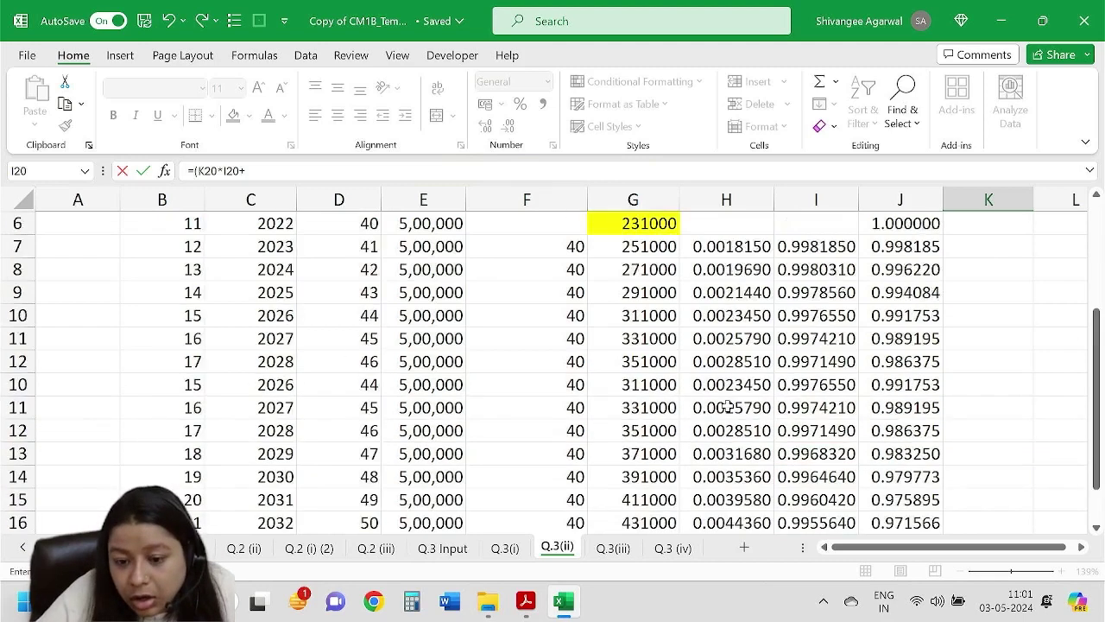
{"action": "scroll", "coordinate": [730, 316], "scroll_direction": "down", "scroll_amount": 3}
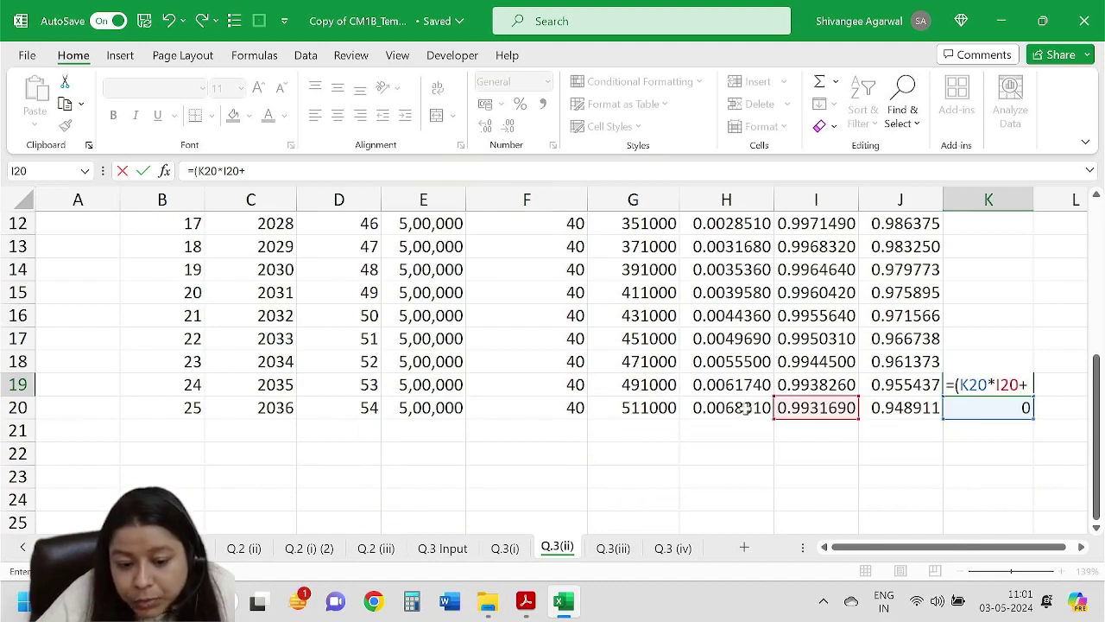
{"action": "left_click", "coordinate": [706, 387]}
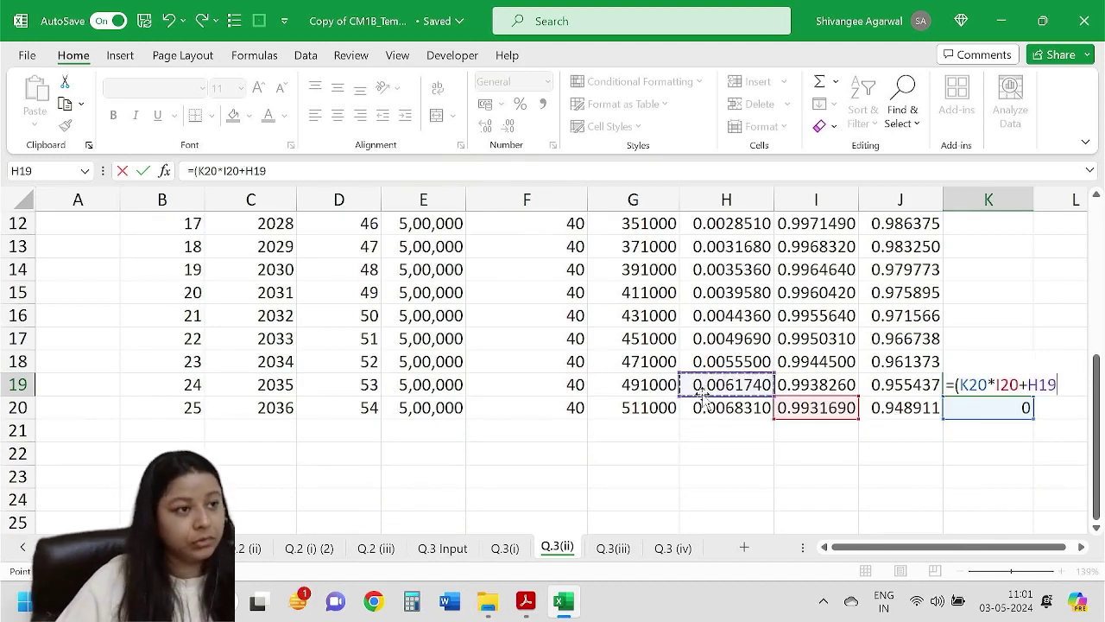
{"action": "left_click", "coordinate": [720, 410]}
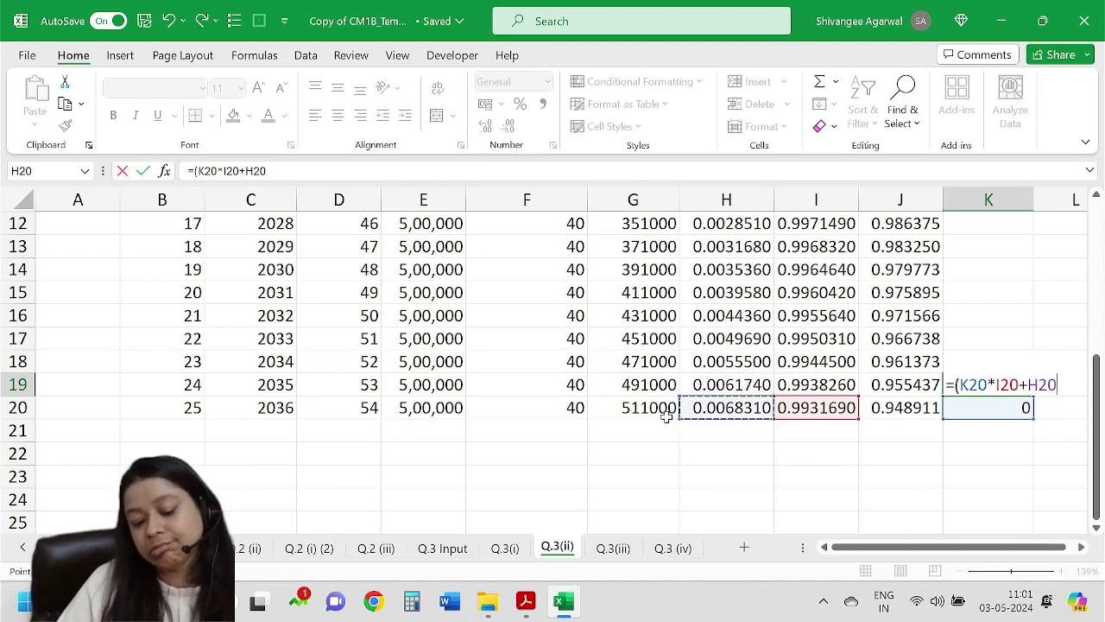
{"action": "scroll", "coordinate": [666, 417], "scroll_direction": "up", "scroll_amount": 3}
{"action": "scroll", "coordinate": [656, 417], "scroll_direction": "down", "scroll_amount": 2}
{"action": "scroll", "coordinate": [638, 417], "scroll_direction": "up", "scroll_amount": 2}
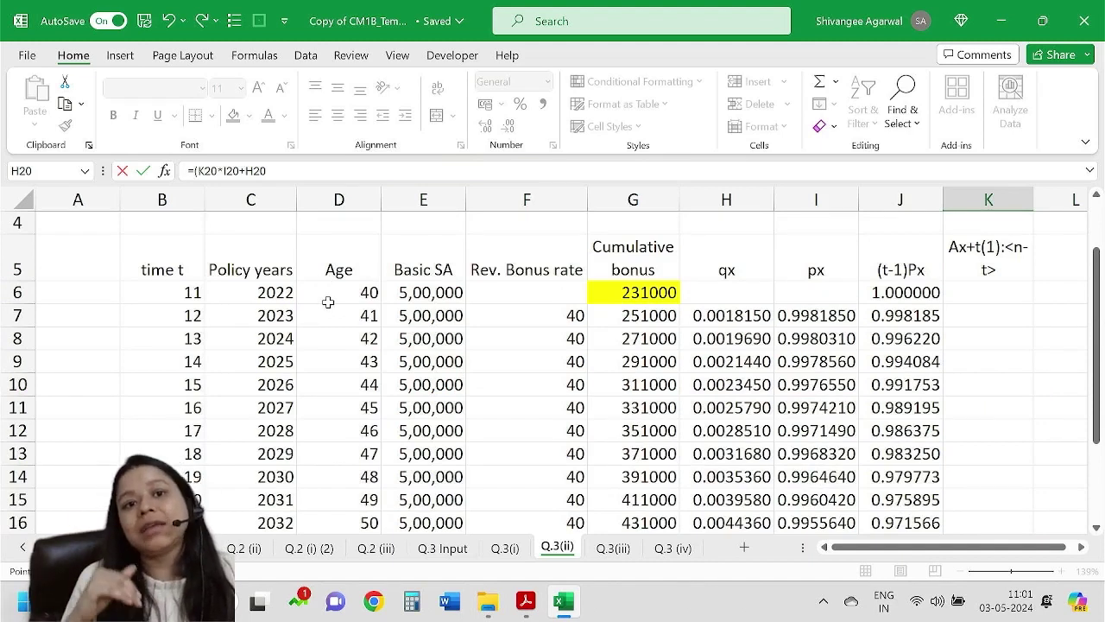
{"action": "key", "text": "Return"}
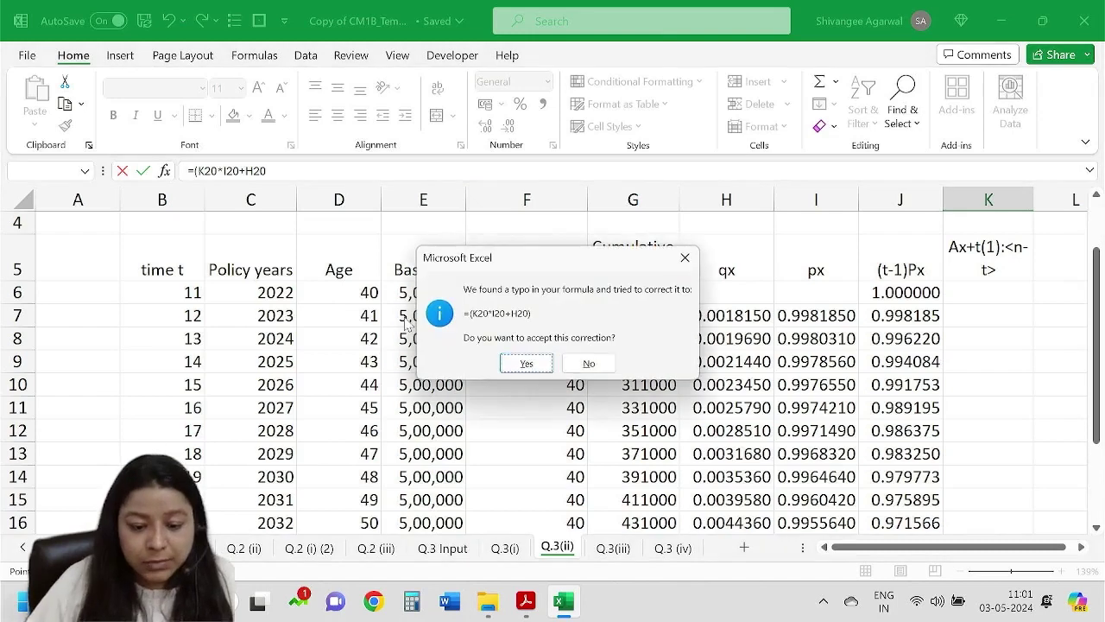
{"action": "left_click", "coordinate": [524, 362]}
Change the age column header in D5 to "Age at the start of year".
{"action": "scroll", "coordinate": [365, 289], "scroll_direction": "up", "scroll_amount": 2}
{"action": "left_click", "coordinate": [350, 326]}
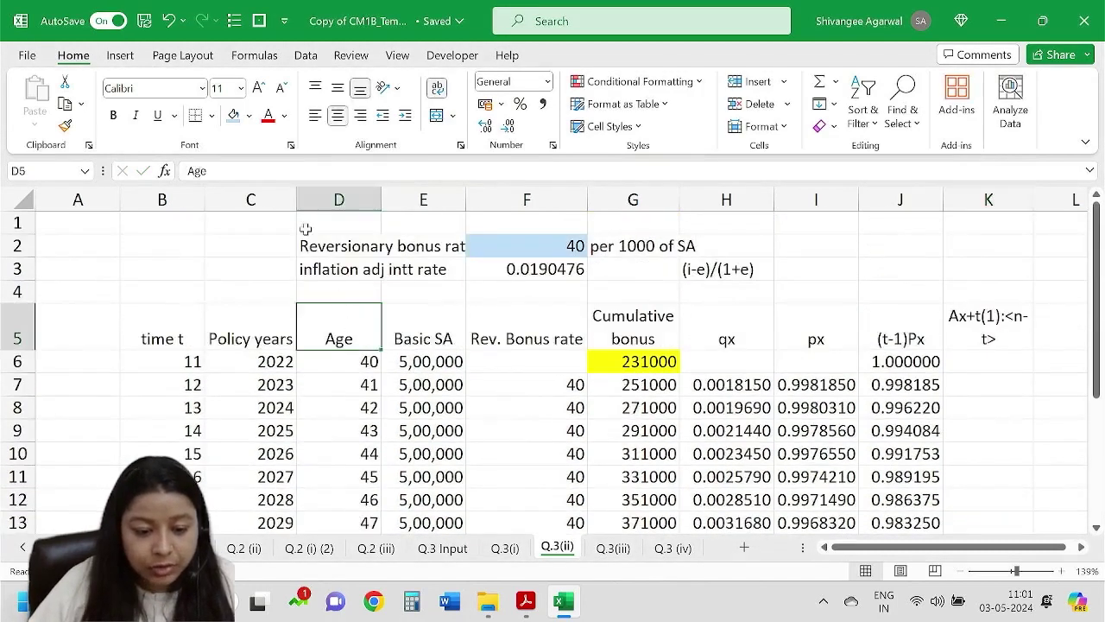
{"action": "left_click", "coordinate": [260, 171]}
{"action": "type", "text": "at the"}
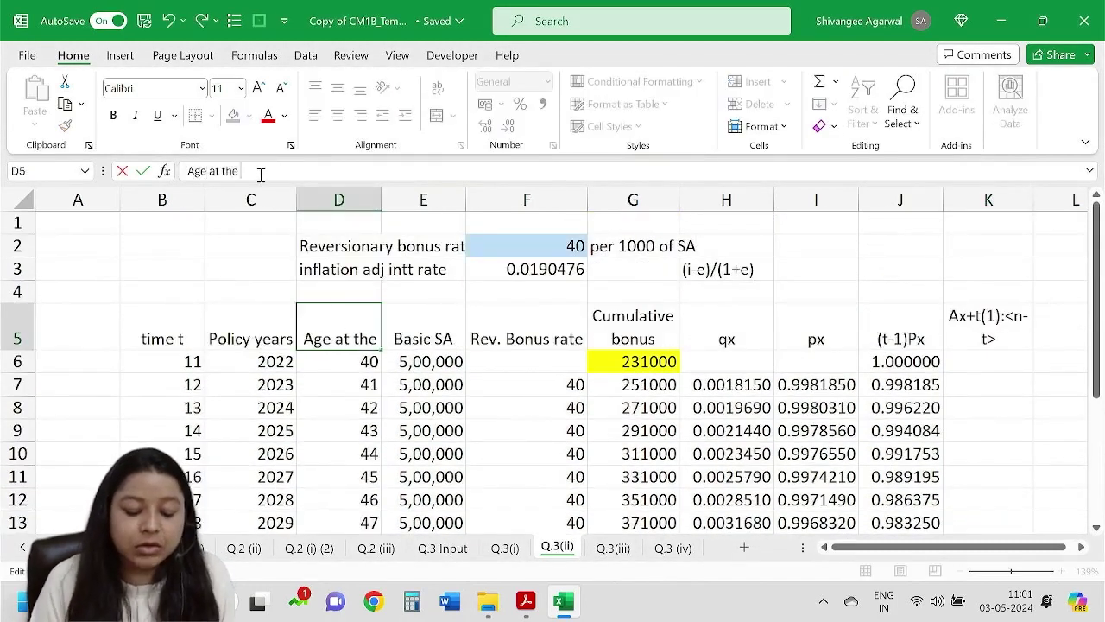
{"action": "type", "text": " start of year"}
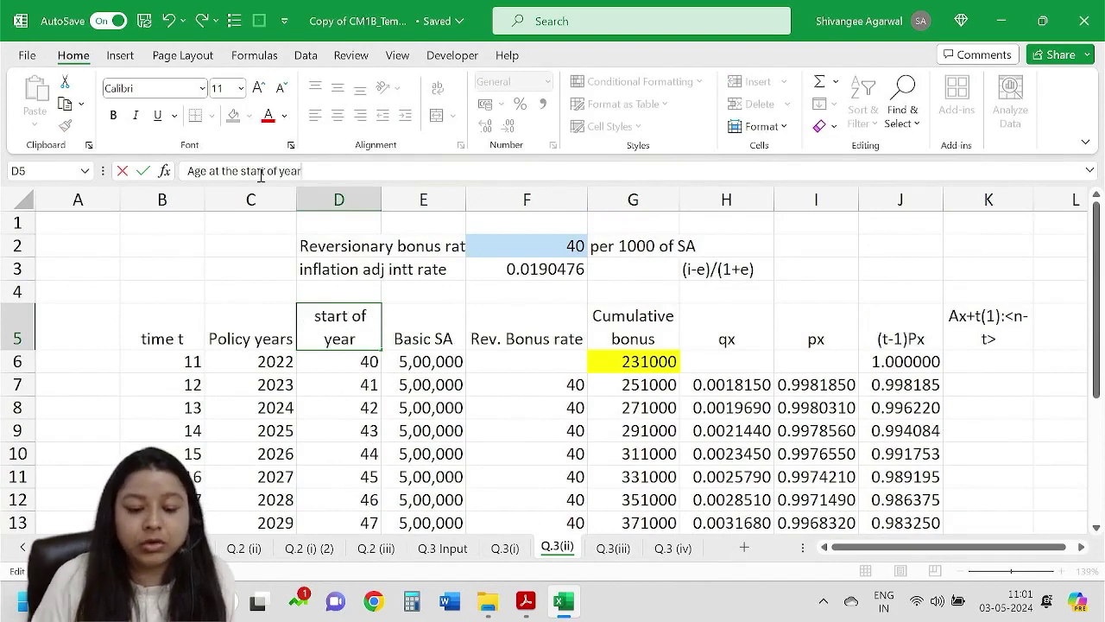
{"action": "key", "text": "Return"}
{"action": "left_click", "coordinate": [375, 339]}
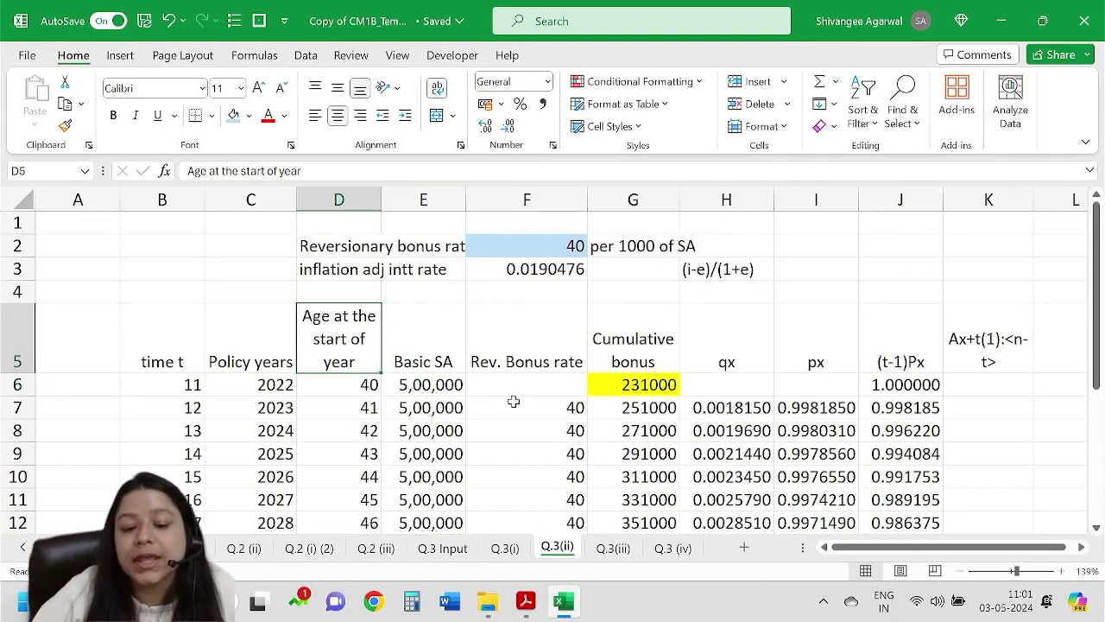
Extend the K19 formula to divide by one plus the inflation-adjusted interest rate, giving =(K20*I20+H20)/(1+$F$3).
{"action": "scroll", "coordinate": [572, 356], "scroll_direction": "down", "scroll_amount": 3}
{"action": "left_click", "coordinate": [993, 480]}
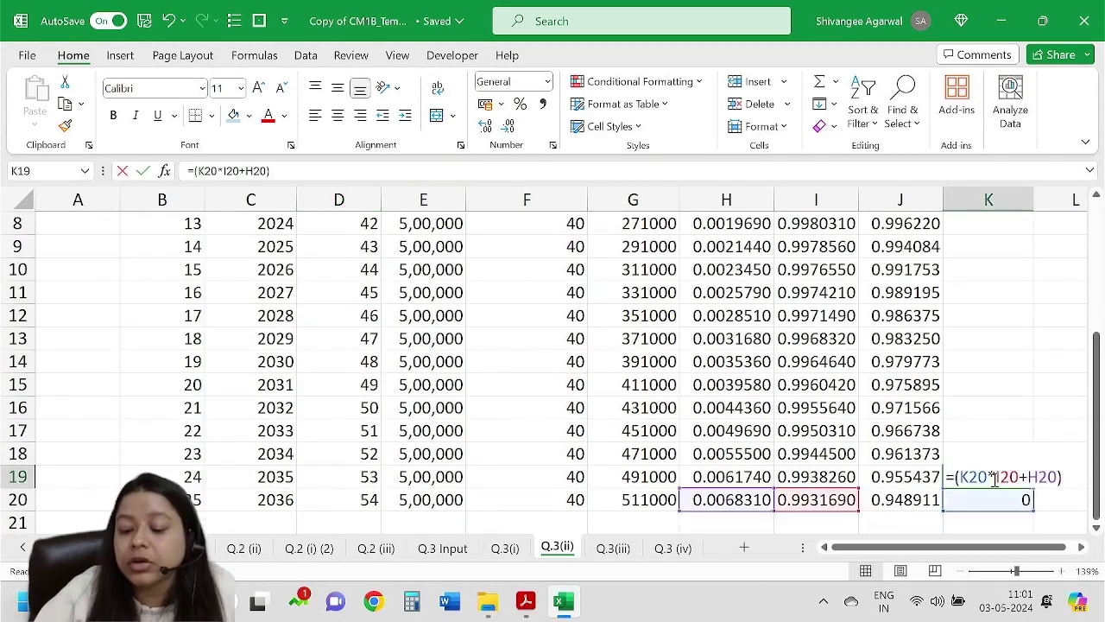
{"action": "double_click", "coordinate": [993, 480]}
{"action": "scroll", "coordinate": [886, 478], "scroll_direction": "down", "scroll_amount": 1}
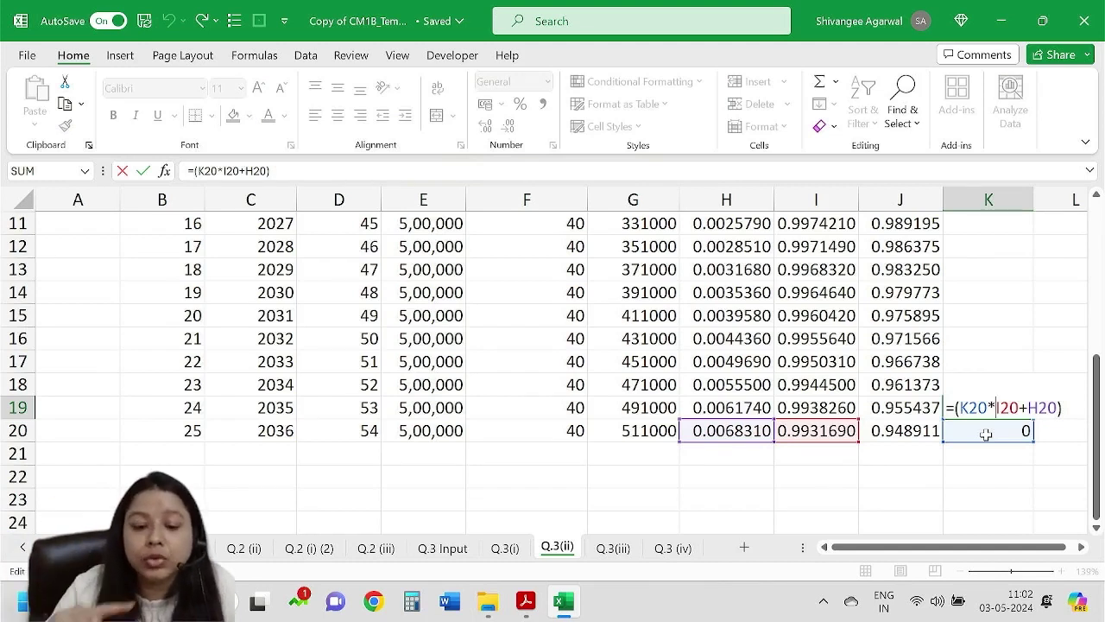
{"action": "left_click", "coordinate": [294, 171]}
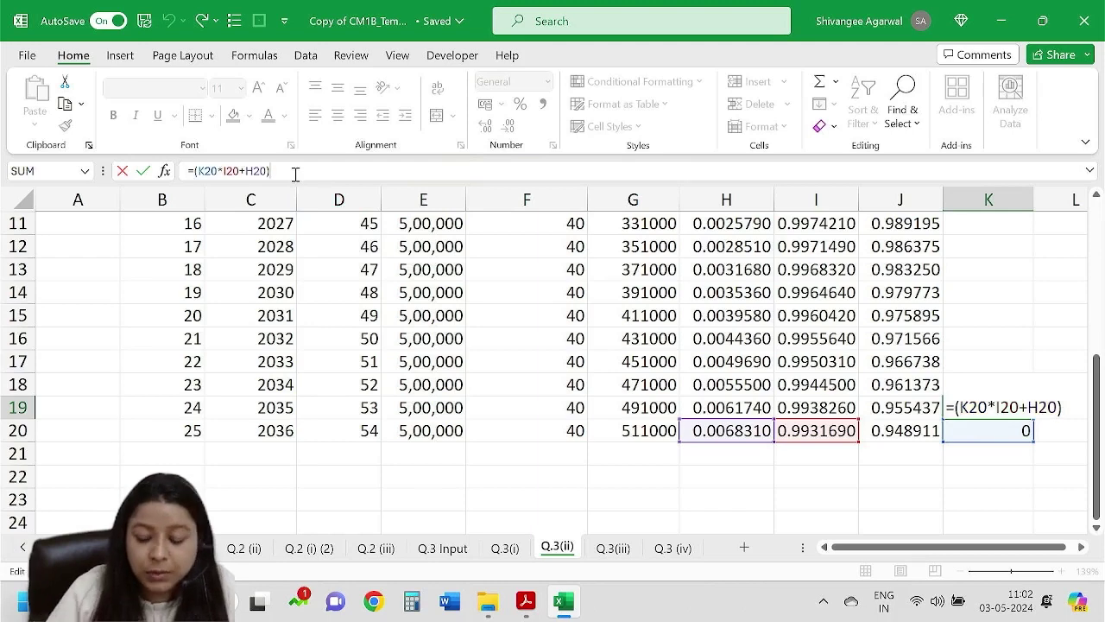
{"action": "type", "text": "/"}
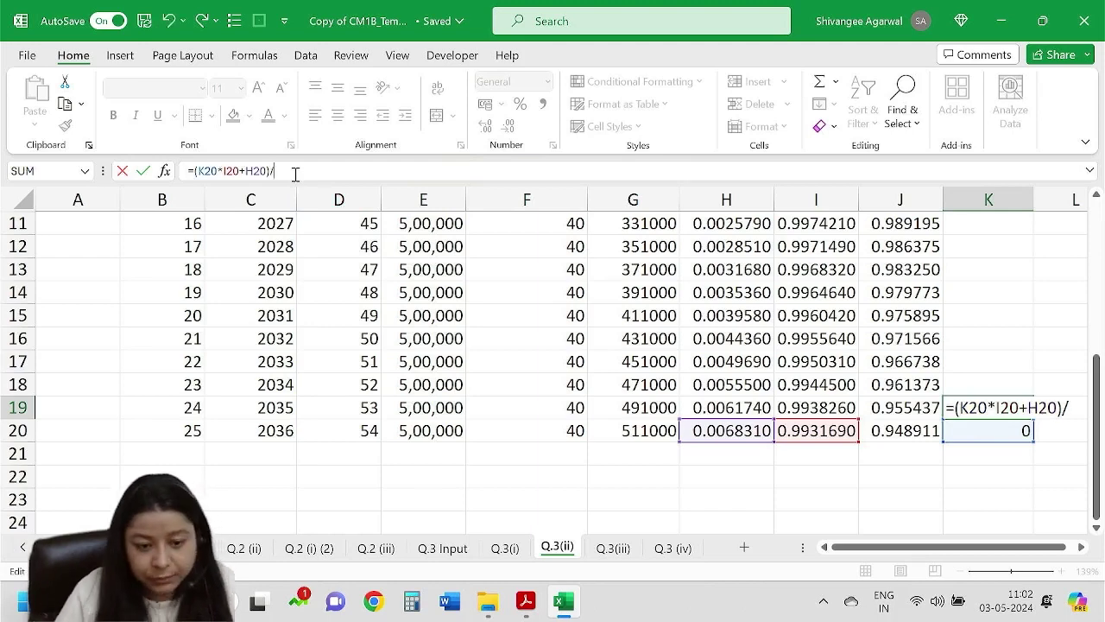
{"action": "type", "text": "(1+"}
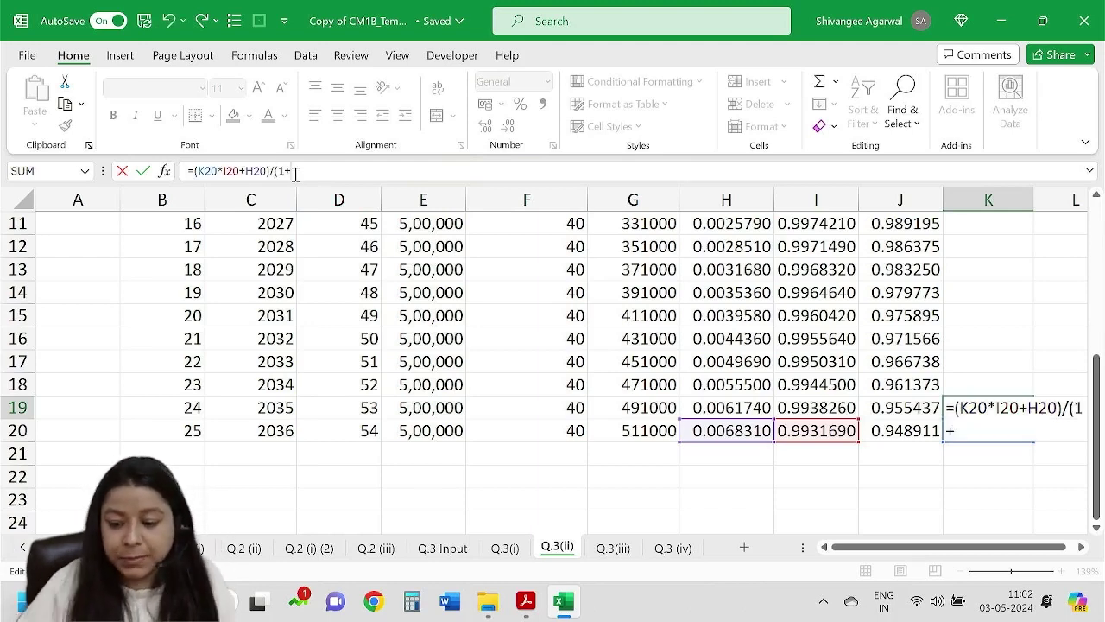
{"action": "scroll", "coordinate": [548, 292], "scroll_direction": "up", "scroll_amount": 3}
{"action": "left_click", "coordinate": [546, 268]}
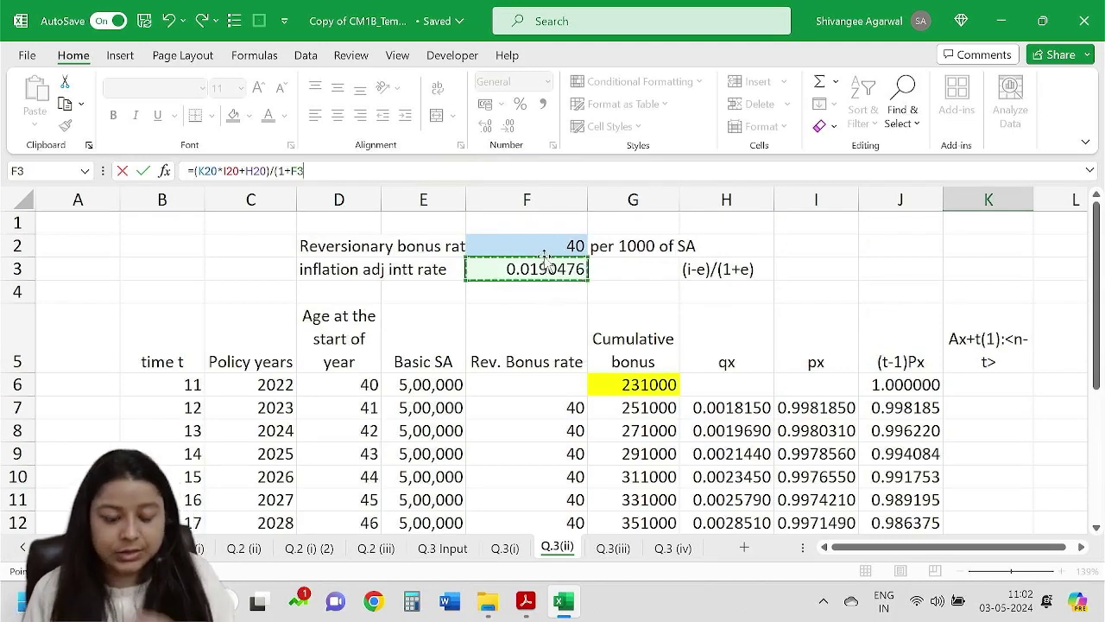
{"action": "key", "text": "F4"}
{"action": "type", "text": ")"}
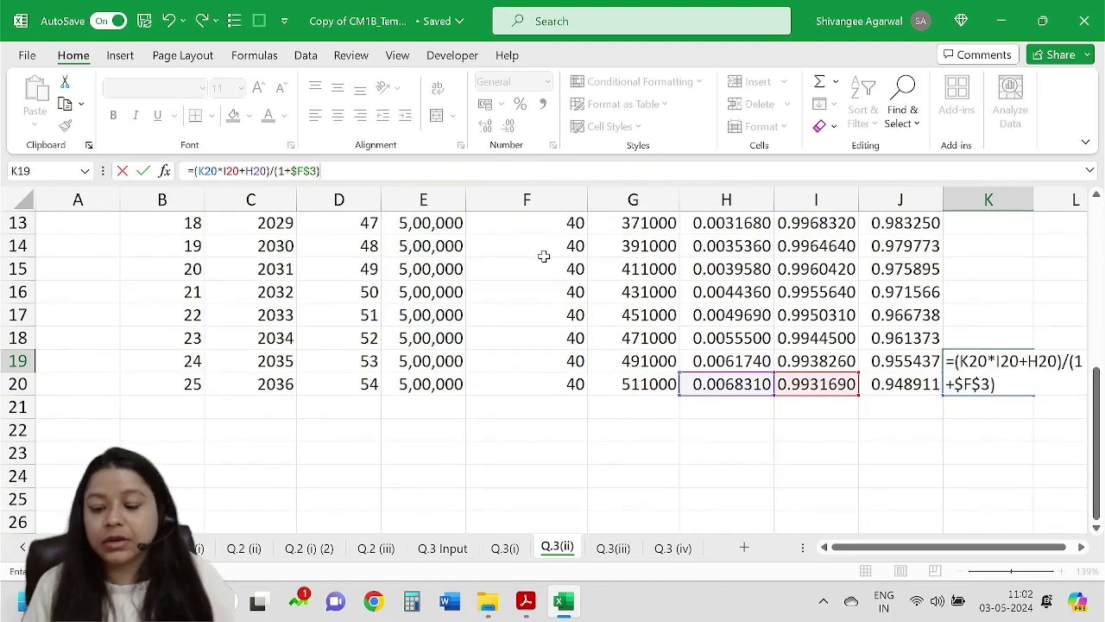
{"action": "key", "text": "Return"}
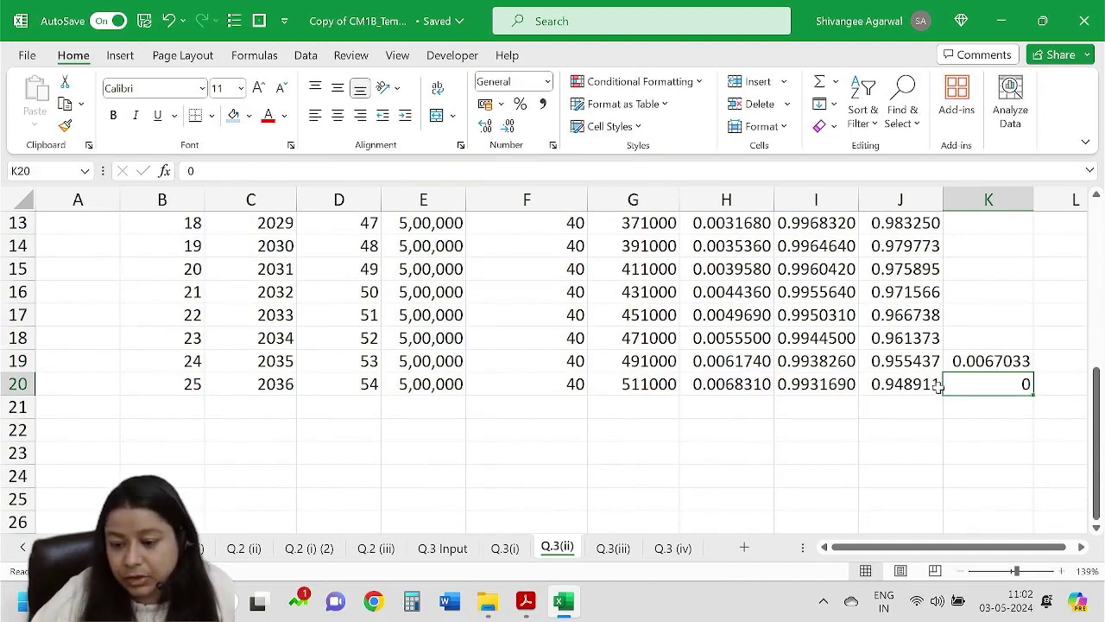
Replace $F$3 in the K19 formula with an absolute reference to the valuation interest rate, 'Q.3 Input'!$F$10.
{"action": "left_click", "coordinate": [974, 366]}
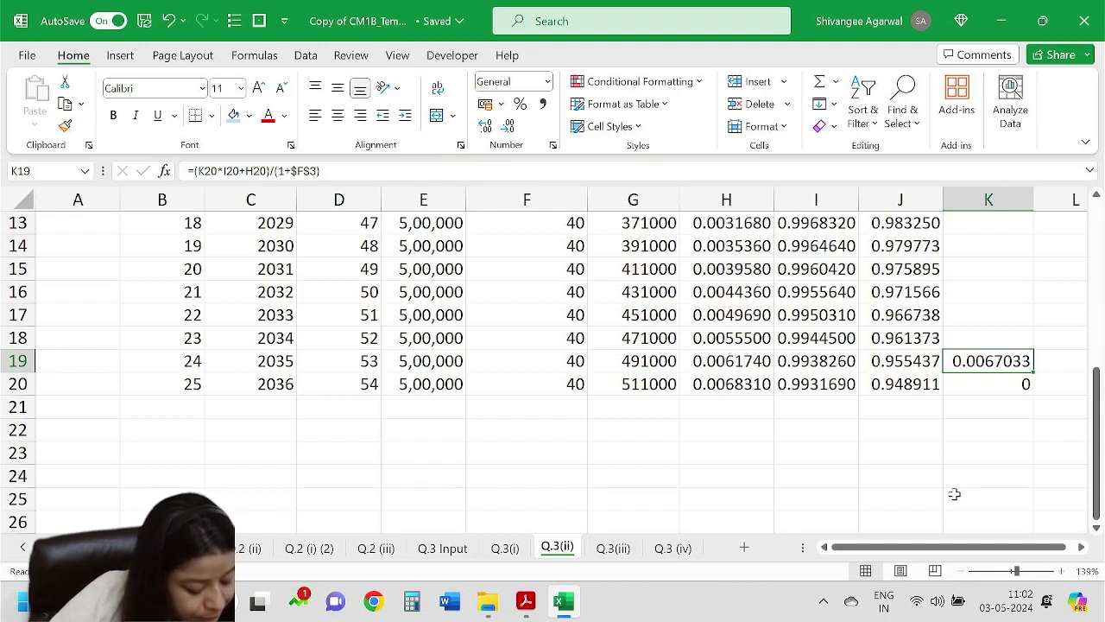
{"action": "left_click_drag", "start_coordinate": [328, 175], "coordinate": [274, 173]}
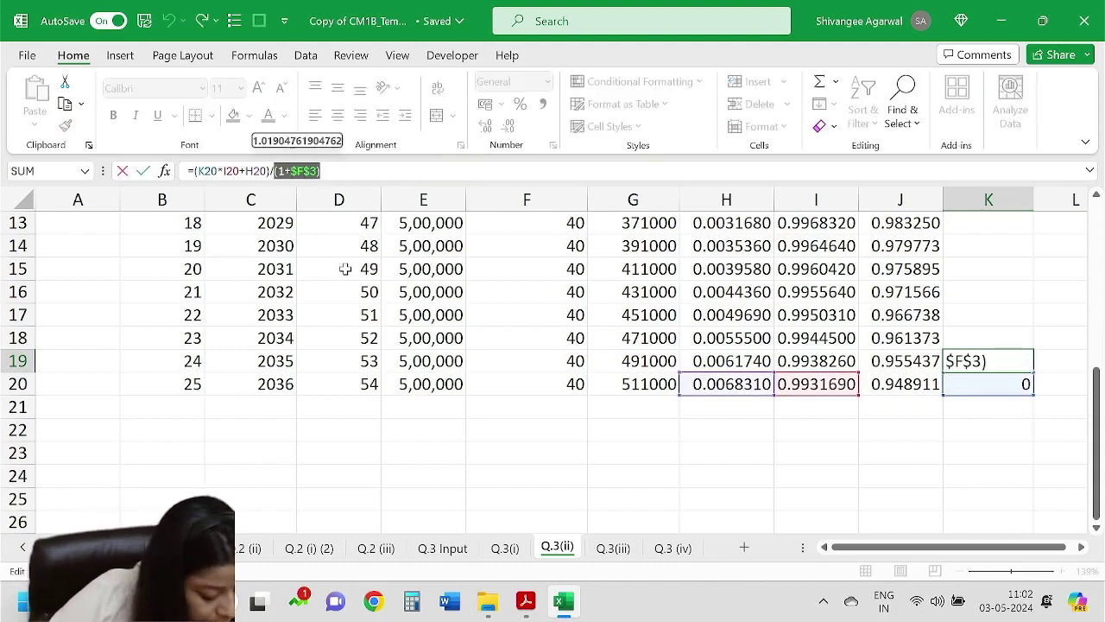
{"action": "left_click", "coordinate": [320, 173]}
{"action": "key", "text": "BackSpace"}
{"action": "key", "text": "BackSpace"}
{"action": "key", "text": "BackSpace"}
{"action": "key", "text": "BackSpace"}
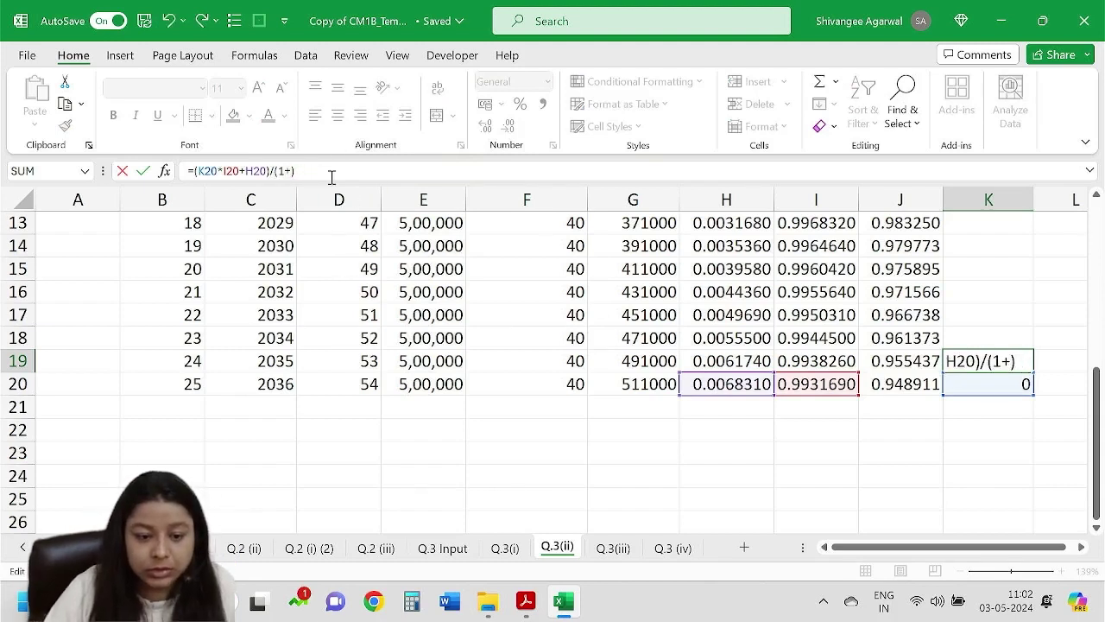
{"action": "left_click", "coordinate": [455, 553]}
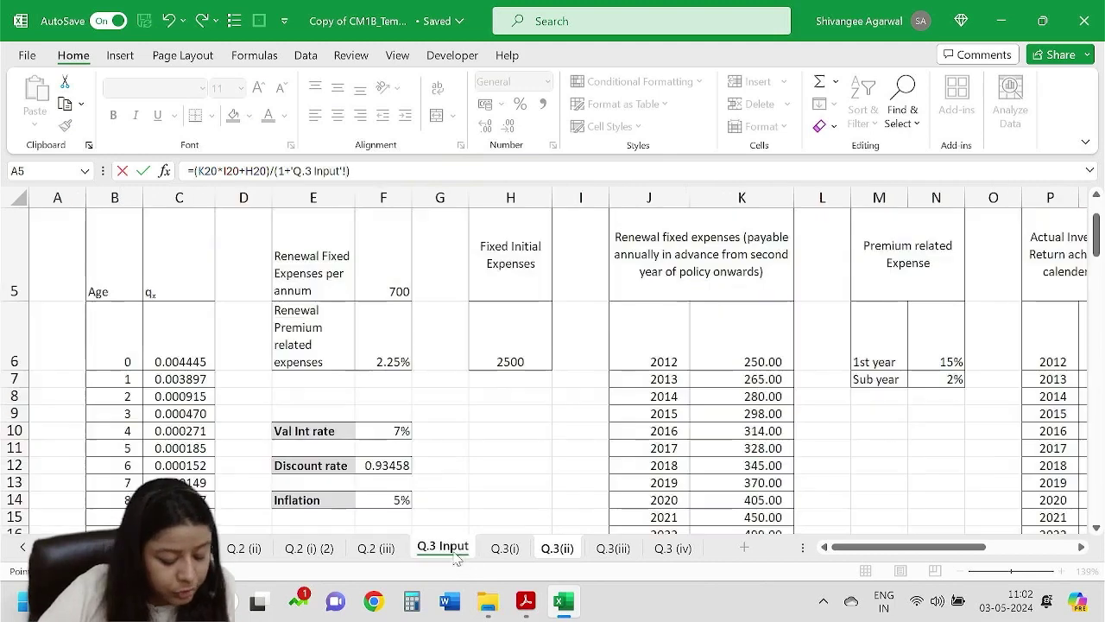
{"action": "scroll", "coordinate": [387, 407], "scroll_direction": "down", "scroll_amount": 1}
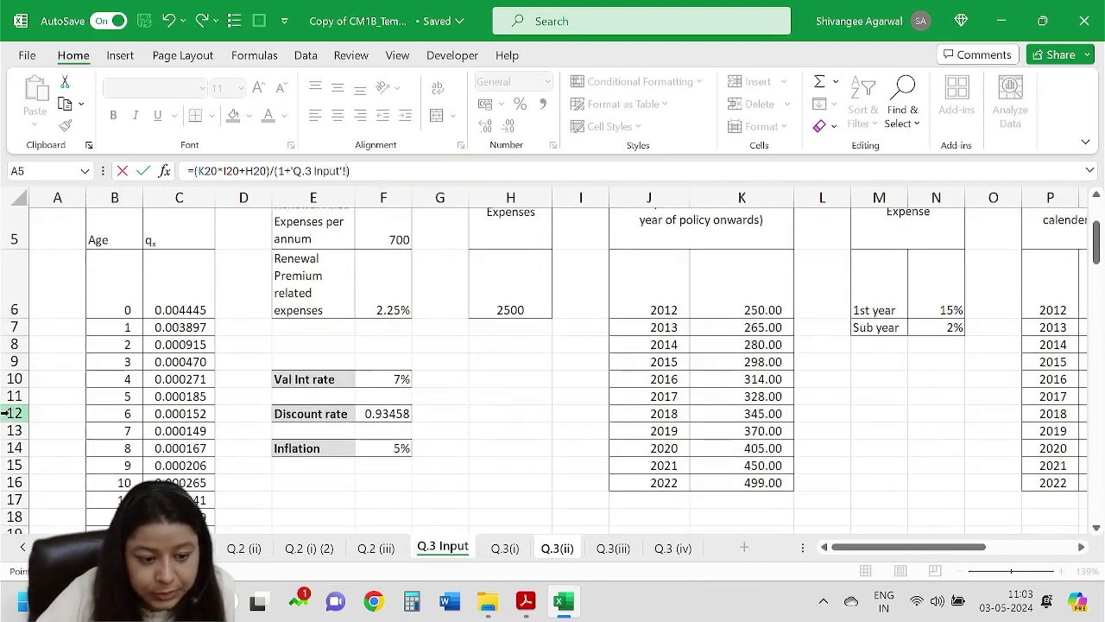
{"action": "left_click", "coordinate": [373, 379]}
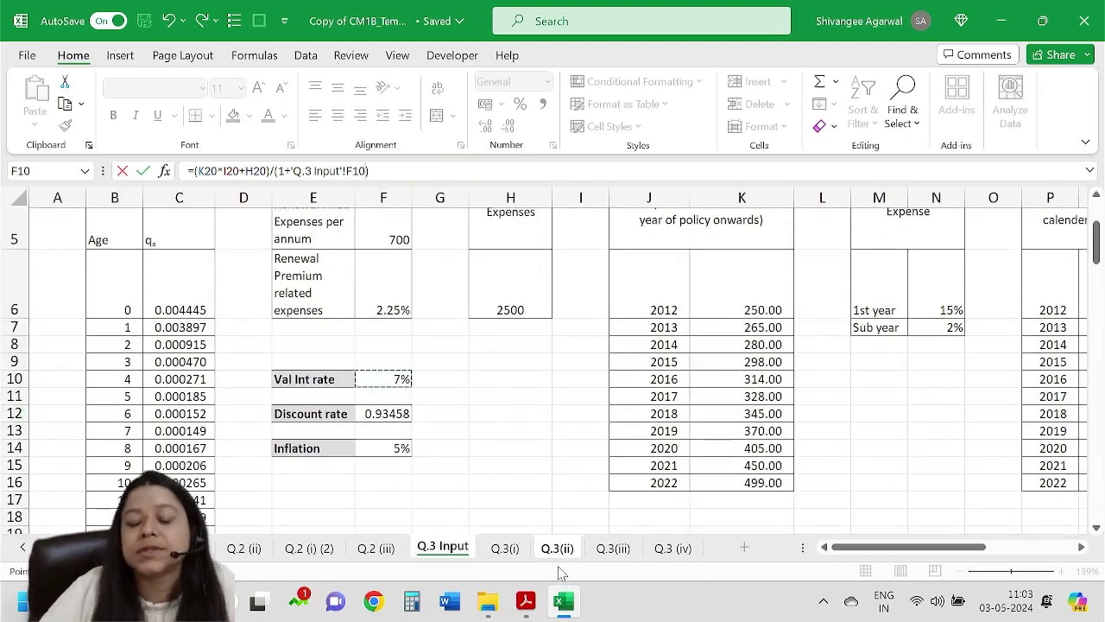
{"action": "key", "text": "F4"}
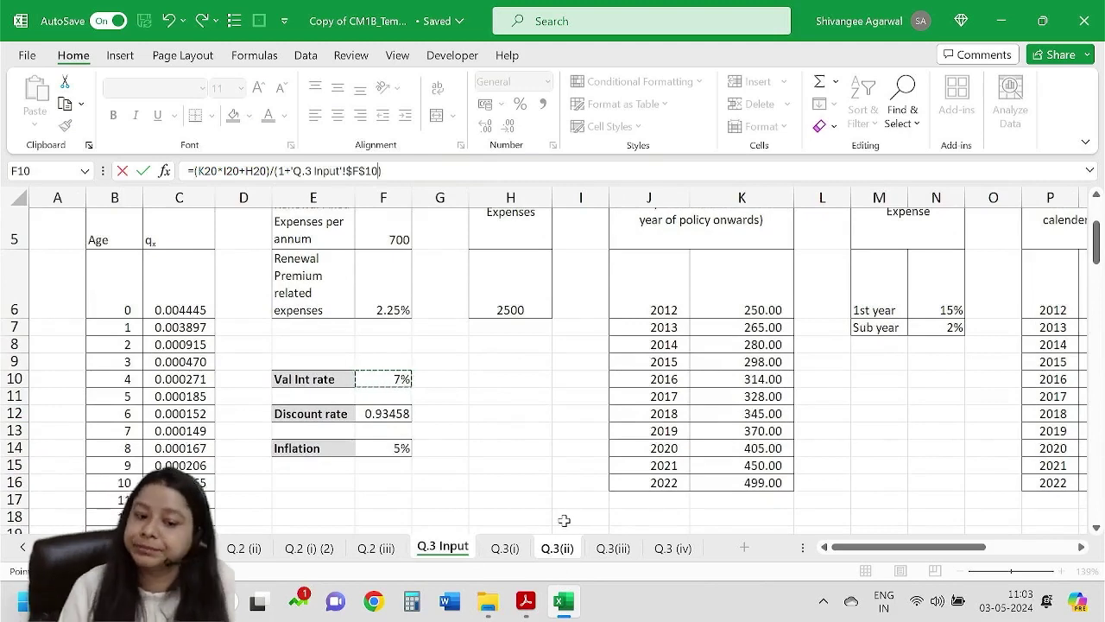
{"action": "key", "text": "Return"}
{"action": "scroll", "coordinate": [563, 520], "scroll_direction": "up", "scroll_amount": 1}
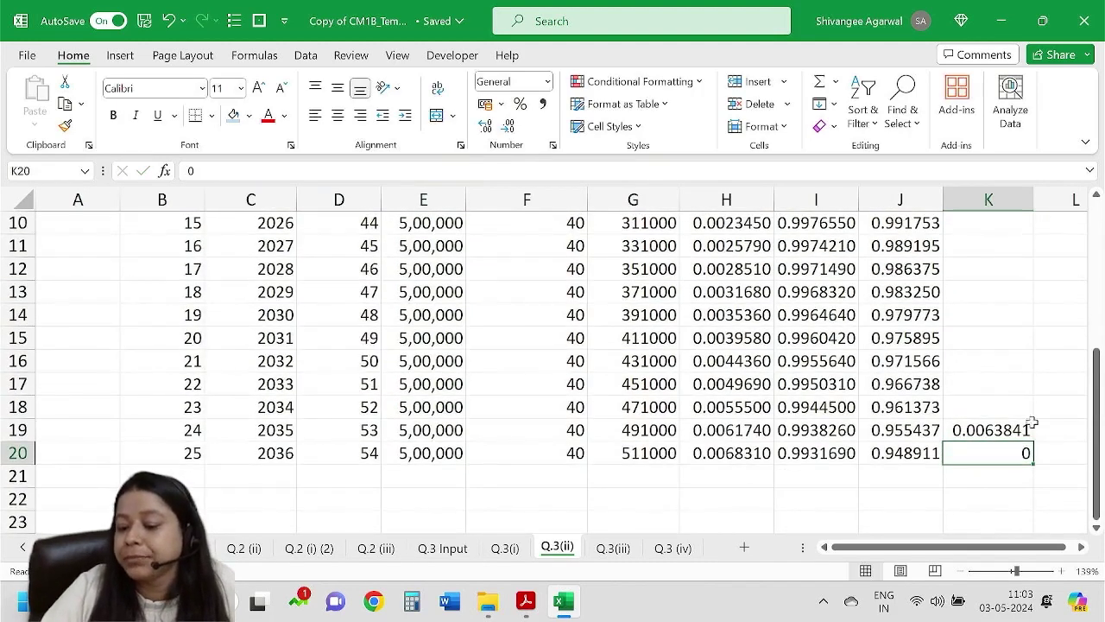
Fill the K19 formula upward through K6 to cover every earlier policy year.
{"action": "left_click", "coordinate": [1024, 430]}
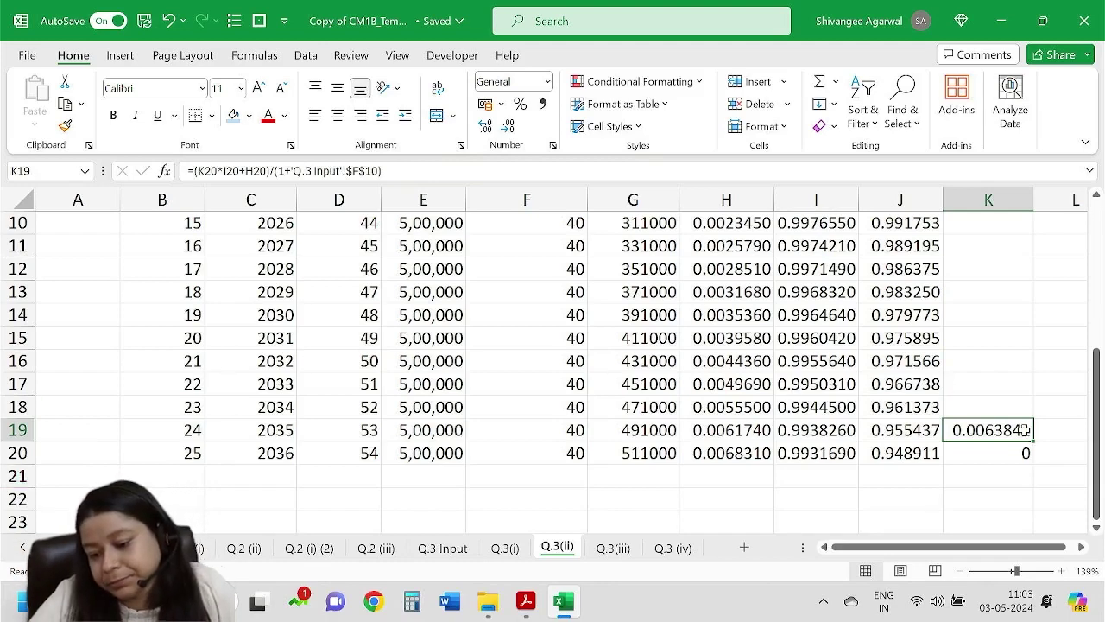
{"action": "left_click_drag", "start_coordinate": [1029, 438], "coordinate": [1031, 284]}
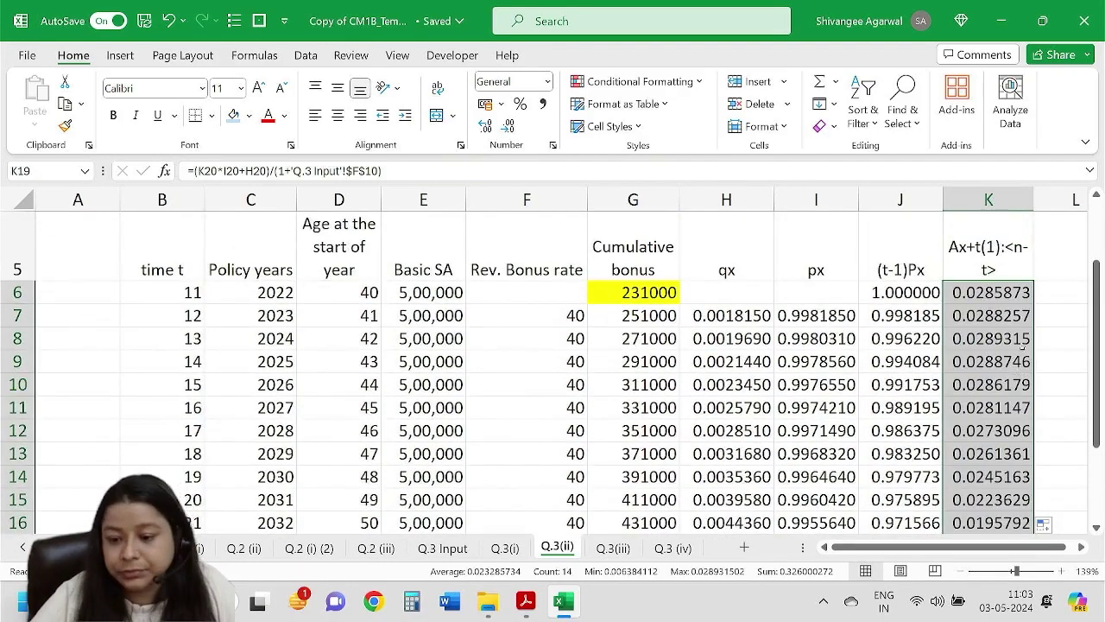
{"action": "left_click", "coordinate": [1015, 294]}
Examine the filled Ax+t(1):<n-t> values in column K and the references used by the K19 formula.
{"action": "scroll", "coordinate": [1008, 344], "scroll_direction": "down", "scroll_amount": 3}
{"action": "scroll", "coordinate": [1006, 345], "scroll_direction": "up", "scroll_amount": 4}
{"action": "left_click_drag", "start_coordinate": [1007, 346], "coordinate": [1001, 518]}
{"action": "scroll", "coordinate": [980, 382], "scroll_direction": "up", "scroll_amount": 1}
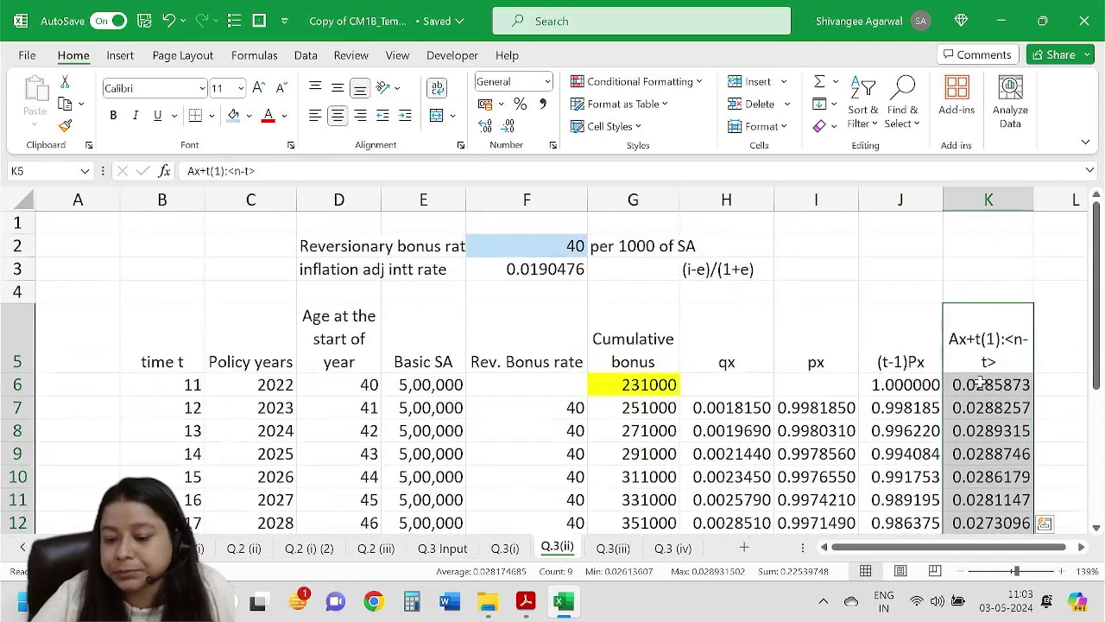
{"action": "left_click", "coordinate": [980, 383]}
{"action": "scroll", "coordinate": [979, 382], "scroll_direction": "down", "scroll_amount": 4}
{"action": "double_click", "coordinate": [986, 337]}
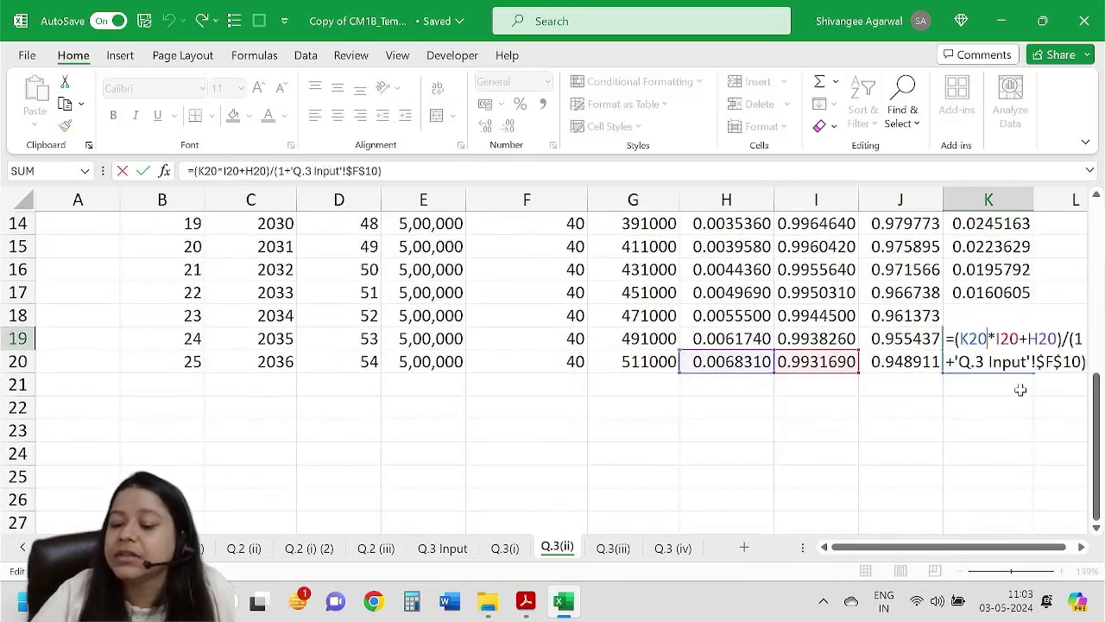
Review the recursive formula in K19 against the policy-year rows, ages and column headings on Q.3(ii), keeping it as entered.
{"action": "left_click_drag", "start_coordinate": [958, 545], "coordinate": [963, 545]}
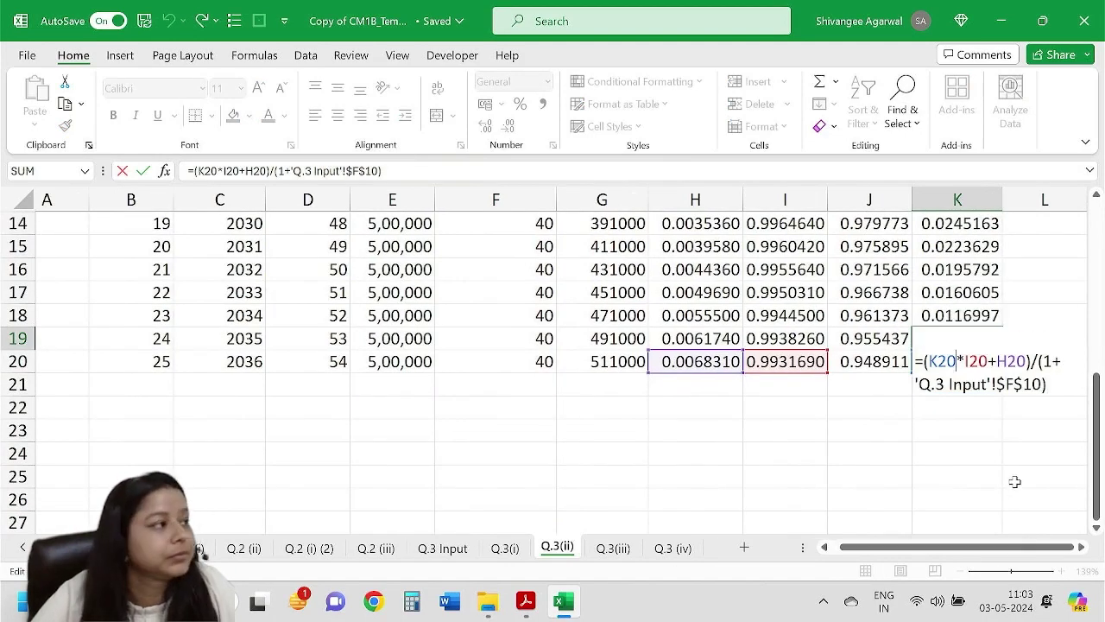
{"action": "key", "text": "Return"}
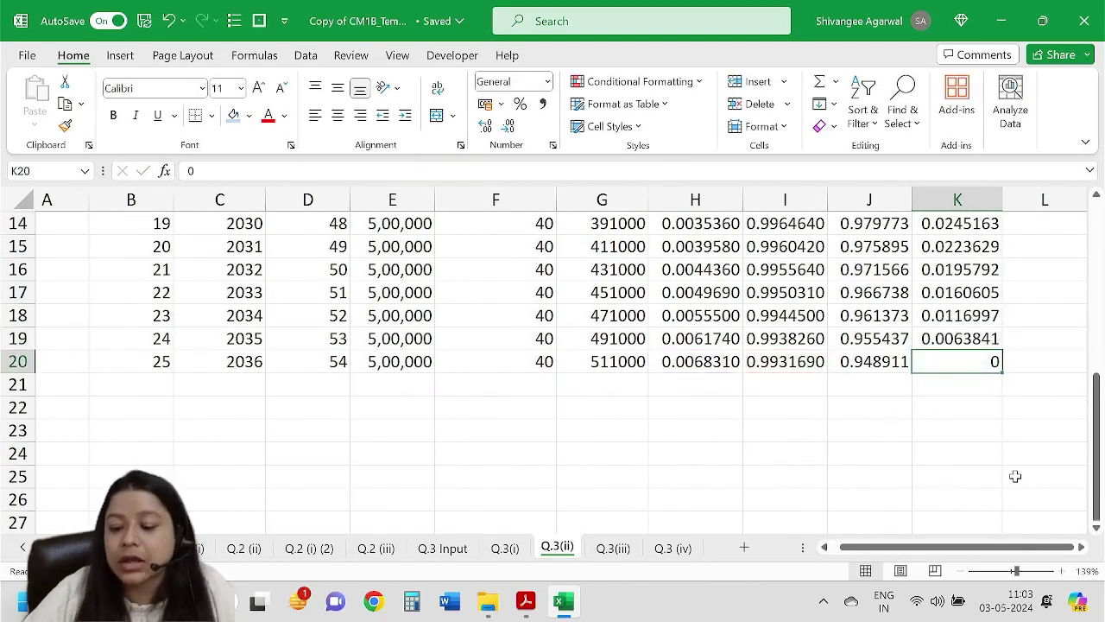
{"action": "scroll", "coordinate": [1015, 476], "scroll_direction": "up", "scroll_amount": 4}
{"action": "left_click", "coordinate": [1008, 312]}
{"action": "left_click", "coordinate": [1039, 283]}
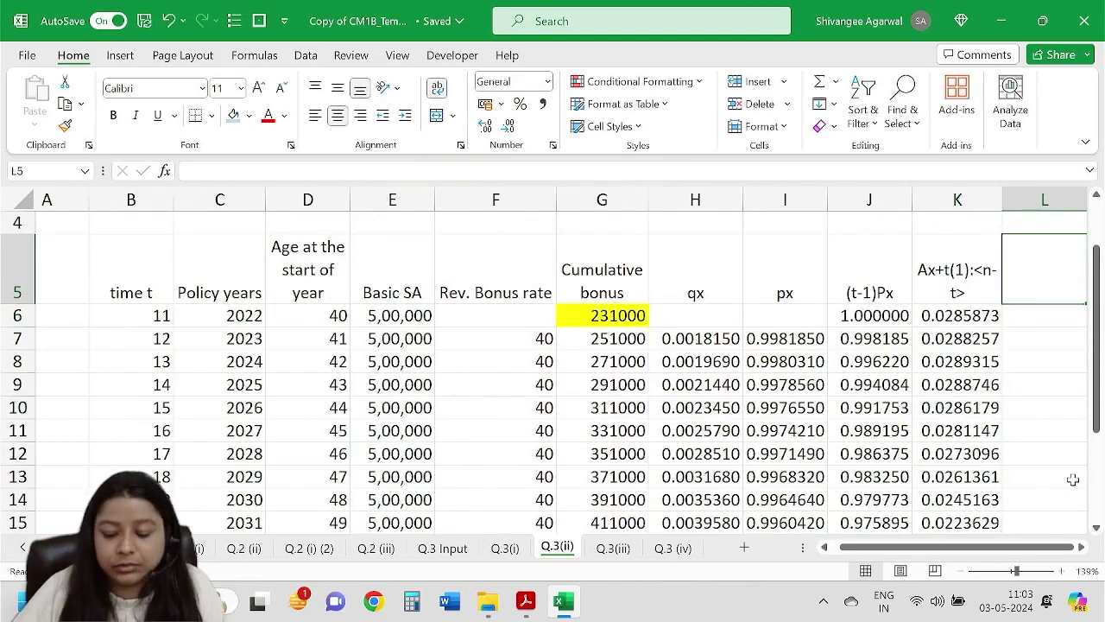
{"action": "scroll", "coordinate": [1072, 480], "scroll_direction": "right", "scroll_amount": 3}
{"action": "scroll", "coordinate": [1005, 475], "scroll_direction": "down", "scroll_amount": 3}
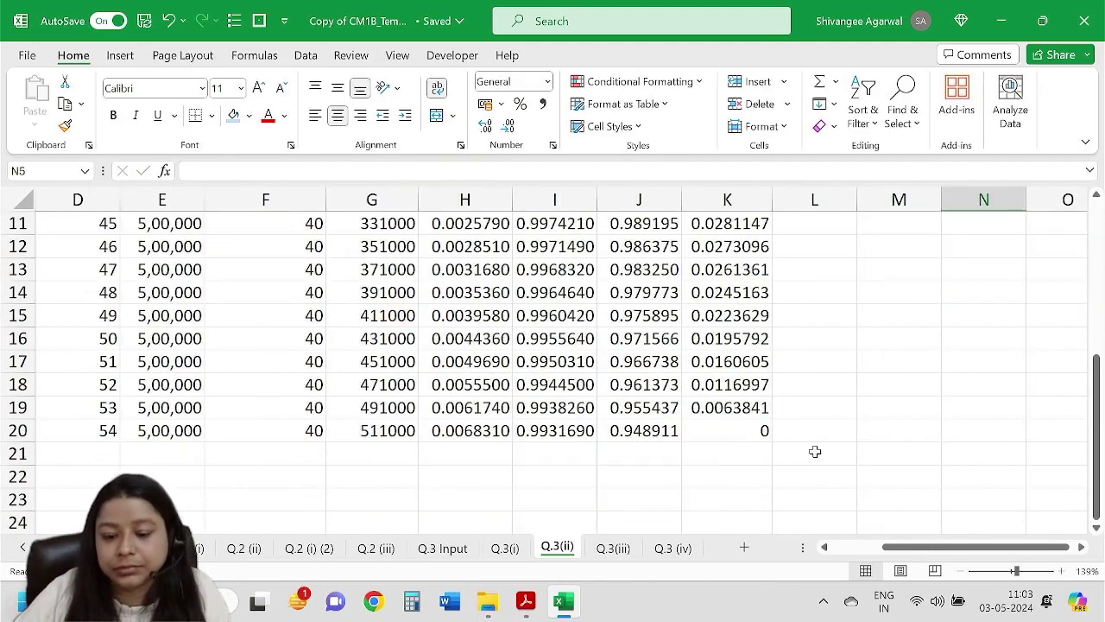
{"action": "left_click", "coordinate": [743, 407]}
{"action": "double_click", "coordinate": [743, 407]}
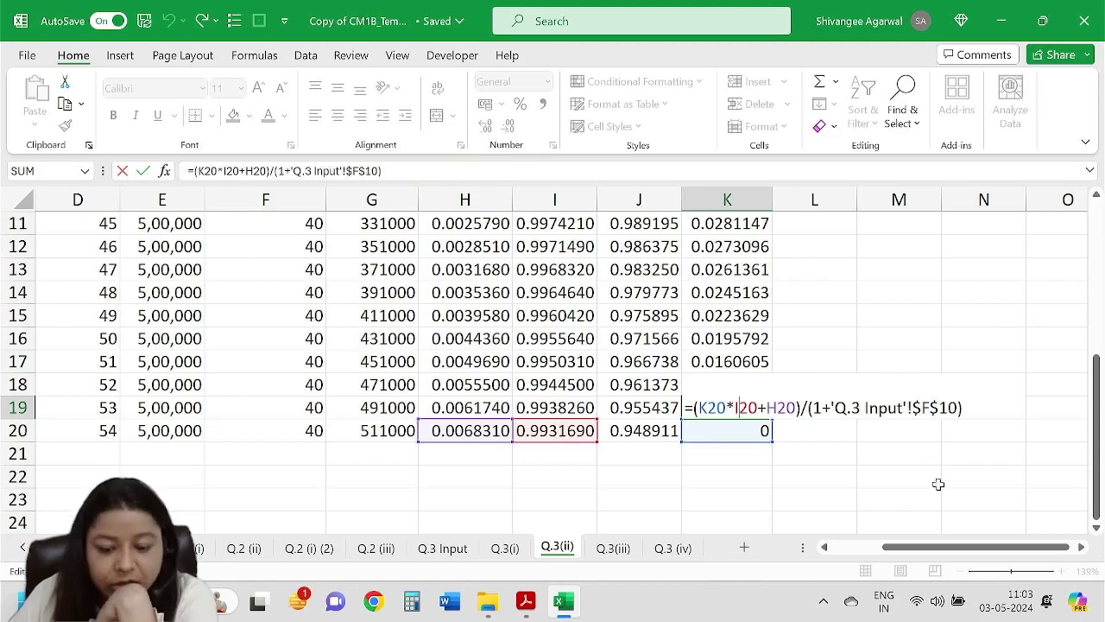
{"action": "left_click_drag", "start_coordinate": [898, 546], "coordinate": [839, 547]}
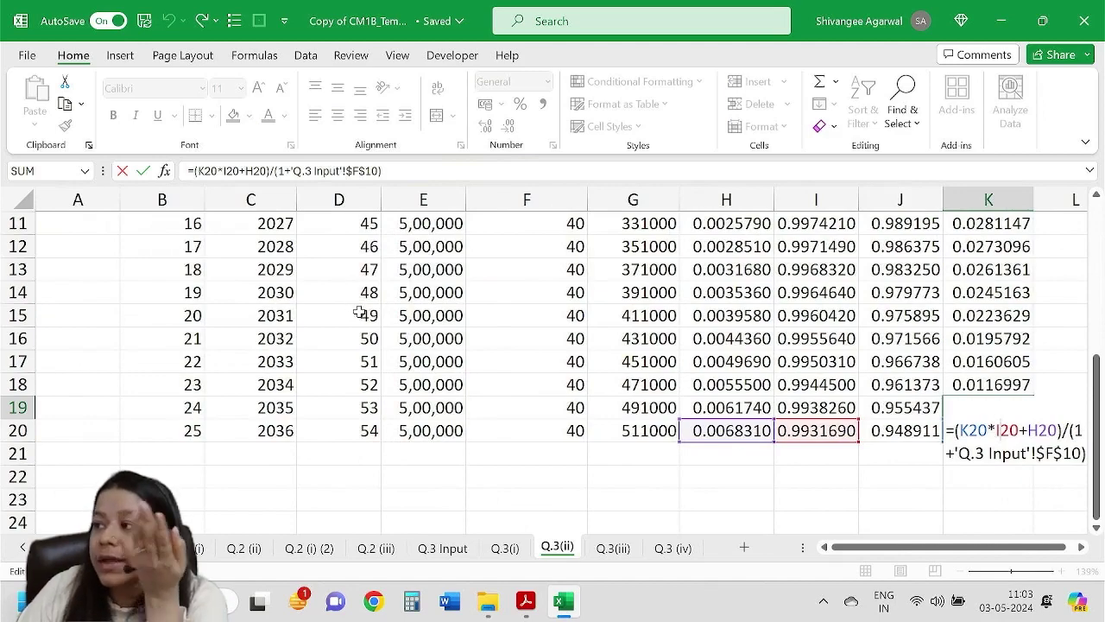
{"action": "scroll", "coordinate": [354, 285], "scroll_direction": "up", "scroll_amount": 2}
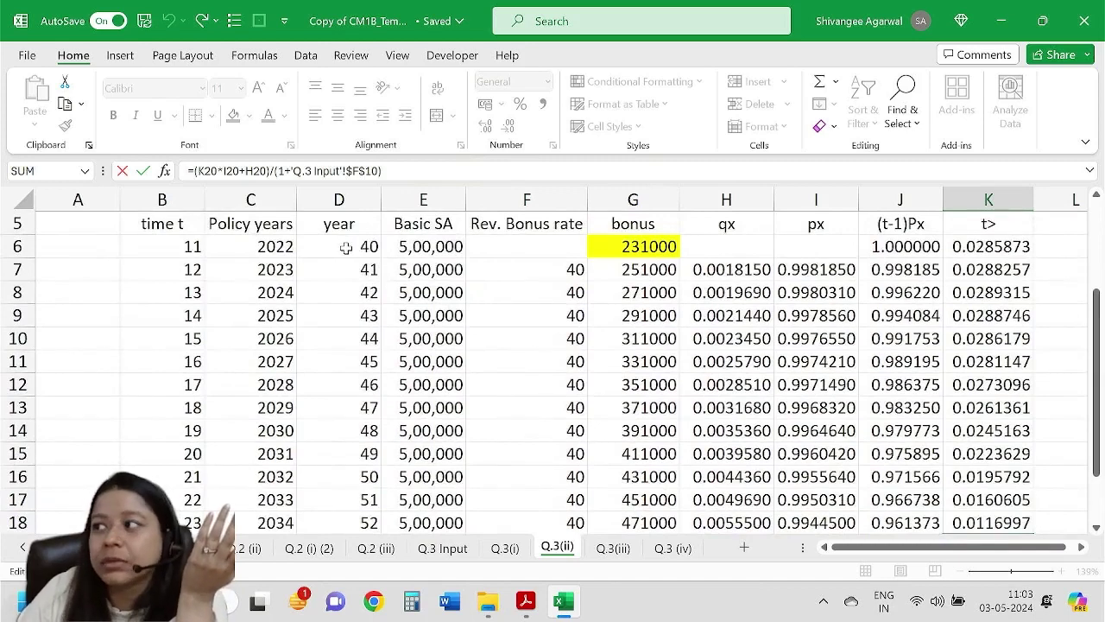
{"action": "scroll", "coordinate": [344, 247], "scroll_direction": "up", "scroll_amount": 1}
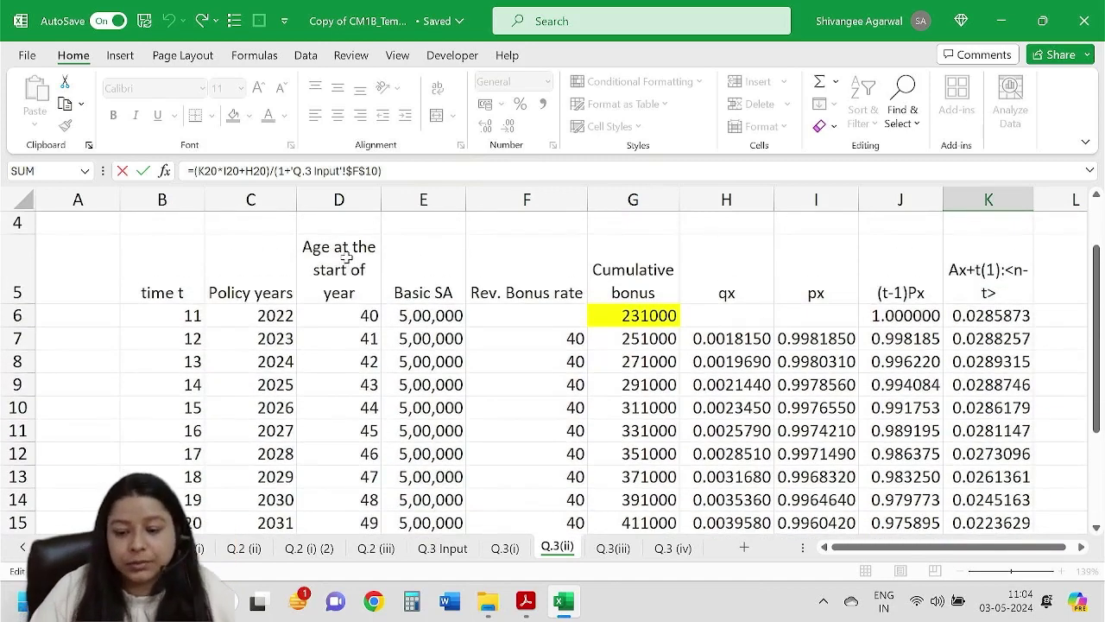
{"action": "scroll", "coordinate": [370, 277], "scroll_direction": "down", "scroll_amount": 3}
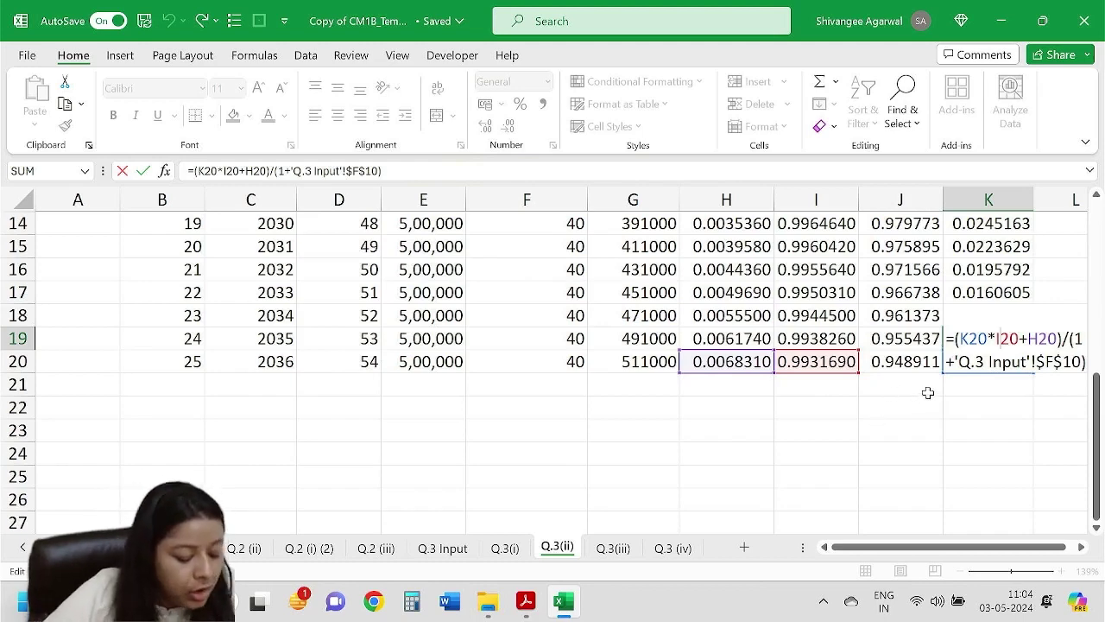
{"action": "key", "text": "Return"}
Look up the second function in part (ii) of CM1B.pdf and copy the K5 header into L5 on sheet Q.3(ii).
{"action": "key", "text": "alt+Tab"}
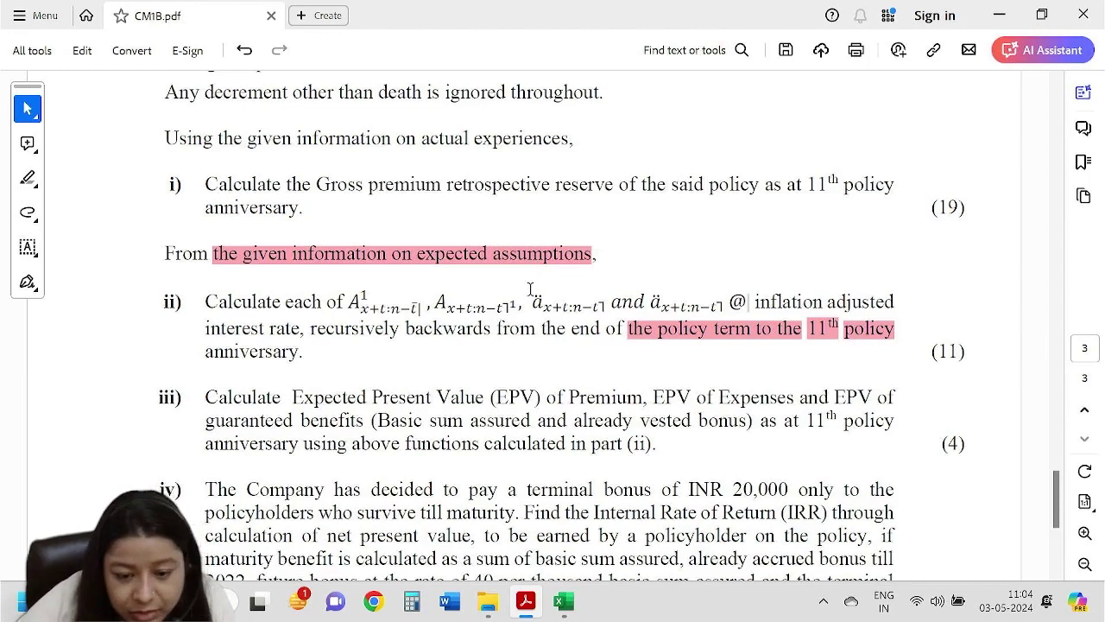
{"action": "left_click_drag", "start_coordinate": [518, 300], "coordinate": [510, 302]}
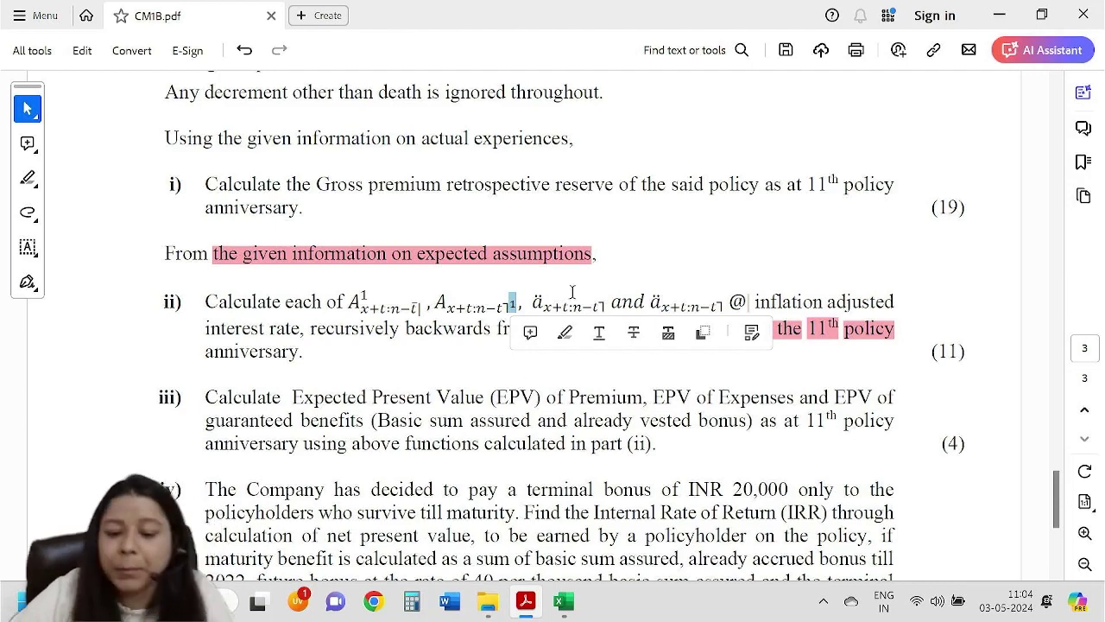
{"action": "left_click", "coordinate": [515, 303]}
{"action": "left_click_drag", "start_coordinate": [516, 303], "coordinate": [437, 305]}
{"action": "key", "text": "alt+Tab"}
{"action": "scroll", "coordinate": [901, 278], "scroll_direction": "up", "scroll_amount": 5}
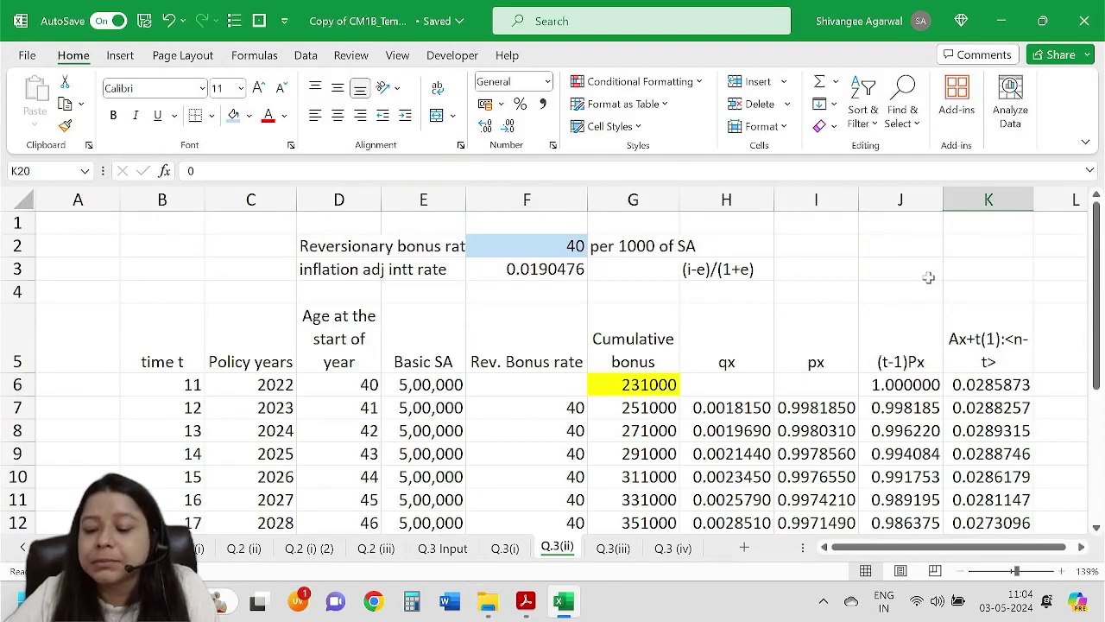
{"action": "left_click", "coordinate": [992, 338]}
{"action": "left_click_drag", "start_coordinate": [1079, 366], "coordinate": [1064, 354]}
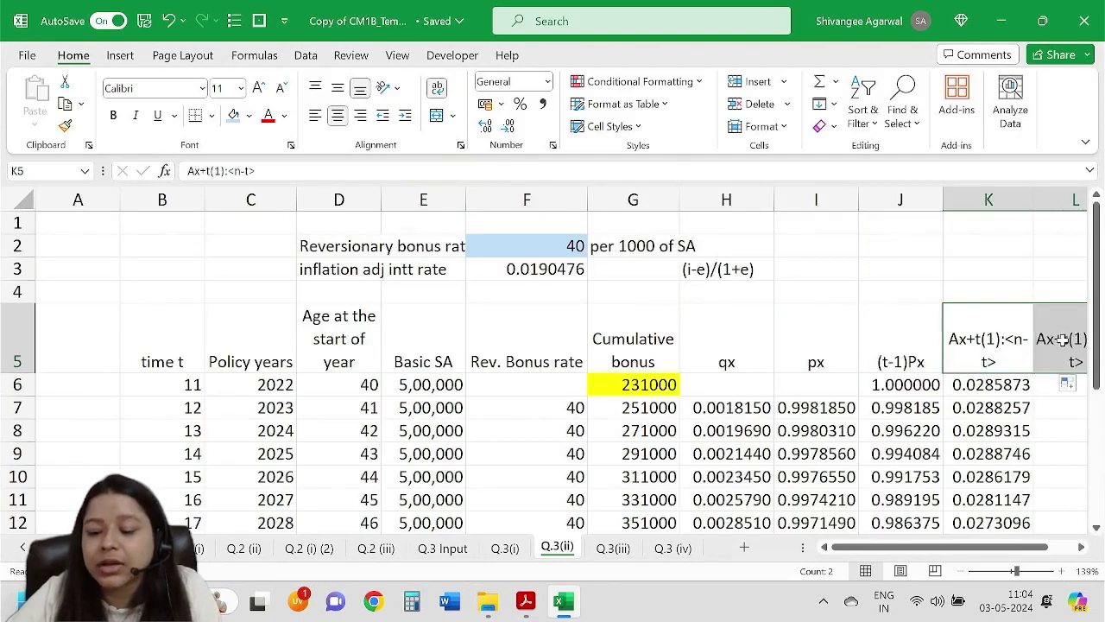
Remove the (1) from the copied header in L5 so it reads Ax+t:<n-t>.
{"action": "left_click", "coordinate": [1062, 345]}
{"action": "left_click", "coordinate": [224, 170]}
{"action": "left_click", "coordinate": [225, 170]}
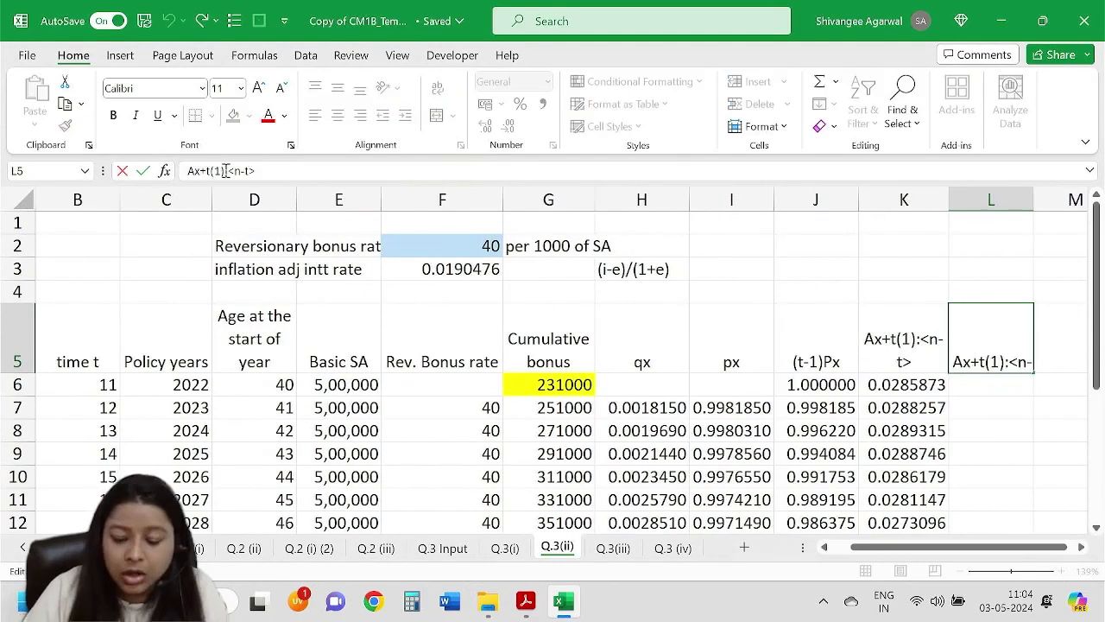
{"action": "key", "text": "BackSpace"}
{"action": "key", "text": "BackSpace"}
{"action": "key", "text": "BackSpace"}
{"action": "key", "text": "Return"}
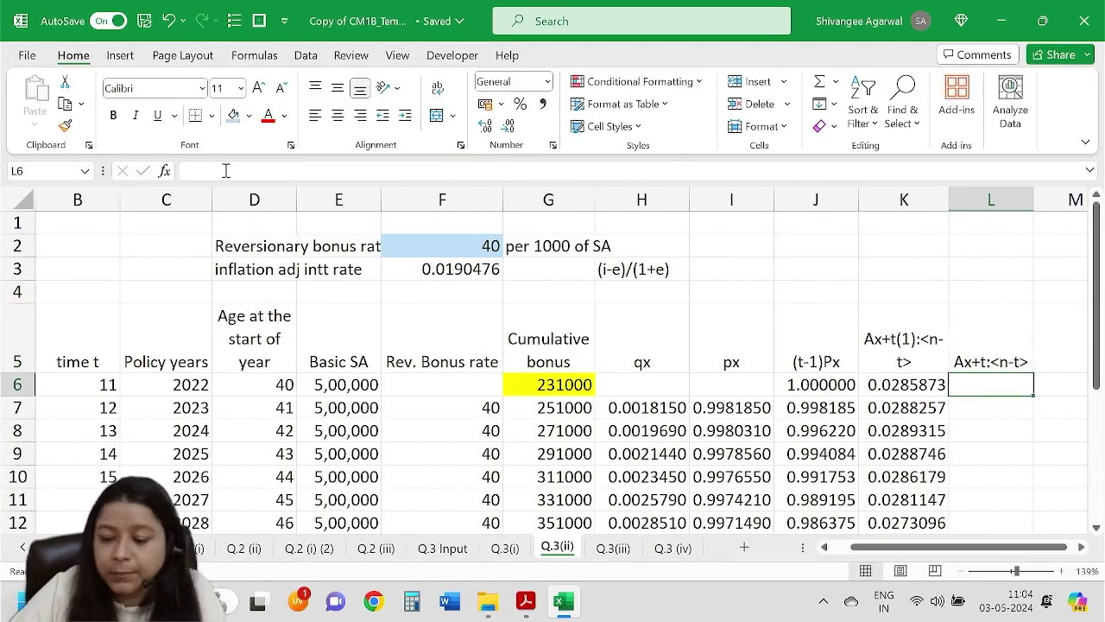
Enter 1 in L20 as the terminal value for the final policy year, 2036.
{"action": "scroll", "coordinate": [954, 338], "scroll_direction": "down", "scroll_amount": 4}
{"action": "left_click", "coordinate": [1009, 431]}
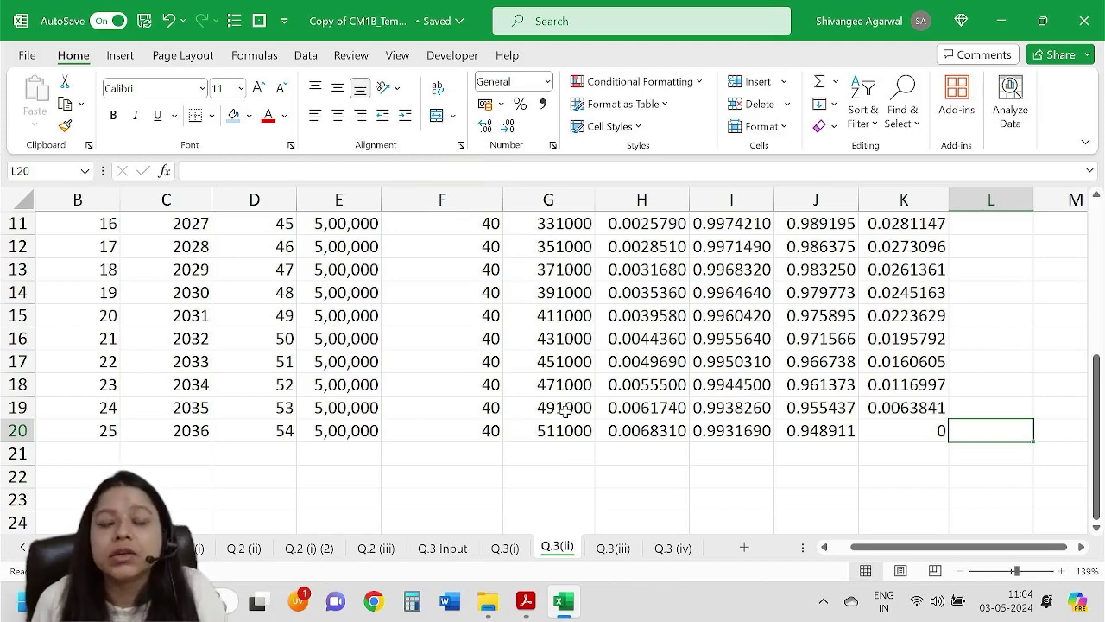
{"action": "type", "text": "1"}
{"action": "key", "text": "Up"}
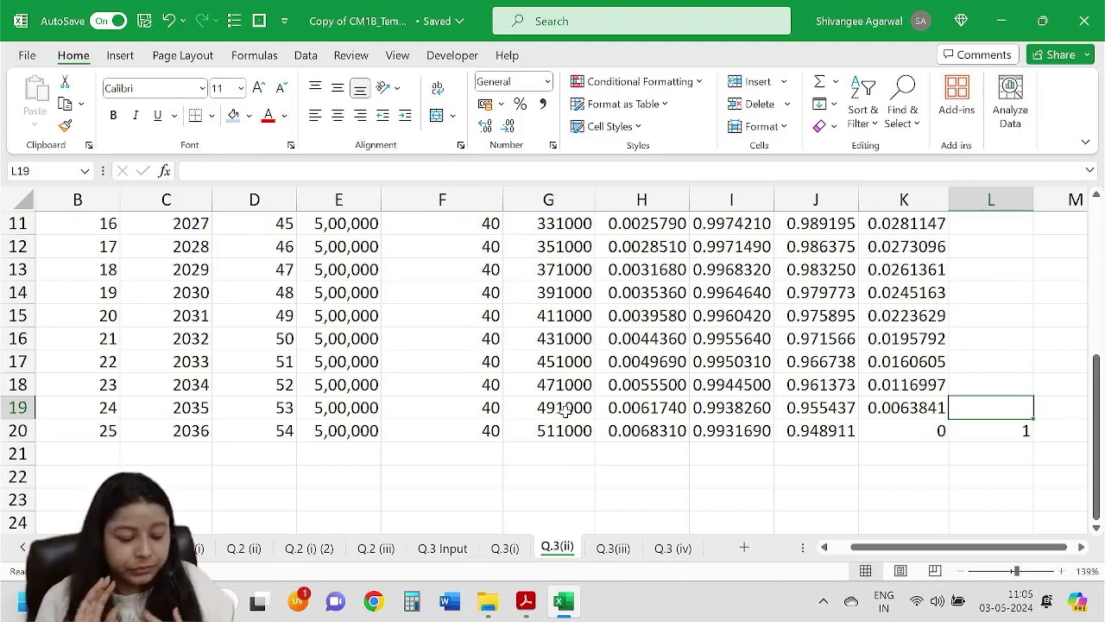
Recheck the second function's notation in CM1B.pdf and append (1) to the L5 header, giving Ax+t:<n-t>(1).
{"action": "key", "text": "alt+Tab"}
{"action": "left_click", "coordinate": [434, 302]}
{"action": "mouse_move", "coordinate": [433, 302]}
{"action": "left_mouse_down"}
{"action": "mouse_move", "coordinate": [526, 308]}
{"action": "mouse_move", "coordinate": [434, 302]}
{"action": "left_mouse_up"}
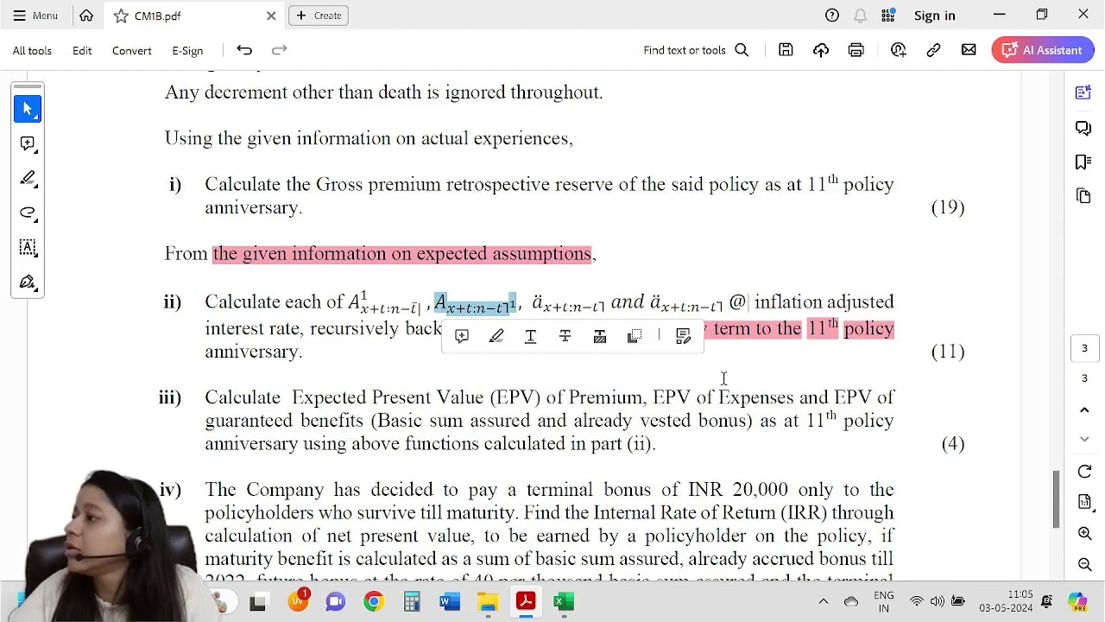
{"action": "key", "text": "alt+Tab"}
{"action": "scroll", "coordinate": [985, 344], "scroll_direction": "up", "scroll_amount": 4}
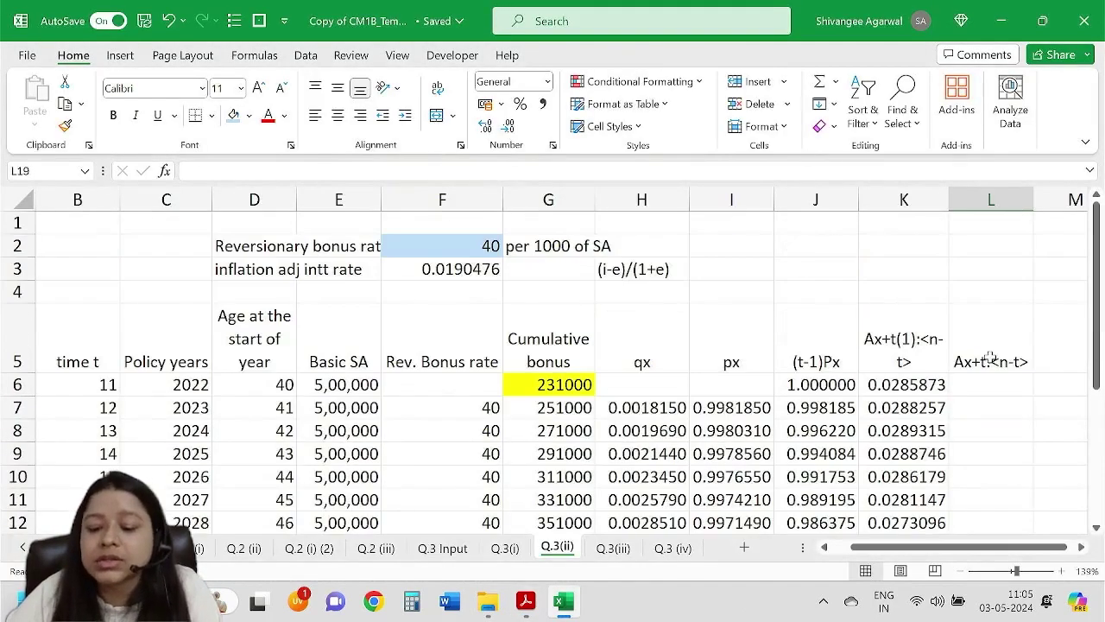
{"action": "left_click", "coordinate": [984, 344]}
{"action": "left_click", "coordinate": [296, 177]}
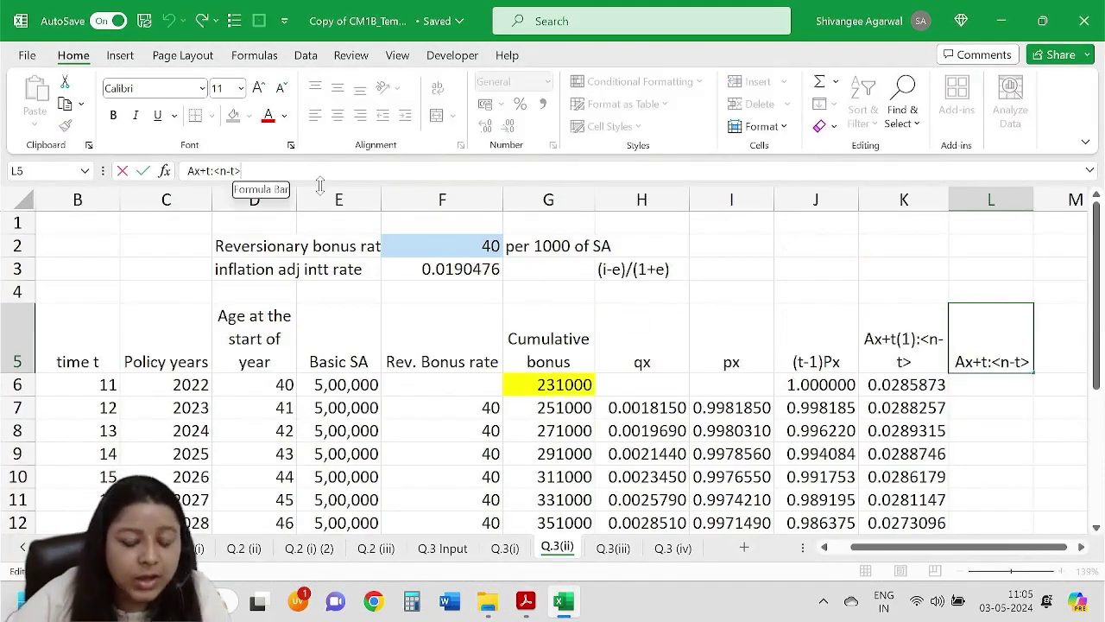
{"action": "type", "text": "(1)"}
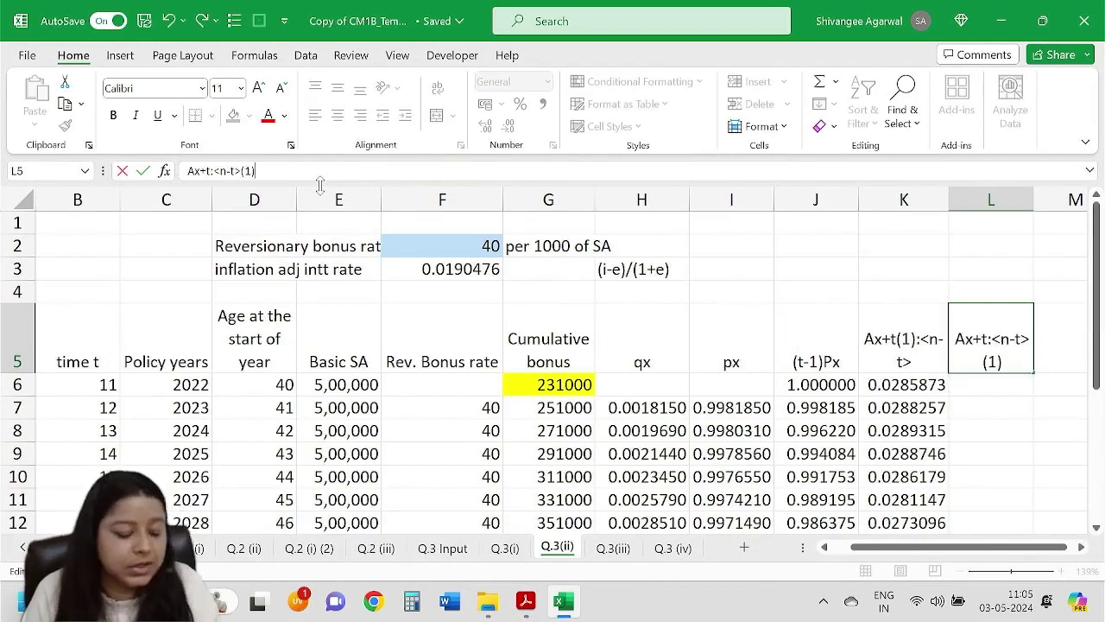
{"action": "key", "text": "Return"}
Label the two assurance columns above their headers, with TA in K4 and PE in L4.
{"action": "left_click", "coordinate": [894, 276]}
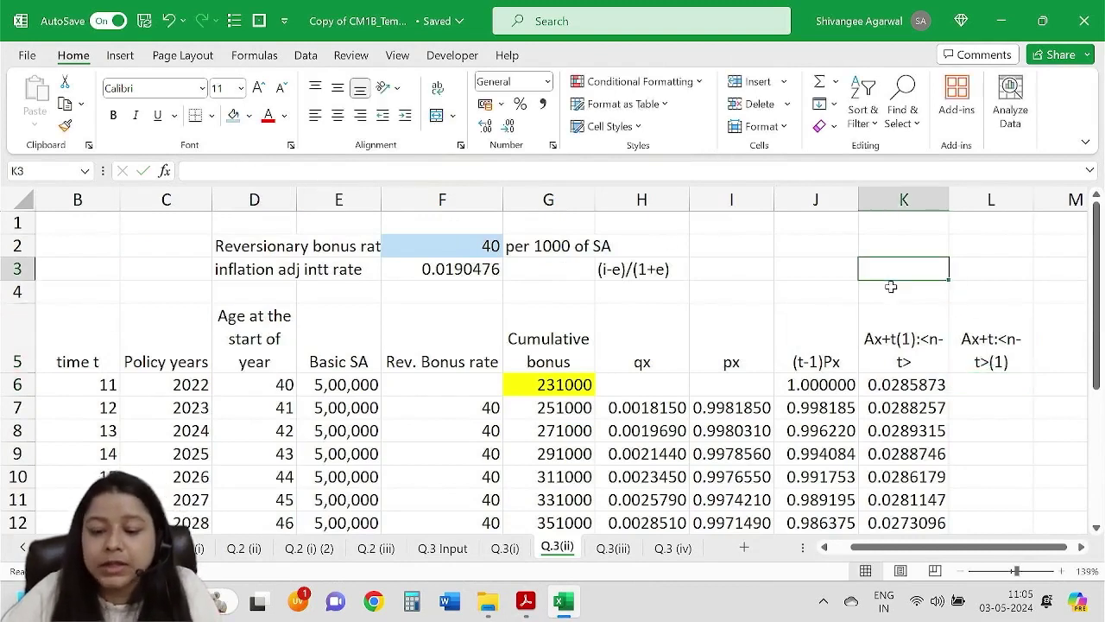
{"action": "left_click", "coordinate": [890, 287]}
{"action": "type", "text": "TA"}
{"action": "key", "text": "Tab"}
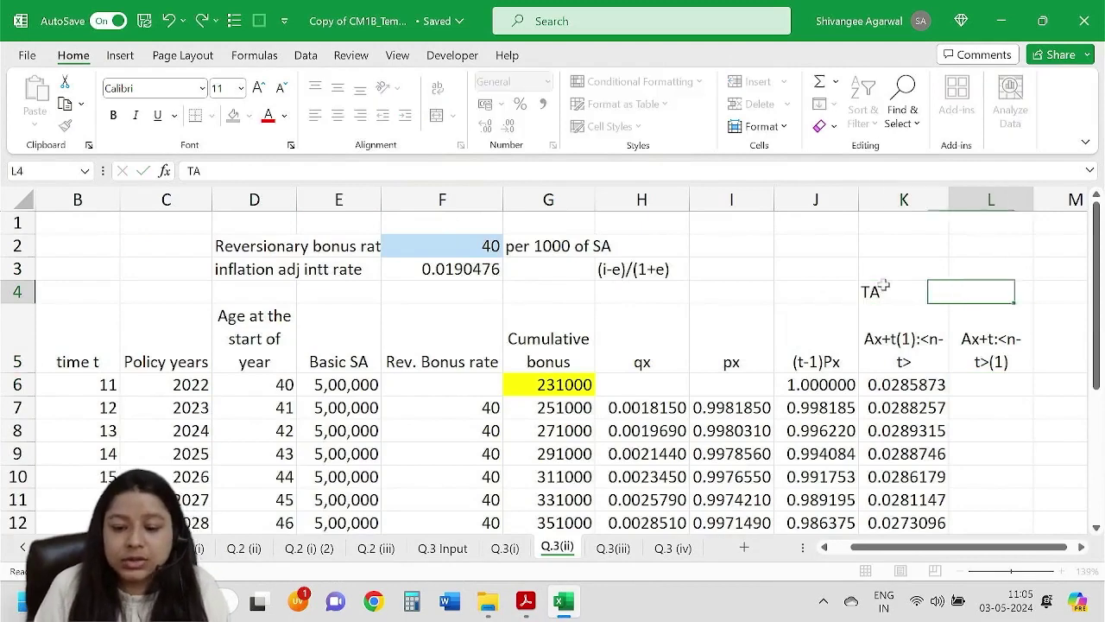
{"action": "type", "text": "PA"}
{"action": "key", "text": "BackSpace"}
{"action": "type", "text": "E"}
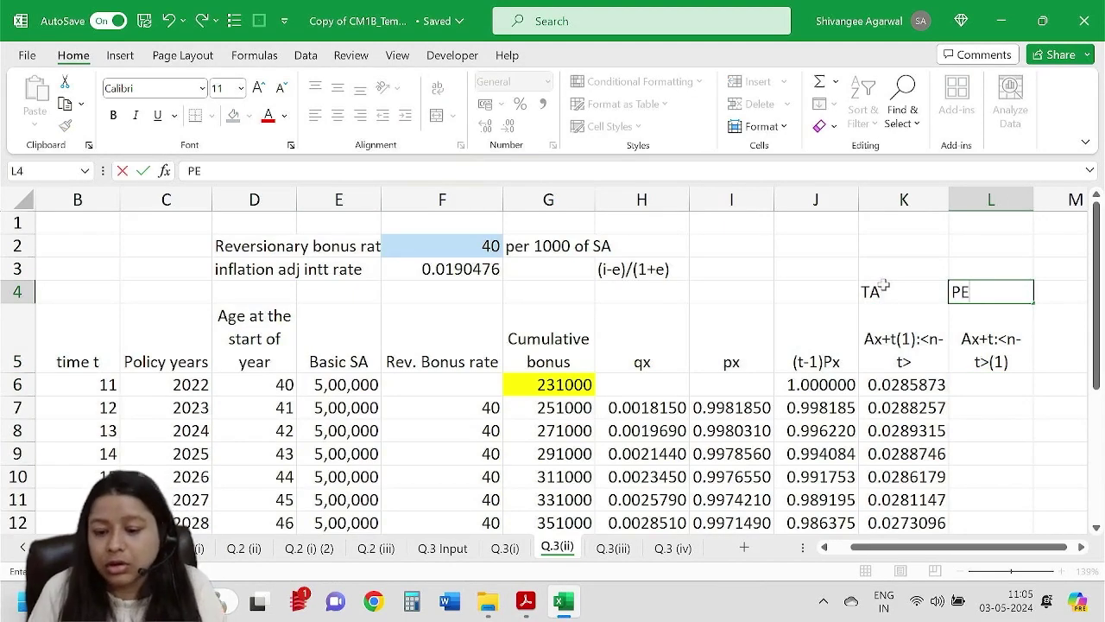
{"action": "key", "text": "Return"}
Begin the backward recursive formula in L19 by multiplying the terminal value L20 by the survival probability I20.
{"action": "scroll", "coordinate": [928, 332], "scroll_direction": "down", "scroll_amount": 2}
{"action": "left_click", "coordinate": [1002, 499]}
{"action": "scroll", "coordinate": [1006, 470], "scroll_direction": "down", "scroll_amount": 1}
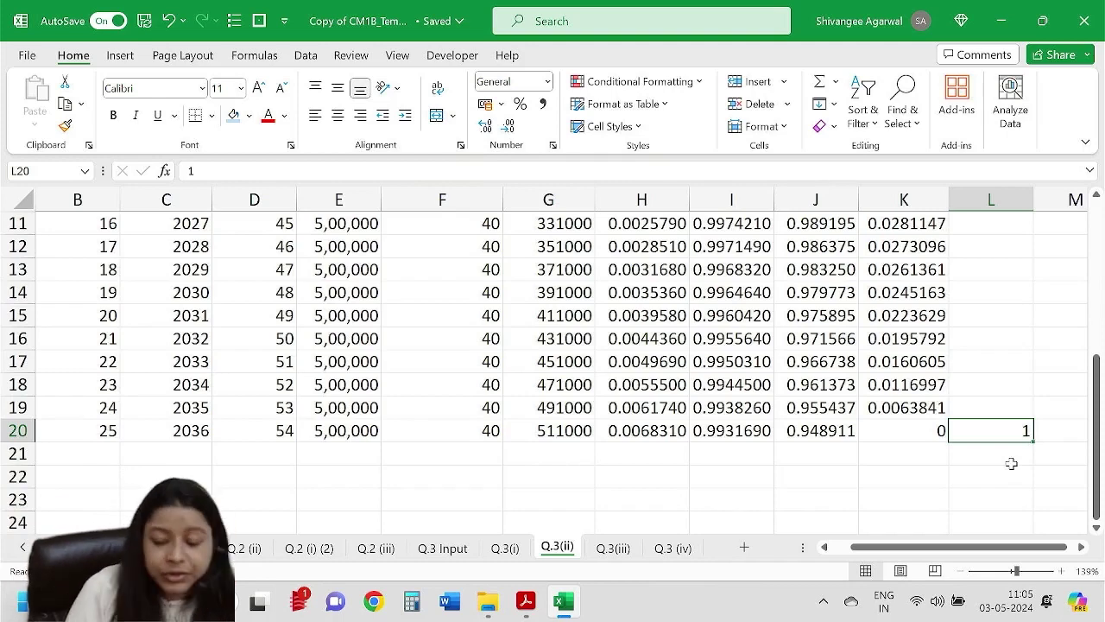
{"action": "key", "text": "Up"}
{"action": "type", "text": "="}
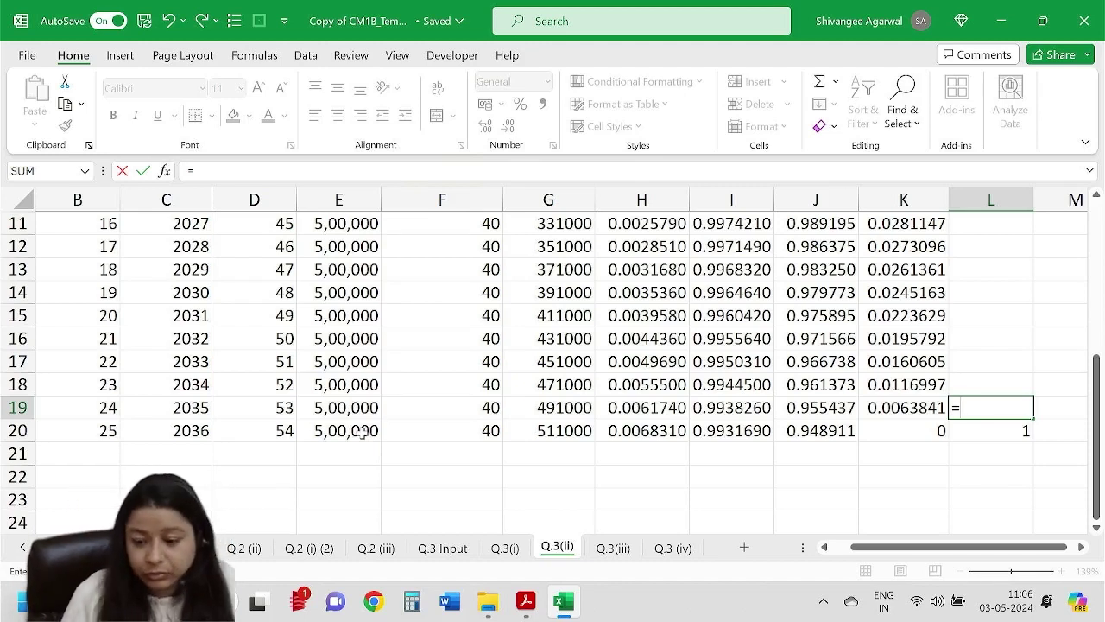
{"action": "key", "text": "Down"}
{"action": "type", "text": "*"}
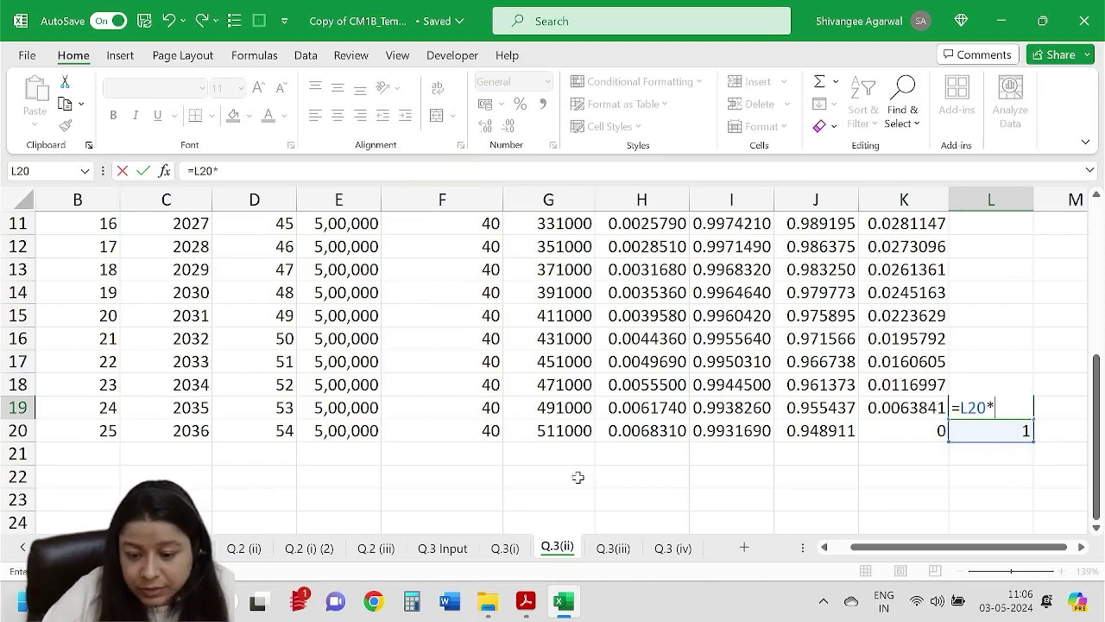
{"action": "scroll", "coordinate": [718, 449], "scroll_direction": "up", "scroll_amount": 4}
{"action": "scroll", "coordinate": [721, 442], "scroll_direction": "down", "scroll_amount": 3}
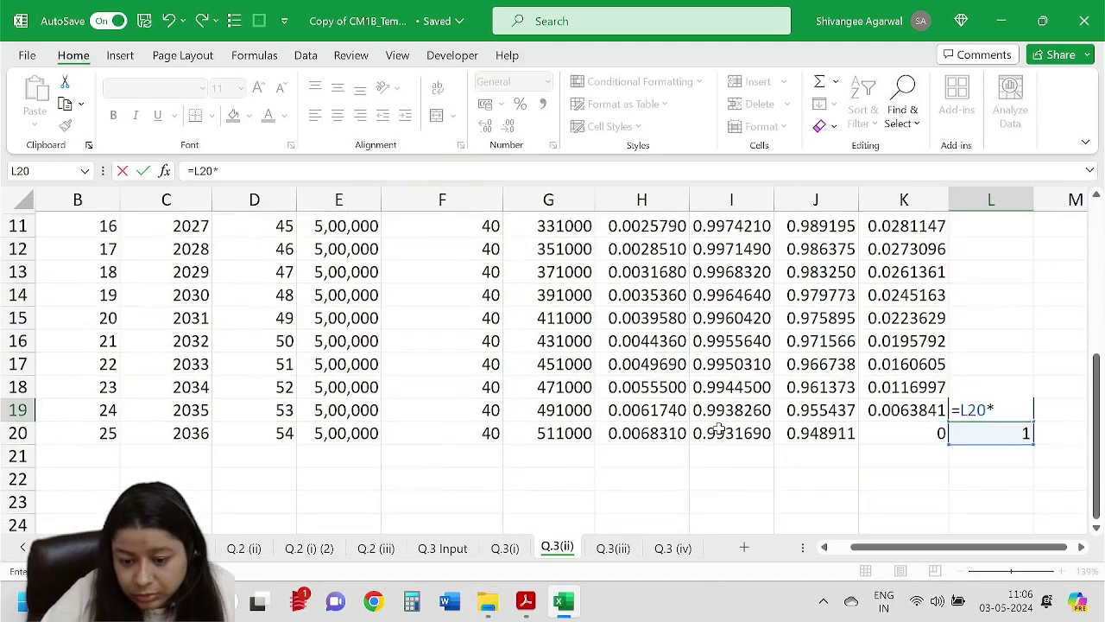
{"action": "left_click", "coordinate": [725, 432]}
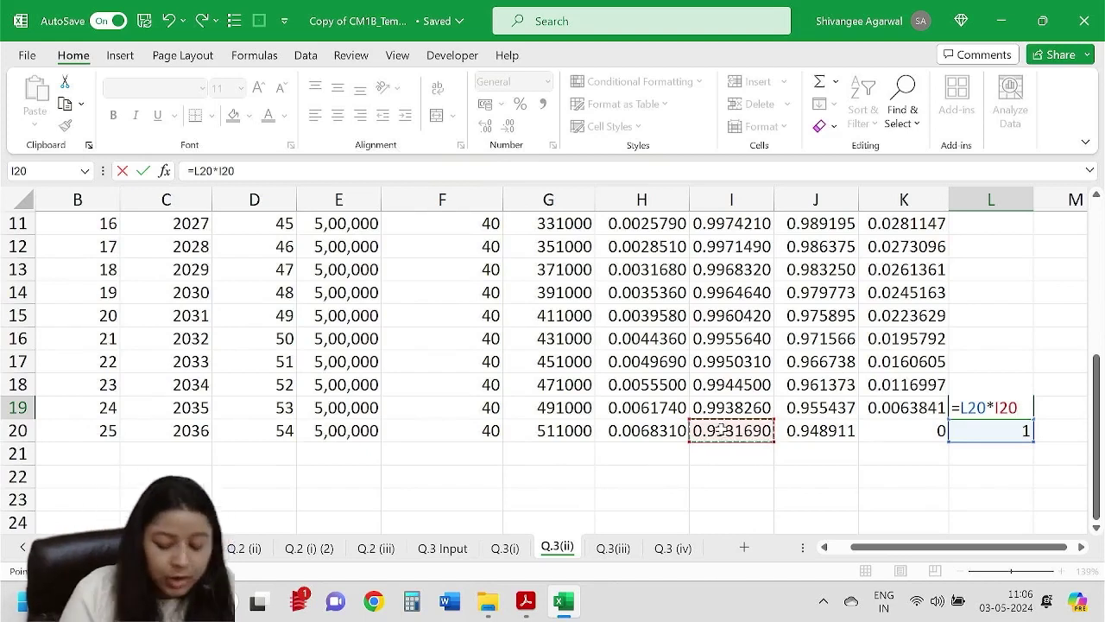
Extend the L19 formula with a division by a bracketed term starting with 1, giving =L20*I20/(1.
{"action": "type", "text": "*("}
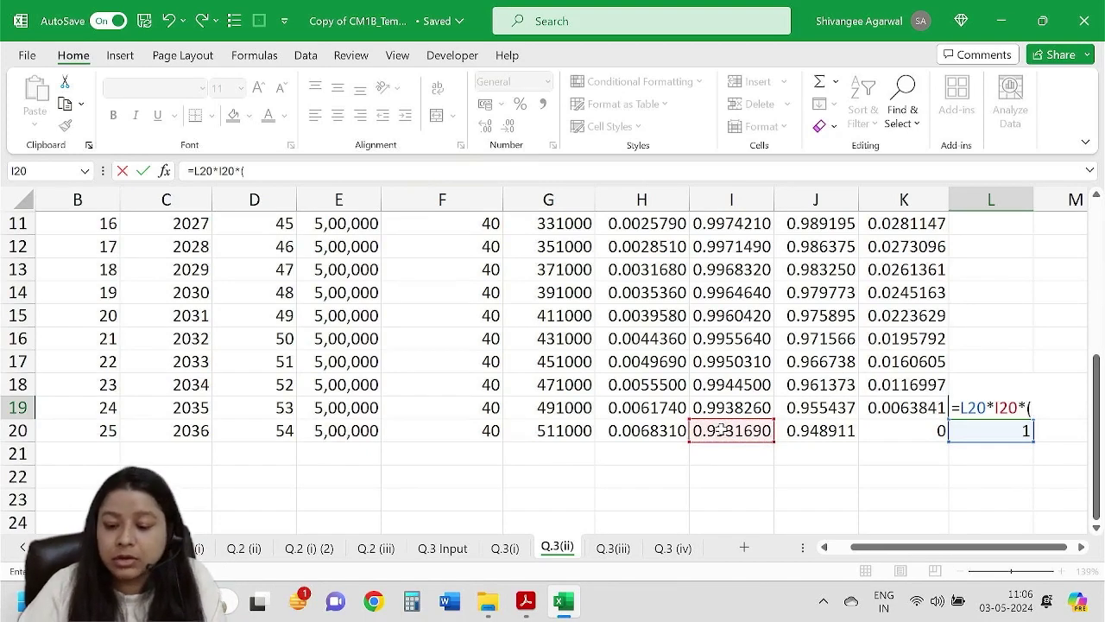
{"action": "key", "text": "BackSpace"}
{"action": "key", "text": "BackSpace"}
{"action": "type", "text": "/1"}
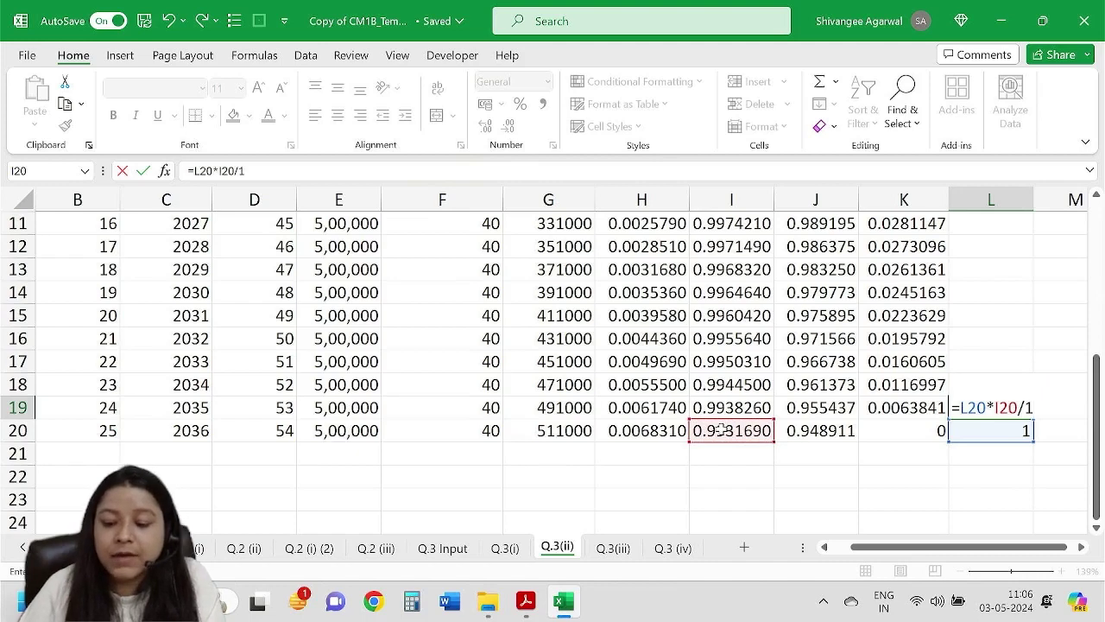
{"action": "key", "text": "BackSpace"}
{"action": "type", "text": "(1"}
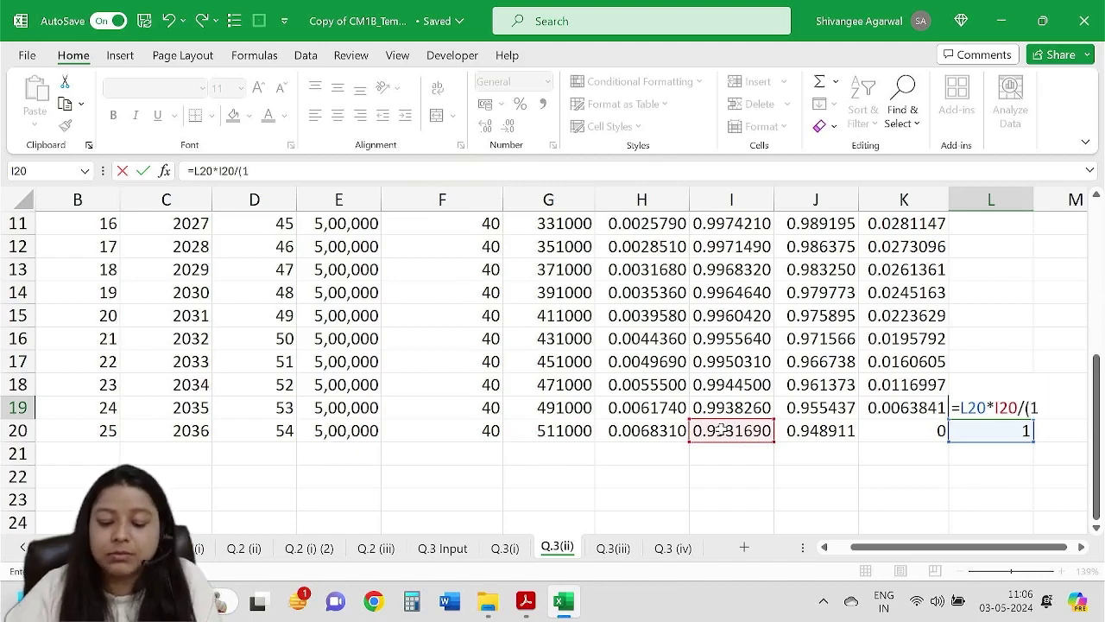
Complete the L19 formula with the valuation interest rate from sheet Q.3 Input as an absolute reference, giving =L20*I20/(1+'Q.3 Input'!$F$10).
{"action": "key", "text": "ctrl+Page_Up"}
{"action": "key", "text": "ctrl+Page_Up"}
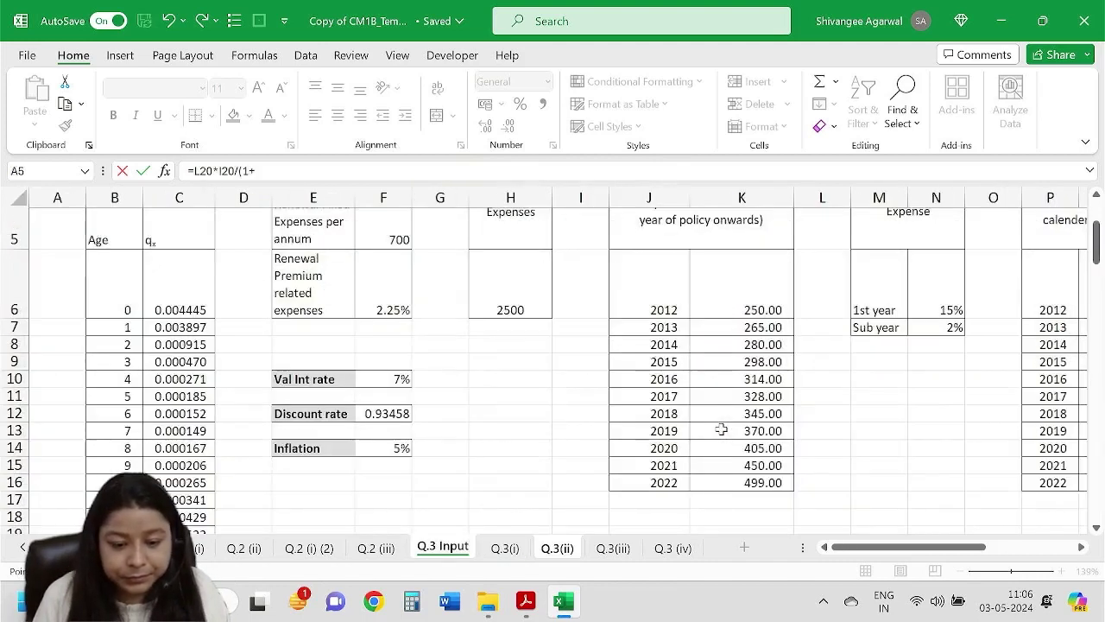
{"action": "type", "text": "+"}
{"action": "key", "text": "Down"}
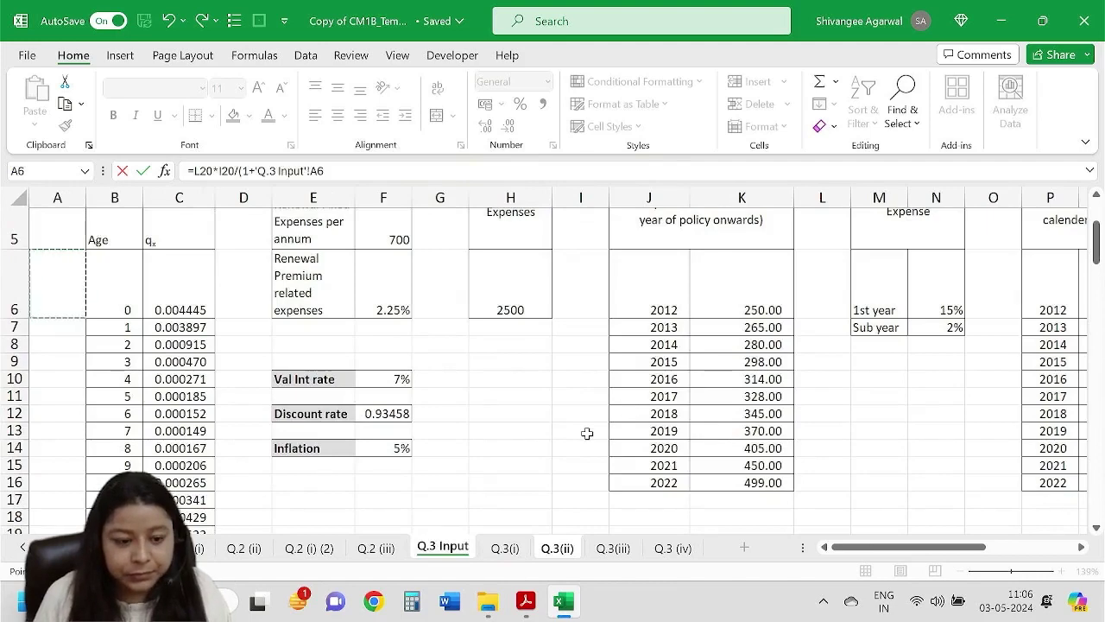
{"action": "key", "text": "ctrl+Down"}
{"action": "key", "text": "ctrl+Up"}
{"action": "key", "text": "Right"}
{"action": "key", "text": "Right"}
{"action": "key", "text": "Right"}
{"action": "key", "text": "Right"}
{"action": "key", "text": "Down"}
{"action": "key", "text": "Down"}
{"action": "key", "text": "Down"}
{"action": "key", "text": "Down"}
{"action": "key", "text": "Down"}
{"action": "key", "text": "Down"}
{"action": "key", "text": "Down"}
{"action": "key", "text": "Down"}
{"action": "key", "text": "Down"}
{"action": "key", "text": "Right"}
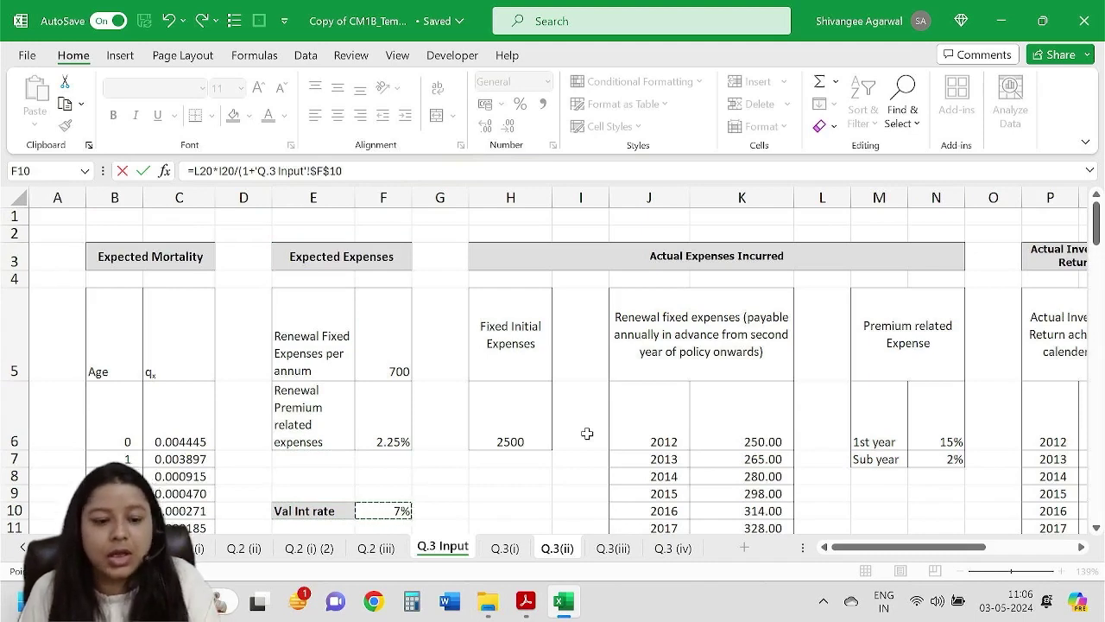
{"action": "key", "text": "Return"}
Fill the L19 formula upward through L6 and format the filled values to five decimal places.
{"action": "left_click", "coordinate": [1019, 409]}
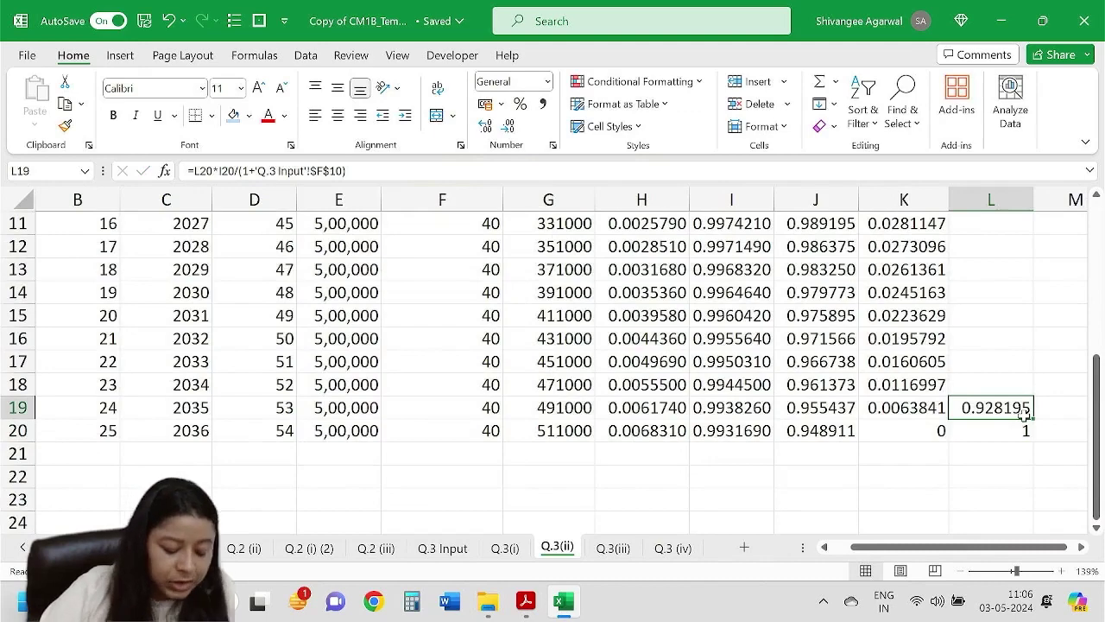
{"action": "left_click_drag", "start_coordinate": [1032, 417], "coordinate": [995, 312]}
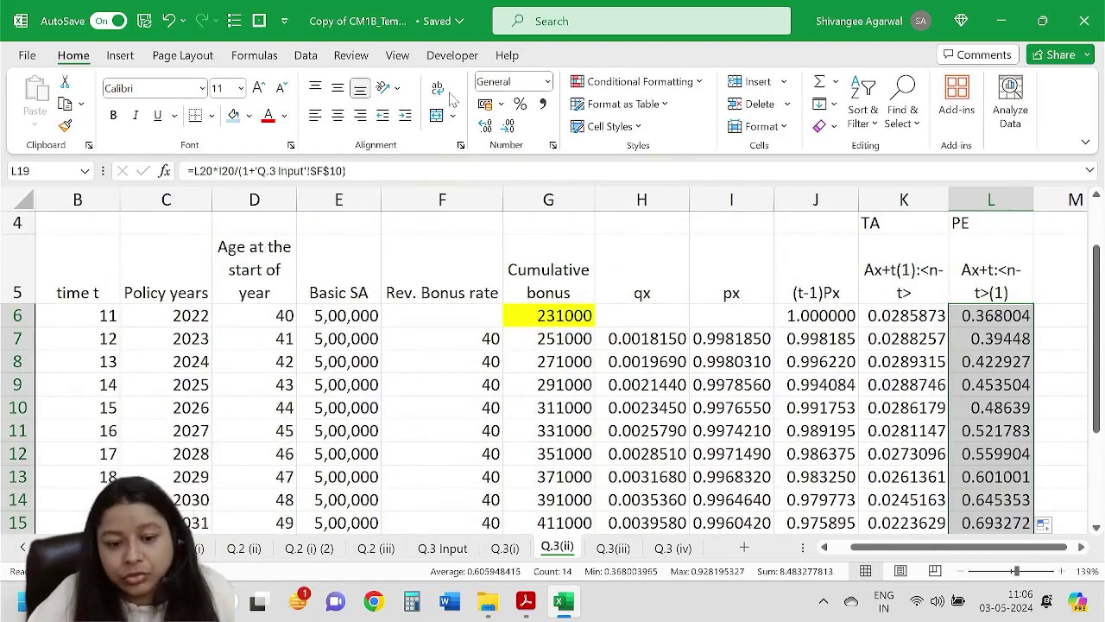
{"action": "left_click", "coordinate": [509, 127]}
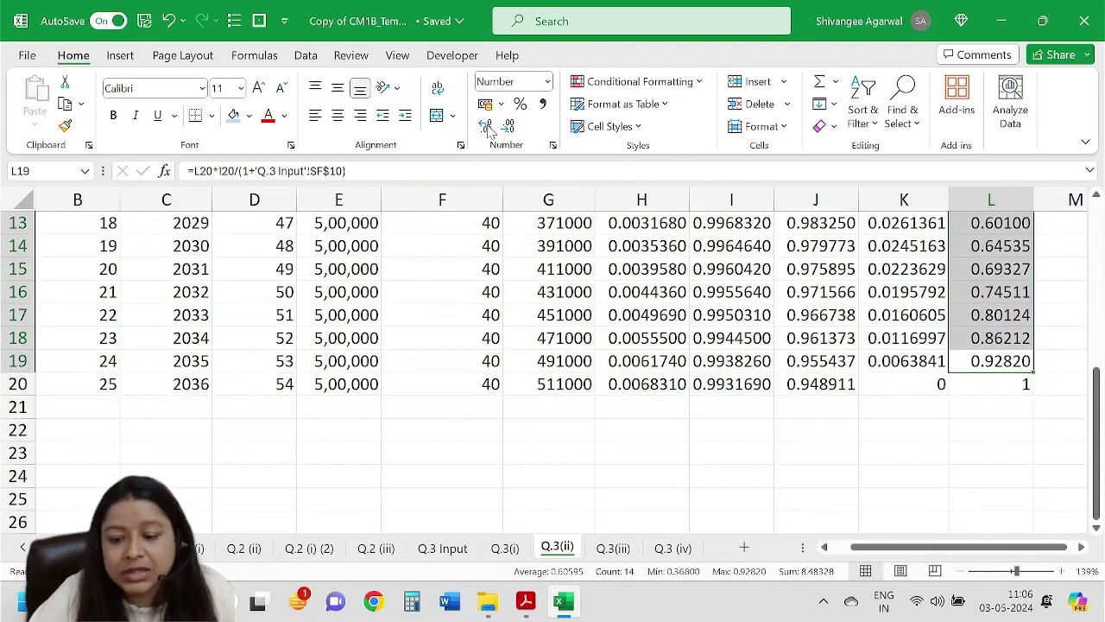
Check the notation of the third function, the annuity-due, in part ii of CM1B.pdf and return to sheet Q.3(ii).
{"action": "key", "text": "alt+Tab"}
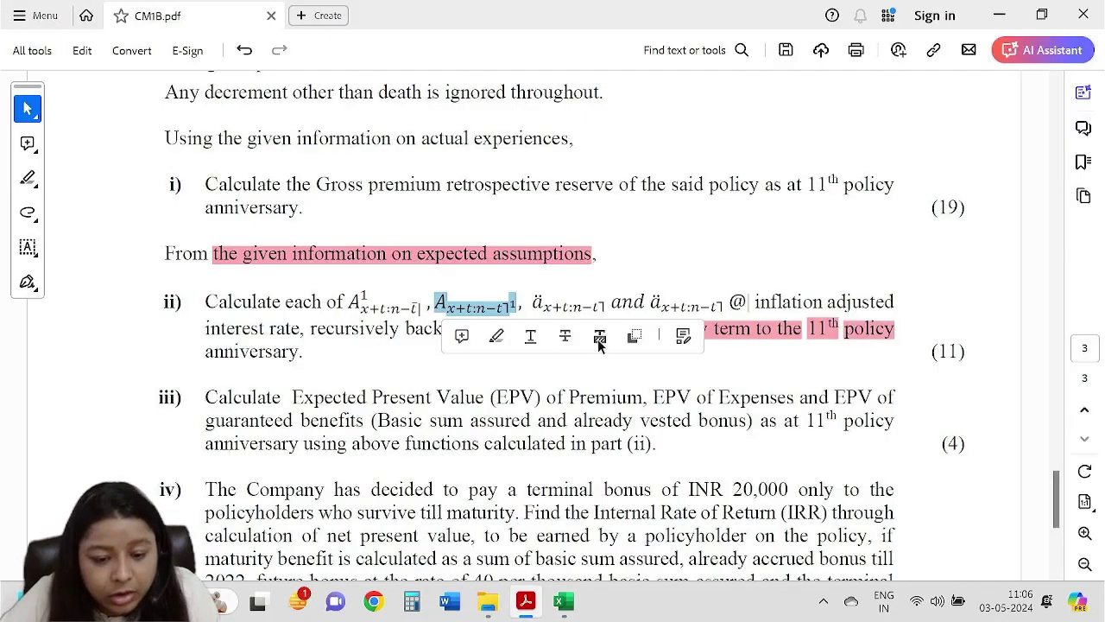
{"action": "left_click_drag", "start_coordinate": [532, 301], "coordinate": [606, 304]}
{"action": "key", "text": "alt+Tab"}
{"action": "scroll", "coordinate": [1017, 293], "scroll_direction": "up", "scroll_amount": 3}
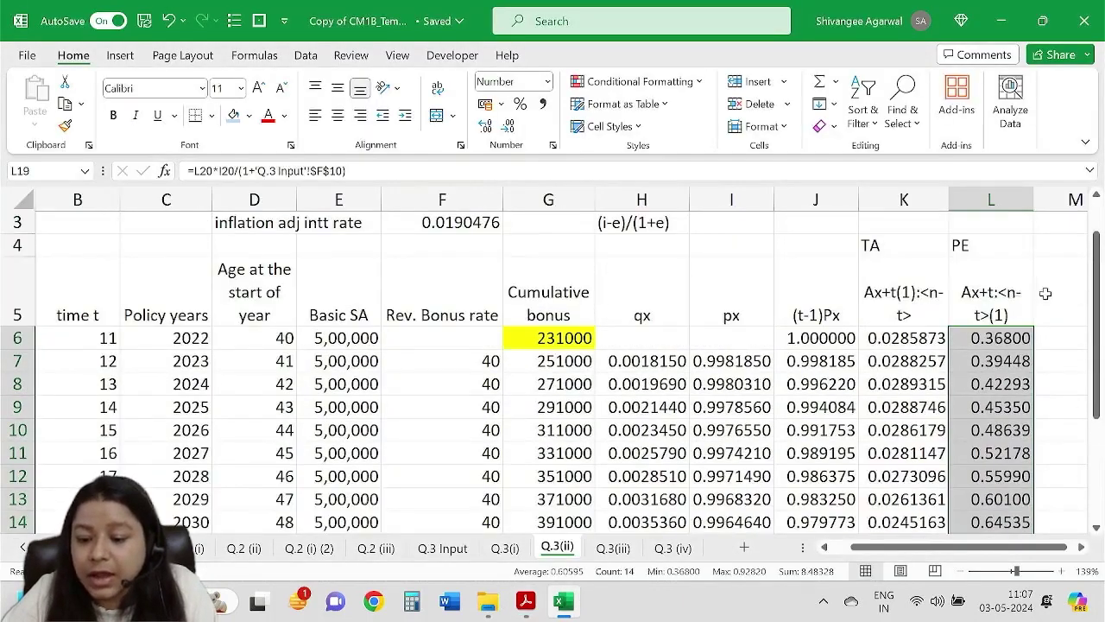
Enter the annuity-due header adue:x+t:<n-t> in M5.
{"action": "left_click", "coordinate": [1045, 291]}
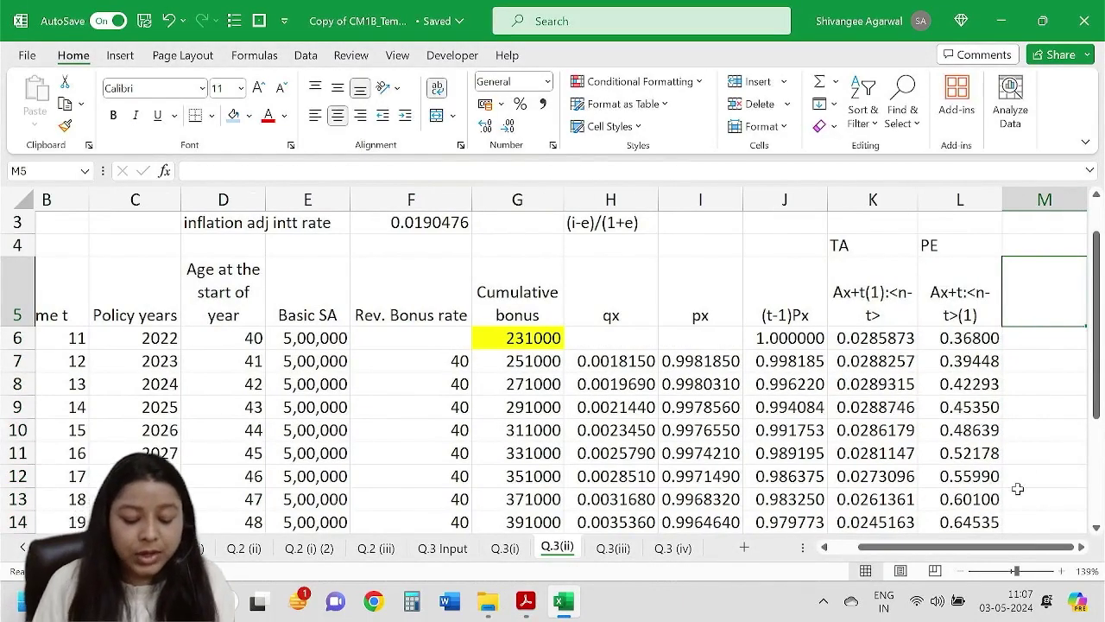
{"action": "type", "text": "adue:"}
{"action": "type", "text": "x+"}
{"action": "type", "text": ":"}
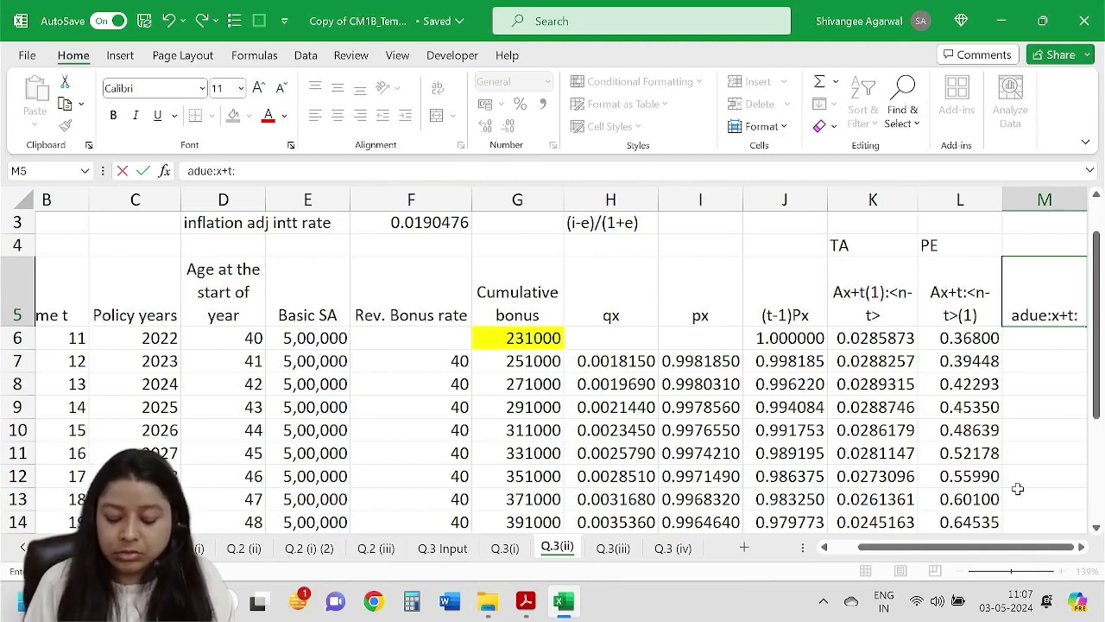
{"action": "type", "text": "<n-"}
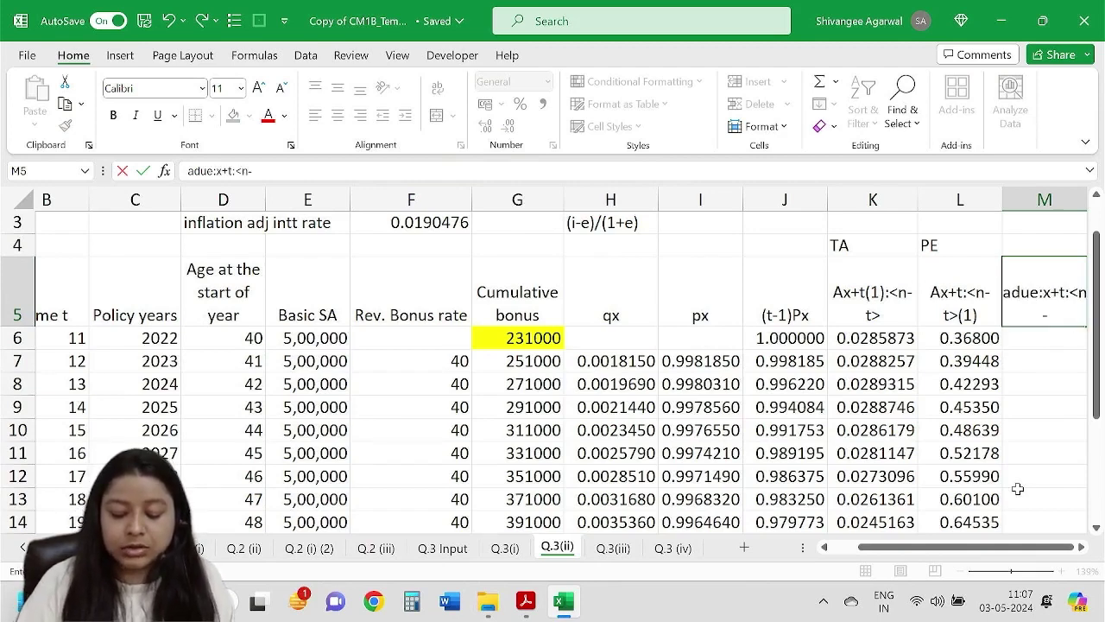
{"action": "type", "text": "t>"}
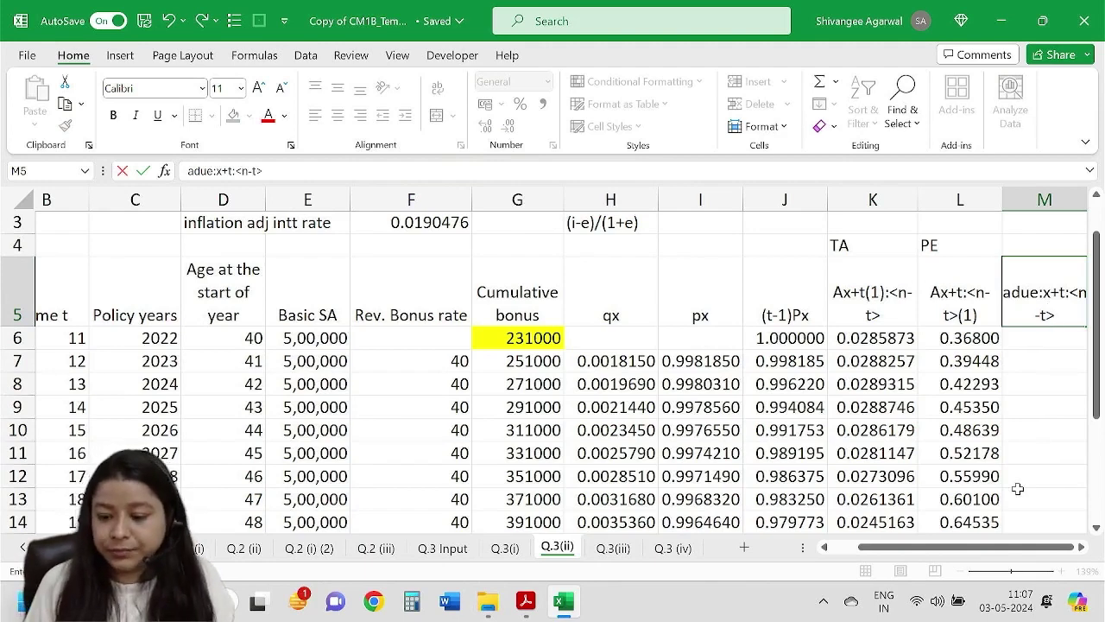
{"action": "key", "text": "Return"}
Adjust the width of column M so its header wraps as adue:x+t: over <n-t>.
{"action": "key", "text": "Right"}
{"action": "key", "text": "Right"}
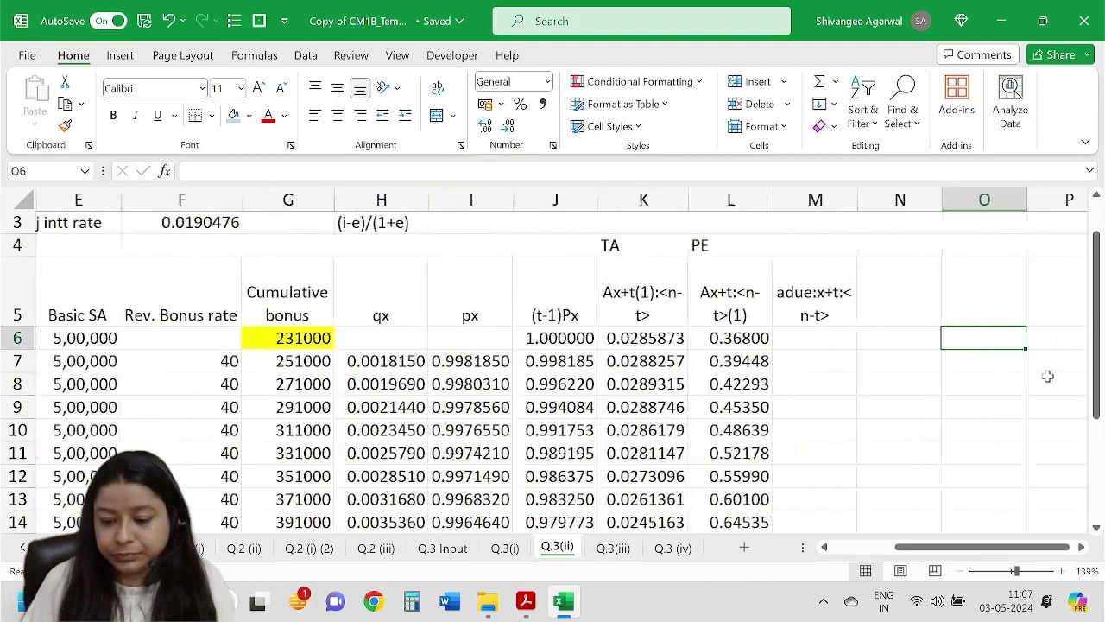
{"action": "mouse_move", "coordinate": [858, 200]}
{"action": "left_mouse_down"}
{"action": "mouse_move", "coordinate": [875, 198]}
{"action": "mouse_move", "coordinate": [860, 194]}
{"action": "left_mouse_up"}
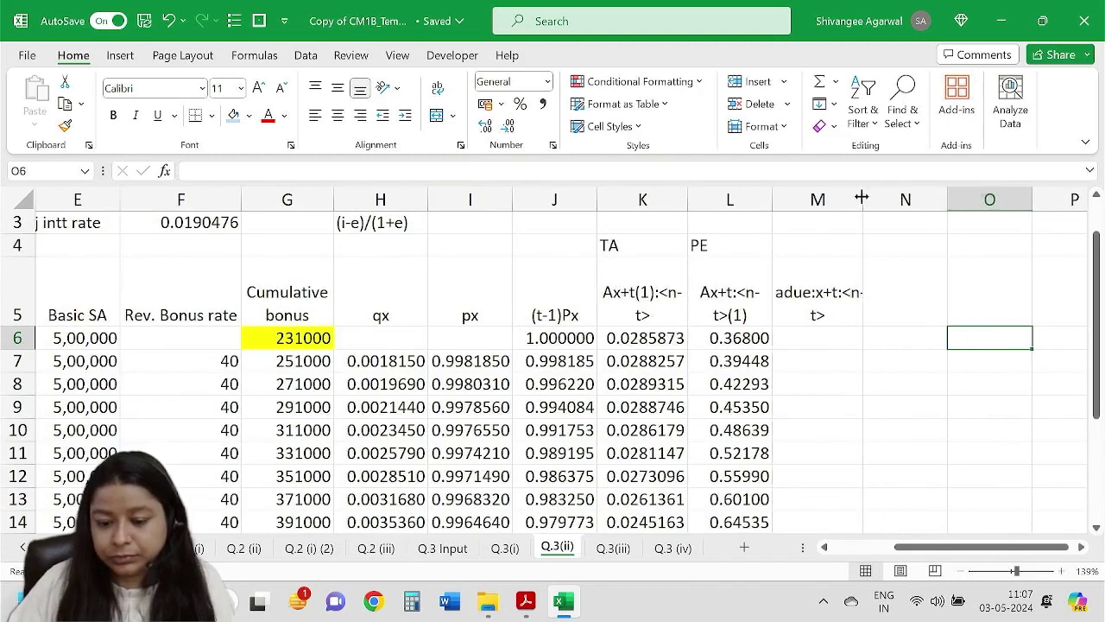
{"action": "left_click", "coordinate": [833, 344]}
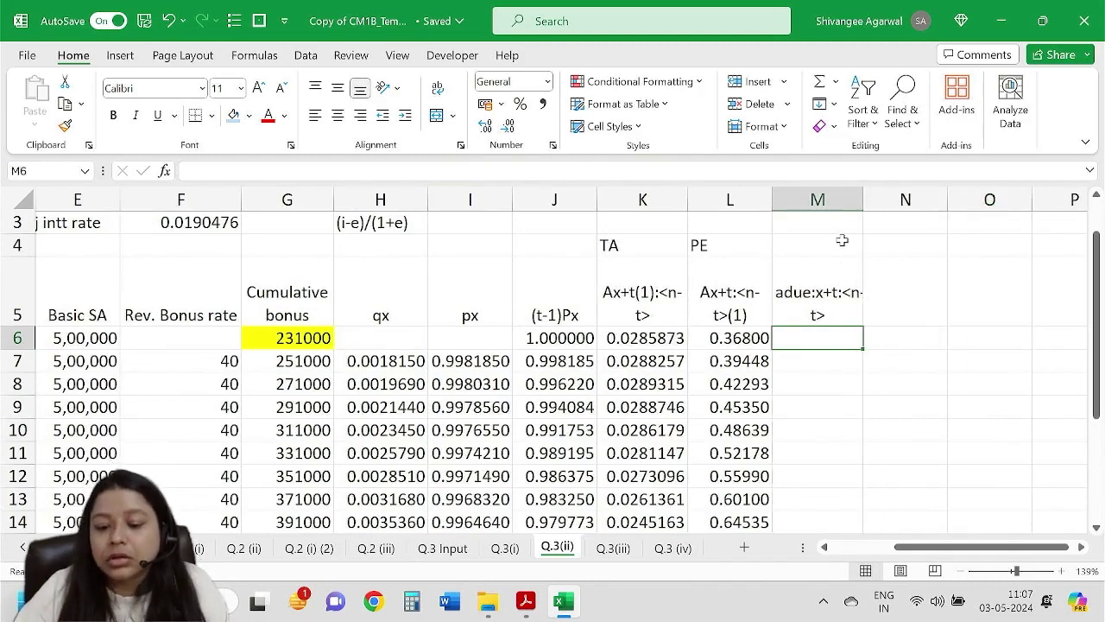
{"action": "left_click_drag", "start_coordinate": [860, 200], "coordinate": [843, 198]}
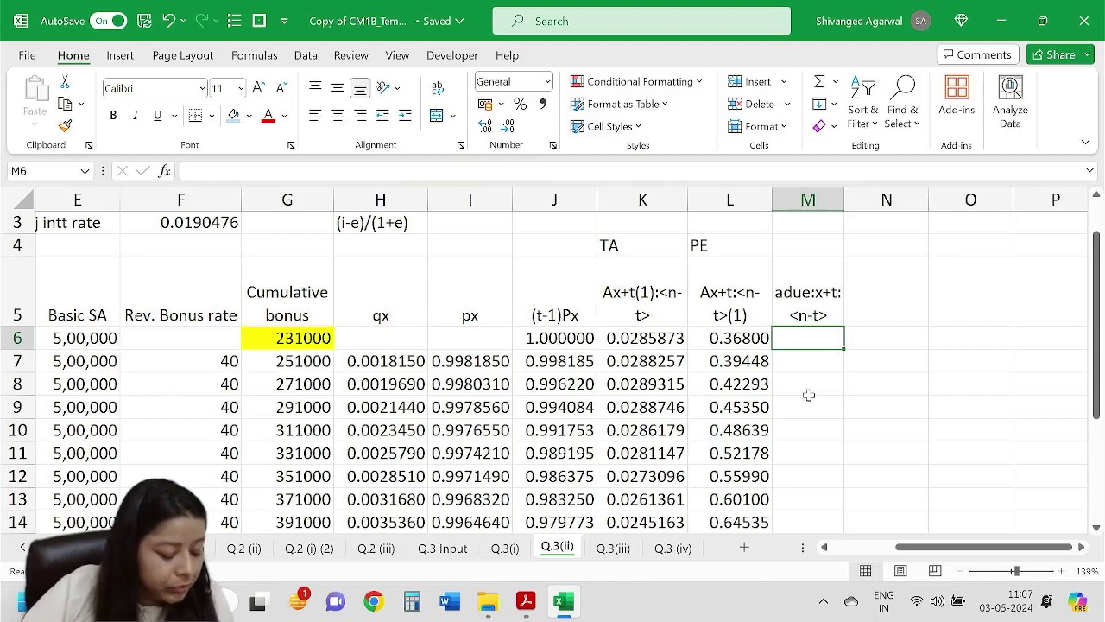
Enter the starting values of the annuity-due recursion, 0 in M20 and 1 in M19.
{"action": "scroll", "coordinate": [808, 394], "scroll_direction": "down", "scroll_amount": 3}
{"action": "left_click", "coordinate": [811, 451]}
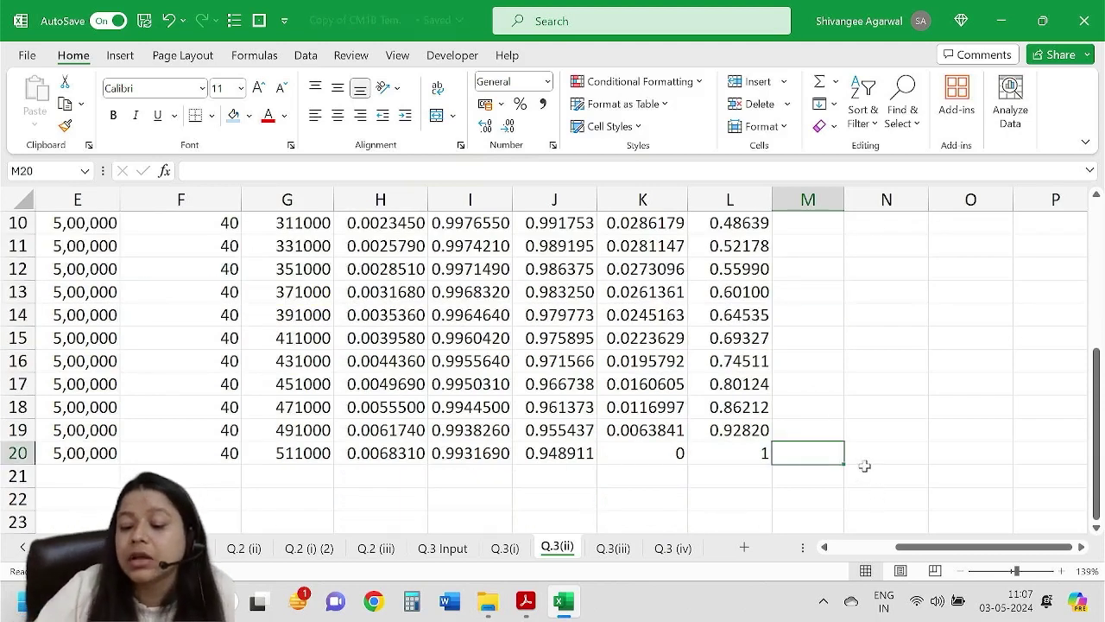
{"action": "scroll", "coordinate": [864, 466], "scroll_direction": "up", "scroll_amount": 3}
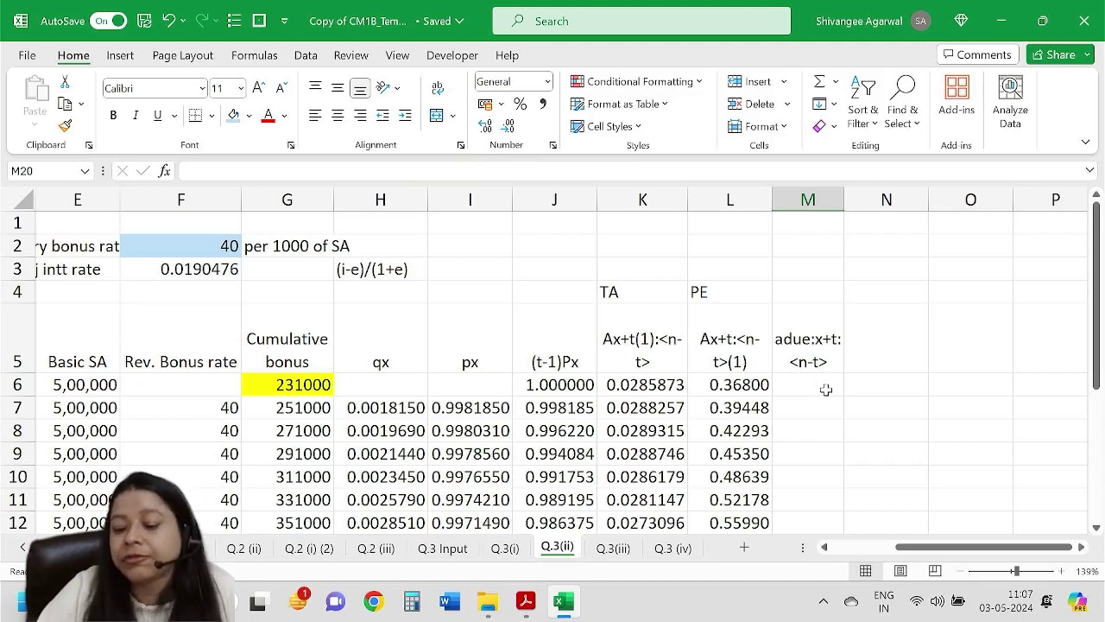
{"action": "scroll", "coordinate": [826, 390], "scroll_direction": "down", "scroll_amount": 2}
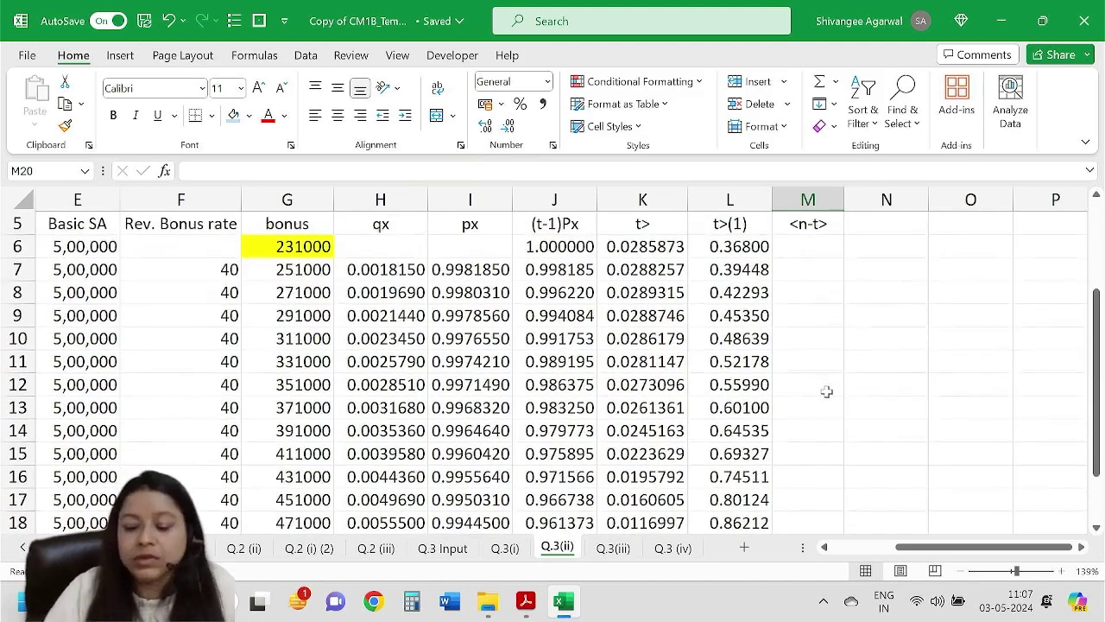
{"action": "scroll", "coordinate": [826, 391], "scroll_direction": "down", "scroll_amount": 1}
{"action": "type", "text": "0"}
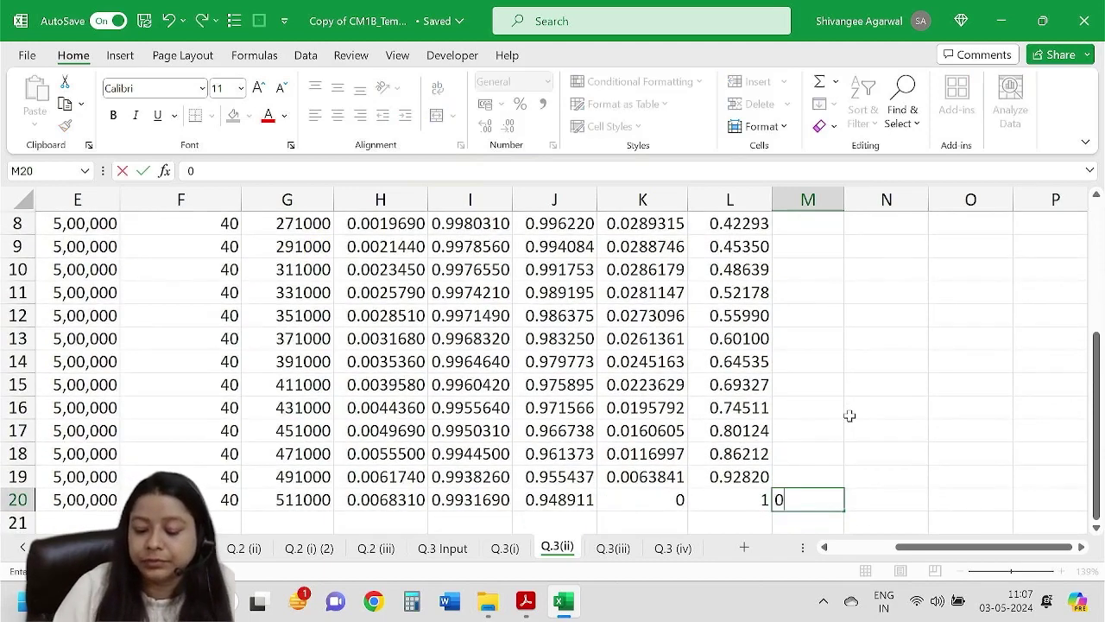
{"action": "key", "text": "Up"}
{"action": "scroll", "coordinate": [849, 415], "scroll_direction": "up", "scroll_amount": 2}
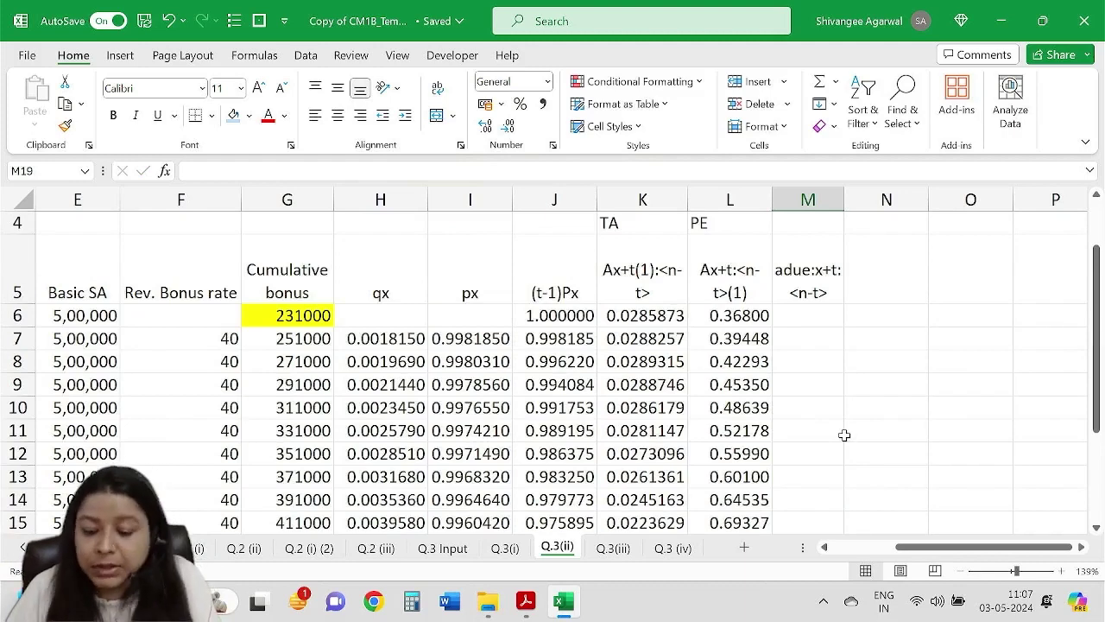
{"action": "scroll", "coordinate": [842, 427], "scroll_direction": "down", "scroll_amount": 2}
{"action": "type", "text": "1"}
{"action": "key", "text": "Up"}
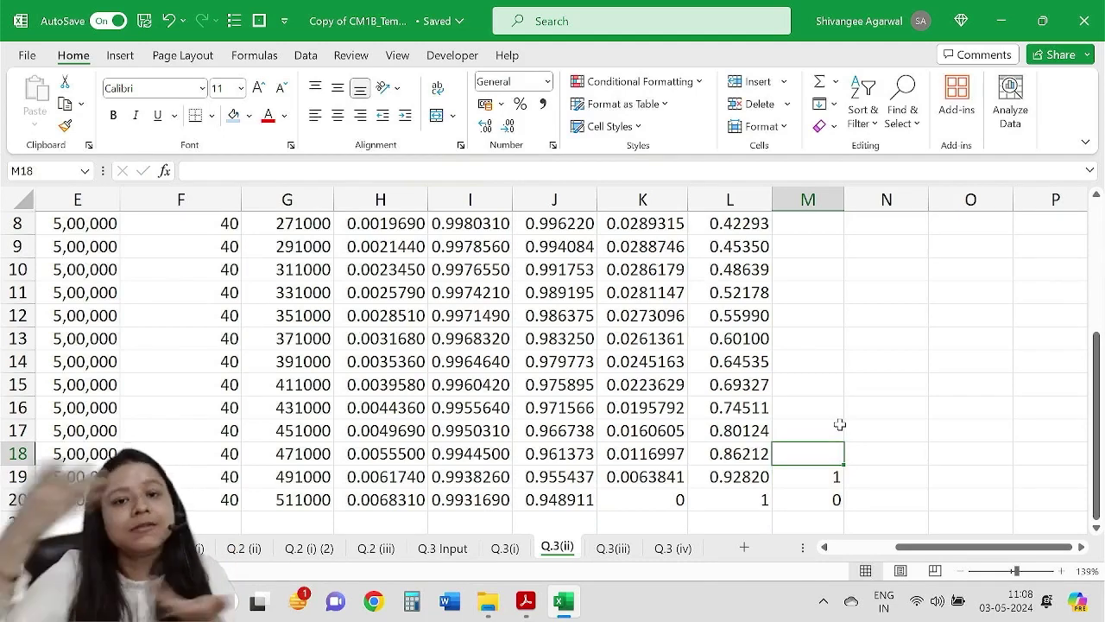
Begin the M18 formula with =M19* and recheck the annuity notation in CM1B.pdf.
{"action": "type", "text": "="}
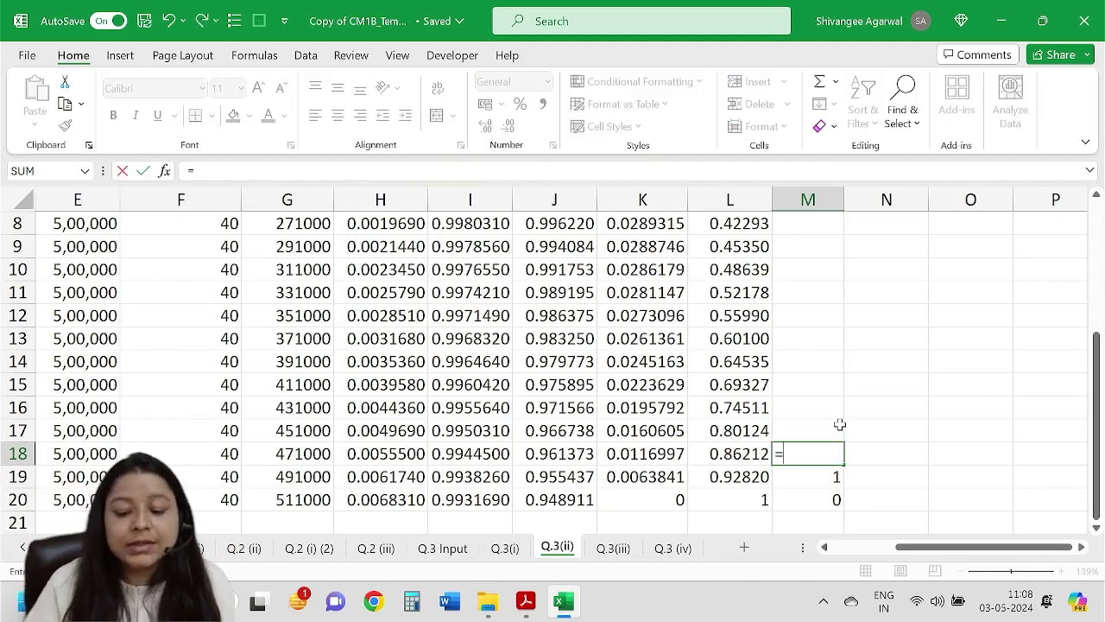
{"action": "left_click", "coordinate": [797, 482]}
{"action": "type", "text": "*"}
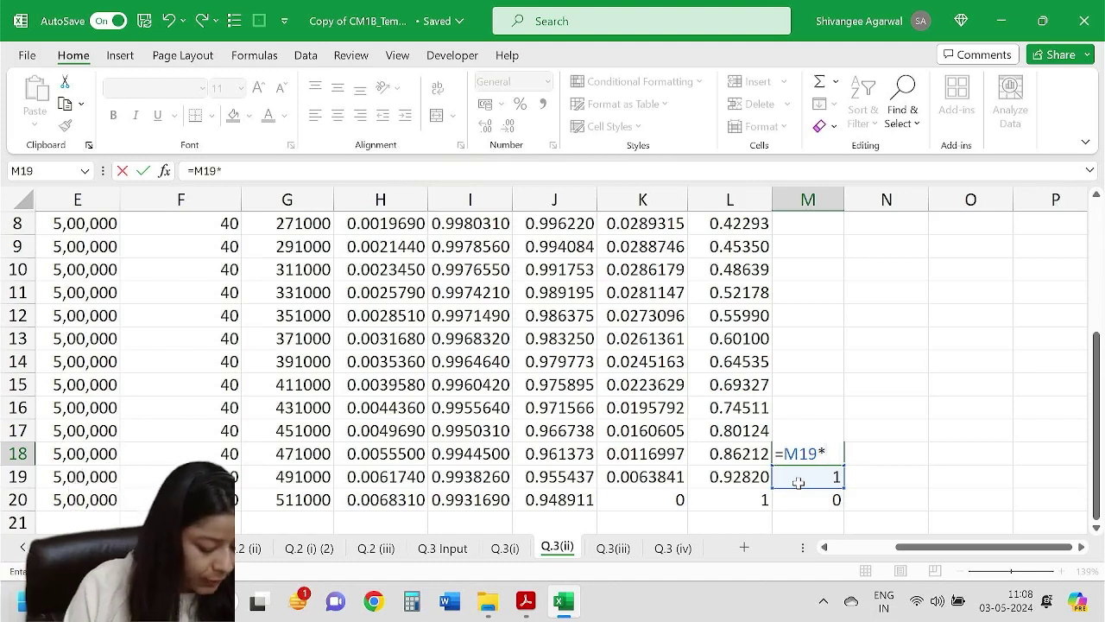
{"action": "key", "text": "alt+Tab"}
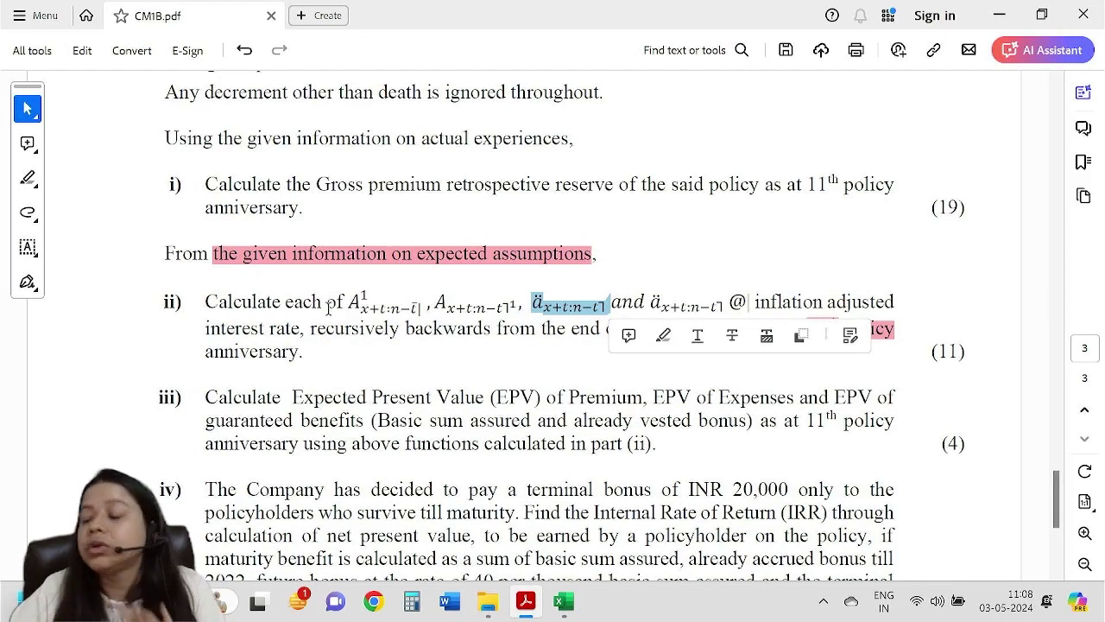
{"action": "key", "text": "alt+Tab"}
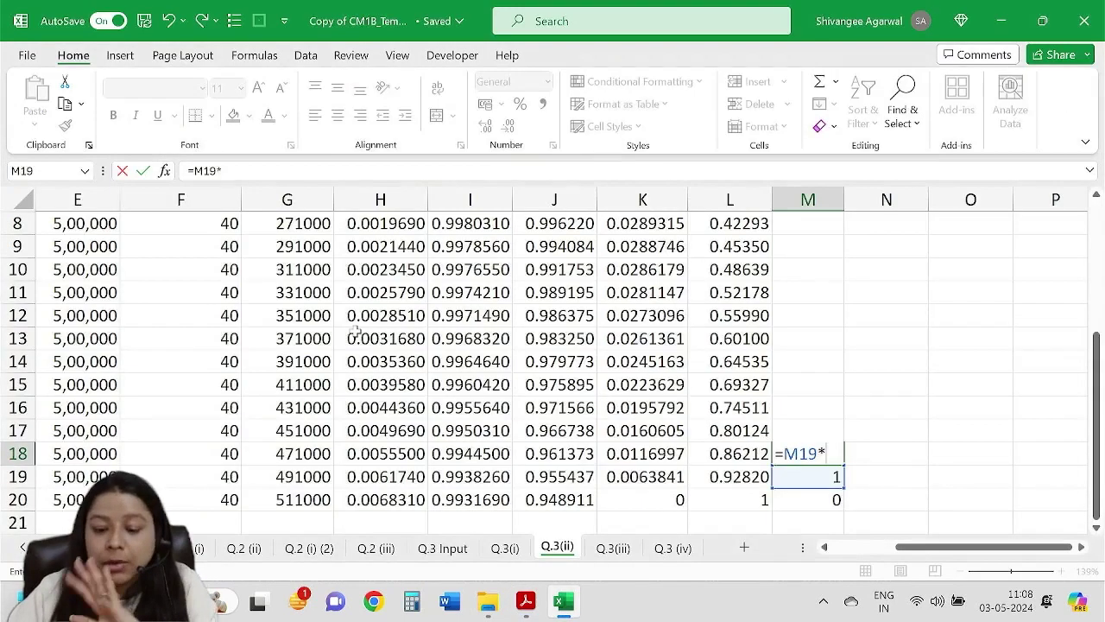
Try to multiply M19 in the M18 formula by the discount rate in F12 of sheet Q.3 Input as an absolute reference.
{"action": "left_click", "coordinate": [442, 547]}
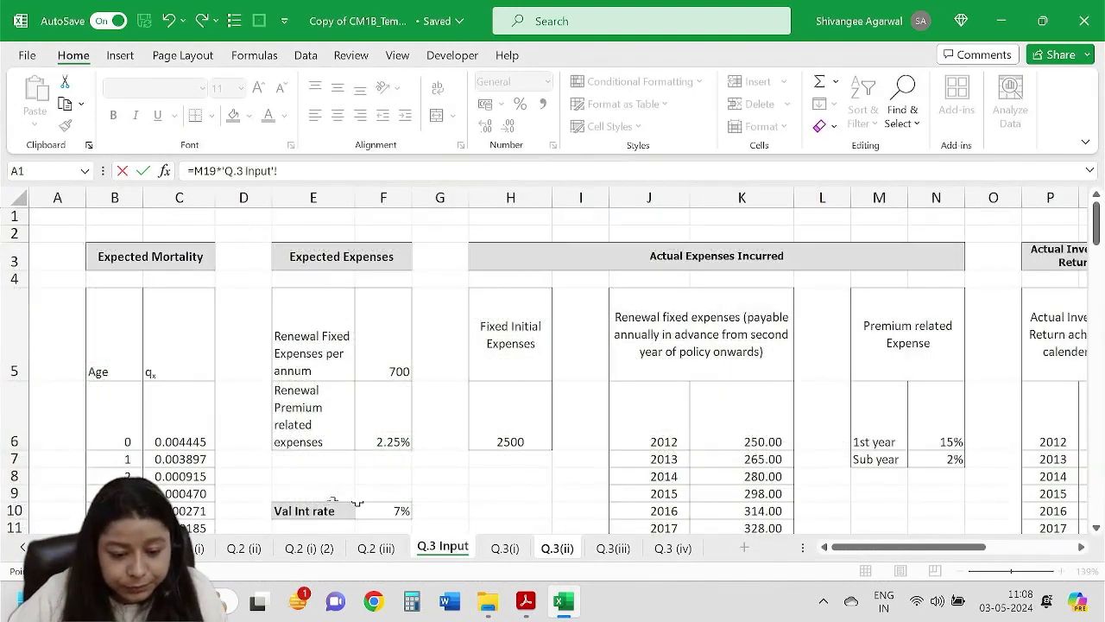
{"action": "scroll", "coordinate": [357, 501], "scroll_direction": "down", "scroll_amount": 1}
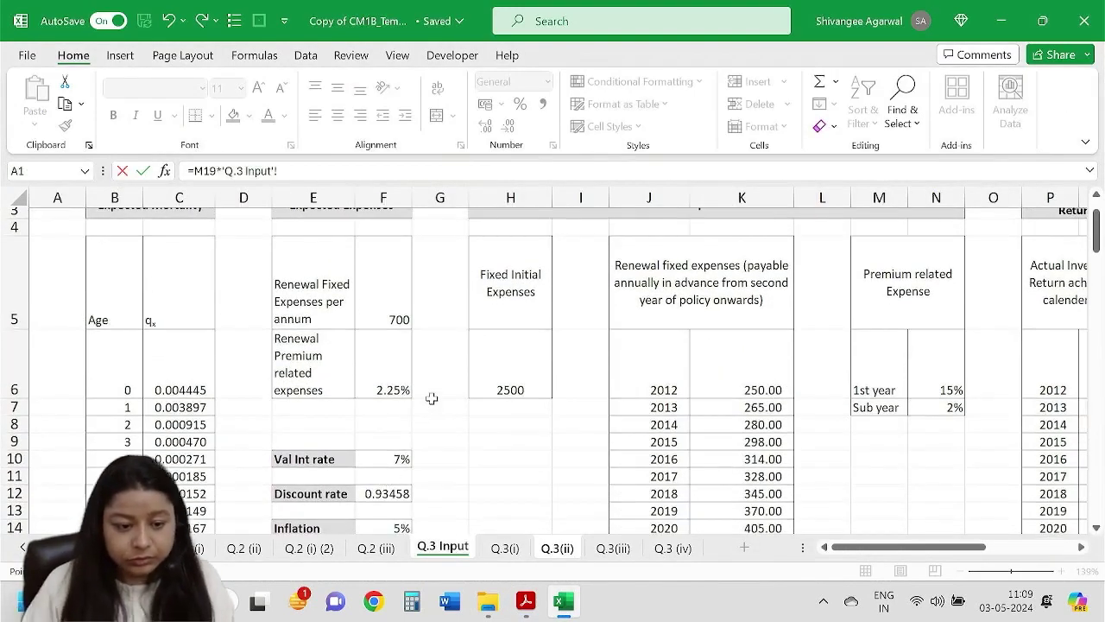
{"action": "scroll", "coordinate": [434, 459], "scroll_direction": "down", "scroll_amount": 1}
{"action": "left_click", "coordinate": [401, 442]}
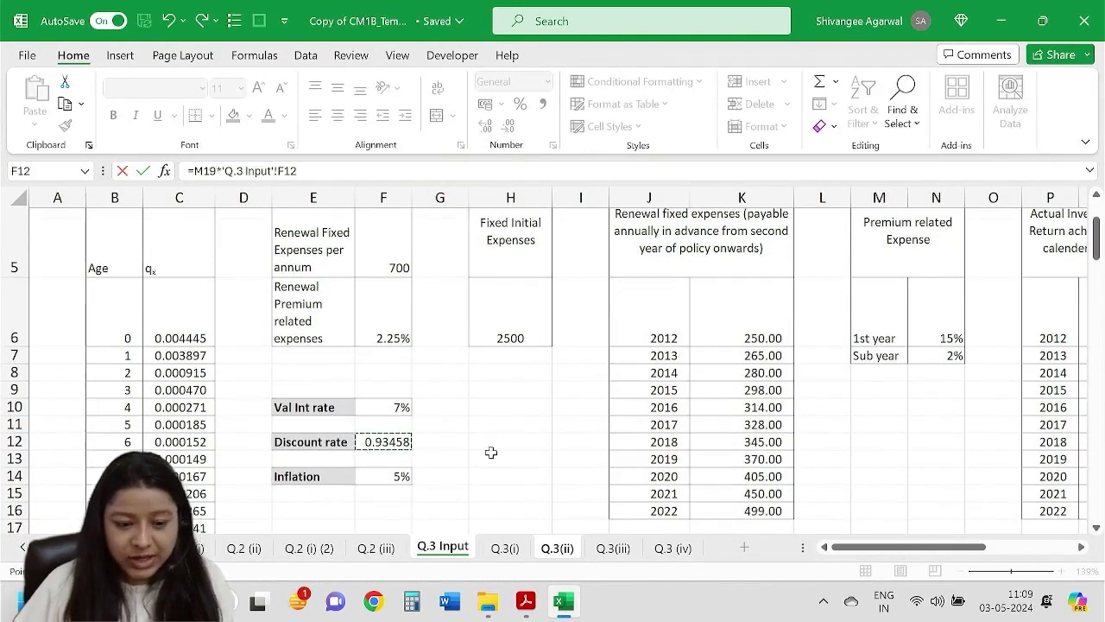
{"action": "key", "text": "F4"}
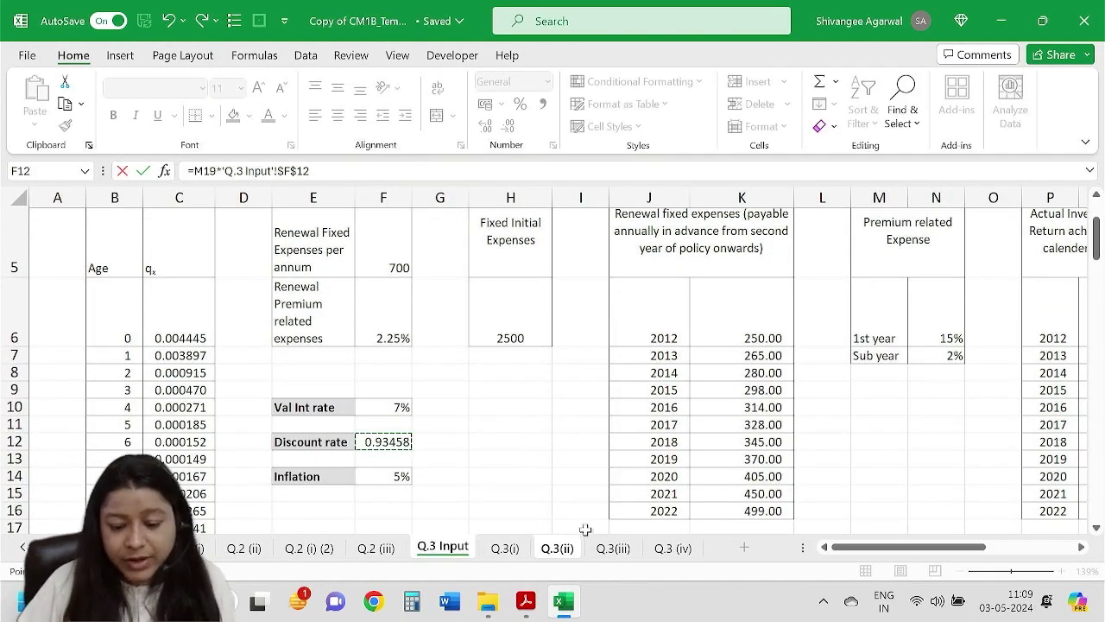
{"action": "left_click", "coordinate": [565, 549]}
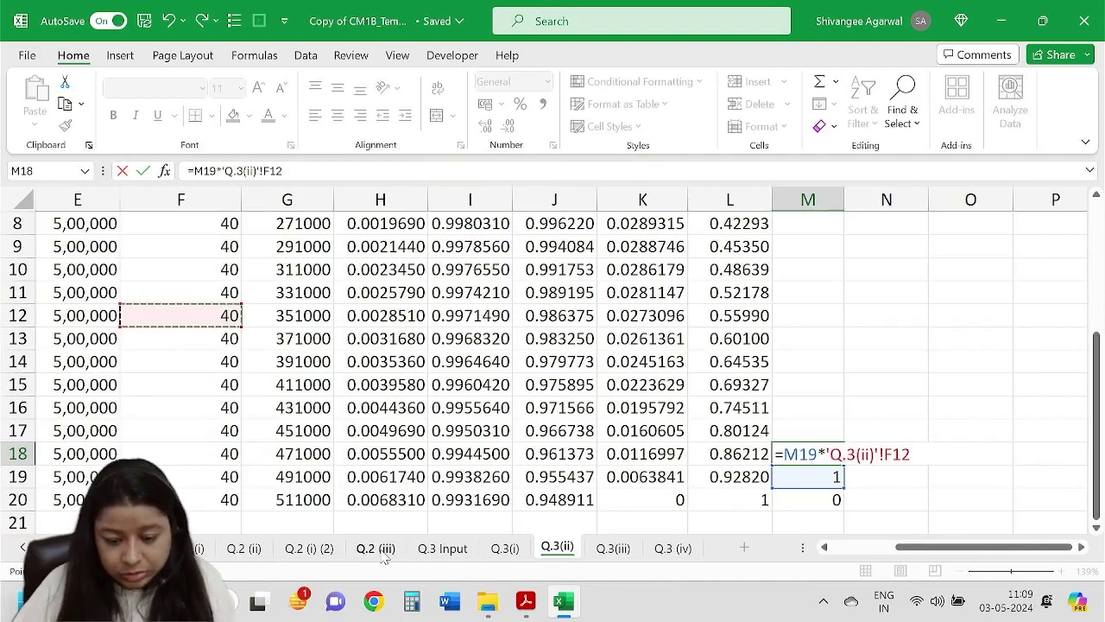
{"action": "left_click", "coordinate": [430, 551]}
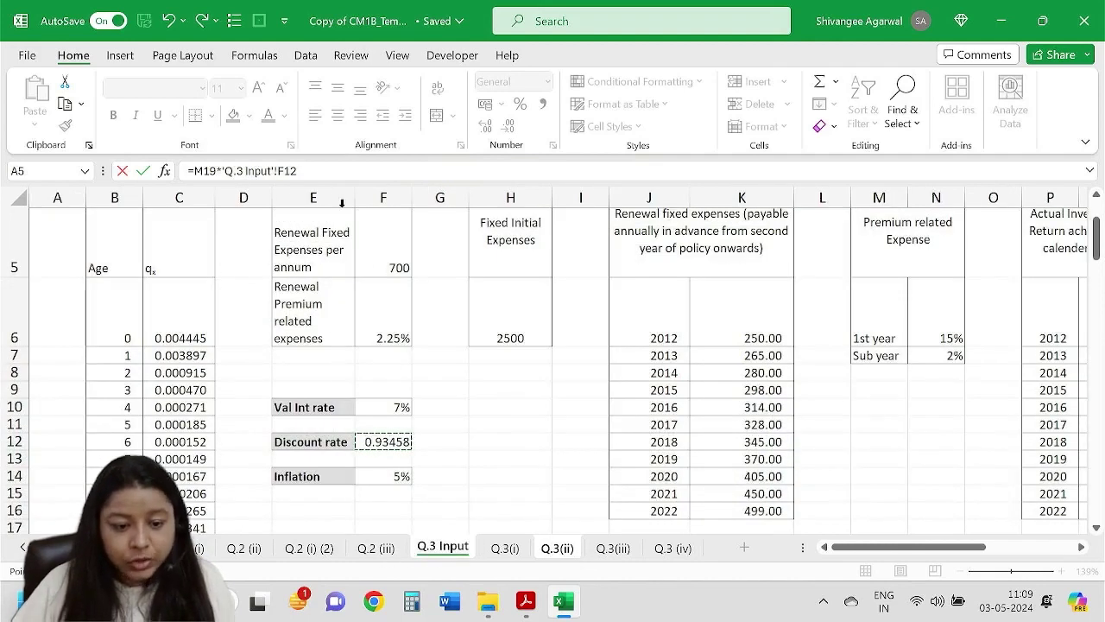
Make the 'Q.3 Input'!F12 reference in the M18 formula absolute, giving =M19*'Q.3 Input'!$F$12.
{"action": "left_click", "coordinate": [336, 197]}
{"action": "key", "text": "F3"}
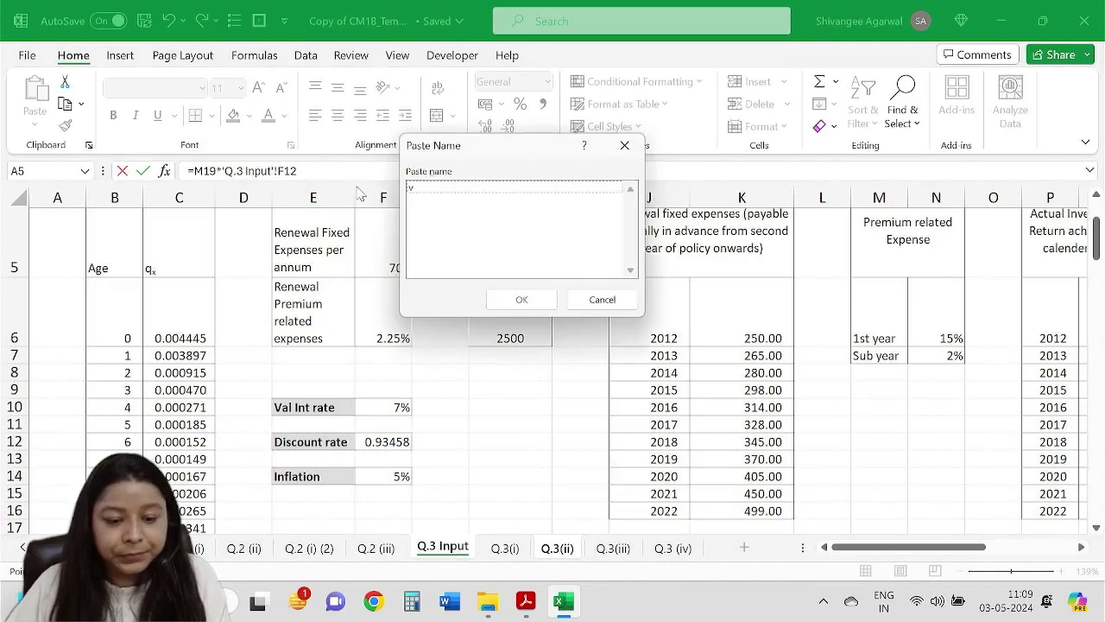
{"action": "left_click", "coordinate": [597, 299]}
{"action": "key", "text": "F2"}
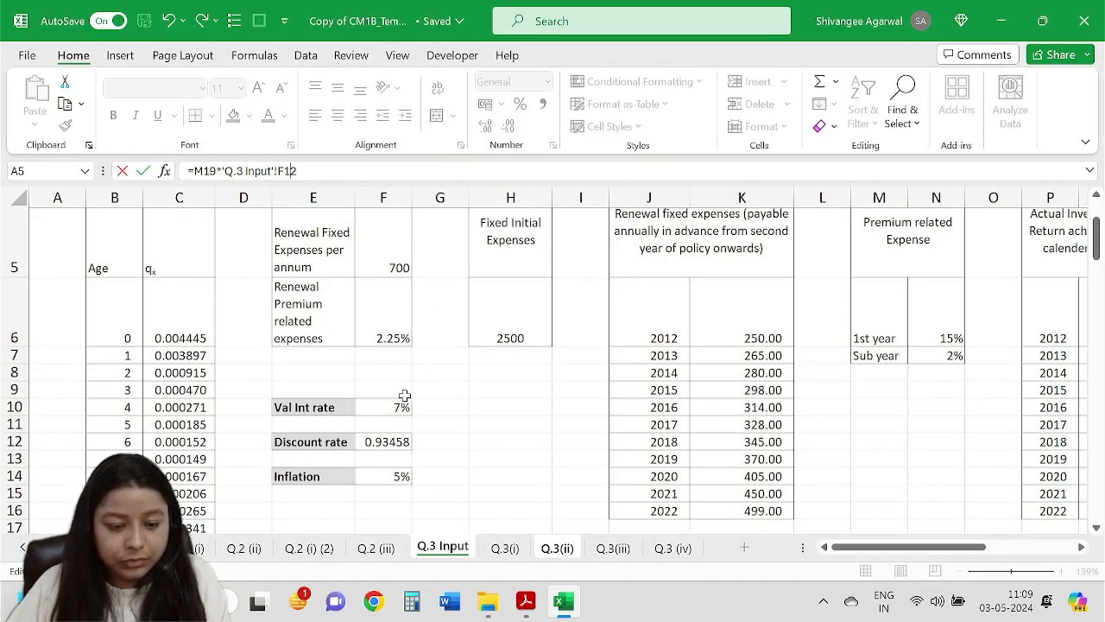
{"action": "left_click_drag", "start_coordinate": [297, 171], "coordinate": [221, 171]}
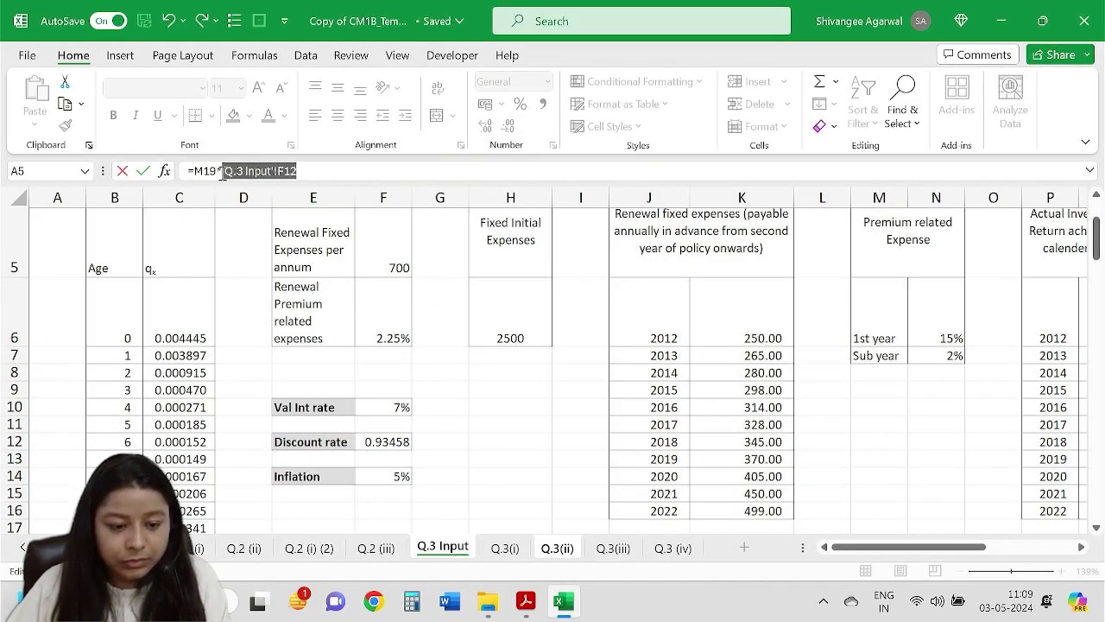
{"action": "key", "text": "F4"}
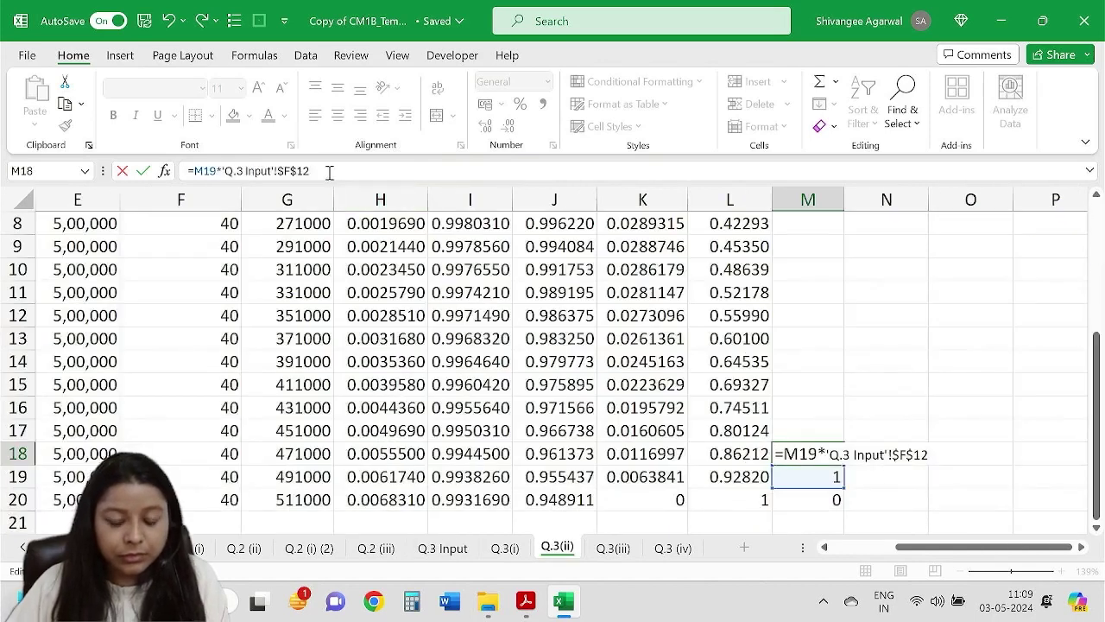
Finish the M18 formula by multiplying by the survival probability px in I19 and adding 1.
{"action": "type", "text": "*"}
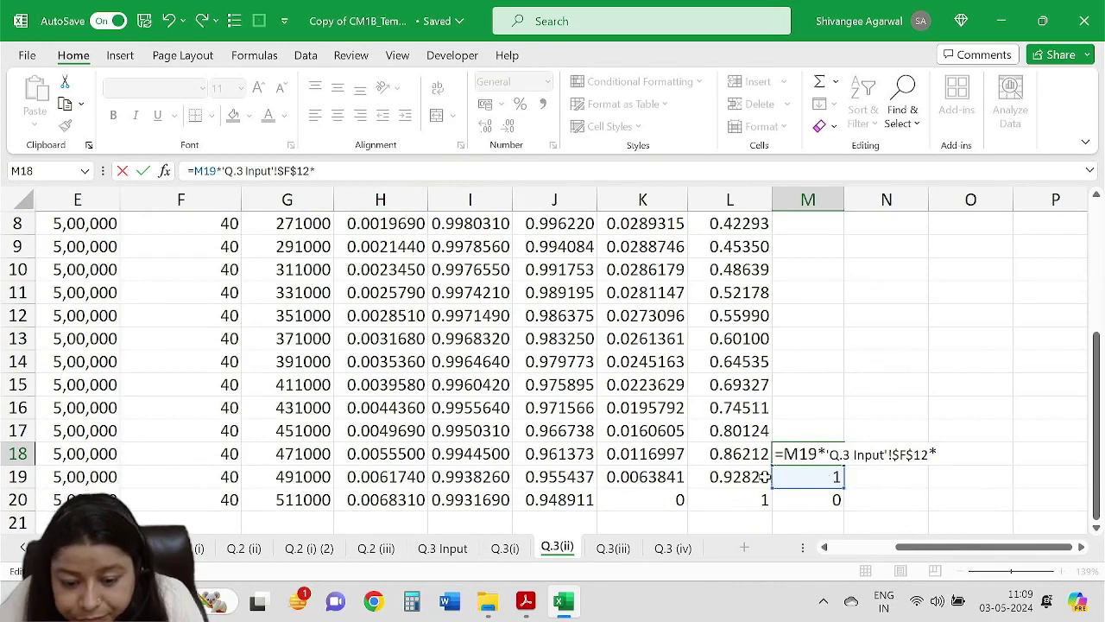
{"action": "left_click_drag", "start_coordinate": [932, 553], "coordinate": [920, 557]}
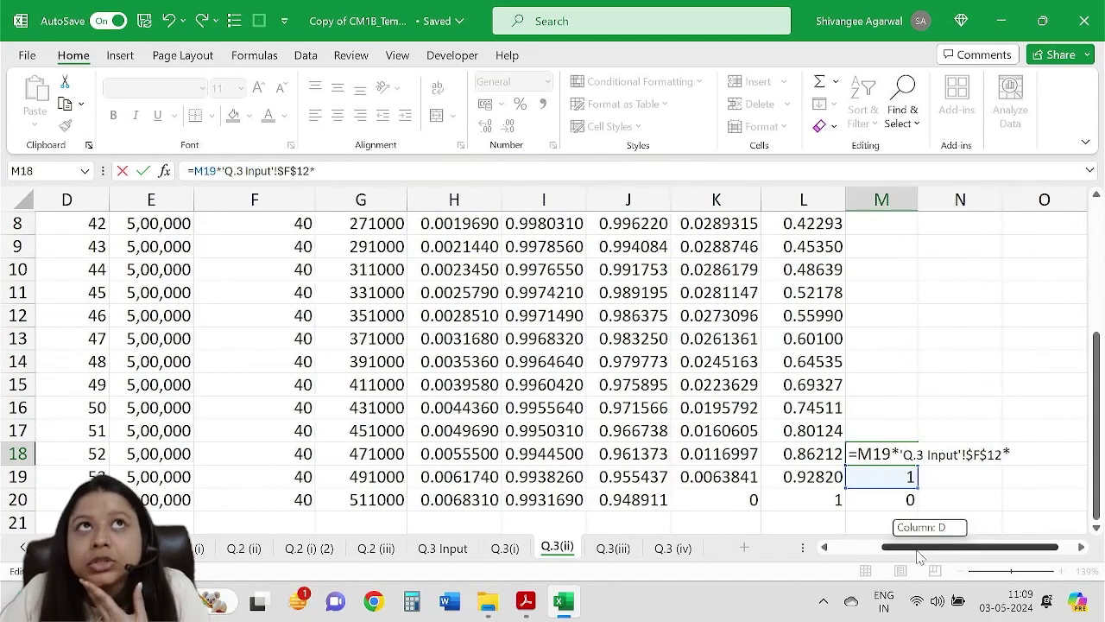
{"action": "left_click_drag", "start_coordinate": [919, 557], "coordinate": [909, 556]}
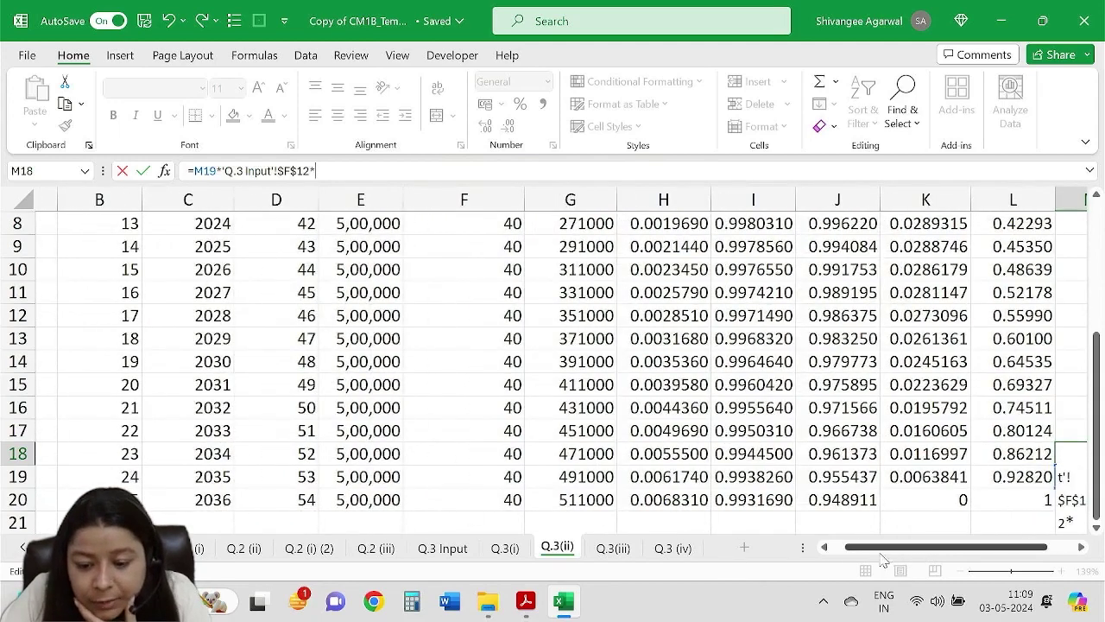
{"action": "scroll", "coordinate": [811, 330], "scroll_direction": "up", "scroll_amount": 3}
{"action": "scroll", "coordinate": [811, 331], "scroll_direction": "down", "scroll_amount": 4}
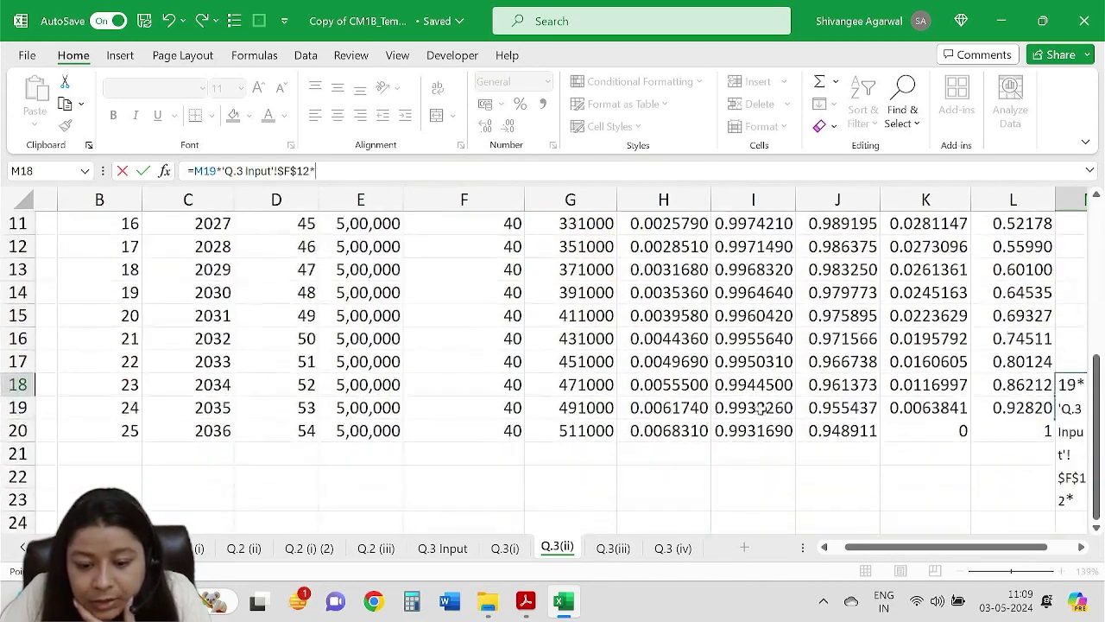
{"action": "left_click", "coordinate": [760, 408]}
{"action": "left_click_drag", "start_coordinate": [898, 547], "coordinate": [932, 546]}
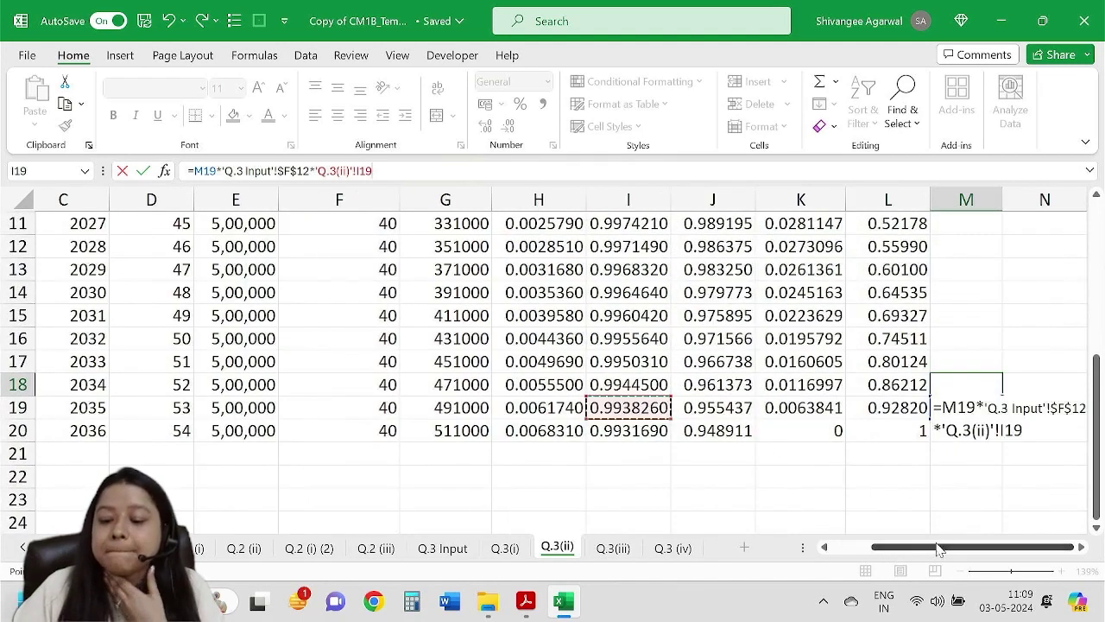
{"action": "type", "text": "+1"}
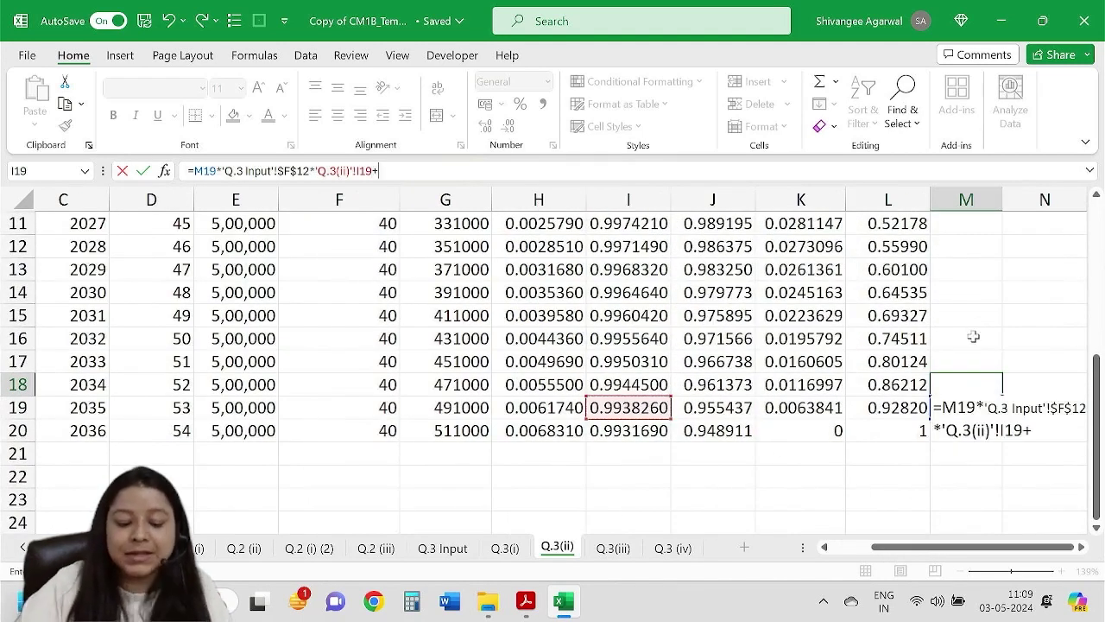
{"action": "key", "text": "Return"}
Show M18 with six decimals in a slightly wider column, fill its formula up to M6, and check the M18 references.
{"action": "left_click", "coordinate": [949, 359]}
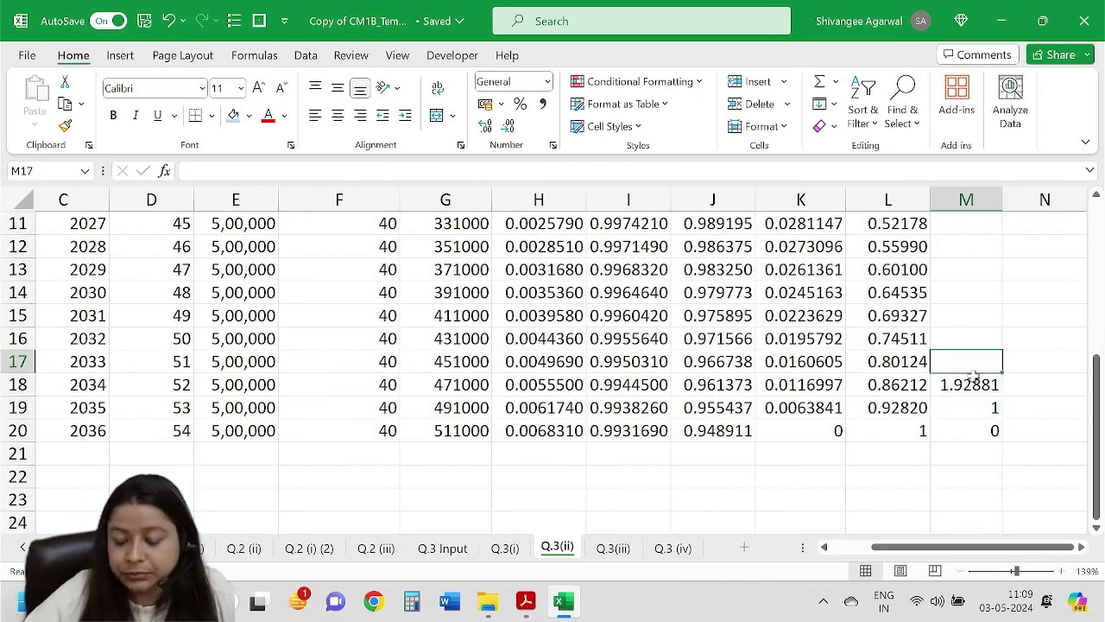
{"action": "scroll", "coordinate": [911, 370], "scroll_direction": "up", "scroll_amount": 2}
{"action": "scroll", "coordinate": [928, 365], "scroll_direction": "down", "scroll_amount": 1}
{"action": "left_click", "coordinate": [992, 454]}
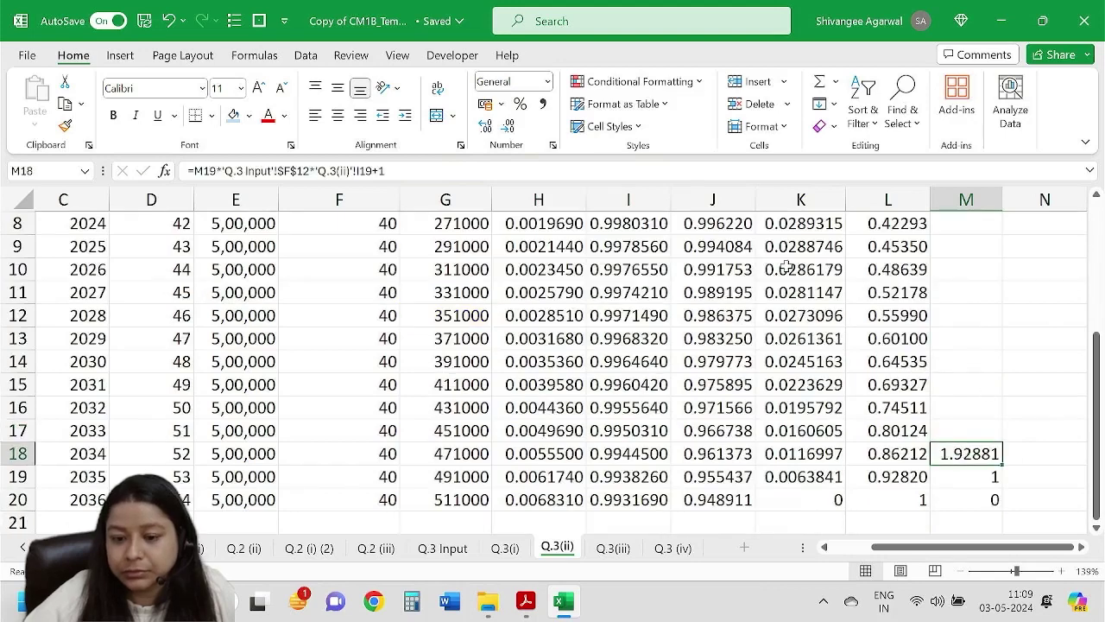
{"action": "left_click", "coordinate": [486, 127]}
{"action": "left_click_drag", "start_coordinate": [1002, 200], "coordinate": [1007, 200]}
{"action": "left_click_drag", "start_coordinate": [1005, 464], "coordinate": [984, 278]}
{"action": "scroll", "coordinate": [987, 291], "scroll_direction": "down", "scroll_amount": 3}
{"action": "scroll", "coordinate": [987, 289], "scroll_direction": "up", "scroll_amount": 1}
{"action": "double_click", "coordinate": [968, 357]}
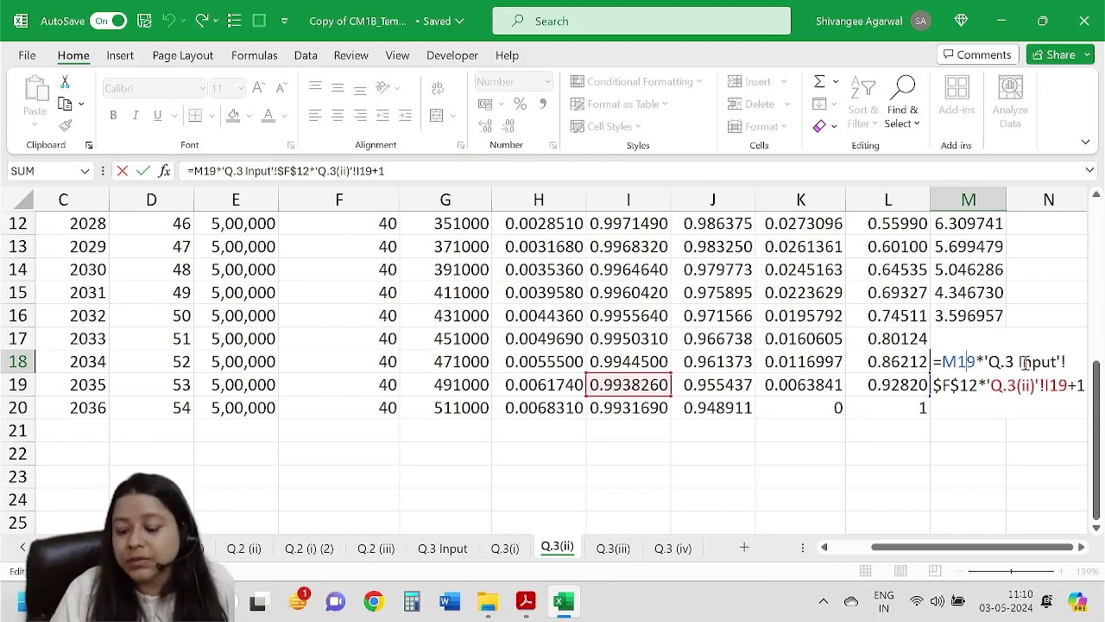
{"action": "key", "text": "Return"}
Review in part ii) of CM1B.pdf the annuity-due required at the inflation adjusted interest rate.
{"action": "scroll", "coordinate": [1024, 362], "scroll_direction": "up", "scroll_amount": 4}
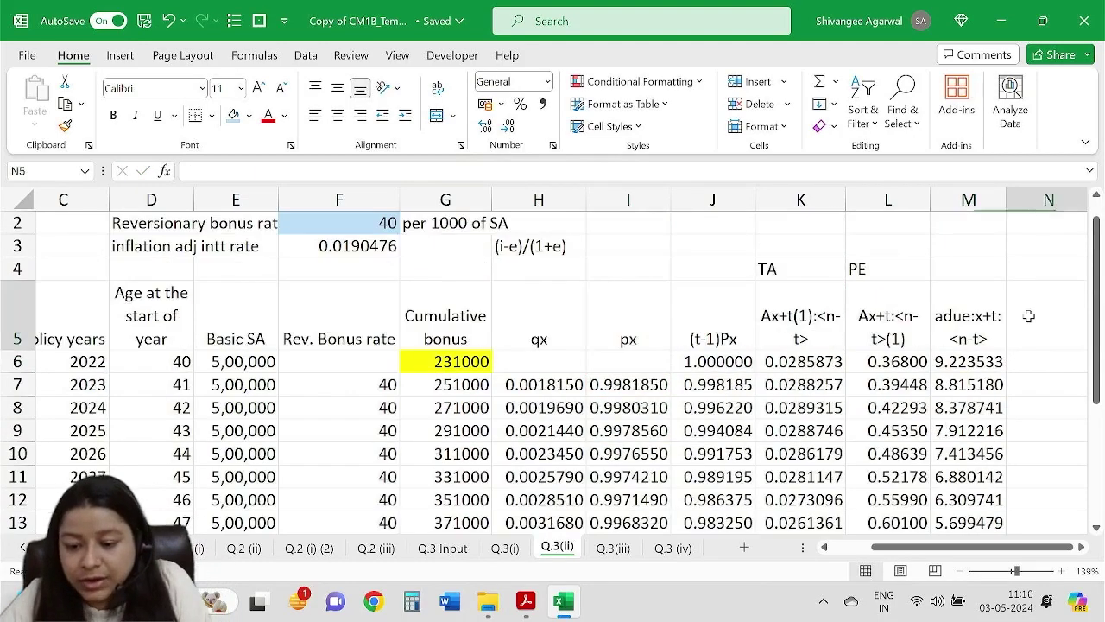
{"action": "key", "text": "alt+Tab"}
{"action": "left_click_drag", "start_coordinate": [649, 303], "coordinate": [721, 304]}
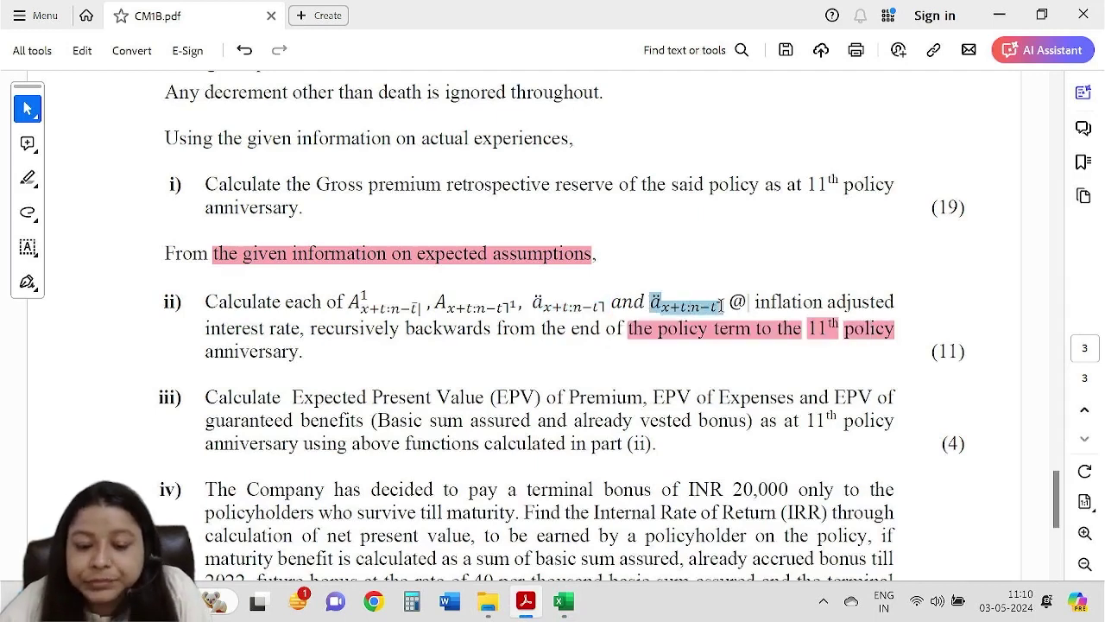
{"action": "left_click_drag", "start_coordinate": [721, 304], "coordinate": [294, 330]}
{"action": "key", "text": "alt+Tab"}
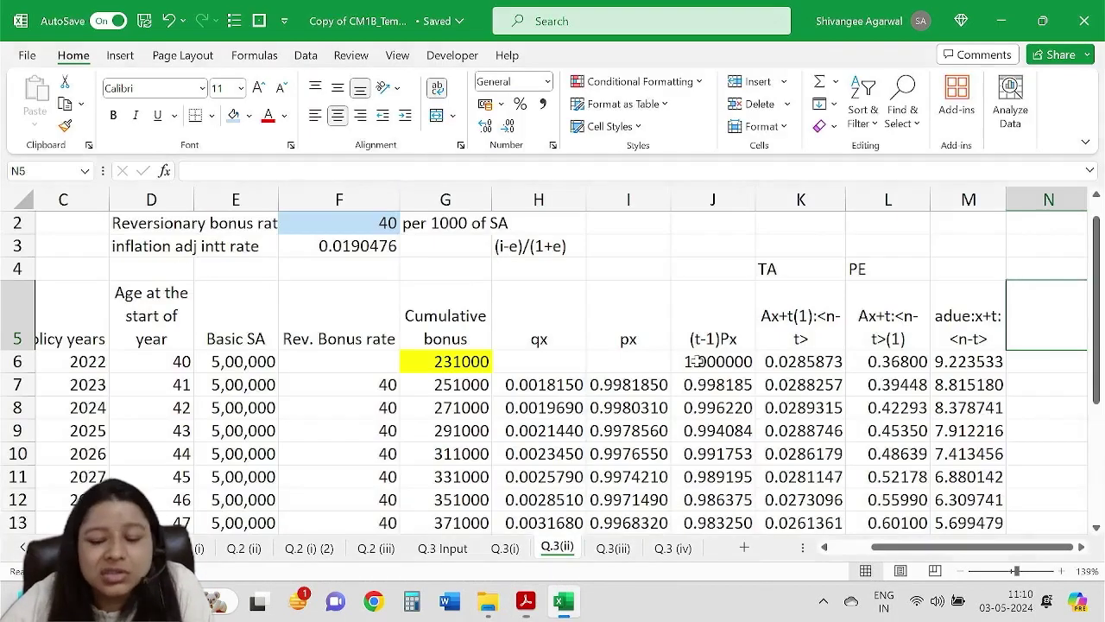
Copy the annuity-due header adue:x+t:<n-t> from M5 into N5.
{"action": "scroll", "coordinate": [695, 361], "scroll_direction": "up", "scroll_amount": 1}
{"action": "left_click", "coordinate": [997, 361]}
{"action": "left_click_drag", "start_coordinate": [1020, 369], "coordinate": [1062, 371]}
{"action": "scroll", "coordinate": [1021, 475], "scroll_direction": "right", "scroll_amount": 1}
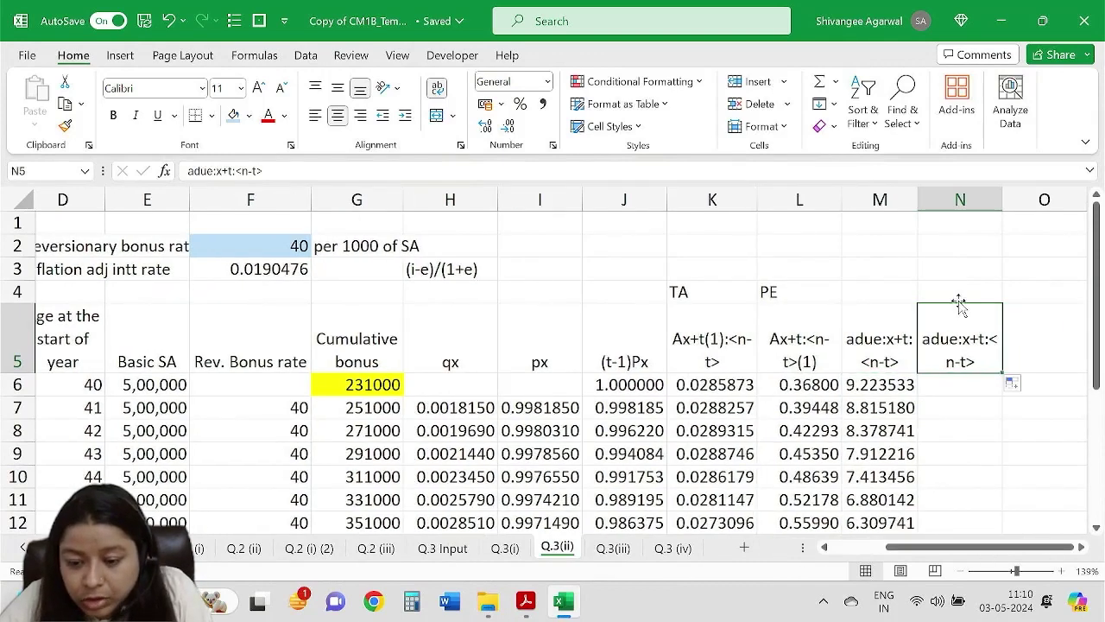
Review the M18 annuity formula and lock the column of its I19 reference as $I19.
{"action": "scroll", "coordinate": [956, 380], "scroll_direction": "down", "scroll_amount": 1}
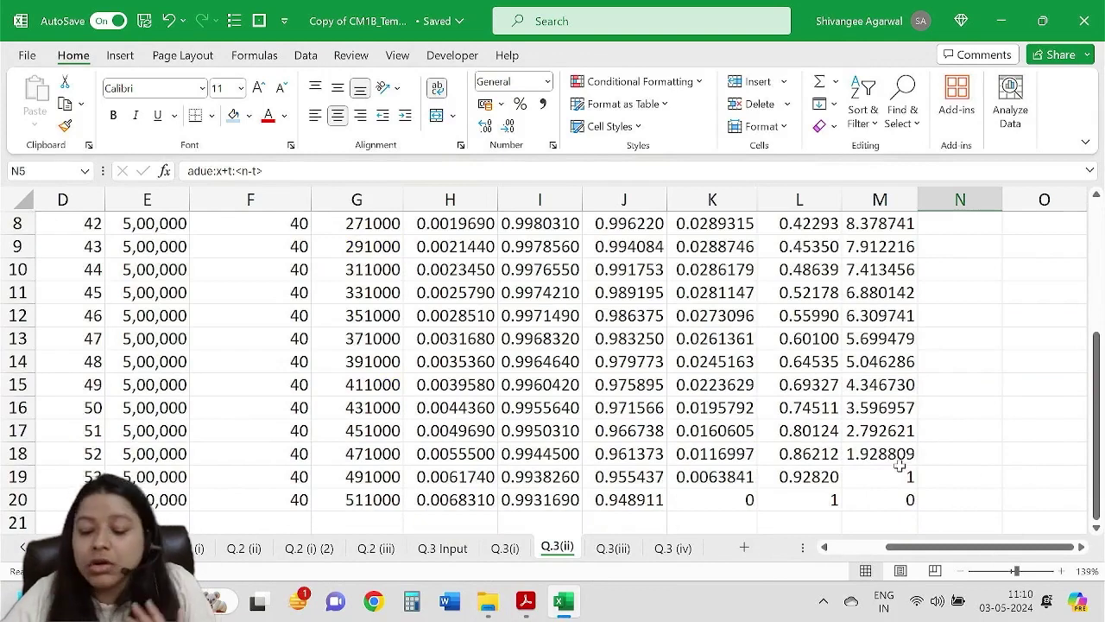
{"action": "left_click", "coordinate": [894, 480]}
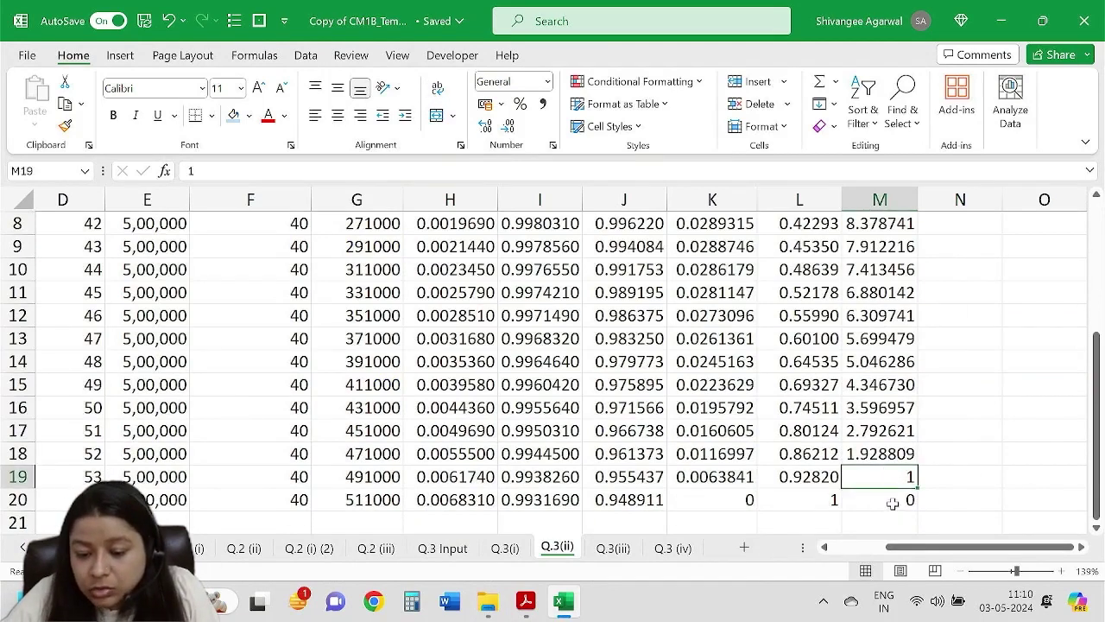
{"action": "left_click_drag", "start_coordinate": [893, 483], "coordinate": [896, 454]}
{"action": "double_click", "coordinate": [895, 455]}
{"action": "key", "text": "Home"}
{"action": "key", "text": "Right"}
{"action": "key", "text": "Right"}
{"action": "key", "text": "Right"}
{"action": "key", "text": "Right"}
{"action": "left_click_drag", "start_coordinate": [921, 541], "coordinate": [923, 549]}
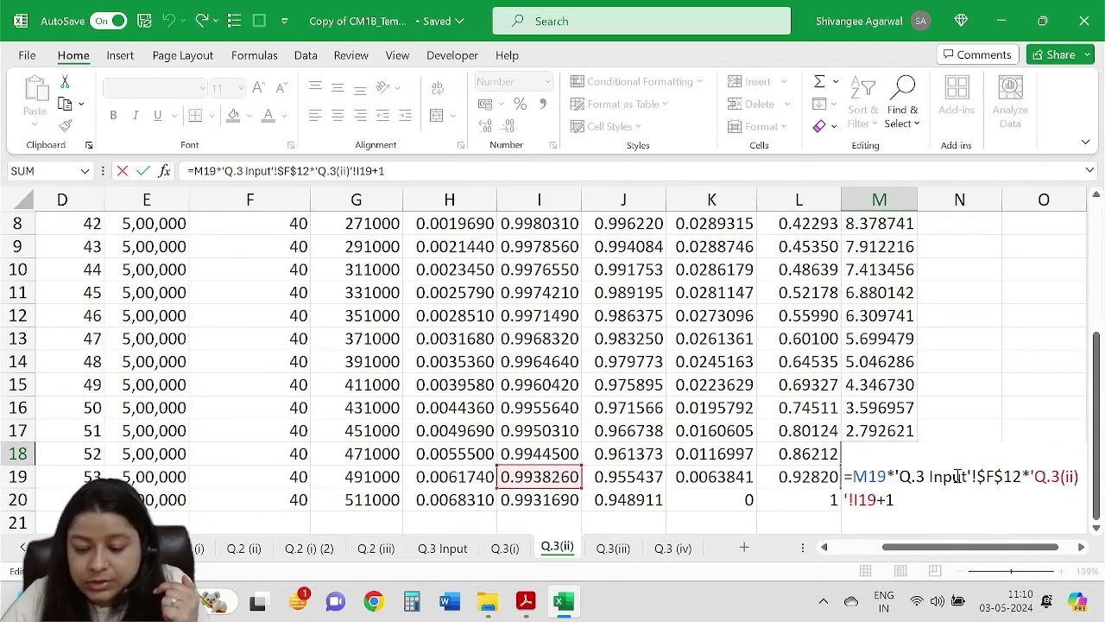
{"action": "left_click_drag", "start_coordinate": [1022, 476], "coordinate": [913, 479]}
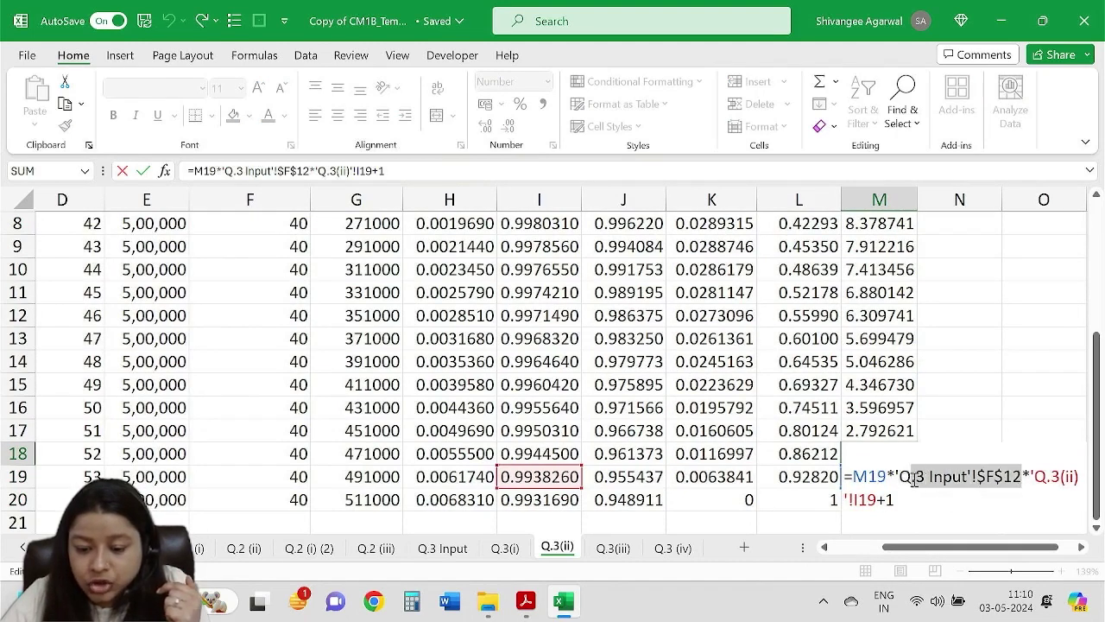
{"action": "left_click", "coordinate": [1048, 476]}
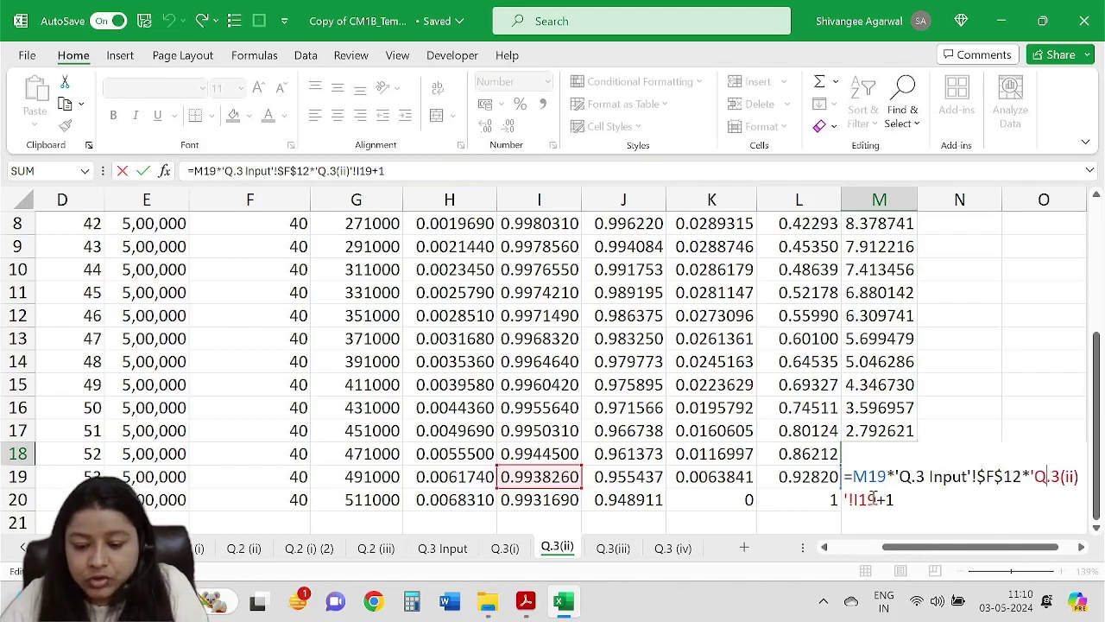
{"action": "key", "text": "F4"}
{"action": "key", "text": "F4"}
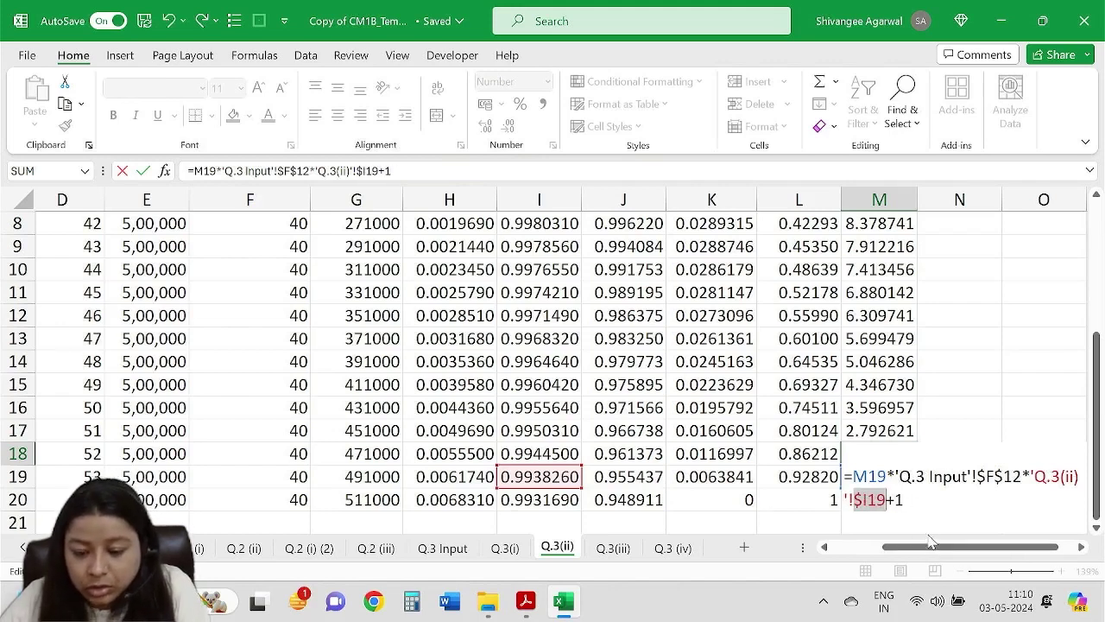
{"action": "key", "text": "Return"}
Copy the recursion formula and starting values from M18:M20 into N18:N20.
{"action": "left_click_drag", "start_coordinate": [880, 430], "coordinate": [889, 471]}
{"action": "left_click", "coordinate": [889, 475]}
{"action": "left_click_drag", "start_coordinate": [880, 430], "coordinate": [889, 463]}
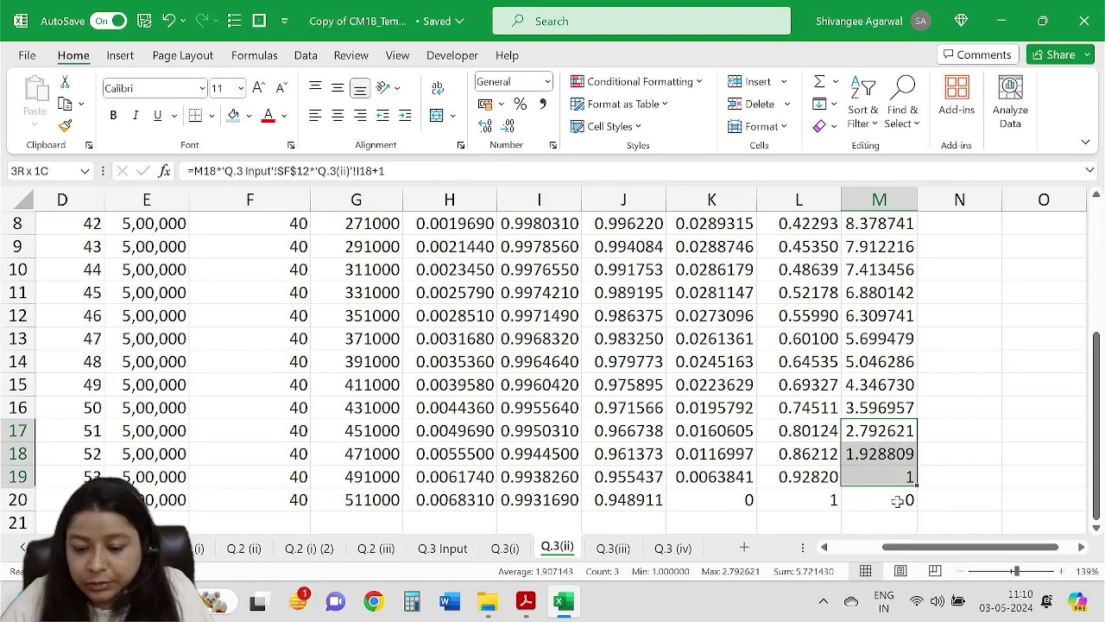
{"action": "double_click", "coordinate": [893, 439]}
{"action": "left_click", "coordinate": [954, 367]}
{"action": "scroll", "coordinate": [915, 441], "scroll_direction": "down", "scroll_amount": 1}
{"action": "scroll", "coordinate": [914, 441], "scroll_direction": "down", "scroll_amount": 1}
{"action": "left_click_drag", "start_coordinate": [889, 384], "coordinate": [958, 427]}
{"action": "left_click", "coordinate": [959, 427]}
Remove the discount rate reference 'Q.3 Input'!$F$12 from the N18 formula.
{"action": "double_click", "coordinate": [950, 386]}
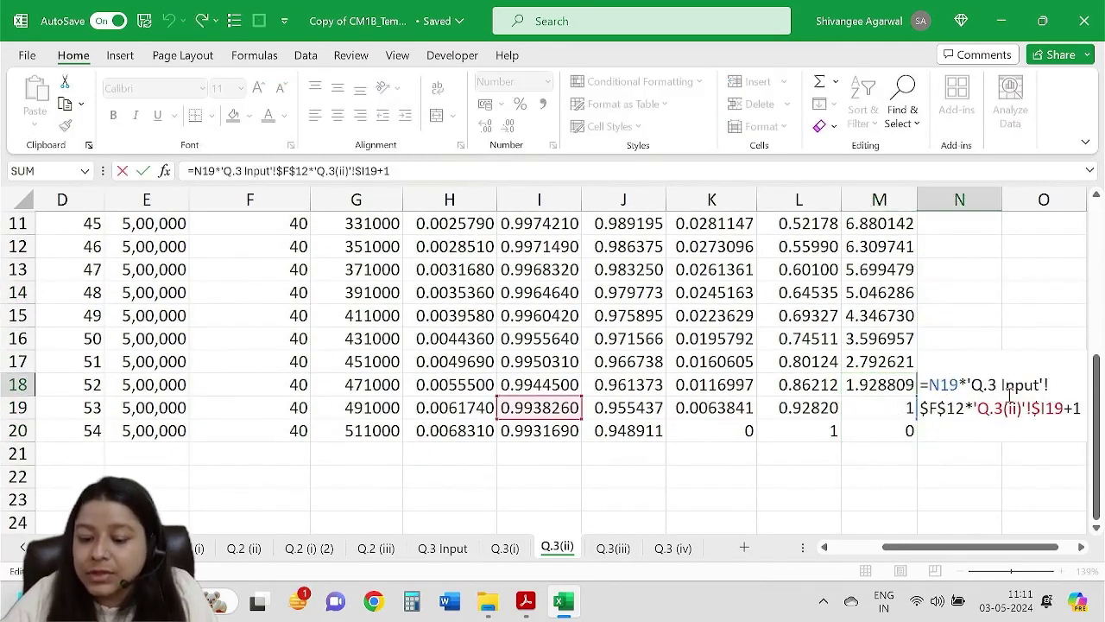
{"action": "left_click_drag", "start_coordinate": [965, 406], "coordinate": [969, 382]}
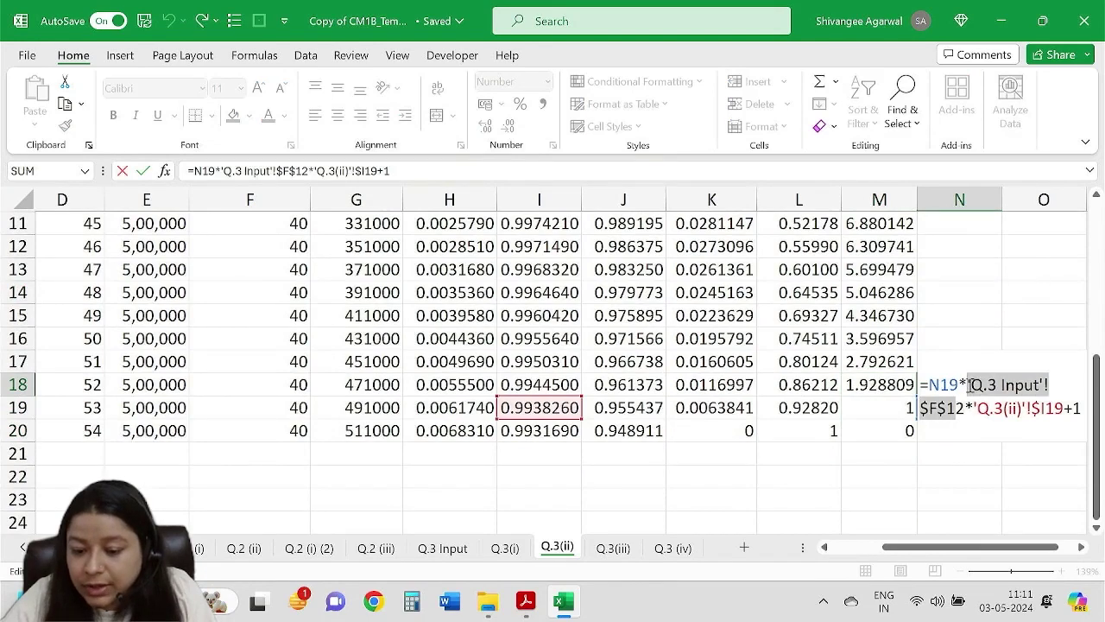
{"action": "type", "text": "2"}
{"action": "key", "text": "BackSpace"}
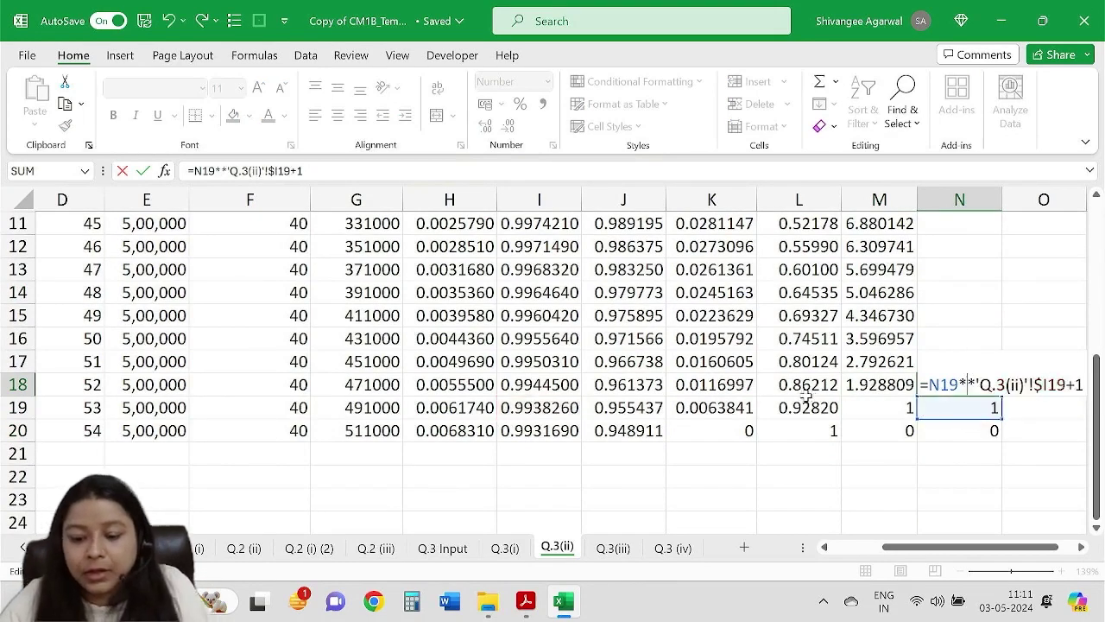
{"action": "scroll", "coordinate": [777, 372], "scroll_direction": "up", "scroll_amount": 4}
{"action": "left_click", "coordinate": [248, 268]}
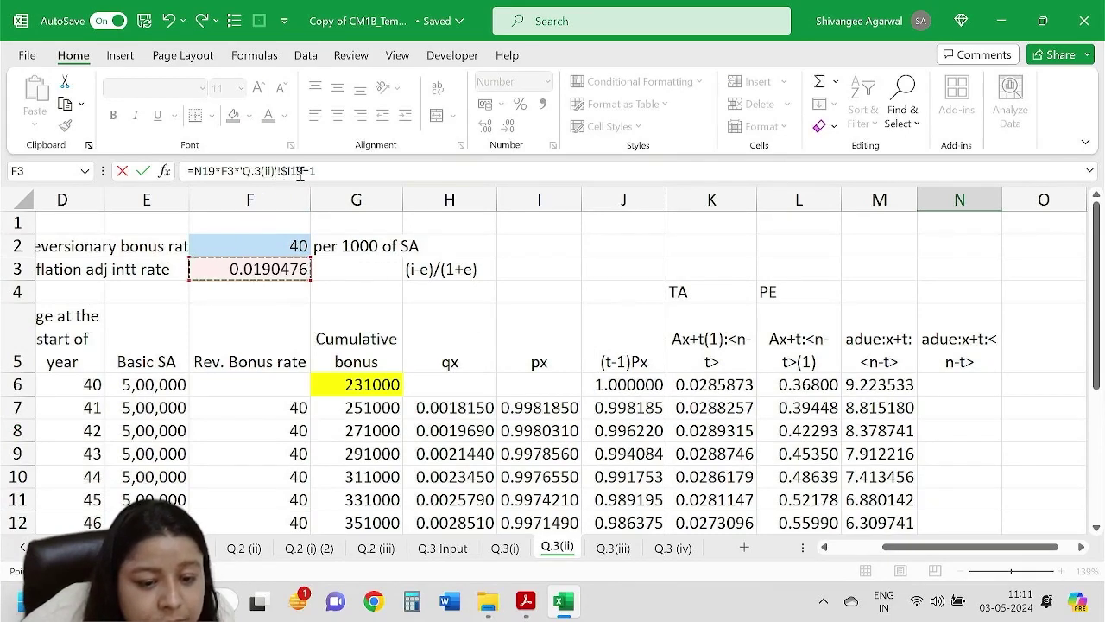
{"action": "left_click_drag", "start_coordinate": [304, 171], "coordinate": [243, 172]}
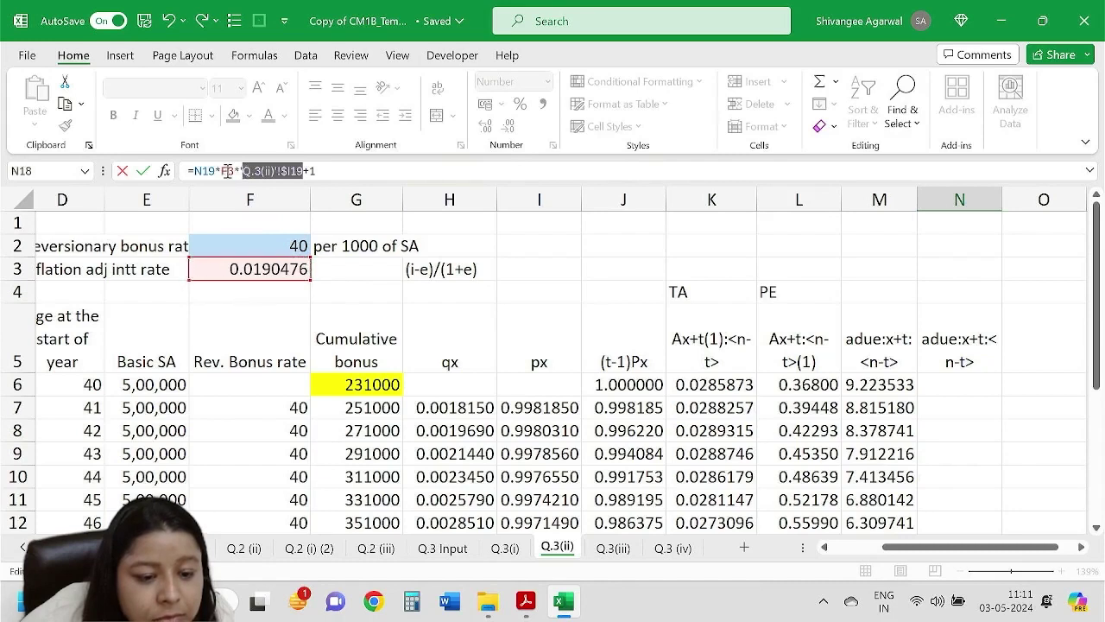
{"action": "left_click", "coordinate": [232, 171]}
{"action": "key", "text": "BackSpace"}
{"action": "key", "text": "BackSpace"}
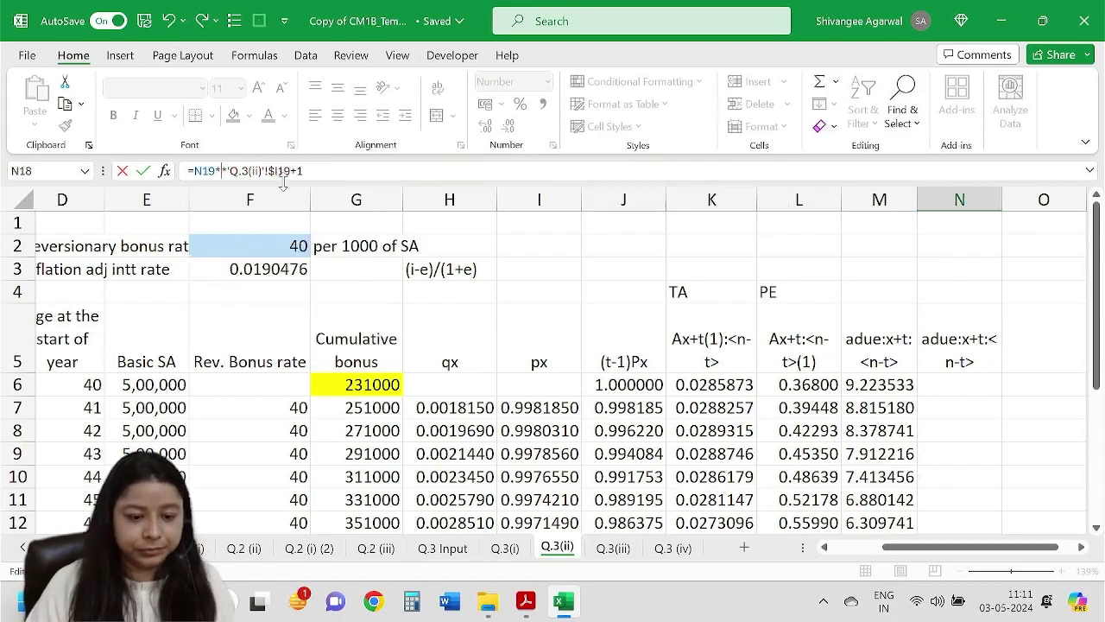
Discount N19 in the N18 formula by dividing it by (1+$F$3), the inflation adjusted interest rate, and recheck the formula.
{"action": "key", "text": "F4"}
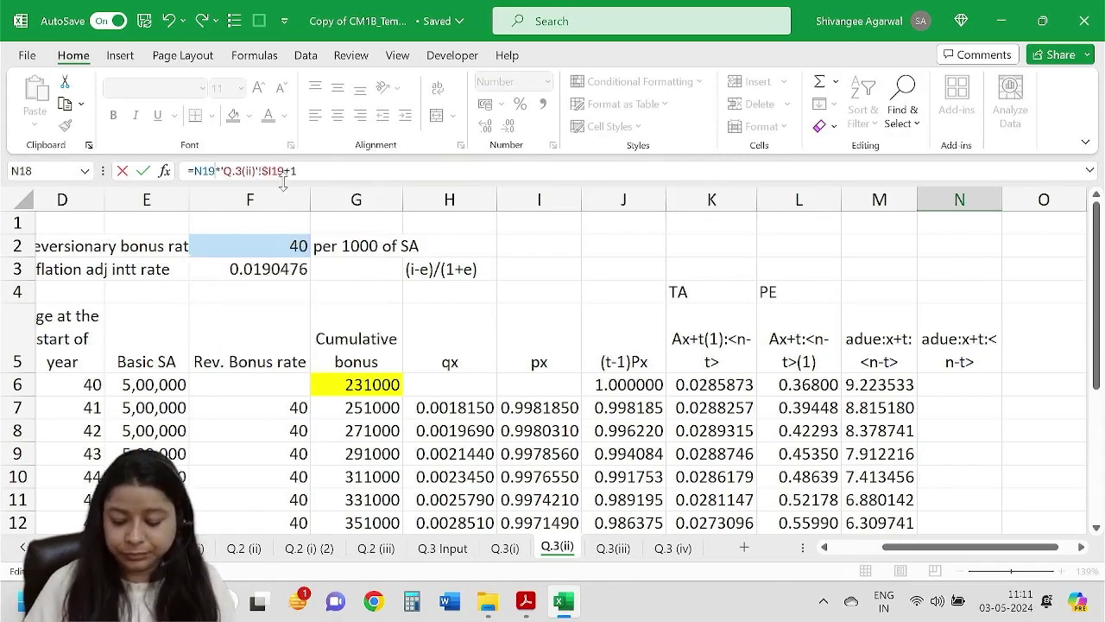
{"action": "type", "text": "/(1+"}
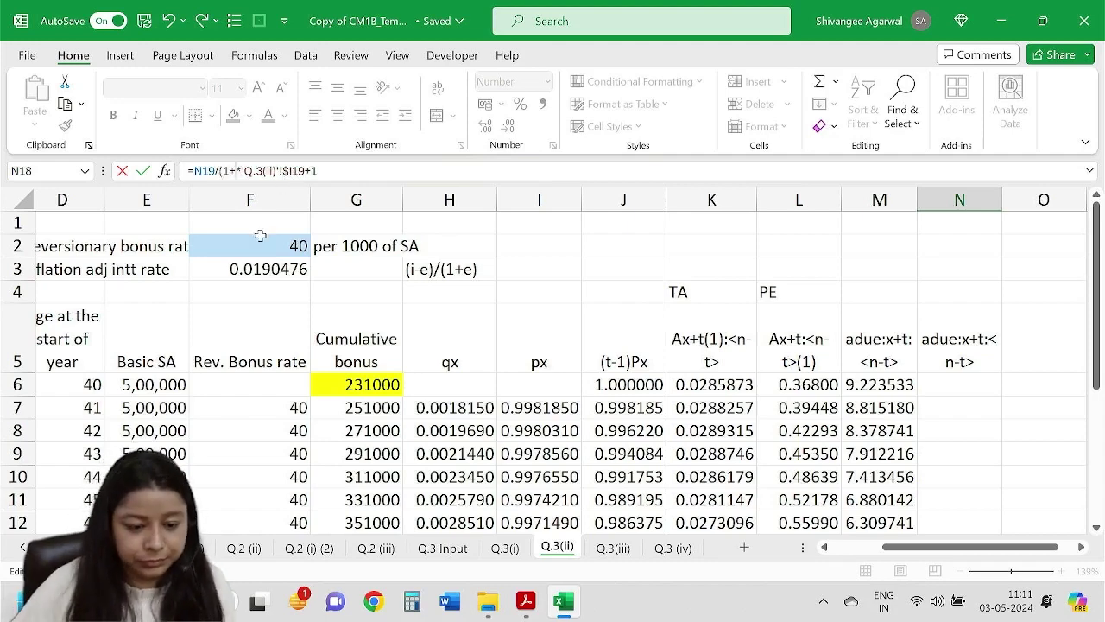
{"action": "left_click", "coordinate": [258, 270]}
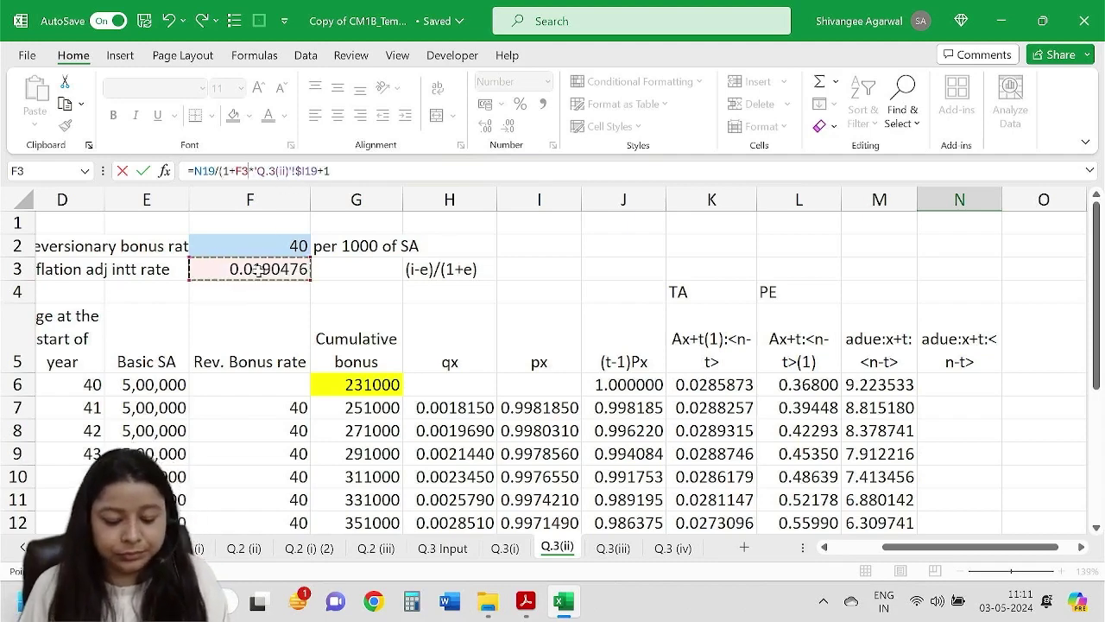
{"action": "key", "text": "F4"}
{"action": "type", "text": ")"}
{"action": "key", "text": "Return"}
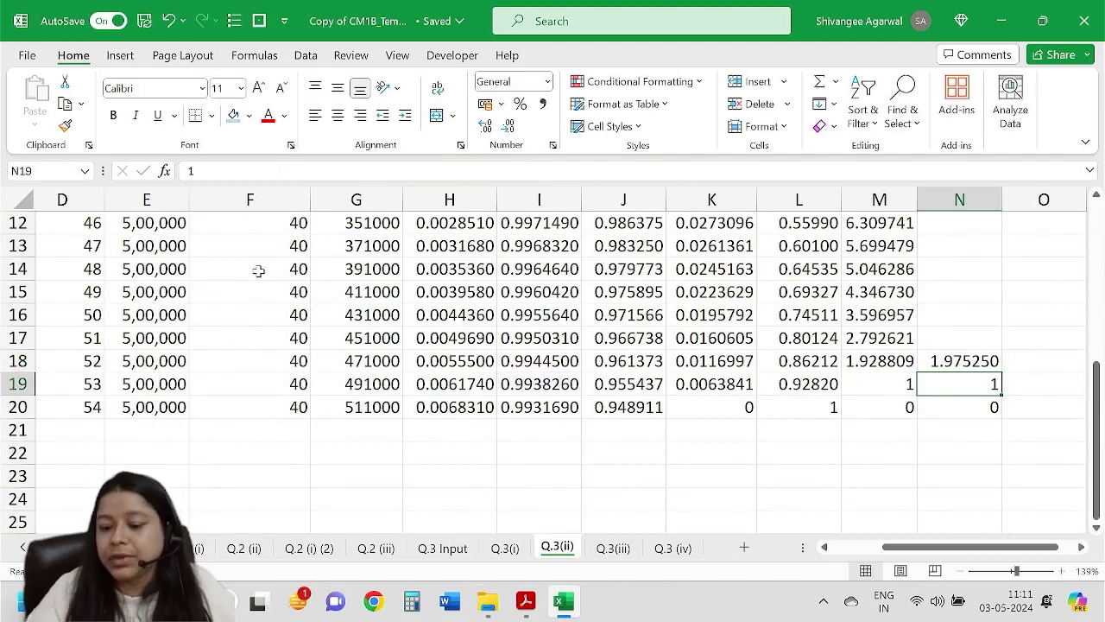
{"action": "left_click", "coordinate": [934, 361]}
{"action": "double_click", "coordinate": [934, 361]}
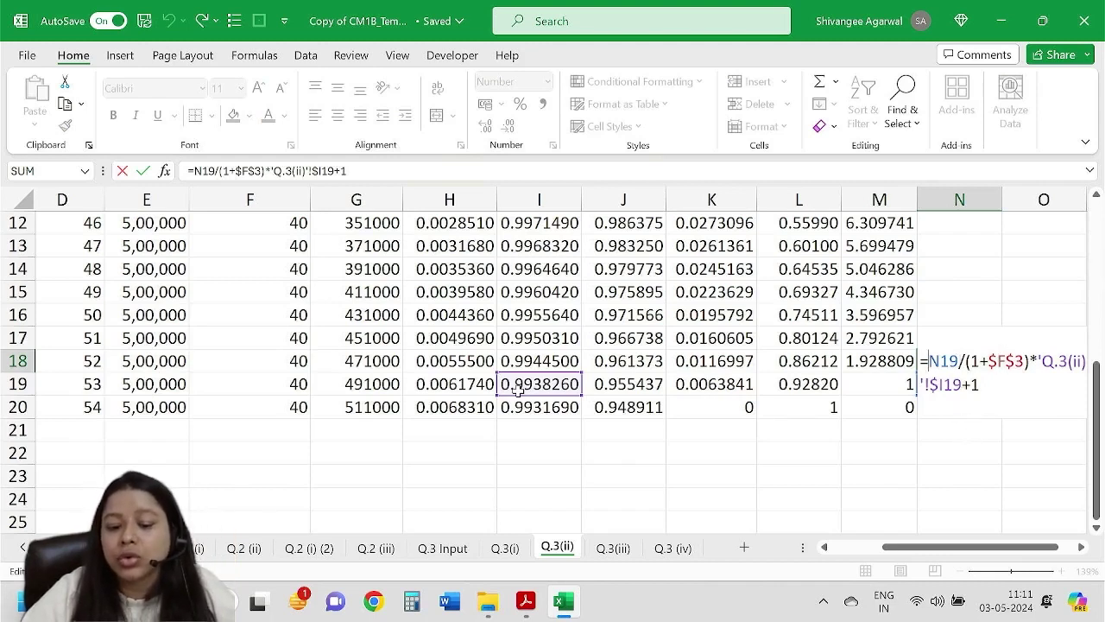
Enter the N18 annuity formula, fill it upwards through N6, and widen column N slightly.
{"action": "key", "text": "Return"}
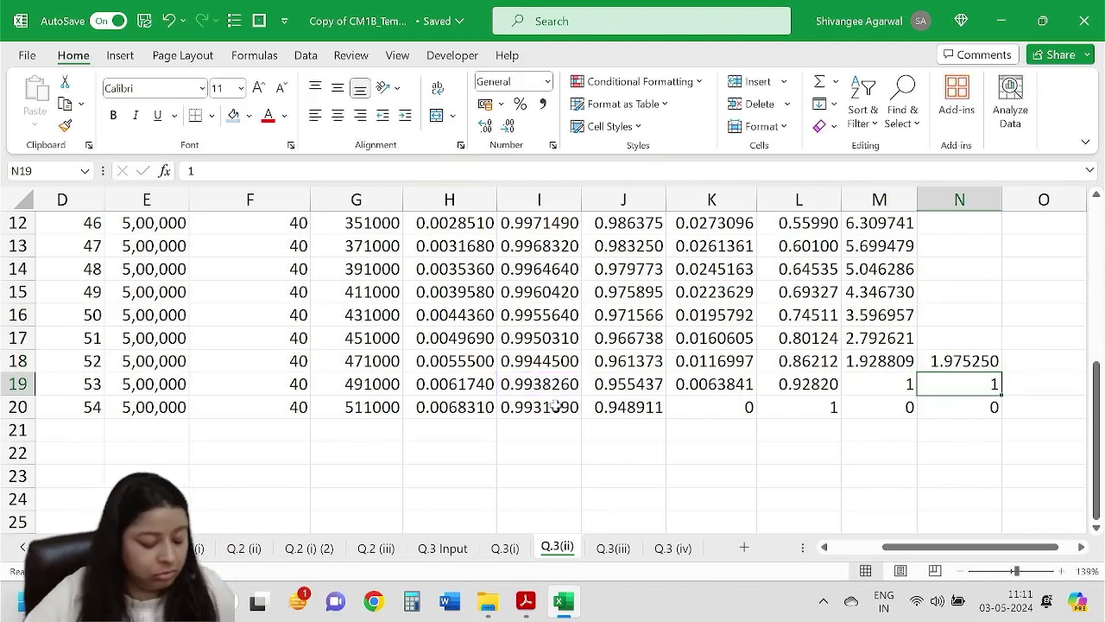
{"action": "left_click", "coordinate": [962, 361]}
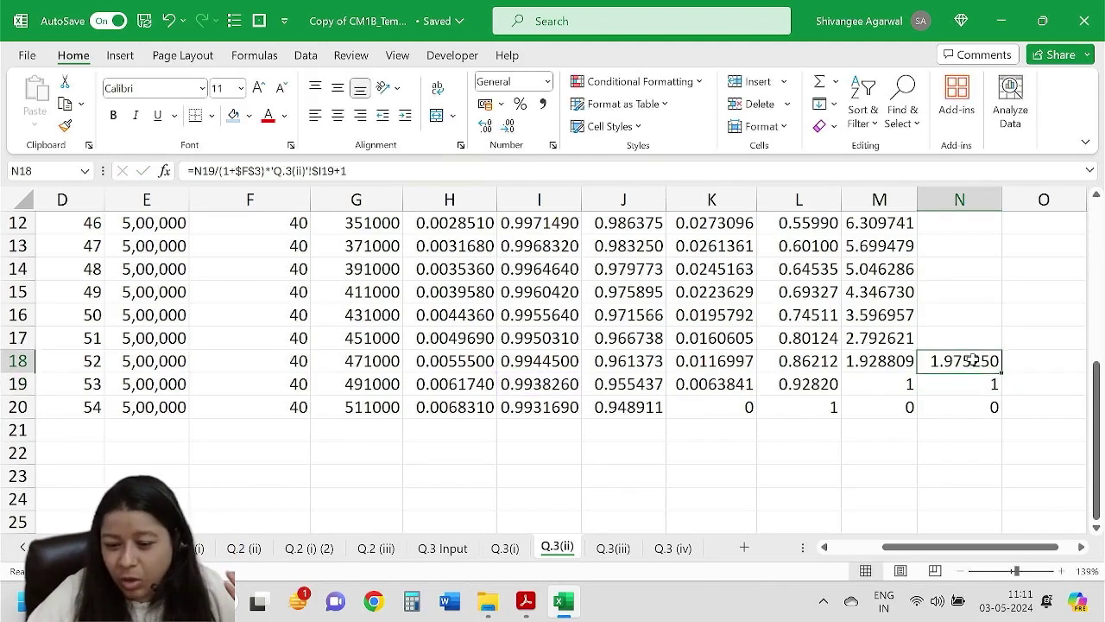
{"action": "left_click", "coordinate": [487, 127]}
{"action": "left_click_drag", "start_coordinate": [1001, 371], "coordinate": [984, 284]}
{"action": "left_click_drag", "start_coordinate": [1001, 199], "coordinate": [1012, 200]}
Format the annuity-due values in N6:N20 to six decimal places and review the column.
{"action": "left_click_drag", "start_coordinate": [984, 285], "coordinate": [984, 523]}
{"action": "left_click", "coordinate": [509, 126]}
{"action": "scroll", "coordinate": [807, 319], "scroll_direction": "up", "scroll_amount": 2}
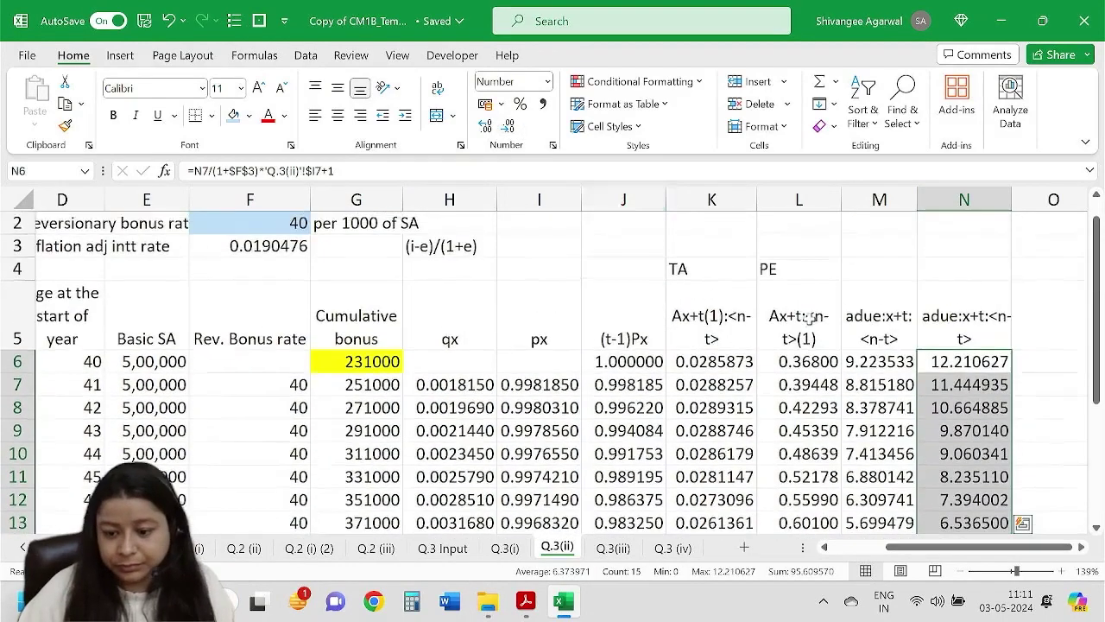
{"action": "left_click", "coordinate": [999, 366]}
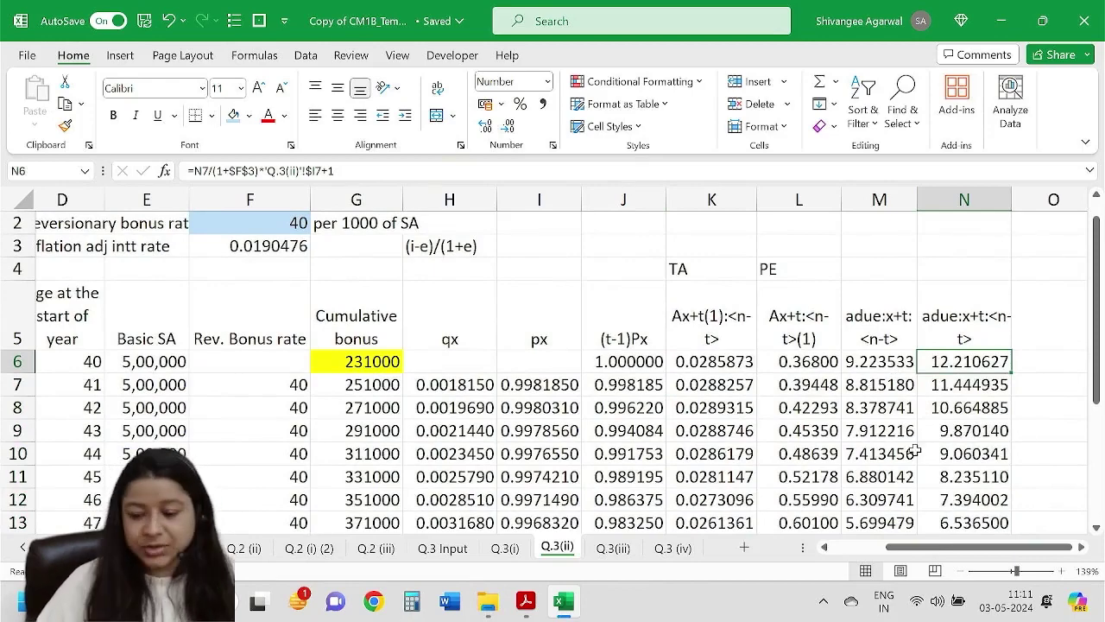
{"action": "scroll", "coordinate": [897, 389], "scroll_direction": "down", "scroll_amount": 3}
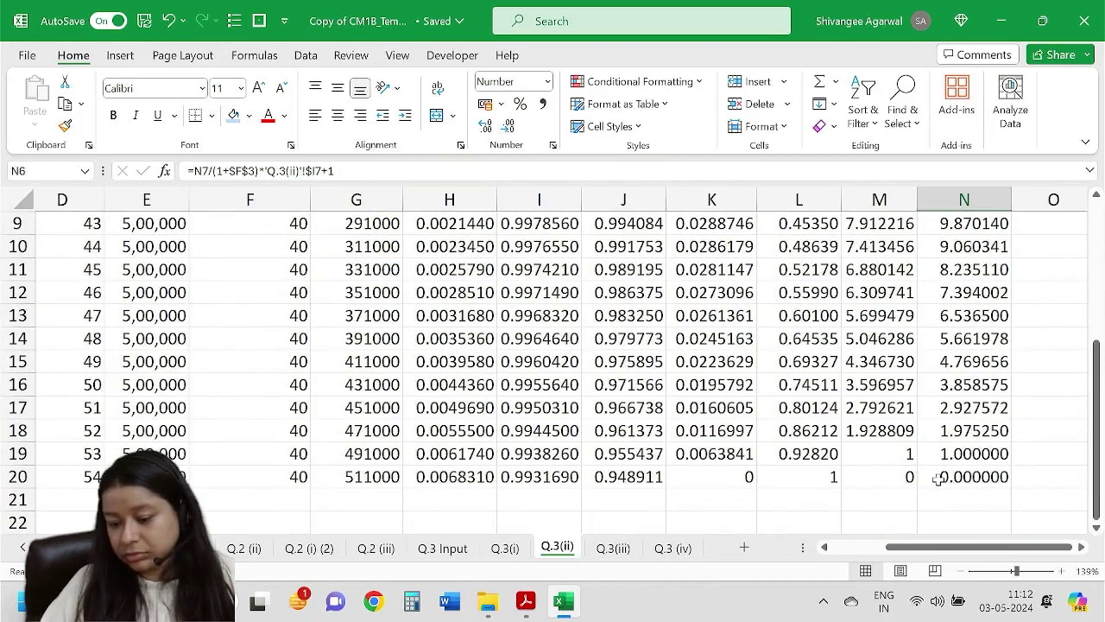
{"action": "scroll", "coordinate": [938, 480], "scroll_direction": "up", "scroll_amount": 2}
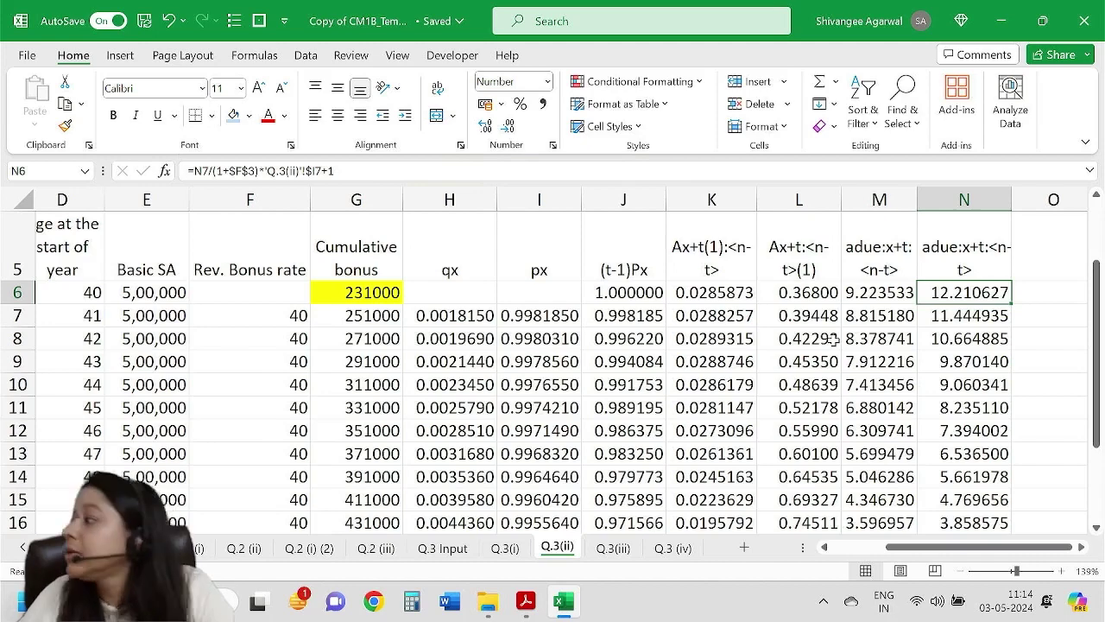
Switch to CM1B.pdf in Acrobat and read part iii on the EPVs of premium, expenses and guaranteed benefits.
{"action": "key", "text": "alt+Tab"}
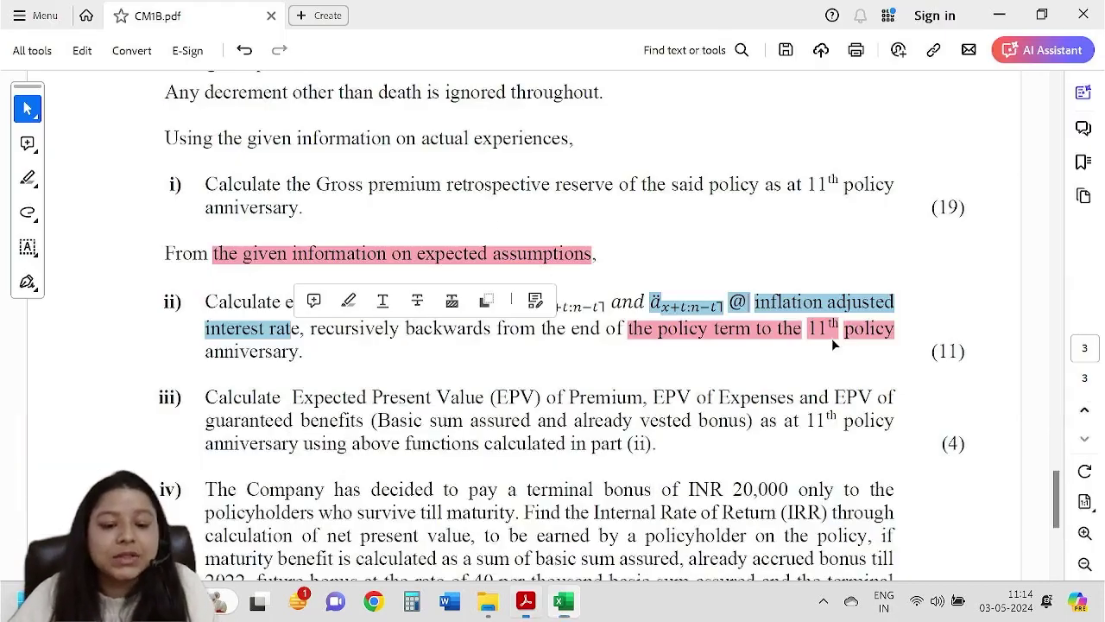
{"action": "scroll", "coordinate": [748, 331], "scroll_direction": "down", "scroll_amount": 4}
{"action": "scroll", "coordinate": [647, 331], "scroll_direction": "down", "scroll_amount": 1}
{"action": "left_click_drag", "start_coordinate": [206, 232], "coordinate": [768, 233]}
{"action": "left_click_drag", "start_coordinate": [207, 256], "coordinate": [587, 278]}
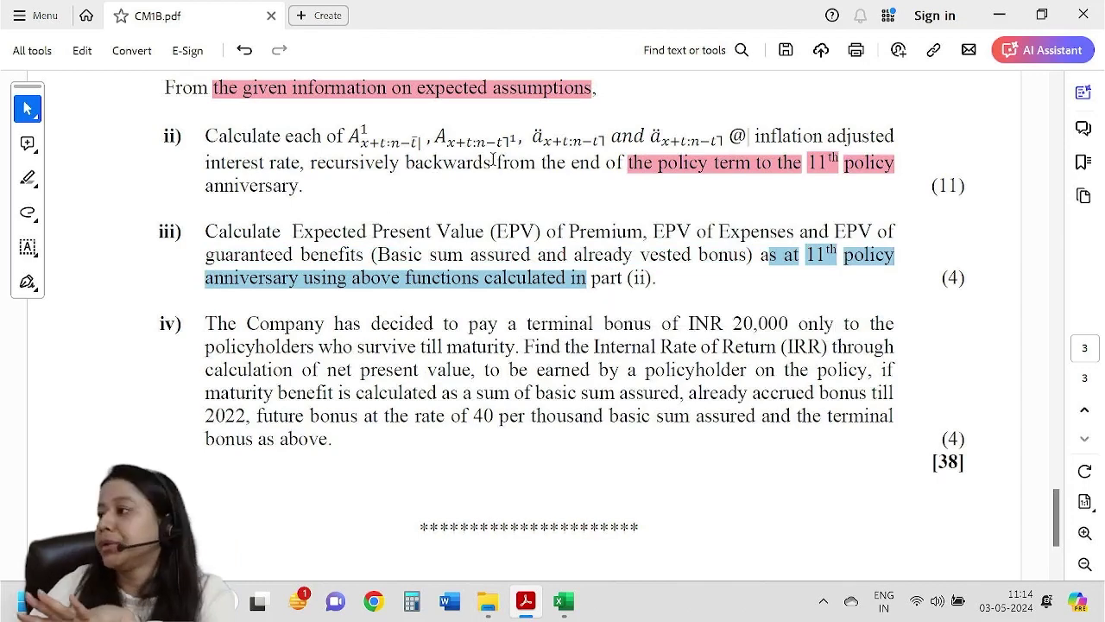
Switch back to Excel and enter the label "EPV of premiums" in cell B2 of sheet Q.3(iii).
{"action": "key", "text": "alt+Tab"}
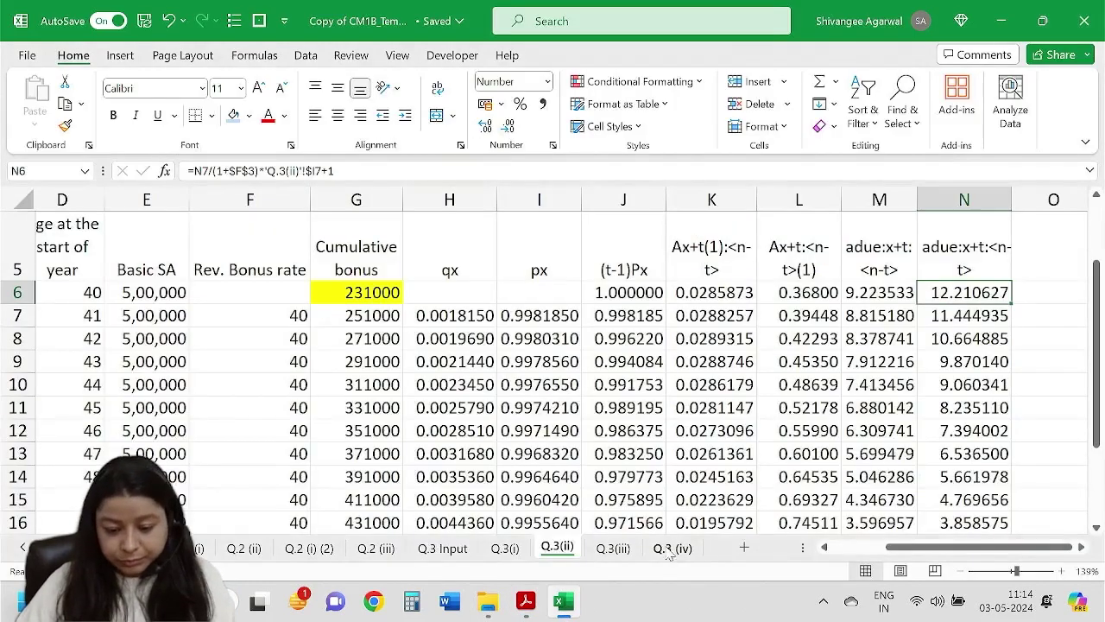
{"action": "left_click", "coordinate": [627, 551]}
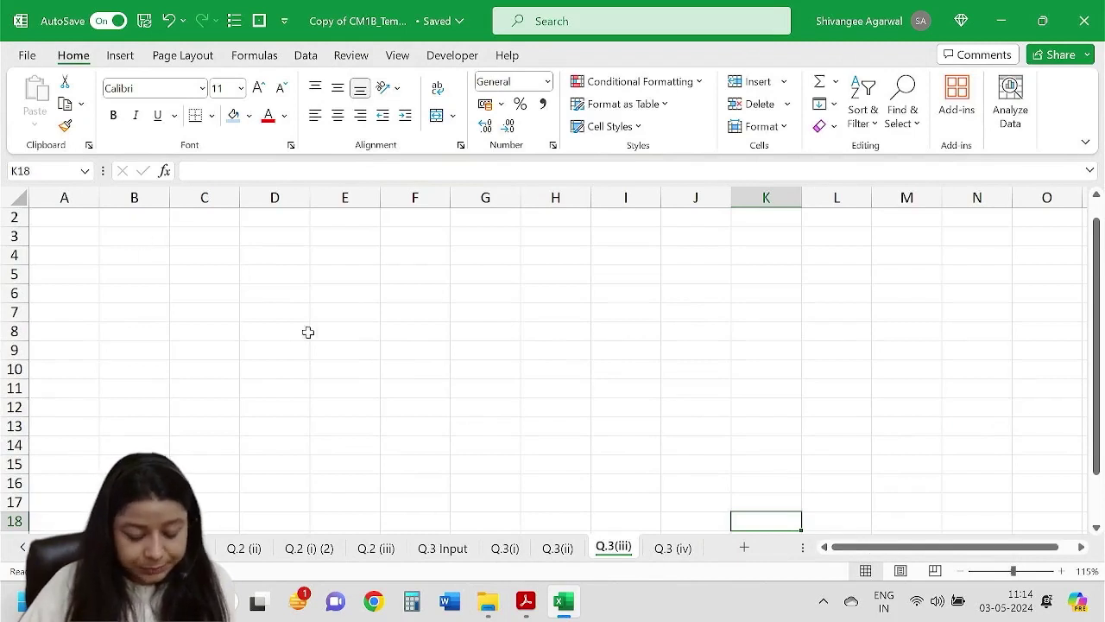
{"action": "scroll", "coordinate": [316, 331], "scroll_direction": "down", "scroll_amount": 1}
{"action": "scroll", "coordinate": [223, 297], "scroll_direction": "up", "scroll_amount": 2, "text": "ctrl"}
{"action": "left_click", "coordinate": [182, 258]}
{"action": "scroll", "coordinate": [191, 289], "scroll_direction": "up", "scroll_amount": 2}
{"action": "left_click", "coordinate": [170, 247]}
{"action": "type", "text": "EPV"}
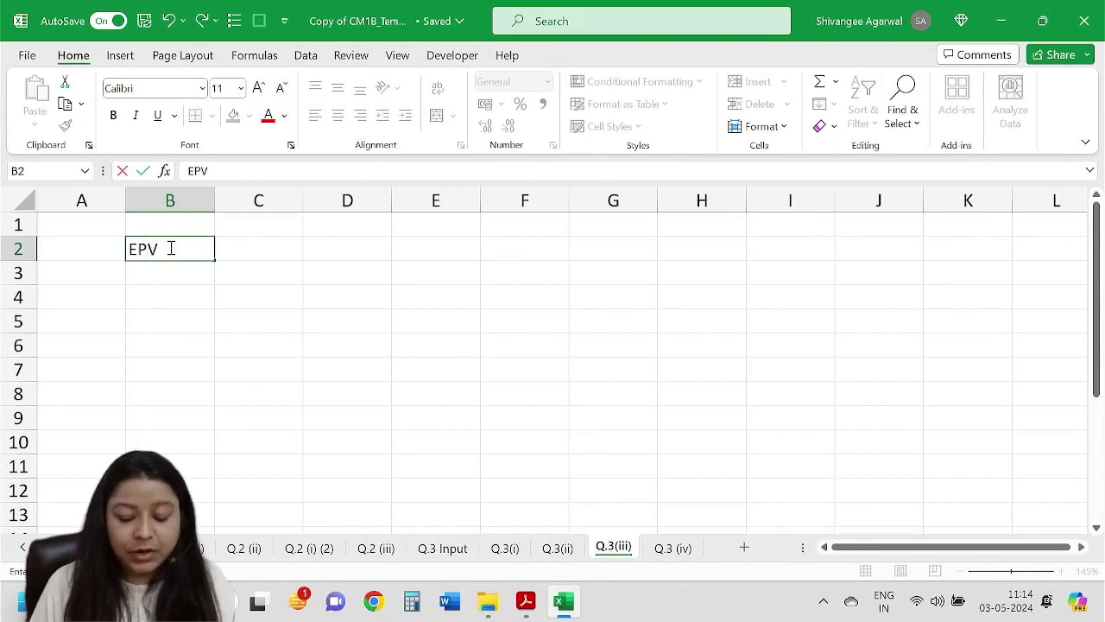
{"action": "type", "text": " of premiums"}
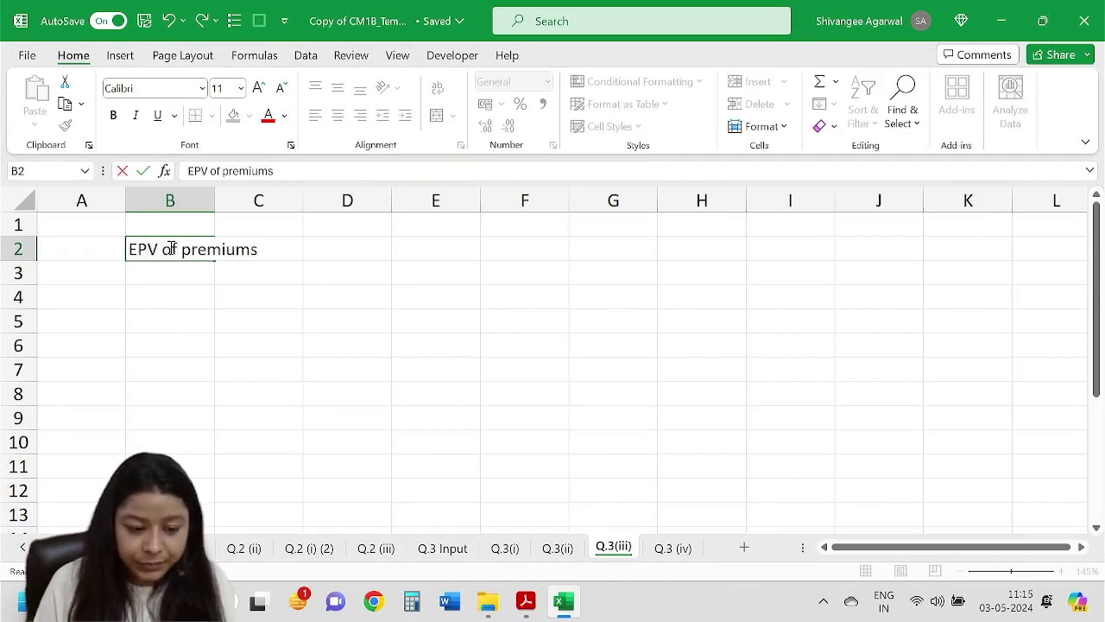
{"action": "key", "text": "Return"}
Enter the label "EPV of Expenses" in cell B3, checking the question wording in the PDF.
{"action": "type", "text": "EPV of"}
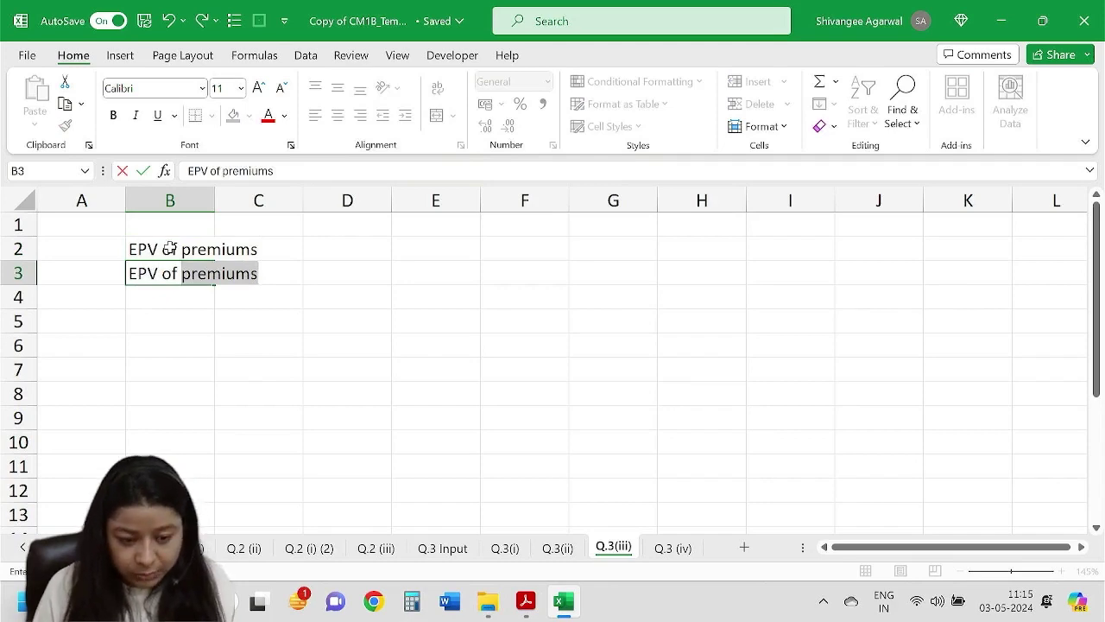
{"action": "key", "text": "alt+Tab"}
{"action": "key", "text": "alt+Tab"}
{"action": "type", "text": "Expenses"}
{"action": "key", "text": "Return"}
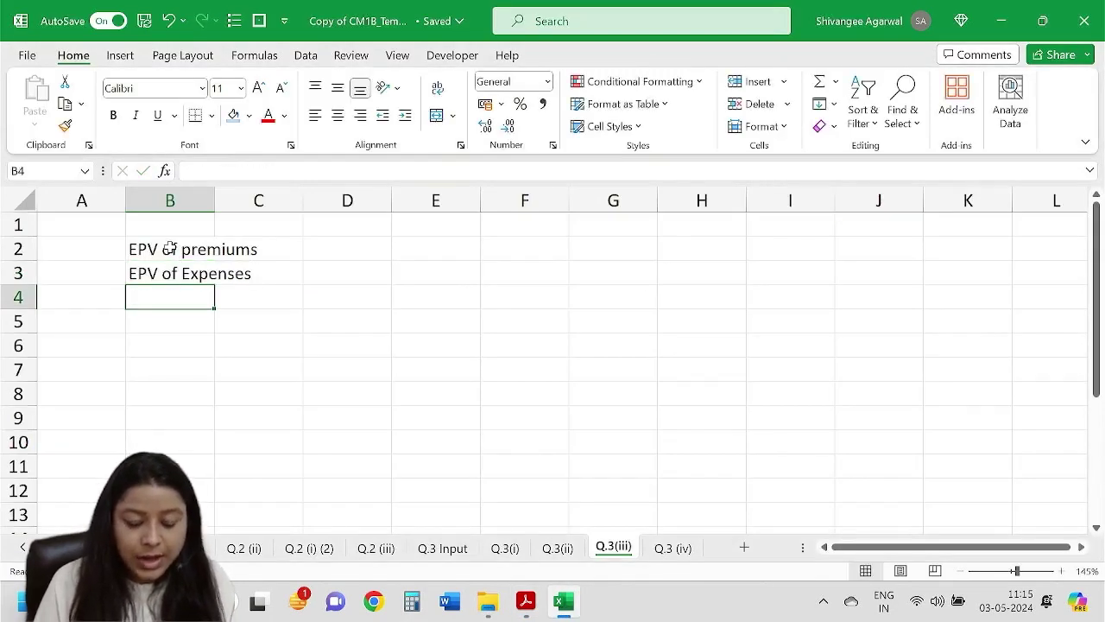
Enter the label "EPV of guaranteed Benefits" in cell B4.
{"action": "type", "text": "EPV of guaran"}
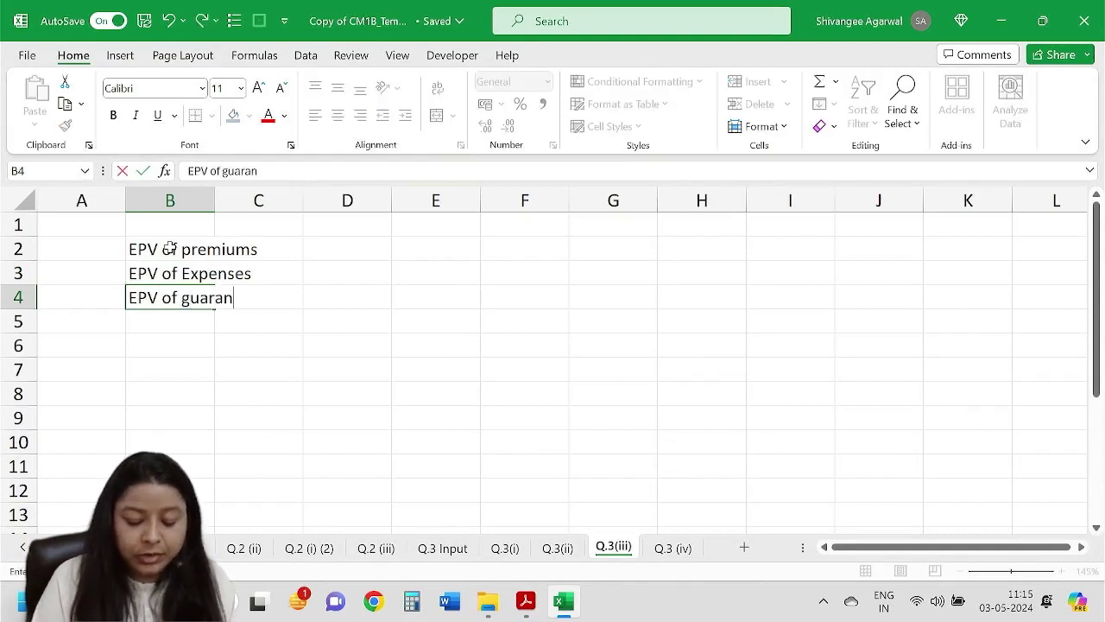
{"action": "type", "text": "teed Benefu"}
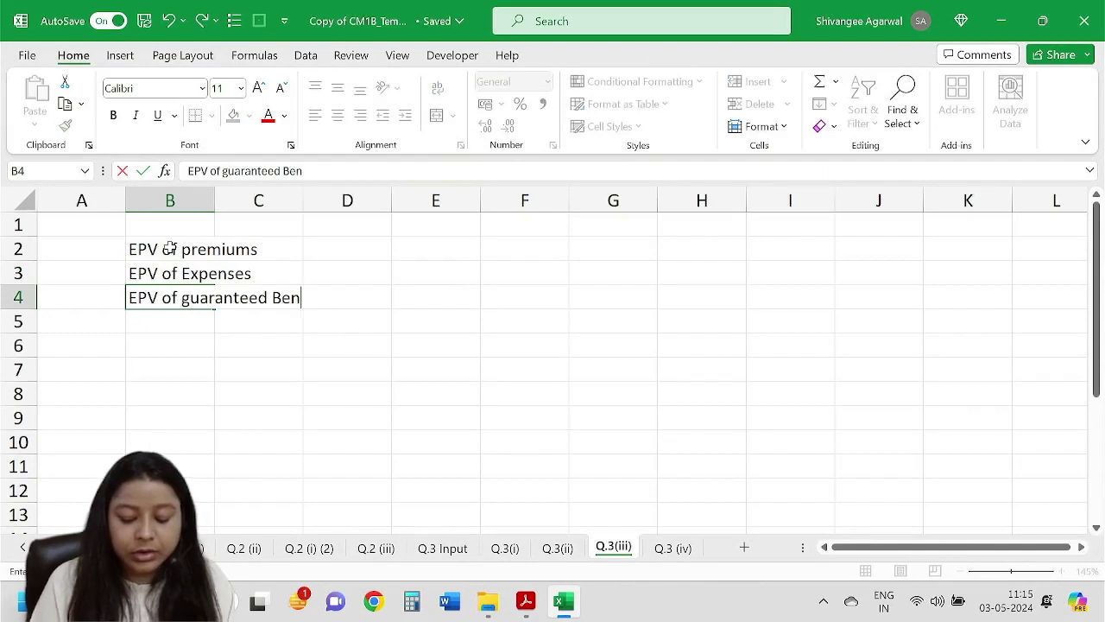
{"action": "key", "text": "BackSpace"}
{"action": "type", "text": "it"}
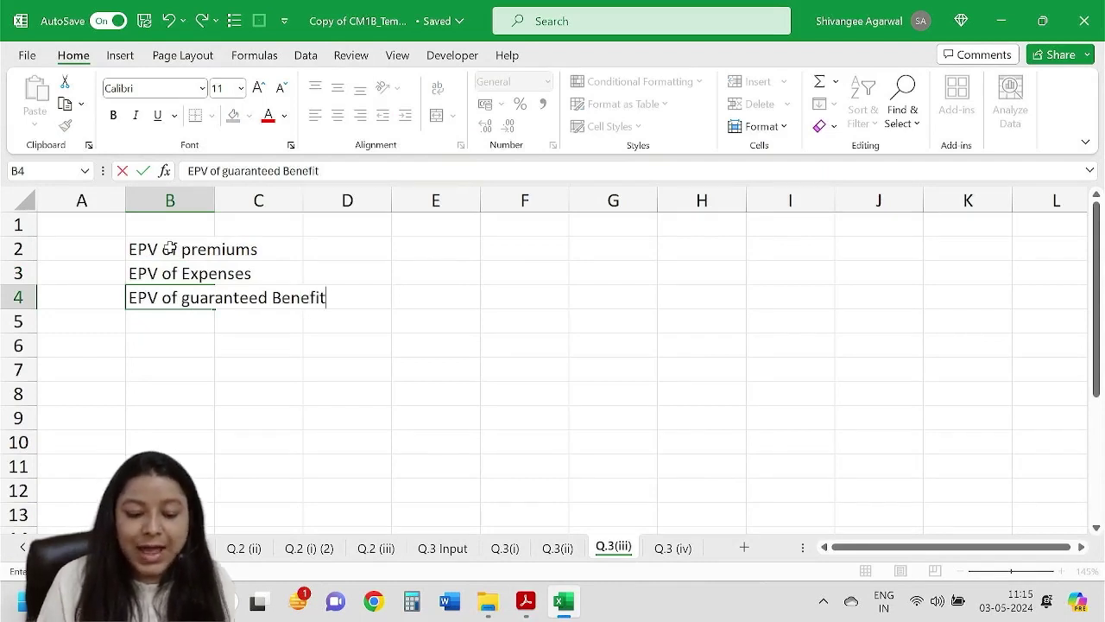
{"action": "type", "text": "s"}
{"action": "key", "text": "Return"}
Autofit column B to its labels and capitalise the B2 label as "EPV of Premiums".
{"action": "left_click", "coordinate": [164, 249]}
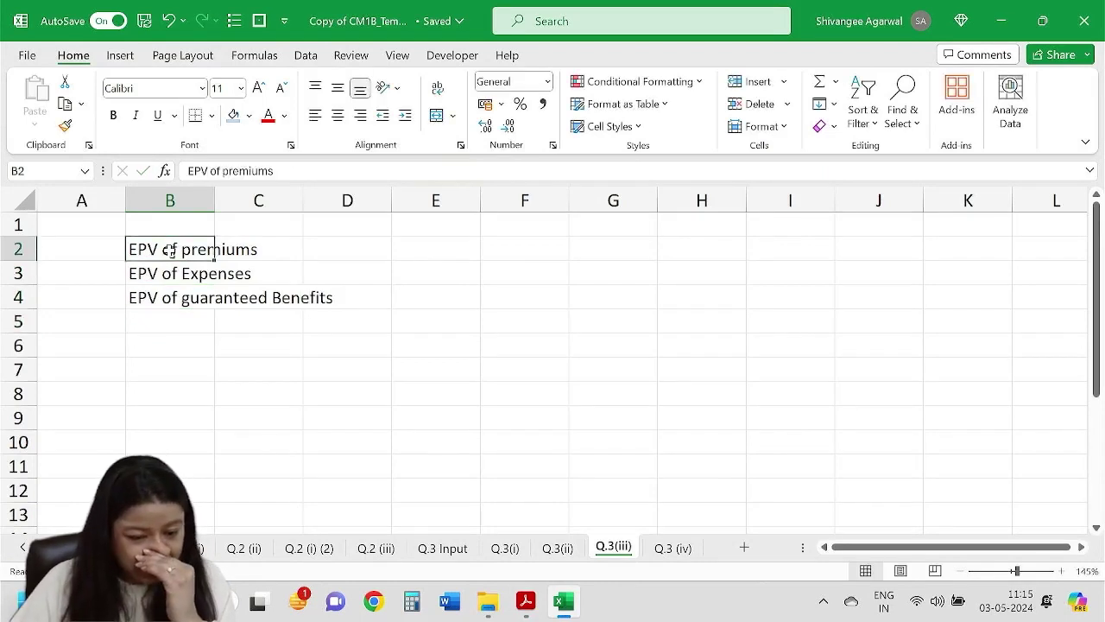
{"action": "double_click", "coordinate": [215, 200]}
{"action": "left_click", "coordinate": [370, 250]}
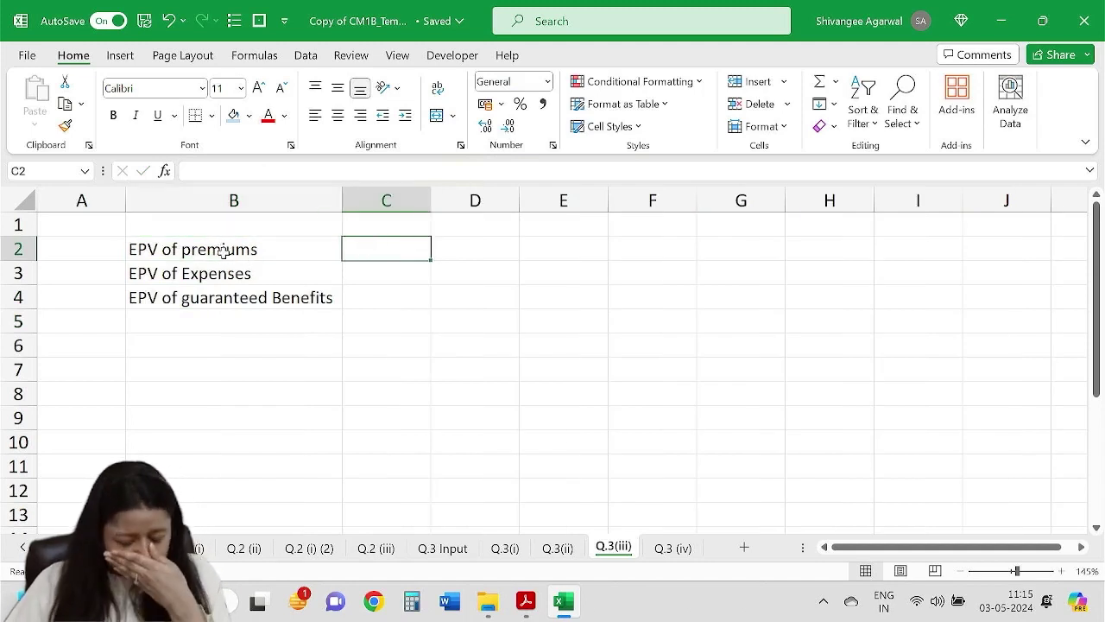
{"action": "left_click", "coordinate": [152, 249]}
{"action": "left_click", "coordinate": [228, 171]}
{"action": "key", "text": "BackSpace"}
{"action": "type", "text": "P"}
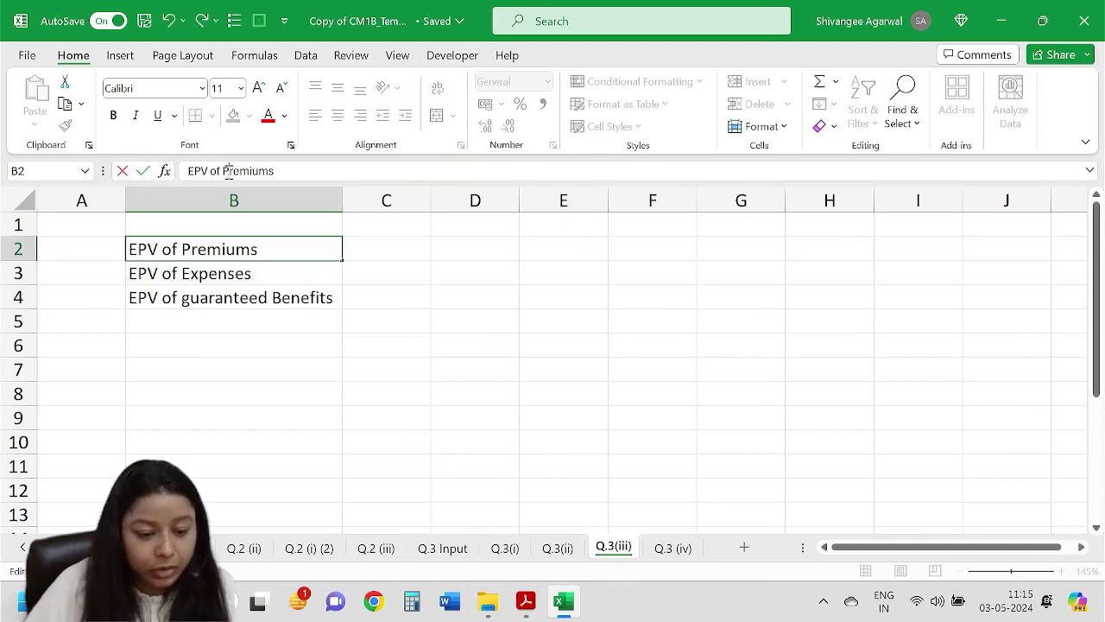
Start the EPV of Premiums formula in C2 with a reference to the annuity-due value 'Q.3(ii)'!M6.
{"action": "left_click", "coordinate": [393, 246]}
{"action": "type", "text": "="}
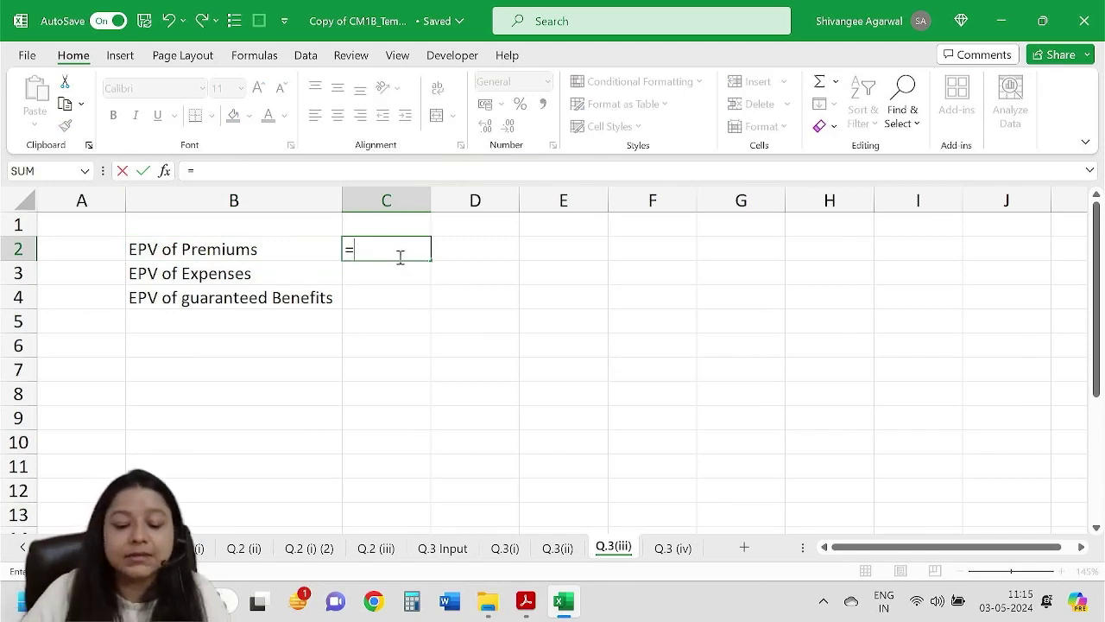
{"action": "left_click", "coordinate": [558, 547]}
{"action": "scroll", "coordinate": [789, 344], "scroll_direction": "up", "scroll_amount": 1}
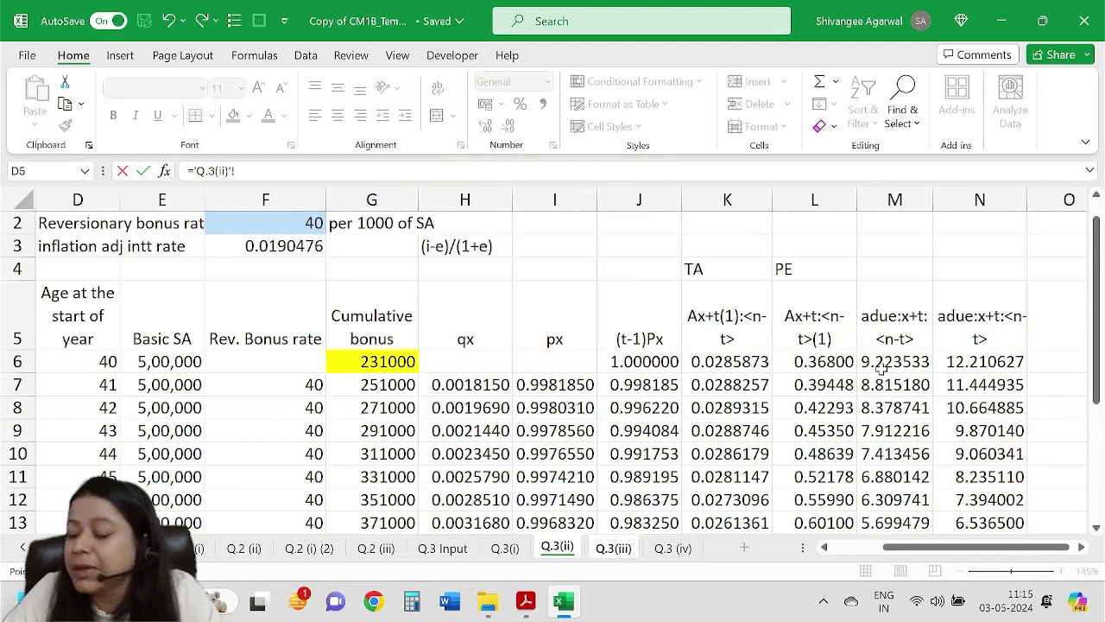
{"action": "left_click", "coordinate": [912, 366]}
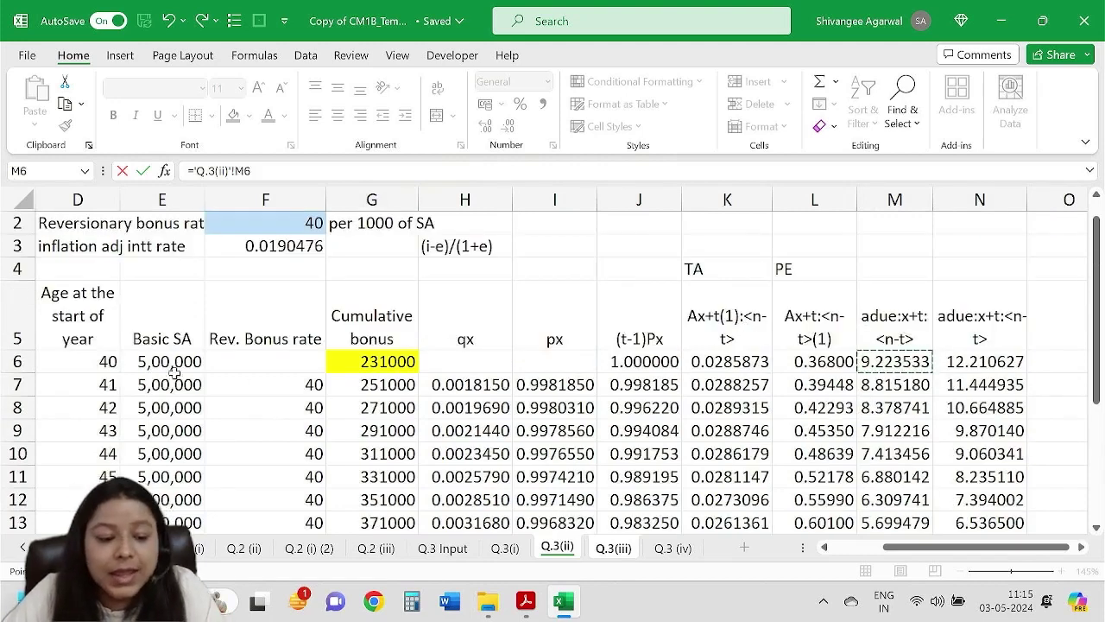
{"action": "mouse_move", "coordinate": [952, 549]}
{"action": "left_mouse_down"}
{"action": "mouse_move", "coordinate": [918, 550]}
{"action": "mouse_move", "coordinate": [947, 550]}
{"action": "left_mouse_up"}
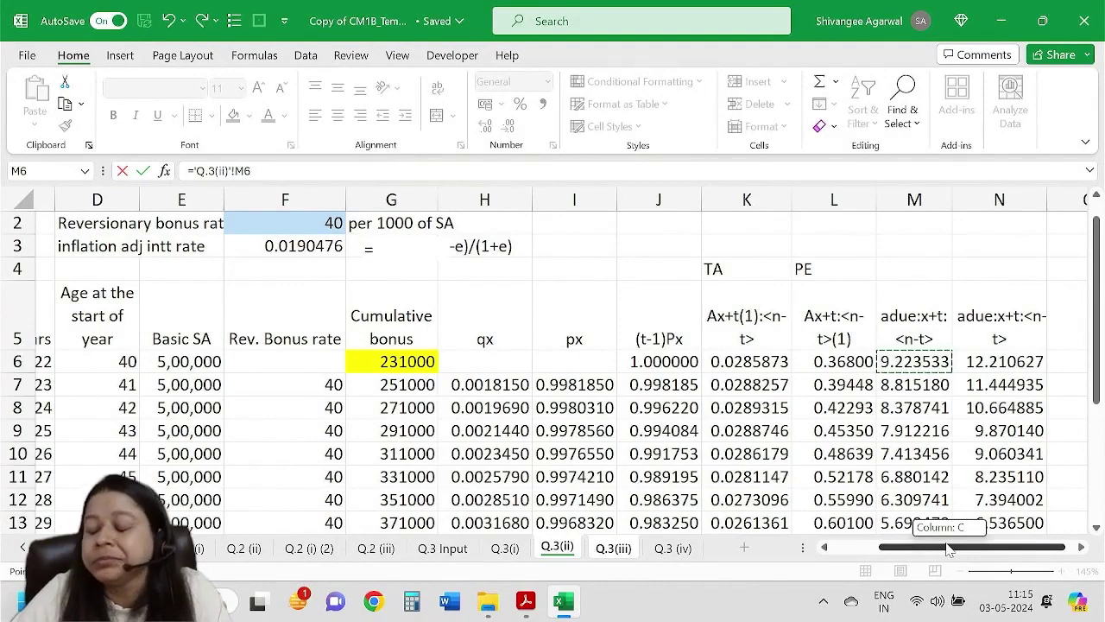
{"action": "mouse_move", "coordinate": [948, 550]}
{"action": "left_mouse_down"}
{"action": "mouse_move", "coordinate": [910, 542]}
{"action": "mouse_move", "coordinate": [935, 544]}
{"action": "left_mouse_up"}
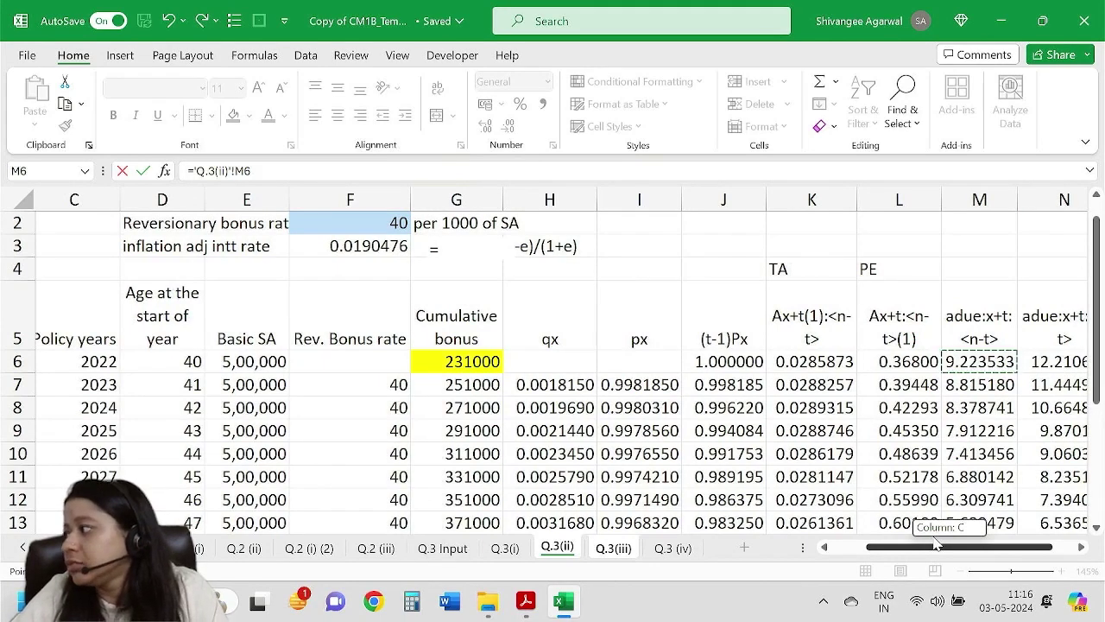
{"action": "left_click_drag", "start_coordinate": [935, 544], "coordinate": [935, 544]}
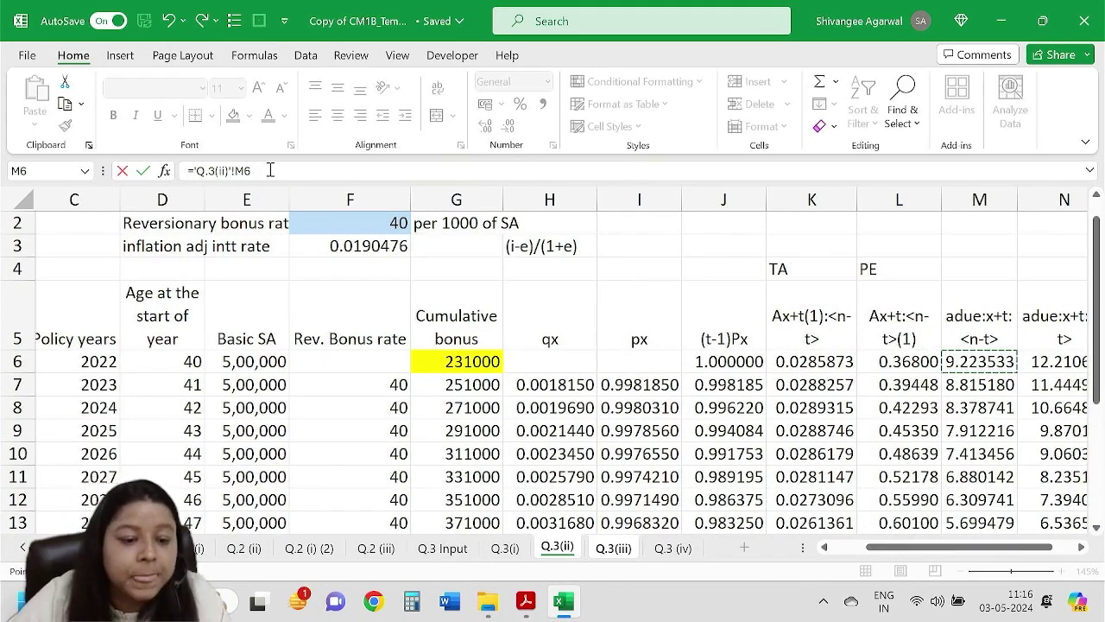
Multiply the annuity reference in C2 by the premium in 'Q.3(i)'!I3 and complete the formula.
{"action": "type", "text": "*"}
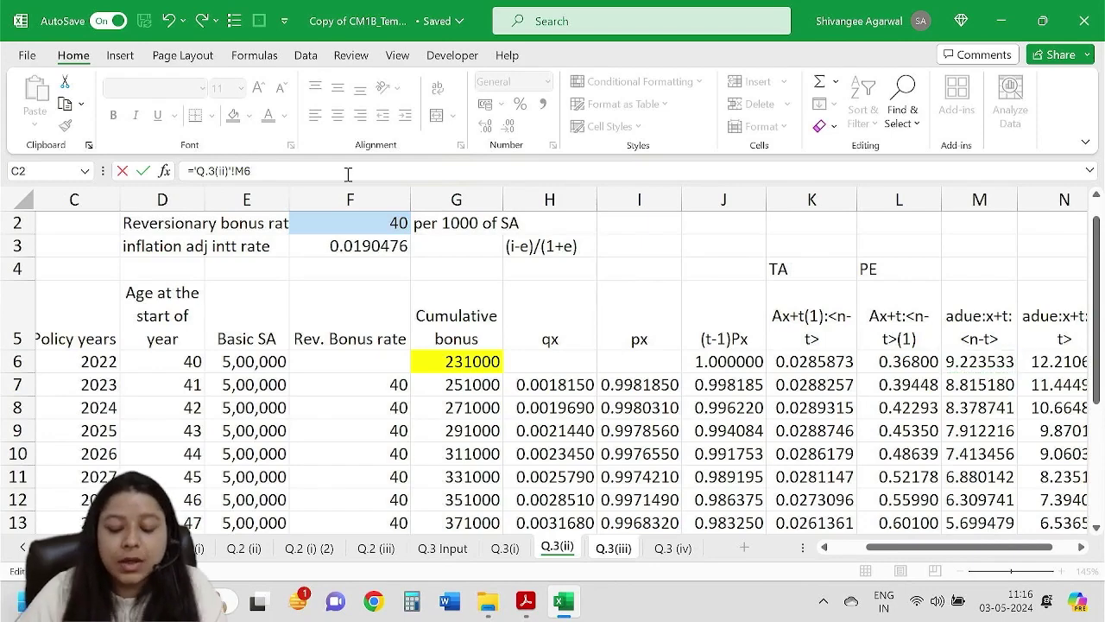
{"action": "left_click", "coordinate": [507, 548]}
{"action": "scroll", "coordinate": [606, 430], "scroll_direction": "up", "scroll_amount": 2}
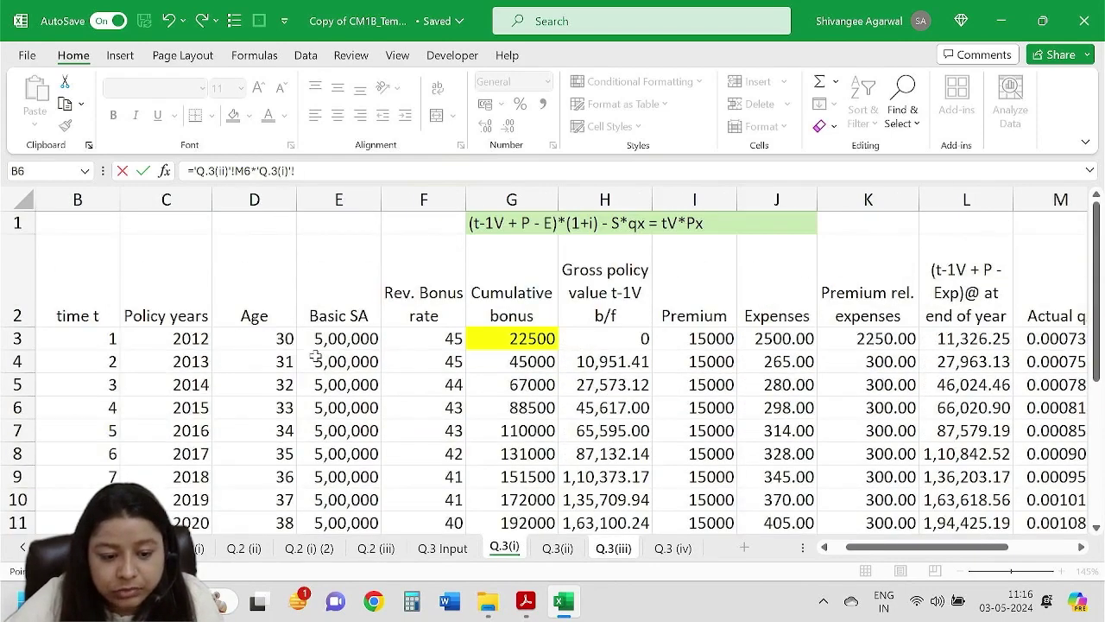
{"action": "left_click", "coordinate": [704, 339]}
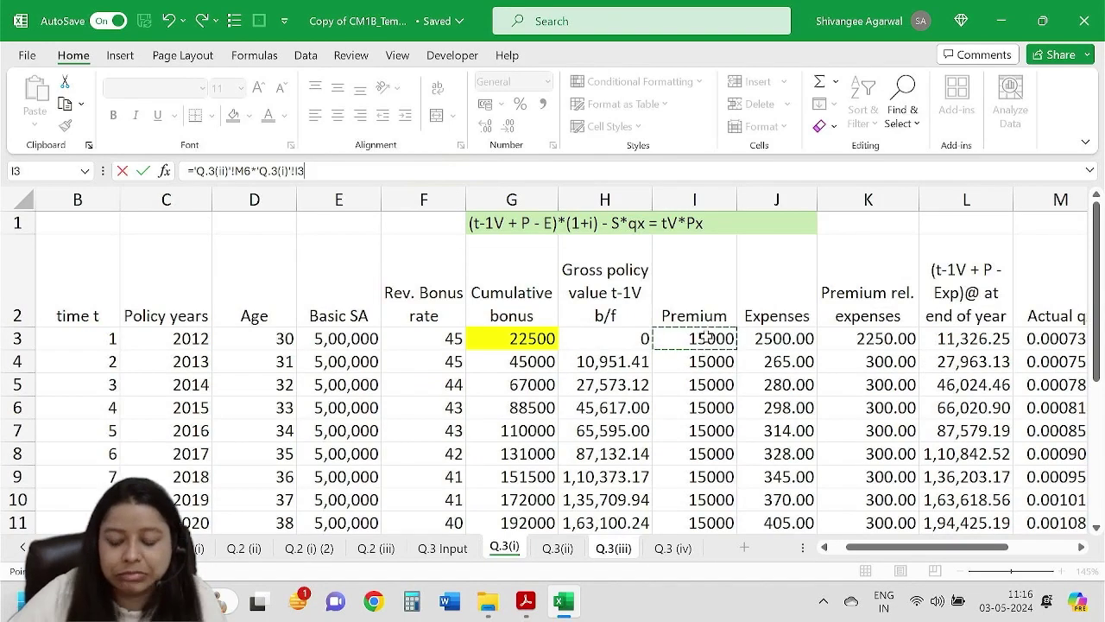
{"action": "key", "text": "Return"}
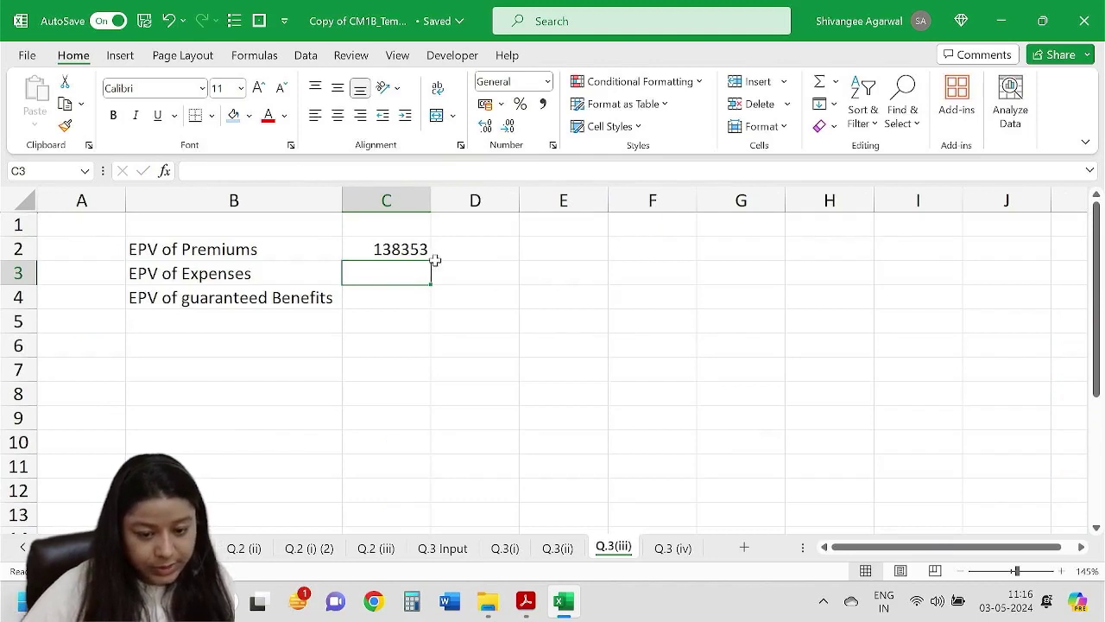
Format the EPV of Premiums in C2 to two decimal places and fit the width of column C.
{"action": "key", "text": "Up"}
{"action": "left_click", "coordinate": [485, 126]}
{"action": "left_click", "coordinate": [506, 127]}
{"action": "left_click", "coordinate": [505, 128]}
{"action": "left_click", "coordinate": [504, 128]}
{"action": "left_click", "coordinate": [505, 128]}
{"action": "left_click", "coordinate": [505, 127]}
{"action": "left_click", "coordinate": [505, 128]}
{"action": "left_click", "coordinate": [508, 128]}
{"action": "double_click", "coordinate": [492, 196]}
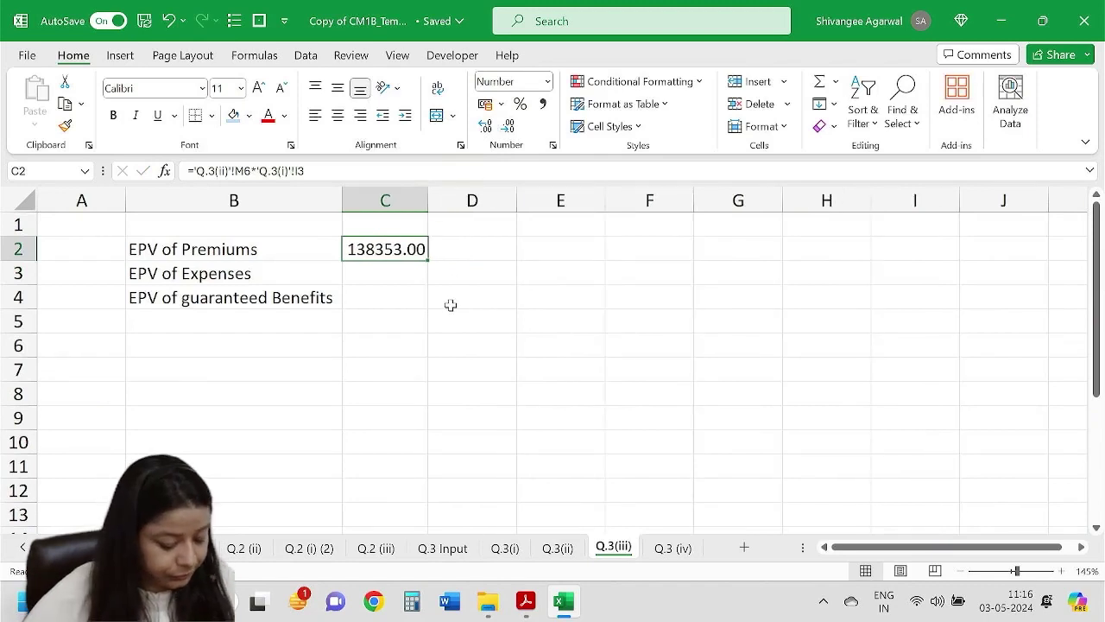
Start the EPV of Expenses formula in C3 with the expected renewal fixed expense 'Q.3 Input'!F5.
{"action": "left_click", "coordinate": [397, 271]}
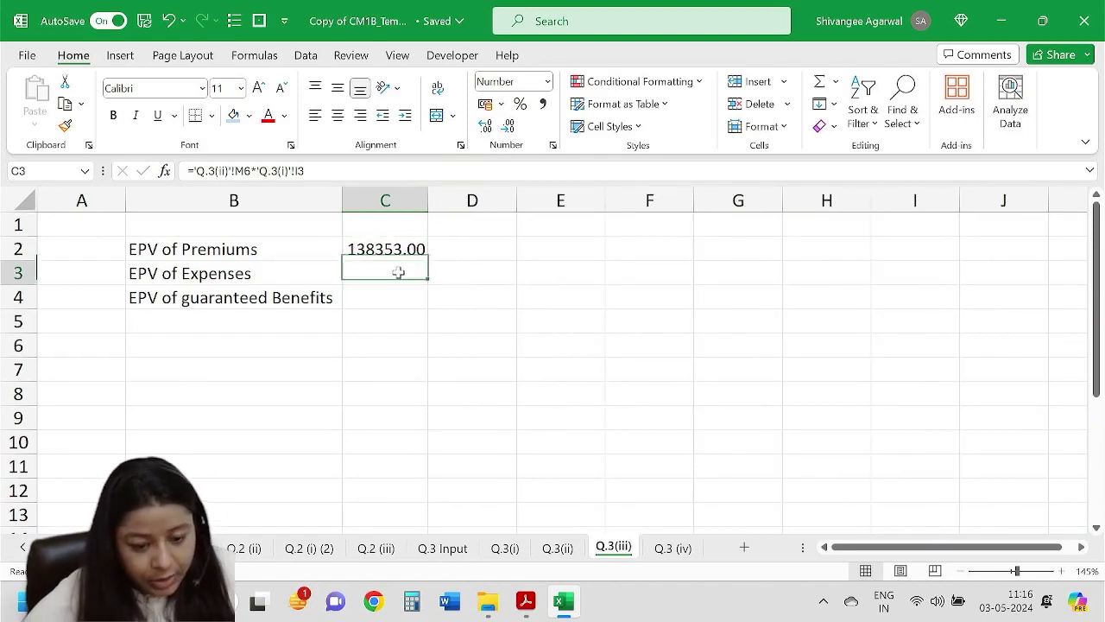
{"action": "type", "text": "="}
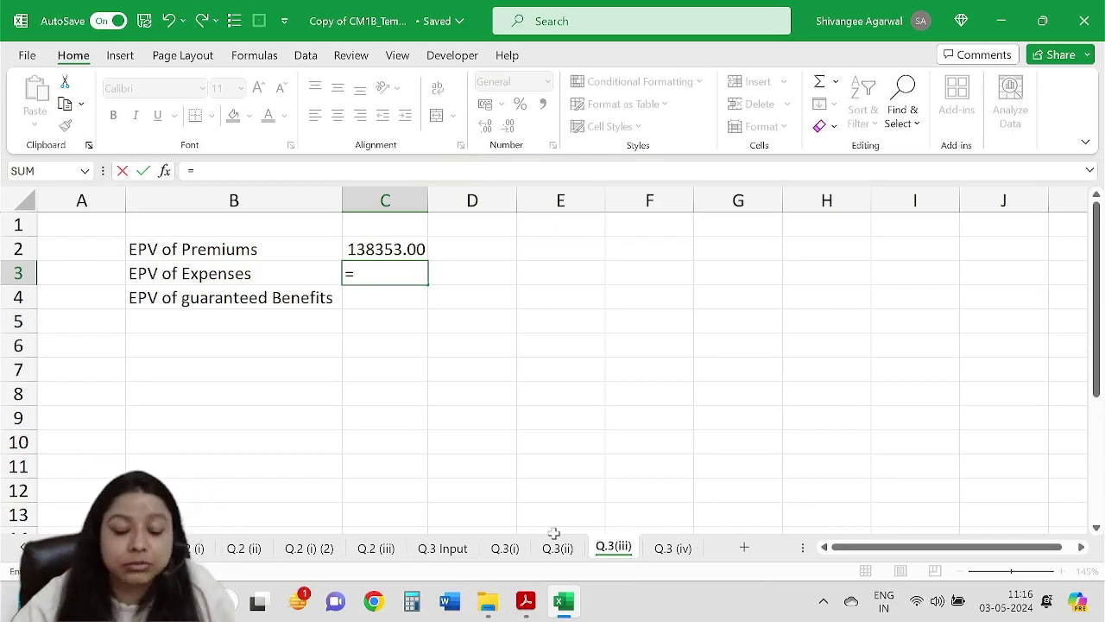
{"action": "left_click", "coordinate": [427, 550]}
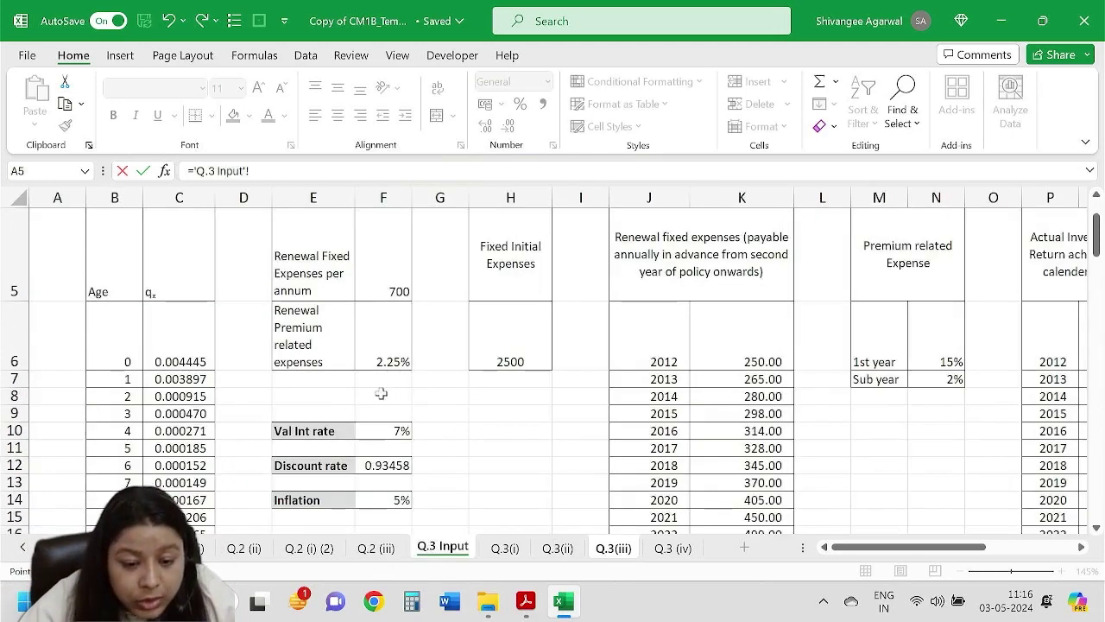
{"action": "scroll", "coordinate": [381, 394], "scroll_direction": "up", "scroll_amount": 2}
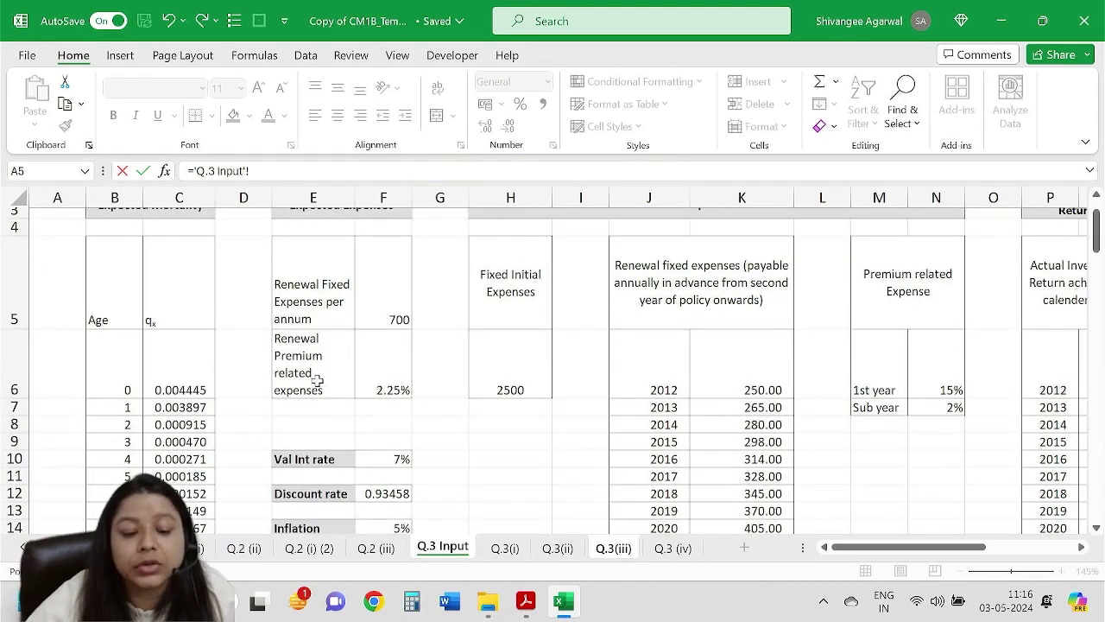
{"action": "scroll", "coordinate": [357, 349], "scroll_direction": "up", "scroll_amount": 1}
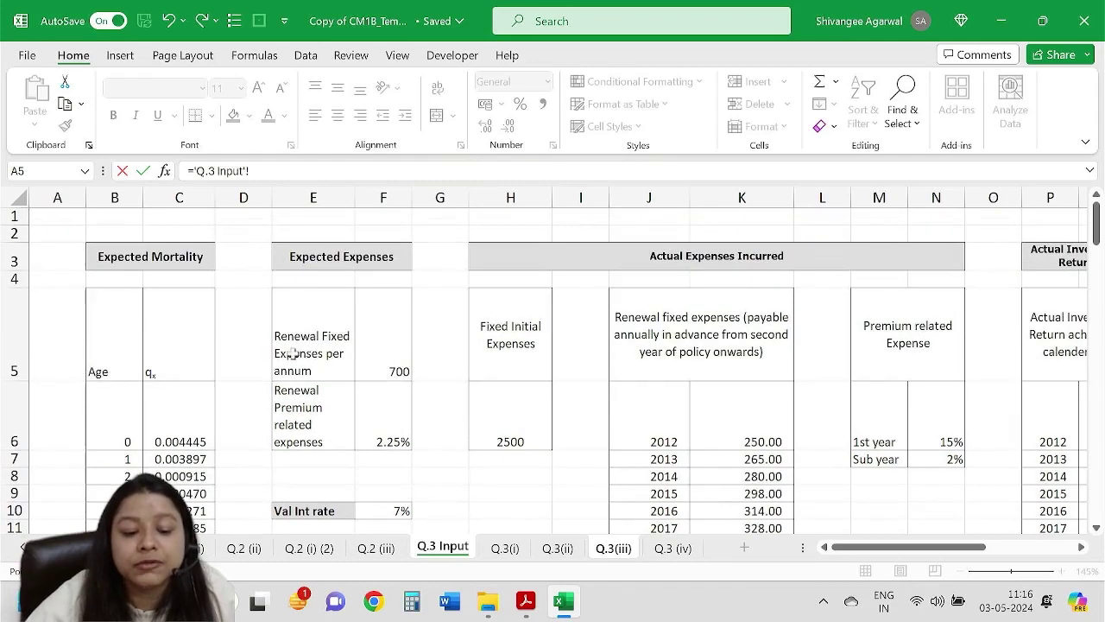
{"action": "left_click", "coordinate": [397, 357]}
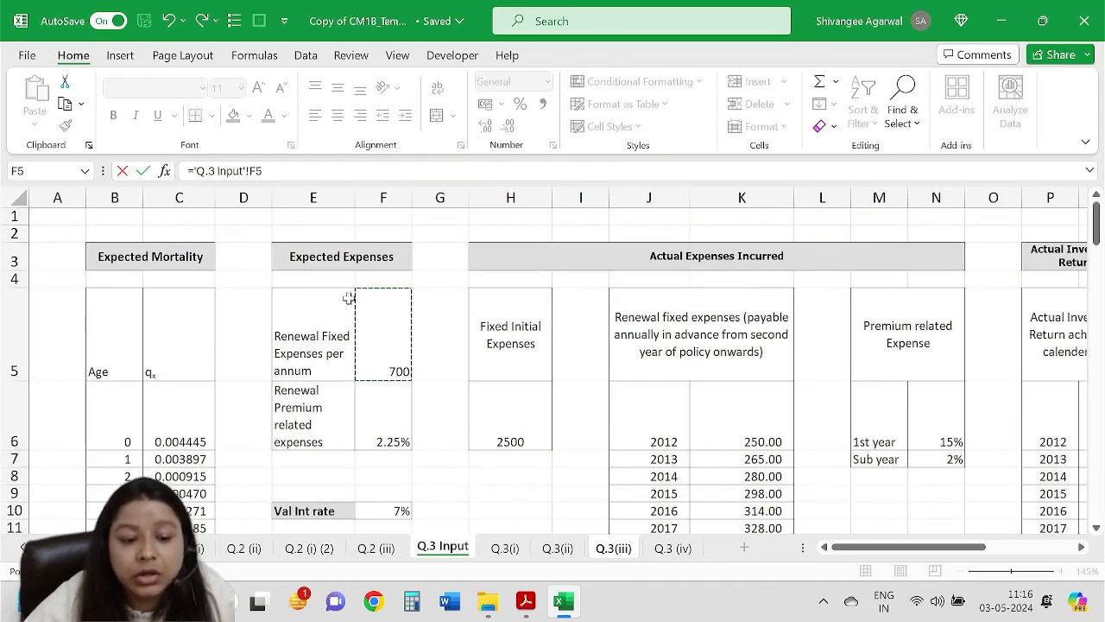
{"action": "left_click", "coordinate": [287, 172]}
Multiply the fixed expense in the C3 formula by the inflation-adjusted annuity-due value 'Q.3(ii)'!N6.
{"action": "type", "text": "*"}
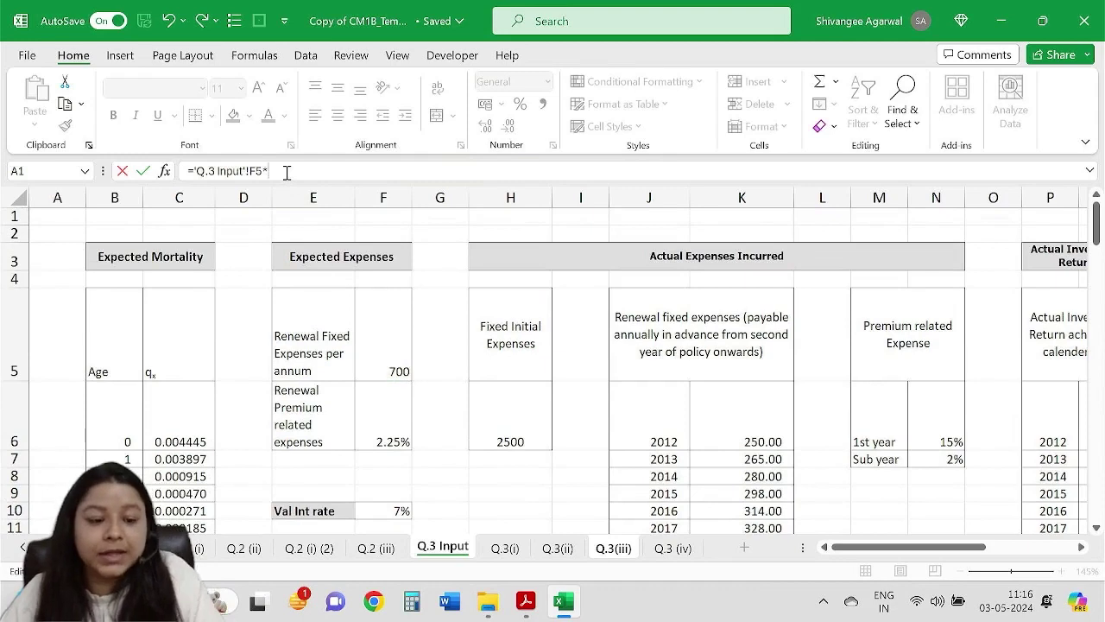
{"action": "left_click", "coordinate": [570, 550]}
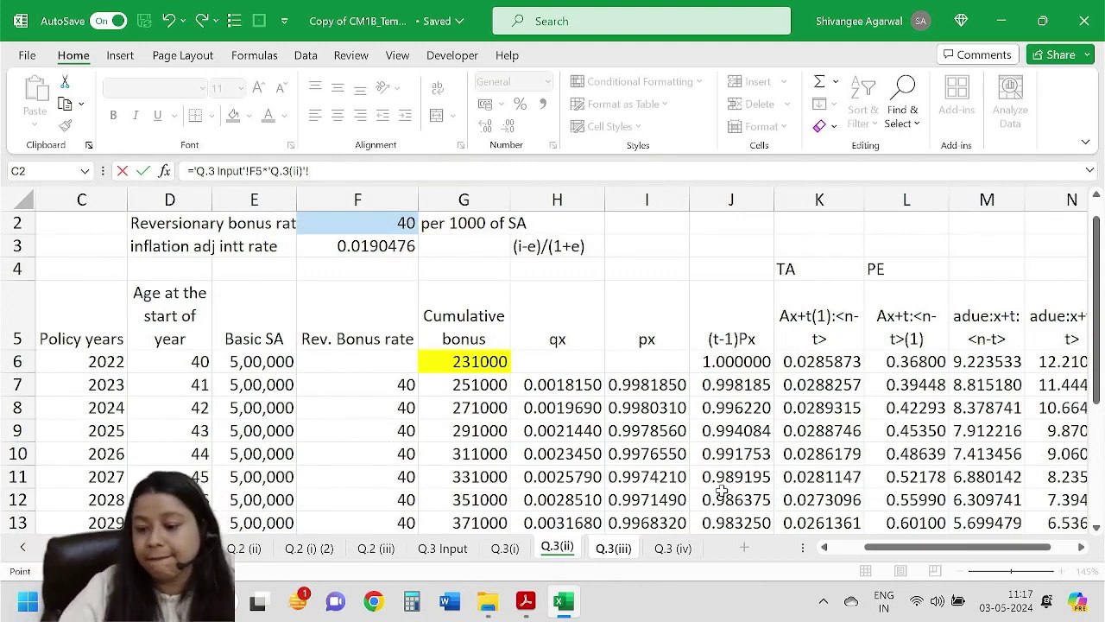
{"action": "left_click_drag", "start_coordinate": [1017, 547], "coordinate": [1040, 548]}
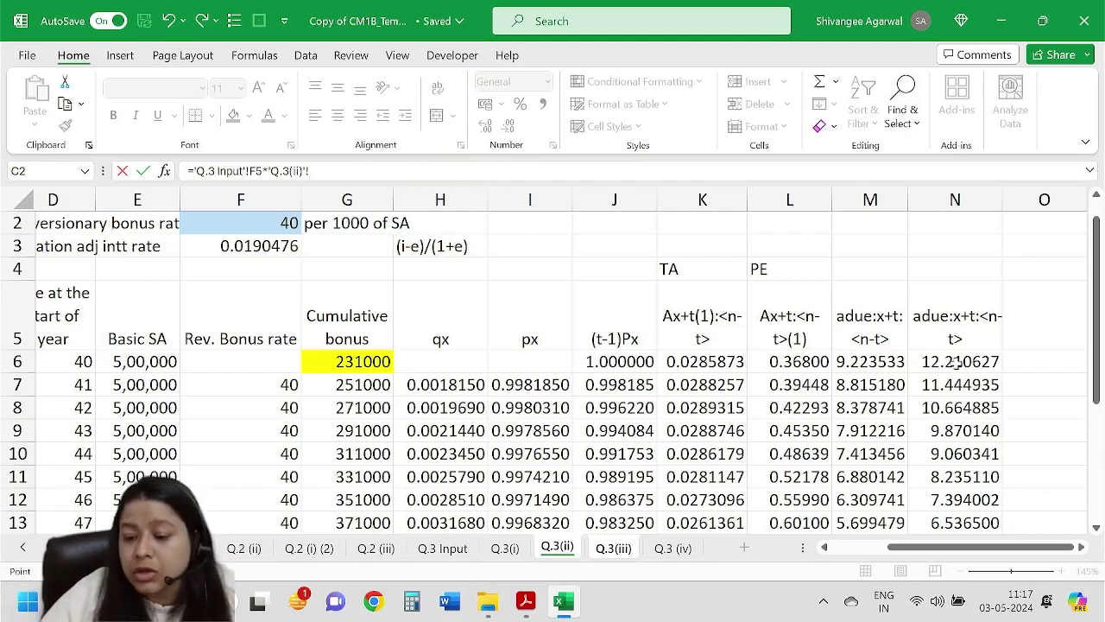
{"action": "left_click", "coordinate": [957, 362]}
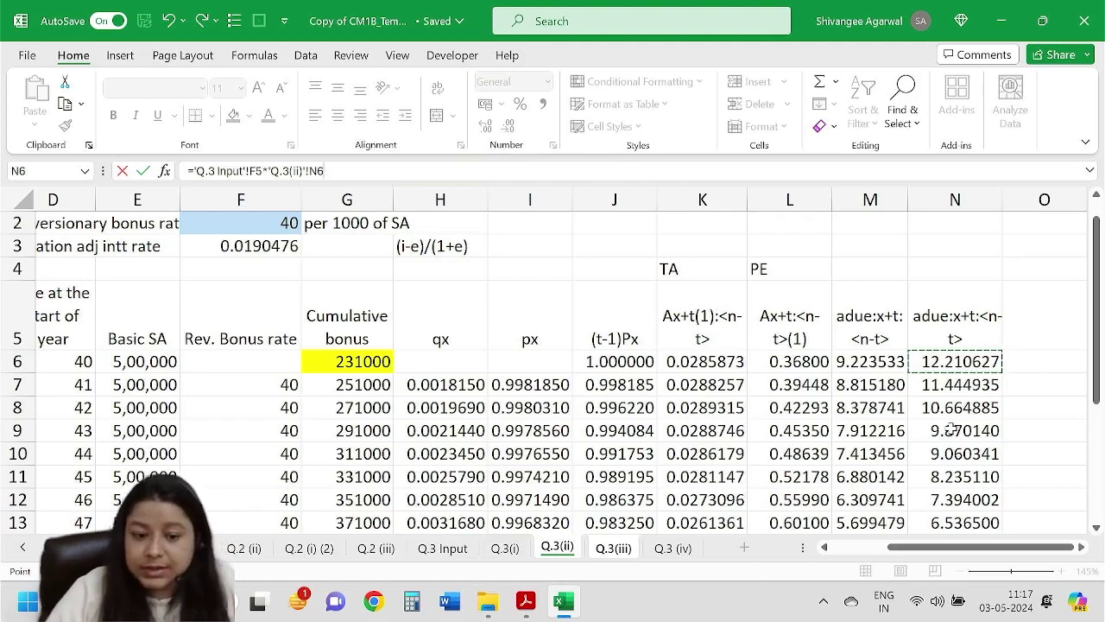
Add the renewal premium-related expense rate 'Q.3 Input'!F6 multiplied by the premium 'Q.3(i)'!I3 to the C3 formula.
{"action": "type", "text": "+"}
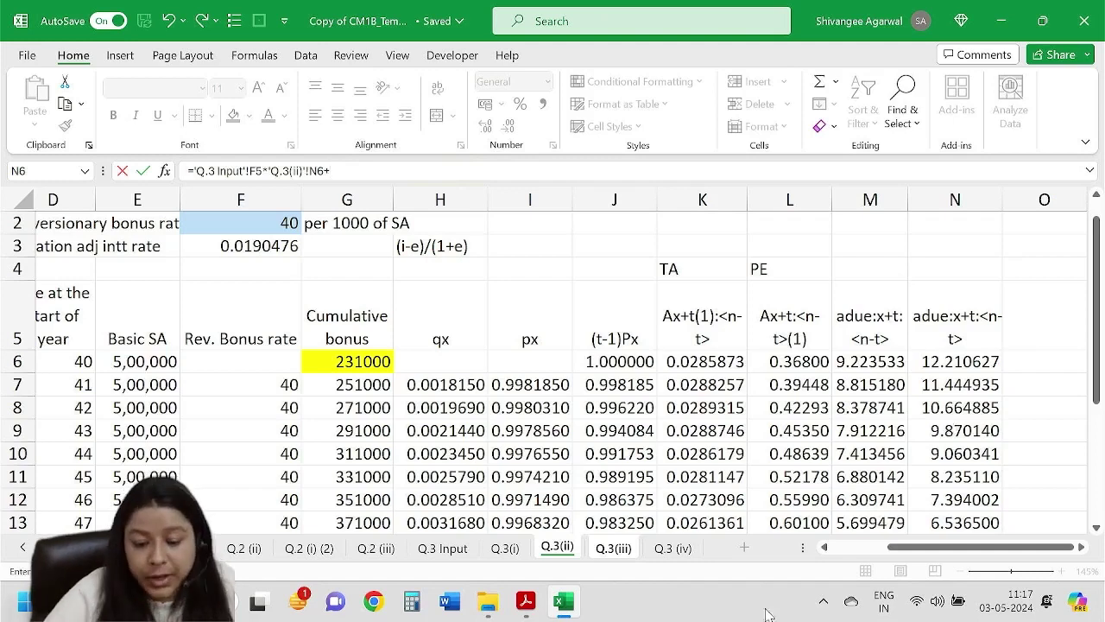
{"action": "left_click", "coordinate": [438, 548]}
{"action": "left_click", "coordinate": [388, 433]}
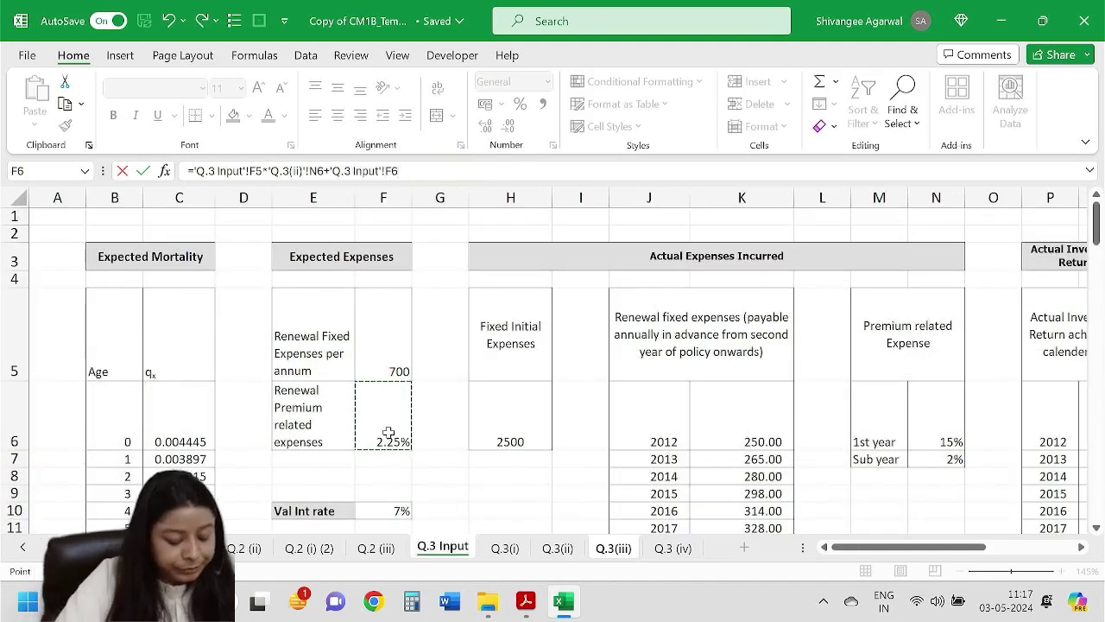
{"action": "type", "text": "*"}
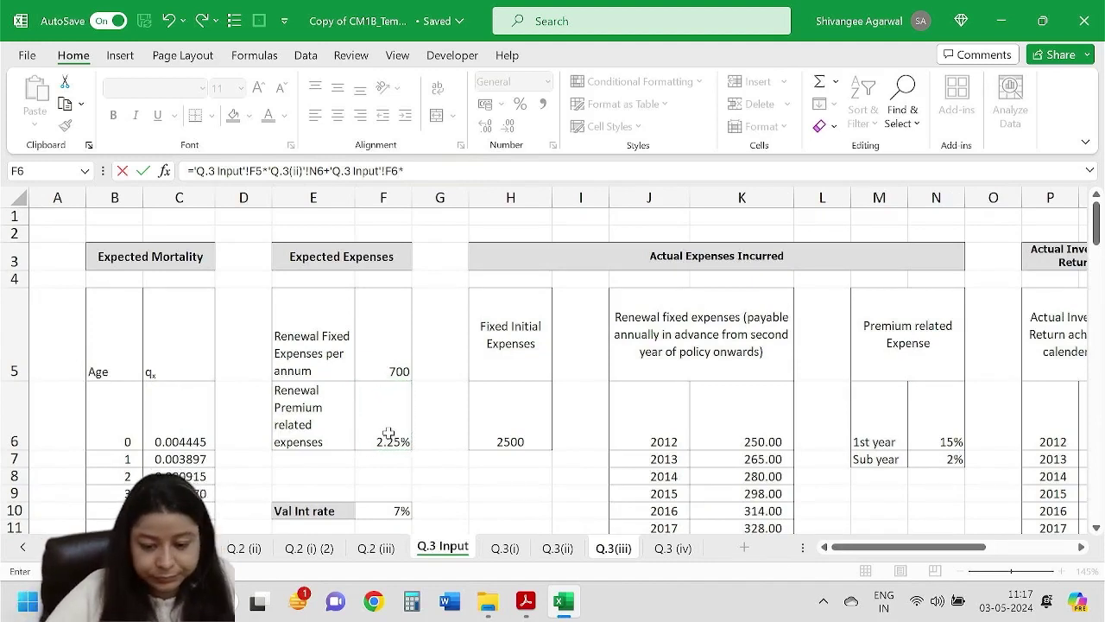
{"action": "left_click", "coordinate": [506, 549]}
{"action": "left_click", "coordinate": [715, 341]}
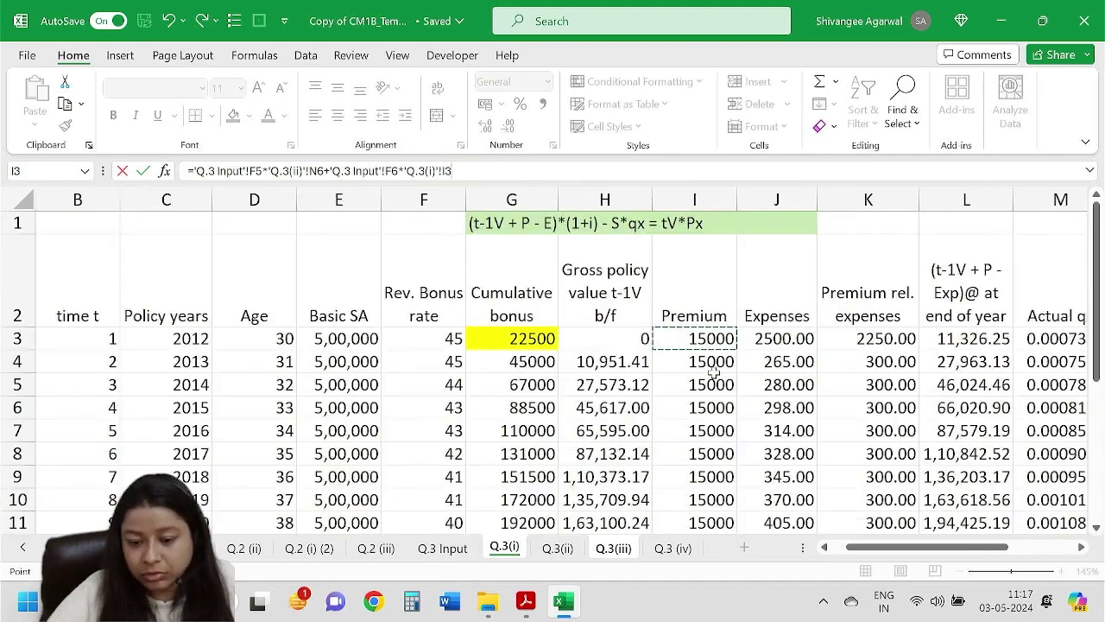
Multiply the premium-related expense by the ordinary annuity-due value 'Q.3(ii)'!M6 and complete the C3 formula.
{"action": "type", "text": "*"}
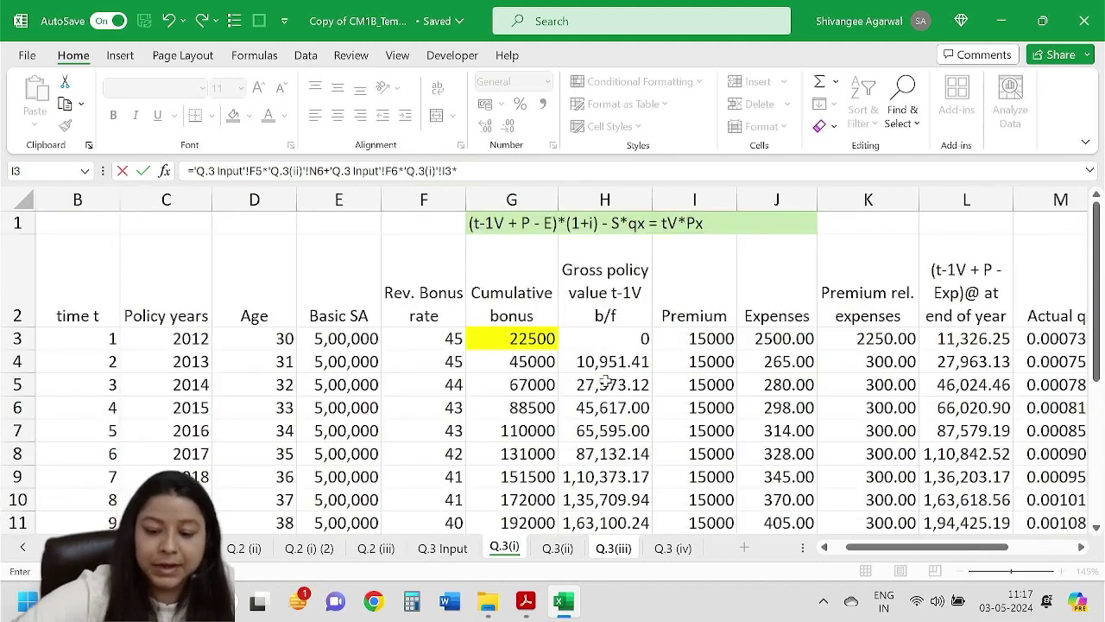
{"action": "left_click", "coordinate": [619, 551]}
{"action": "left_click", "coordinate": [565, 549]}
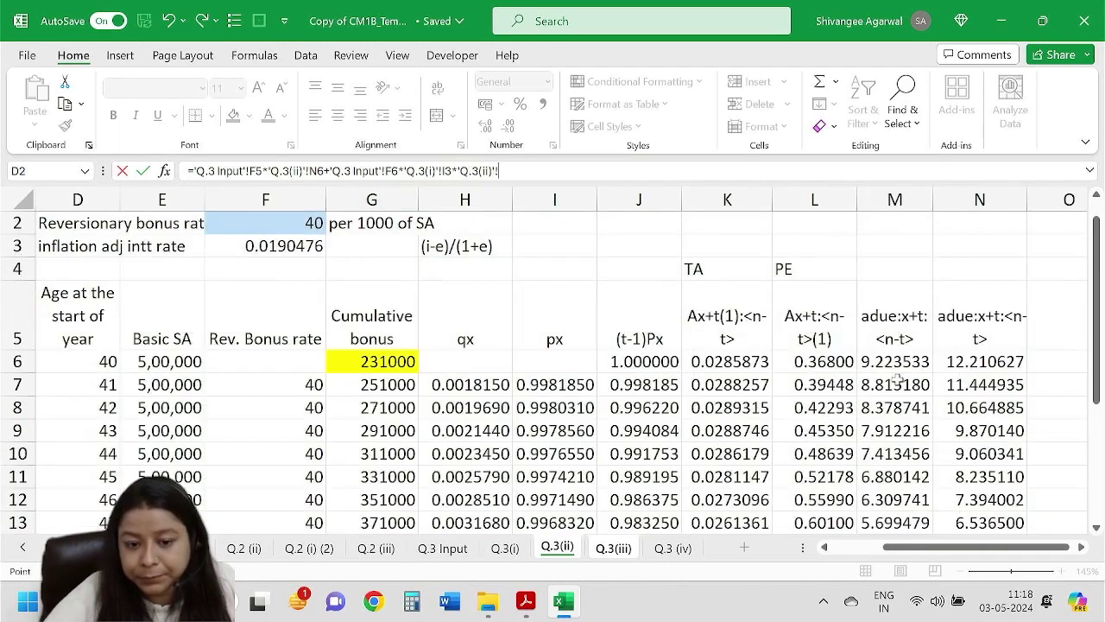
{"action": "left_click", "coordinate": [1008, 363]}
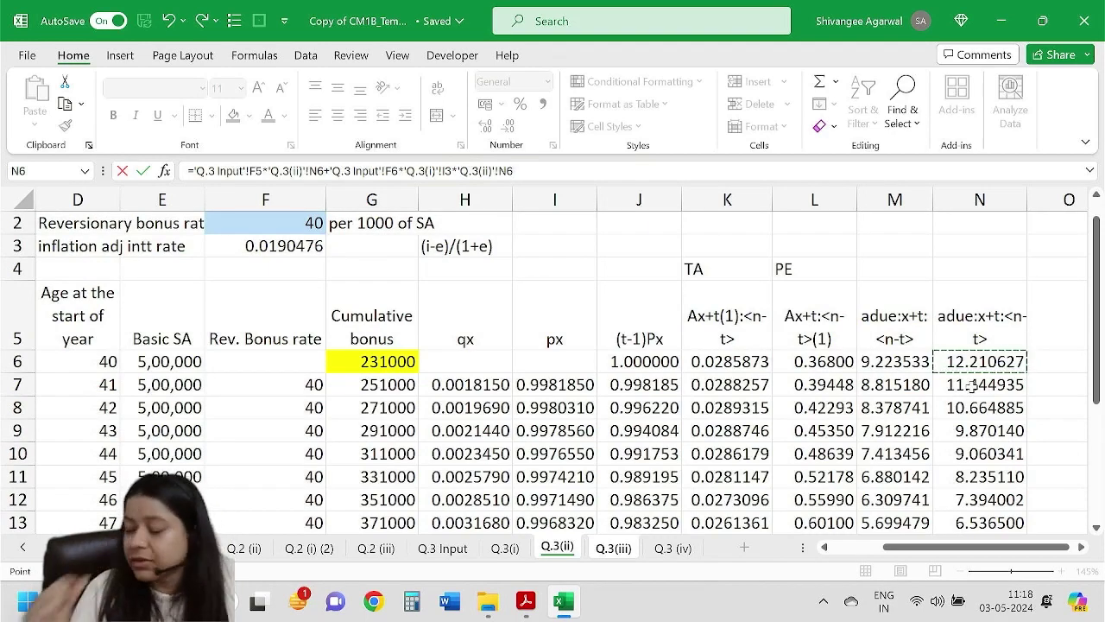
{"action": "left_click", "coordinate": [913, 363]}
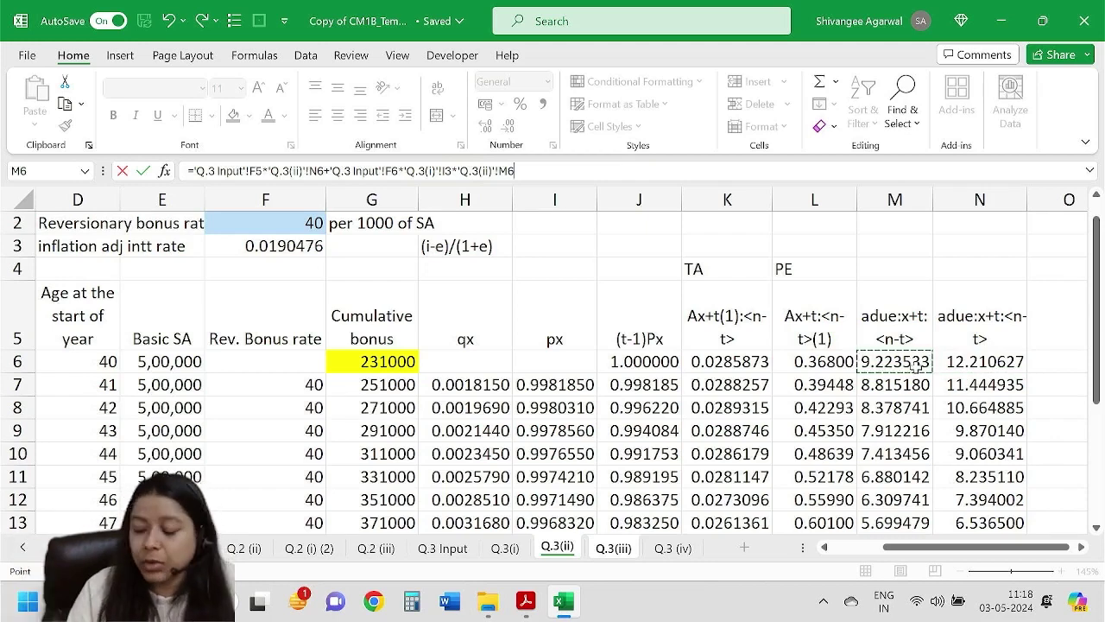
{"action": "key", "text": "Escape"}
{"action": "key", "text": "ctrl+Page_Down"}
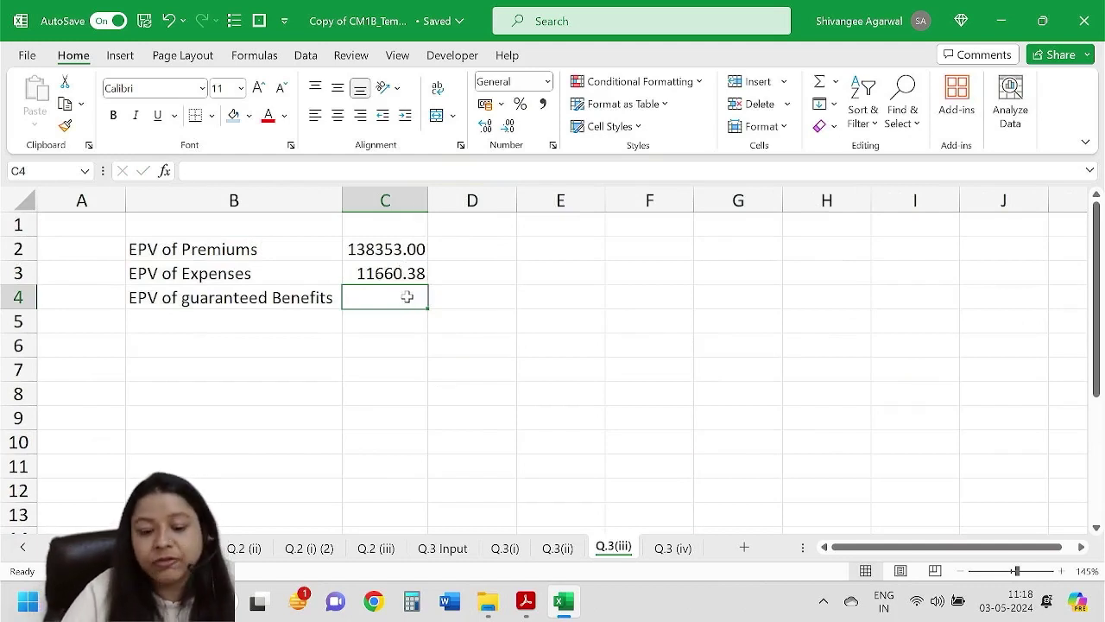
Start the guaranteed benefits formula in C4 with the bracketed sum of the 2022 basic SA 'Q.3(i)'!E13 and cumulative bonus 'Q.3(i)'!G13.
{"action": "type", "text": "="}
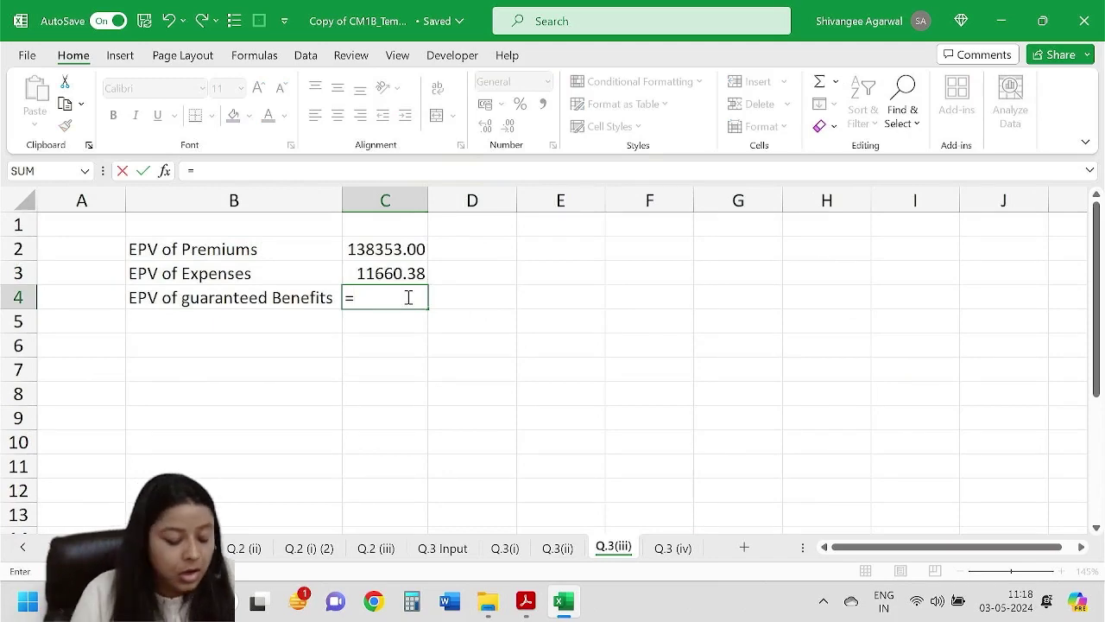
{"action": "type", "text": "("}
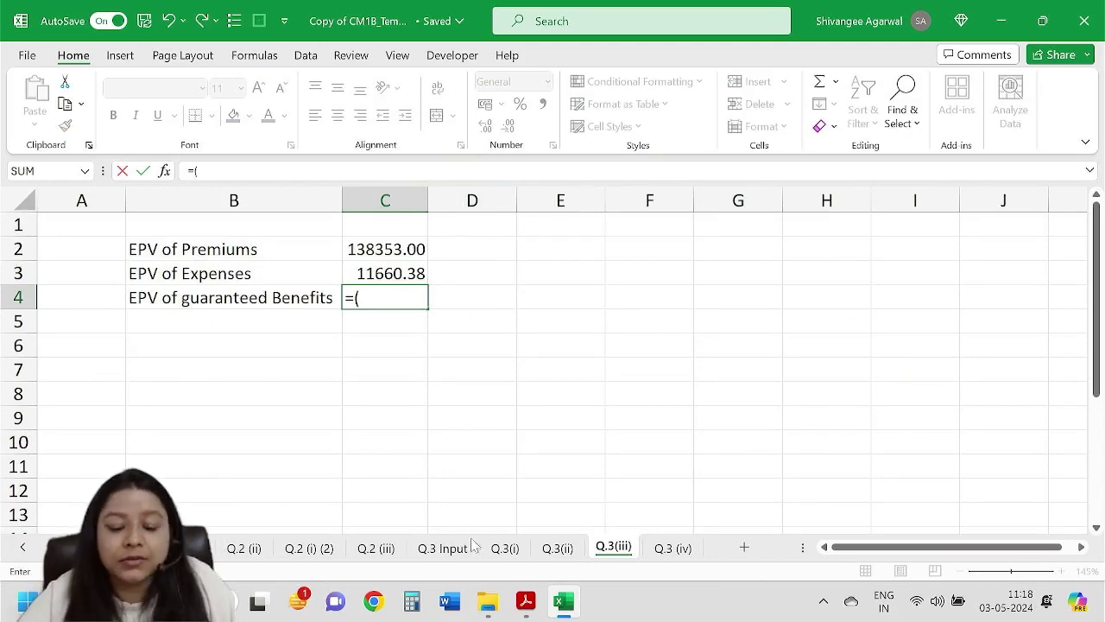
{"action": "left_click", "coordinate": [505, 547]}
{"action": "scroll", "coordinate": [544, 367], "scroll_direction": "down", "scroll_amount": 1}
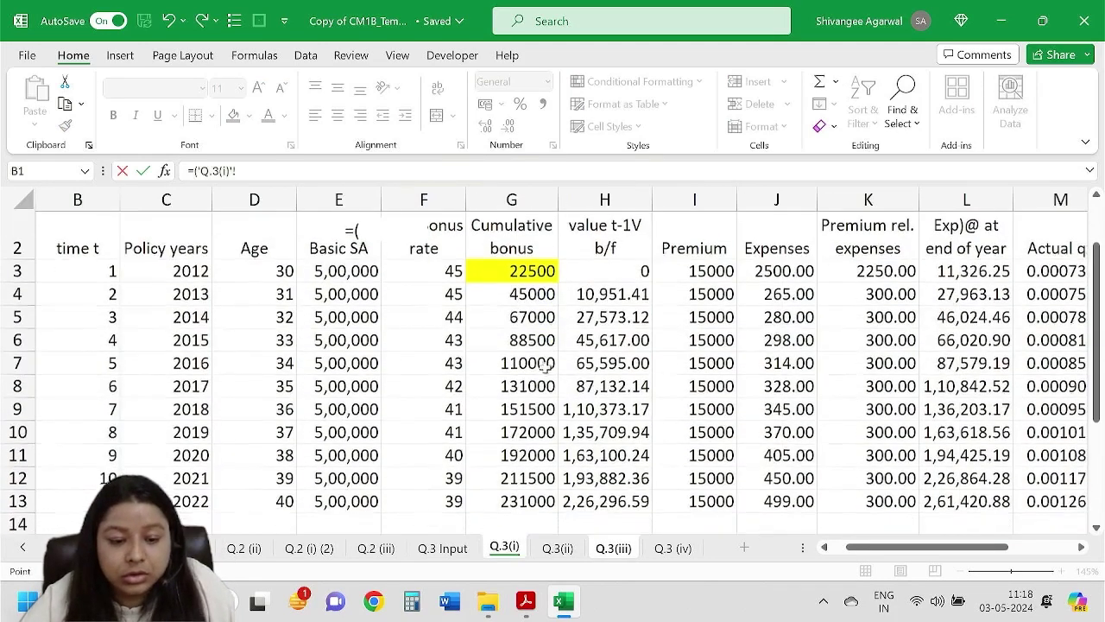
{"action": "left_click", "coordinate": [356, 504]}
{"action": "type", "text": "+"}
{"action": "left_click", "coordinate": [513, 499]}
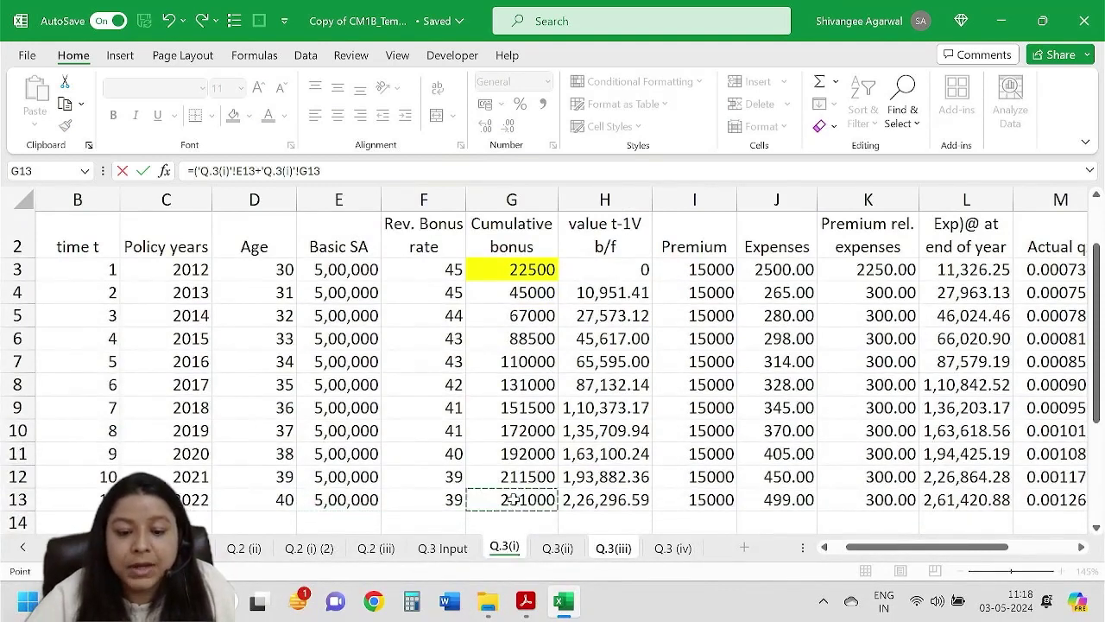
{"action": "type", "text": ")"}
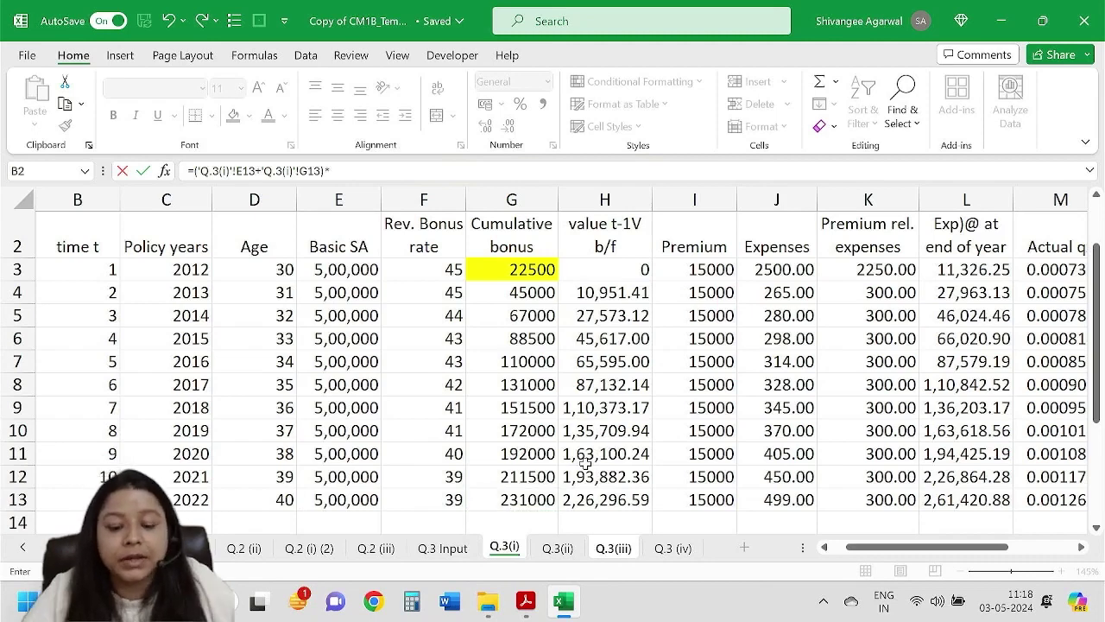
Continue the C4 formula with a multiplication and an opening parenthesis for the assurance factors on sheet Q.3(ii).
{"action": "type", "text": "*"}
{"action": "left_click", "coordinate": [558, 548]}
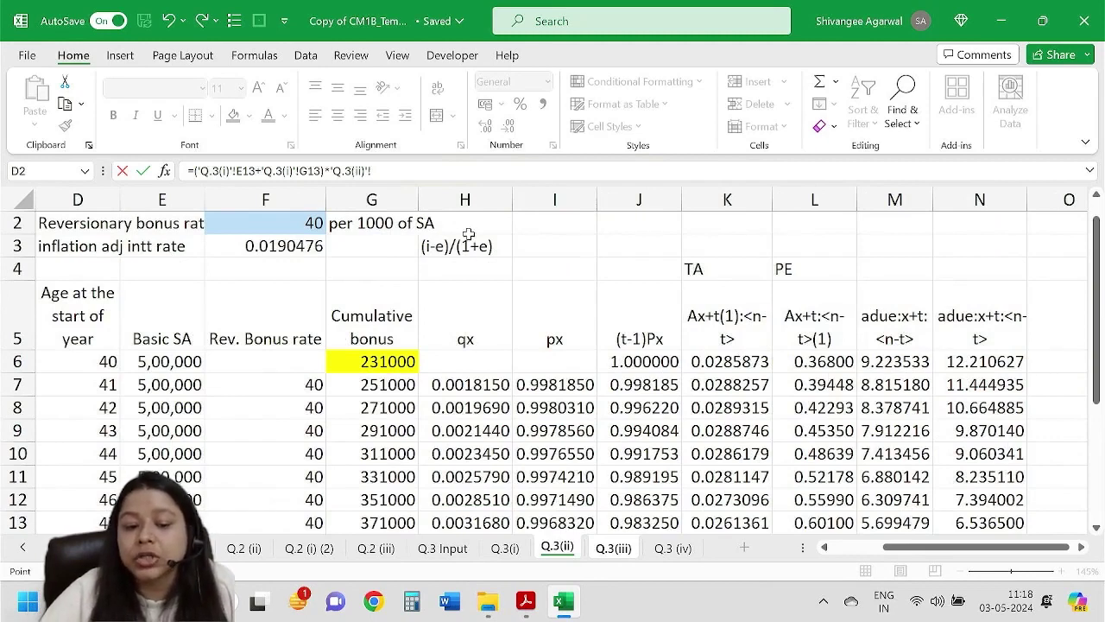
{"action": "left_click", "coordinate": [382, 171]}
{"action": "key", "text": "Left"}
{"action": "key", "text": "Left"}
{"action": "key", "text": "Left"}
{"action": "key", "text": "Left"}
{"action": "key", "text": "Left"}
{"action": "key", "text": "Left"}
{"action": "key", "text": "Left"}
{"action": "key", "text": "Left"}
{"action": "key", "text": "Left"}
{"action": "key", "text": "Left"}
{"action": "type", "text": "("}
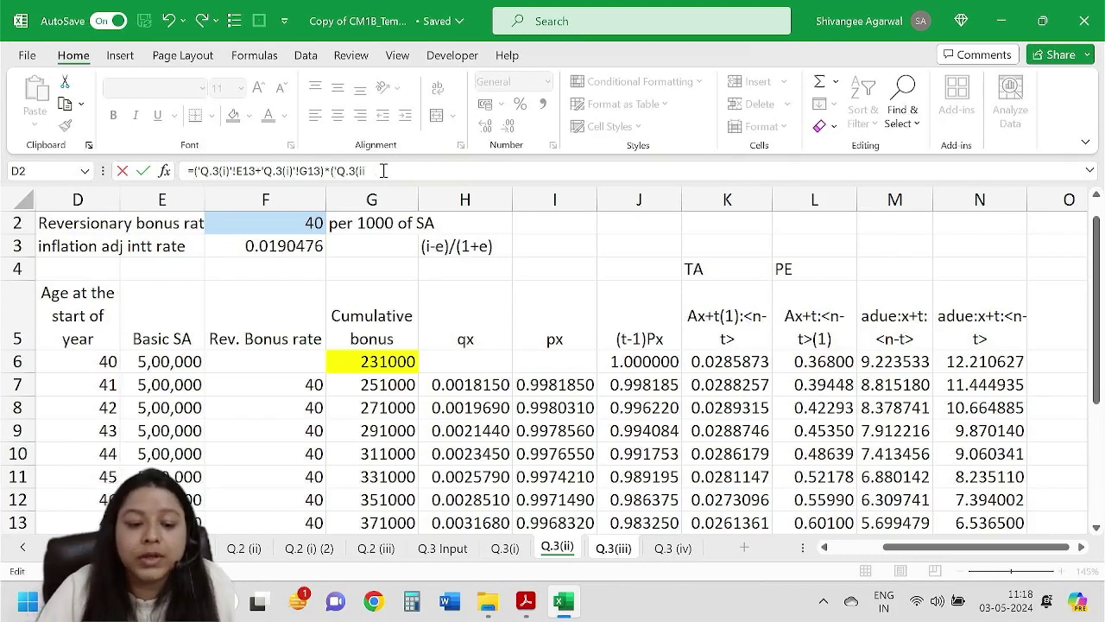
{"action": "key", "text": "BackSpace"}
{"action": "key", "text": "BackSpace"}
{"action": "key", "text": "BackSpace"}
{"action": "key", "text": "BackSpace"}
{"action": "key", "text": "BackSpace"}
{"action": "key", "text": "BackSpace"}
Sum the term assurance value 'Q.3(ii)'!K6 and pure endowment value 'Q.3(ii)'!L6 inside the parentheses and complete the C4 formula.
{"action": "left_click", "coordinate": [701, 360]}
{"action": "type", "text": "+"}
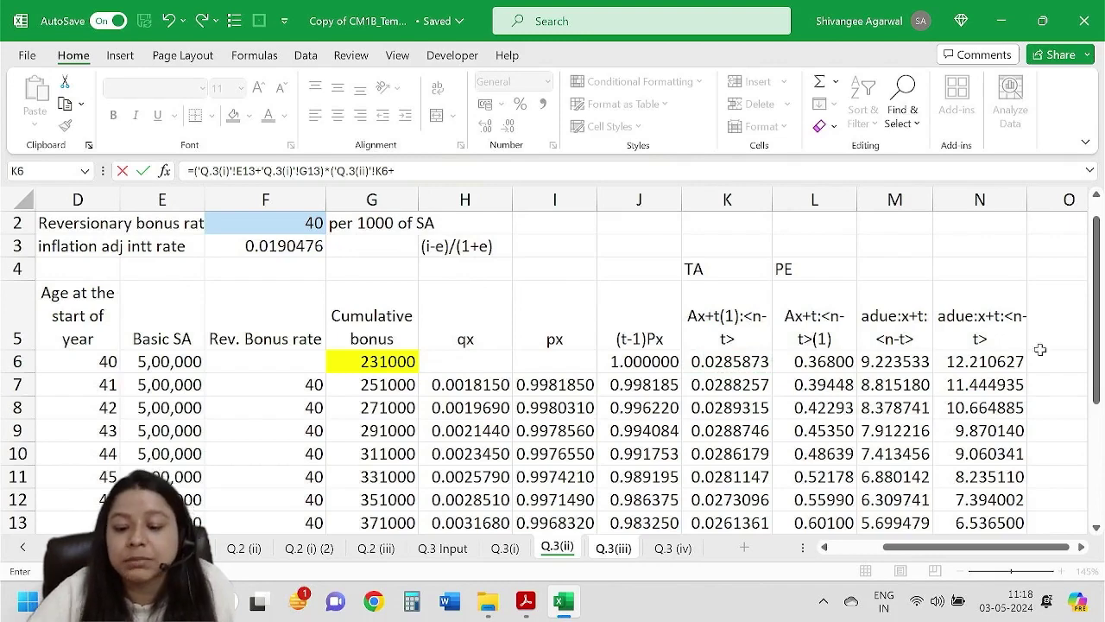
{"action": "left_click", "coordinate": [824, 361]}
{"action": "type", "text": ")'!L6)"}
{"action": "key", "text": "Return"}
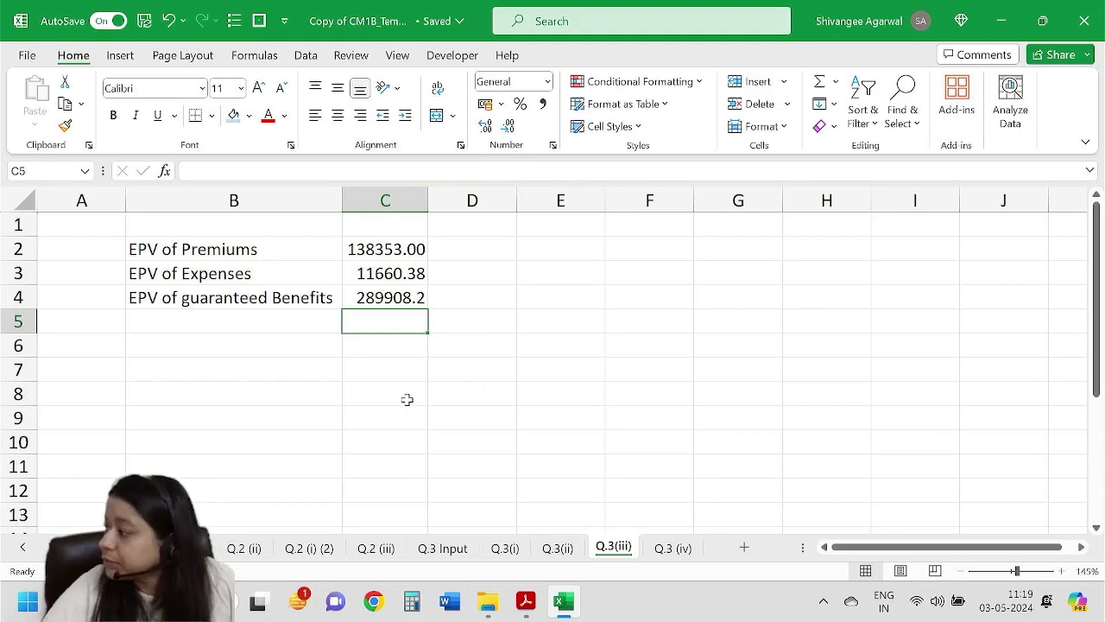
Switch to the CM1B.pdf question paper and read the terminal bonus and IRR requirements in part (iv).
{"action": "left_click", "coordinate": [526, 601]}
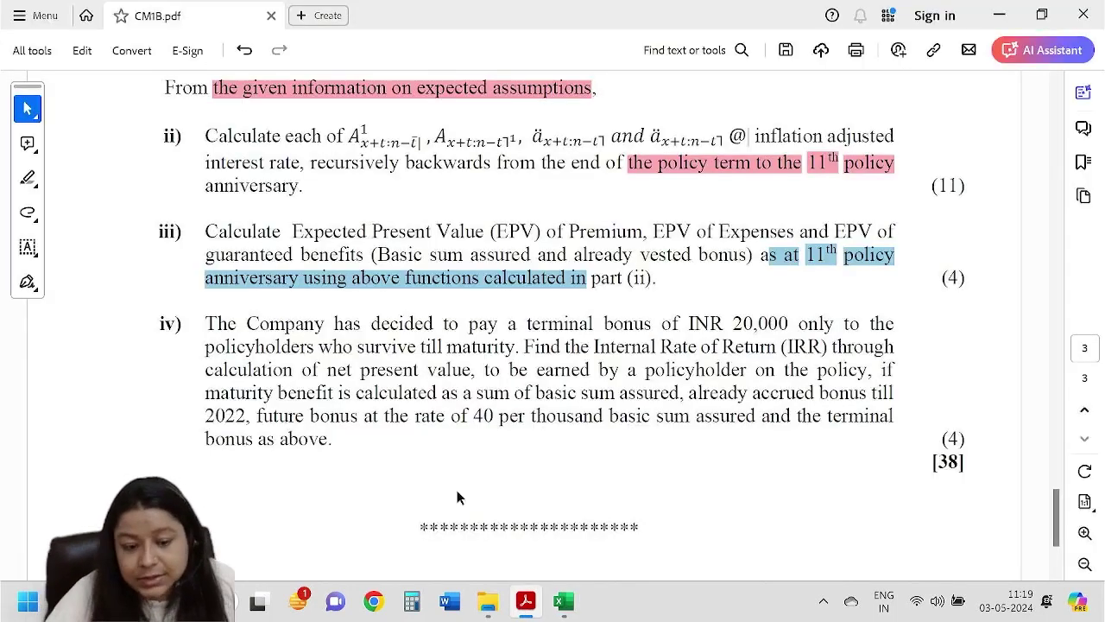
{"action": "left_click_drag", "start_coordinate": [205, 324], "coordinate": [494, 326]}
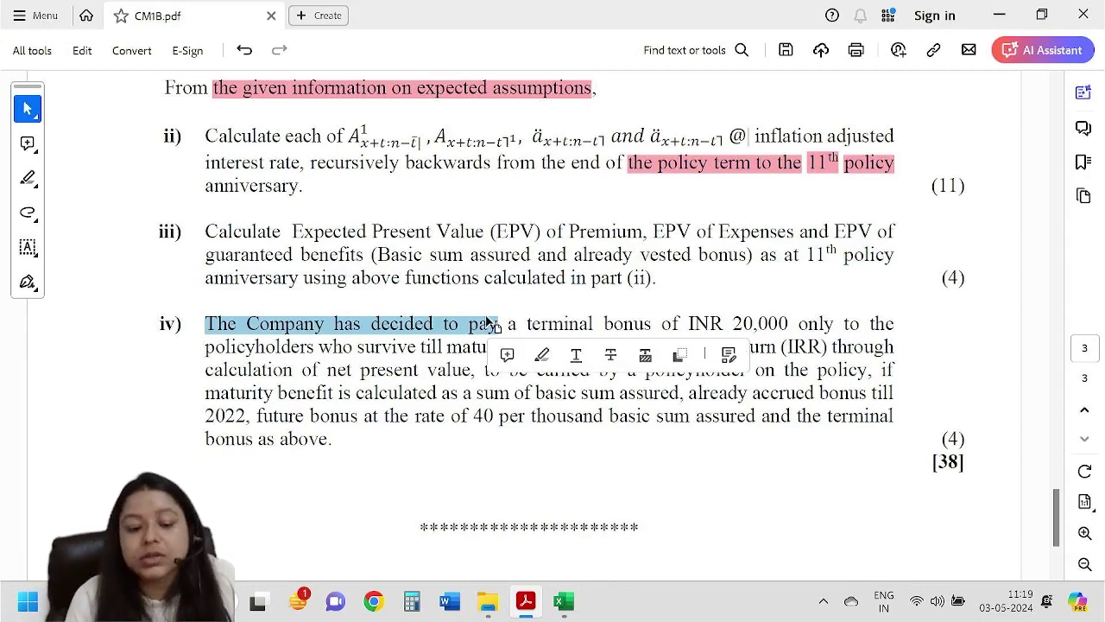
{"action": "left_click_drag", "start_coordinate": [358, 347], "coordinate": [488, 339]}
{"action": "left_click_drag", "start_coordinate": [661, 323], "coordinate": [790, 323]}
{"action": "left_click_drag", "start_coordinate": [357, 346], "coordinate": [516, 345]}
{"action": "left_click_drag", "start_coordinate": [696, 346], "coordinate": [822, 346]}
{"action": "left_click_drag", "start_coordinate": [235, 365], "coordinate": [467, 376]}
{"action": "left_click_drag", "start_coordinate": [577, 393], "coordinate": [675, 369]}
{"action": "left_click", "coordinate": [807, 371]}
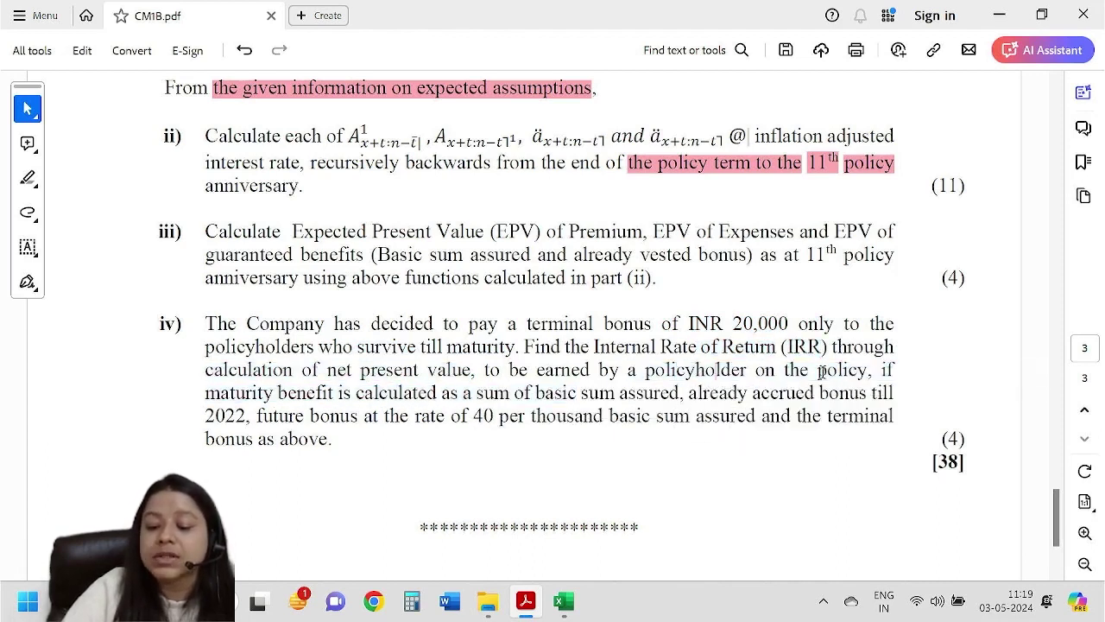
Examine how part (iv) defines the maturity benefit, including the sum assured, accrued bonus, future bonus and terminal bonus.
{"action": "left_click_drag", "start_coordinate": [209, 393], "coordinate": [674, 399]}
{"action": "left_click_drag", "start_coordinate": [753, 395], "coordinate": [251, 411]}
{"action": "left_click_drag", "start_coordinate": [309, 415], "coordinate": [796, 429]}
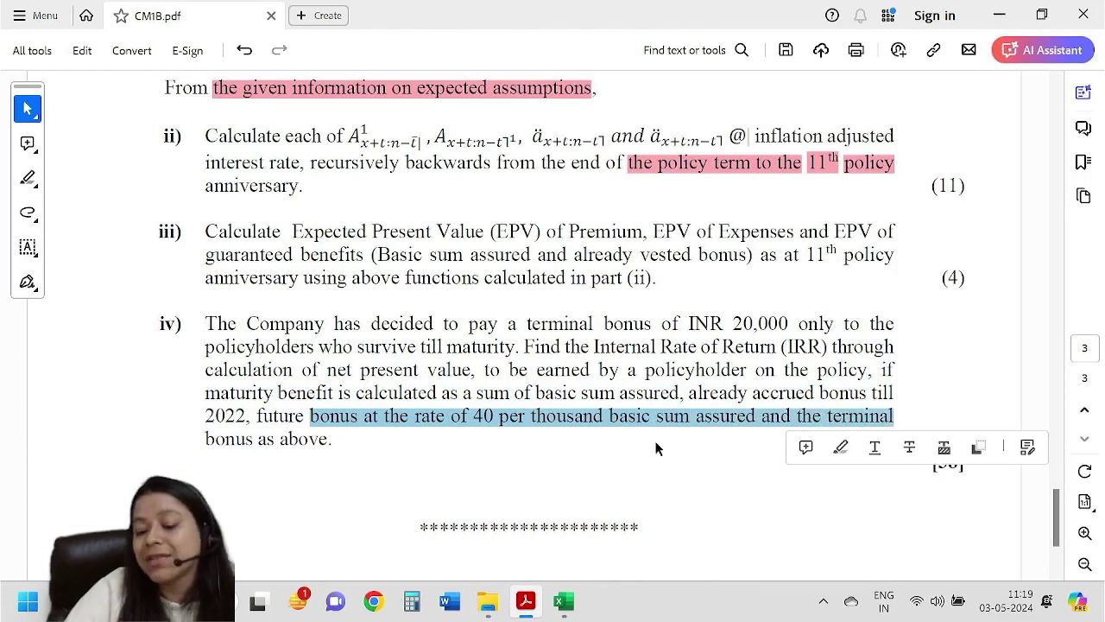
{"action": "left_click", "coordinate": [796, 429]}
{"action": "left_click_drag", "start_coordinate": [416, 416], "coordinate": [649, 432]}
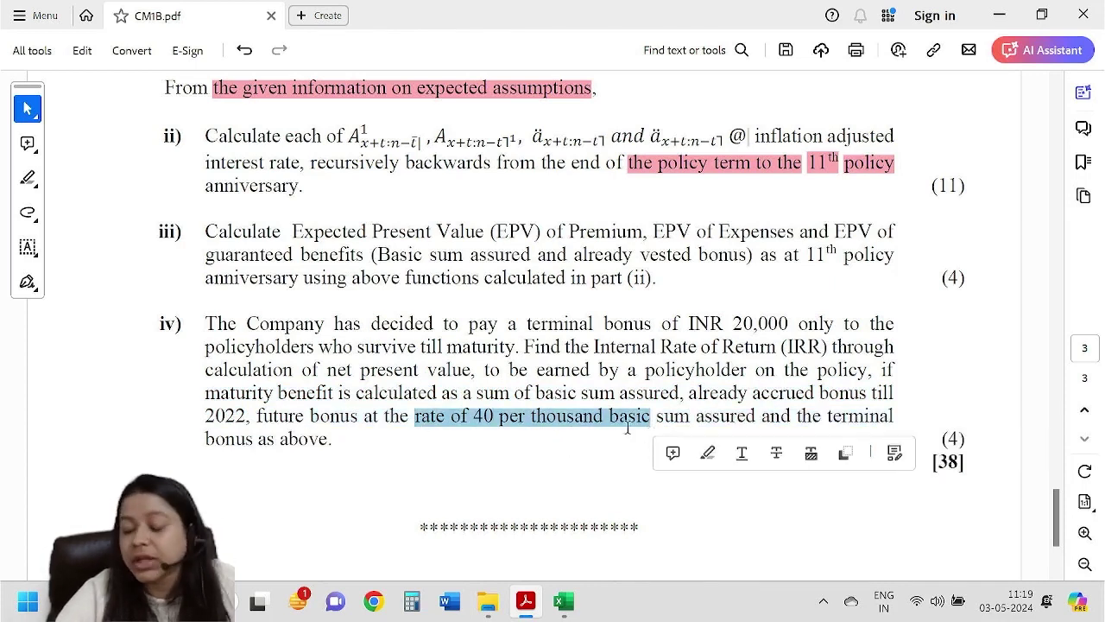
{"action": "left_click", "coordinate": [596, 429]}
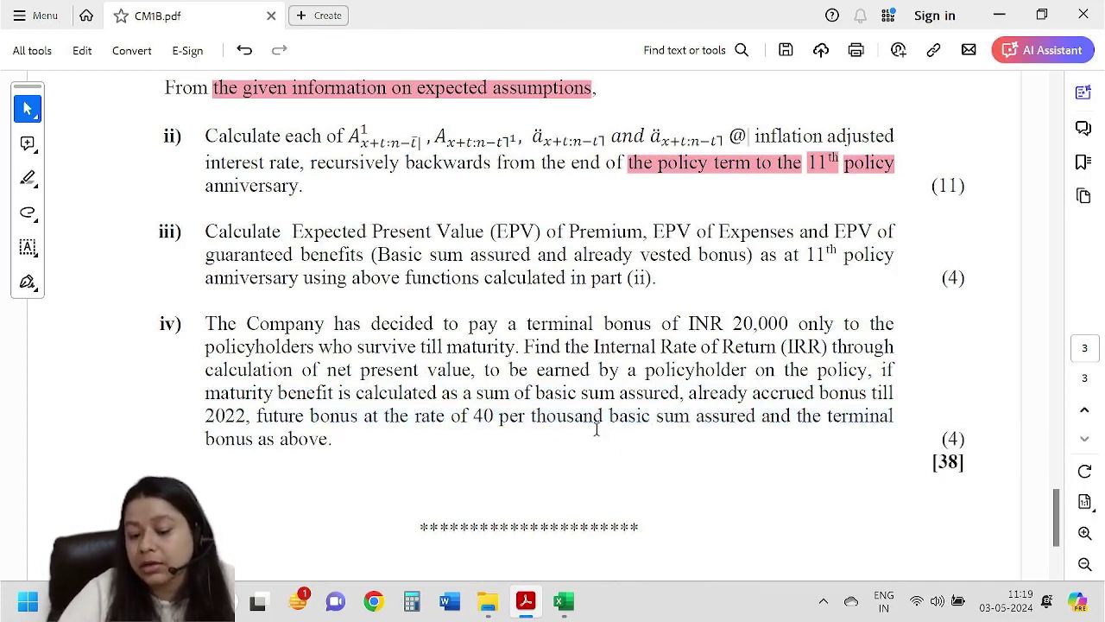
{"action": "left_click_drag", "start_coordinate": [603, 417], "coordinate": [789, 416]}
{"action": "left_click_drag", "start_coordinate": [414, 457], "coordinate": [337, 440]}
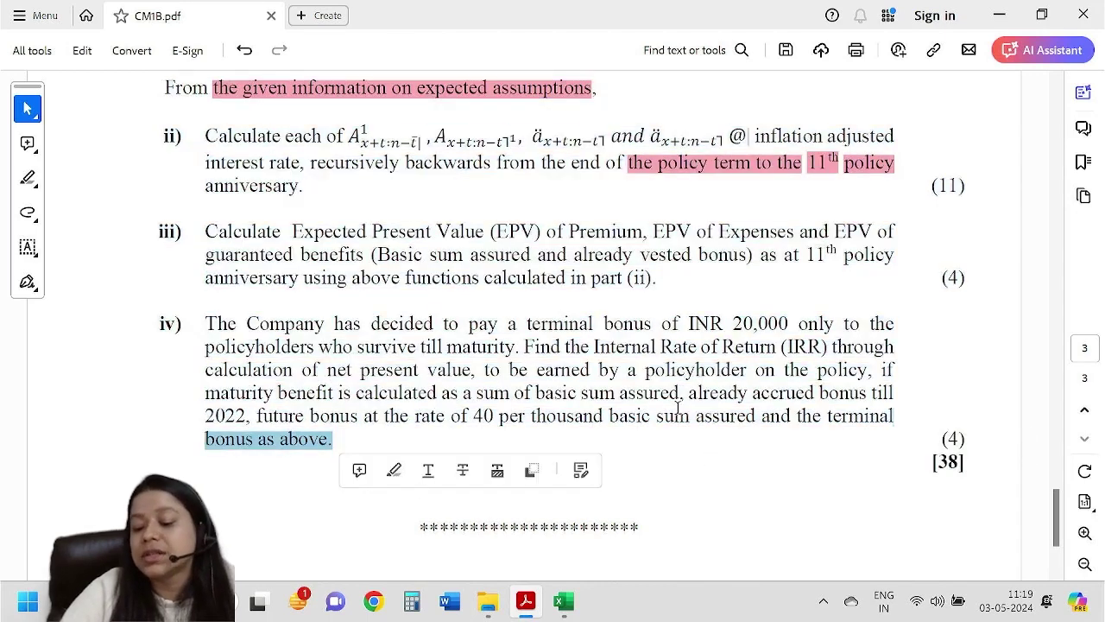
Highlight the phrases 'Internal Rate of Return (IRR)' and 'policyholders' in part (iv) of the question paper.
{"action": "left_click", "coordinate": [729, 319]}
{"action": "left_click_drag", "start_coordinate": [598, 348], "coordinate": [827, 349]}
{"action": "left_click", "coordinate": [837, 378]}
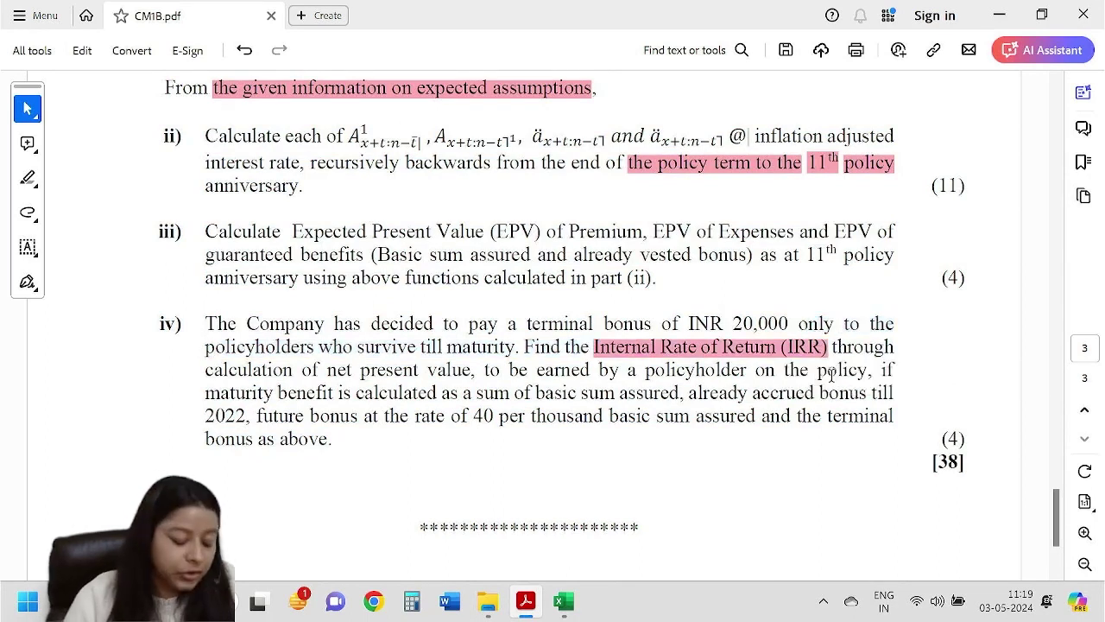
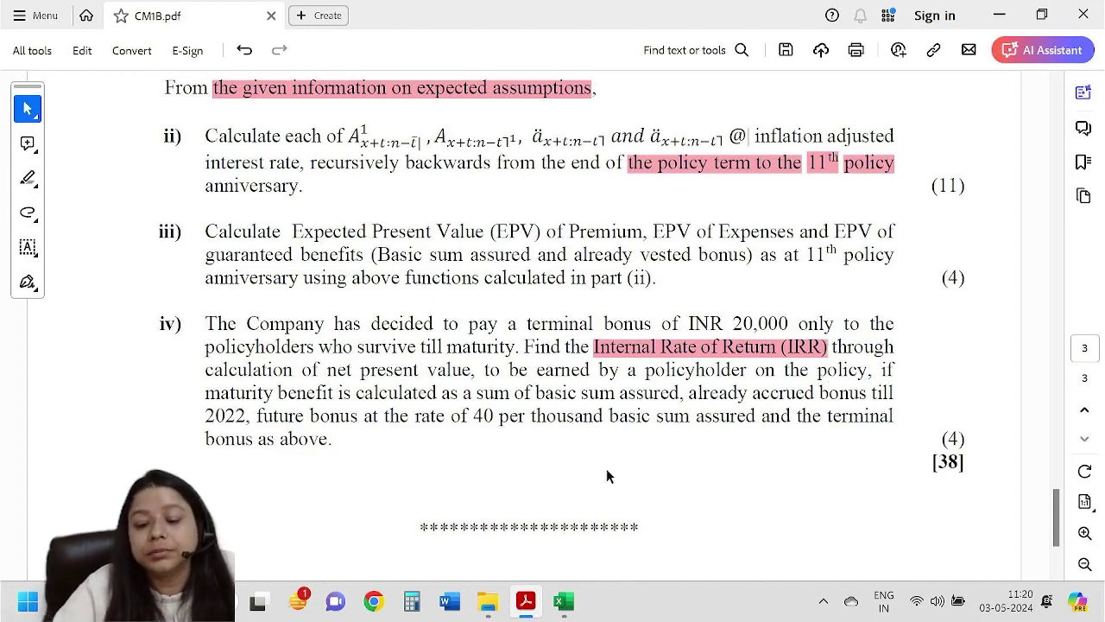
{"action": "left_click_drag", "start_coordinate": [205, 348], "coordinate": [317, 348]}
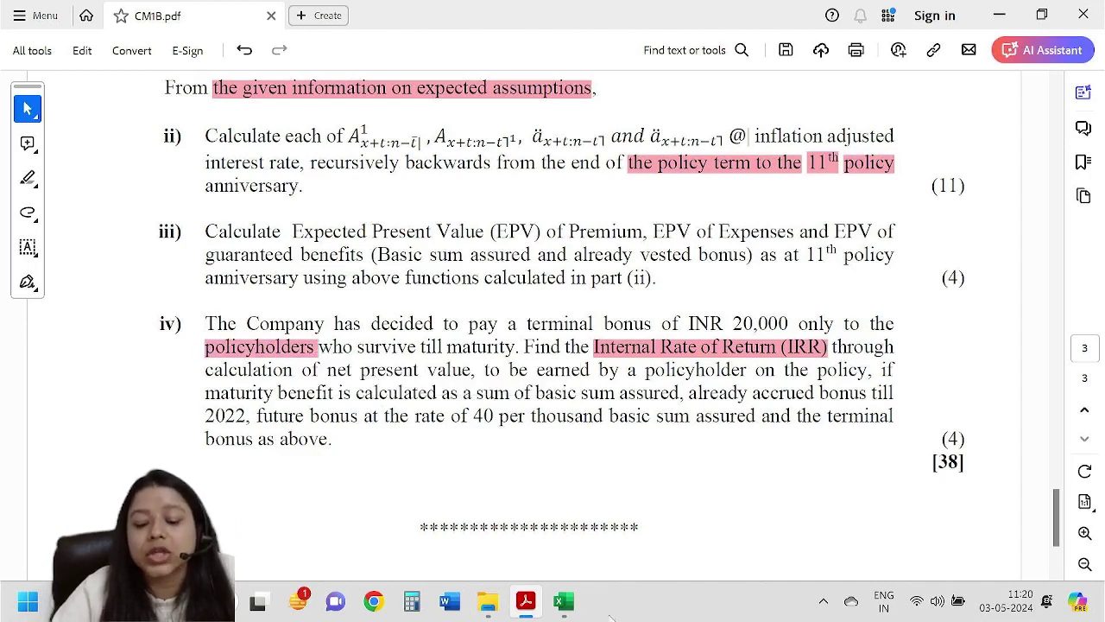
Switch to the Excel workbook and enter the label 'Terminal bonus' in cell B5 of sheet Q.3 (iv).
{"action": "left_click", "coordinate": [563, 601]}
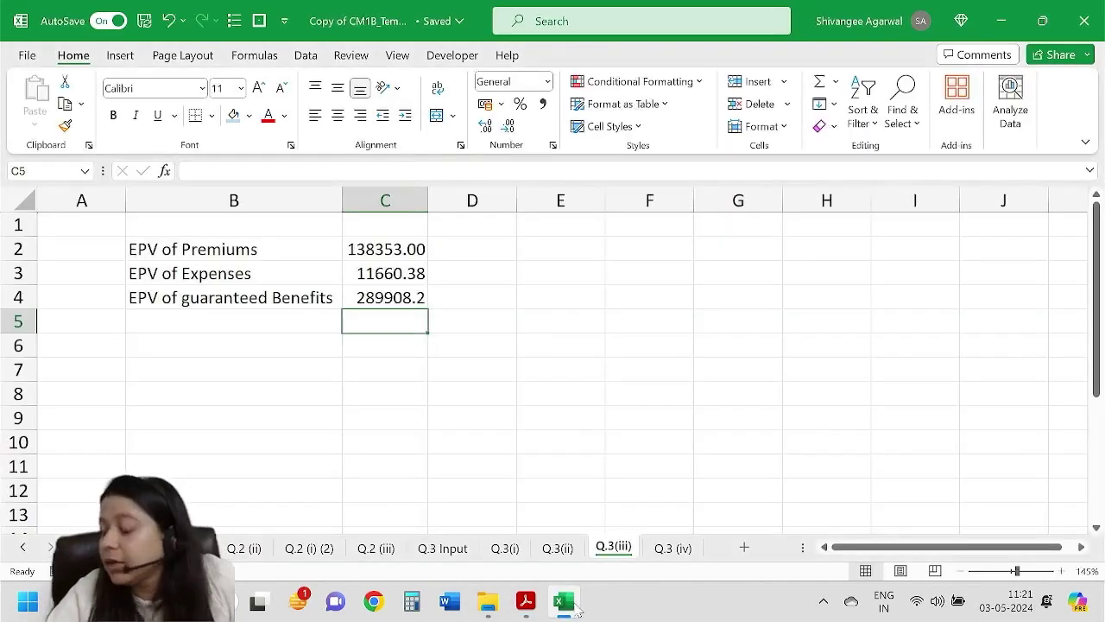
{"action": "left_click", "coordinate": [672, 547]}
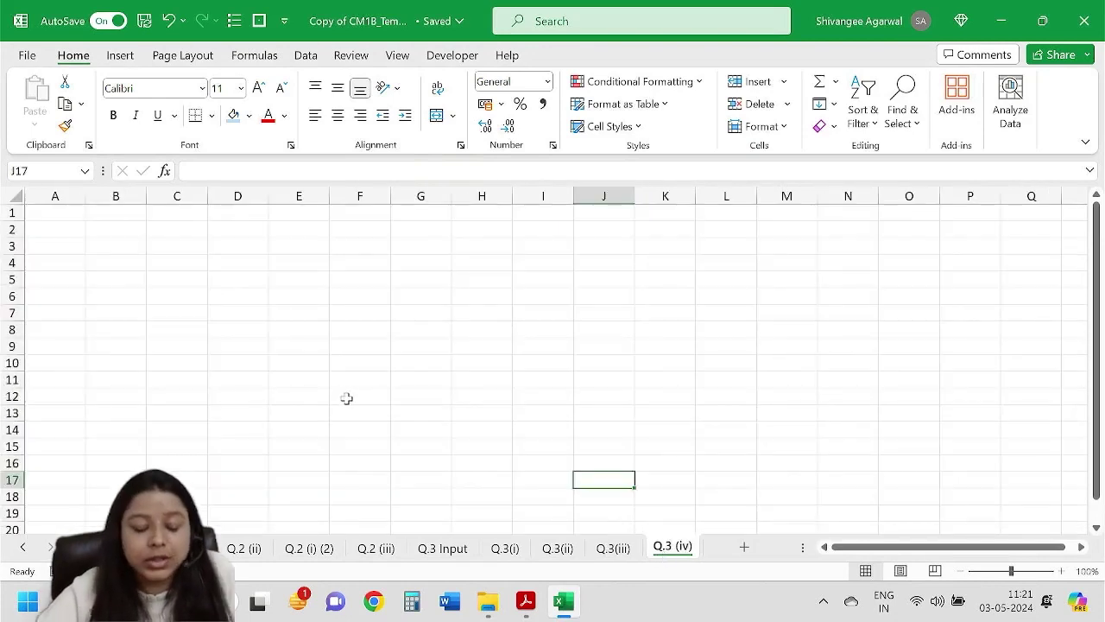
{"action": "scroll", "coordinate": [402, 451], "scroll_direction": "up", "scroll_amount": 1, "text": "ctrl"}
{"action": "scroll", "coordinate": [224, 341], "scroll_direction": "up", "scroll_amount": 1, "text": "ctrl"}
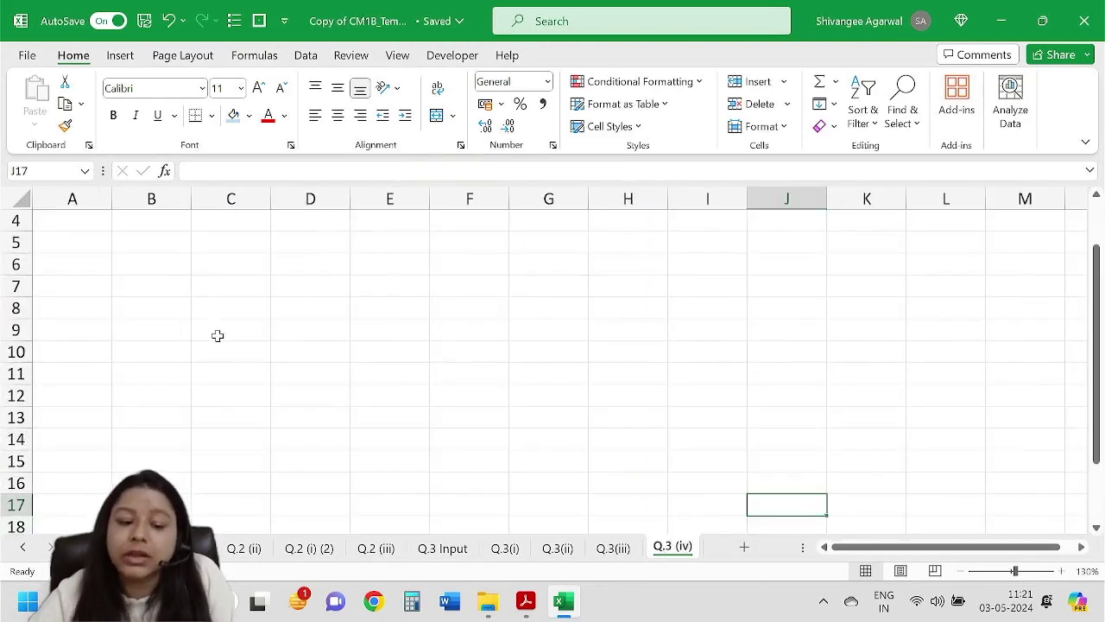
{"action": "left_click", "coordinate": [165, 241]}
{"action": "scroll", "coordinate": [185, 284], "scroll_direction": "up", "scroll_amount": 1}
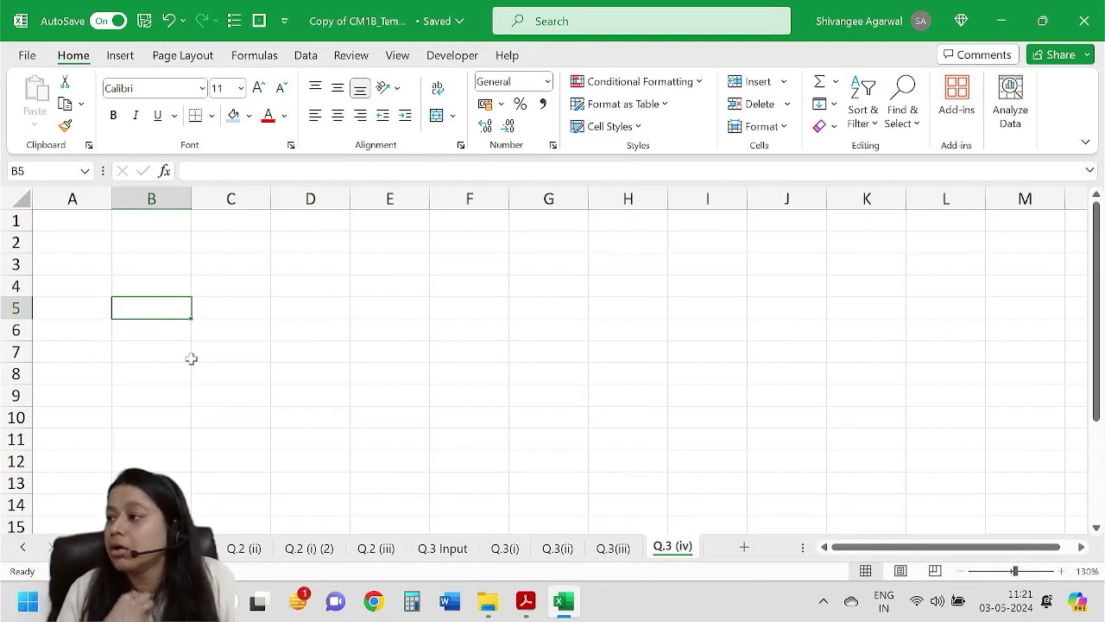
{"action": "type", "text": "T"}
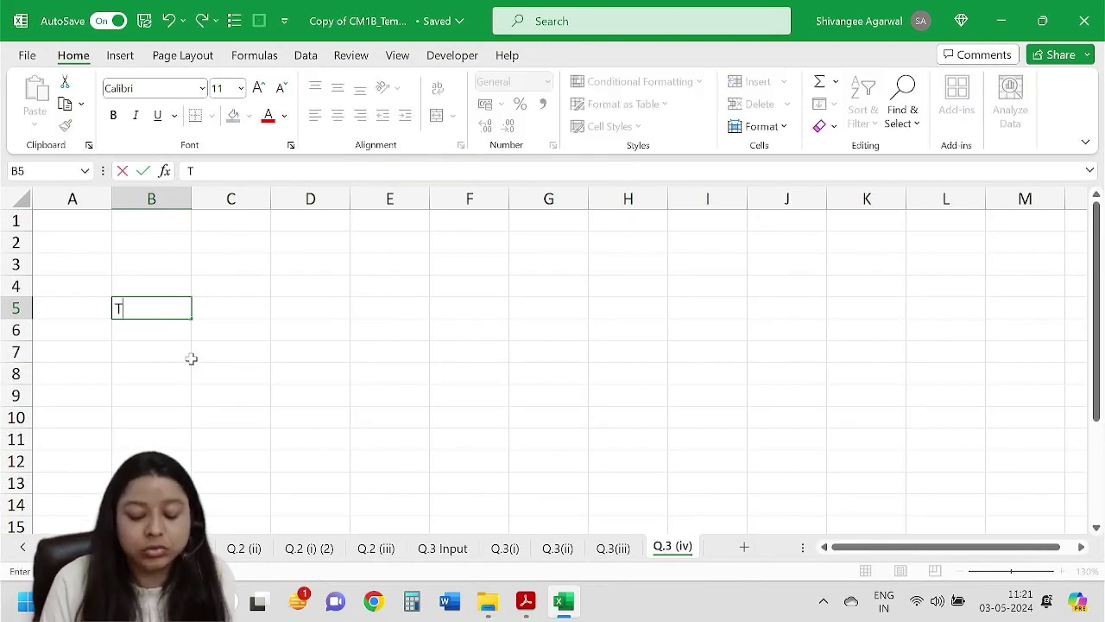
{"action": "type", "text": "erminal bonus"}
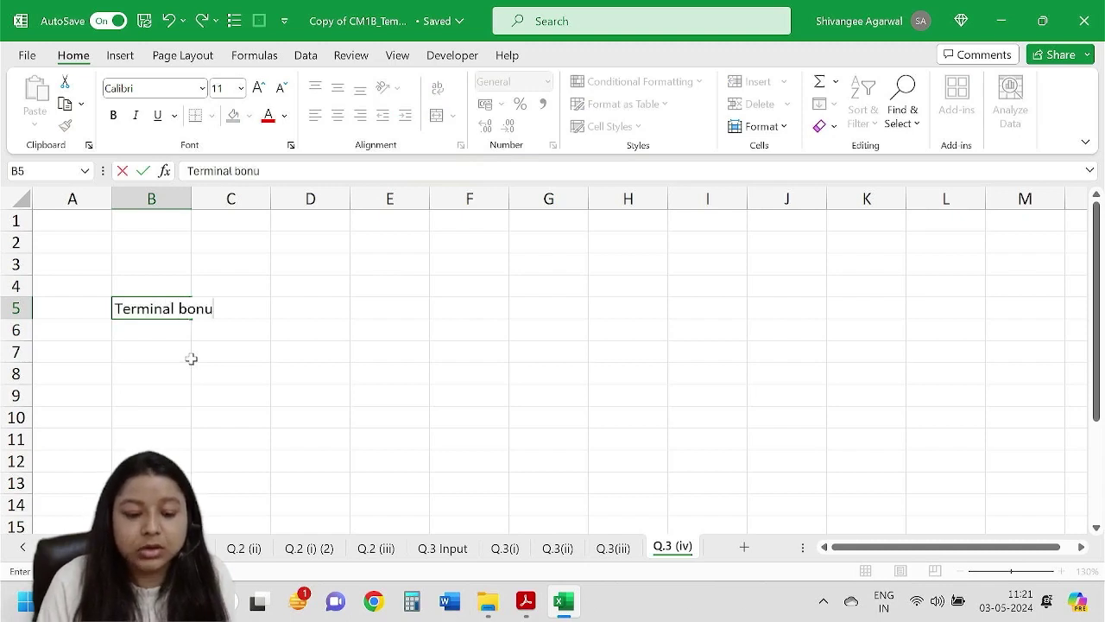
{"action": "key", "text": "Return"}
{"action": "key", "text": "Up"}
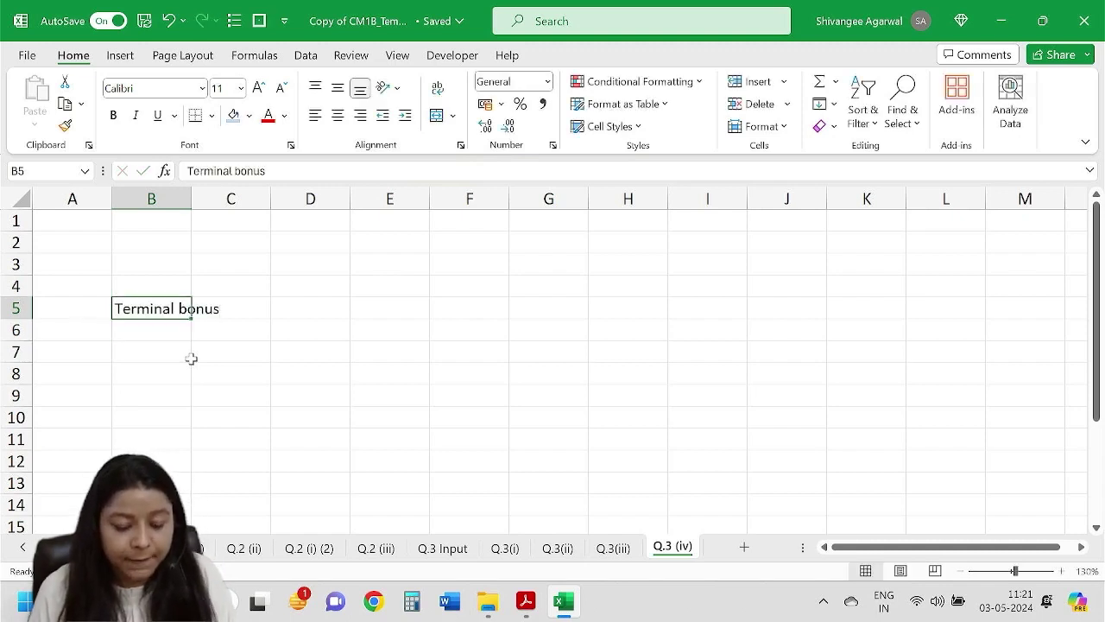
Move the 'Terminal bonus' label from cell B5 up to B2.
{"action": "key", "text": "ctrl+c"}
{"action": "key", "text": "Up"}
{"action": "key", "text": "Up"}
{"action": "key", "text": "Up"}
{"action": "key", "text": "ctrl+v"}
Check the terminal bonus amount in the CM1B.pdf question paper and enter 20,000 in cell D2 of the workbook.
{"action": "key", "text": "Right"}
{"action": "key", "text": "Right"}
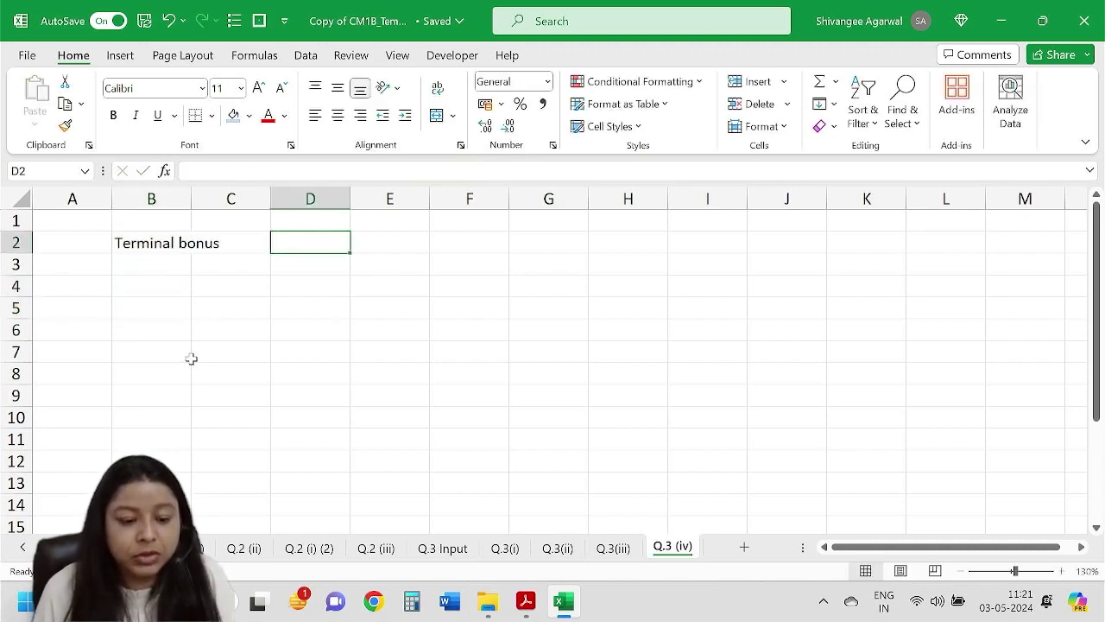
{"action": "key", "text": "alt+Tab"}
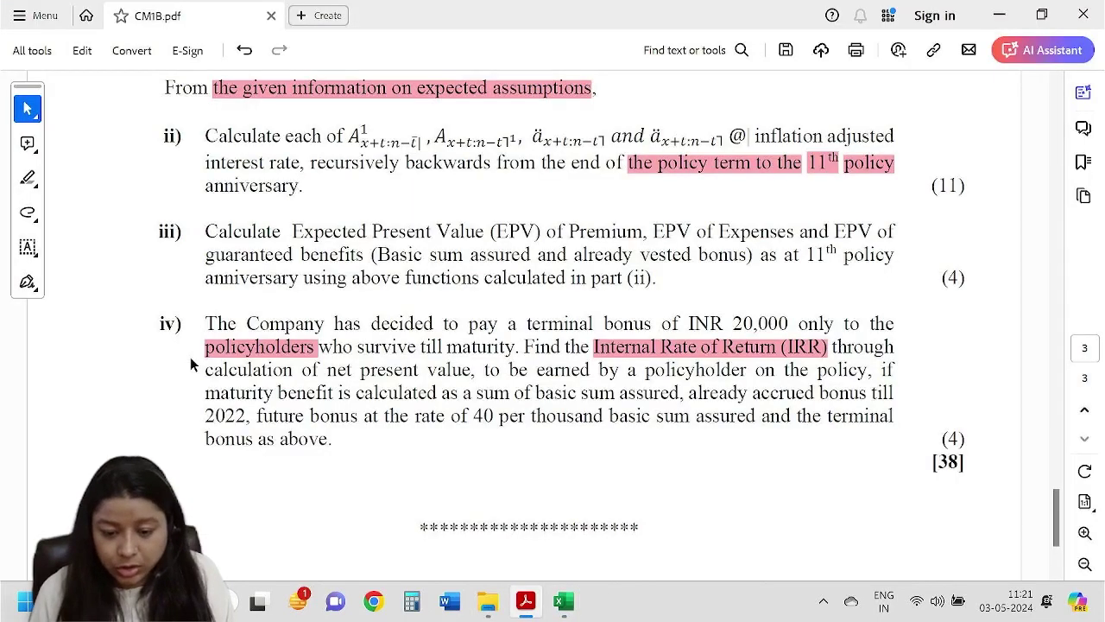
{"action": "key", "text": "alt+Tab"}
{"action": "key", "text": "alt+Tab"}
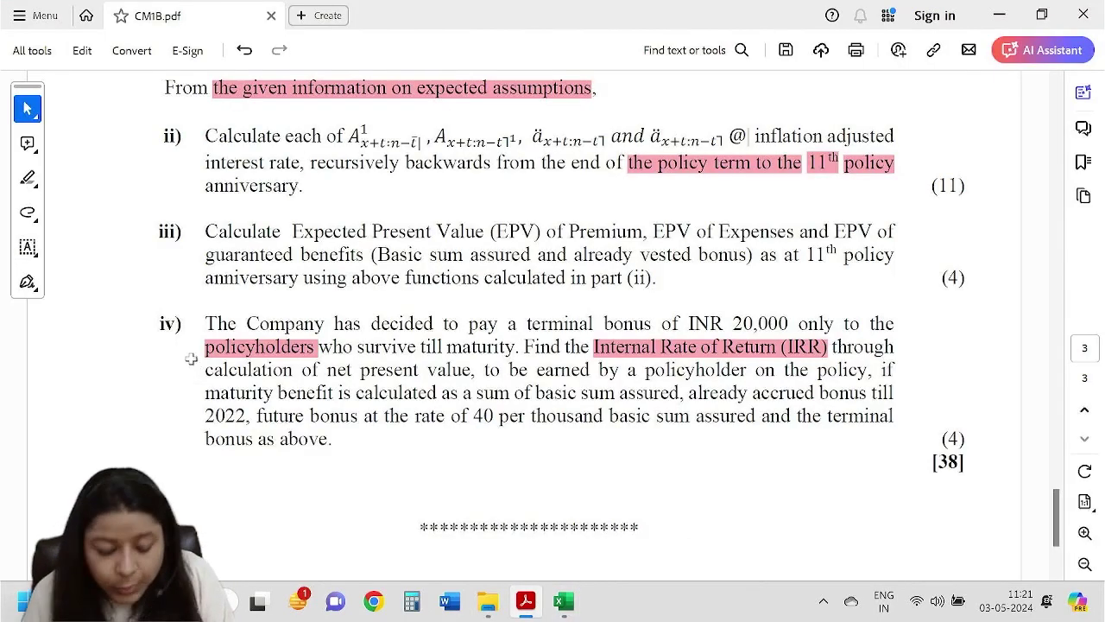
{"action": "key", "text": "alt+Tab"}
{"action": "type", "text": "200"}
{"action": "key", "text": "BackSpace"}
{"action": "type", "text": ",000"}
{"action": "key", "text": "Return"}
Enter the header 'Term' in cell B4 with the first values 1 and 2 in B5 and B6.
{"action": "key", "text": "Down"}
{"action": "key", "text": "Down"}
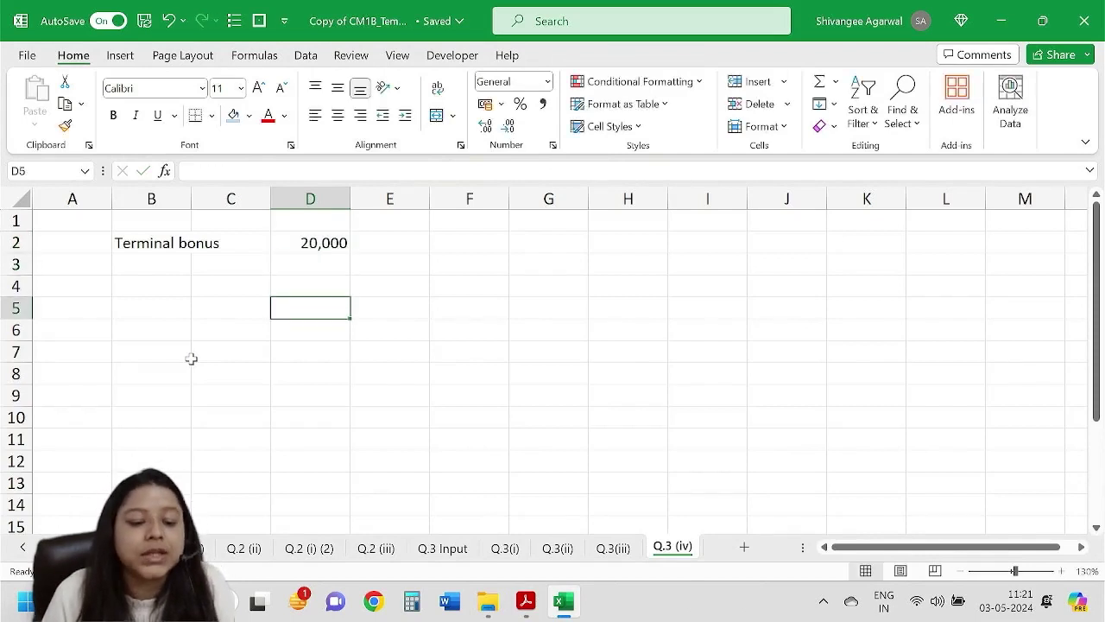
{"action": "key", "text": "Left"}
{"action": "key", "text": "Left"}
{"action": "key", "text": "Up"}
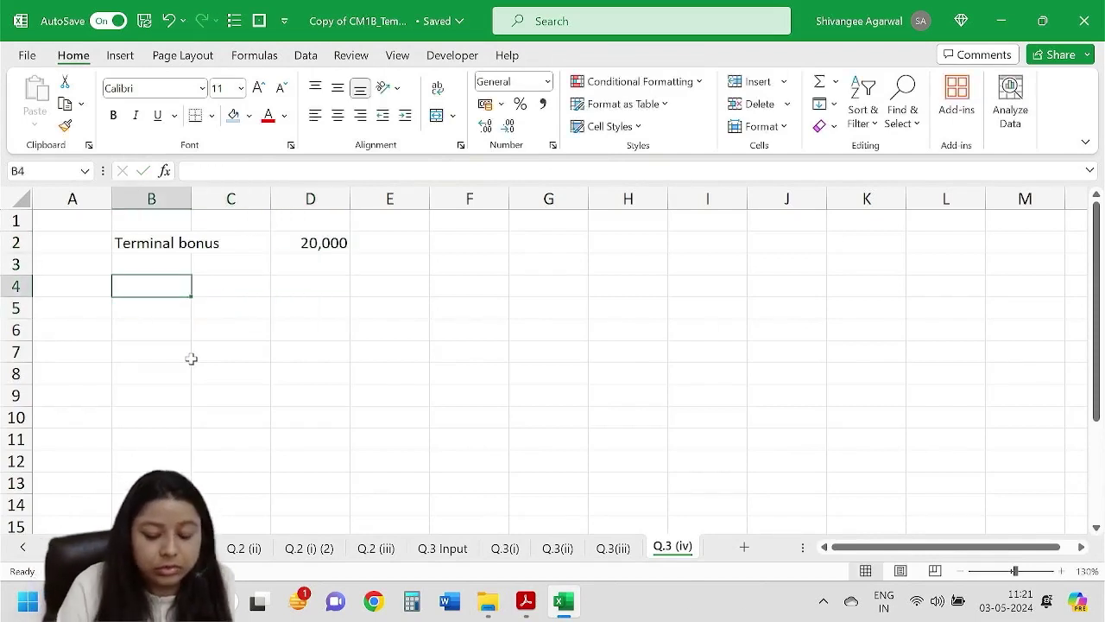
{"action": "type", "text": "Term"}
{"action": "key", "text": "Return"}
{"action": "type", "text": "1"}
{"action": "key", "text": "Return"}
{"action": "type", "text": "2"}
{"action": "key", "text": "Return"}
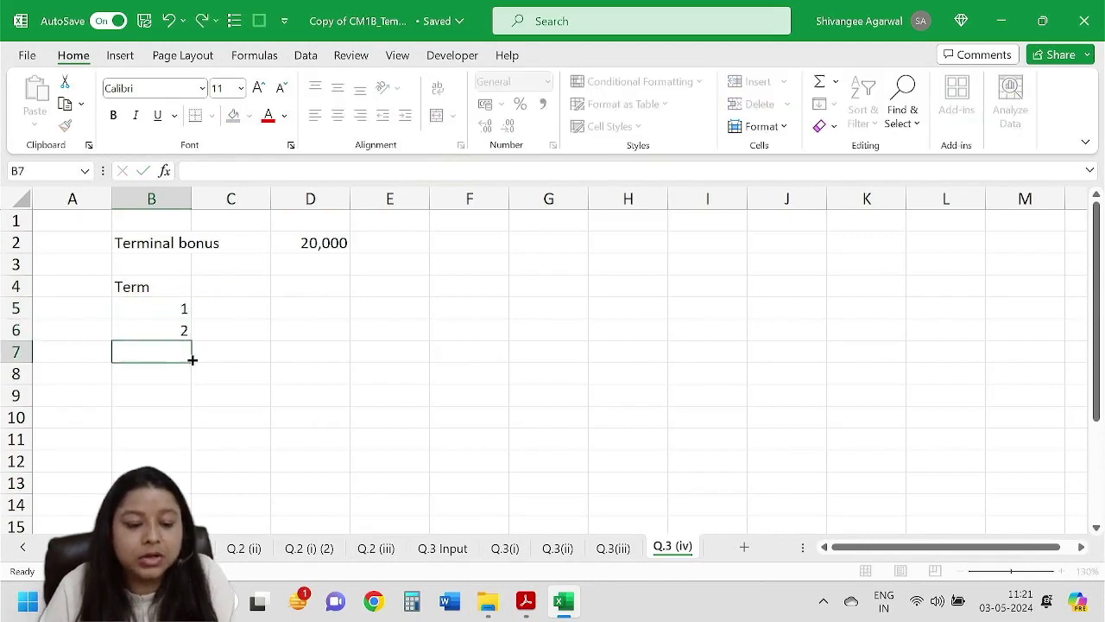
Extend the Term series in column B down to 25 in row 29.
{"action": "left_click_drag", "start_coordinate": [179, 313], "coordinate": [191, 456]}
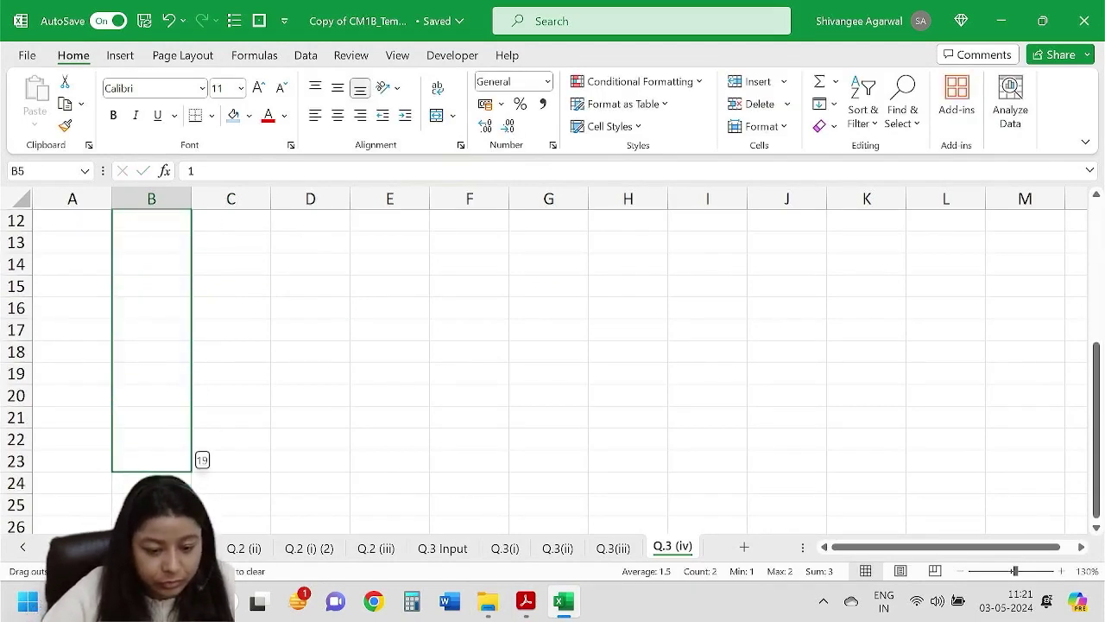
{"action": "left_click_drag", "start_coordinate": [192, 518], "coordinate": [192, 518]}
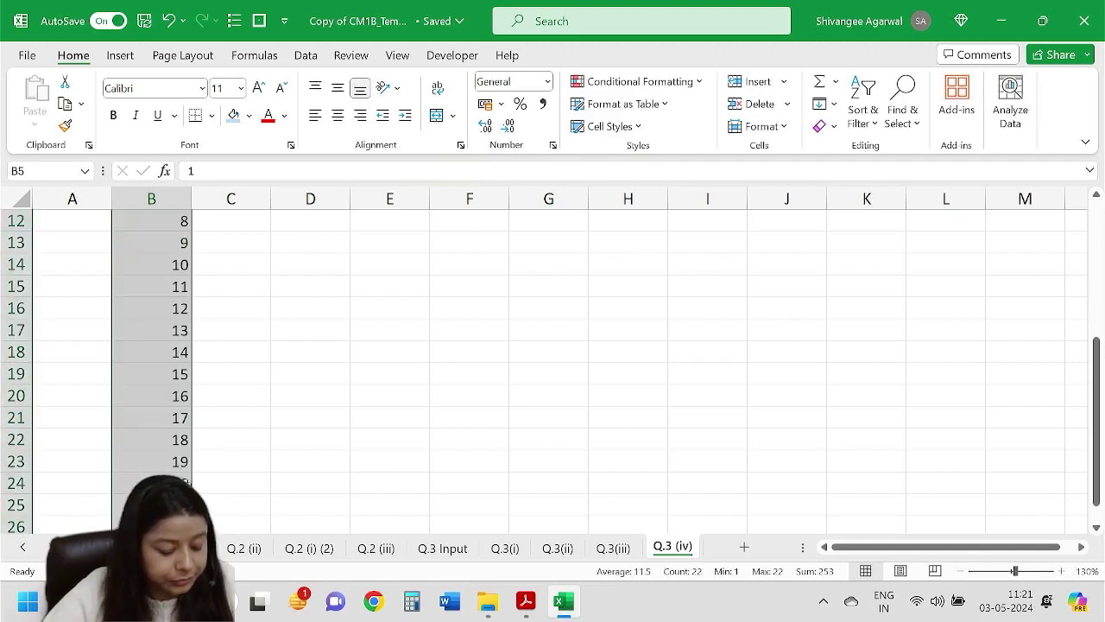
{"action": "scroll", "coordinate": [192, 518], "scroll_direction": "down", "scroll_amount": 1}
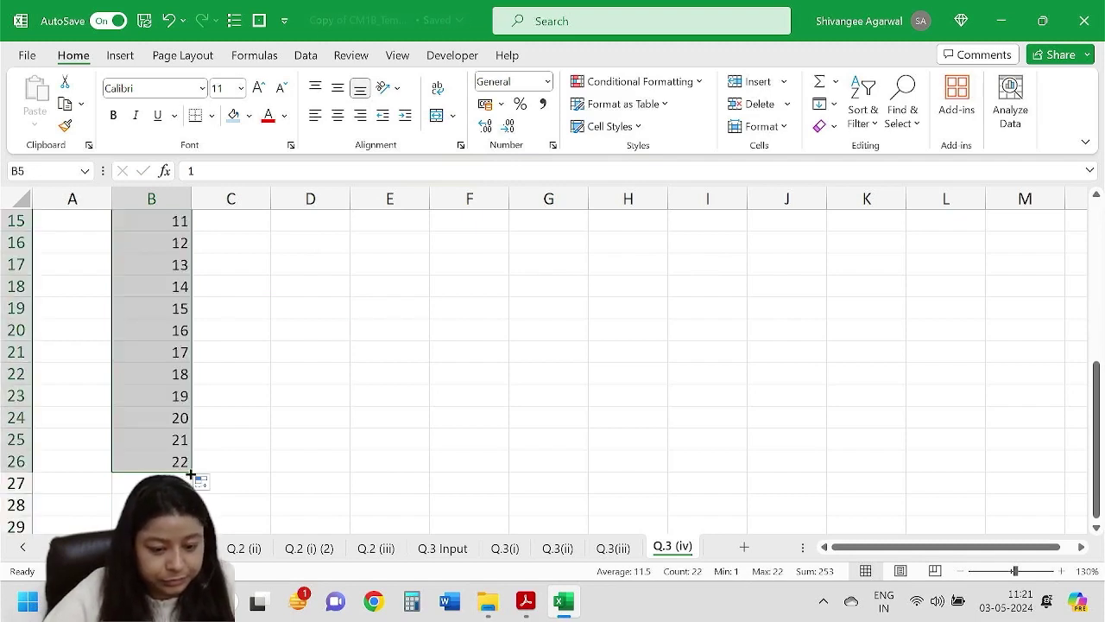
{"action": "left_click_drag", "start_coordinate": [192, 516], "coordinate": [208, 491]}
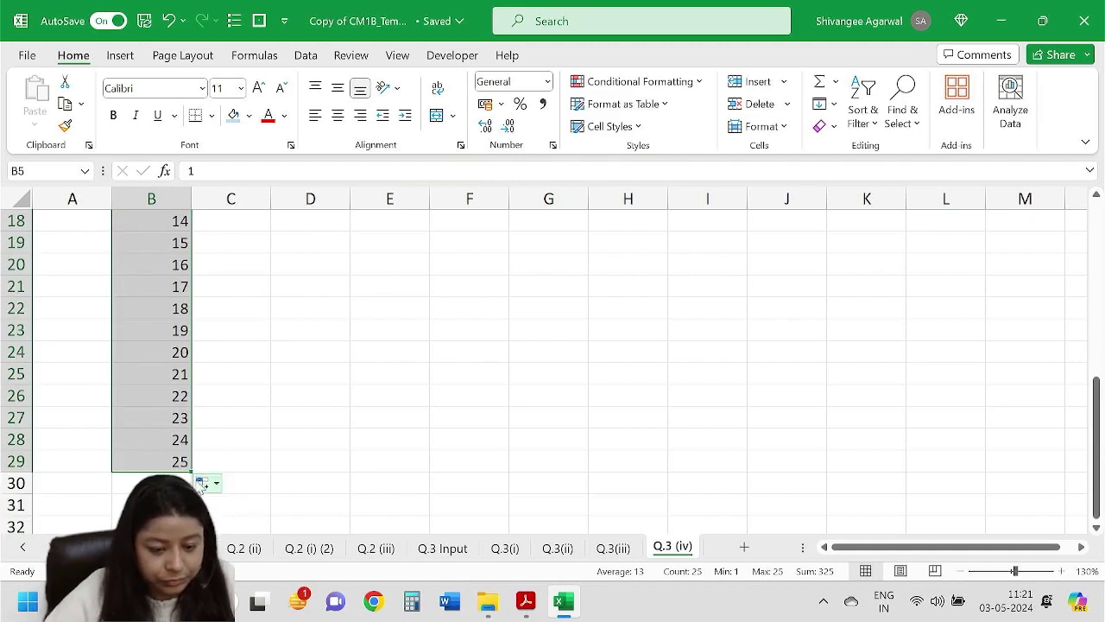
{"action": "scroll", "coordinate": [164, 303], "scroll_direction": "up", "scroll_amount": 6}
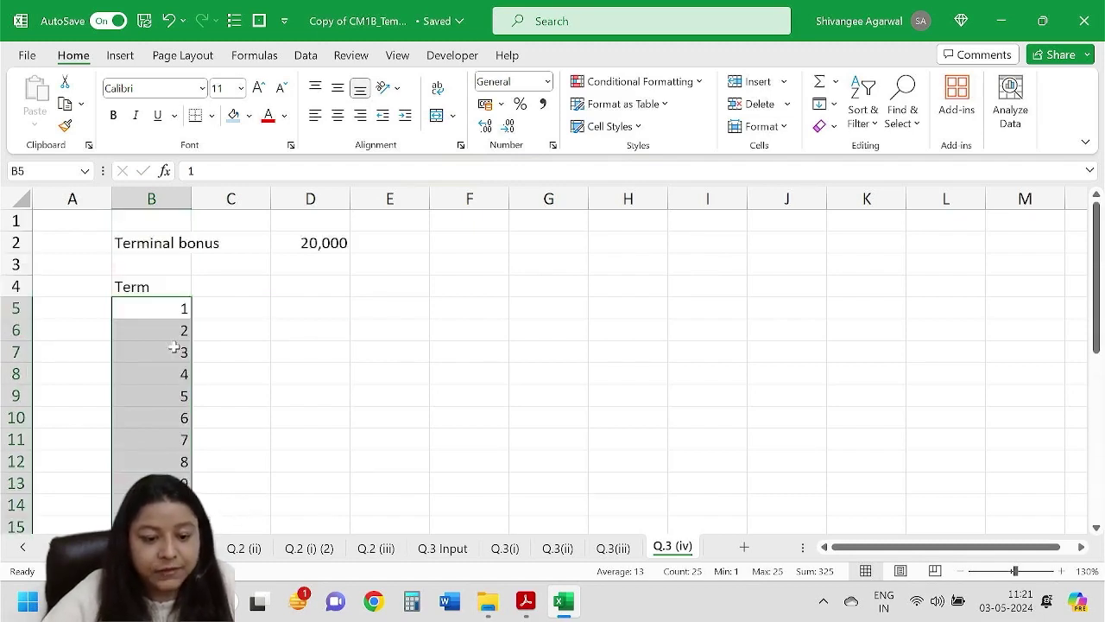
Shift the 1 to 25 Term series down one row and enter 0 in cell B5.
{"action": "left_click", "coordinate": [178, 307]}
{"action": "key", "text": "ctrl+shift+Down"}
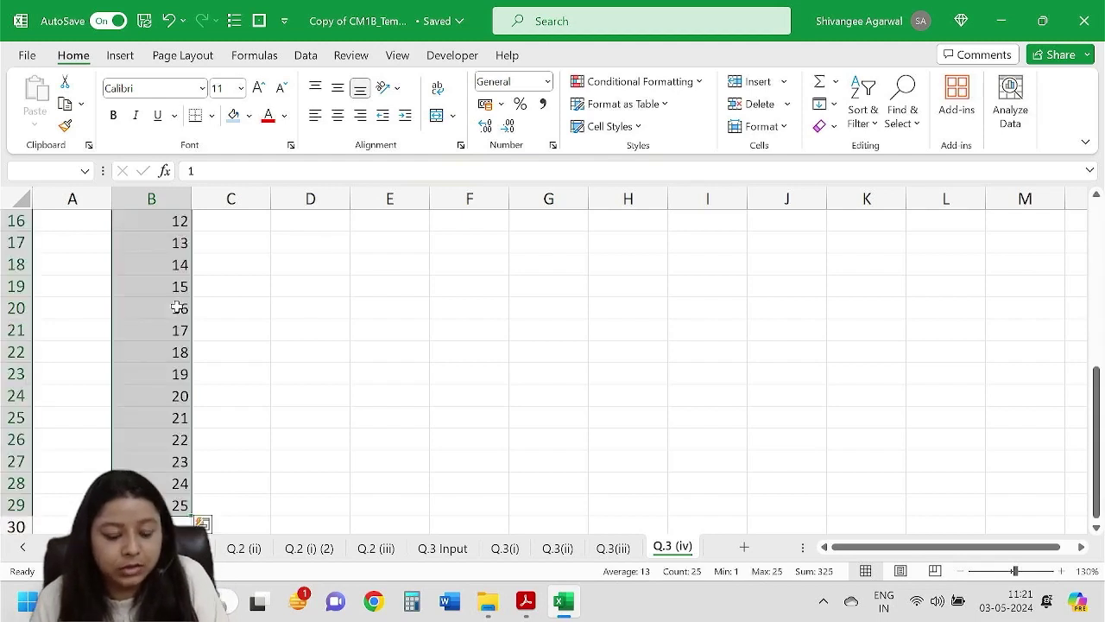
{"action": "scroll", "coordinate": [177, 307], "scroll_direction": "up", "scroll_amount": 5}
{"action": "left_click_drag", "start_coordinate": [177, 306], "coordinate": [177, 318]}
{"action": "left_click", "coordinate": [177, 307]}
{"action": "type", "text": "0"}
{"action": "key", "text": "Return"}
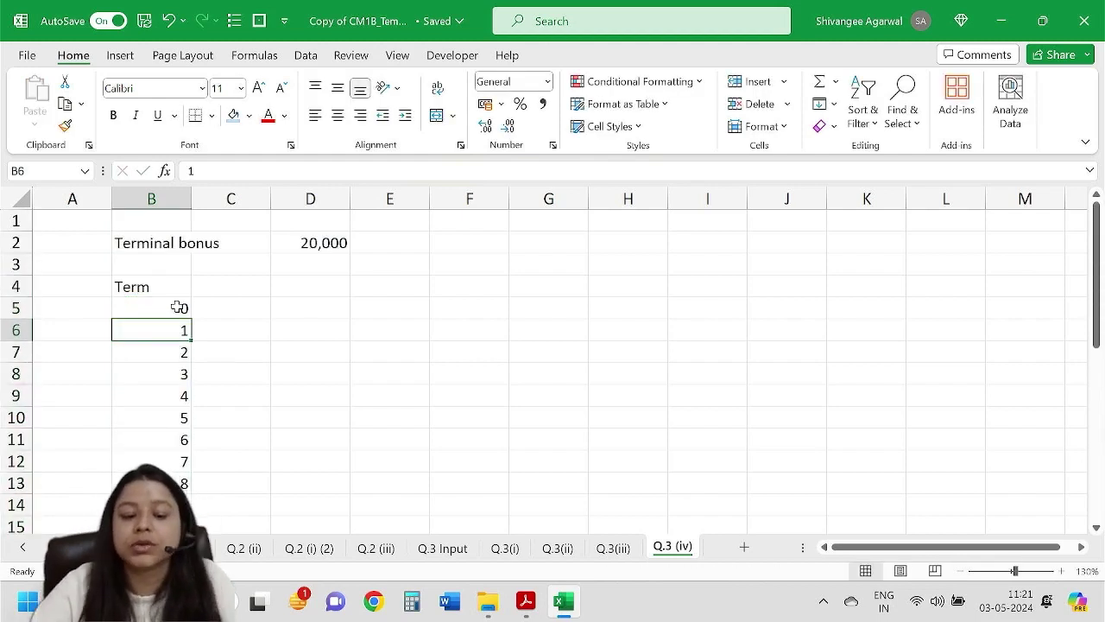
Enter the header 'Cash flows' in cell C4 beside the Term header.
{"action": "left_click", "coordinate": [187, 308]}
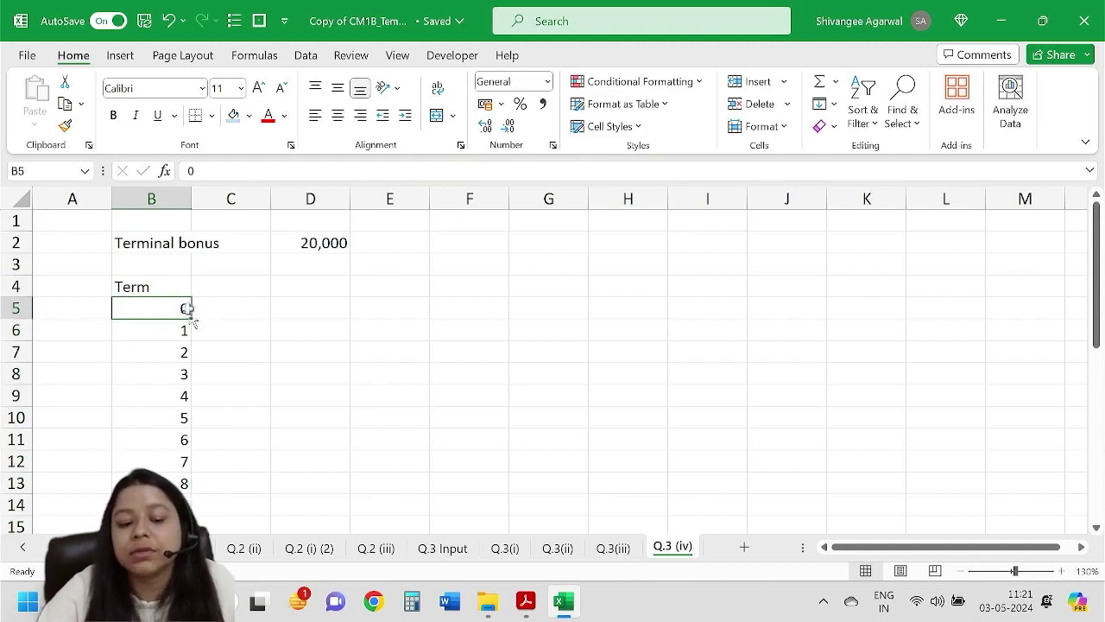
{"action": "left_click", "coordinate": [232, 293]}
{"action": "type", "text": "Cash flows"}
{"action": "key", "text": "Return"}
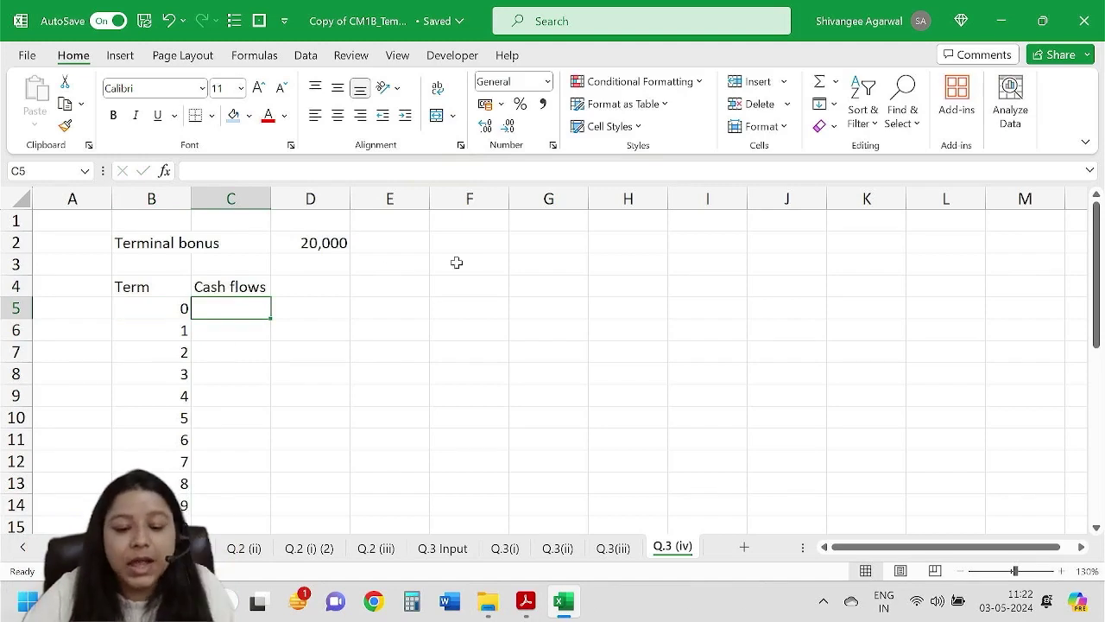
Label cell G2 'IRR' and enter a trial rate of 5% in H2.
{"action": "left_click", "coordinate": [505, 240]}
{"action": "left_click", "coordinate": [527, 247]}
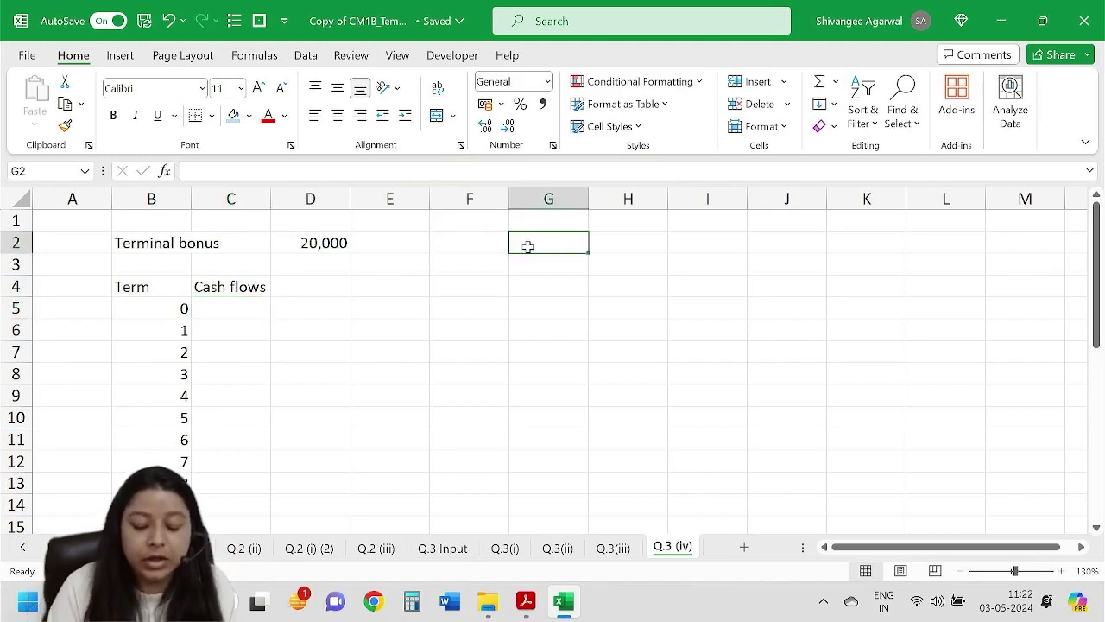
{"action": "type", "text": "IRR"}
{"action": "key", "text": "Tab"}
{"action": "type", "text": "5"}
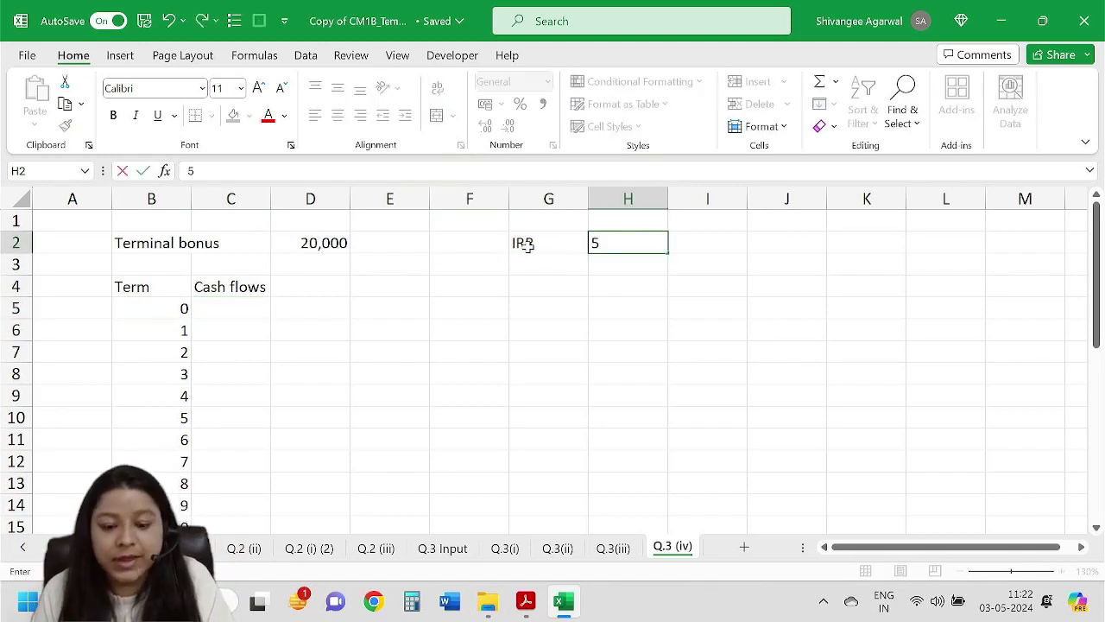
{"action": "type", "text": "%"}
{"action": "key", "text": "Return"}
Label cell G3 'V' and calculate the discount factor in H3 with the formula =1/(1+H2).
{"action": "key", "text": "Left"}
{"action": "type", "text": "V"}
{"action": "key", "text": "Tab"}
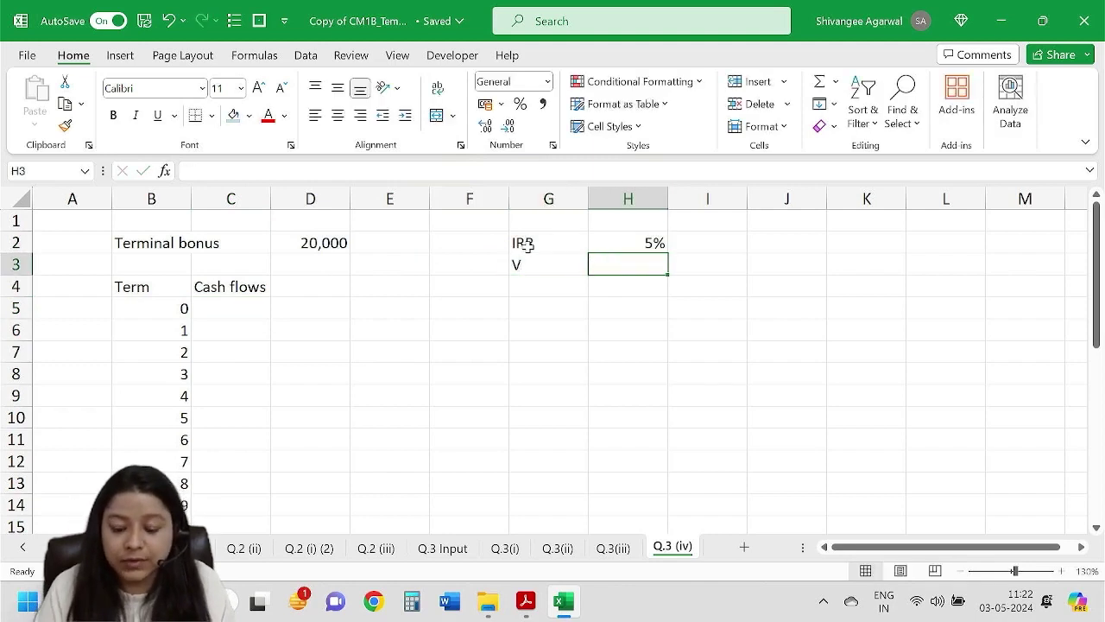
{"action": "type", "text": "=1"}
{"action": "type", "text": "/(1"}
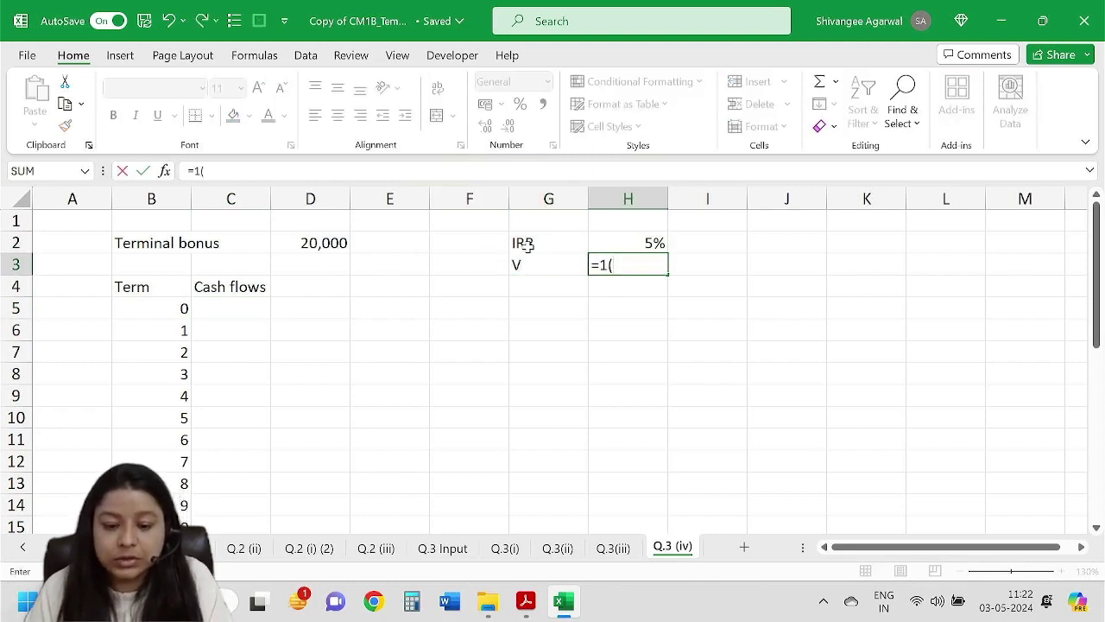
{"action": "type", "text": "+"}
{"action": "key", "text": "Up"}
{"action": "type", "text": ")"}
{"action": "key", "text": "Return"}
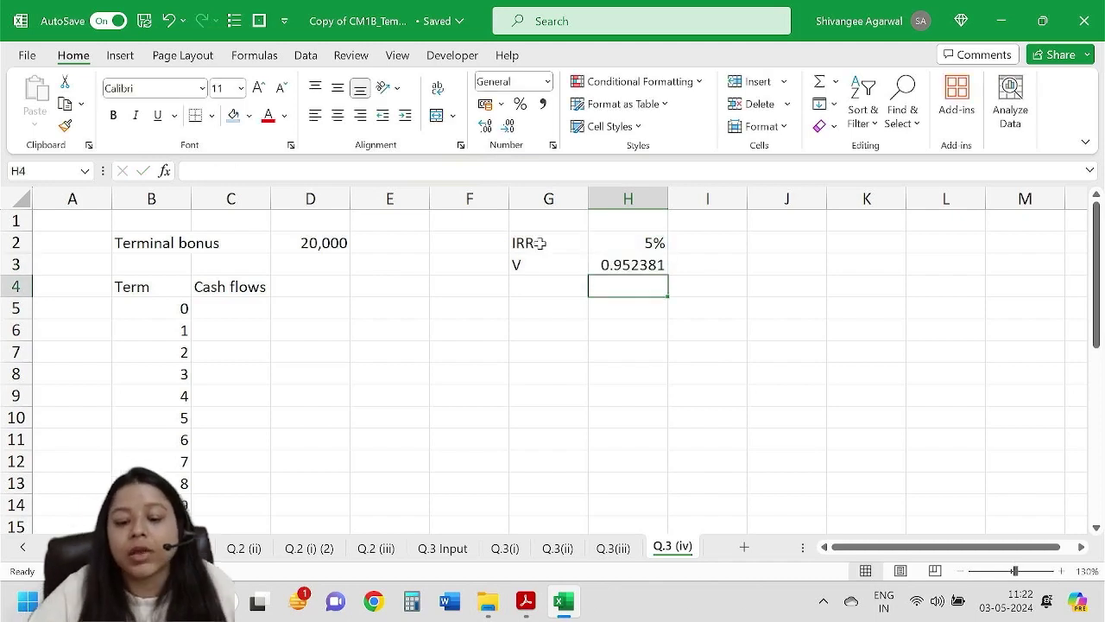
Enter the premium as a negative cash flow in C5, linked to $I$3 on sheet Q.3(i), and copy it down to C29.
{"action": "left_click", "coordinate": [618, 264]}
{"action": "left_click", "coordinate": [259, 290]}
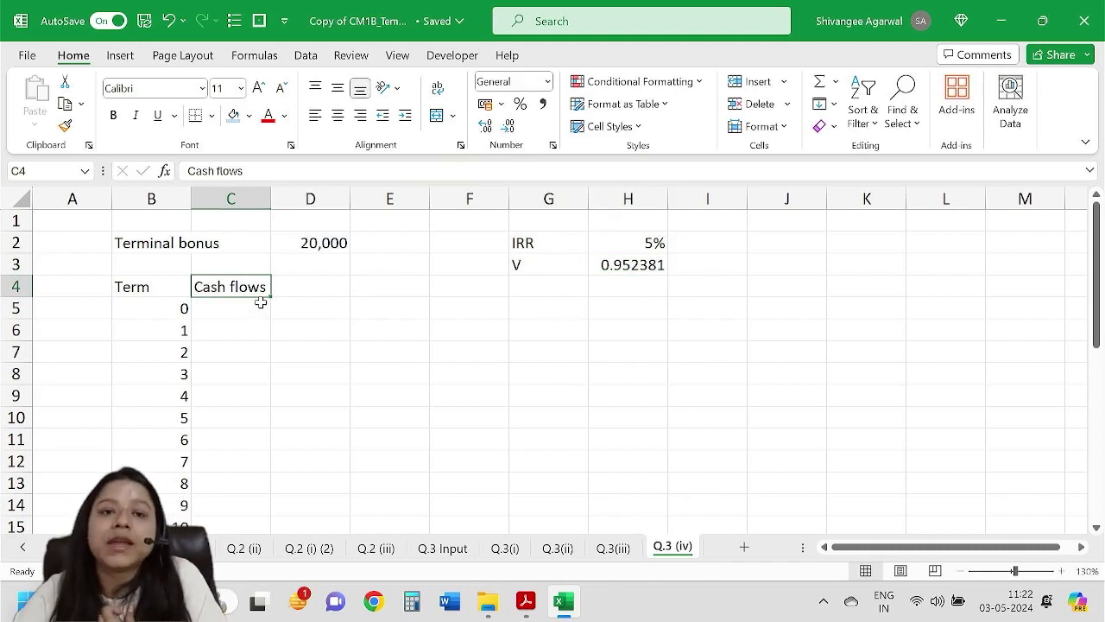
{"action": "left_click", "coordinate": [261, 304]}
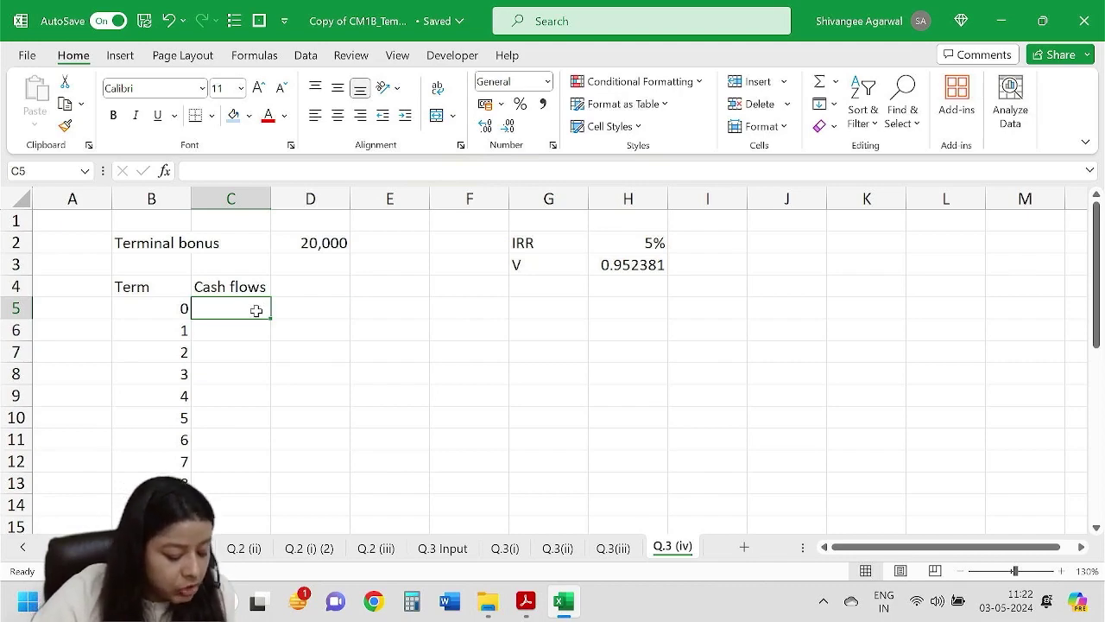
{"action": "type", "text": "-"}
{"action": "key", "text": "ctrl+Page_Up"}
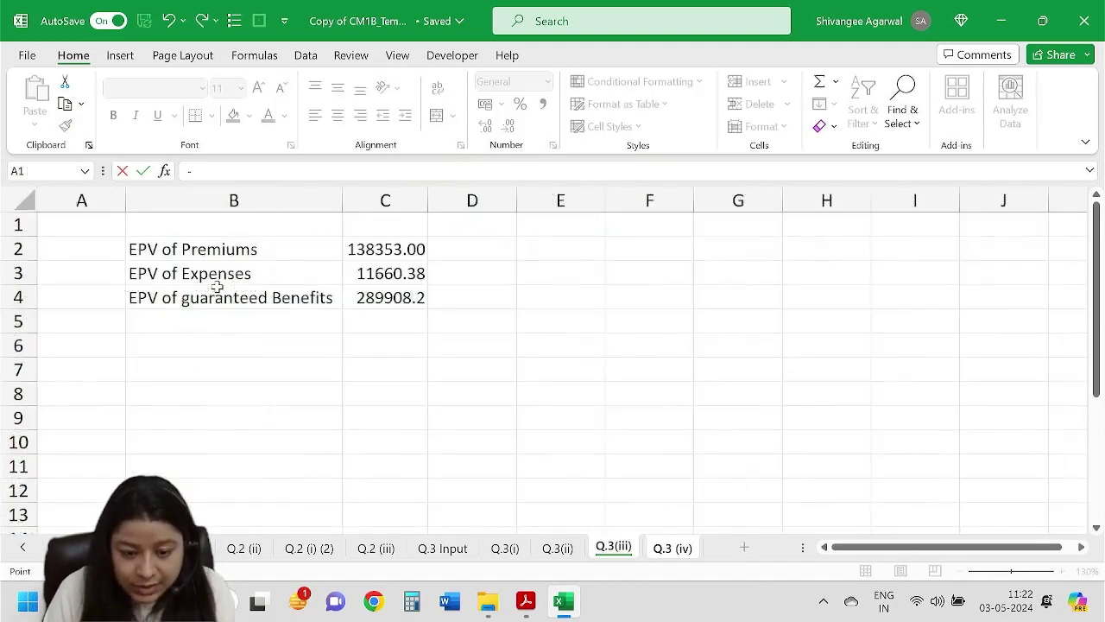
{"action": "key", "text": "ctrl+Page_Up"}
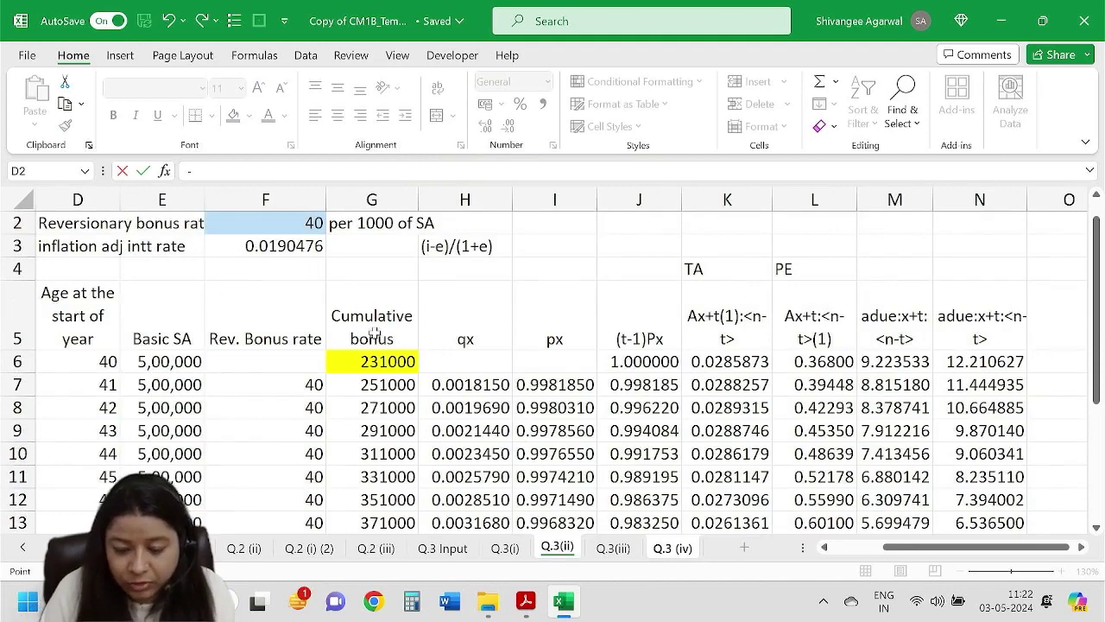
{"action": "key", "text": "ctrl+Page_Up"}
{"action": "left_click", "coordinate": [706, 270]}
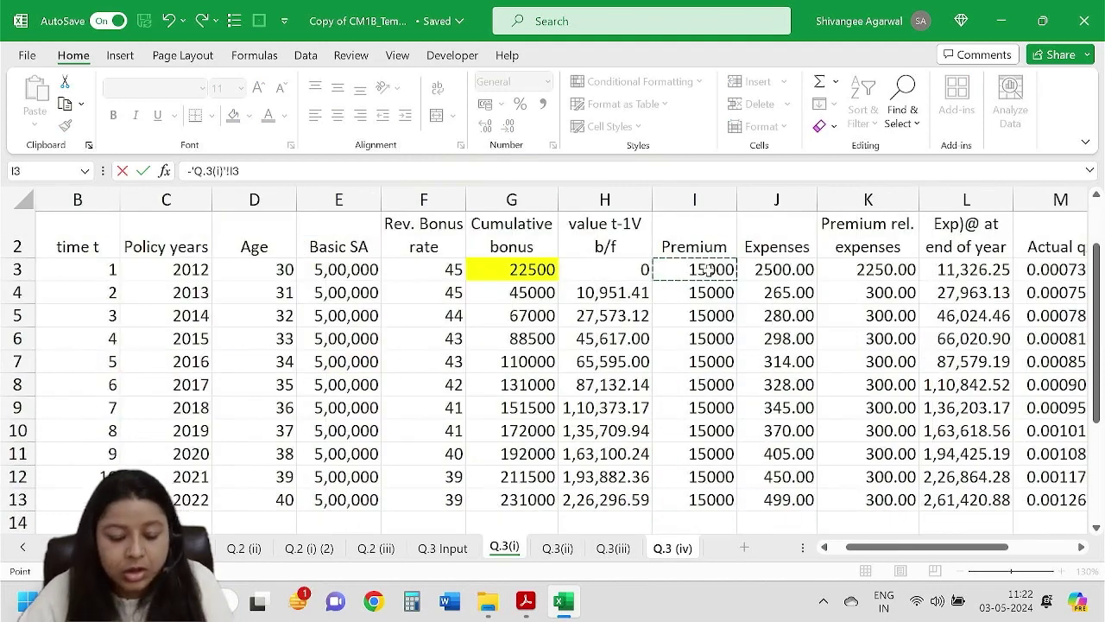
{"action": "key", "text": "Return"}
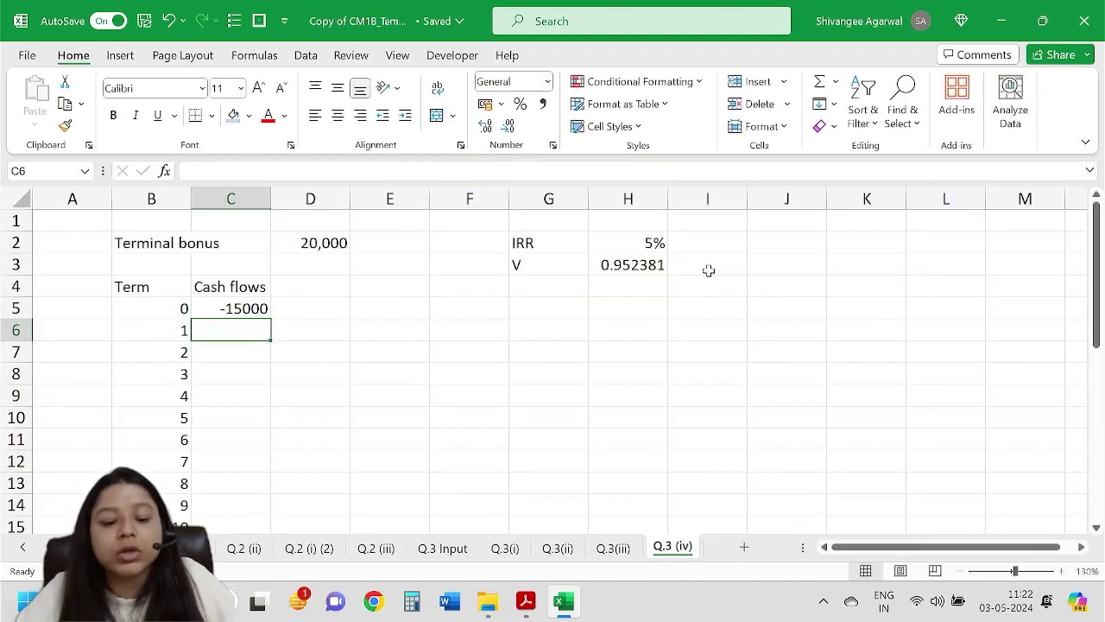
{"action": "left_click", "coordinate": [233, 308]}
{"action": "left_click_drag", "start_coordinate": [269, 318], "coordinate": [246, 489]}
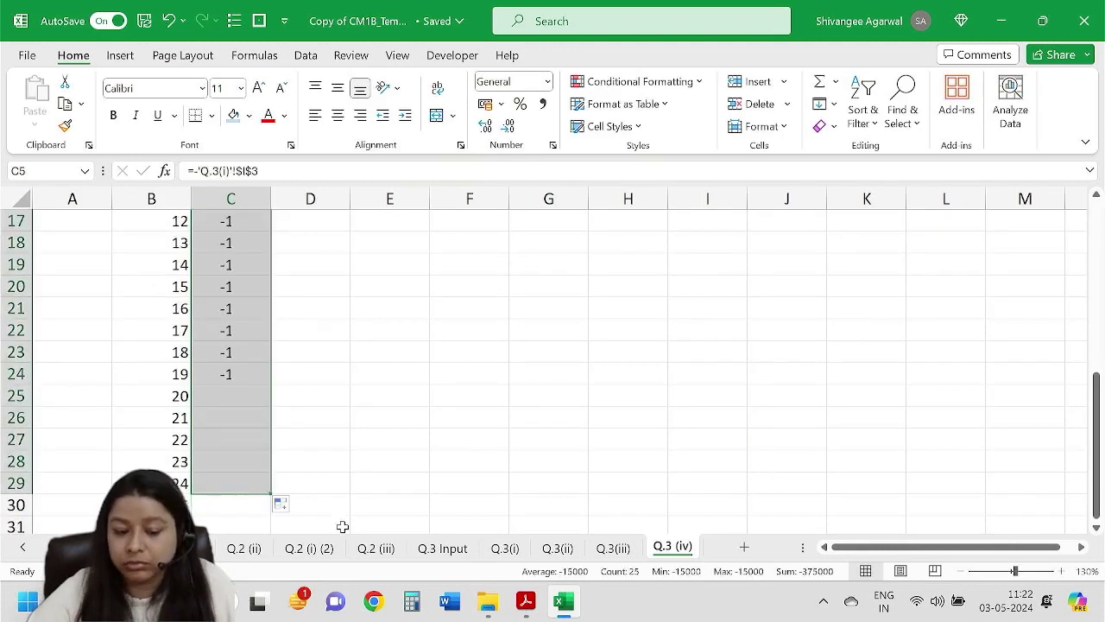
Rename the Term header in cell B4 as 'Time t'.
{"action": "scroll", "coordinate": [346, 489], "scroll_direction": "up", "scroll_amount": 5}
{"action": "left_click", "coordinate": [164, 267]}
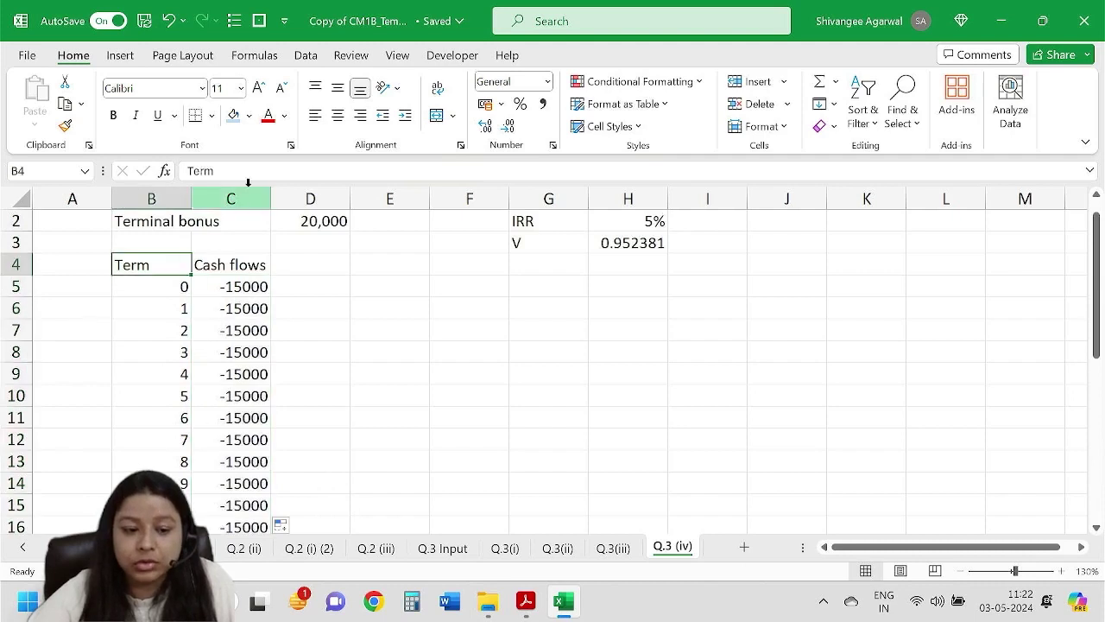
{"action": "double_click", "coordinate": [197, 171]}
{"action": "type", "text": "Time t"}
{"action": "key", "text": "Return"}
Start the time 25 cash flow formula in C30 with the final year's basic SA, cell E20 on sheet Q.3(ii).
{"action": "scroll", "coordinate": [276, 375], "scroll_direction": "down", "scroll_amount": 5}
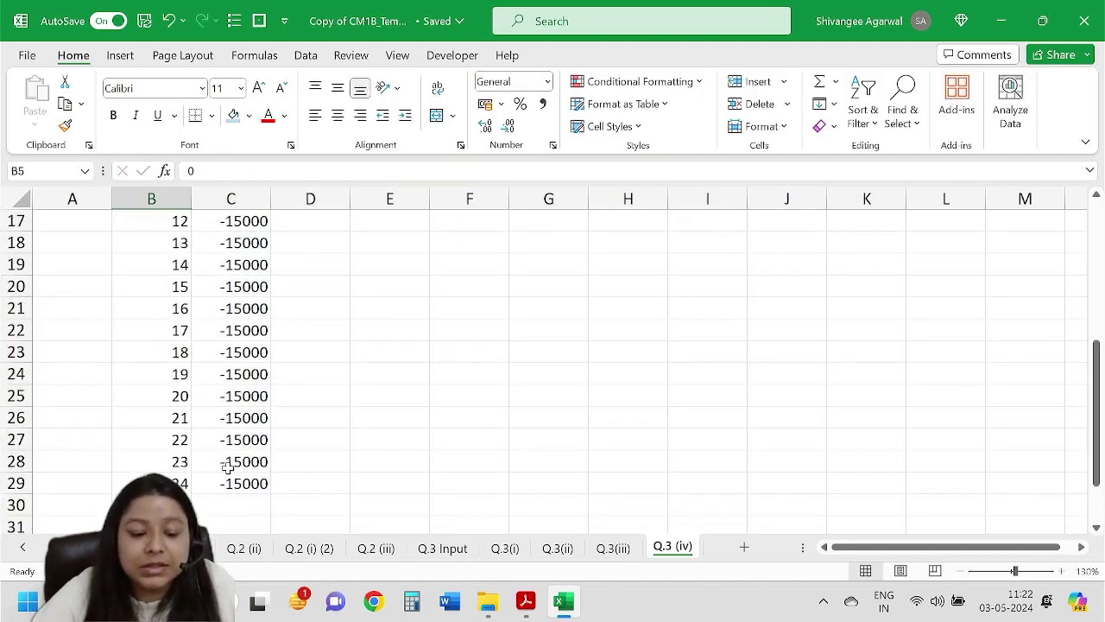
{"action": "scroll", "coordinate": [227, 467], "scroll_direction": "down", "scroll_amount": 1}
{"action": "left_click", "coordinate": [238, 417]}
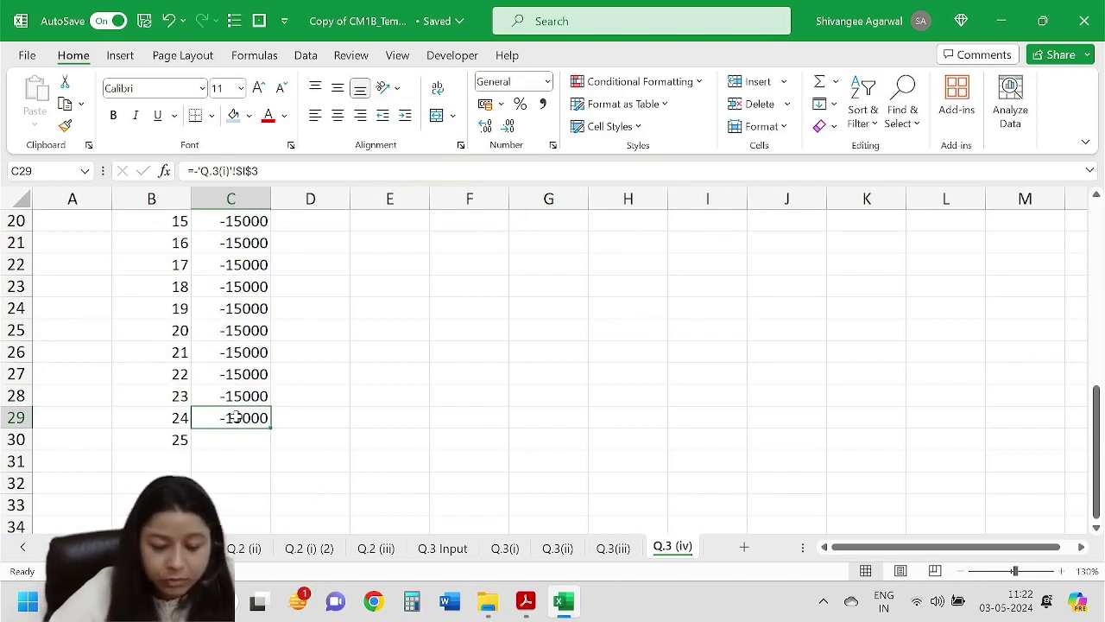
{"action": "left_click", "coordinate": [244, 442]}
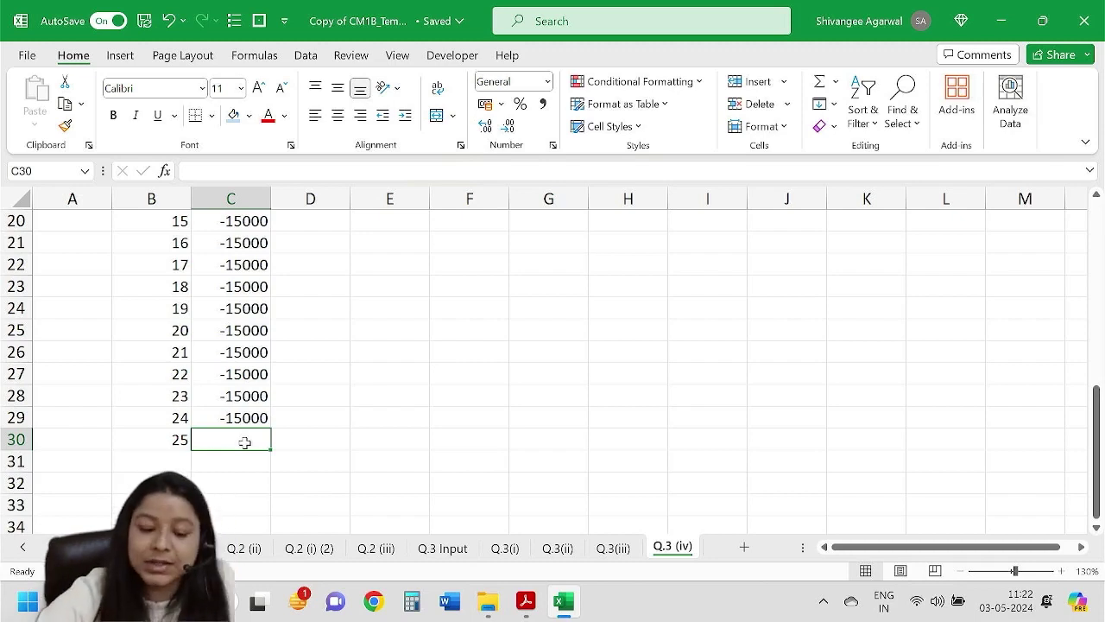
{"action": "type", "text": "+"}
{"action": "key", "text": "BackSpace"}
{"action": "type", "text": "="}
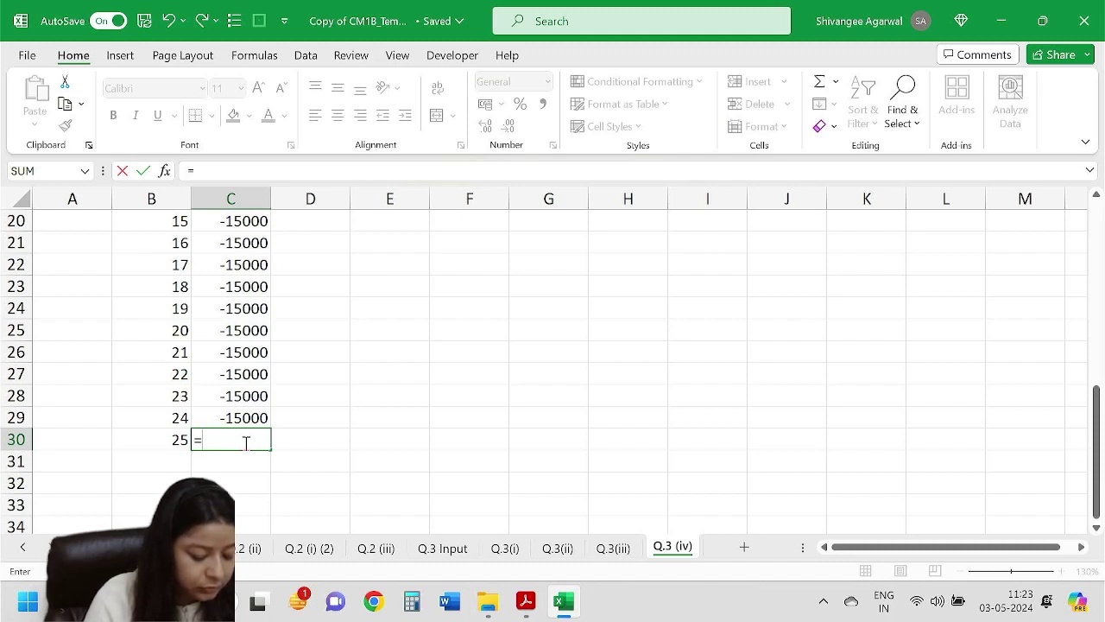
{"action": "left_click", "coordinate": [558, 549]}
{"action": "scroll", "coordinate": [460, 361], "scroll_direction": "down", "scroll_amount": 2}
{"action": "scroll", "coordinate": [461, 361], "scroll_direction": "up", "scroll_amount": 3}
{"action": "scroll", "coordinate": [194, 376], "scroll_direction": "down", "scroll_amount": 2}
{"action": "left_click", "coordinate": [161, 499]}
{"action": "left_click_drag", "start_coordinate": [910, 542], "coordinate": [859, 533]}
Add the final year's cumulative bonus, cell G20 on sheet Q.3(ii), to the C30 formula.
{"action": "type", "text": "+"}
{"action": "scroll", "coordinate": [644, 340], "scroll_direction": "up", "scroll_amount": 2}
{"action": "scroll", "coordinate": [644, 339], "scroll_direction": "down", "scroll_amount": 2}
{"action": "left_click", "coordinate": [635, 496]}
{"action": "scroll", "coordinate": [622, 405], "scroll_direction": "up", "scroll_amount": 3}
{"action": "scroll", "coordinate": [618, 476], "scroll_direction": "down", "scroll_amount": 3}
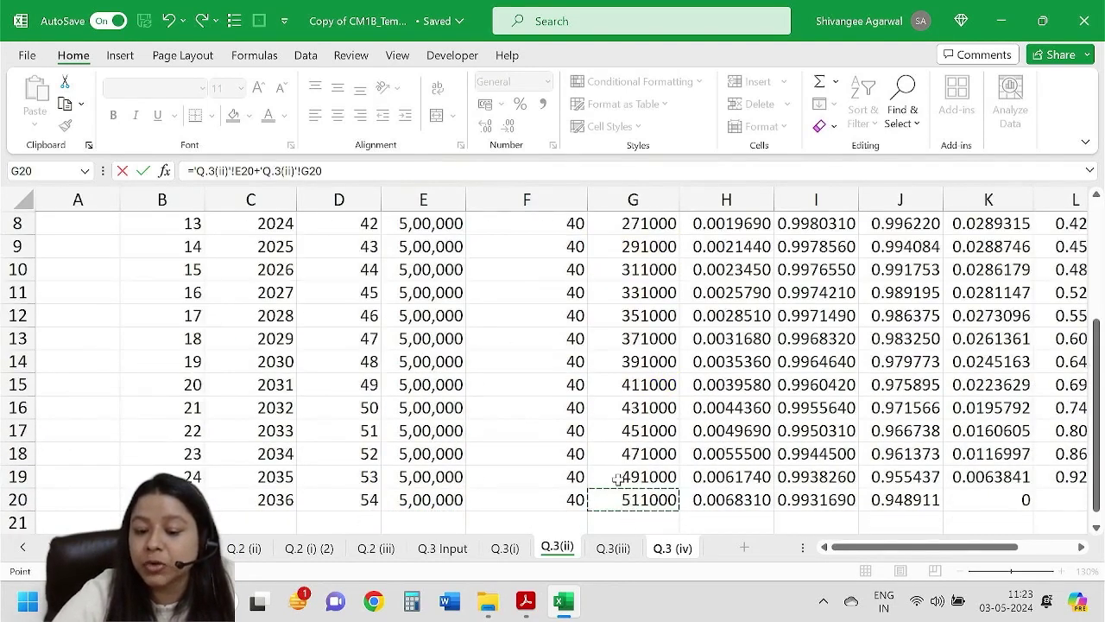
{"action": "scroll", "coordinate": [635, 380], "scroll_direction": "up", "scroll_amount": 3}
{"action": "scroll", "coordinate": [566, 431], "scroll_direction": "down", "scroll_amount": 3}
{"action": "scroll", "coordinate": [560, 507], "scroll_direction": "up", "scroll_amount": 2}
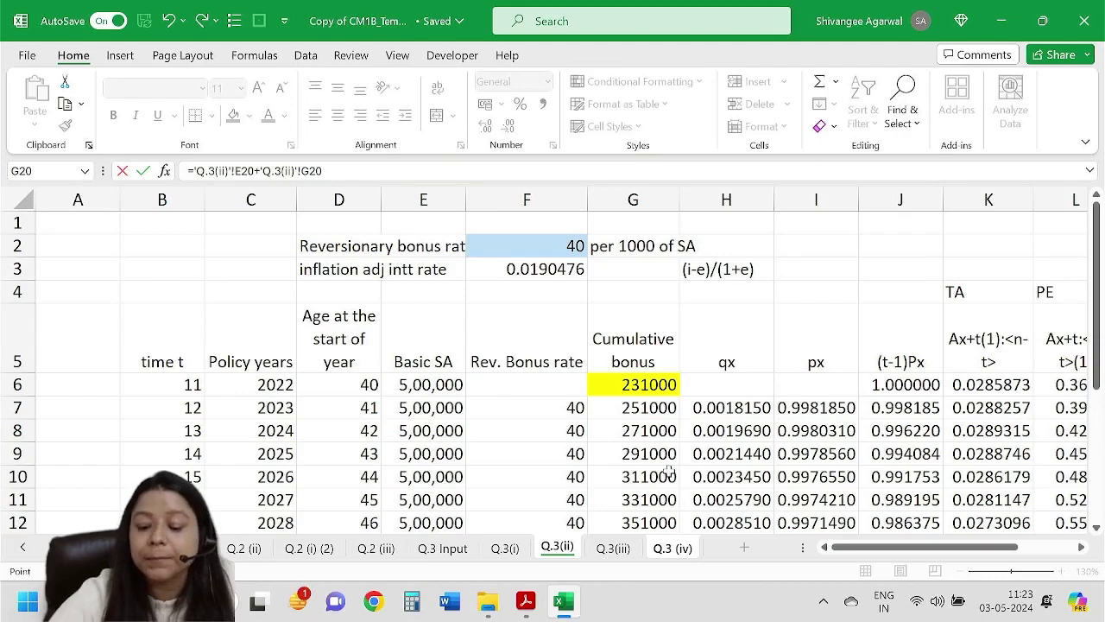
Add the terminal bonus from D2 on sheet Q.3 (iv) to complete the C30 formula.
{"action": "left_click", "coordinate": [673, 547]}
{"action": "scroll", "coordinate": [457, 308], "scroll_direction": "up", "scroll_amount": 6}
{"action": "left_click", "coordinate": [295, 242]}
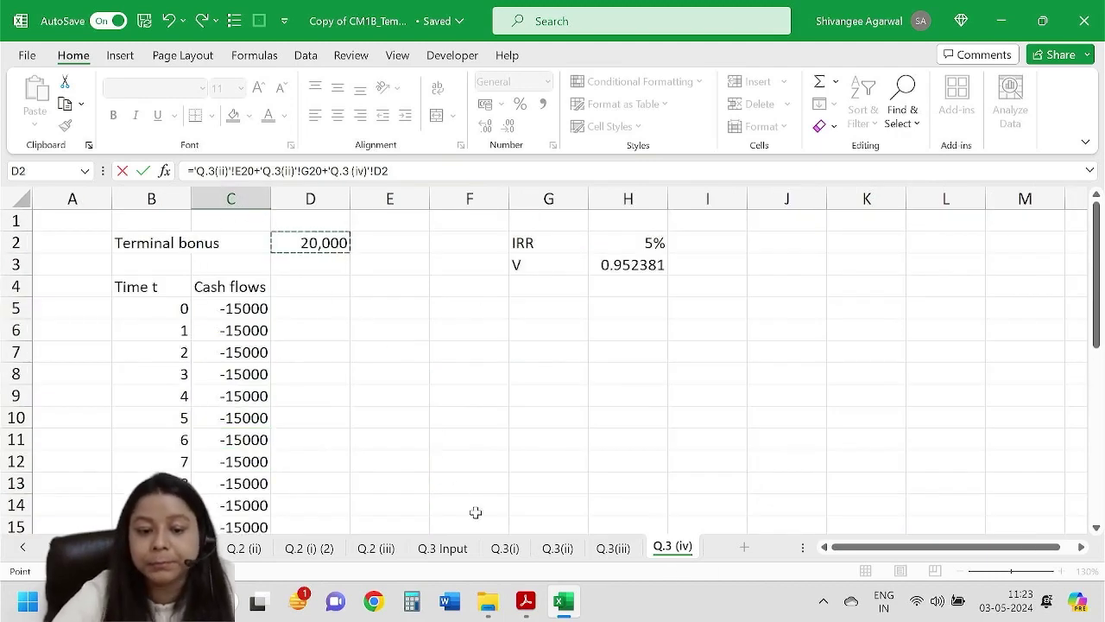
{"action": "key", "text": "Return"}
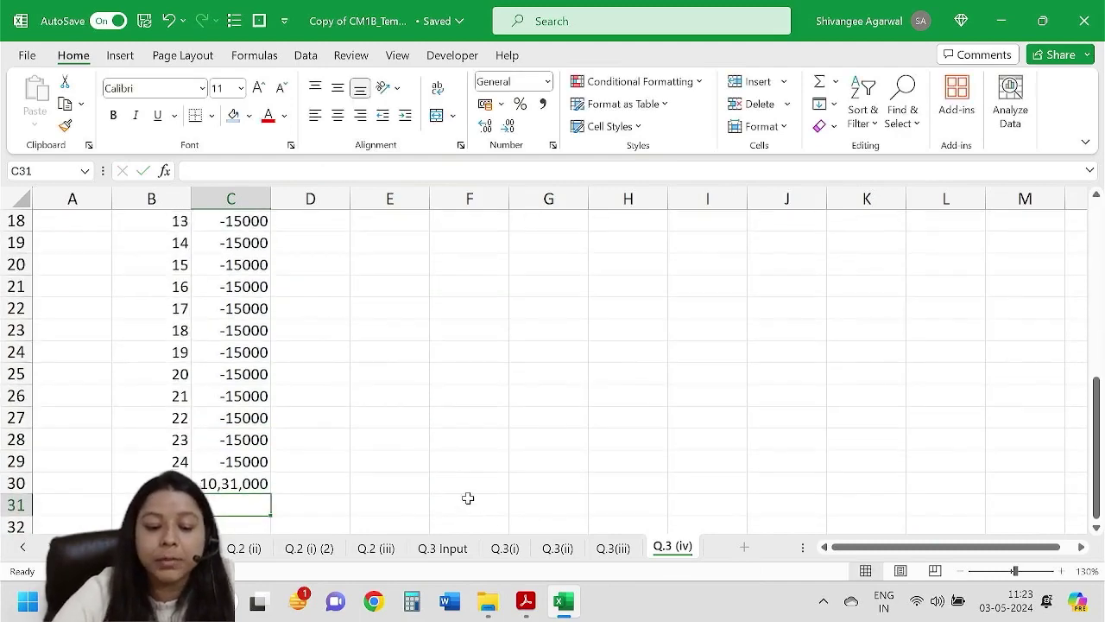
{"action": "left_click", "coordinate": [220, 417]}
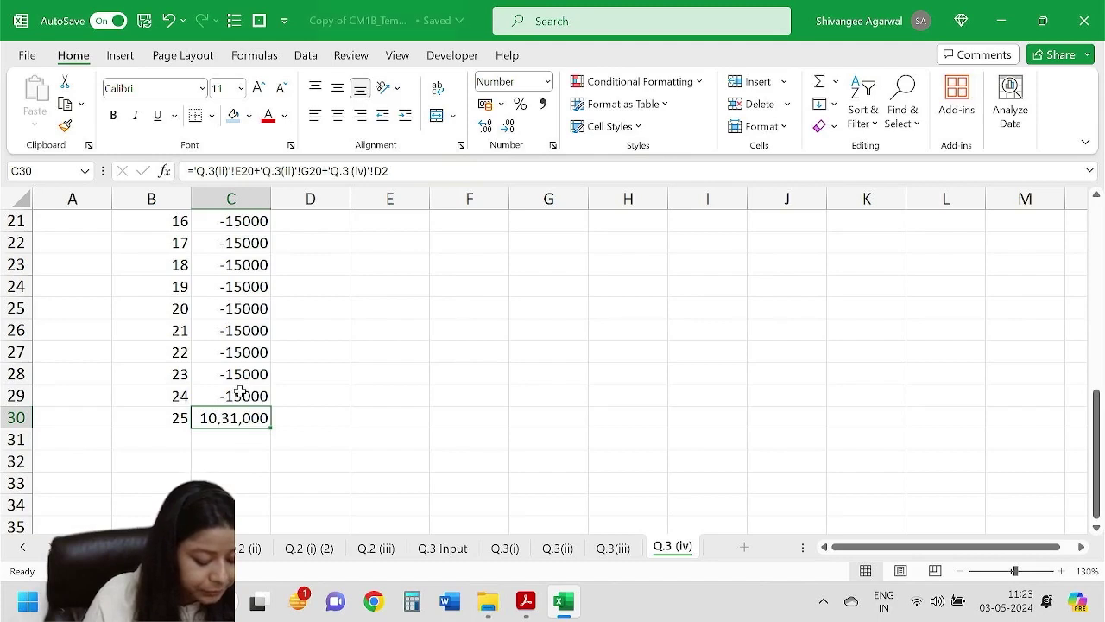
Enter the header 'PV' in cell D4 beside the Cash flows header.
{"action": "scroll", "coordinate": [240, 391], "scroll_direction": "up", "scroll_amount": 7}
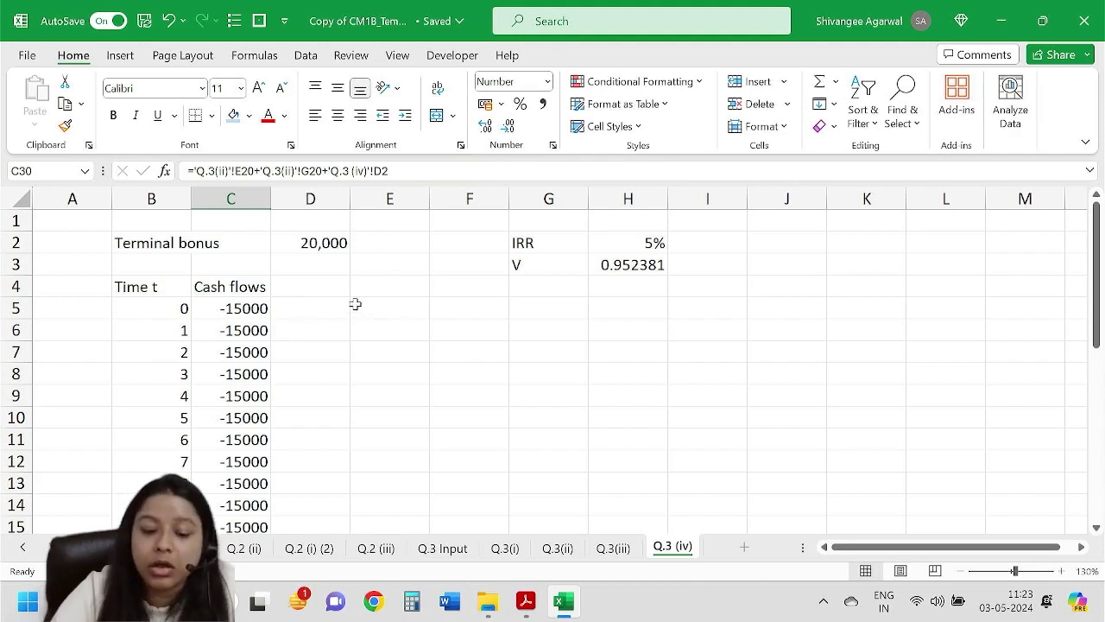
{"action": "left_click", "coordinate": [337, 292]}
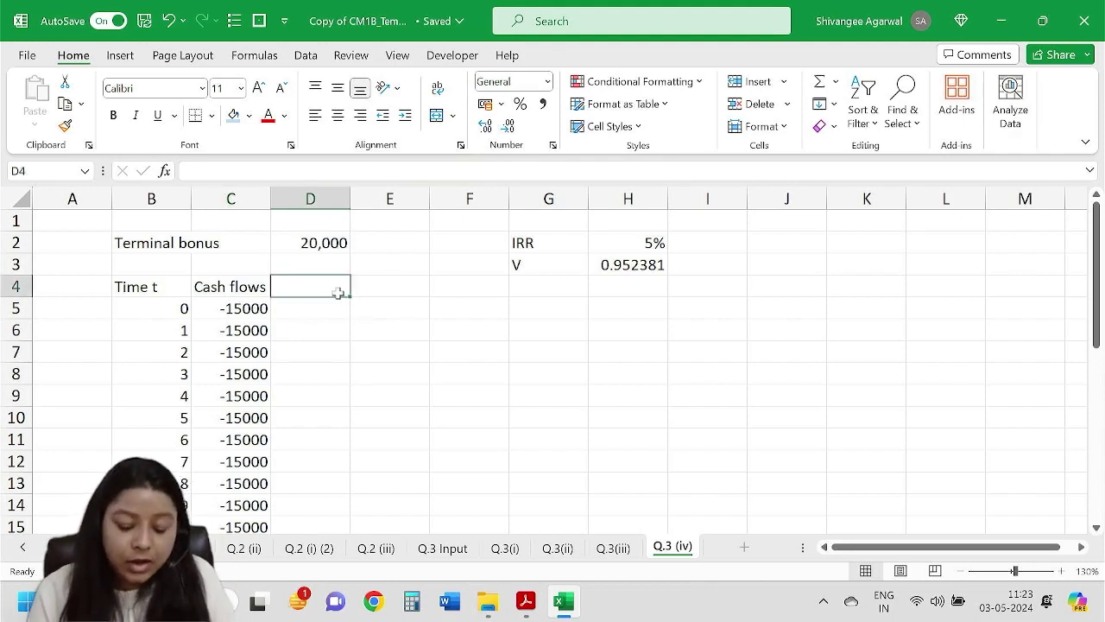
{"action": "type", "text": "PV"}
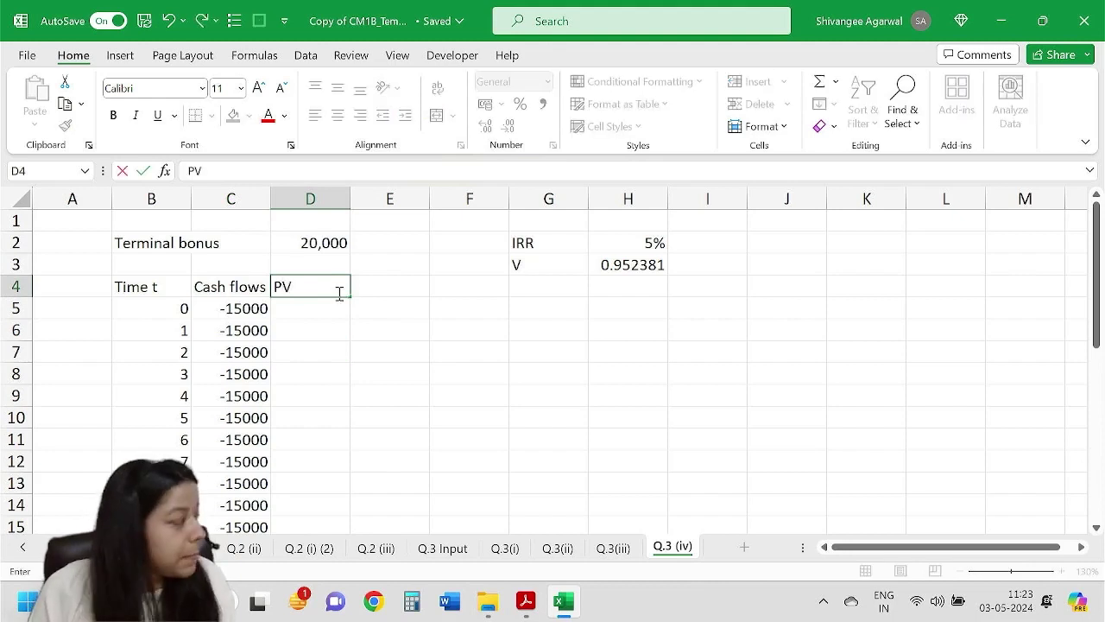
{"action": "key", "text": "Return"}
Calculate the present value of the time 0 cash flow in D5 with the formula =C5*$H$3^B5.
{"action": "type", "text": "="}
{"action": "key", "text": "Left"}
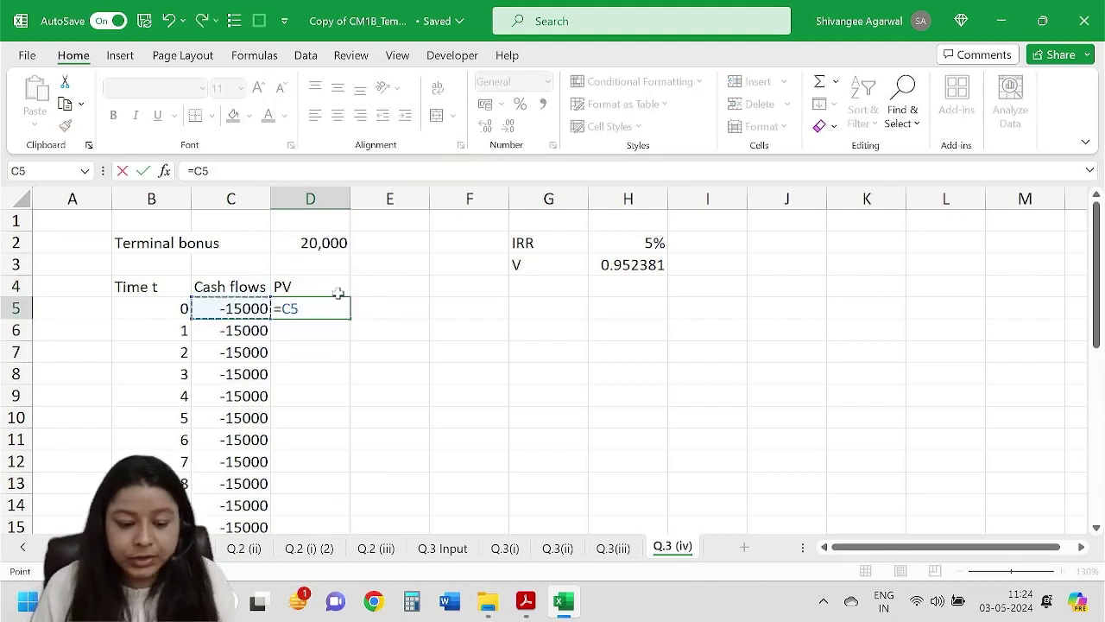
{"action": "type", "text": "*(1+"}
{"action": "key", "text": "BackSpace"}
{"action": "key", "text": "BackSpace"}
{"action": "key", "text": "BackSpace"}
{"action": "left_click", "coordinate": [625, 266]}
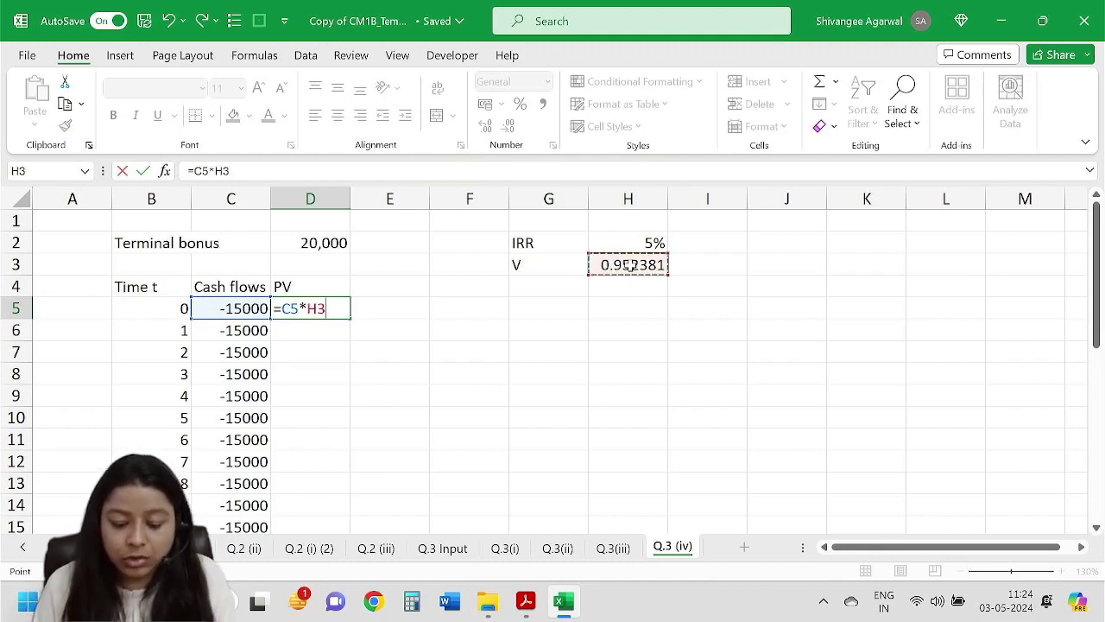
{"action": "key", "text": "F4"}
{"action": "type", "text": "^"}
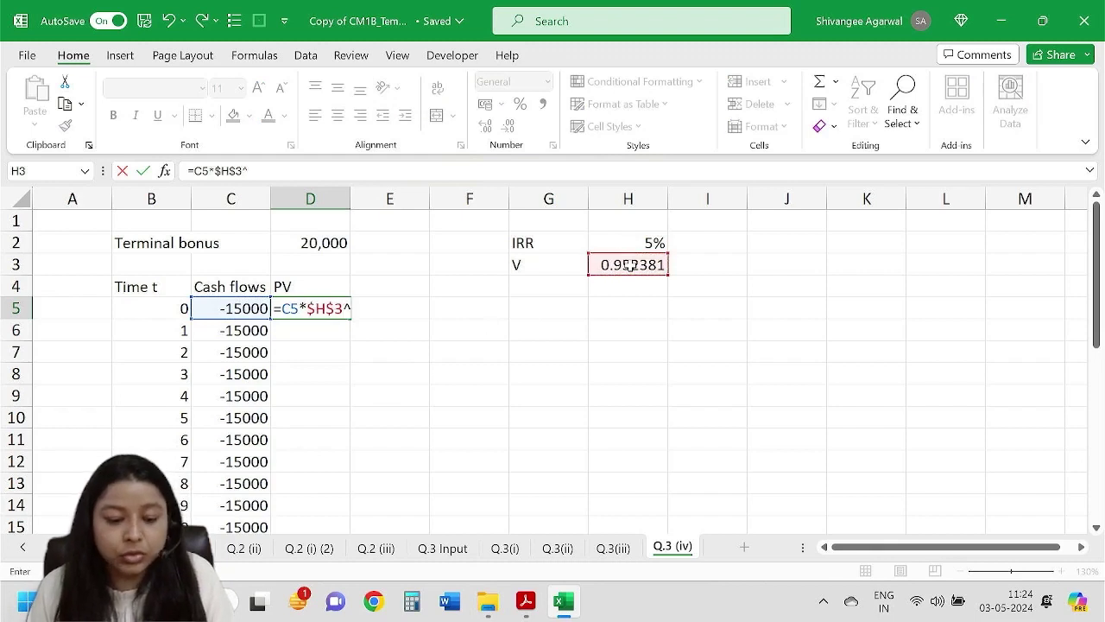
{"action": "key", "text": "Left"}
{"action": "key", "text": "Left"}
{"action": "key", "text": "Return"}
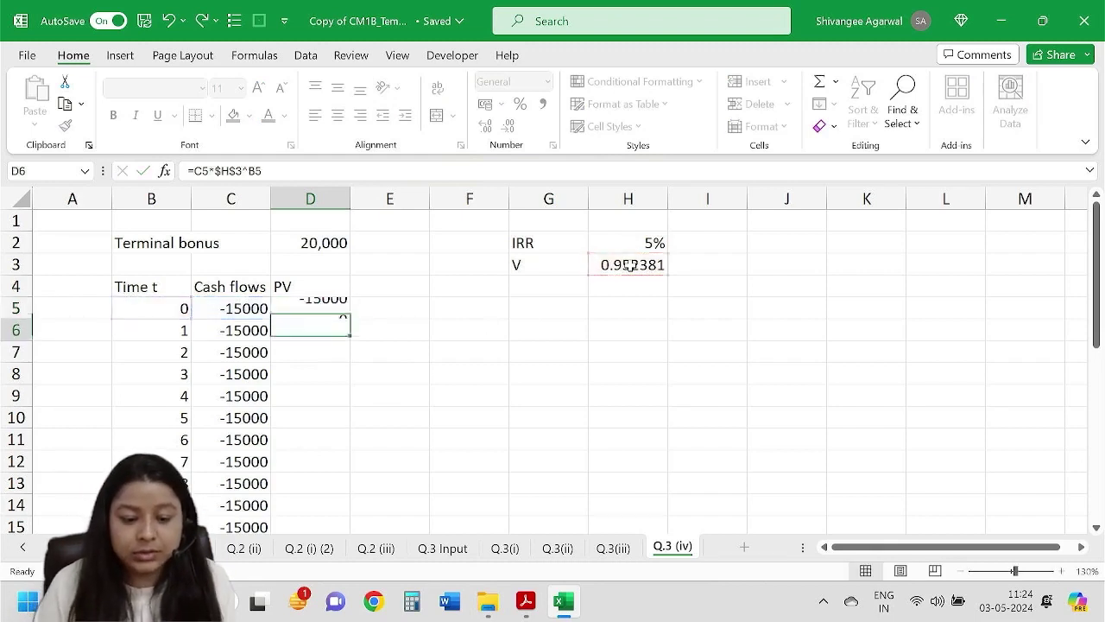
Copy the present value formula in D5 down to D30.
{"action": "left_click", "coordinate": [633, 265]}
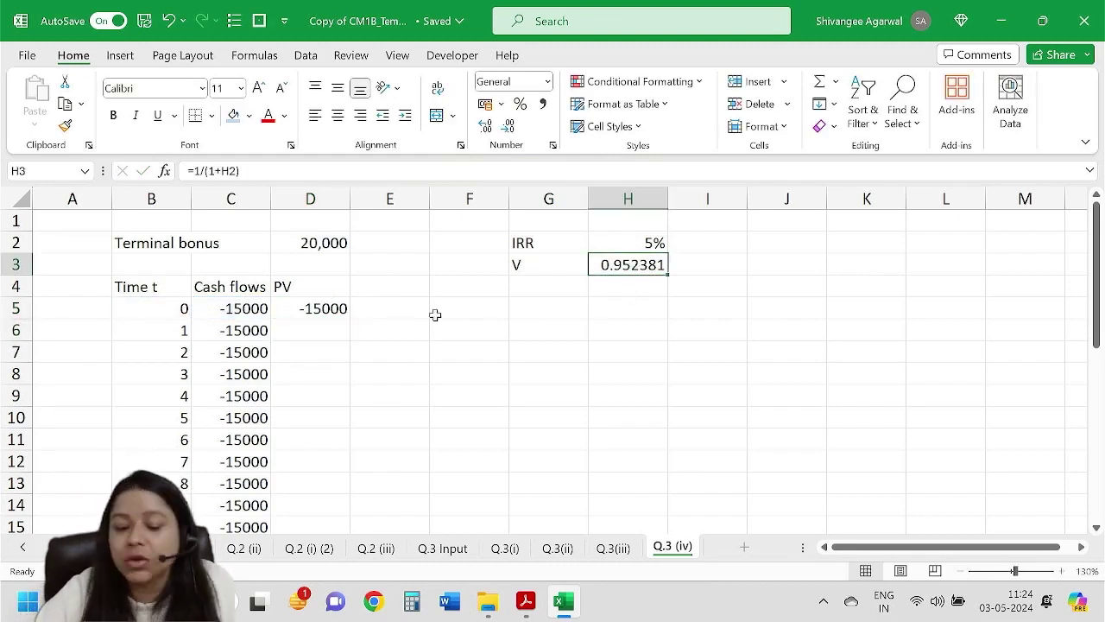
{"action": "left_click", "coordinate": [331, 308]}
{"action": "double_click", "coordinate": [350, 318]}
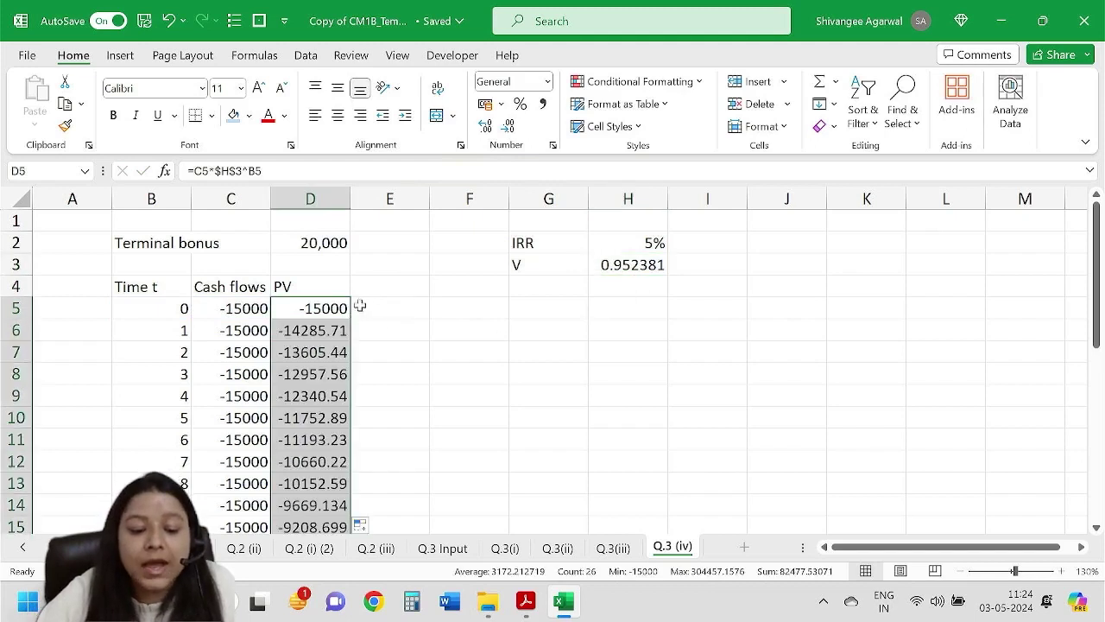
Label cell G5 'NPV' and total the present values in H5 with the formula =SUM(D5:D30).
{"action": "left_click", "coordinate": [537, 308]}
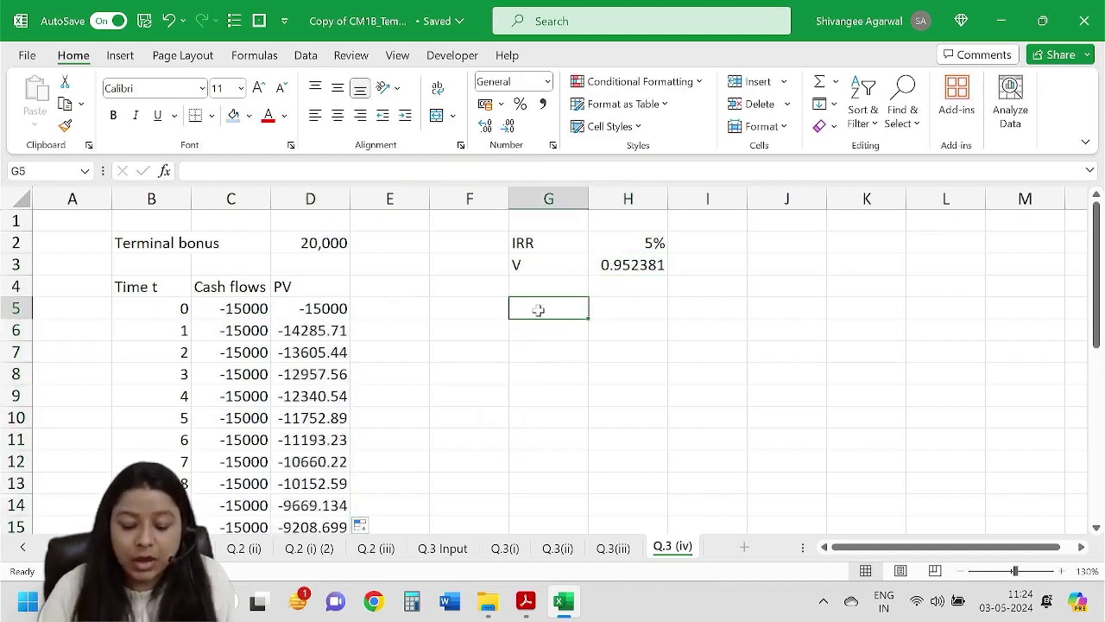
{"action": "type", "text": "NPV"}
{"action": "key", "text": "Tab"}
{"action": "type", "text": "="}
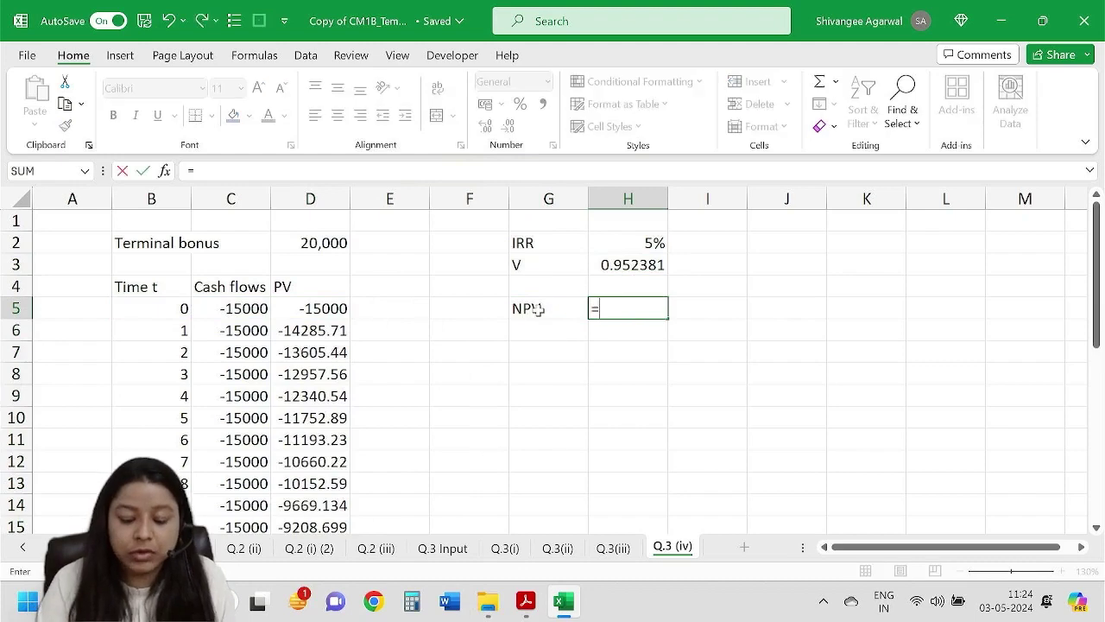
{"action": "type", "text": "sum("}
{"action": "key", "text": "Left"}
{"action": "key", "text": "Left"}
{"action": "key", "text": "Left"}
{"action": "key", "text": "Left"}
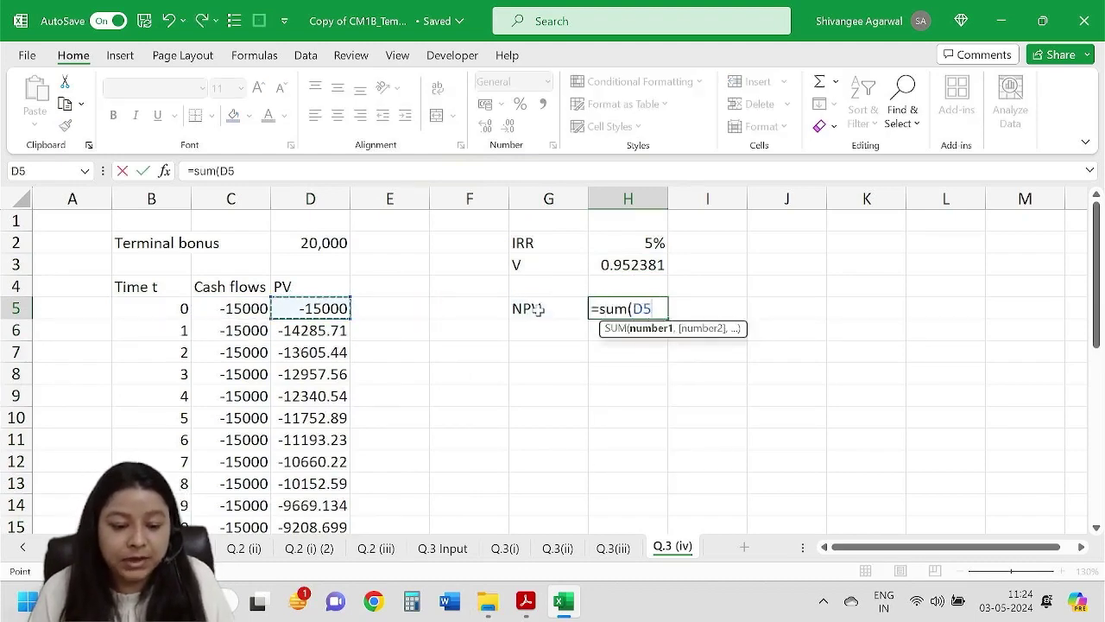
{"action": "key", "text": "ctrl+shift+Down"}
{"action": "type", "text": ")"}
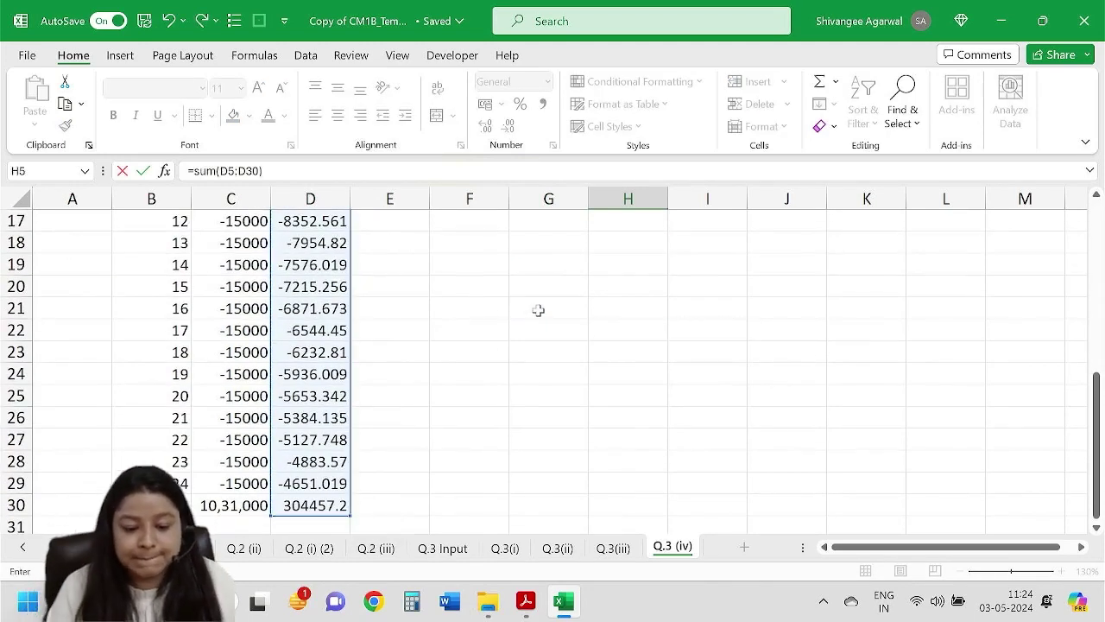
{"action": "key", "text": "Return"}
{"action": "scroll", "coordinate": [538, 310], "scroll_direction": "up", "scroll_amount": 2}
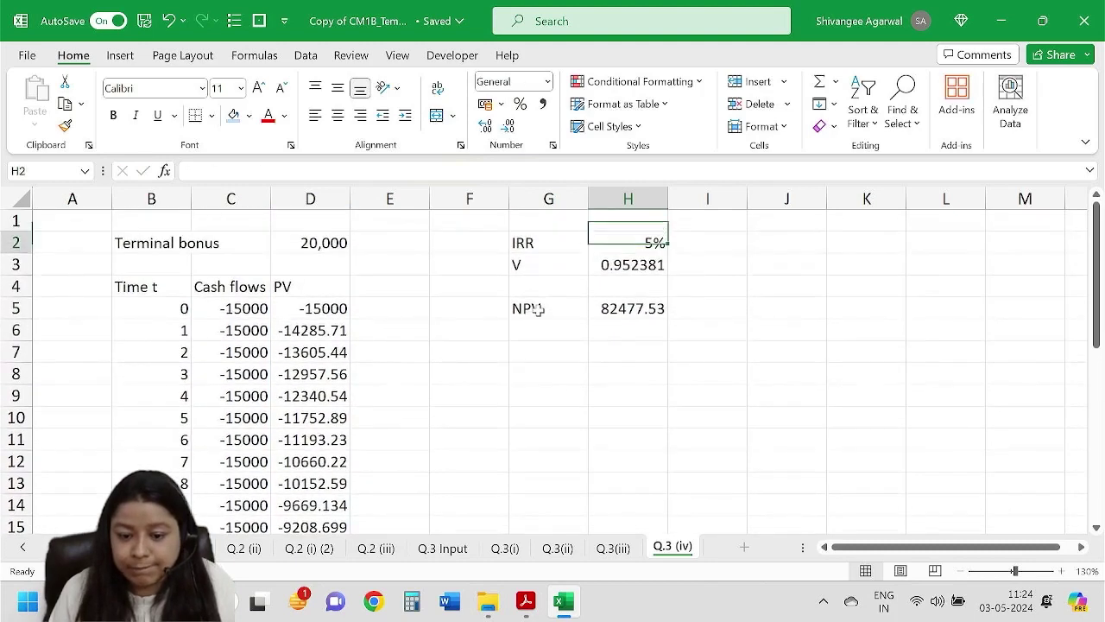
{"action": "key", "text": "Up"}
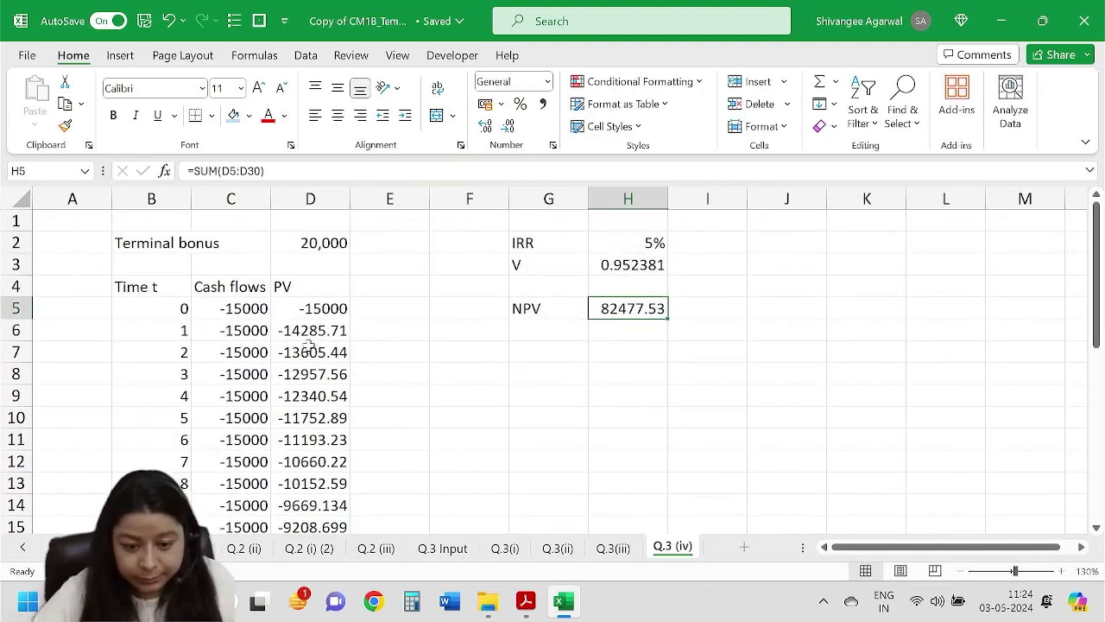
Format the PV column from D30 up to its header to show one decimal place.
{"action": "scroll", "coordinate": [325, 361], "scroll_direction": "down", "scroll_amount": 8}
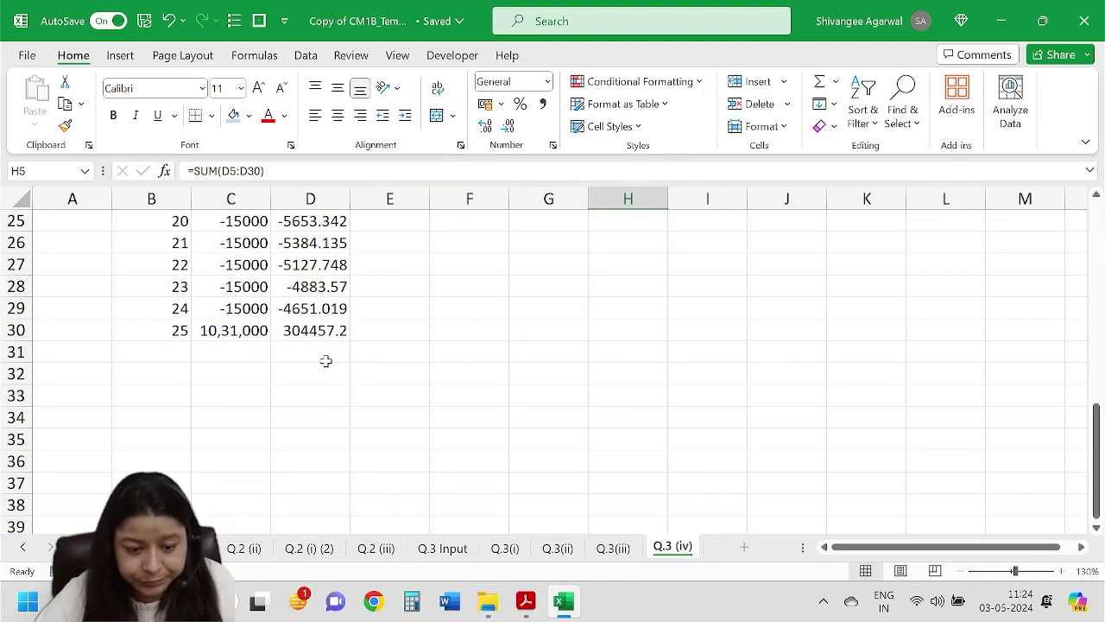
{"action": "left_click", "coordinate": [325, 337]}
{"action": "key", "text": "ctrl+shift+Up"}
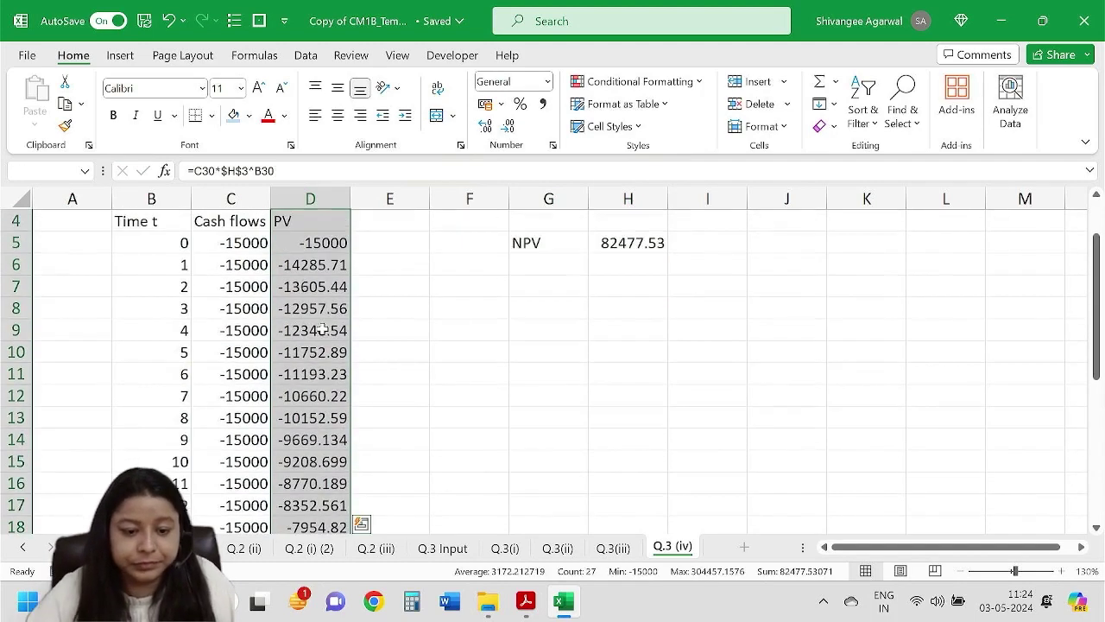
{"action": "left_click", "coordinate": [486, 127]}
{"action": "left_click", "coordinate": [485, 127]}
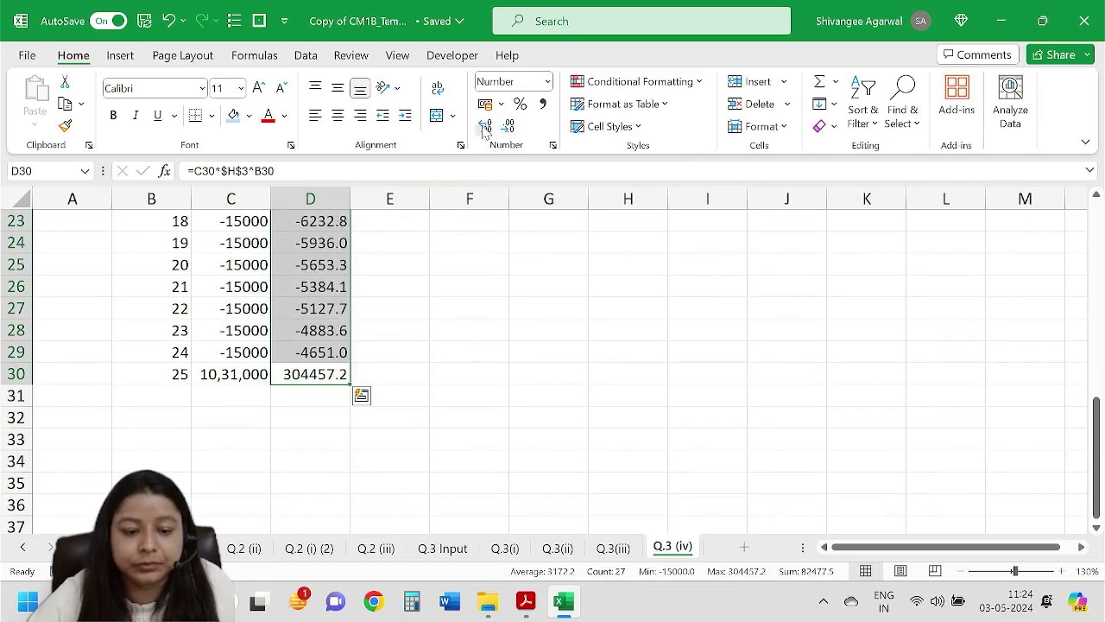
Increase the PV column's number format to two decimal places.
{"action": "left_click", "coordinate": [485, 126]}
{"action": "scroll", "coordinate": [494, 308], "scroll_direction": "up", "scroll_amount": 7}
{"action": "left_click", "coordinate": [306, 336]}
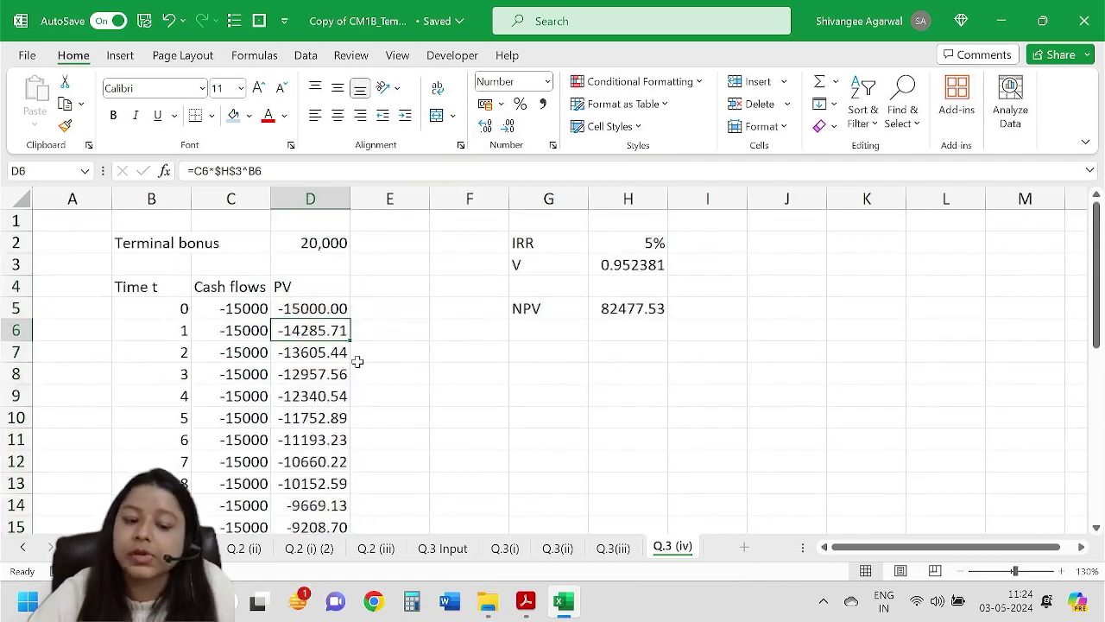
Run Goal Seek to bring the NPV in H5 to 0 by changing the IRR in H2.
{"action": "left_click", "coordinate": [660, 312]}
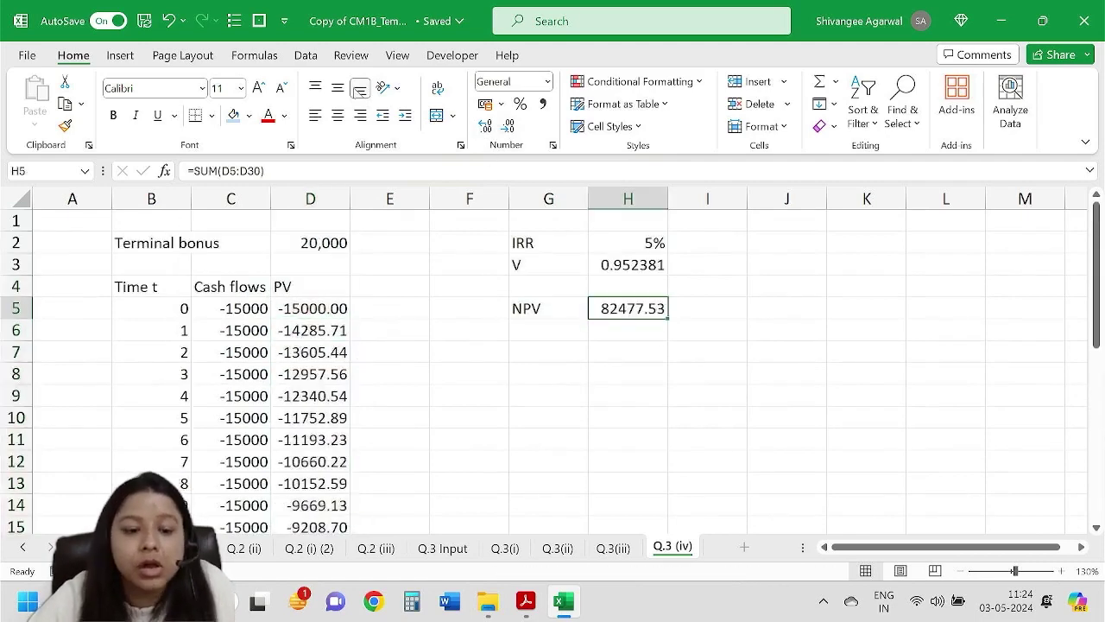
{"action": "left_click", "coordinate": [304, 55]}
{"action": "left_click", "coordinate": [810, 111]}
{"action": "left_click", "coordinate": [844, 170]}
{"action": "type", "text": "0"}
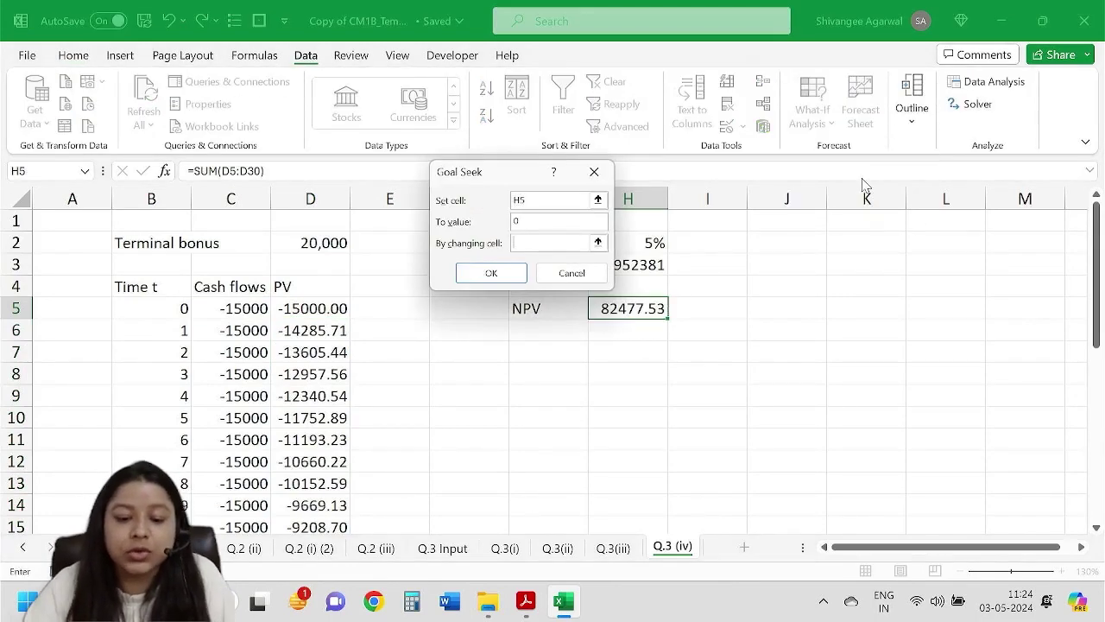
{"action": "left_click", "coordinate": [640, 244]}
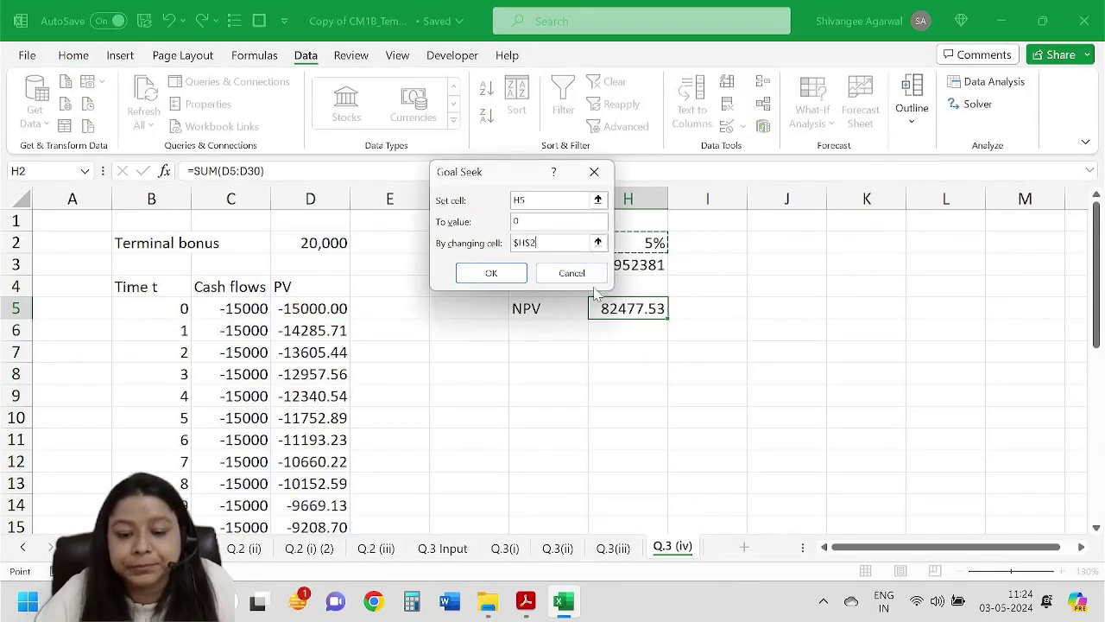
{"action": "left_click", "coordinate": [492, 273]}
{"action": "left_click", "coordinate": [523, 270]}
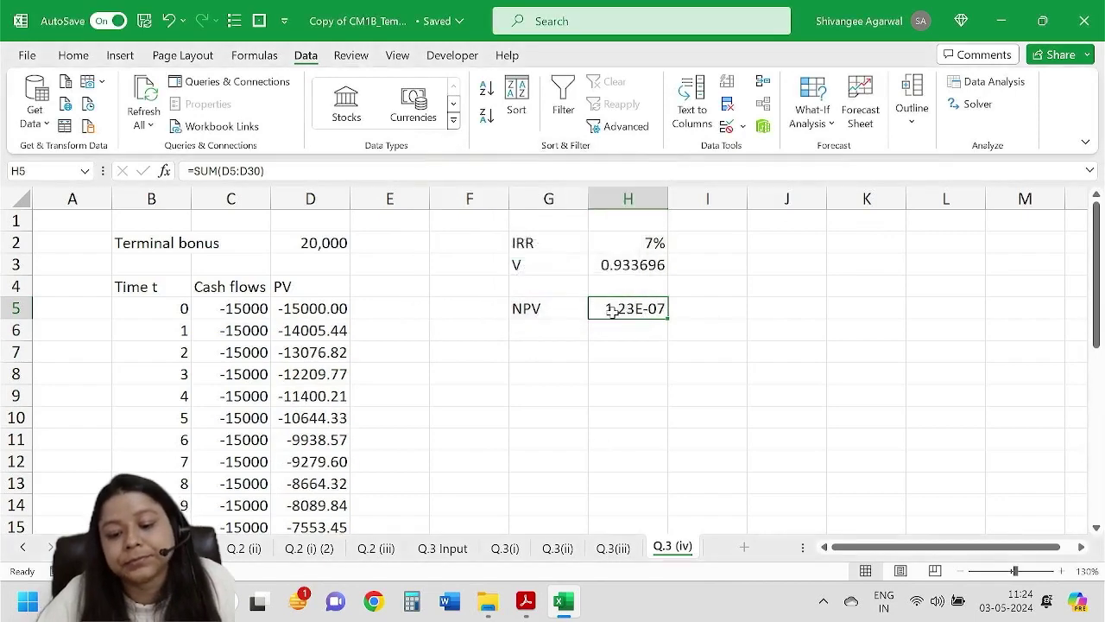
Show the IRR in H2 as a percentage with two decimal places.
{"action": "left_click", "coordinate": [610, 240]}
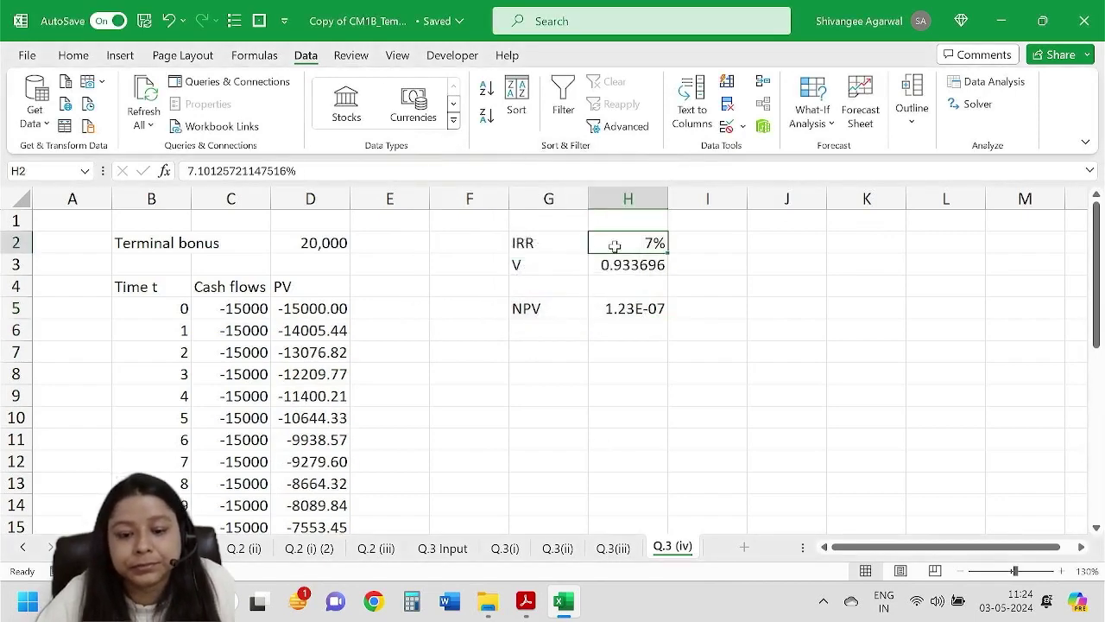
{"action": "left_click", "coordinate": [73, 55]}
{"action": "left_click", "coordinate": [485, 126]}
{"action": "left_click", "coordinate": [485, 126]}
Format the NPV in H5 as Number.
{"action": "left_click", "coordinate": [639, 307]}
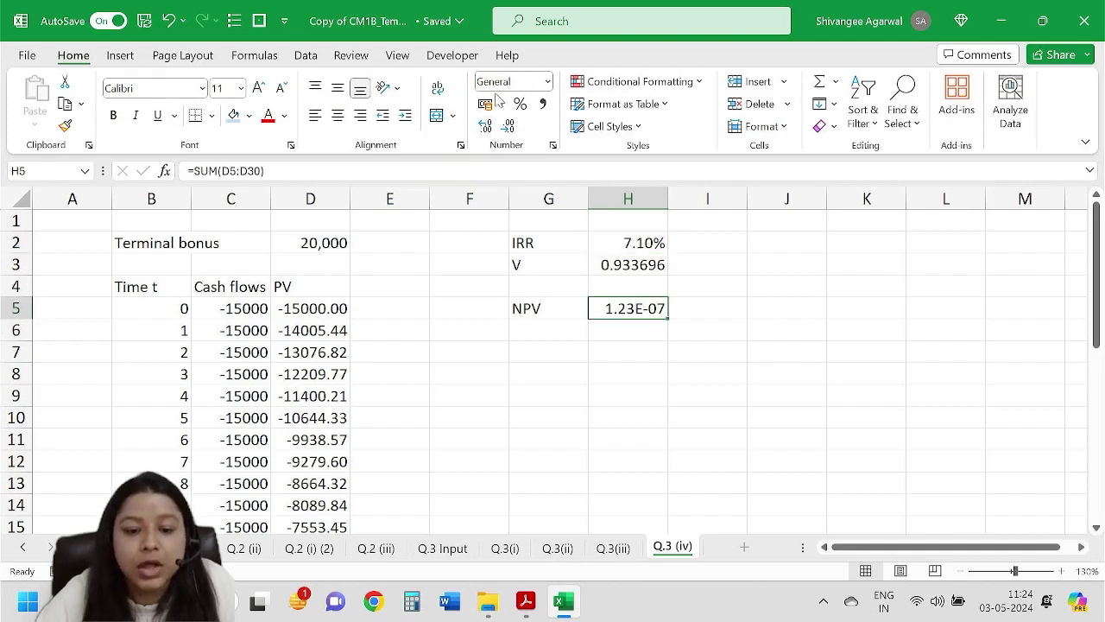
{"action": "left_click", "coordinate": [547, 81]}
{"action": "left_click", "coordinate": [533, 164]}
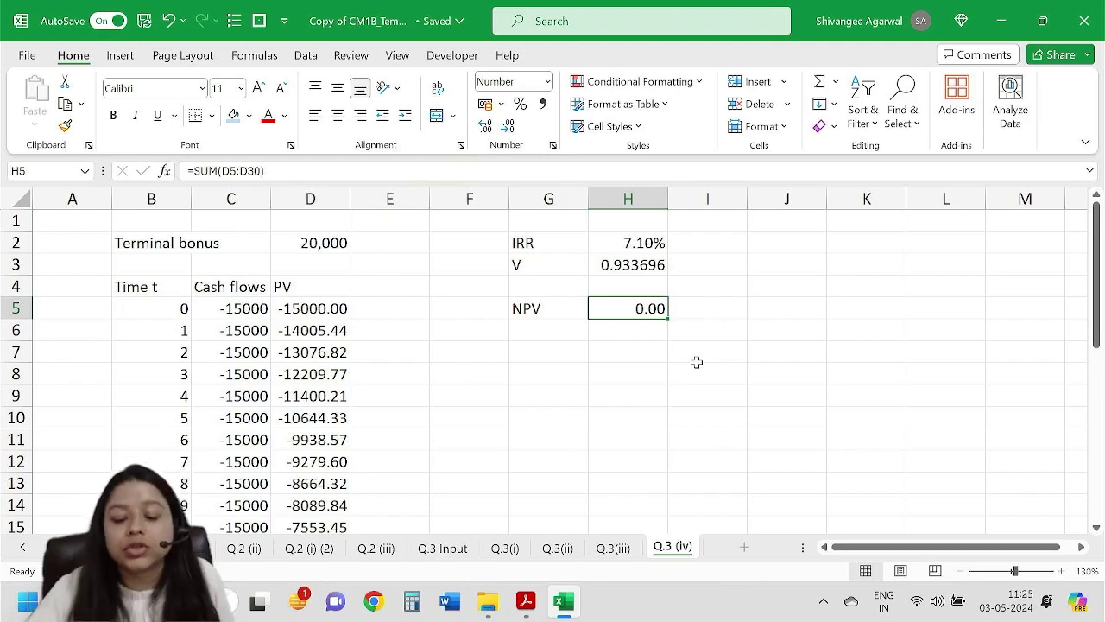
Review the policy year, age, basic SA, reversionary bonus rate and cumulative bonus columns on sheet Q.3(ii), and return to sheet Q.3 (iv).
{"action": "left_click", "coordinate": [557, 549]}
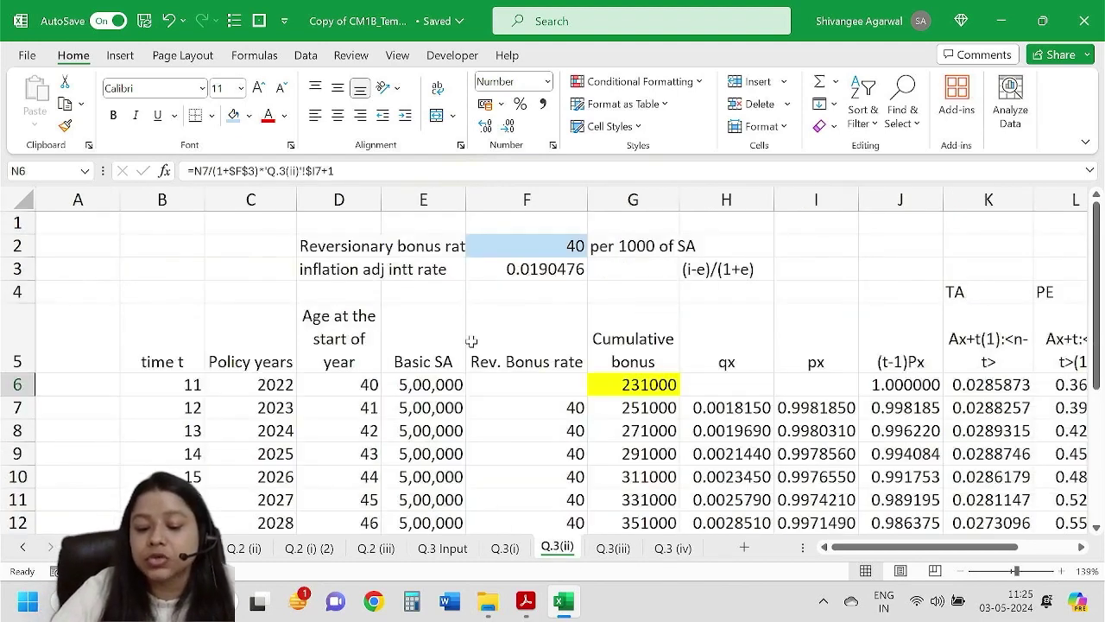
{"action": "left_click_drag", "start_coordinate": [368, 385], "coordinate": [686, 524]}
{"action": "left_click", "coordinate": [539, 409]}
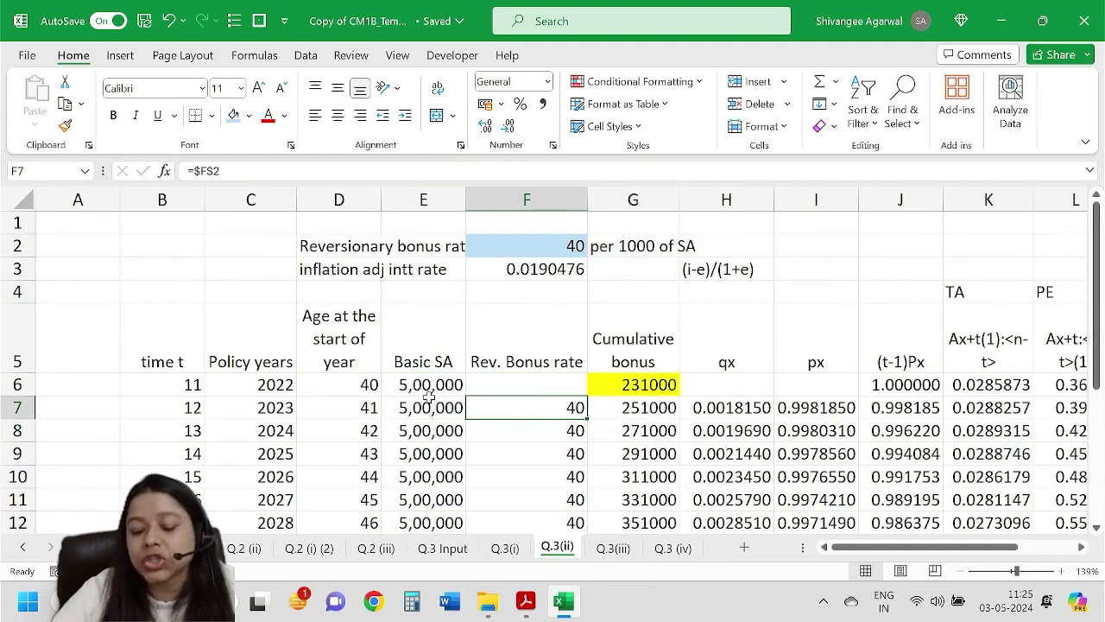
{"action": "scroll", "coordinate": [388, 390], "scroll_direction": "down", "scroll_amount": 1}
{"action": "left_click_drag", "start_coordinate": [392, 317], "coordinate": [526, 430]}
{"action": "left_click", "coordinate": [528, 316]}
{"action": "left_click", "coordinate": [214, 339]}
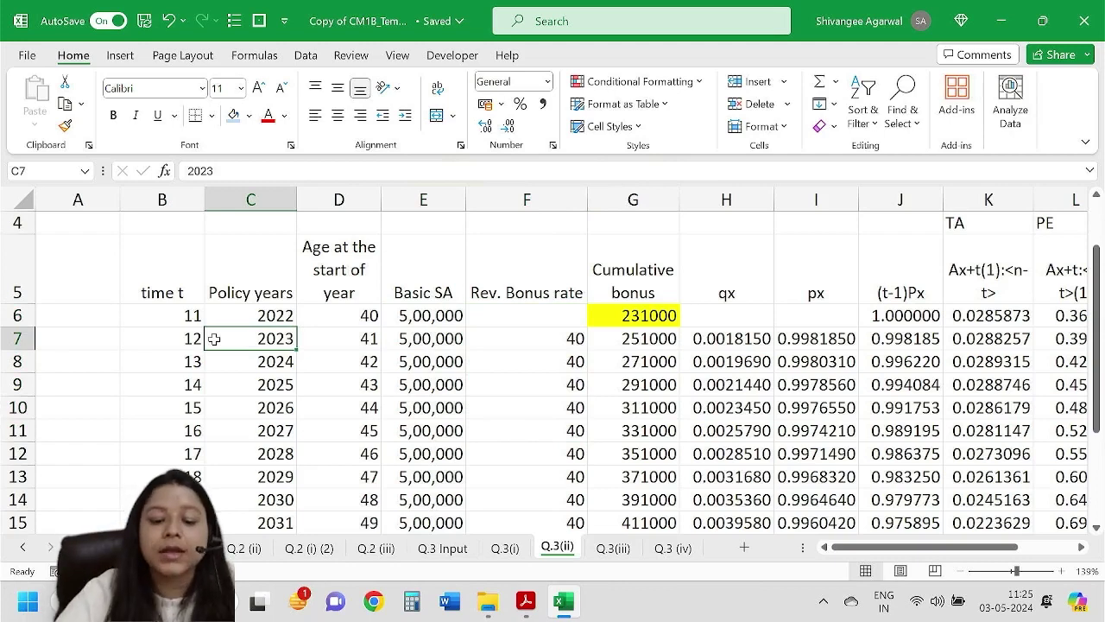
{"action": "left_click", "coordinate": [372, 314]}
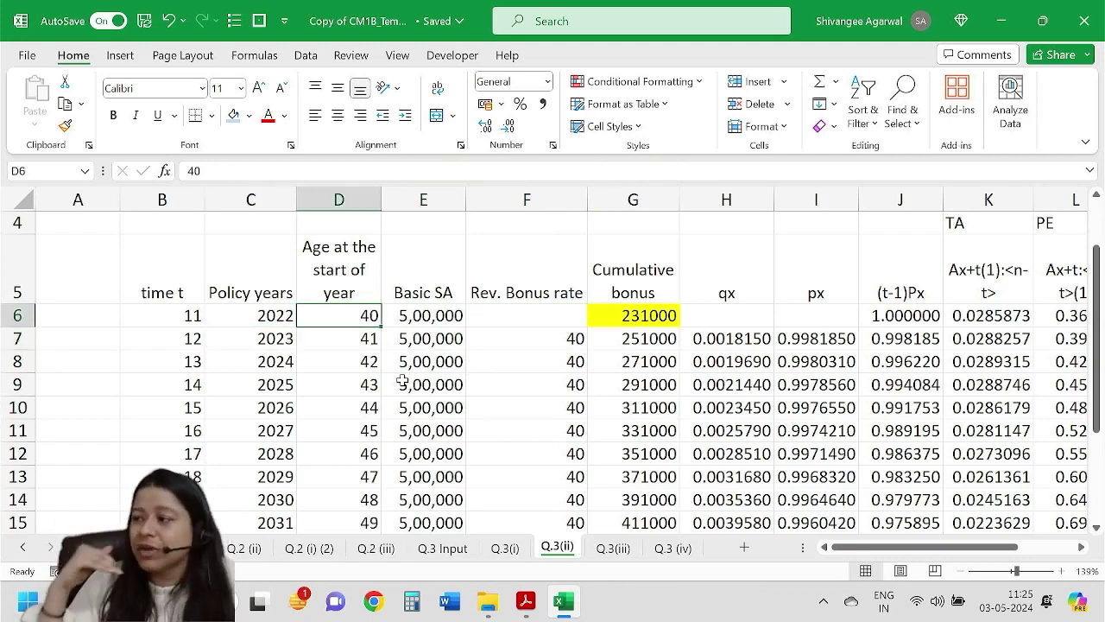
{"action": "left_click", "coordinate": [323, 259]}
{"action": "scroll", "coordinate": [429, 388], "scroll_direction": "up", "scroll_amount": 1}
{"action": "left_click", "coordinate": [677, 548]}
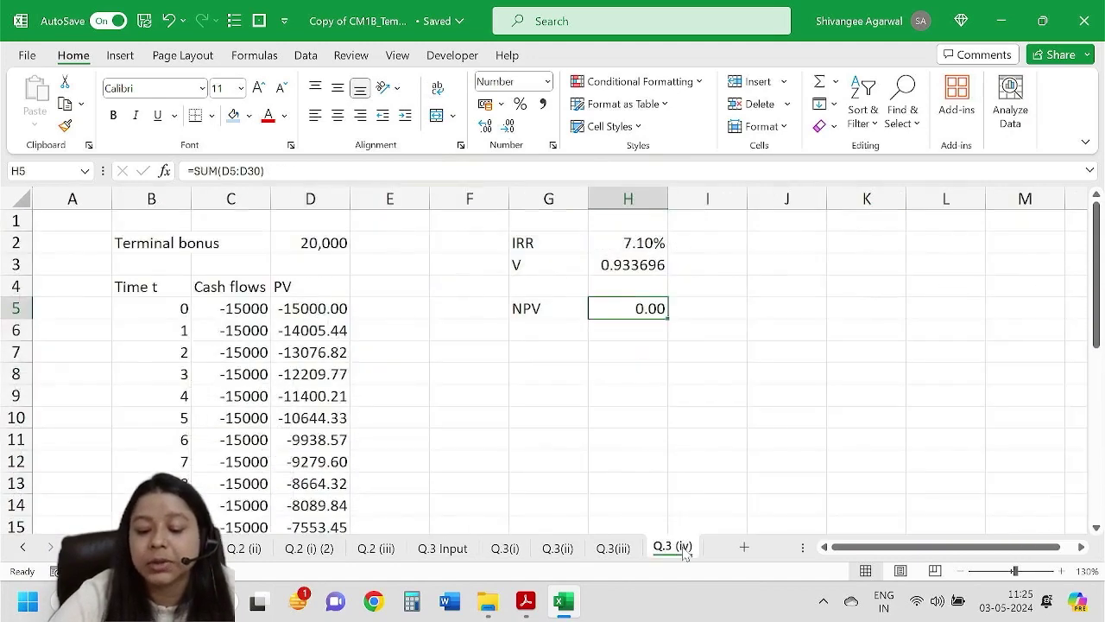
{"action": "left_click", "coordinate": [505, 548]}
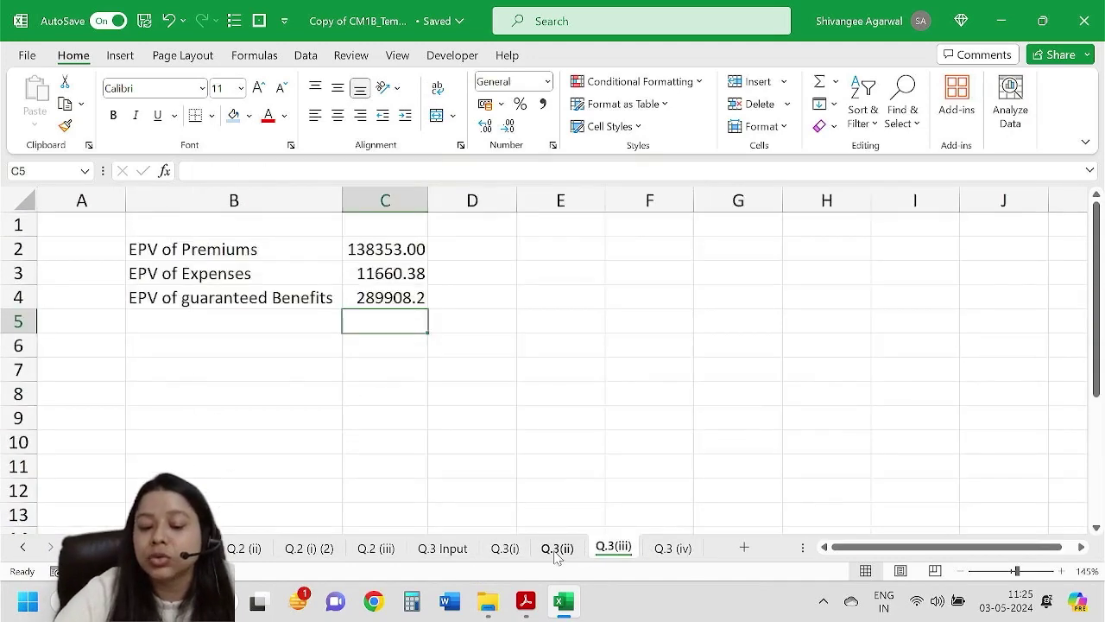
{"action": "left_click", "coordinate": [557, 549]}
{"action": "left_click", "coordinate": [348, 380]}
{"action": "left_click", "coordinate": [350, 426]}
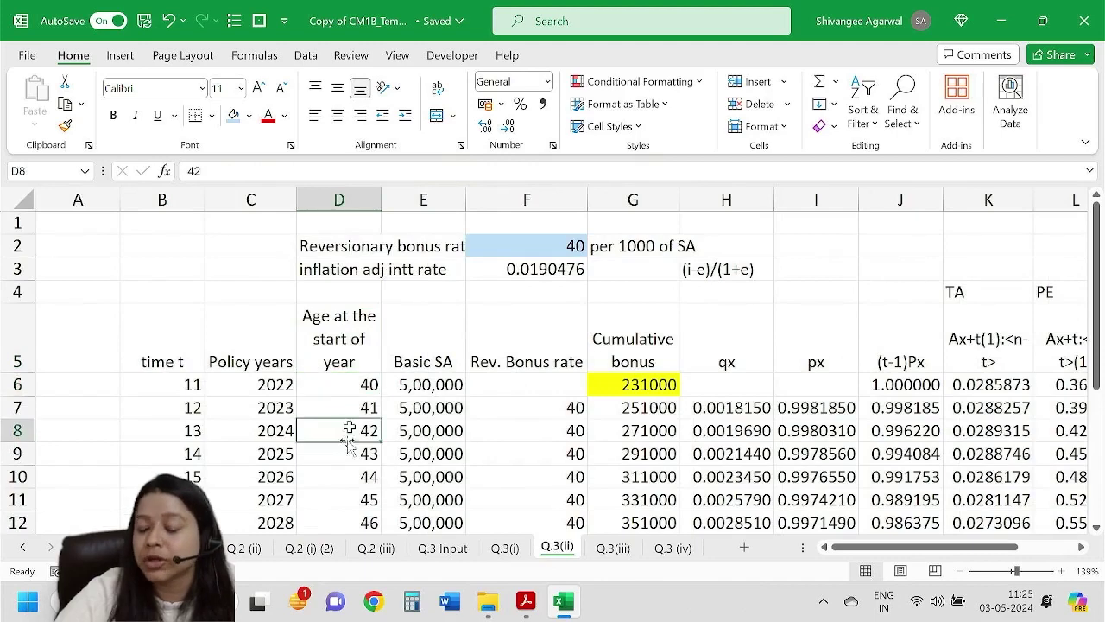
{"action": "left_click", "coordinate": [666, 548]}
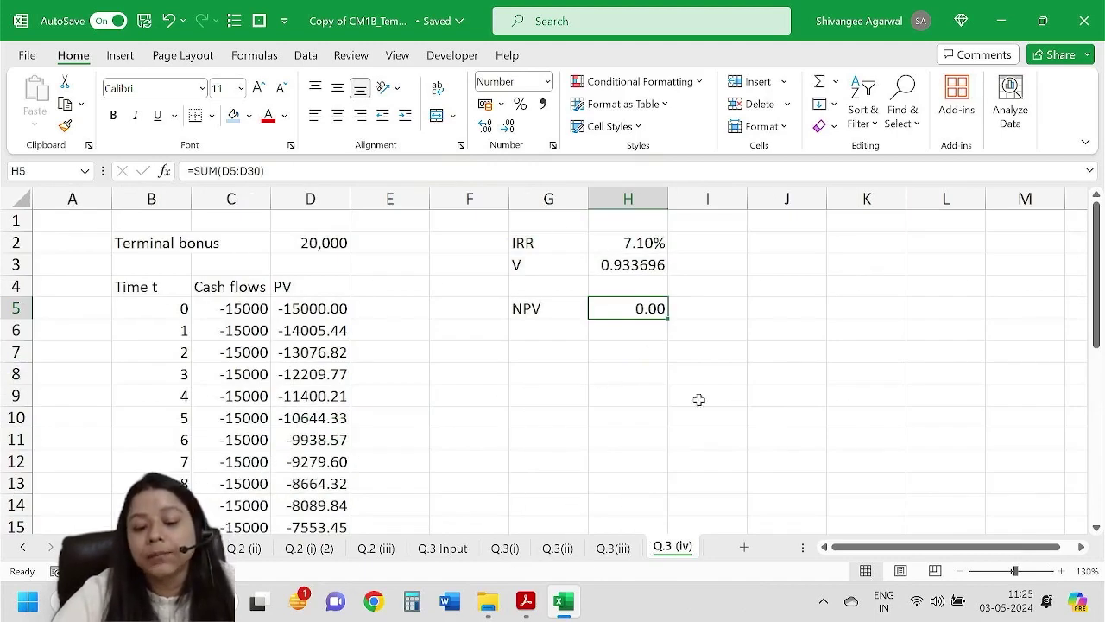
Delete the empty column F between the cash flow table and the IRR block on sheet Q.3 (iv).
{"action": "left_click", "coordinate": [467, 199]}
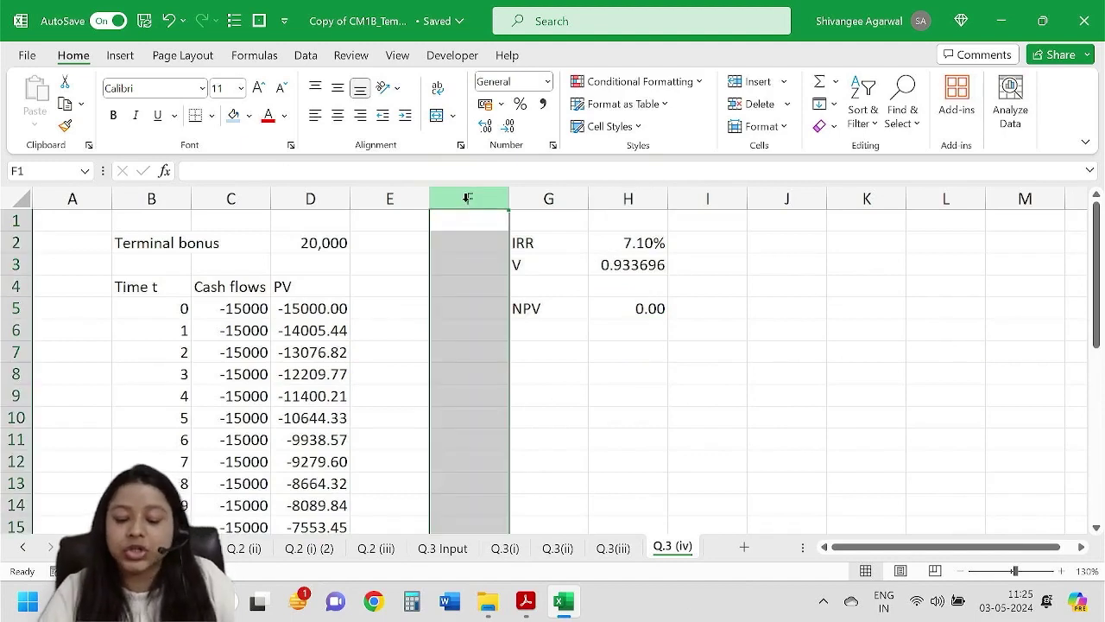
{"action": "key", "text": "ctrl+minus"}
{"action": "left_click", "coordinate": [441, 285]}
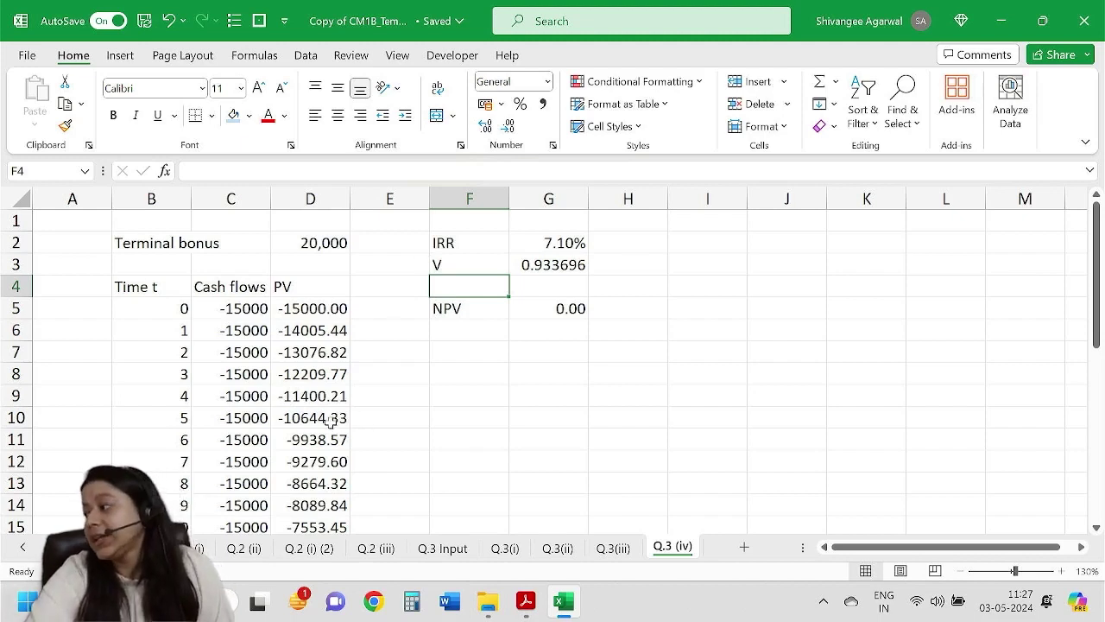
{"action": "left_click", "coordinate": [567, 242]}
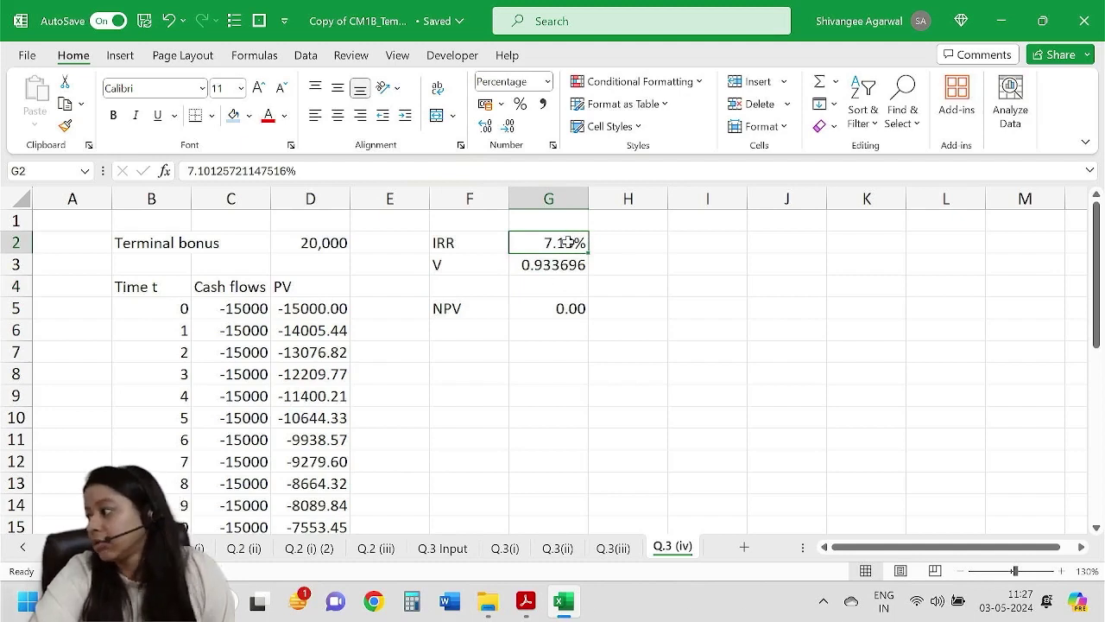
{"action": "left_click_drag", "start_coordinate": [285, 286], "coordinate": [229, 461]}
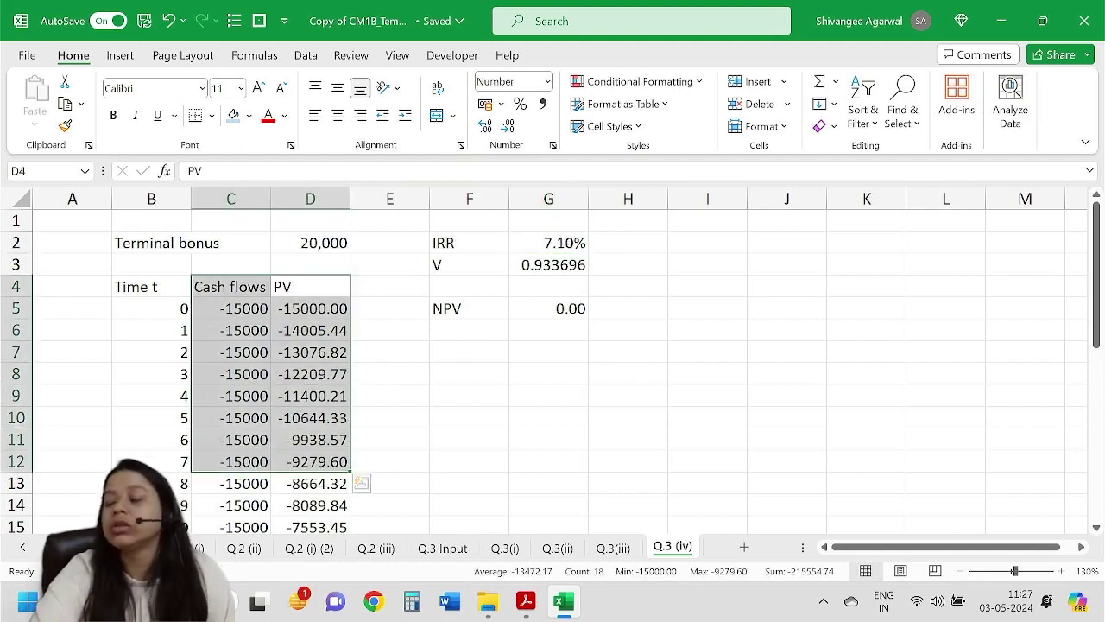